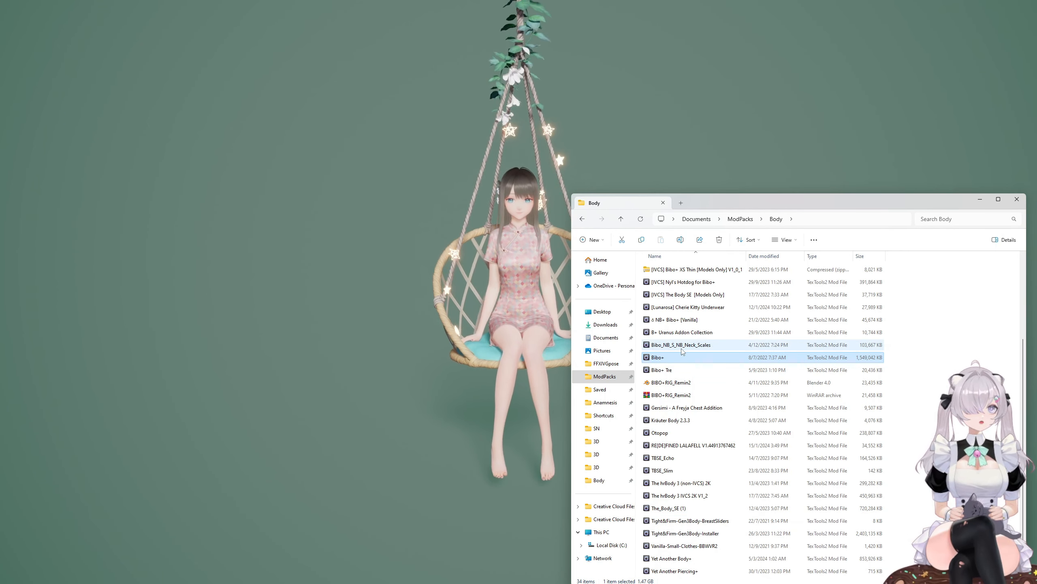
Step: Import the Bibo+ 2.1.0 modpack through the import wizard, keeping the preselected options on every page
{"action": "left_click", "coordinate": [980, 199]}
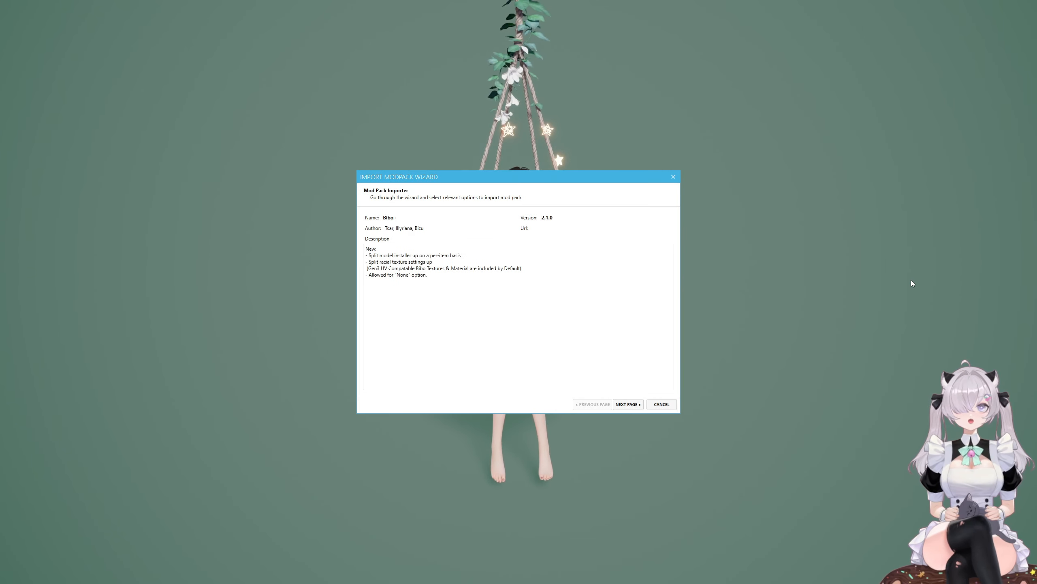
{"action": "left_click_drag", "start_coordinate": [559, 181], "coordinate": [814, 241]}
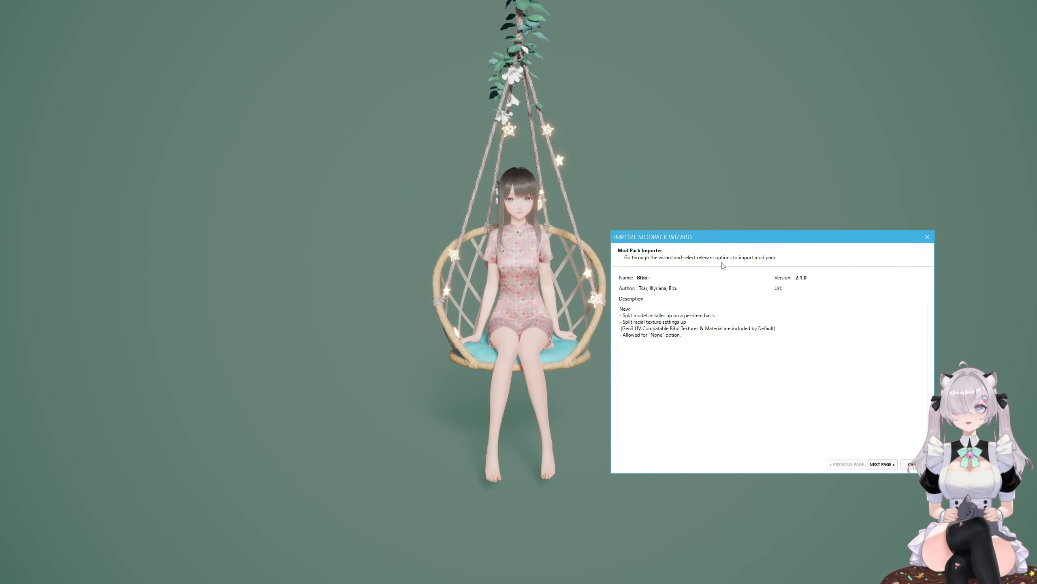
{"action": "left_click", "coordinate": [882, 464]}
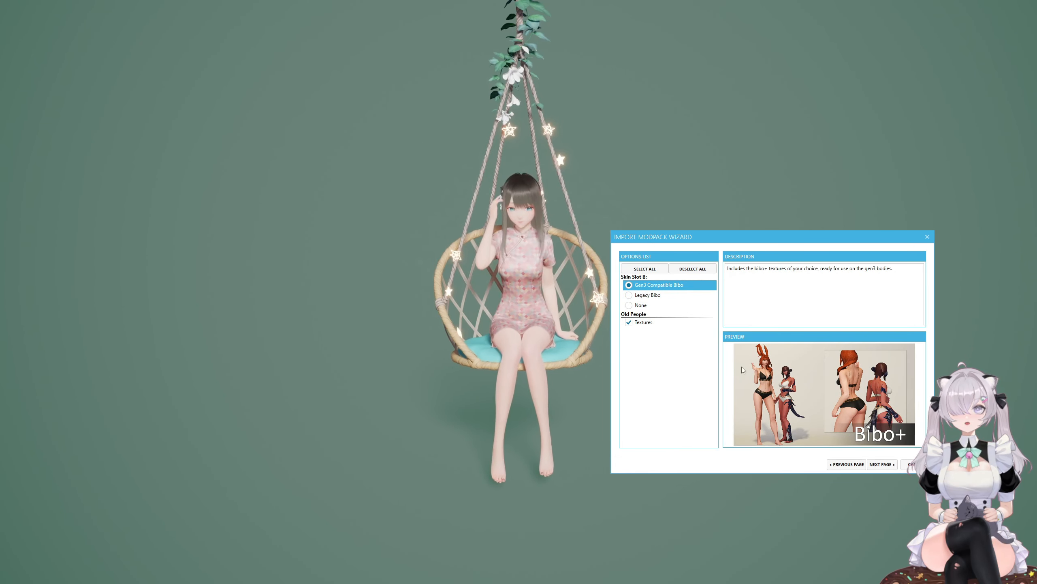
{"action": "left_click", "coordinate": [883, 465]}
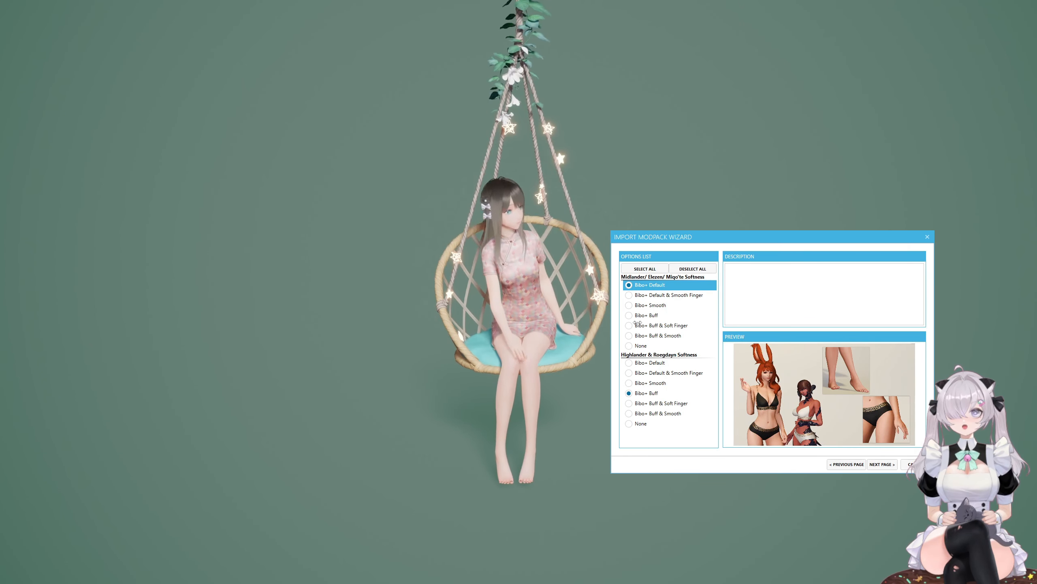
{"action": "left_click", "coordinate": [881, 466]}
{"action": "left_click", "coordinate": [881, 465]}
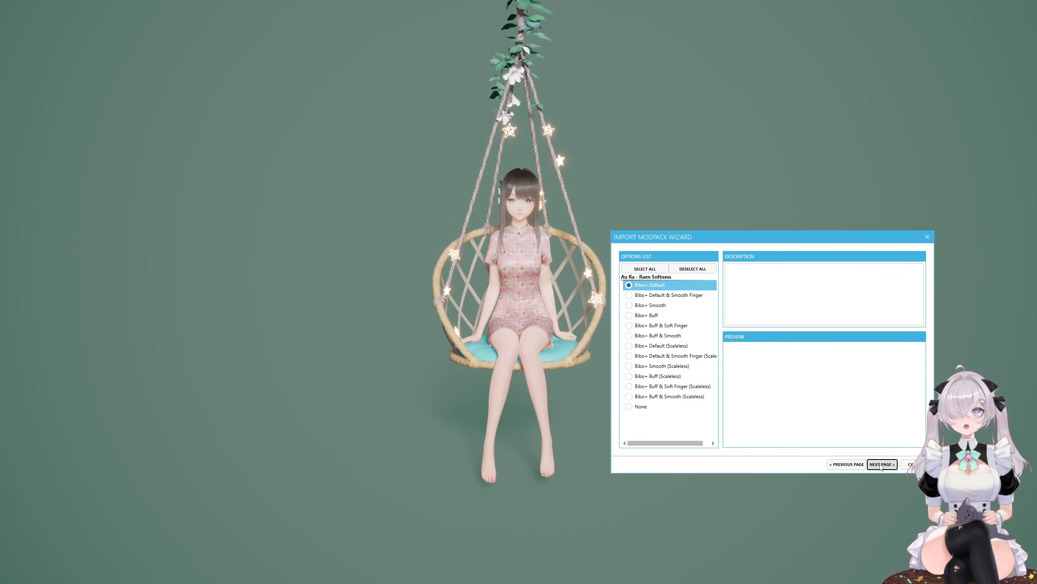
{"action": "left_click", "coordinate": [881, 466]}
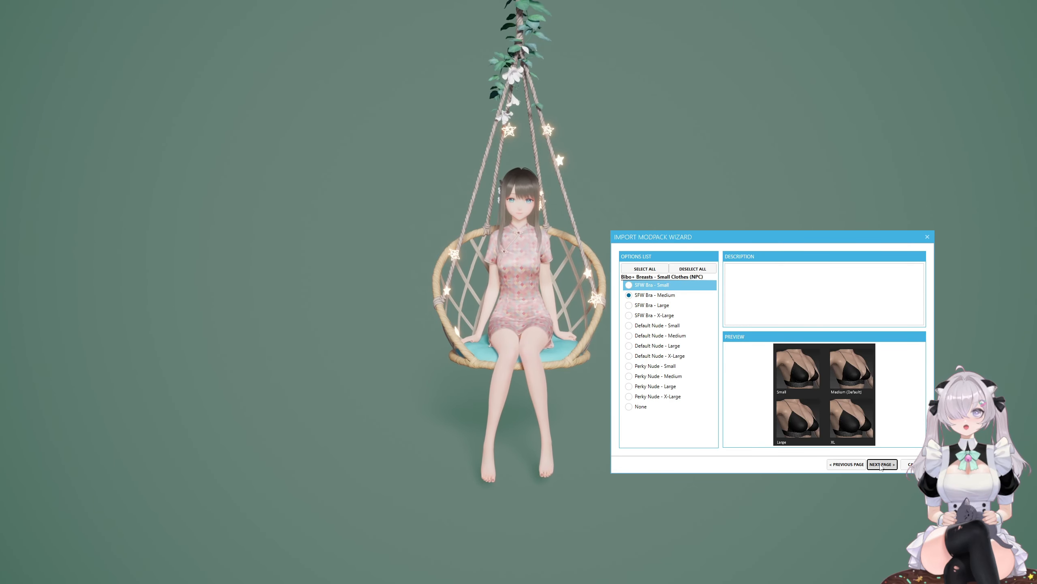
{"action": "left_click", "coordinate": [881, 465]}
{"action": "left_click", "coordinate": [881, 465]}
{"action": "left_click", "coordinate": [881, 465]}
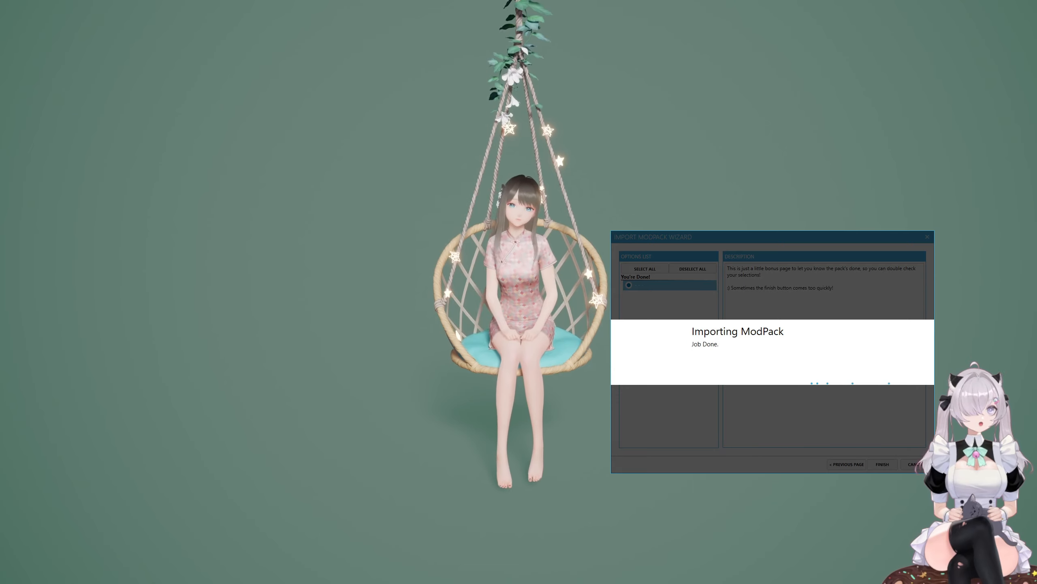
{"action": "left_click", "coordinate": [836, 373]}
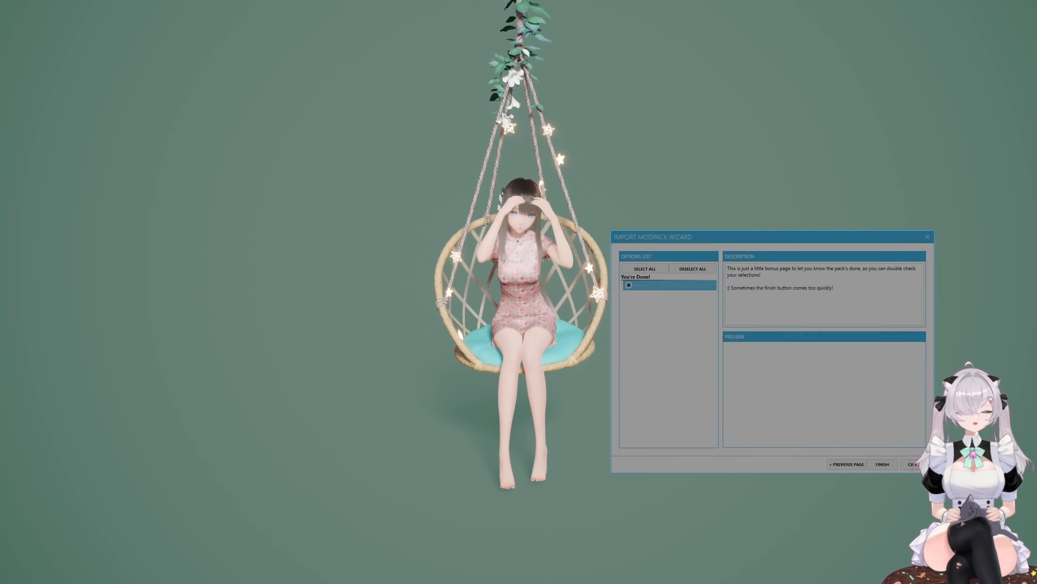
Step: Return to the Body folder and look over the Bibo+ Tre, B+ Uranus Addon Collection and Yet Another Body+ mod files
{"action": "key", "text": "alt+Tab"}
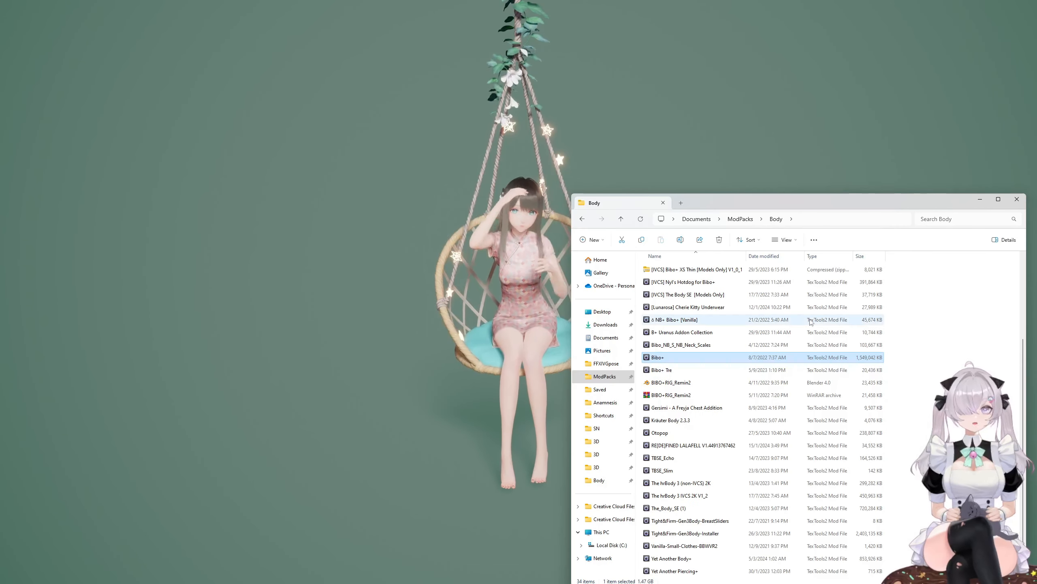
{"action": "left_click_drag", "start_coordinate": [795, 201], "coordinate": [806, 183]}
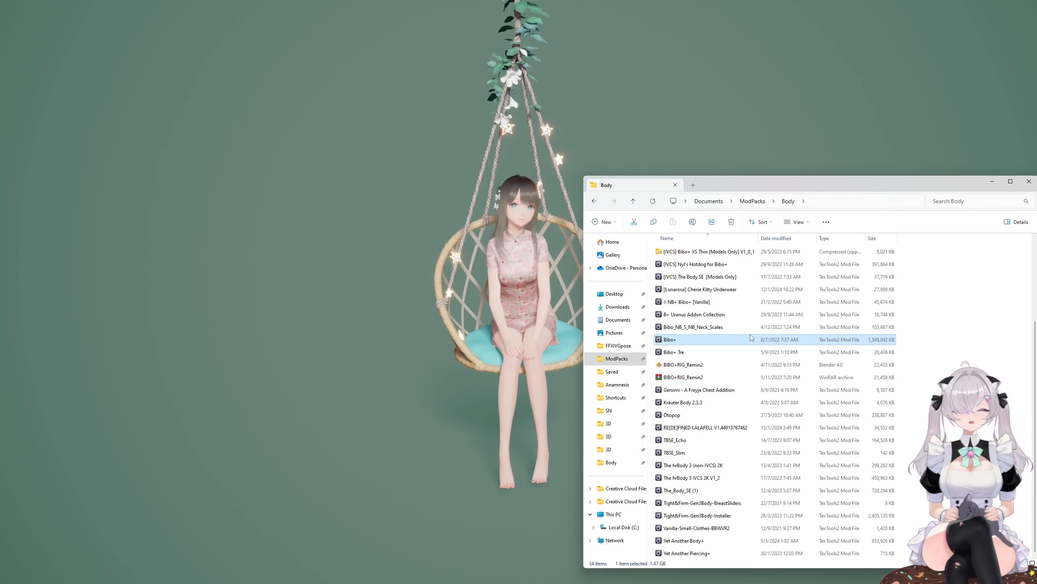
{"action": "left_click", "coordinate": [678, 353]}
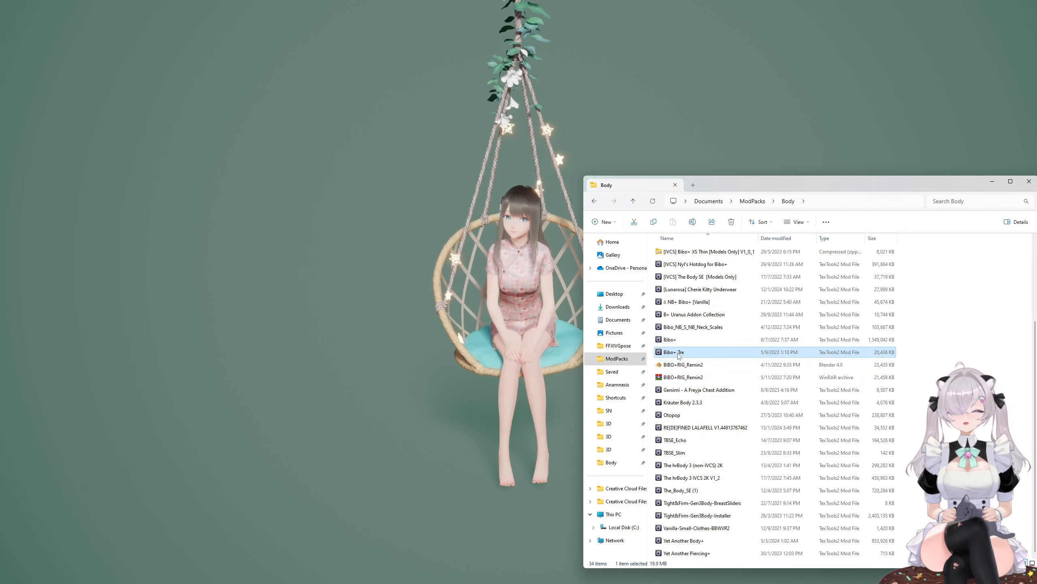
{"action": "left_click", "coordinate": [693, 318]}
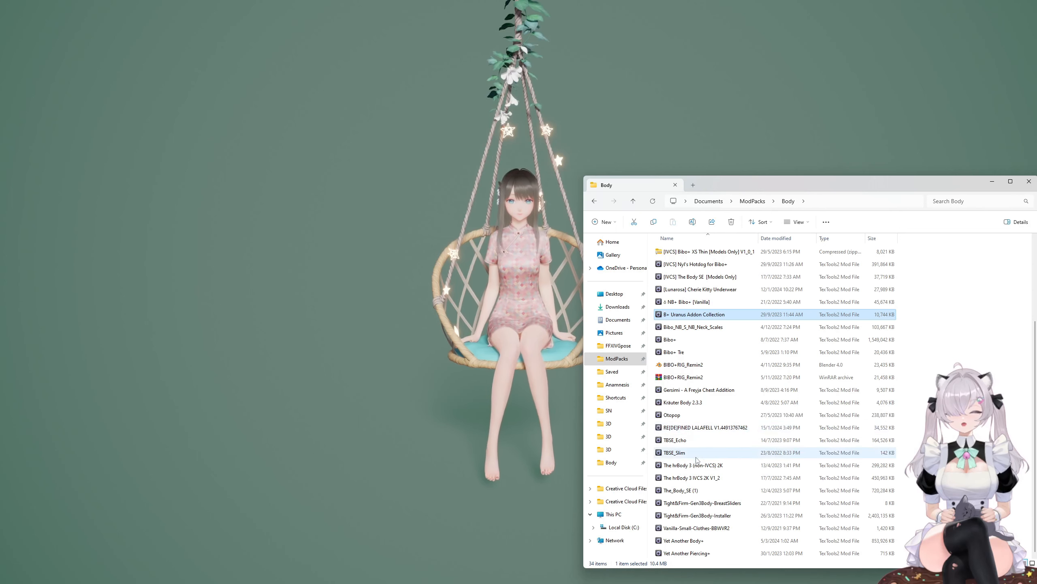
{"action": "left_click", "coordinate": [691, 541]}
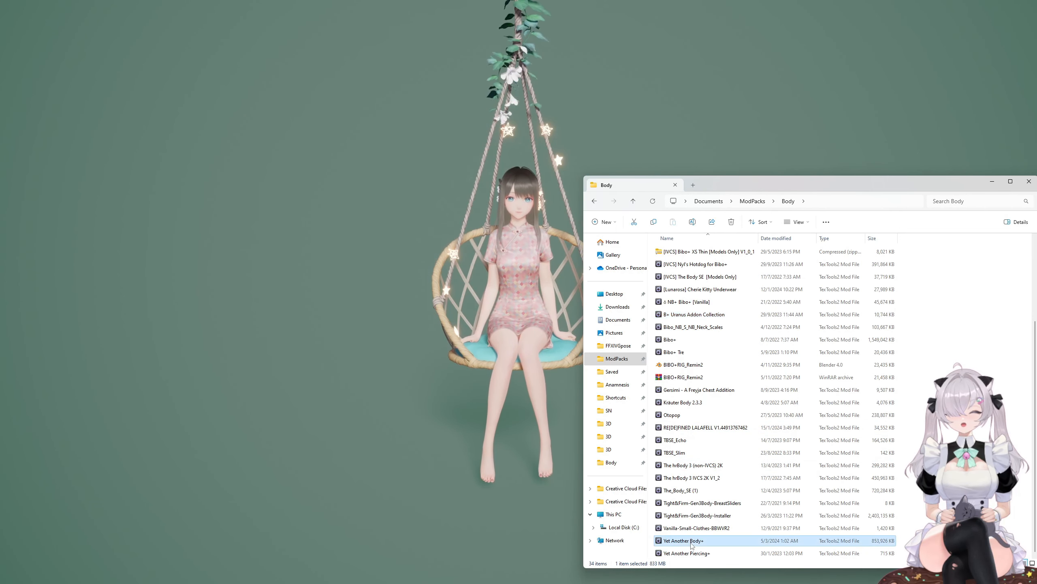
Step: Import the Kräuter Body 2.3.3 modpack through the import wizard, keeping the preselected parts and chest sizes
{"action": "left_click", "coordinate": [680, 404]}
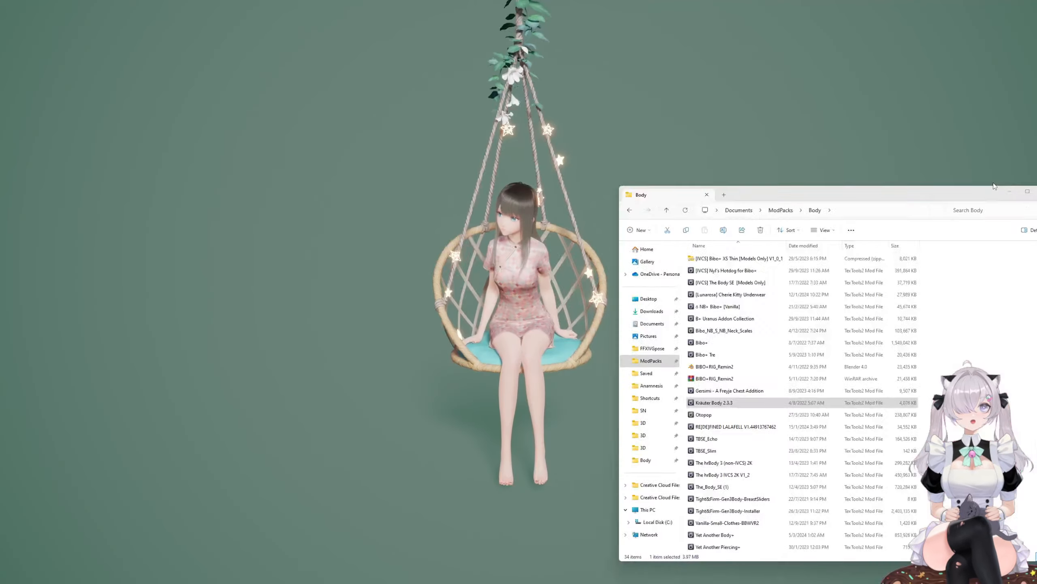
{"action": "left_click", "coordinate": [1009, 191]}
{"action": "left_click_drag", "start_coordinate": [587, 176], "coordinate": [857, 255]}
{"action": "left_click", "coordinate": [896, 478]}
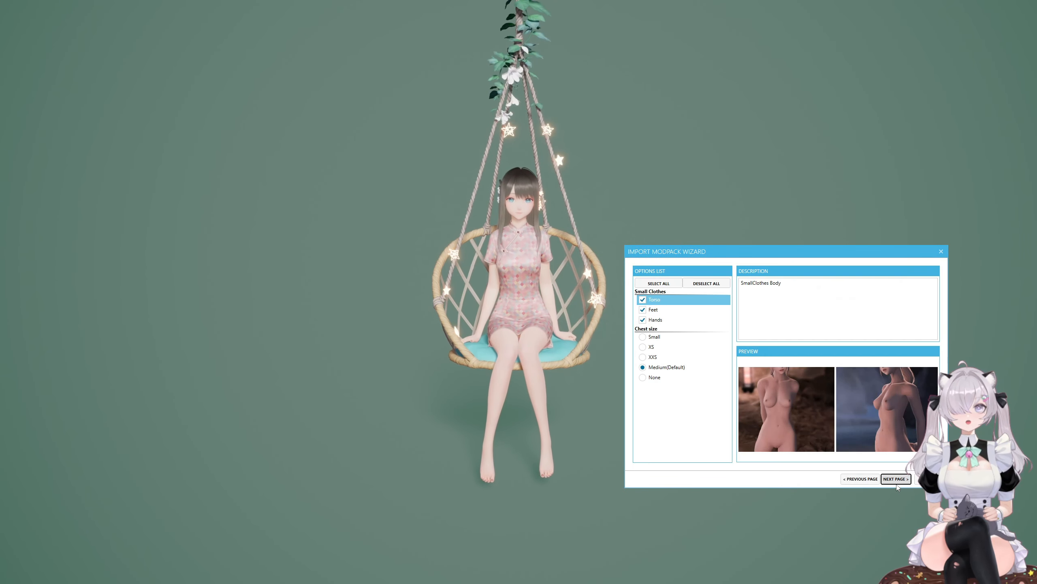
{"action": "left_click", "coordinate": [896, 479]}
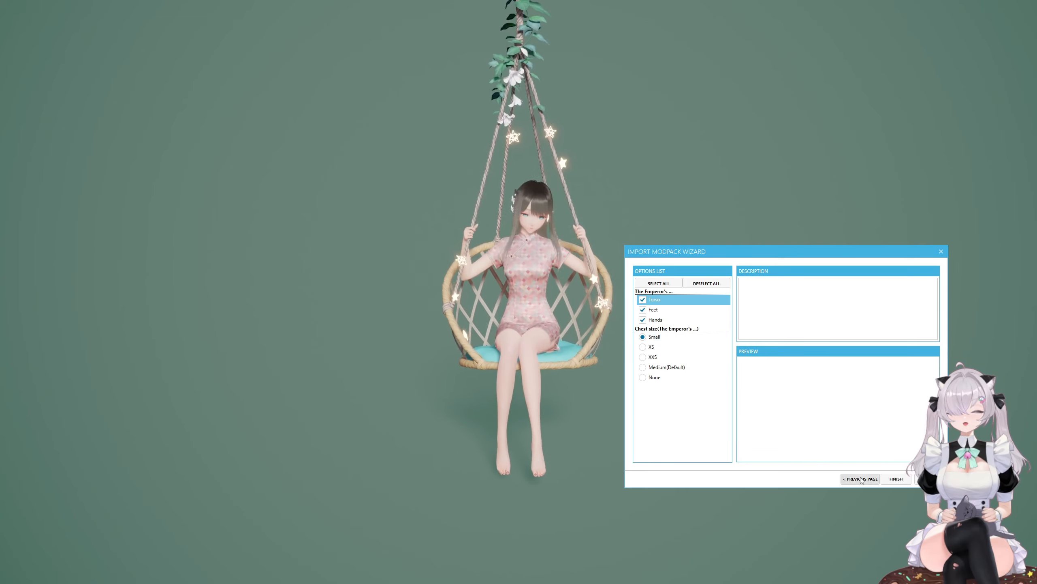
{"action": "left_click", "coordinate": [894, 479]}
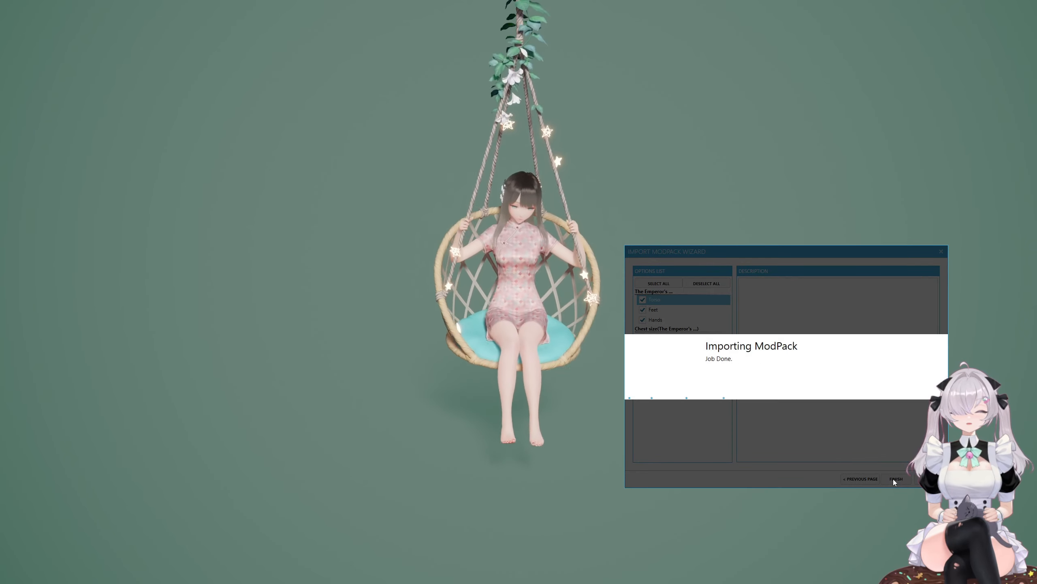
{"action": "left_click", "coordinate": [849, 382]}
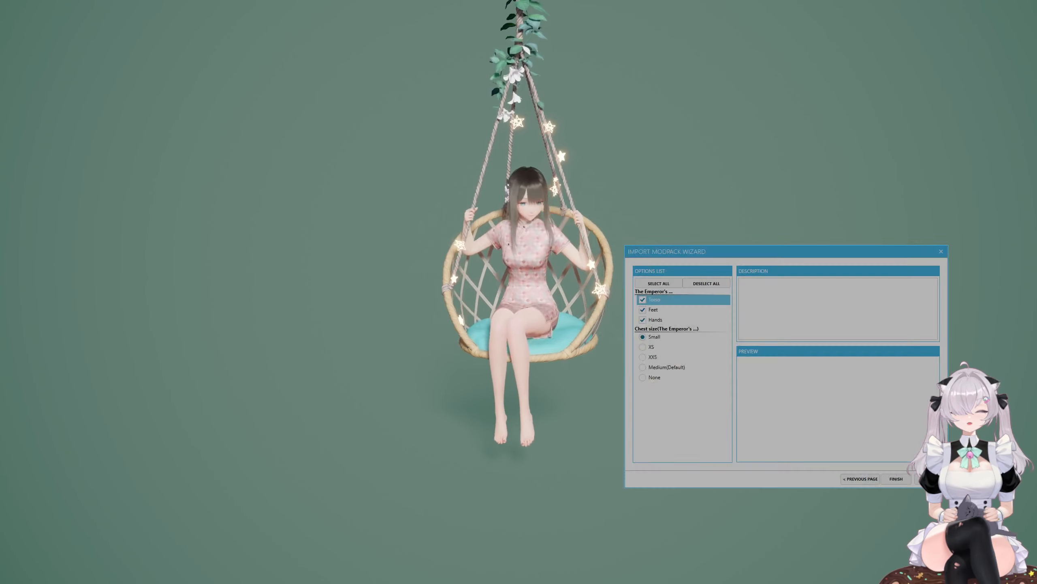
Step: View the contents of the [Bibo+] [NB] [S] Galactic Scales folder and return to the Body folder
{"action": "key", "text": "alt+Tab"}
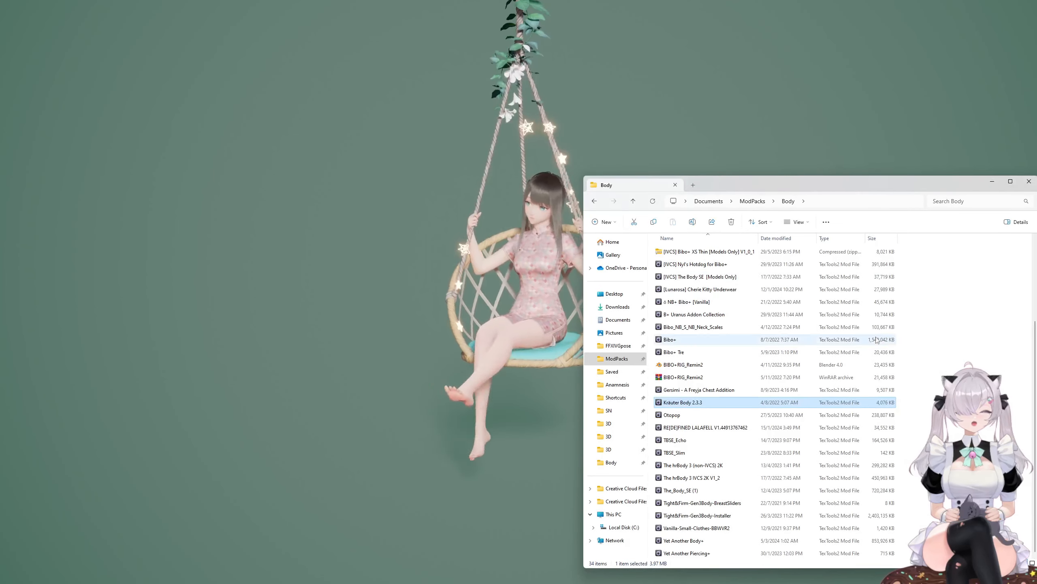
{"action": "scroll", "coordinate": [718, 381], "scroll_direction": "up", "scroll_amount": 3}
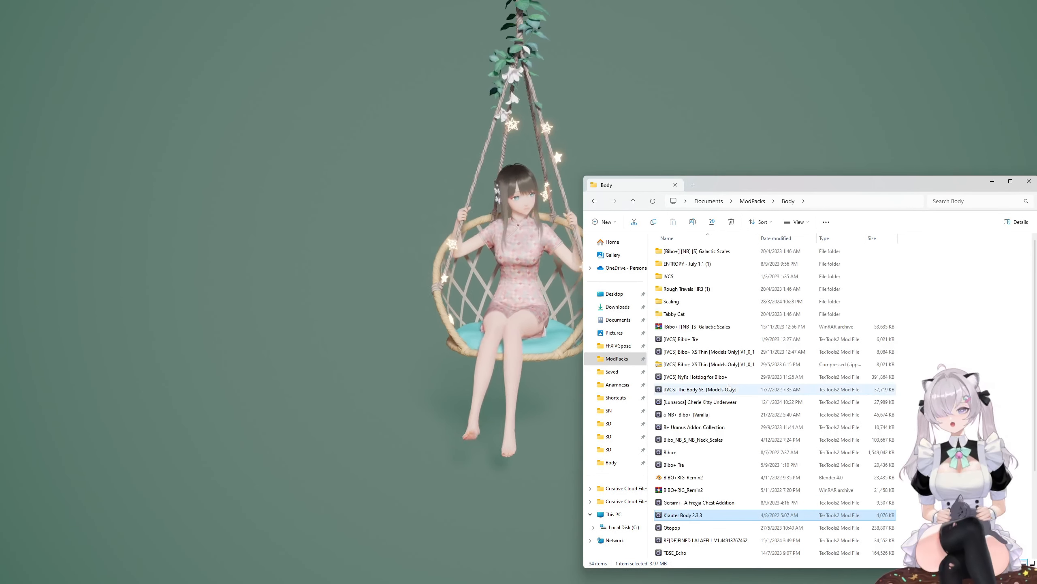
{"action": "left_click", "coordinate": [698, 252]}
{"action": "double_click", "coordinate": [703, 251]}
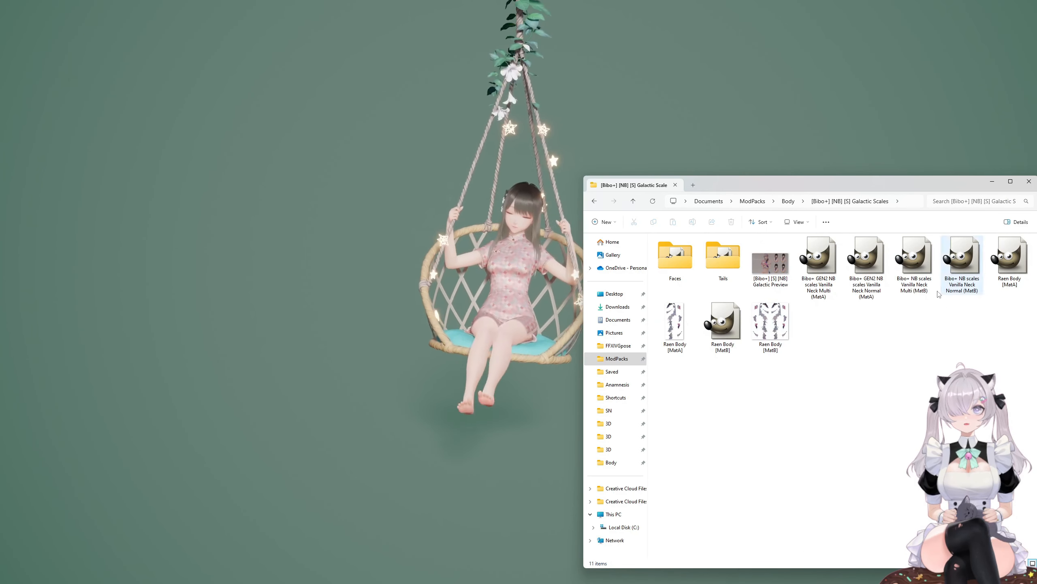
{"action": "left_click", "coordinate": [678, 277]}
{"action": "key", "text": "alt+Left"}
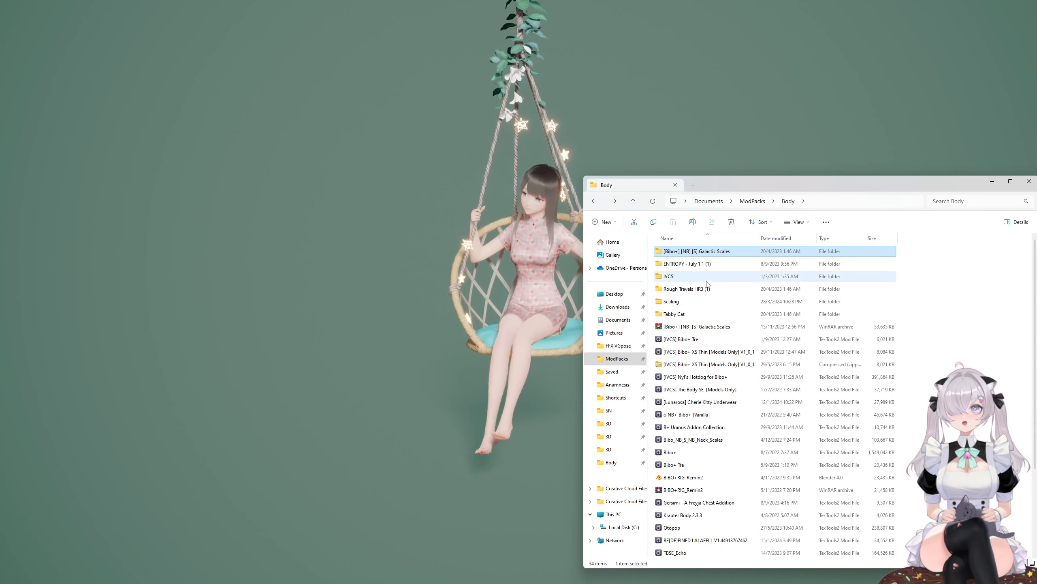
Step: Highlight the Bibo+ Tre and Kräuter Body 2.3.3 files in the Body folder, and minimize the folder window
{"action": "scroll", "coordinate": [694, 388], "scroll_direction": "down", "scroll_amount": 3}
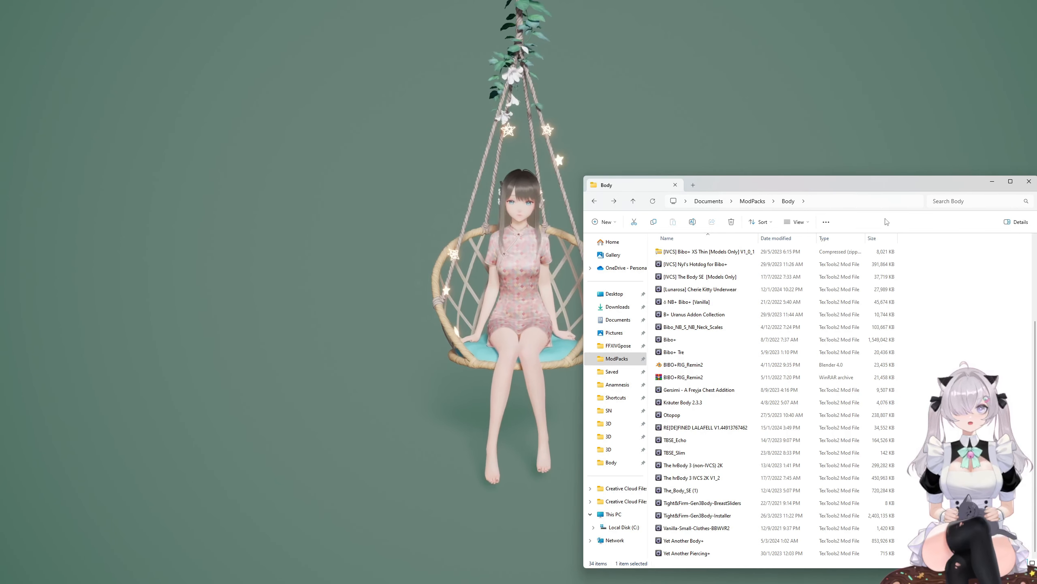
{"action": "left_click", "coordinate": [680, 355]}
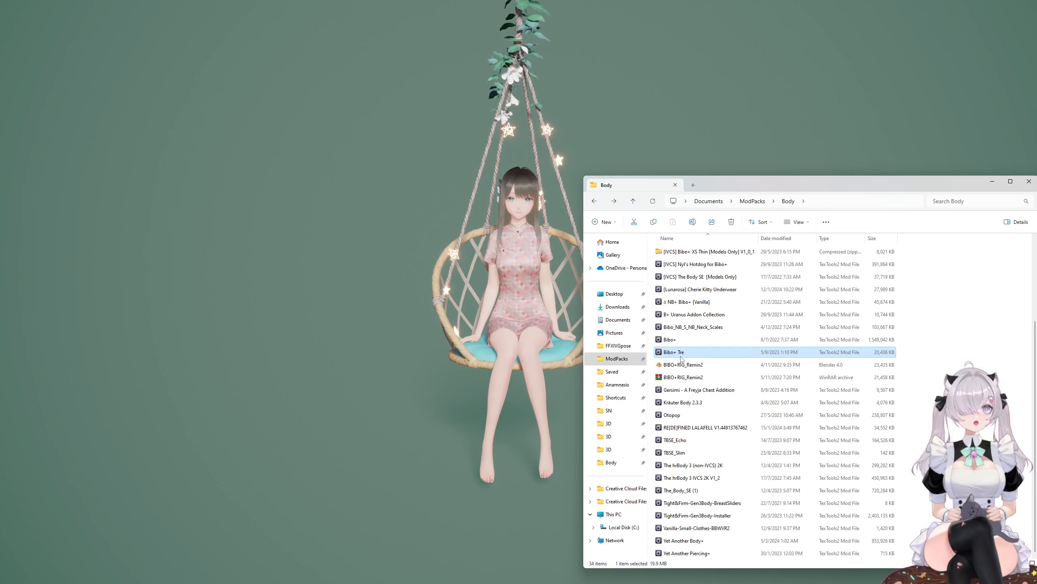
{"action": "left_click", "coordinate": [685, 402]}
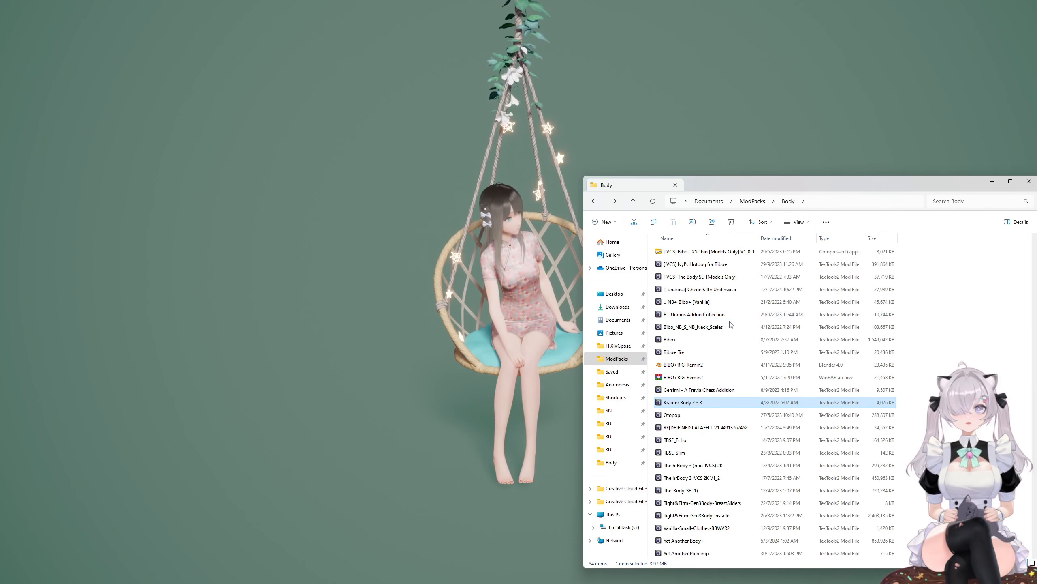
{"action": "left_click", "coordinate": [992, 182]}
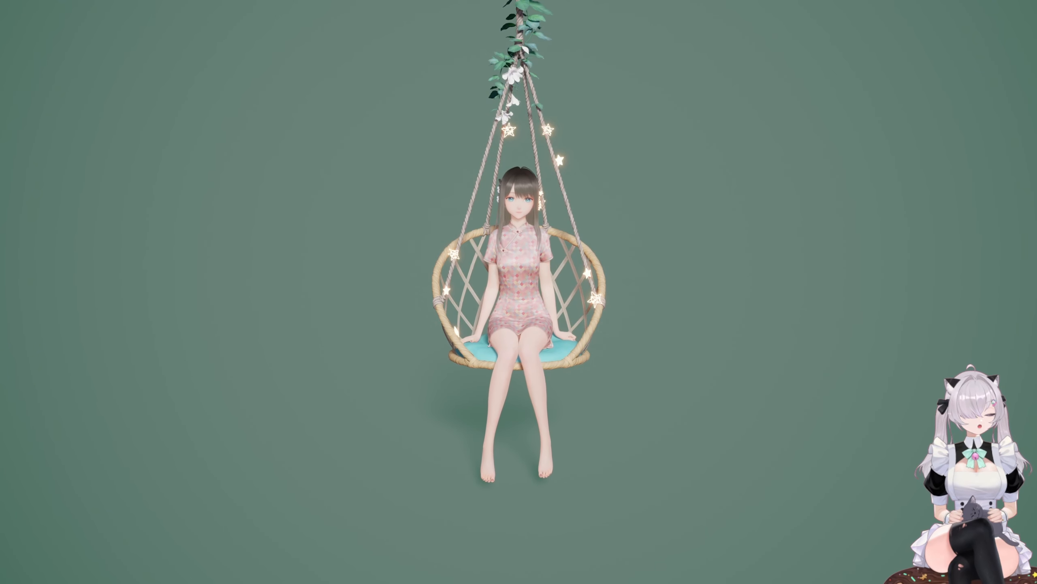
Step: Move the Body folder window aside, switch to FFXIV TexTools, and open the mod list manager with its ModPacks expanded
{"action": "key", "text": "alt+Tab"}
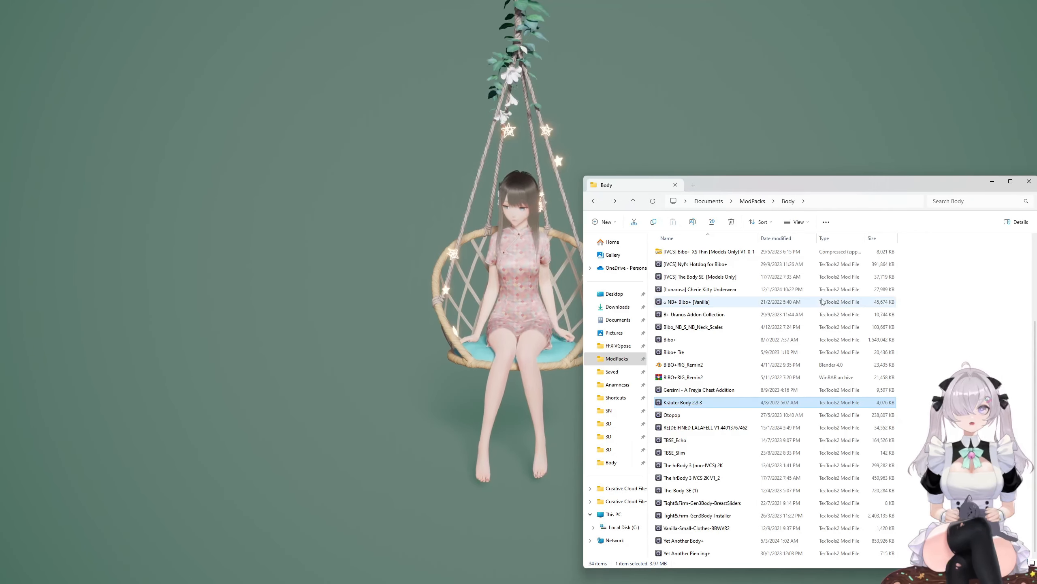
{"action": "left_click_drag", "start_coordinate": [838, 187], "coordinate": [1036, 174]}
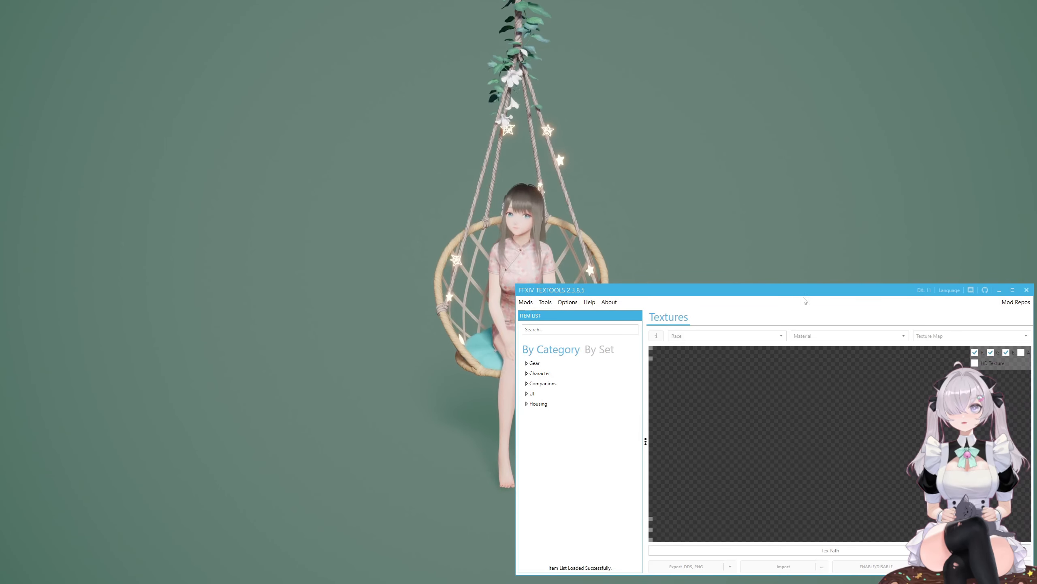
{"action": "left_click", "coordinate": [526, 302]}
{"action": "mouse_move", "coordinate": [558, 316]}
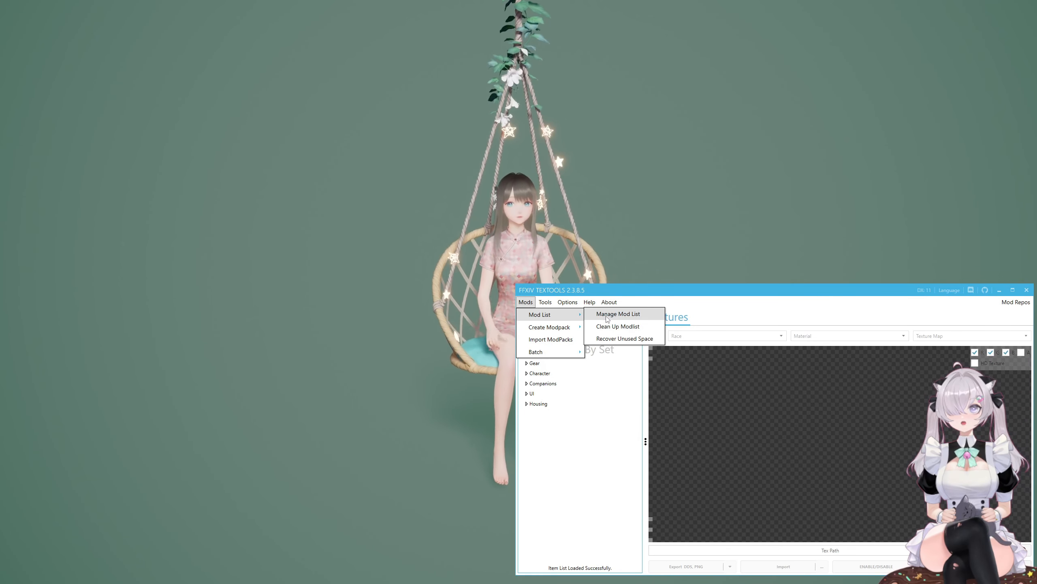
{"action": "left_click", "coordinate": [608, 315]}
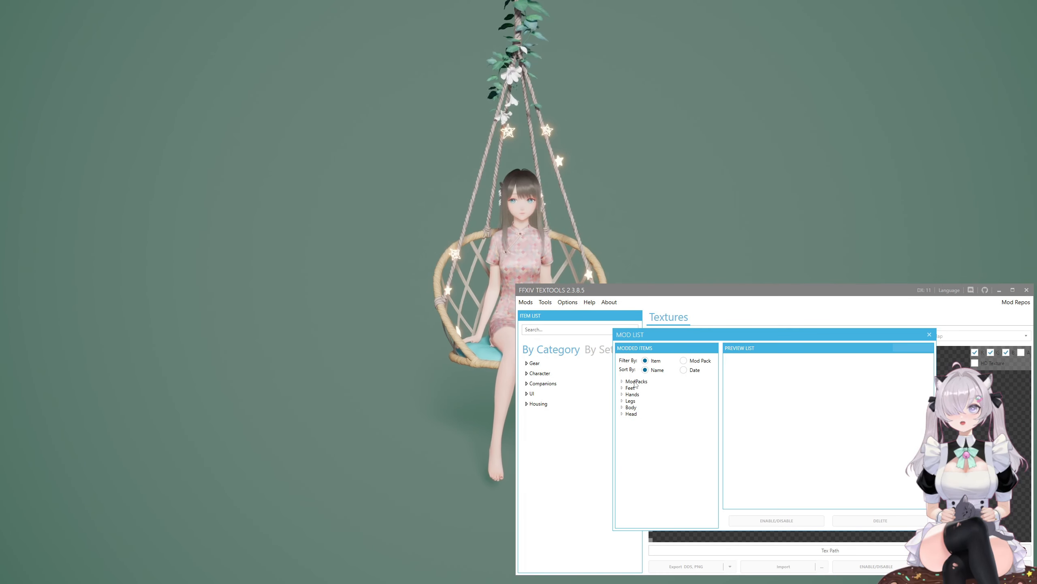
{"action": "double_click", "coordinate": [636, 382]}
Step: Examine the contents of the Bibo+, Kräuter Body 2.3.3, [ivery] Pearl and [ivery] Snowblossom modpacks in the mod list
{"action": "left_click", "coordinate": [640, 401]}
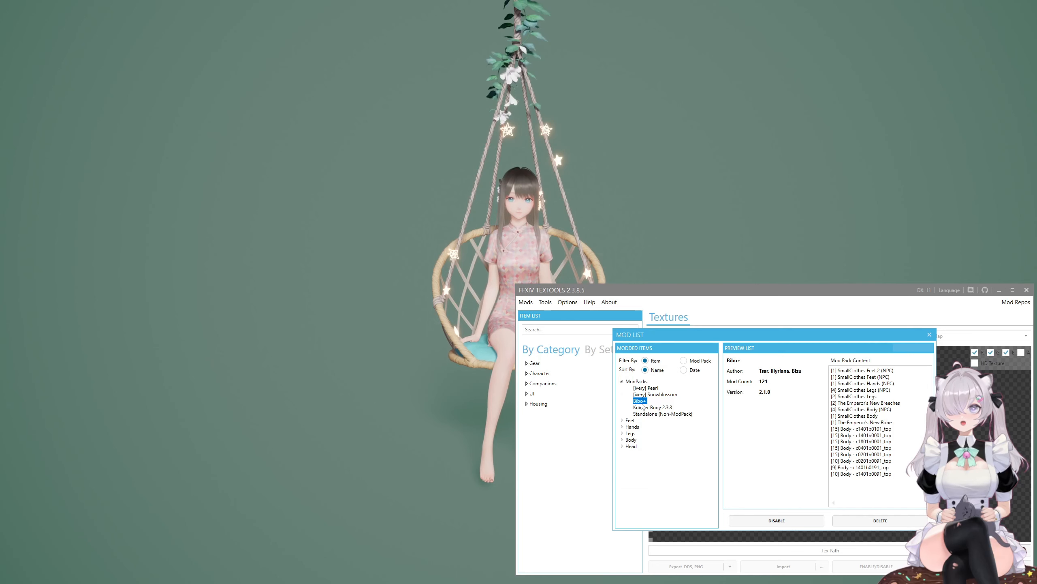
{"action": "left_click", "coordinate": [646, 407]}
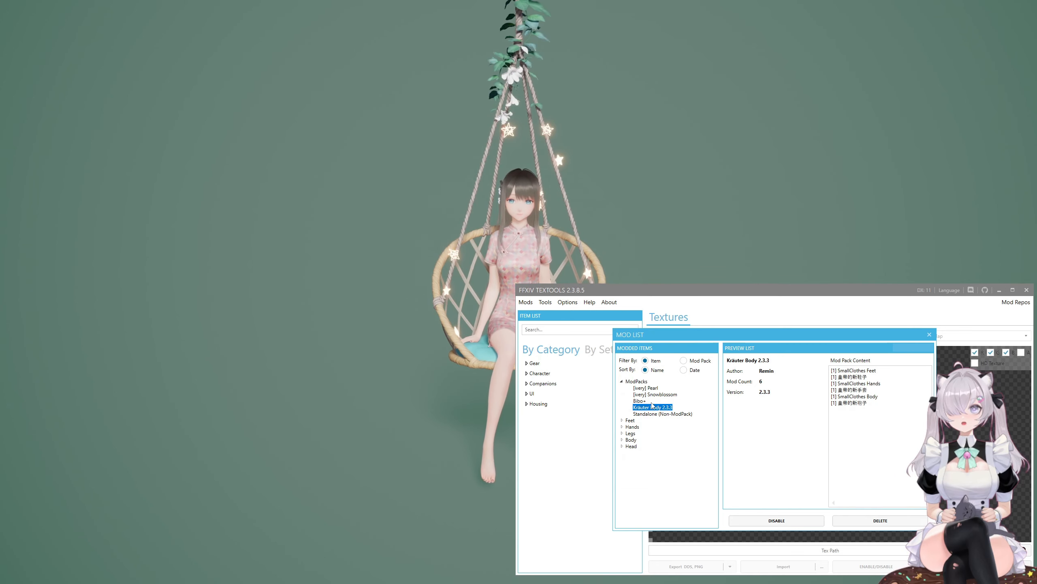
{"action": "left_click", "coordinate": [651, 393]}
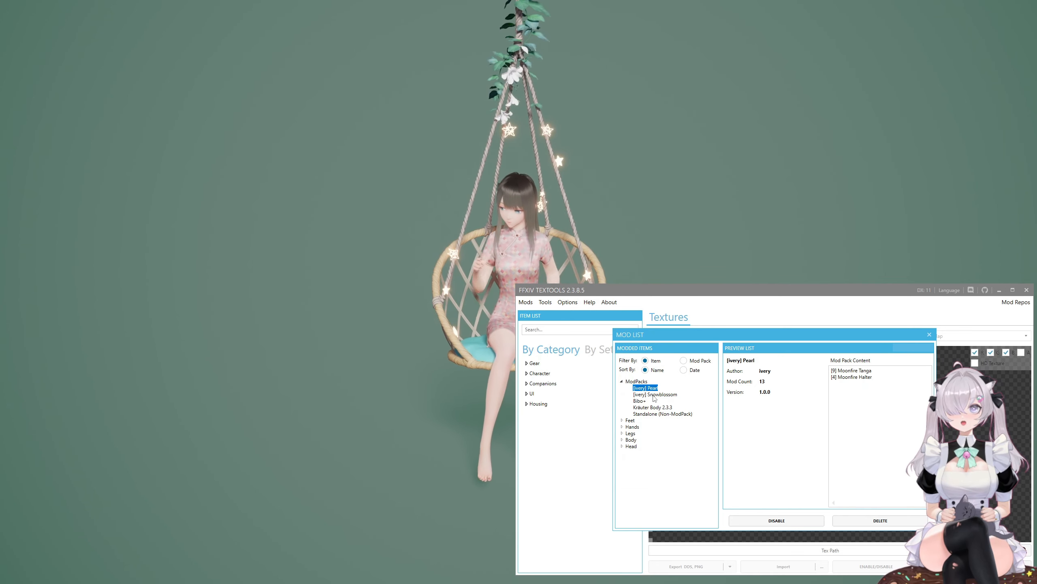
{"action": "left_click", "coordinate": [650, 388]}
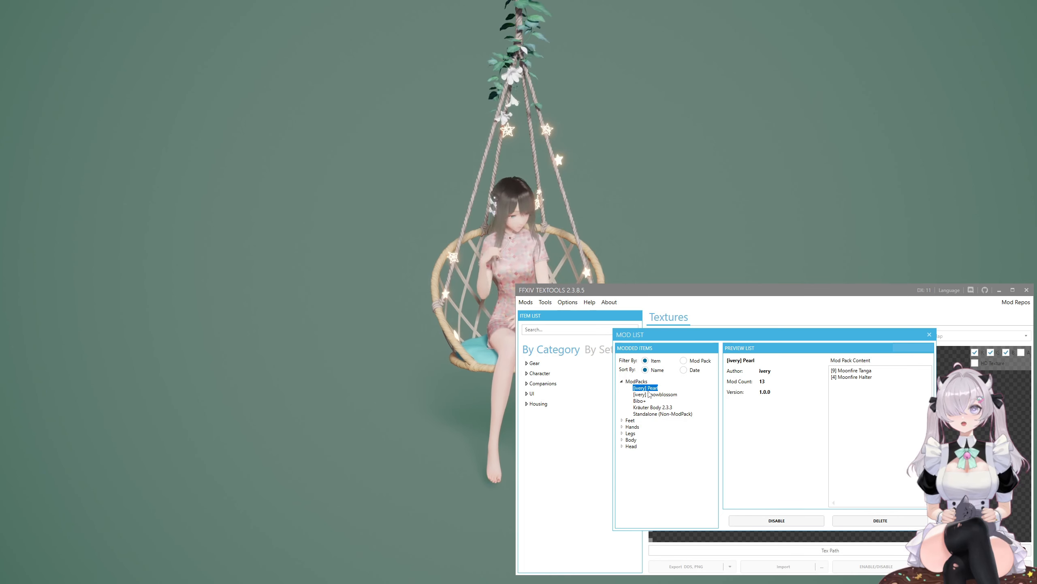
{"action": "left_click", "coordinate": [650, 394]}
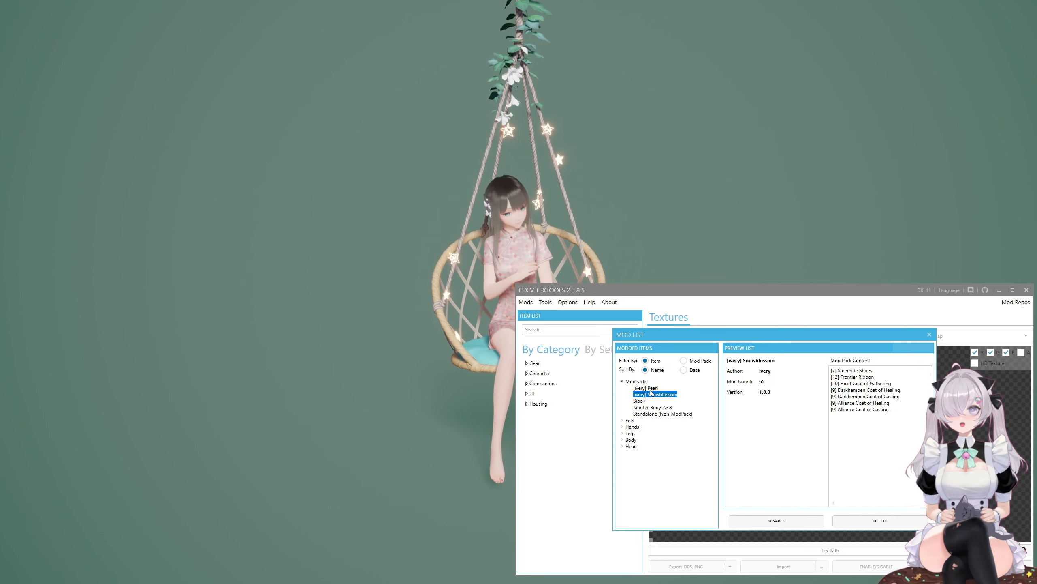
Step: Compare the contents of the Bibo+ and Kräuter Body 2.3.3 modpacks, and close the mod list
{"action": "left_click", "coordinate": [643, 401]}
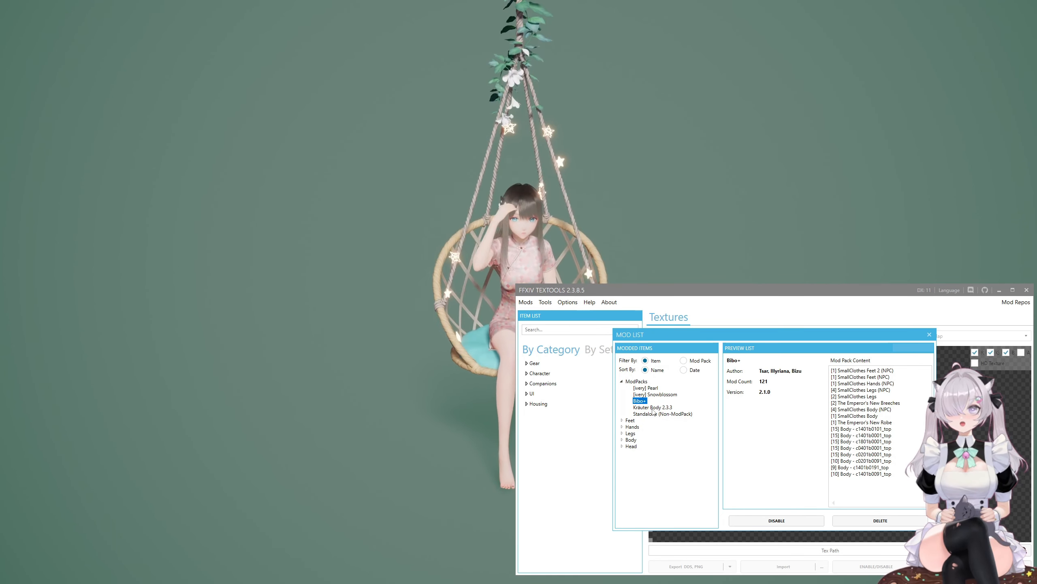
{"action": "left_click", "coordinate": [652, 407]}
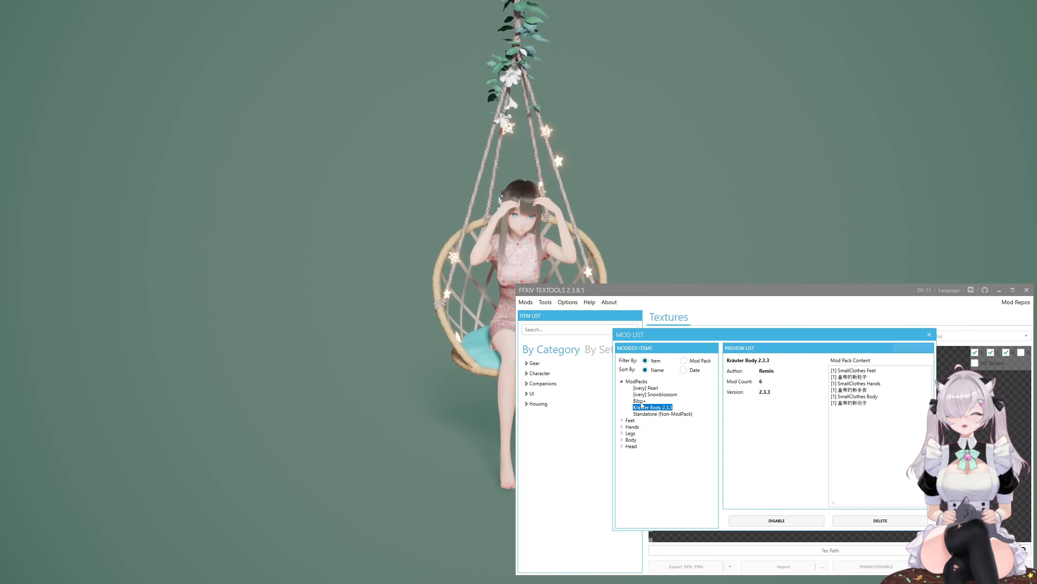
{"action": "left_click", "coordinate": [640, 402]}
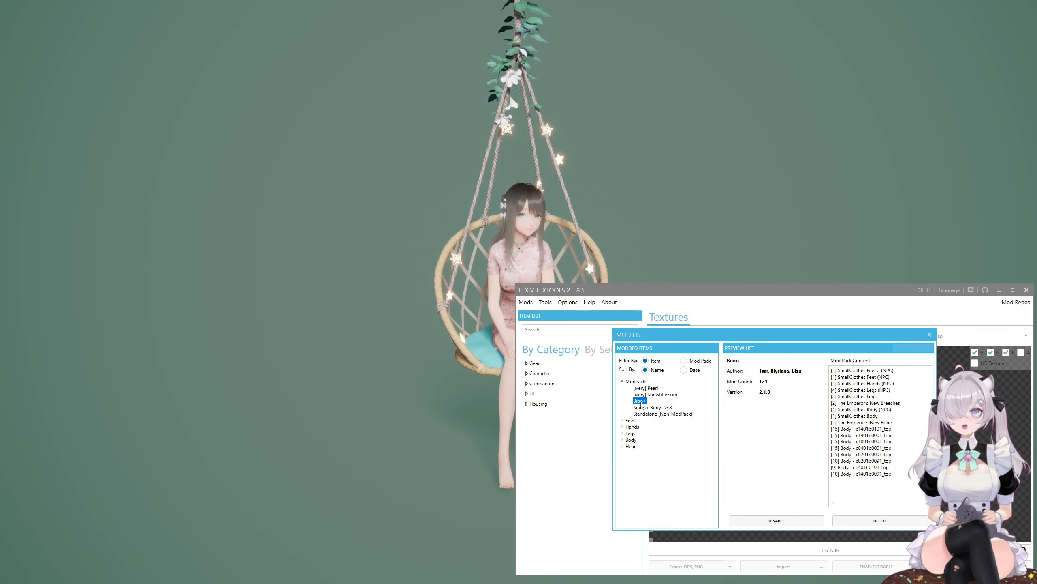
{"action": "left_click", "coordinate": [651, 408]}
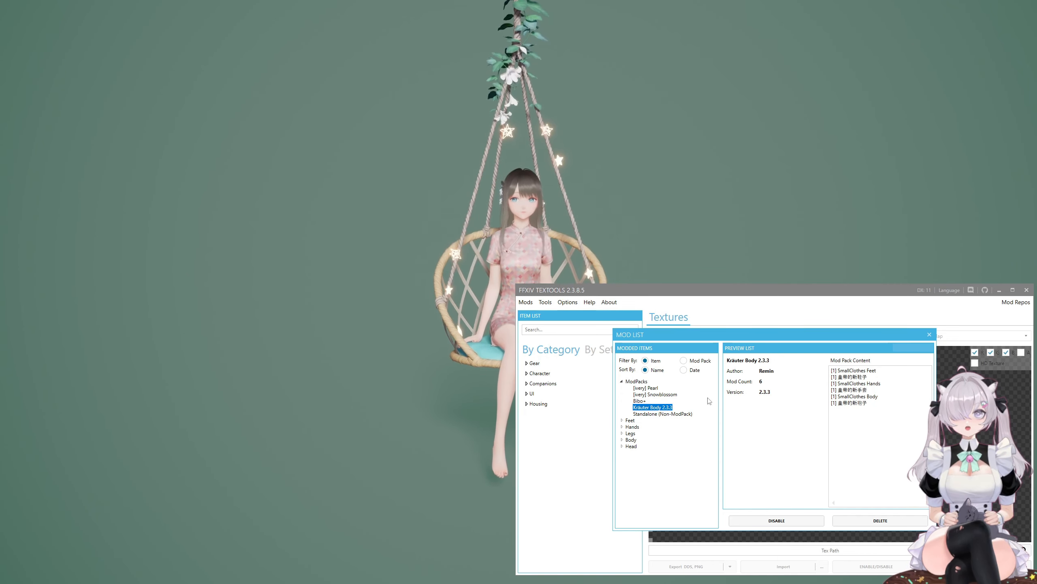
{"action": "left_click", "coordinate": [929, 334]}
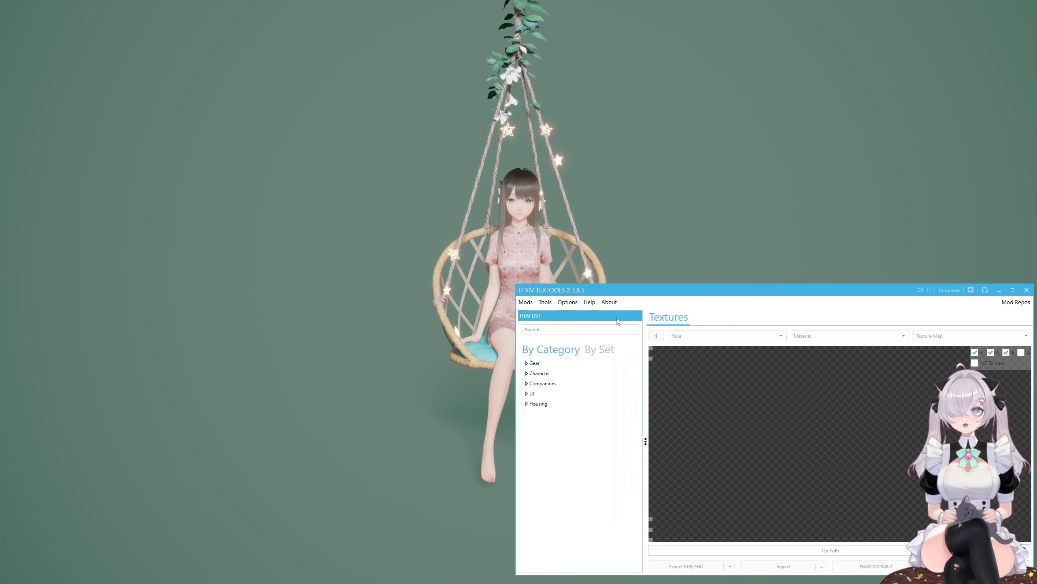
Step: Load the Hyur Midlander Female item from the Character Body category and reposition the TexTools window
{"action": "left_click", "coordinate": [526, 373]}
{"action": "left_click", "coordinate": [531, 383]}
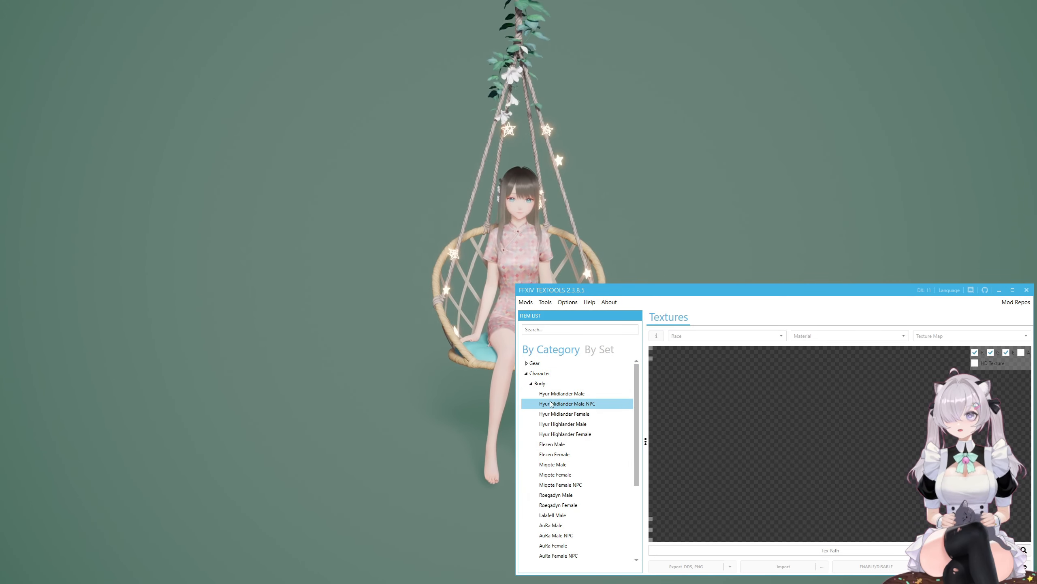
{"action": "left_click", "coordinate": [603, 415]}
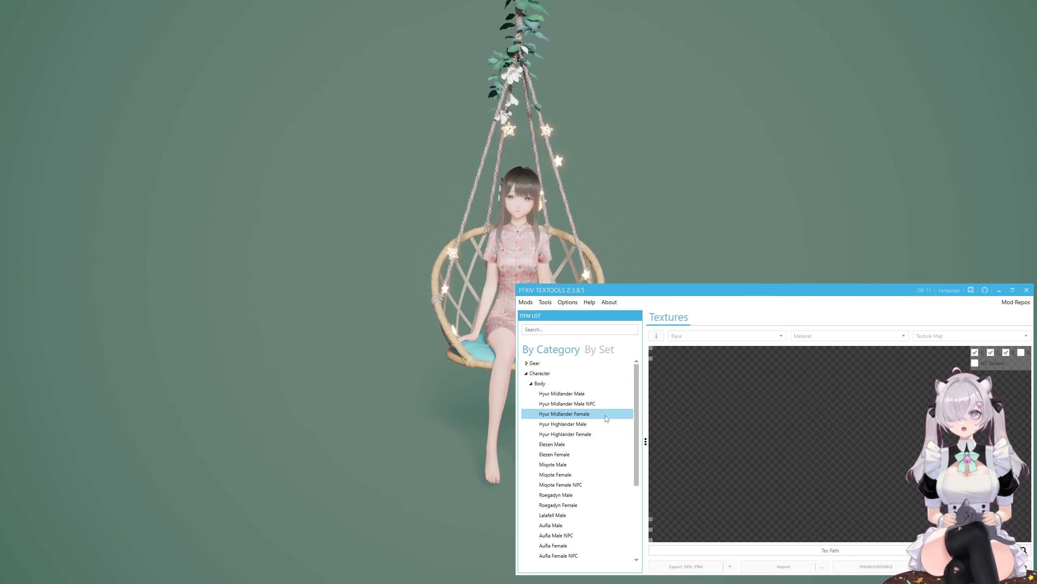
{"action": "left_click", "coordinate": [576, 415]}
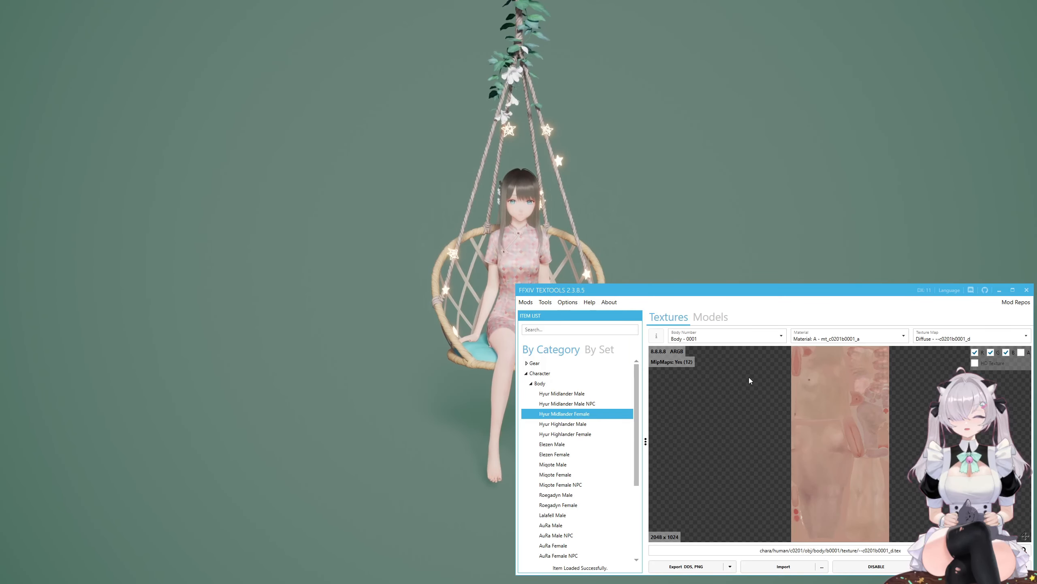
{"action": "left_click_drag", "start_coordinate": [785, 290], "coordinate": [802, 276]}
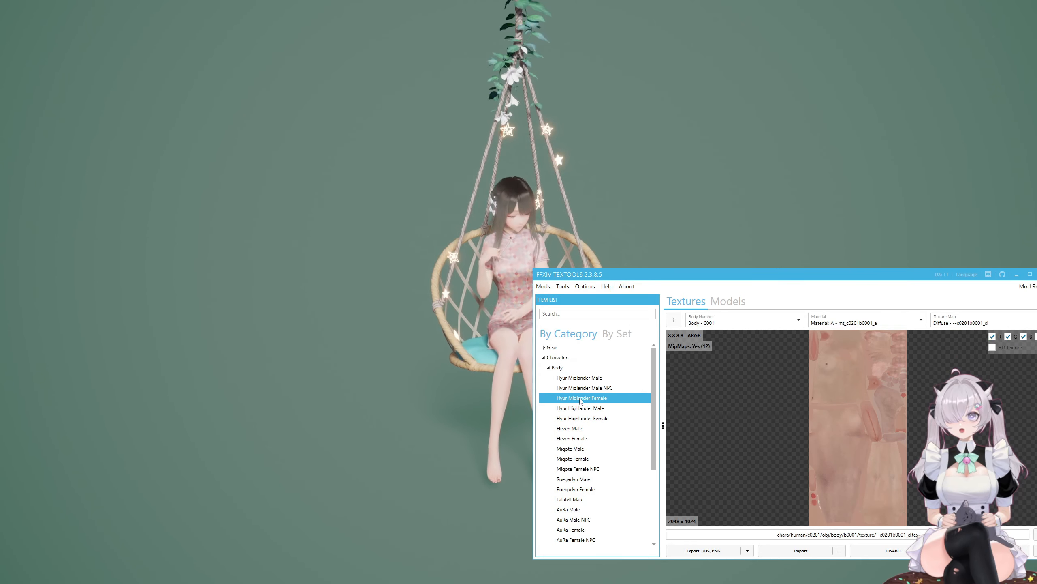
Step: Compare the BIBO and B material textures of Hyur Midlander Female, ending on the BIBO material
{"action": "left_click", "coordinate": [841, 322]}
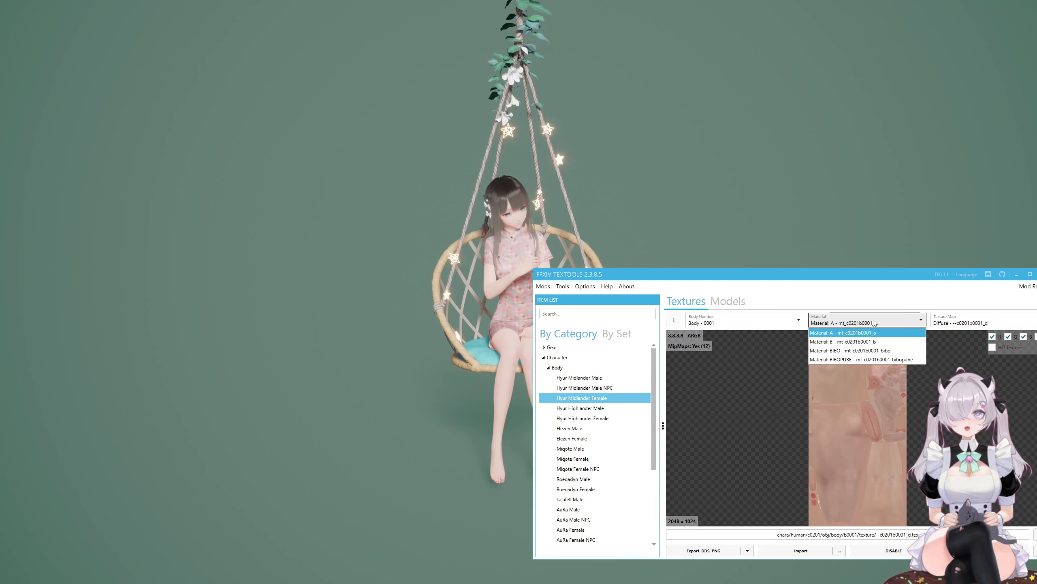
{"action": "left_click", "coordinate": [836, 351]}
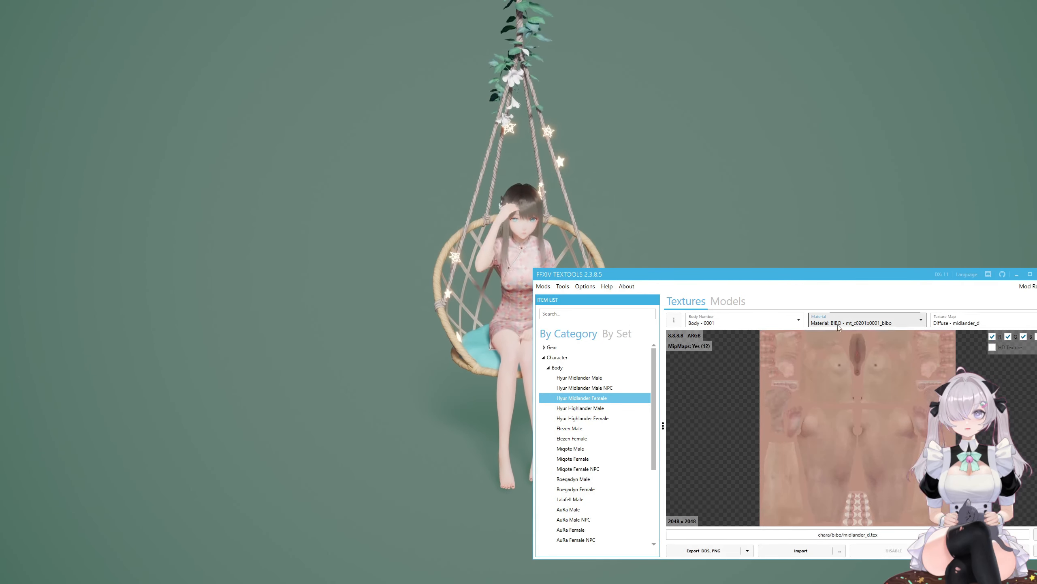
{"action": "left_click", "coordinate": [837, 322]}
{"action": "left_click", "coordinate": [838, 341]}
{"action": "left_click", "coordinate": [838, 322]}
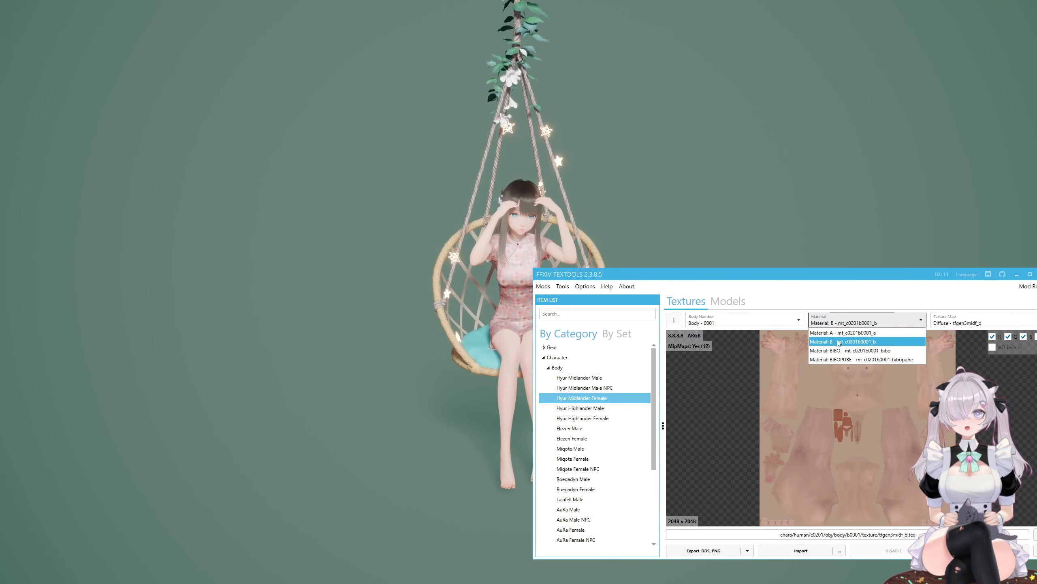
{"action": "left_click", "coordinate": [836, 352]}
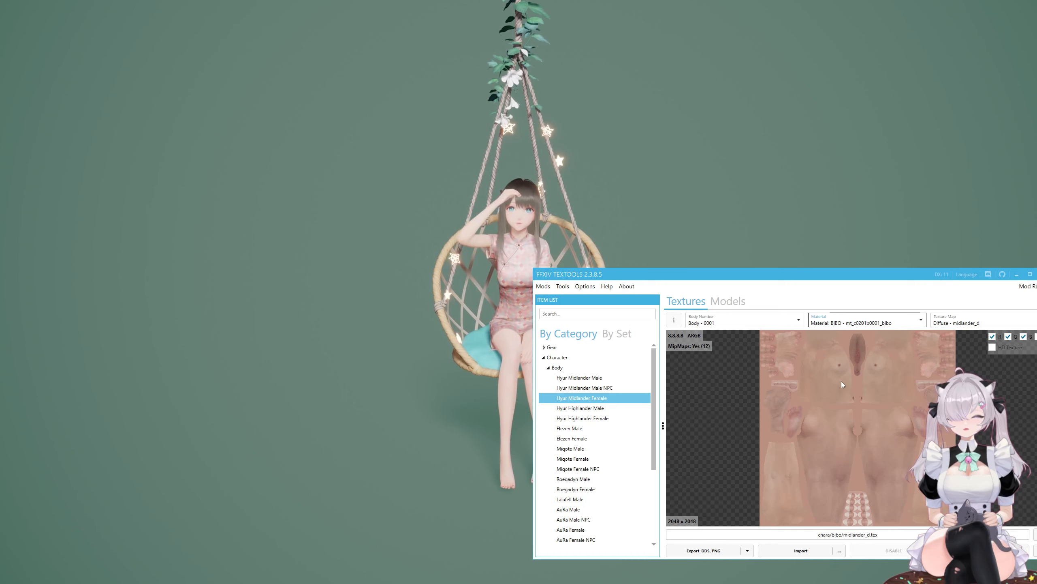
{"action": "left_click", "coordinate": [839, 550]}
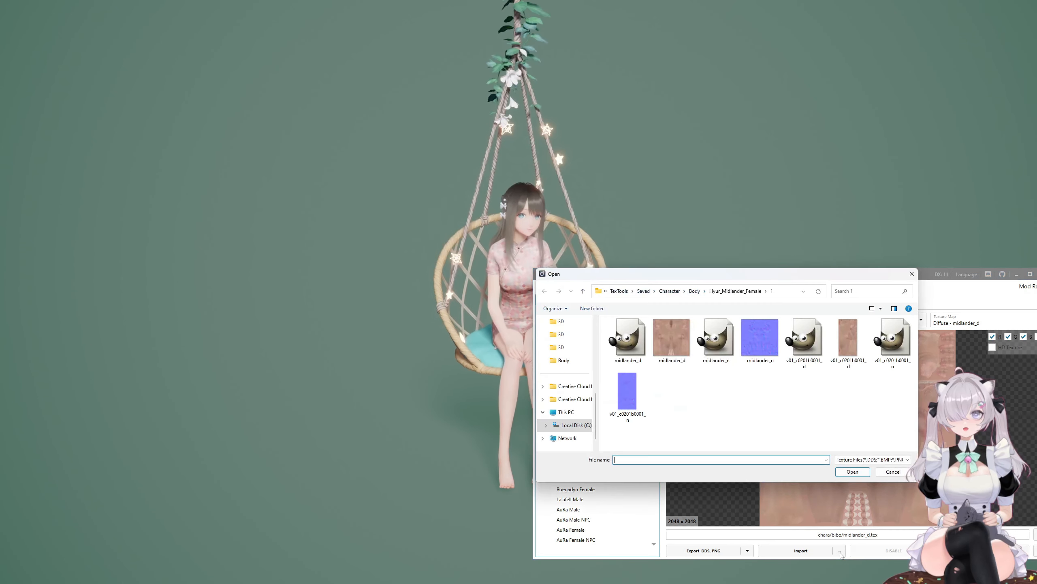
{"action": "left_click", "coordinate": [679, 351]}
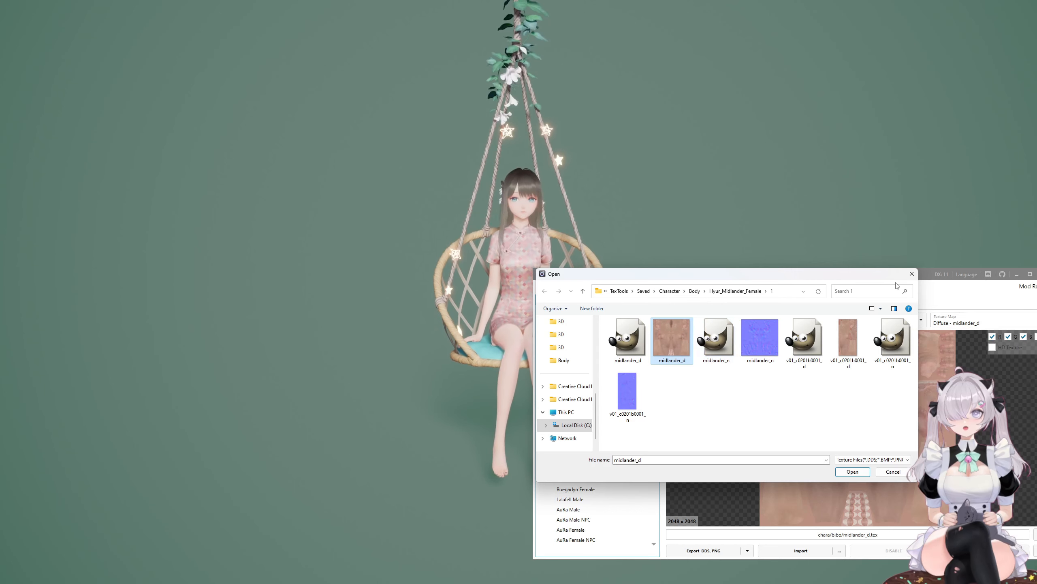
{"action": "left_click", "coordinate": [912, 274]}
Step: Import the midlander_n image into the BIBO material's Normal texture map, and return to the Diffuse map
{"action": "left_click", "coordinate": [947, 326]}
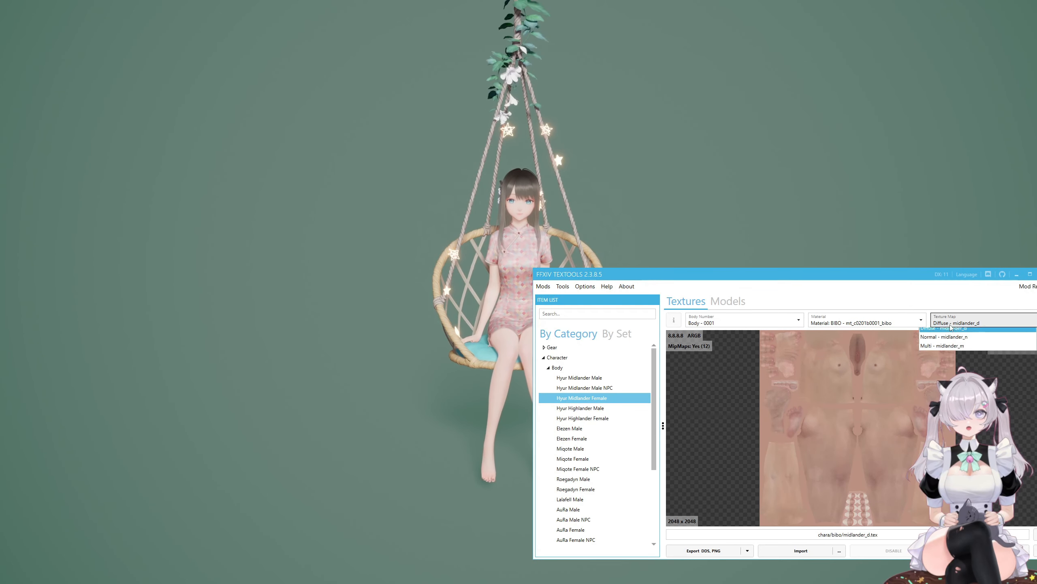
{"action": "left_click", "coordinate": [932, 341]}
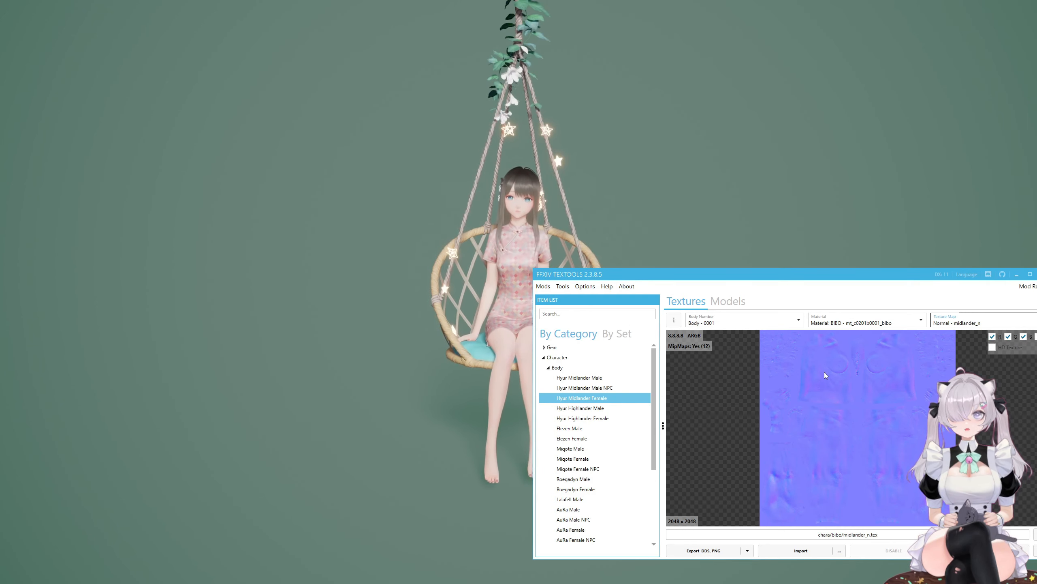
{"action": "left_click", "coordinate": [839, 550]}
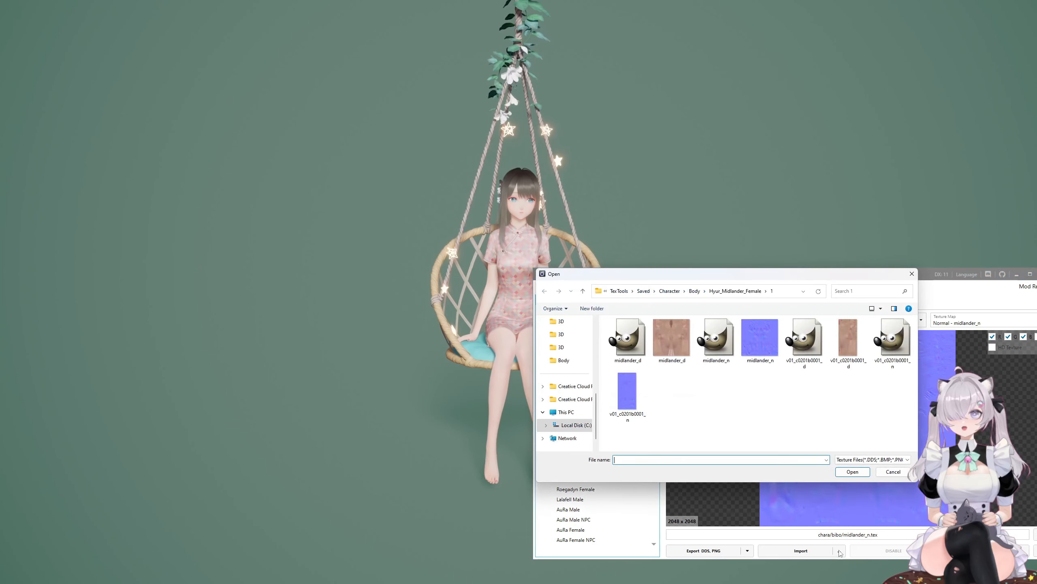
{"action": "double_click", "coordinate": [761, 343]}
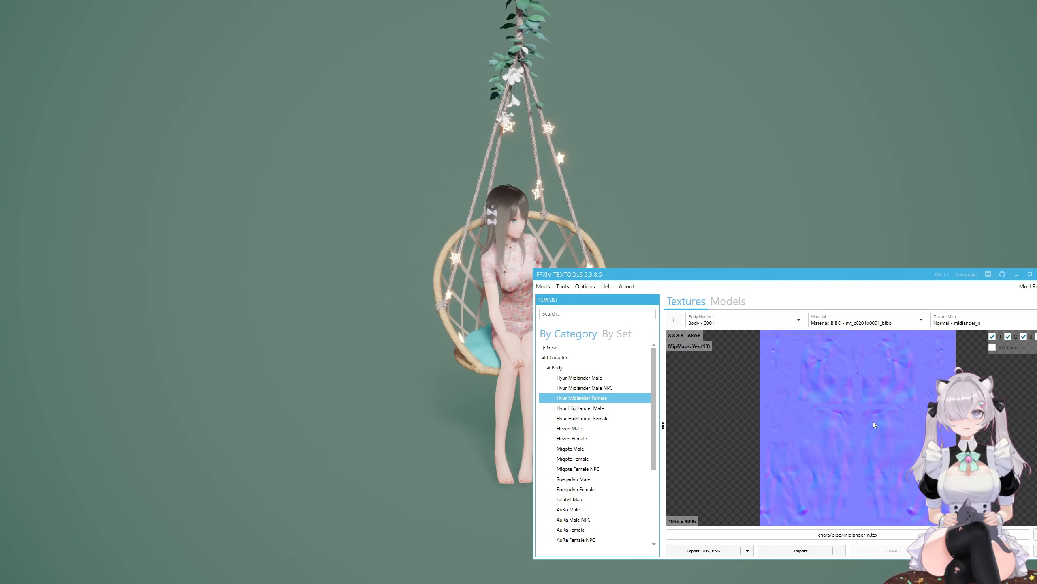
{"action": "left_click", "coordinate": [945, 323]}
{"action": "left_click", "coordinate": [944, 331]}
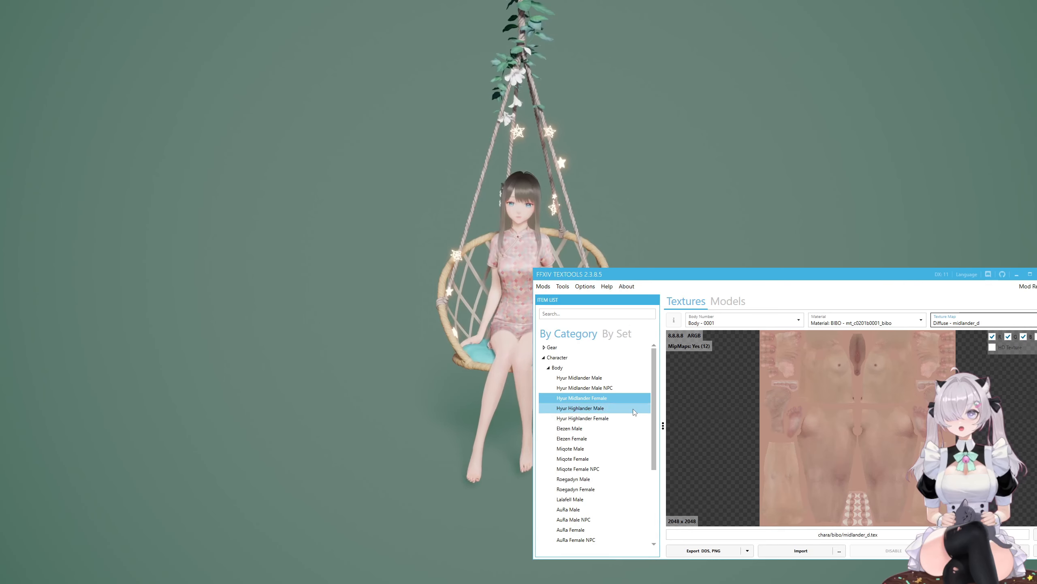
Step: Check the body textures of Miqote Female and Elezen Female
{"action": "left_click", "coordinate": [590, 458]}
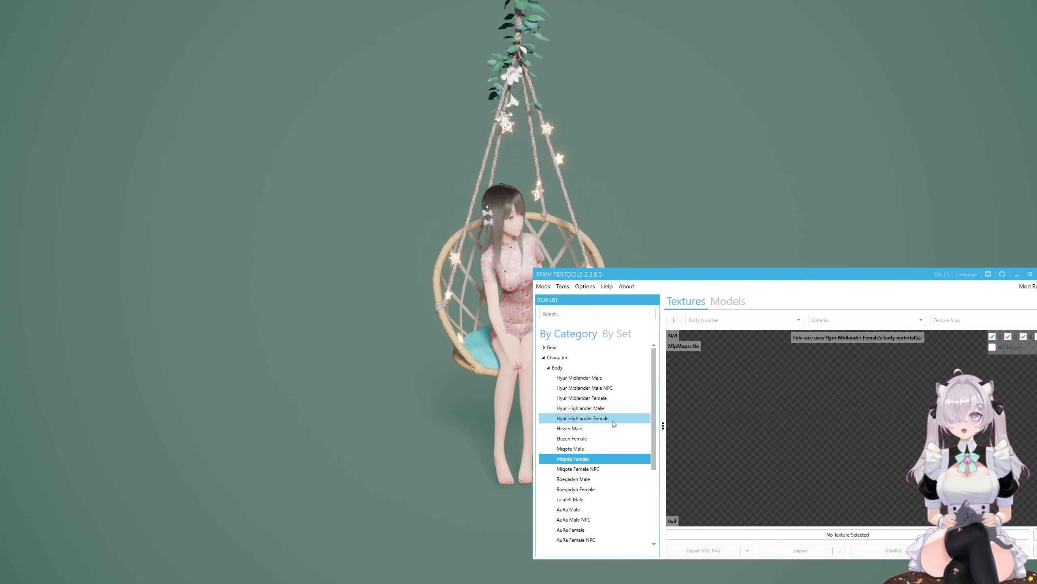
{"action": "left_click", "coordinate": [592, 437]}
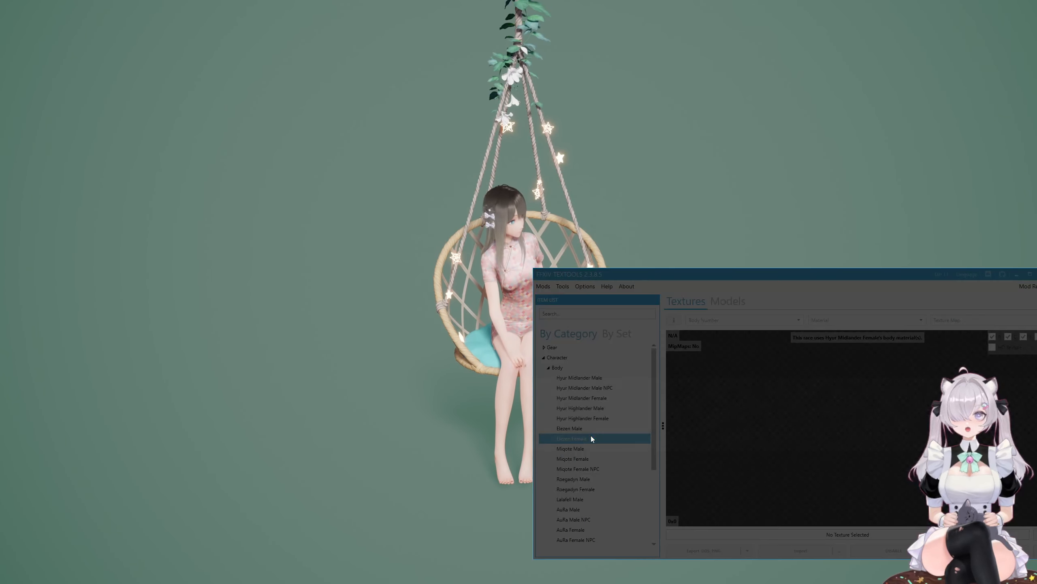
{"action": "scroll", "coordinate": [654, 436], "scroll_direction": "down", "scroll_amount": 2}
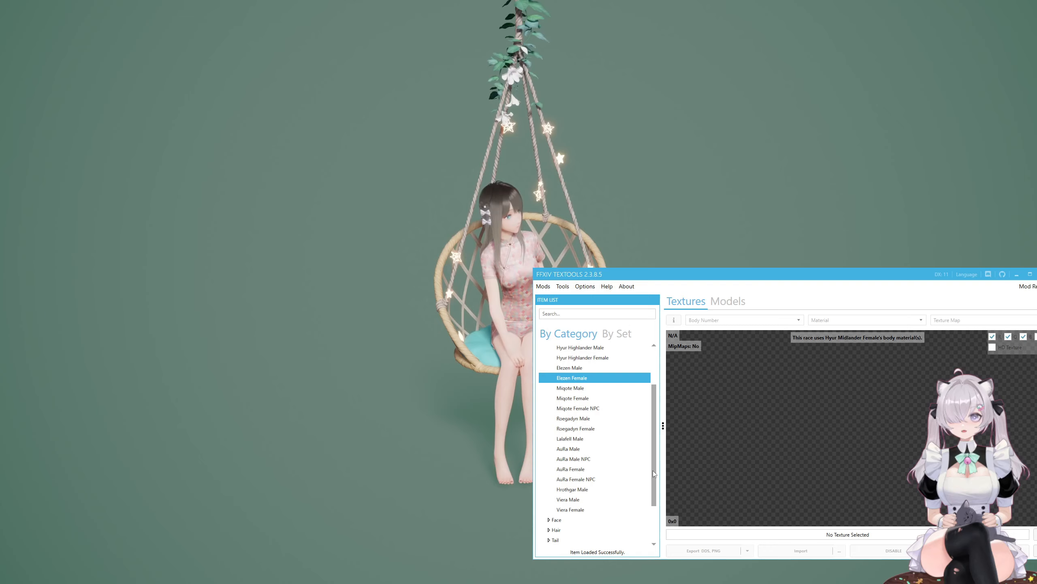
Step: View the Diffuse texture of the BIBO material for Viera Female
{"action": "left_click", "coordinate": [572, 509]}
{"action": "left_click", "coordinate": [866, 322]}
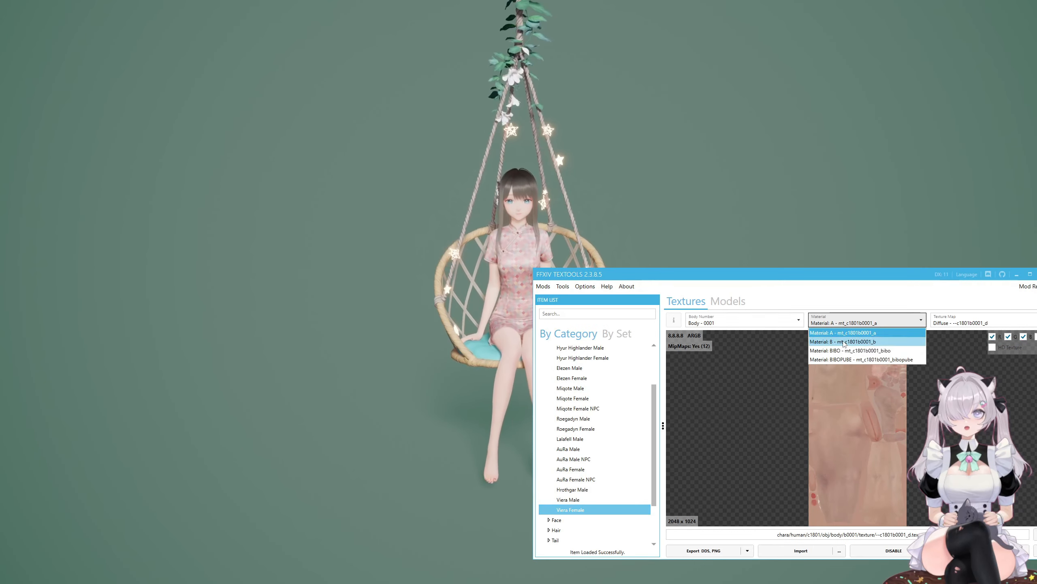
{"action": "left_click", "coordinate": [862, 354]}
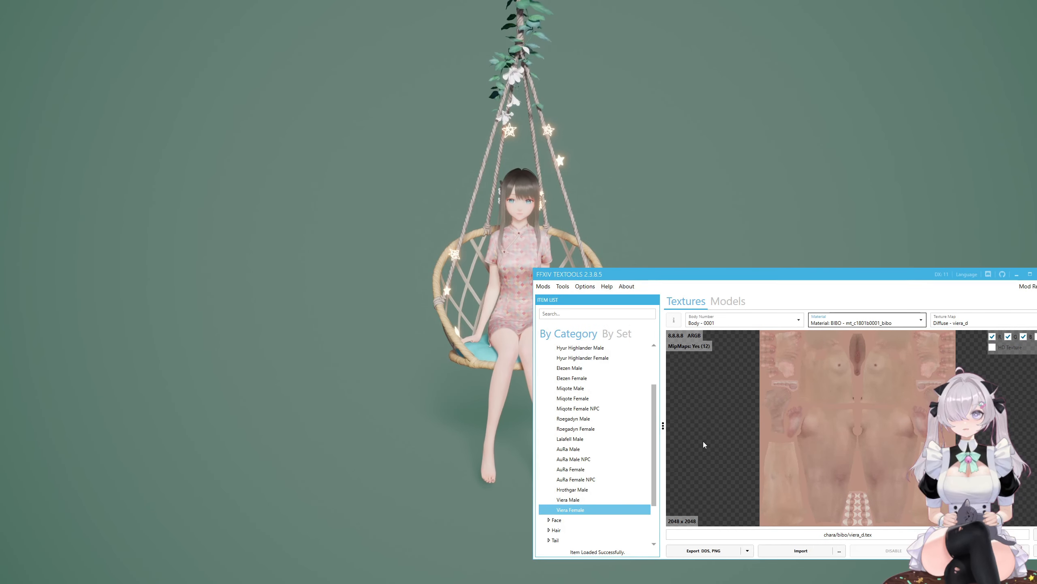
Step: Review the default body textures of Hyur Midlander Female and Viera Female
{"action": "left_click_drag", "start_coordinate": [655, 428], "coordinate": [657, 395]}
{"action": "left_click", "coordinate": [608, 393]}
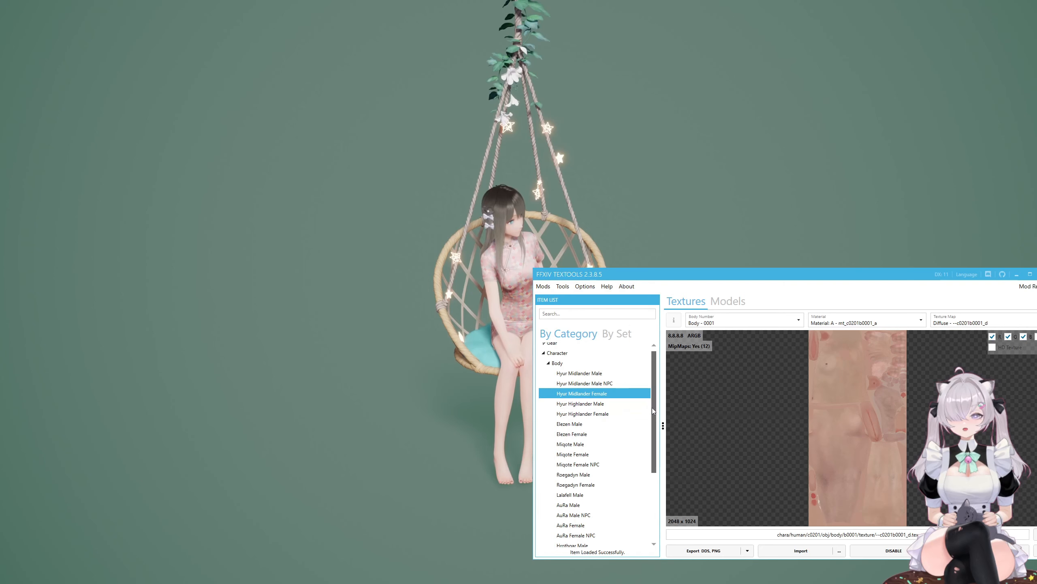
{"action": "left_click_drag", "start_coordinate": [652, 406], "coordinate": [650, 411]}
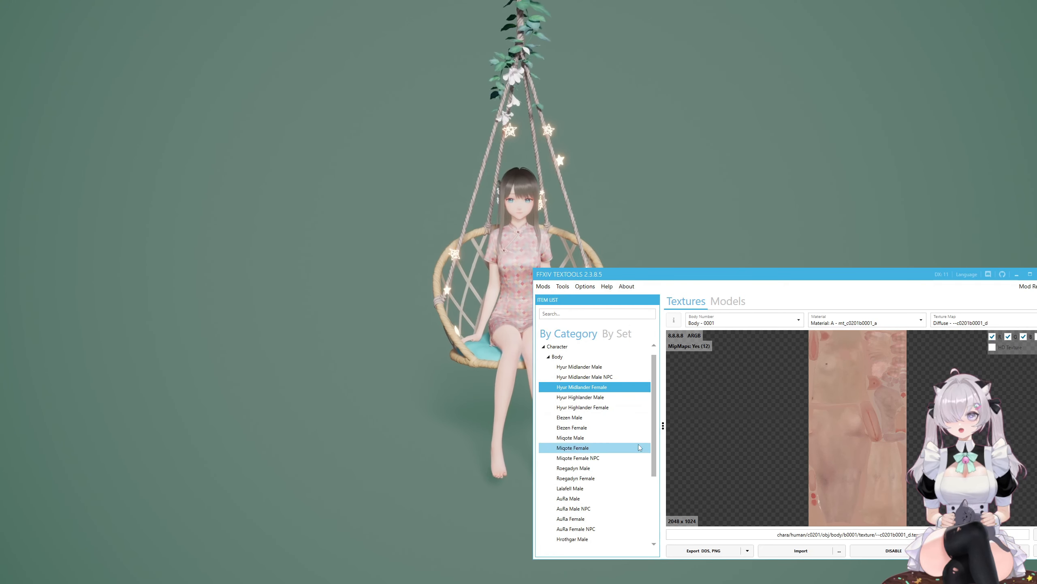
{"action": "scroll", "coordinate": [592, 490], "scroll_direction": "down", "scroll_amount": 2}
{"action": "left_click", "coordinate": [590, 520]}
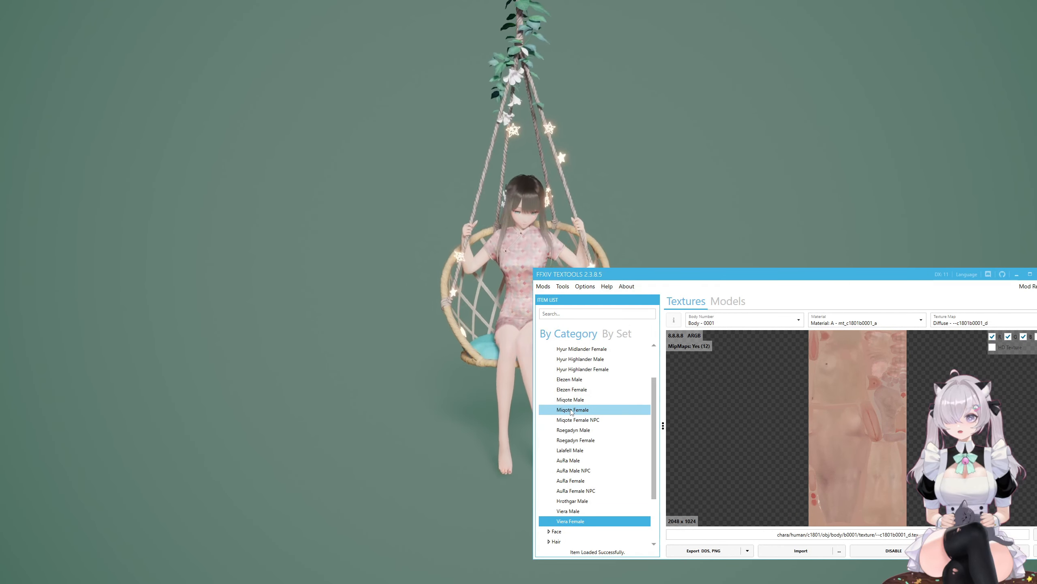
Step: View the Diffuse texture of the BIBO material for AuRa Female
{"action": "left_click", "coordinate": [629, 480]}
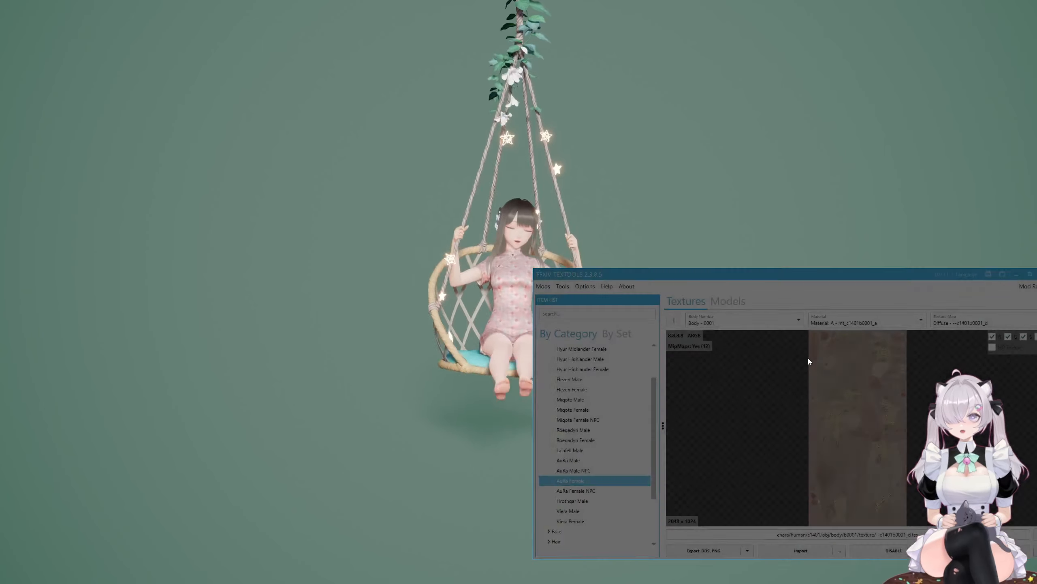
{"action": "left_click", "coordinate": [866, 321]}
{"action": "left_click", "coordinate": [841, 353]}
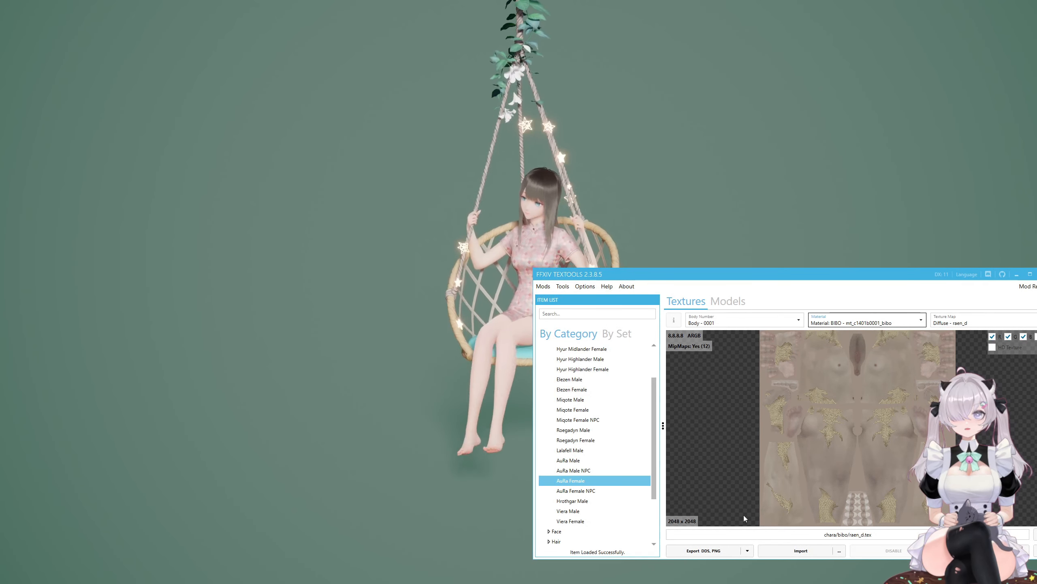
Step: Compare the AuRa Female textures of Body - 0101 and Body - 0001
{"action": "left_click", "coordinate": [726, 321]}
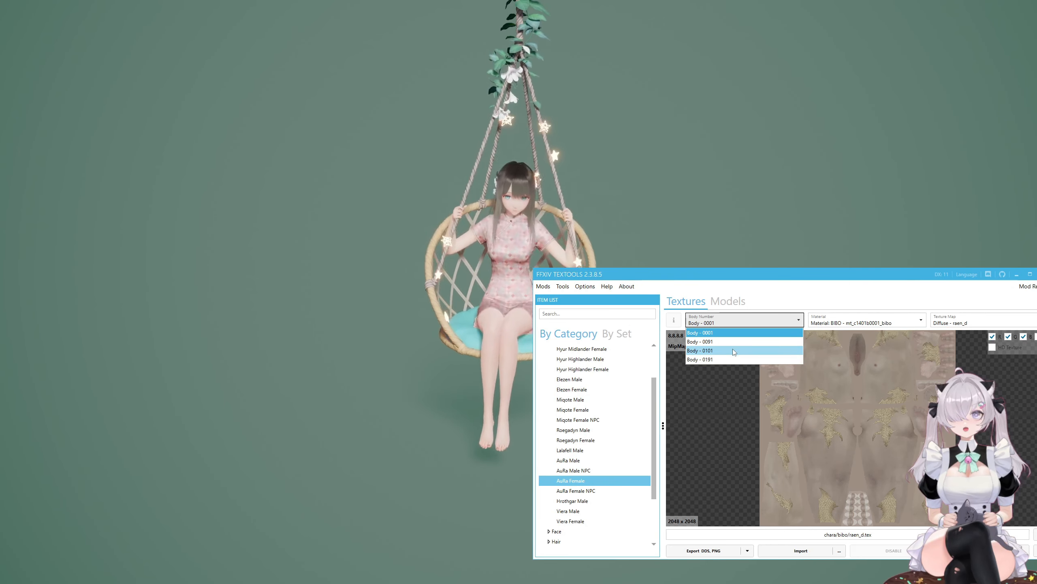
{"action": "left_click", "coordinate": [732, 350]}
{"action": "left_click", "coordinate": [720, 324]}
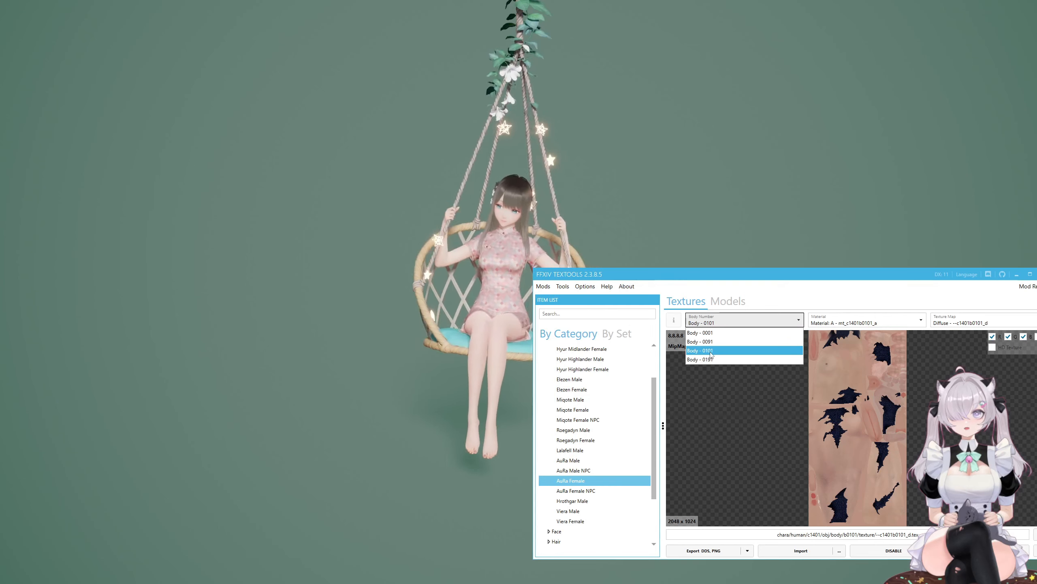
{"action": "left_click", "coordinate": [718, 331]}
{"action": "left_click", "coordinate": [718, 323]}
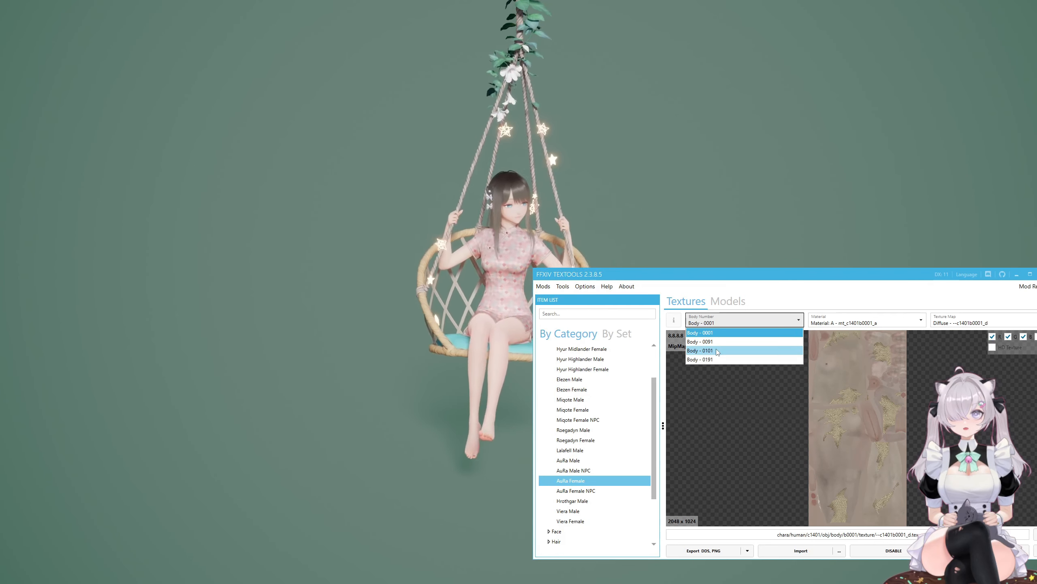
Step: View the Diffuse textures of the BIBO and A materials for AuRa Female Body - 0101
{"action": "left_click", "coordinate": [719, 350]}
{"action": "left_click", "coordinate": [843, 322]}
{"action": "left_click", "coordinate": [842, 350]}
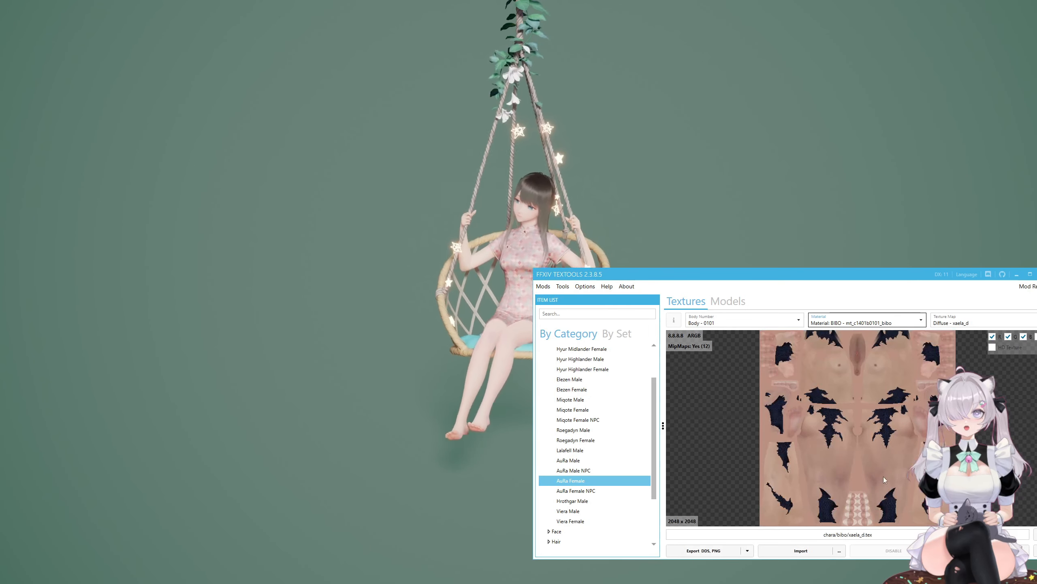
{"action": "left_click", "coordinate": [844, 323]}
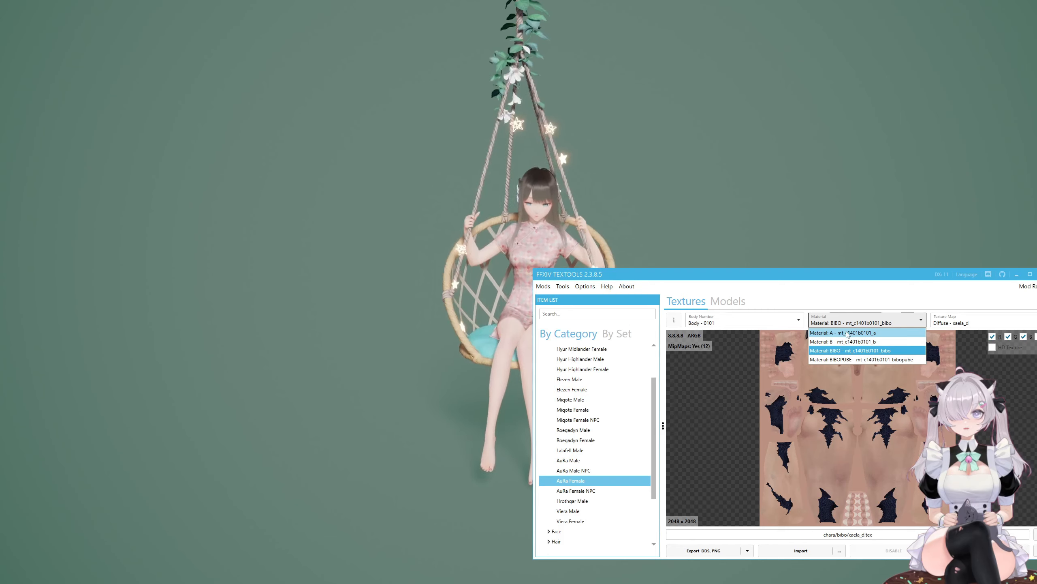
{"action": "left_click", "coordinate": [846, 332]}
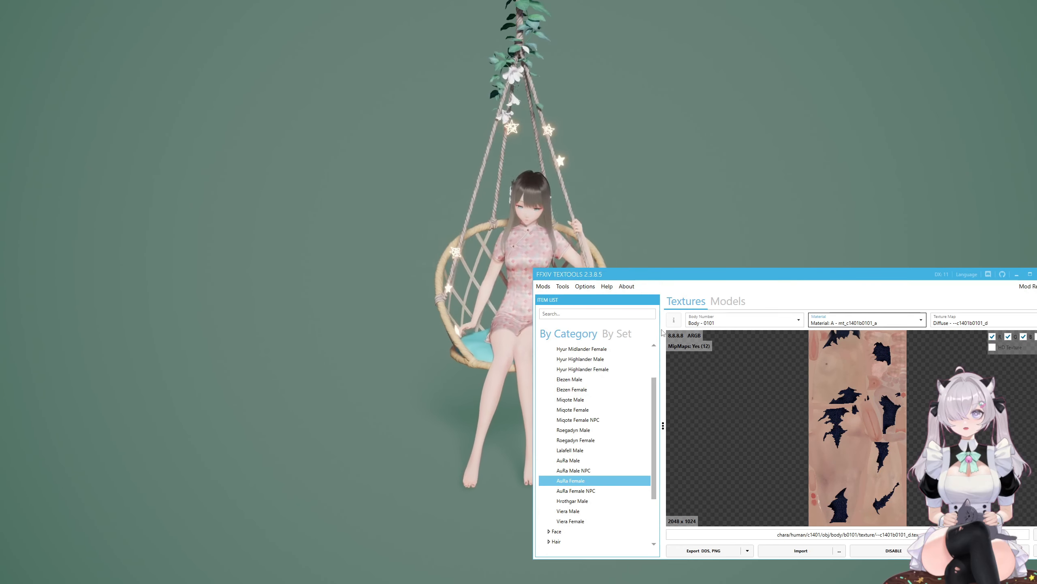
{"action": "left_click", "coordinate": [543, 286]}
{"action": "mouse_move", "coordinate": [551, 298]}
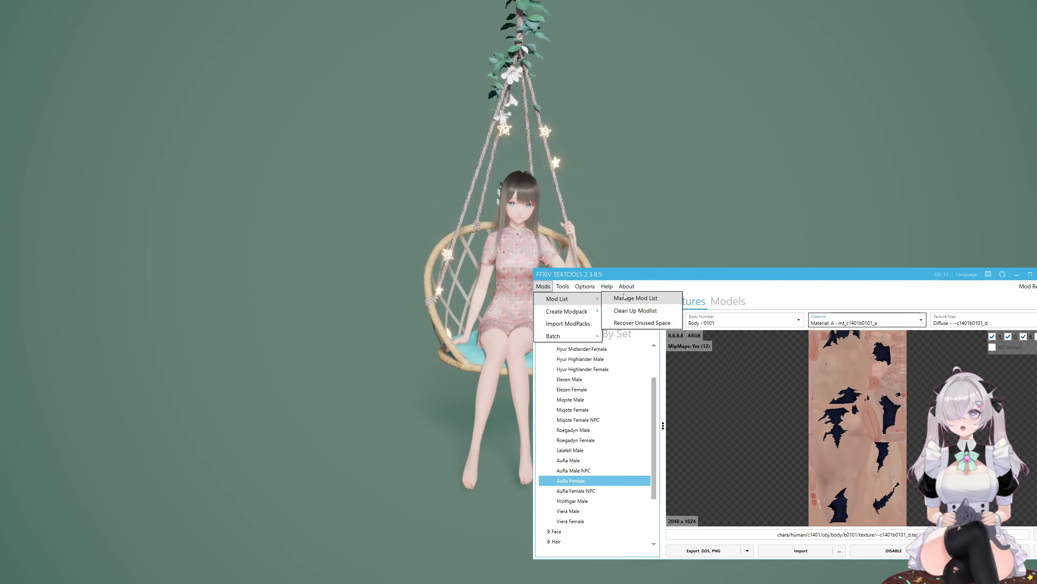
{"action": "mouse_move", "coordinate": [573, 312]}
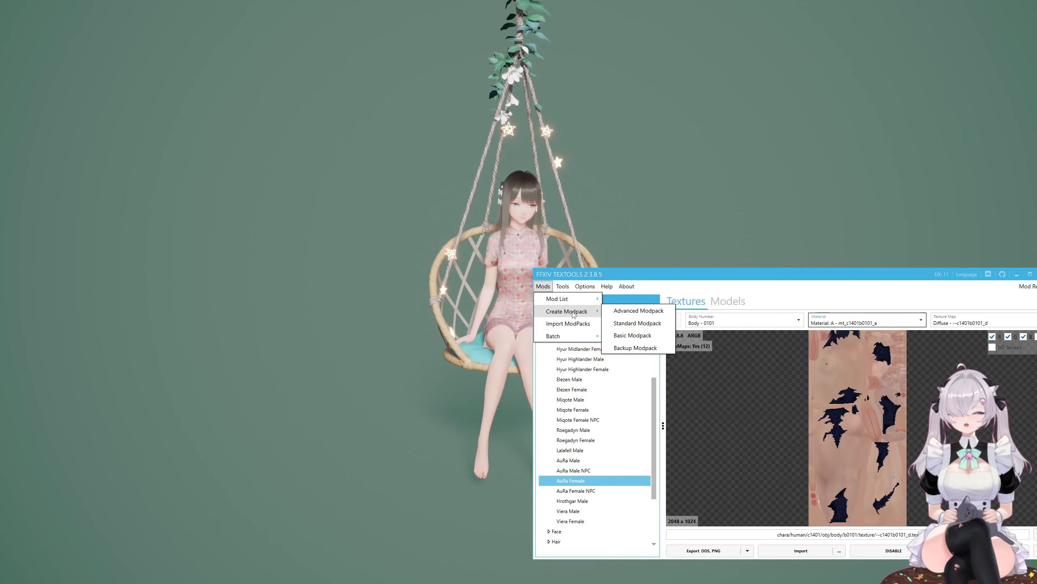
{"action": "left_click", "coordinate": [640, 336]}
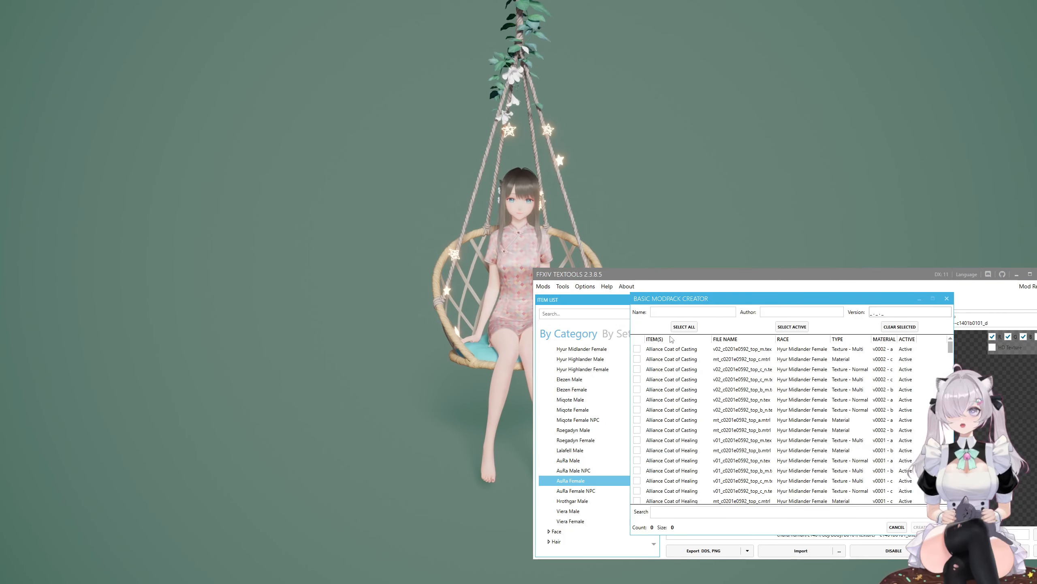
{"action": "scroll", "coordinate": [713, 409], "scroll_direction": "down", "scroll_amount": 15}
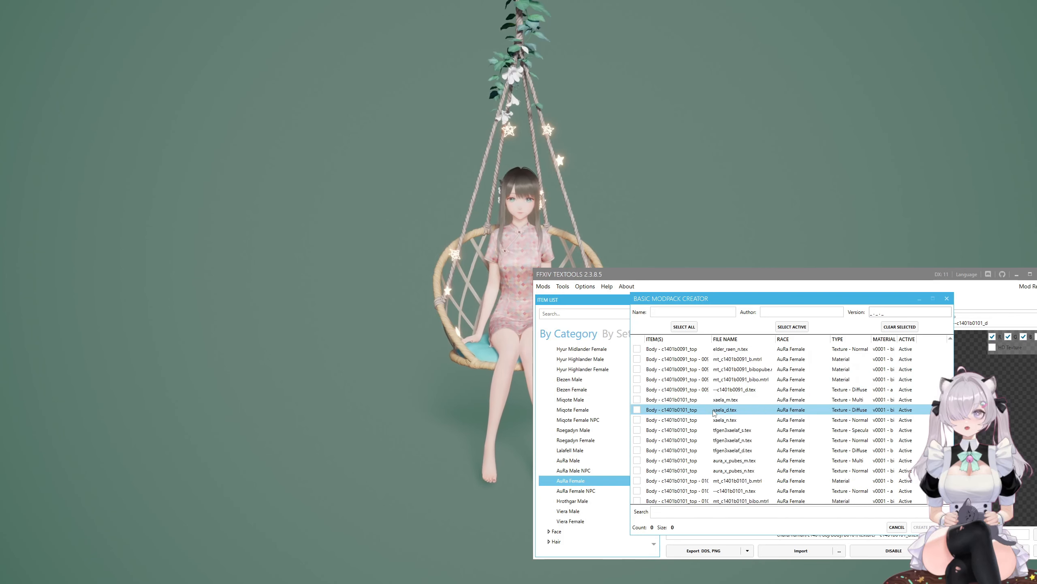
{"action": "scroll", "coordinate": [714, 412], "scroll_direction": "down", "scroll_amount": 10}
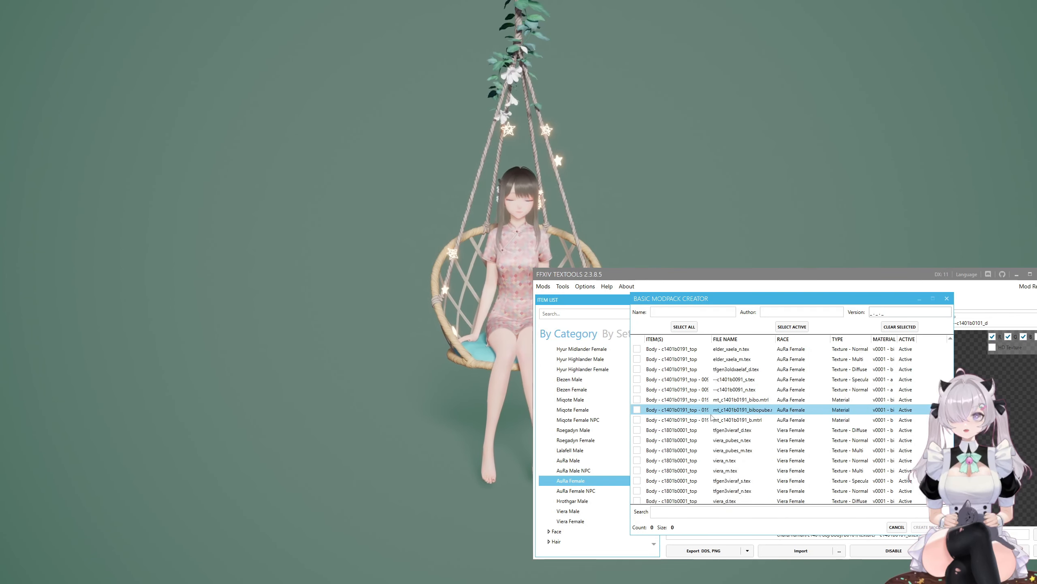
{"action": "scroll", "coordinate": [711, 416], "scroll_direction": "up", "scroll_amount": 15}
{"action": "left_click", "coordinate": [684, 327]}
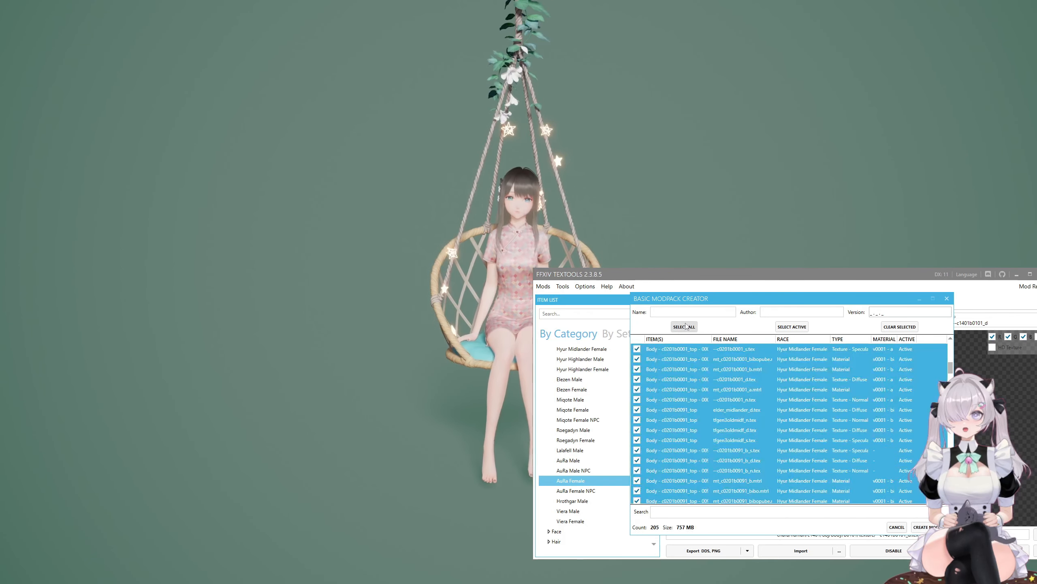
{"action": "left_click", "coordinate": [686, 311]}
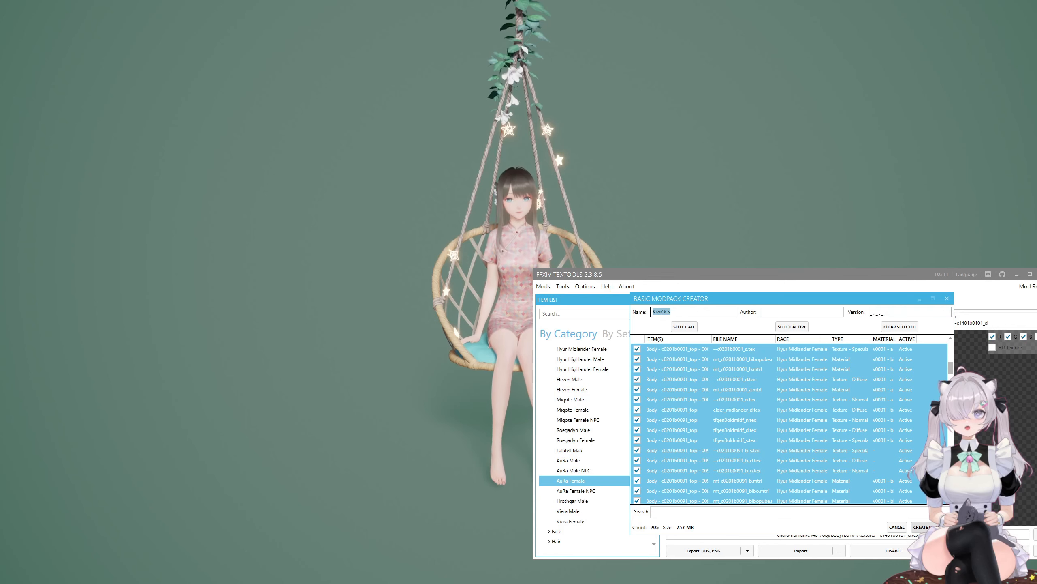
{"action": "left_click", "coordinate": [947, 299]}
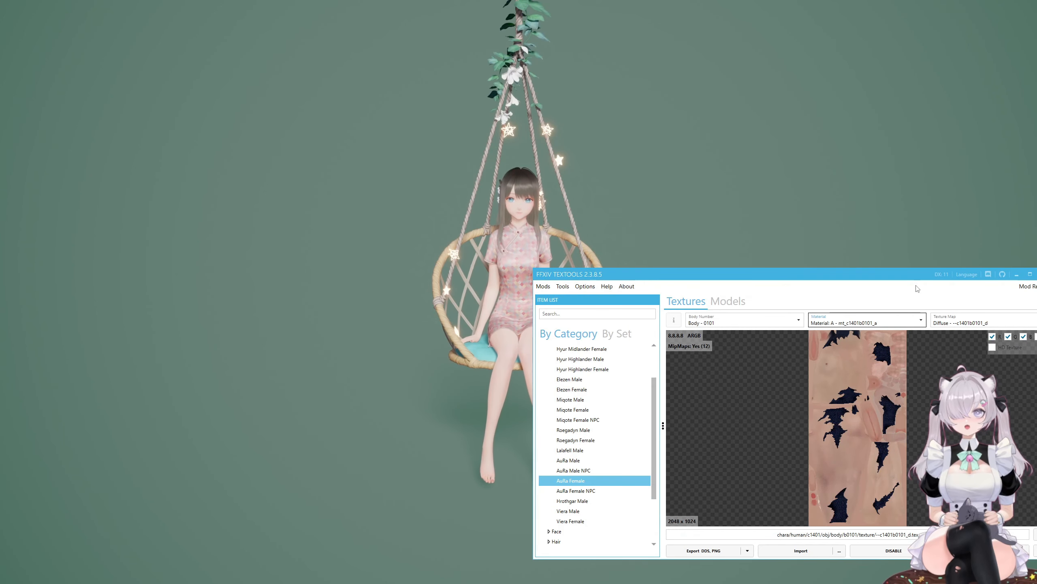
Step: Switch to the ModPacks folder in File Explorer and open Kiwi's StartOver subfolder
{"action": "left_click", "coordinate": [1017, 274]}
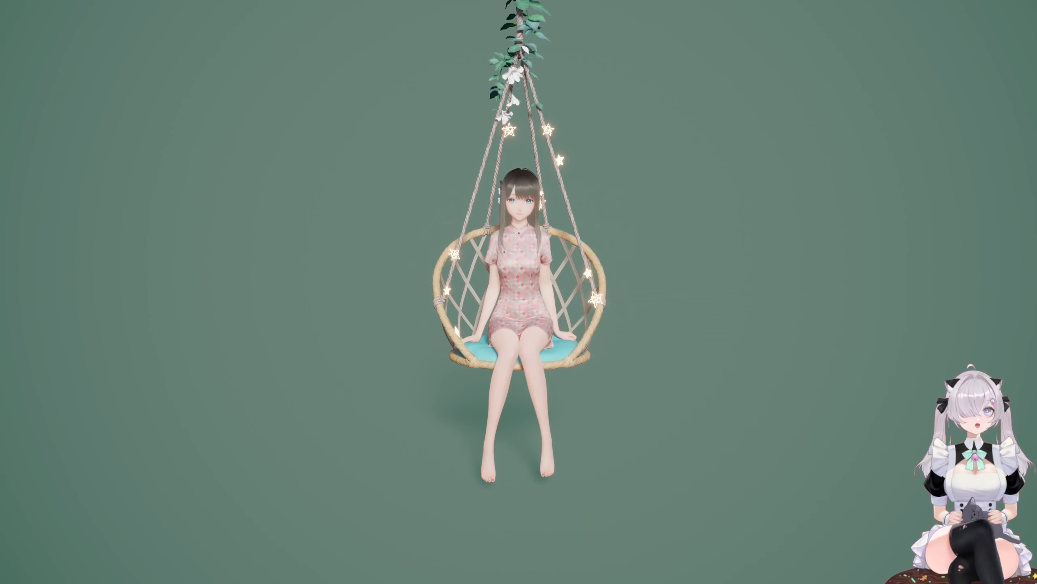
{"action": "left_click_drag", "start_coordinate": [1036, 197], "coordinate": [1036, 152]}
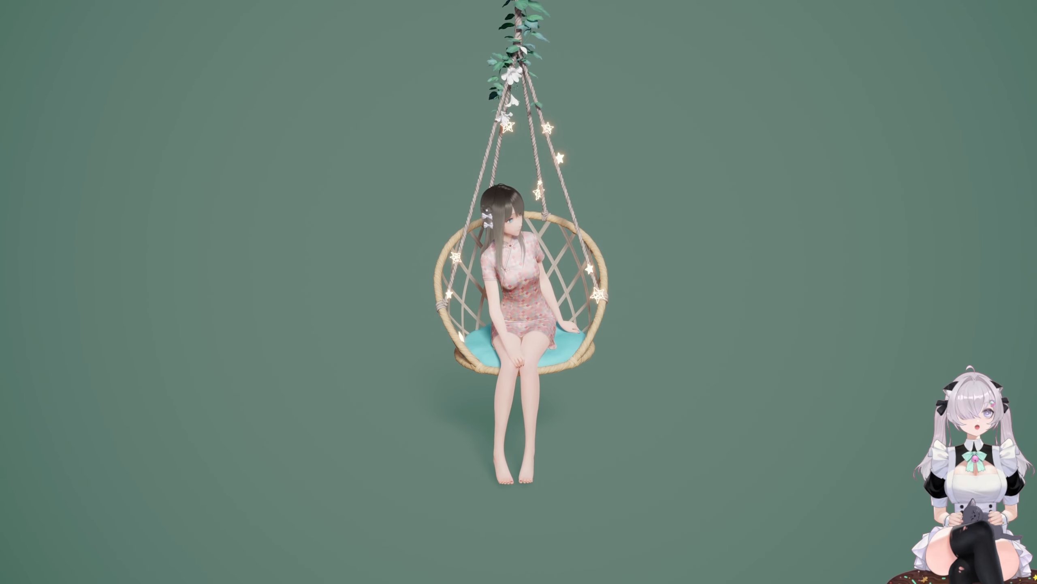
{"action": "left_click_drag", "start_coordinate": [1036, 133], "coordinate": [746, 187]}
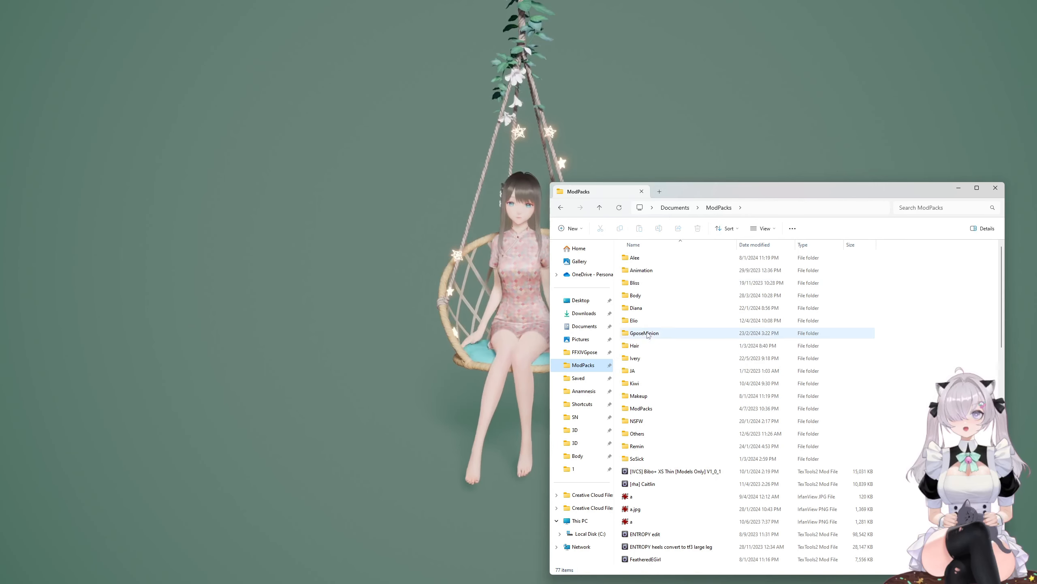
{"action": "double_click", "coordinate": [636, 383]}
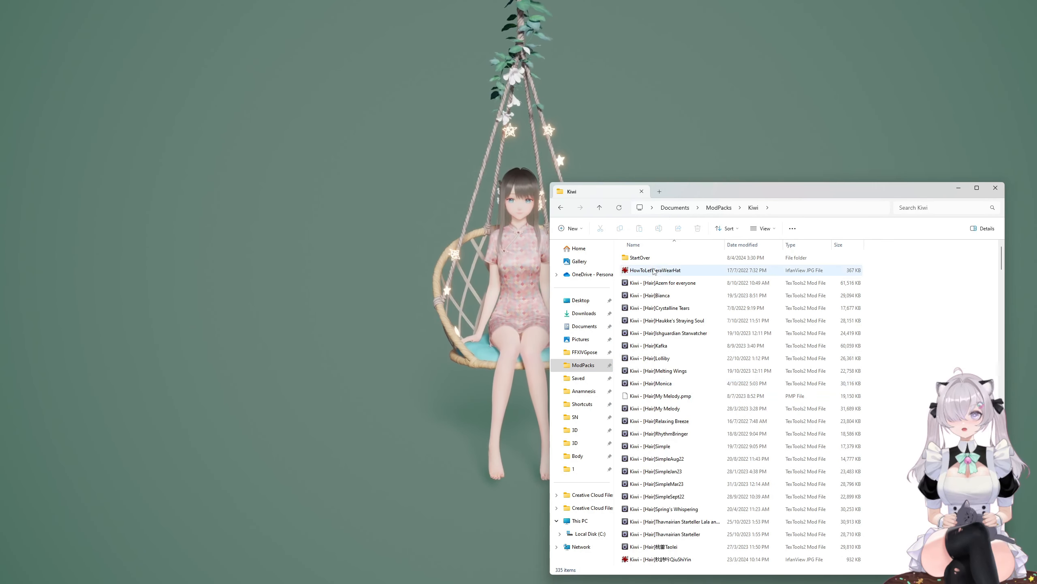
{"action": "double_click", "coordinate": [649, 259]}
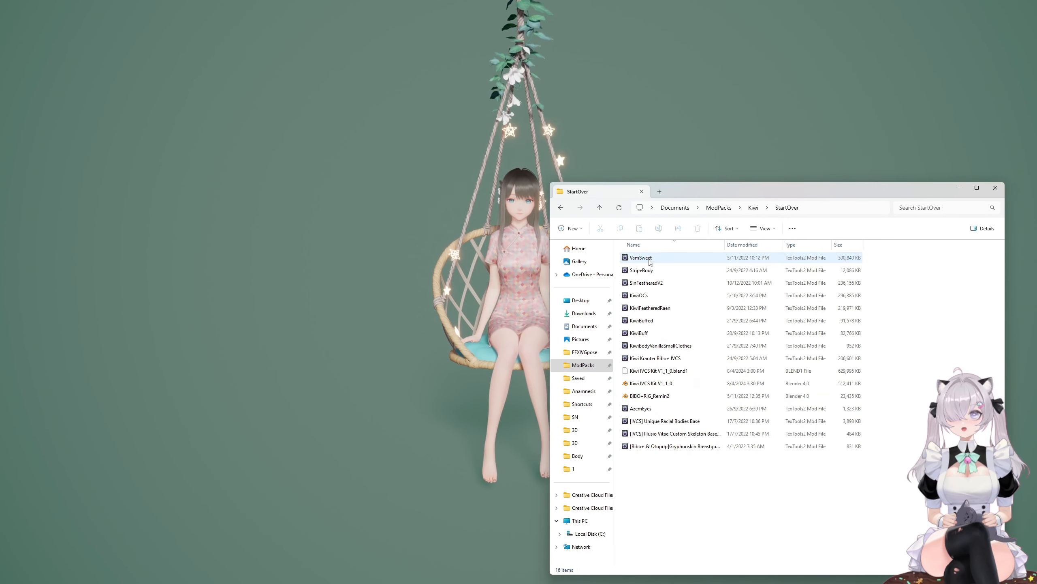
Step: Import all mods of the KiwiOCs modpack from the StartOver folder, then minimize the folder window
{"action": "left_click", "coordinate": [649, 298]}
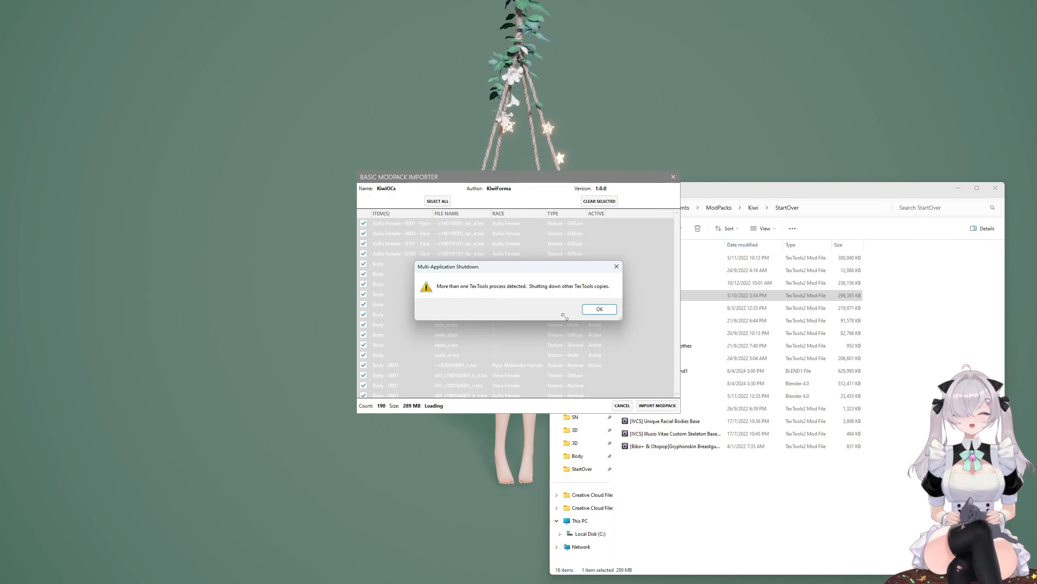
{"action": "left_click", "coordinate": [601, 311]}
{"action": "left_click", "coordinate": [657, 405]}
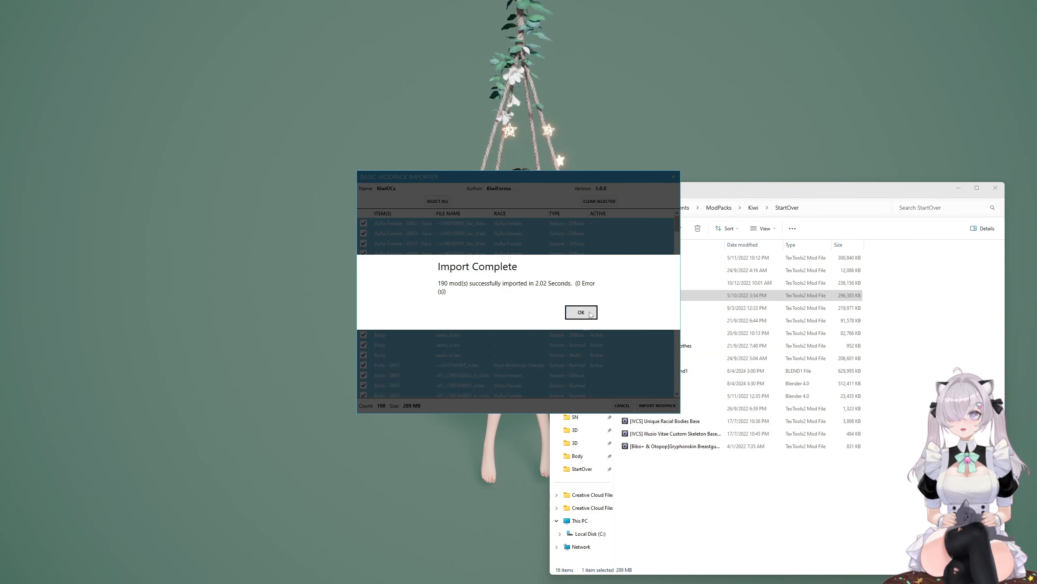
{"action": "left_click", "coordinate": [581, 311]}
{"action": "left_click", "coordinate": [958, 188]}
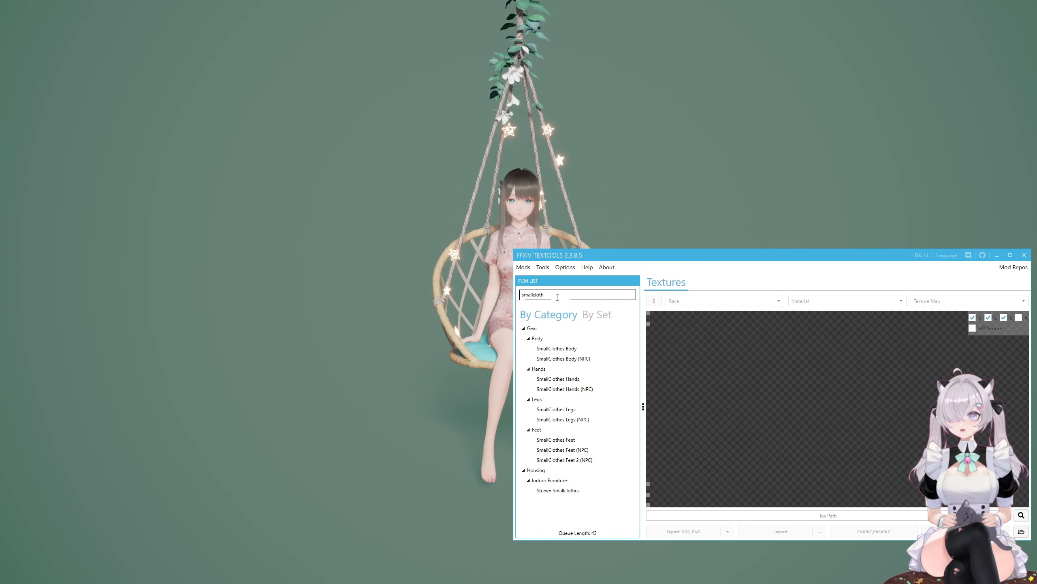
Step: View the 3D models of SmallClothes Body for Hyur Midlander Male and Hyur Highlander Male
{"action": "left_click", "coordinate": [575, 348]}
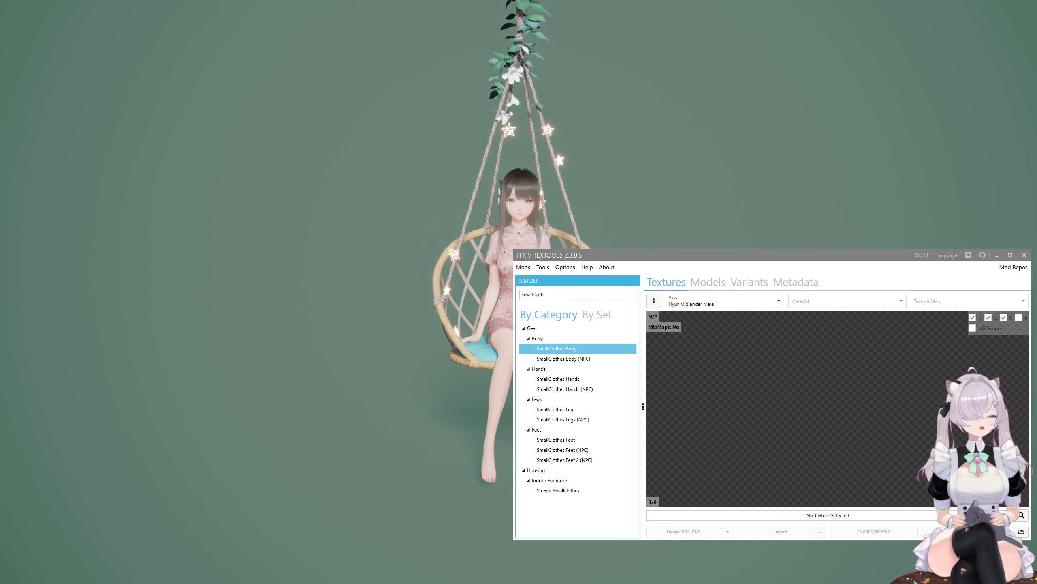
{"action": "left_click", "coordinate": [823, 262]}
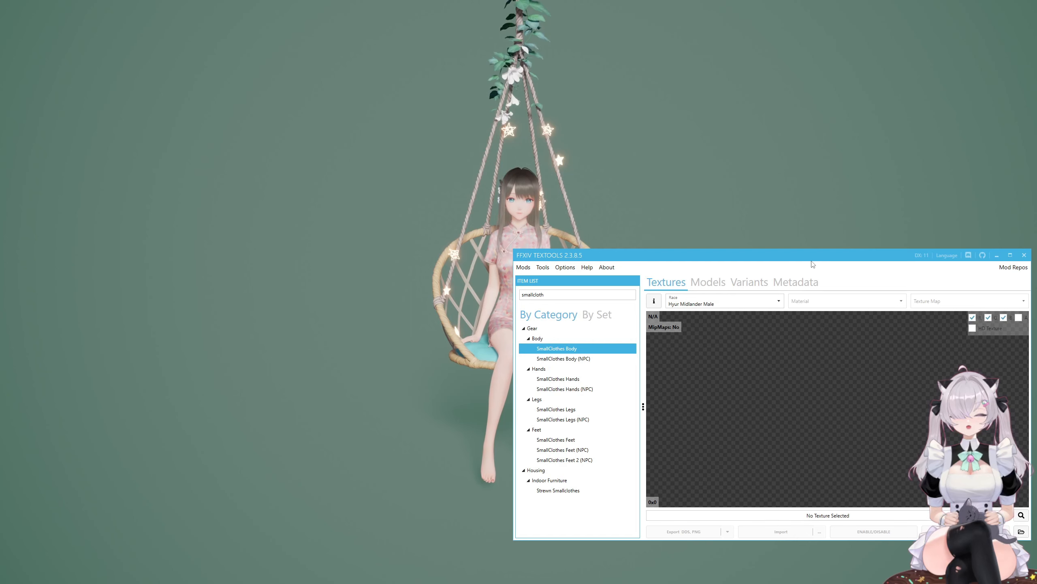
{"action": "left_click", "coordinate": [699, 289]}
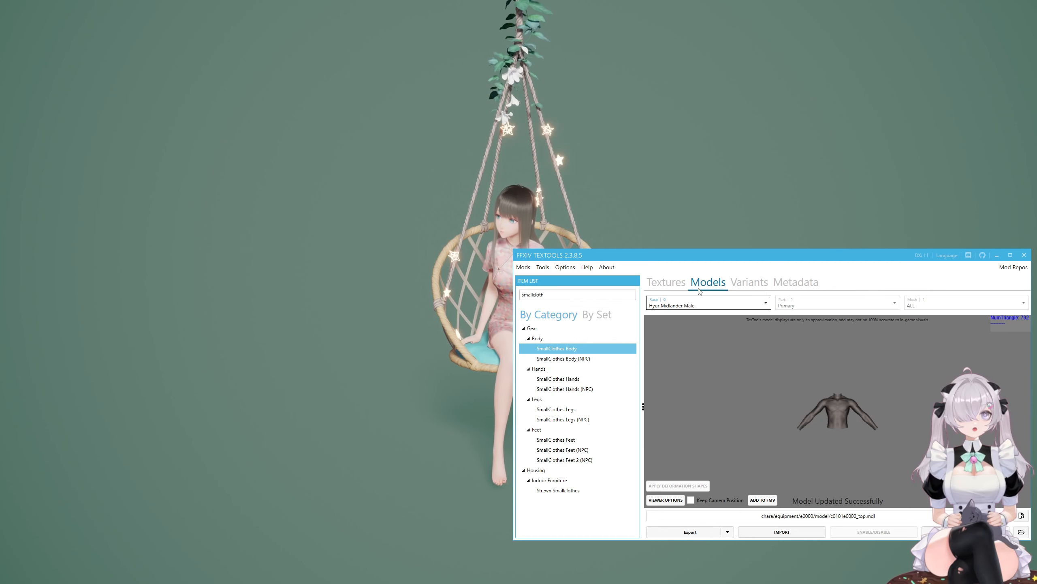
{"action": "left_click_drag", "start_coordinate": [792, 384], "coordinate": [822, 400]}
{"action": "left_click", "coordinate": [704, 306]}
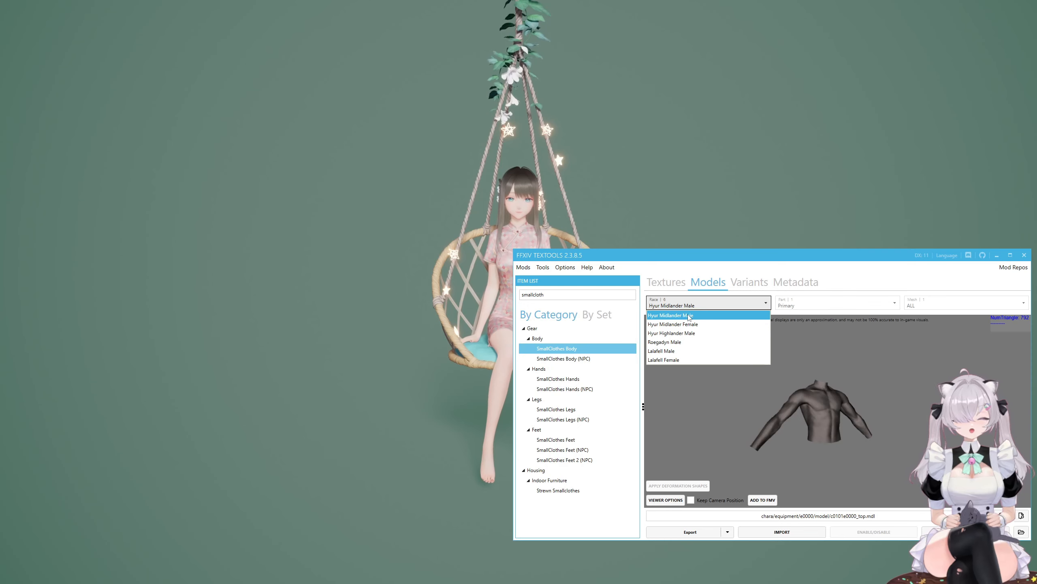
{"action": "left_click", "coordinate": [689, 315]}
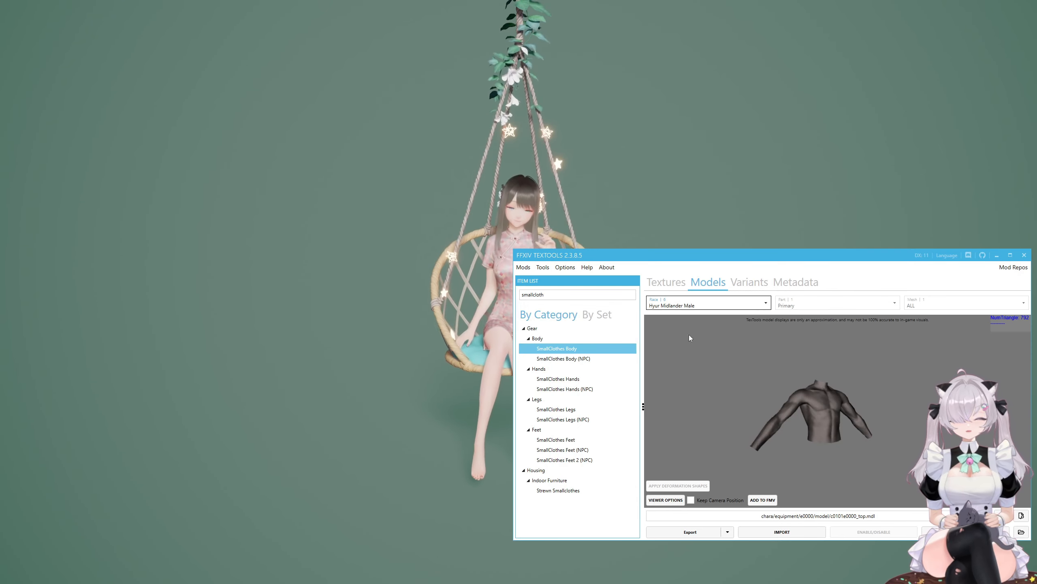
{"action": "left_click", "coordinate": [691, 304]}
{"action": "left_click", "coordinate": [693, 333]}
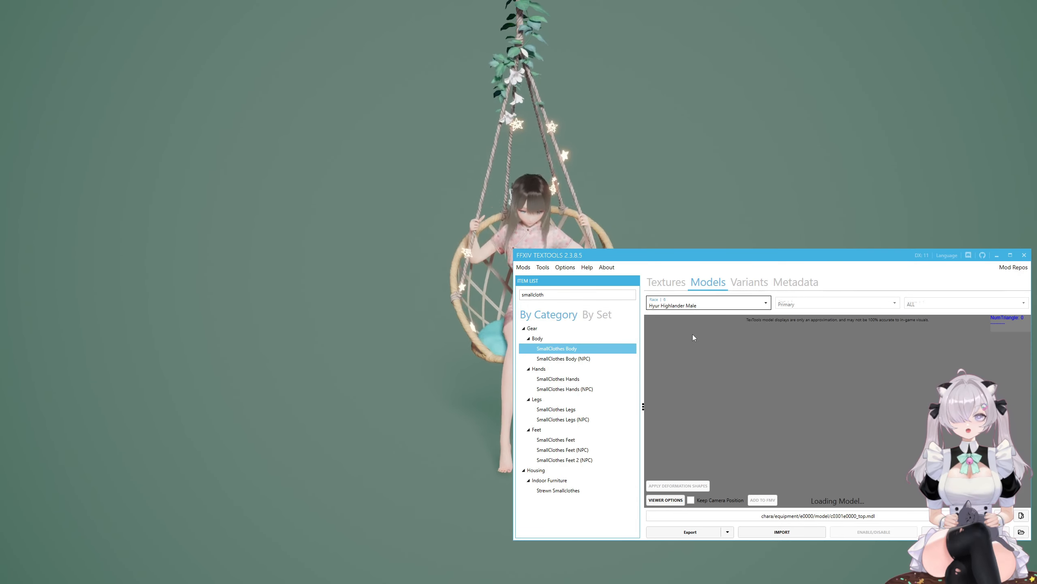
Step: Display the SmallClothes Body model for Hyur Midlander Female and export it
{"action": "left_click", "coordinate": [698, 307]}
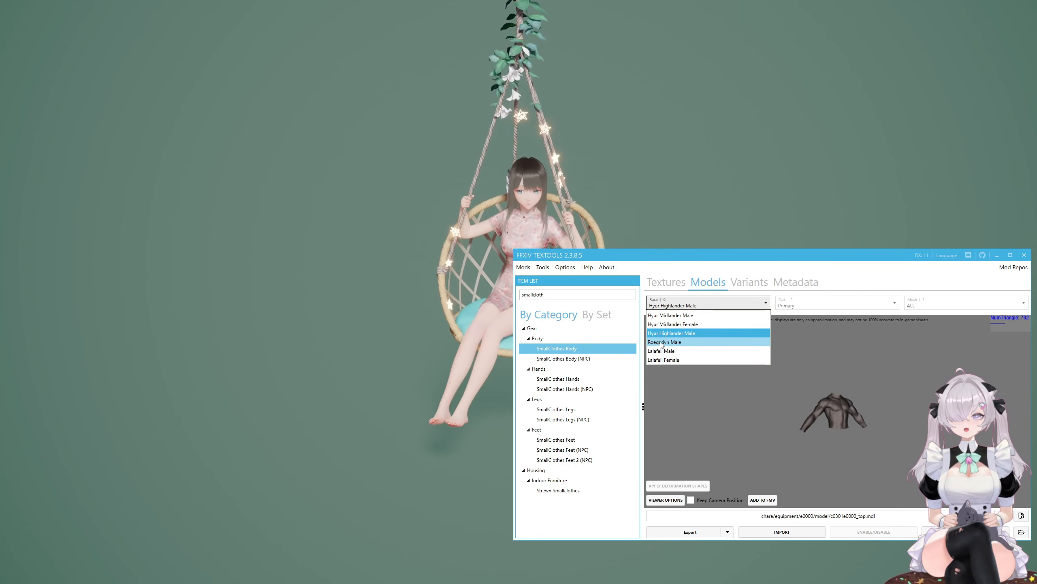
{"action": "left_click", "coordinate": [698, 325]}
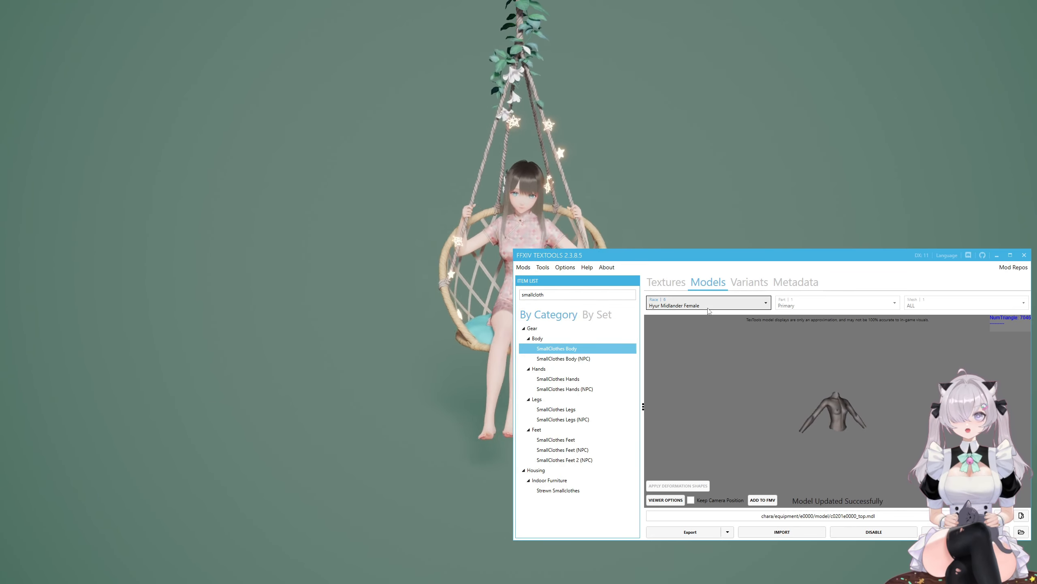
{"action": "scroll", "coordinate": [833, 388], "scroll_direction": "up", "scroll_amount": 5}
{"action": "mouse_move", "coordinate": [834, 389]}
{"action": "right_mouse_down"}
{"action": "mouse_move", "coordinate": [842, 393]}
{"action": "mouse_move", "coordinate": [784, 407]}
{"action": "mouse_move", "coordinate": [828, 397]}
{"action": "right_mouse_up"}
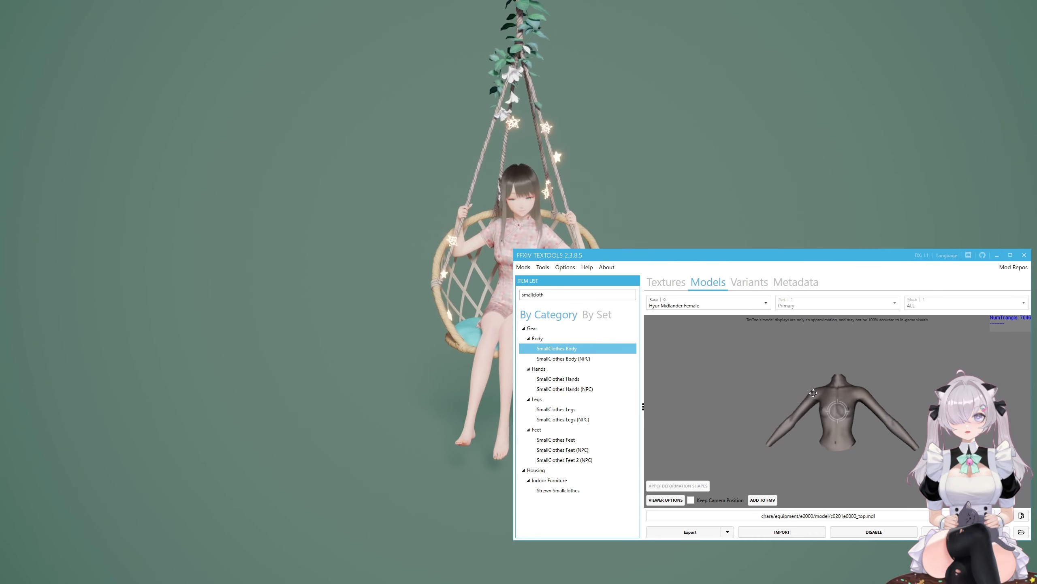
{"action": "left_click", "coordinate": [676, 532]}
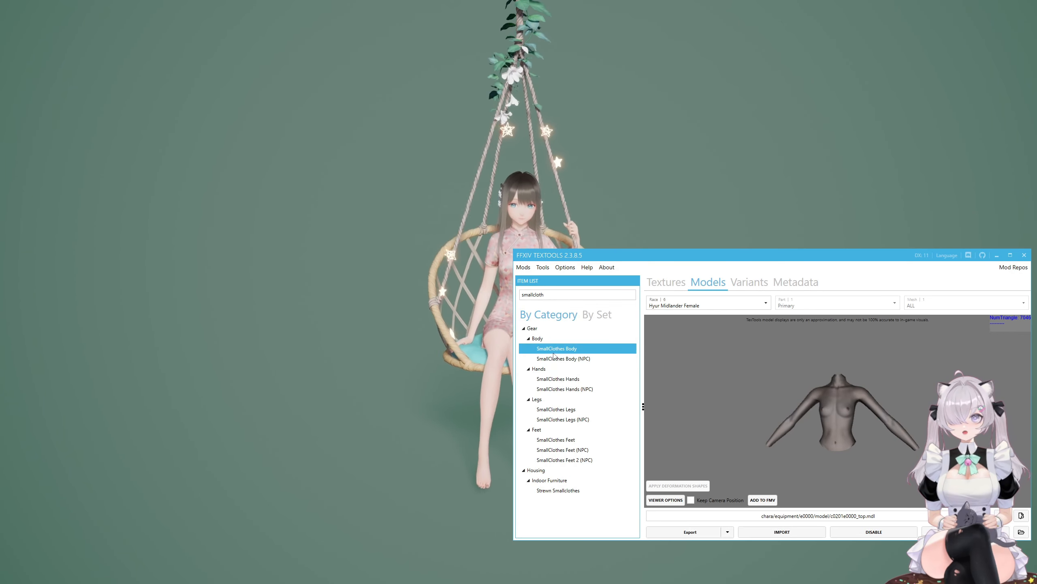
Step: View the SmallClothes Hands model, then return to SmallClothes Body and open its saved 3D folder beside the model viewer
{"action": "left_click", "coordinate": [558, 378]}
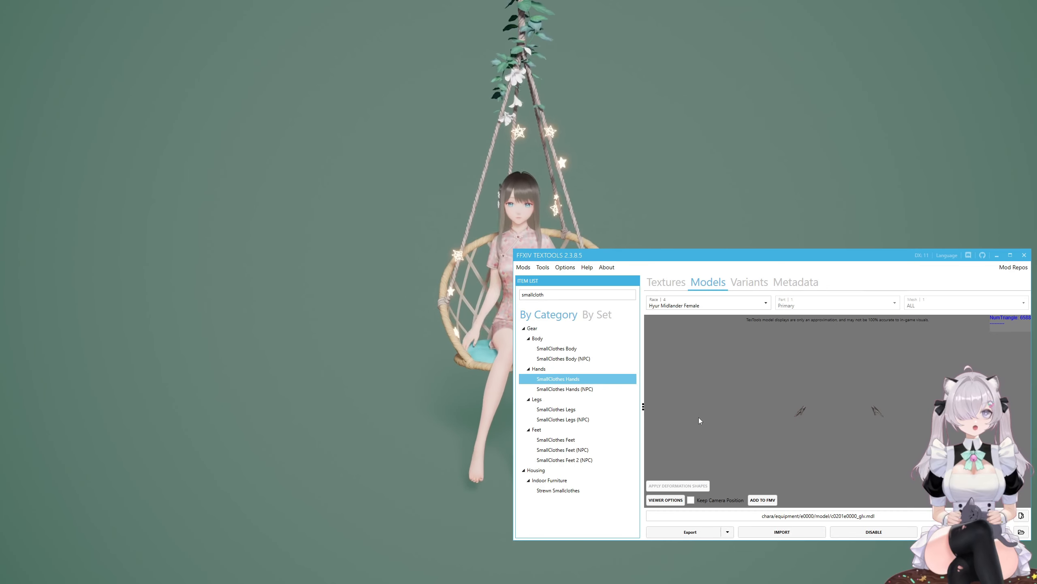
{"action": "left_click", "coordinate": [574, 348]}
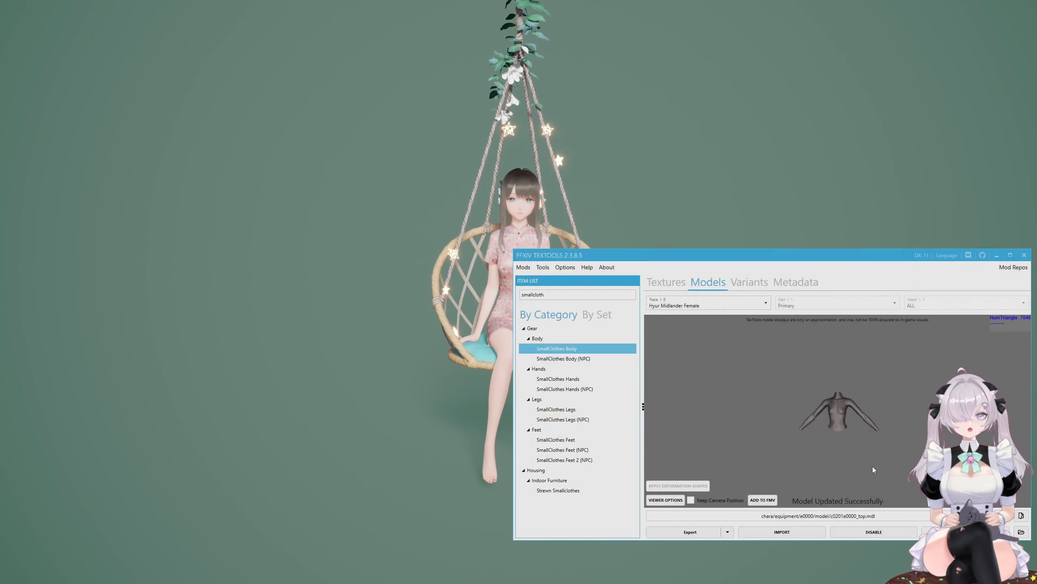
{"action": "left_click", "coordinate": [1021, 532]}
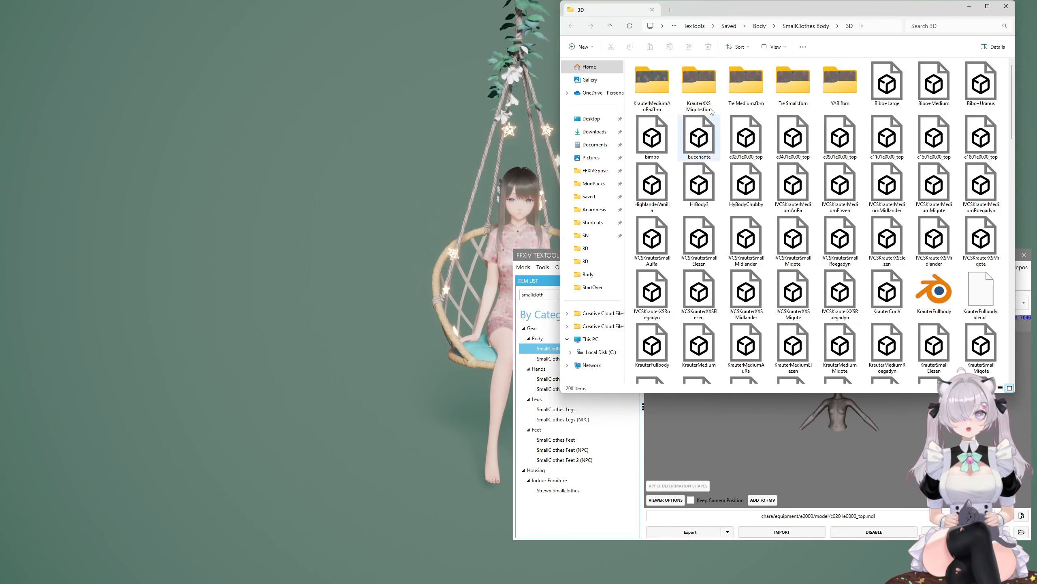
{"action": "left_click_drag", "start_coordinate": [791, 12], "coordinate": [305, 132]}
Step: Look through the saved body model files in the 3D folder, selecting Bibo+Large and Bibo+Uranus
{"action": "scroll", "coordinate": [311, 327], "scroll_direction": "down", "scroll_amount": 5}
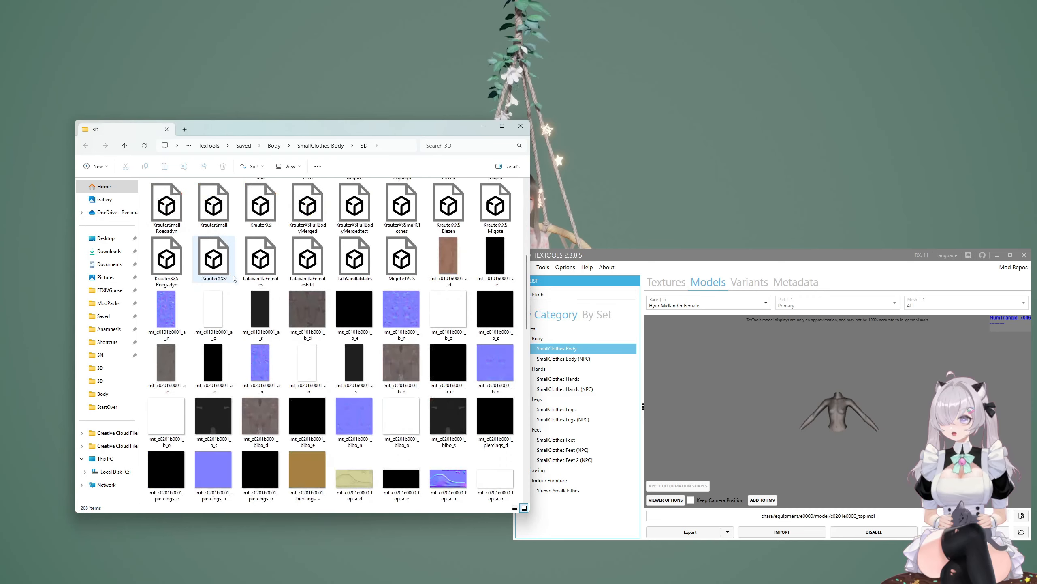
{"action": "scroll", "coordinate": [311, 327], "scroll_direction": "up", "scroll_amount": 5}
{"action": "left_click", "coordinate": [401, 221]}
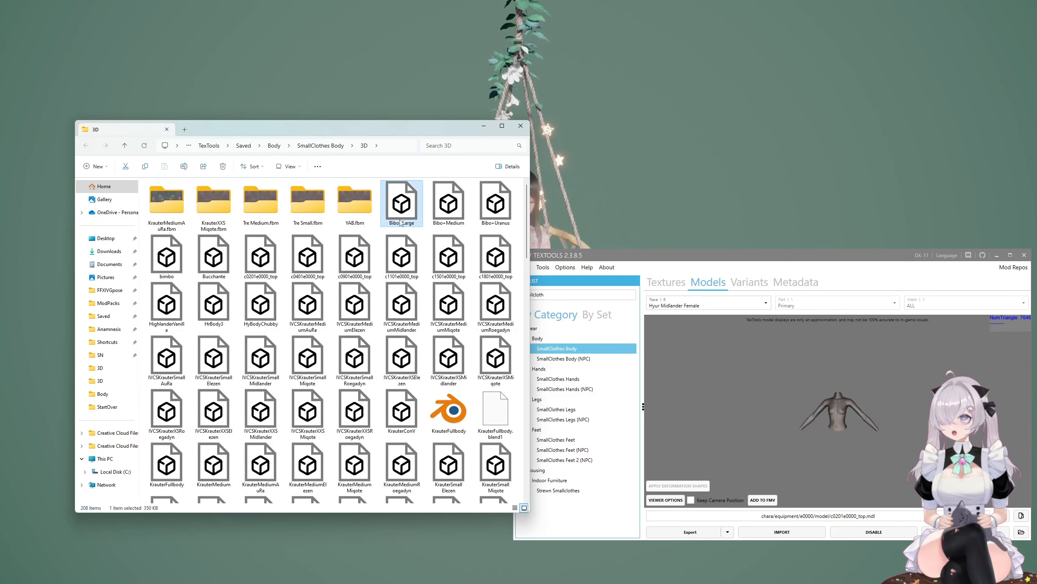
{"action": "left_click", "coordinate": [495, 204]}
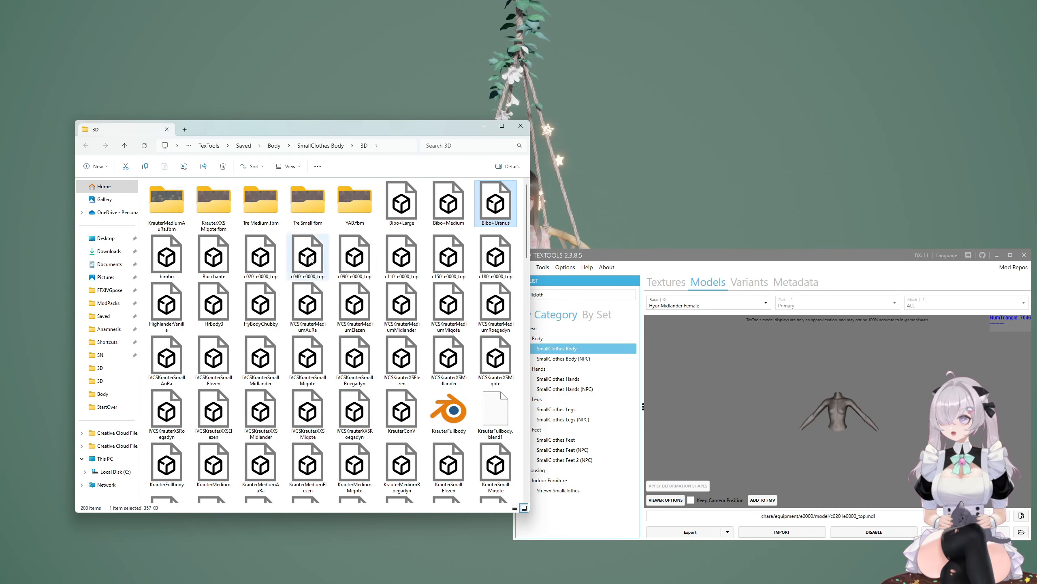
Step: Browse the saved 3D body models, selecting Bucchante, IVCSKrauterXSMiqote, an IVCSKrauterSmall file and KrauterXXS Roegadyn
{"action": "left_click", "coordinate": [175, 265]}
{"action": "left_click", "coordinate": [211, 270]}
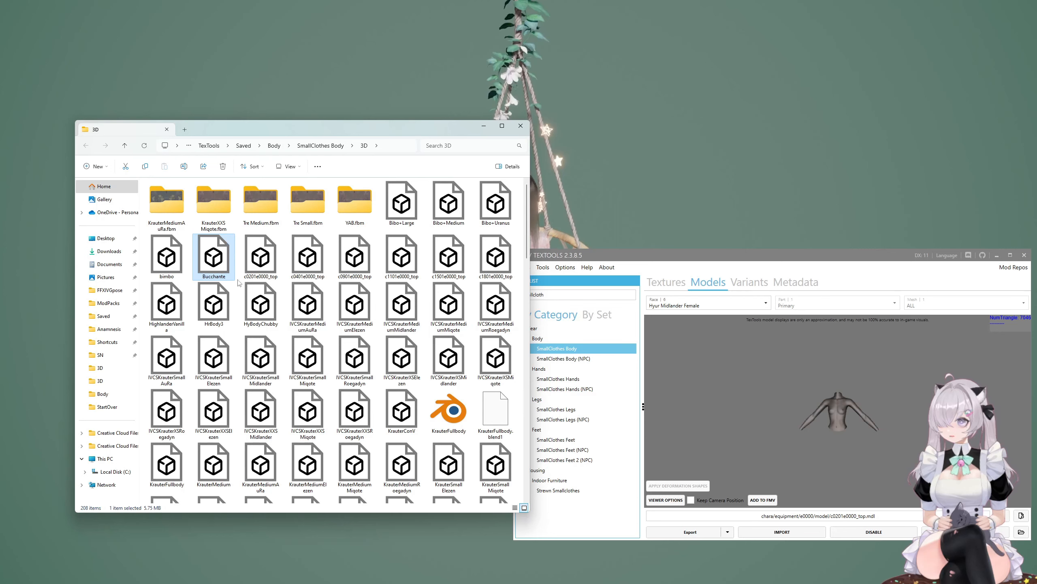
{"action": "left_click", "coordinate": [495, 358]}
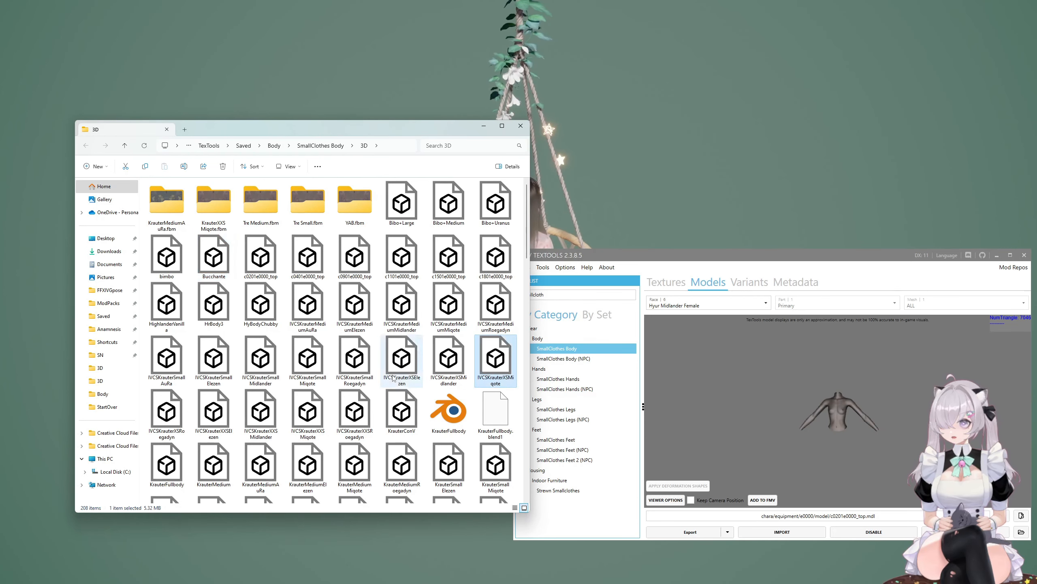
{"action": "left_click", "coordinate": [309, 365]}
{"action": "scroll", "coordinate": [288, 294], "scroll_direction": "down", "scroll_amount": 5}
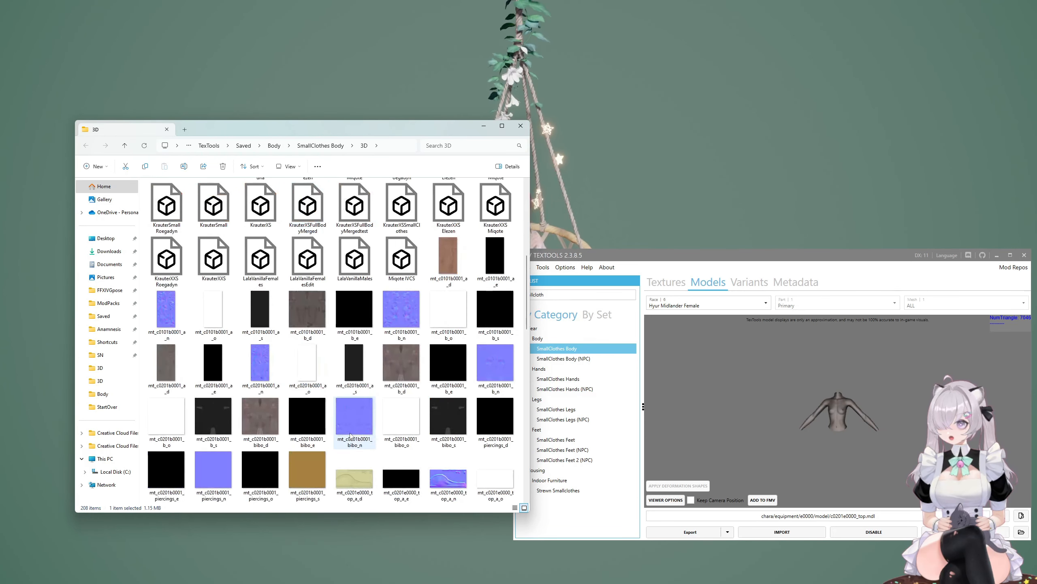
{"action": "left_click", "coordinate": [167, 258]}
{"action": "scroll", "coordinate": [212, 286], "scroll_direction": "up", "scroll_amount": 3}
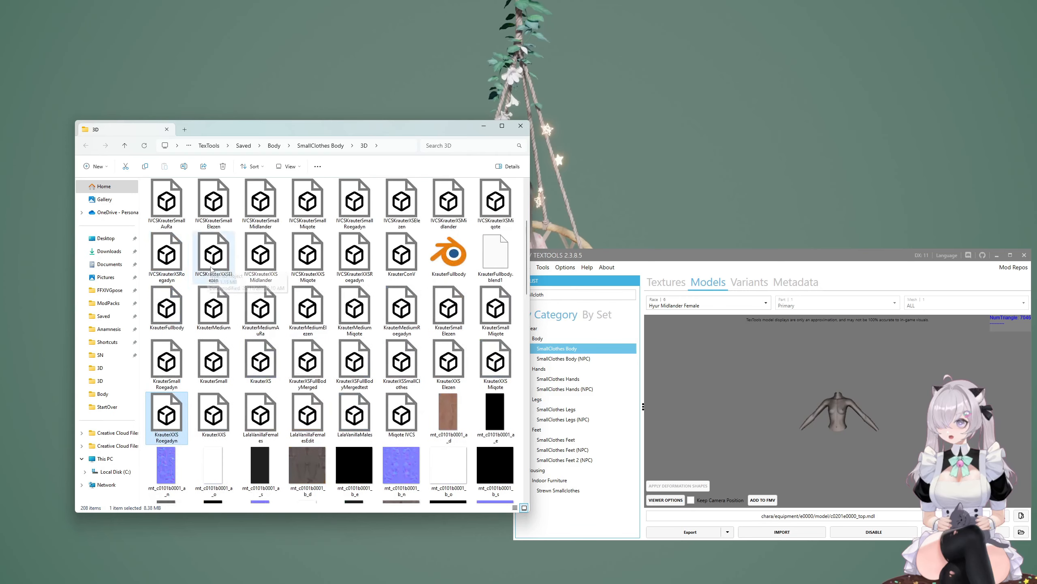
Step: Look over the Krauter race variants in the 3D folder, including KrauterXXS Elezen, IVCSKrauterXSElezen, KrauterMediumElezen and KrauterSmall Miqote
{"action": "left_click", "coordinate": [441, 350]}
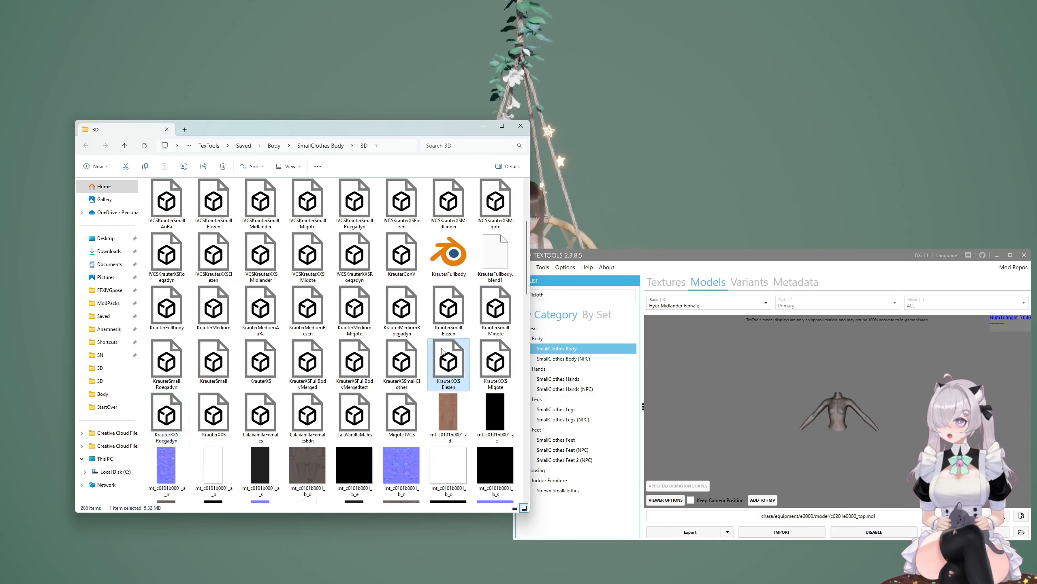
{"action": "scroll", "coordinate": [442, 350], "scroll_direction": "up", "scroll_amount": 3}
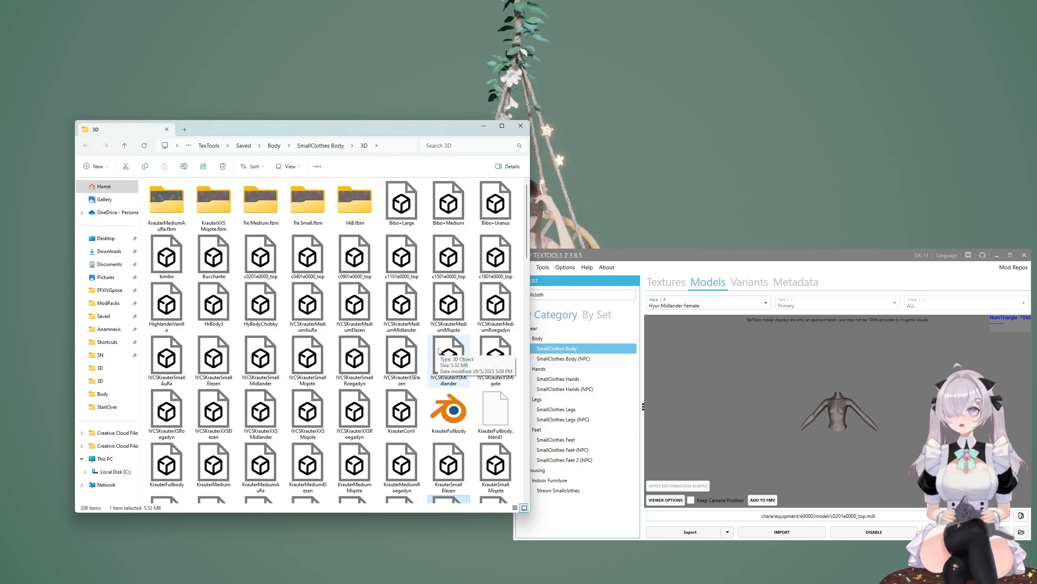
{"action": "left_click", "coordinate": [402, 357]}
{"action": "scroll", "coordinate": [331, 393], "scroll_direction": "down", "scroll_amount": 3}
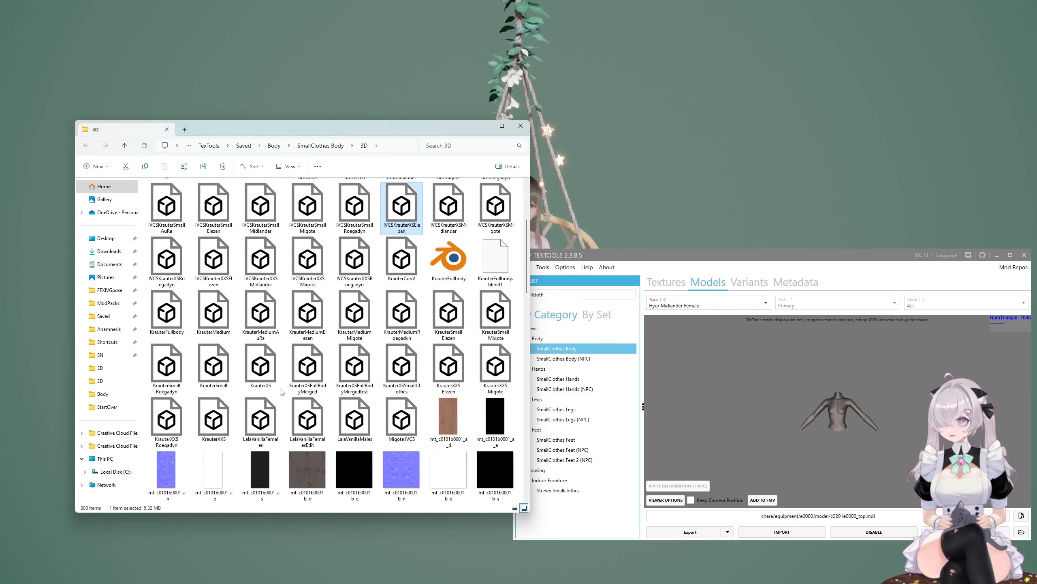
{"action": "left_click", "coordinate": [312, 314]}
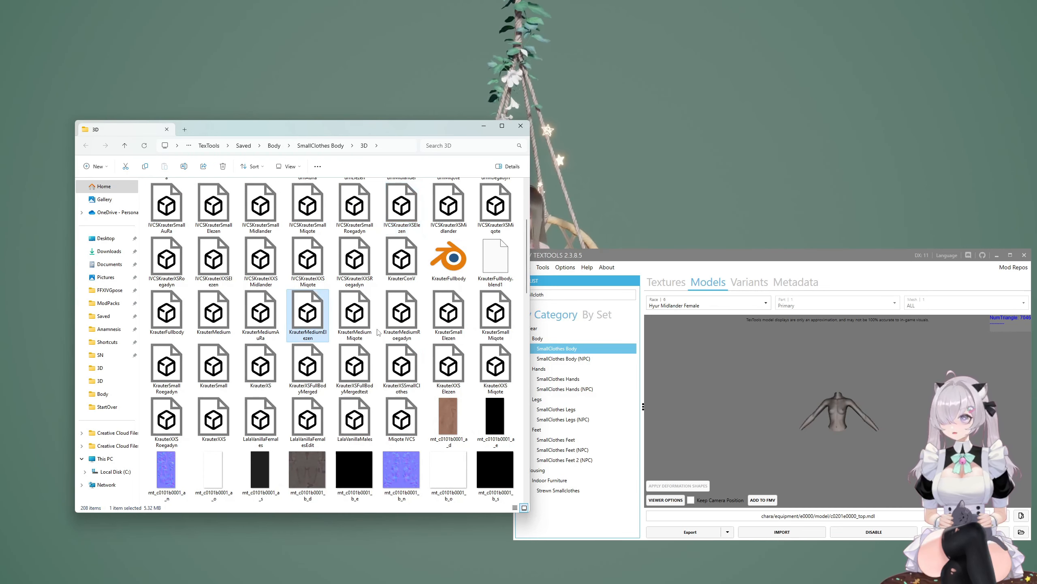
{"action": "left_click", "coordinate": [410, 321]}
{"action": "left_click", "coordinate": [466, 321]}
{"action": "left_click", "coordinate": [489, 317]}
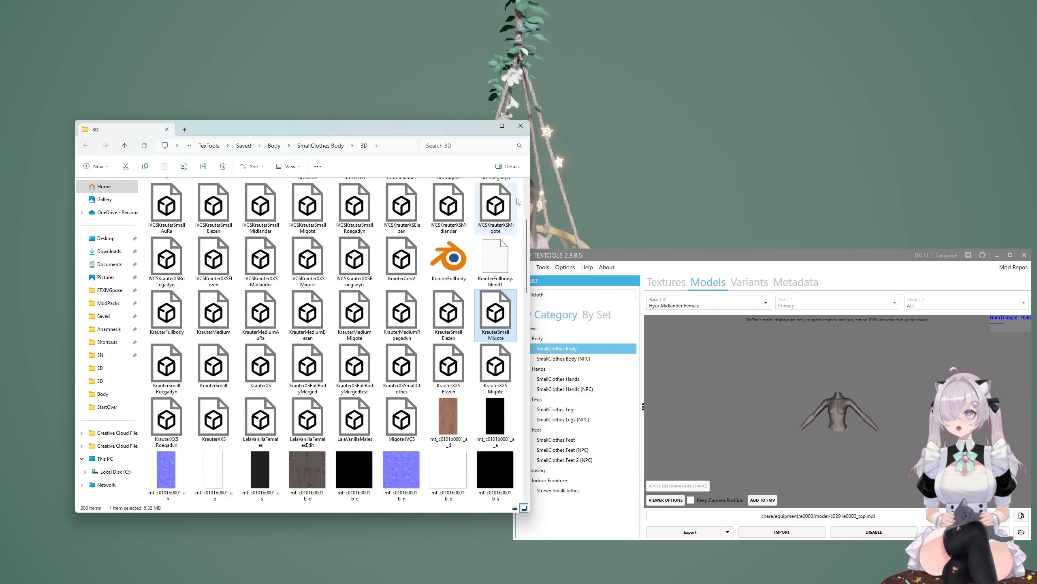
{"action": "scroll", "coordinate": [518, 201], "scroll_direction": "up", "scroll_amount": 3}
Step: Select the exported c0201e0000_top file and compare its name with the model path of the enlarged SmallClothes Body model
{"action": "left_click", "coordinate": [261, 256]}
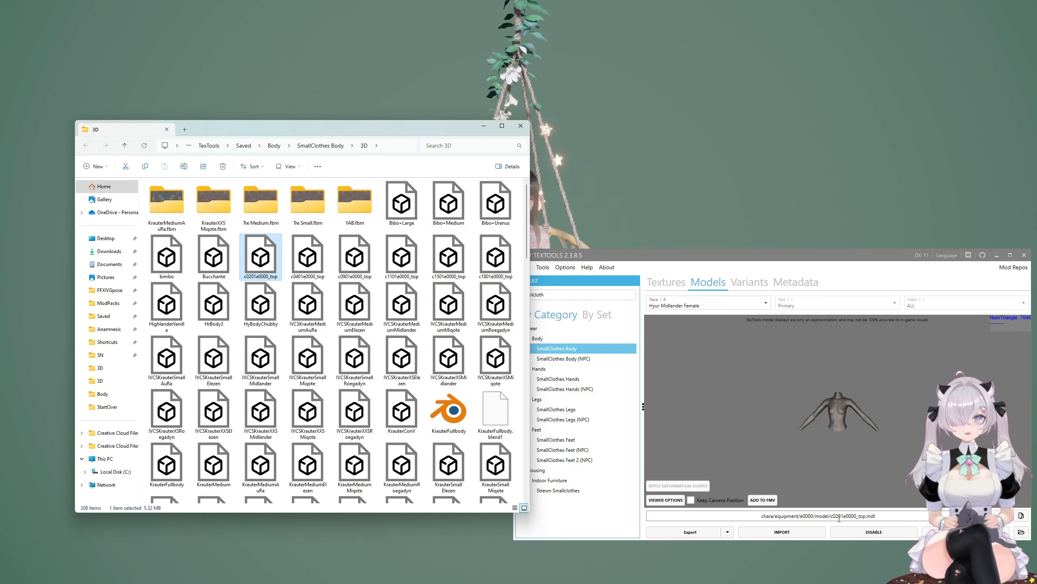
{"action": "left_click", "coordinate": [820, 429]}
{"action": "scroll", "coordinate": [820, 428], "scroll_direction": "up", "scroll_amount": 3}
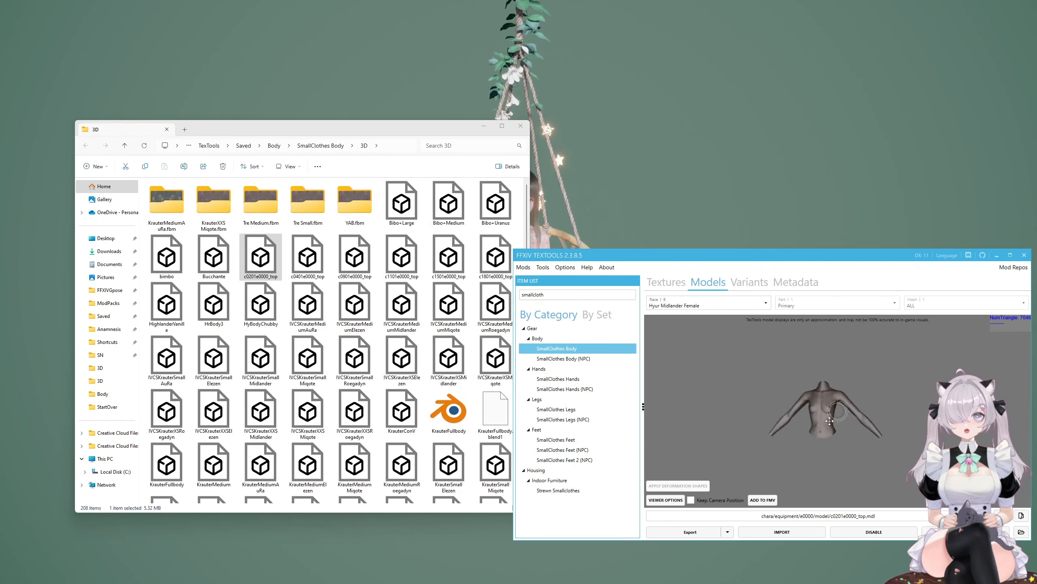
{"action": "left_click_drag", "start_coordinate": [822, 421], "coordinate": [861, 446]}
{"action": "left_click", "coordinate": [262, 277]}
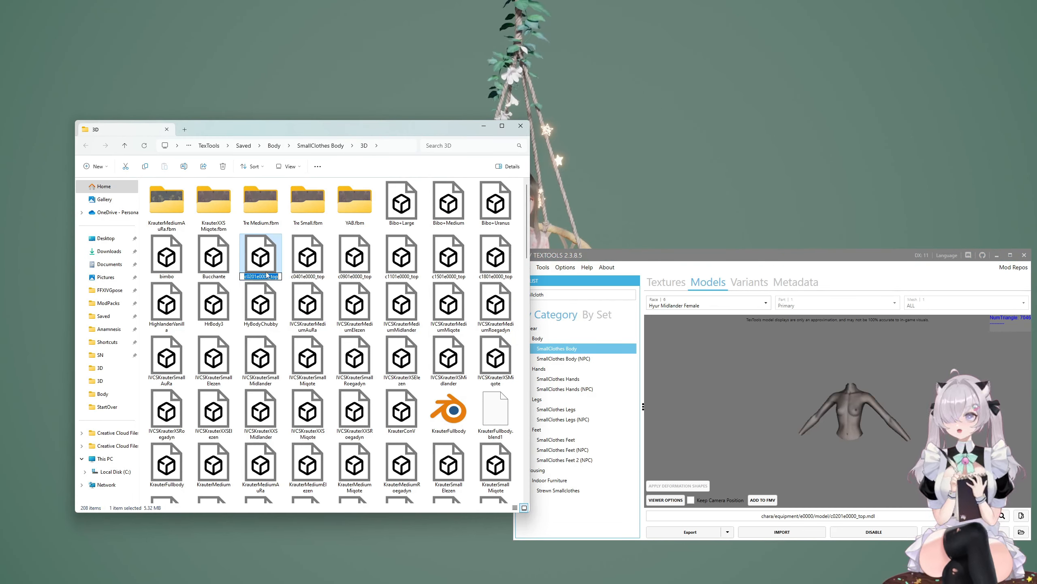
{"action": "left_click", "coordinate": [715, 387]}
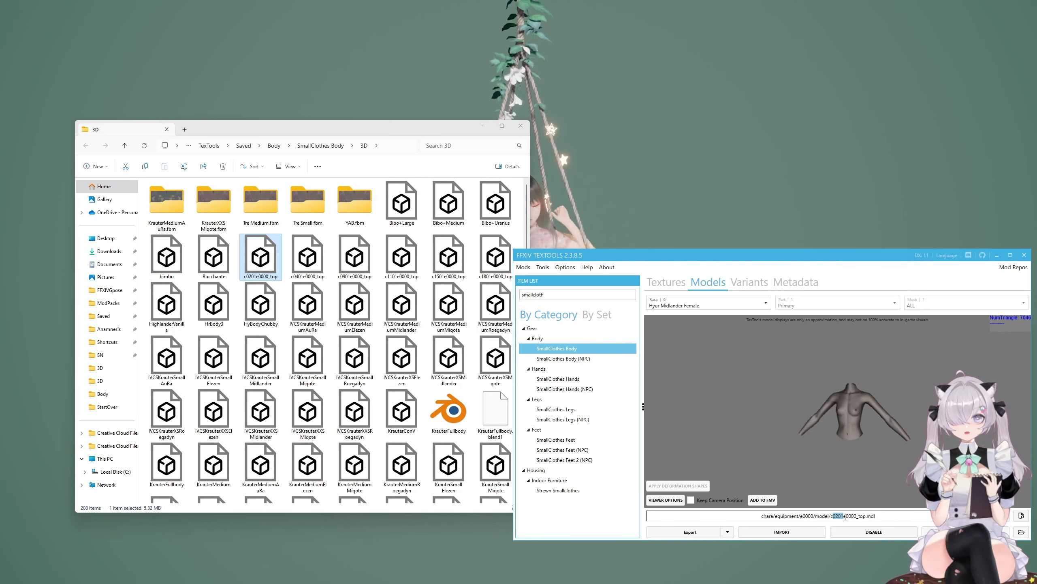
Step: Compare the SmallClothes Body model paths of Hyur Midlander Male and Hyur Highlander Male, then return to Hyur Midlander Female
{"action": "left_click", "coordinate": [703, 304]}
{"action": "left_click", "coordinate": [677, 319]}
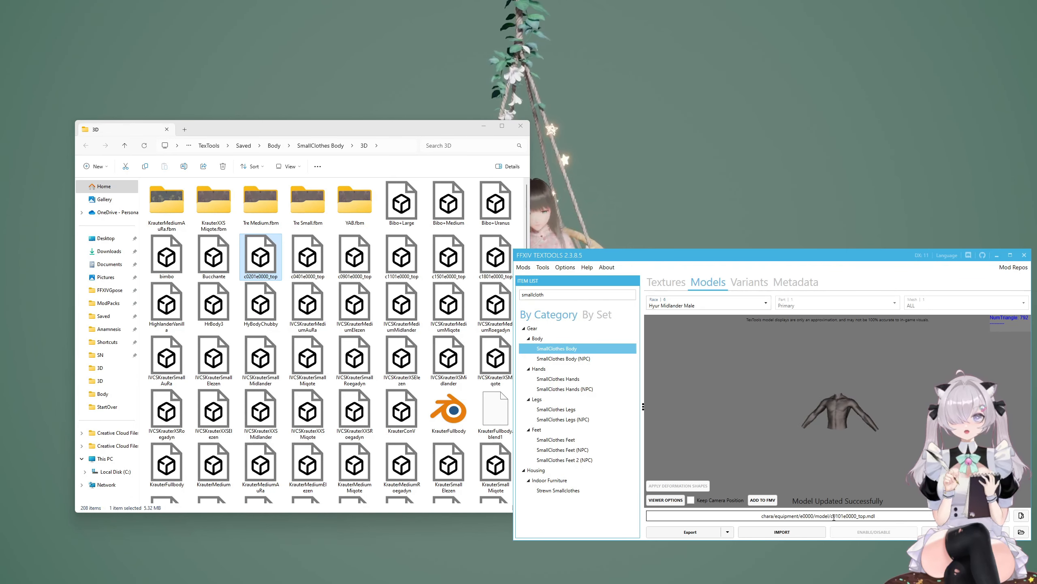
{"action": "left_click", "coordinate": [689, 304]}
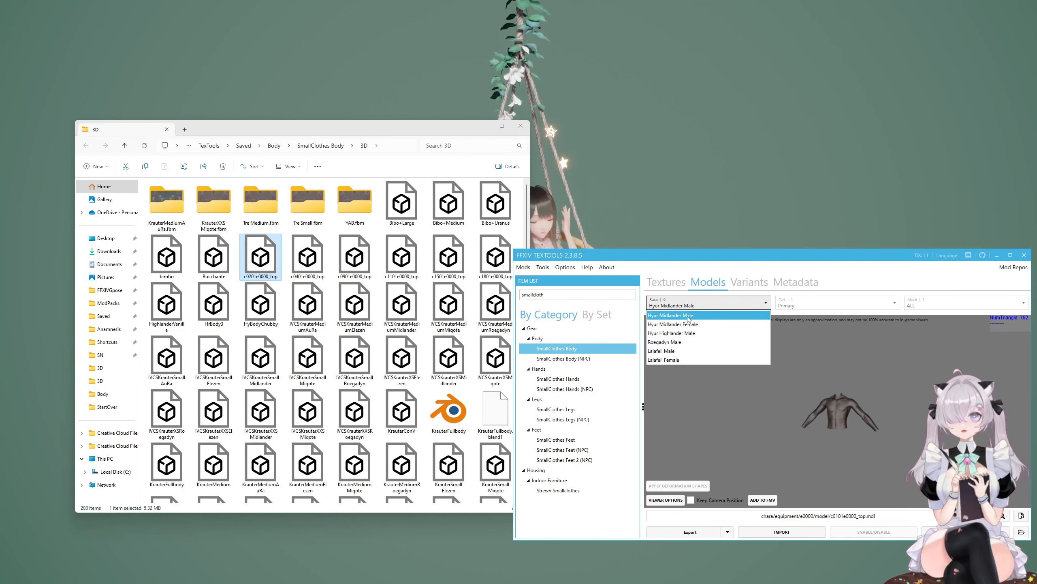
{"action": "left_click", "coordinate": [686, 333]}
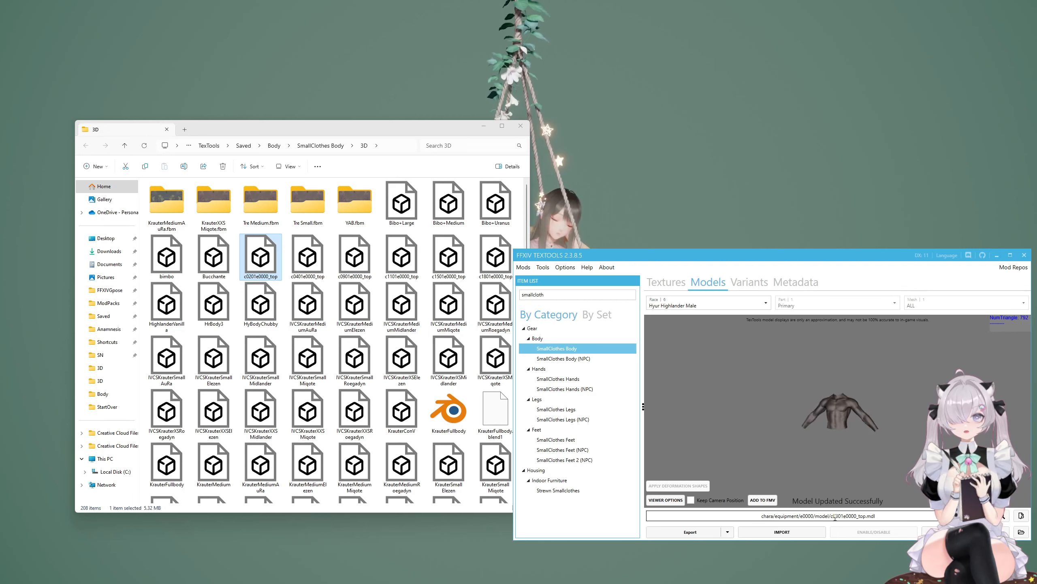
{"action": "left_click", "coordinate": [694, 305]}
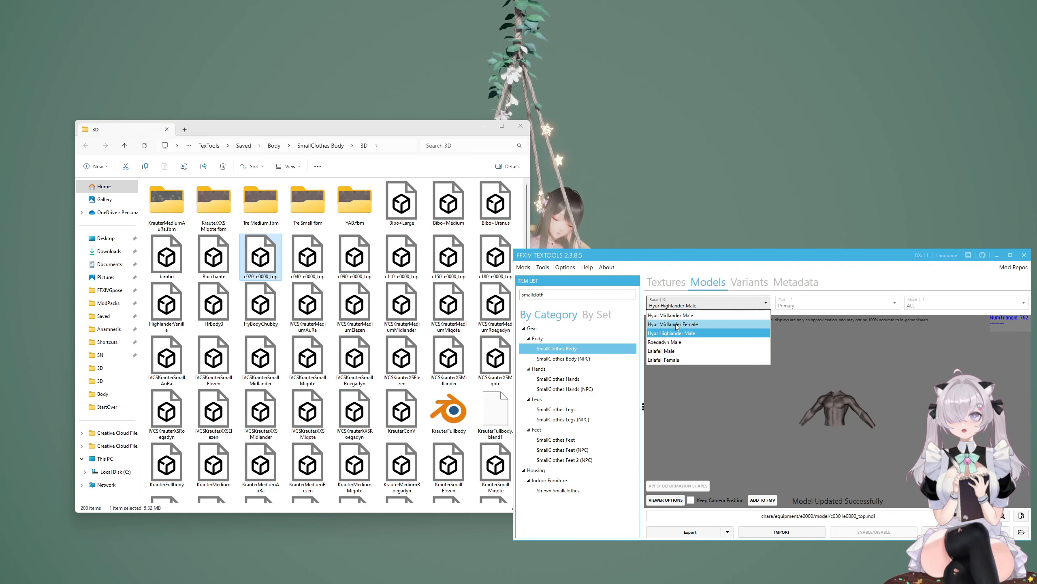
{"action": "left_click", "coordinate": [676, 326]}
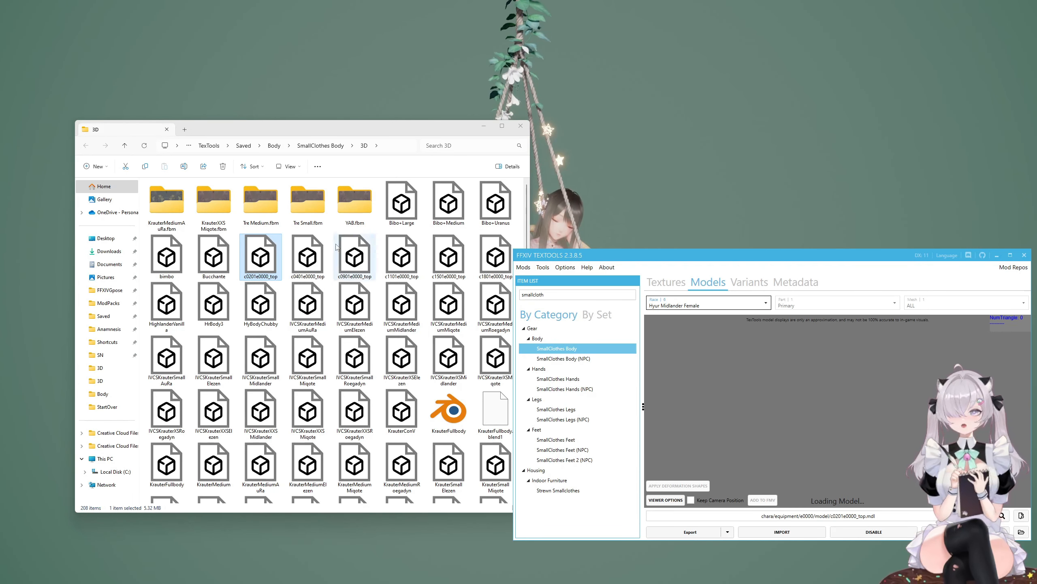
Step: Point out the c0201e0000_top, IVCSKrauterSmallRoegadyn and IVCSKrauterXXSElezen files, then move the 3D folder window off the recorded screen
{"action": "left_click", "coordinate": [261, 253]}
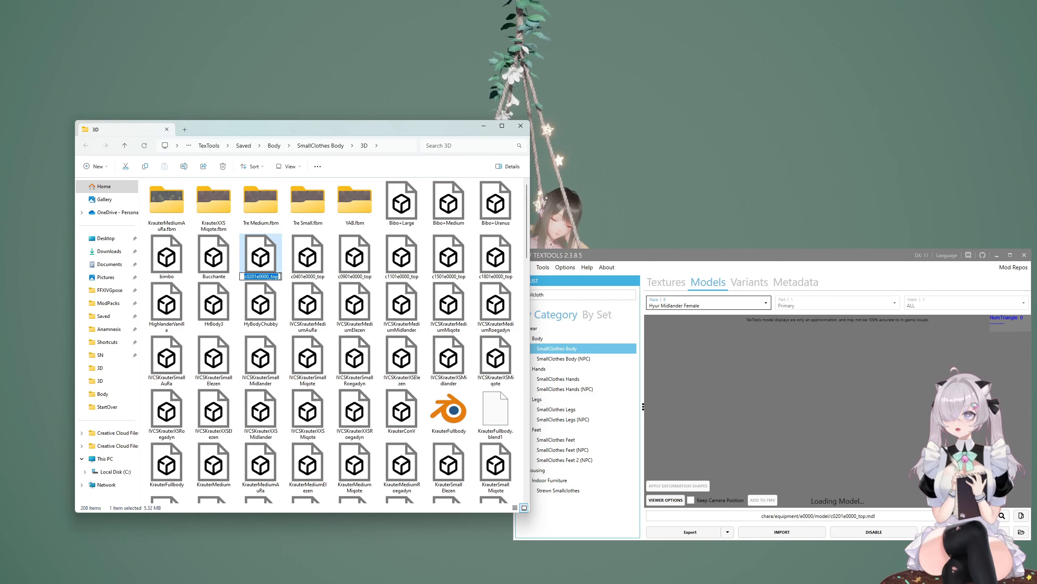
{"action": "left_click", "coordinate": [355, 357]}
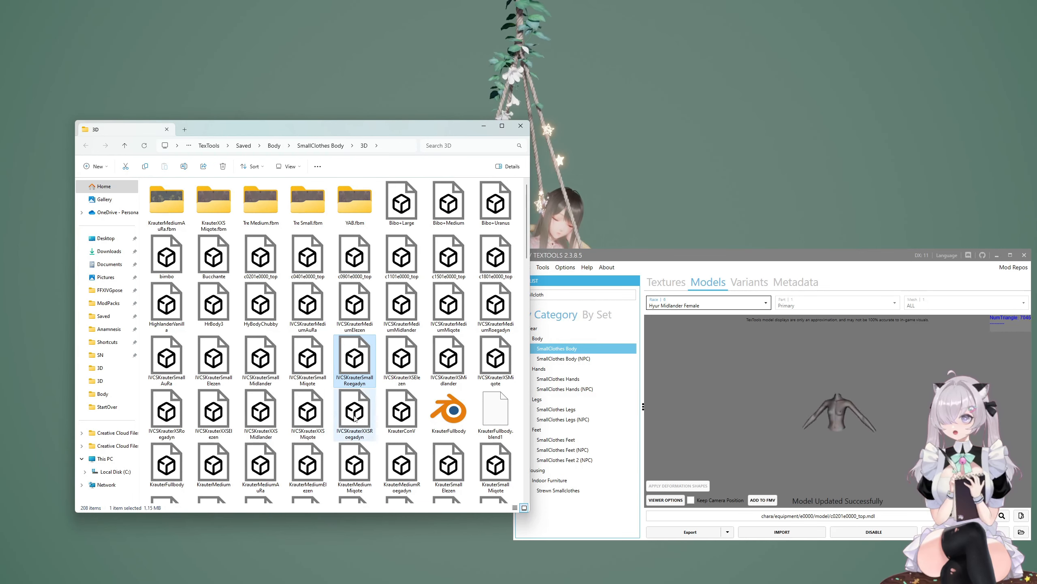
{"action": "left_click", "coordinate": [227, 406]}
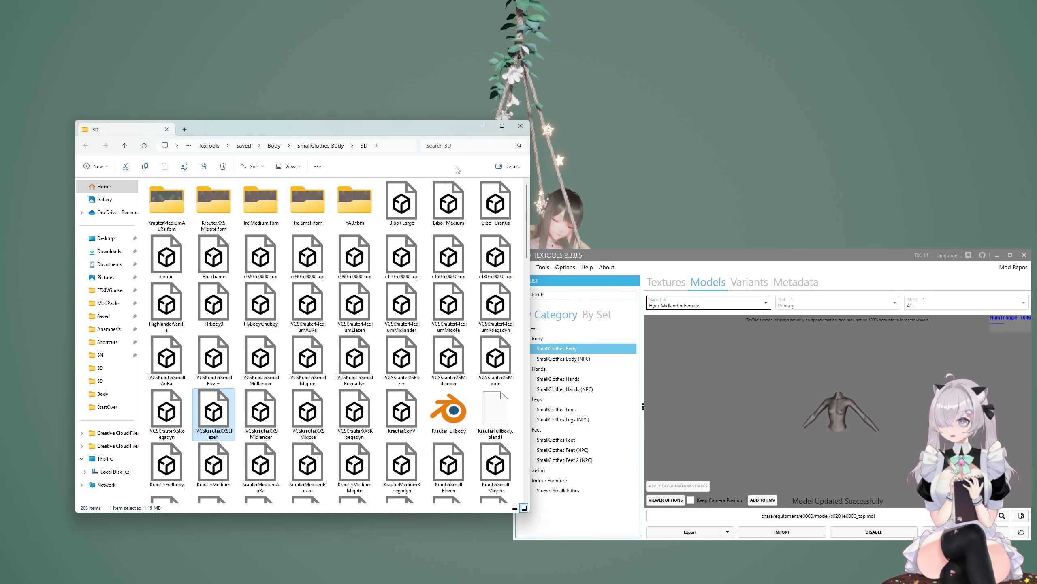
{"action": "left_click_drag", "start_coordinate": [441, 131], "coordinate": [1036, 134]}
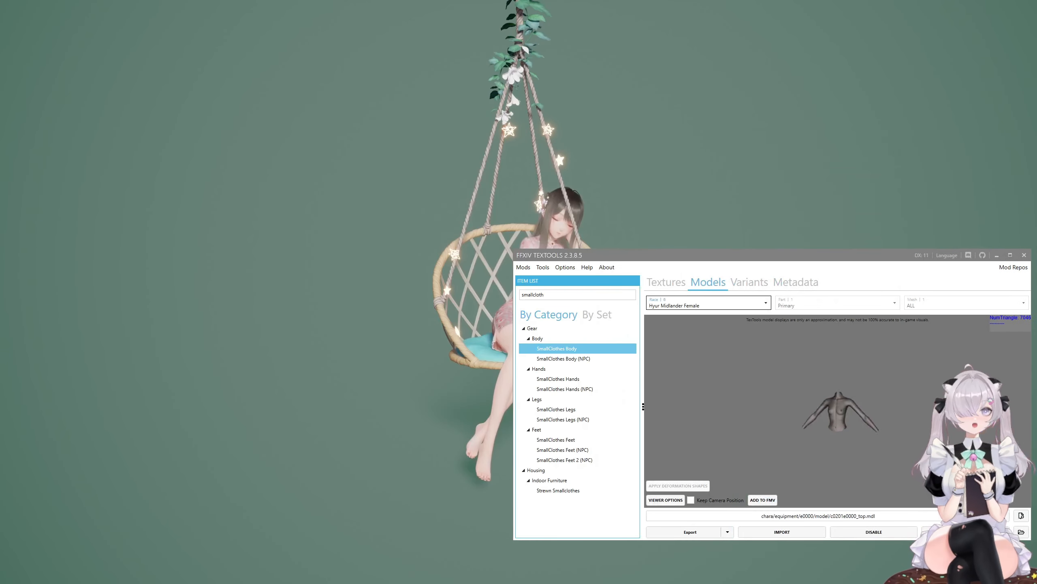
Step: Minimize the model viewer, bring the ModPacks folder window into view and open its Ivery folder
{"action": "left_click", "coordinate": [855, 258]}
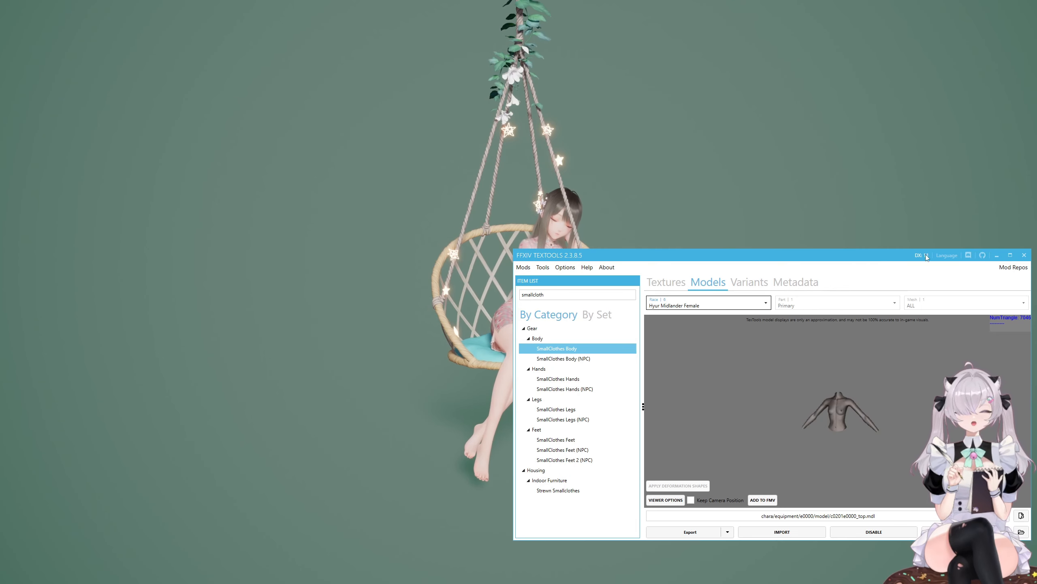
{"action": "left_click", "coordinate": [998, 255]}
{"action": "left_click_drag", "start_coordinate": [1036, 86], "coordinate": [818, 160]}
{"action": "left_click", "coordinate": [577, 303]}
{"action": "double_click", "coordinate": [677, 327]}
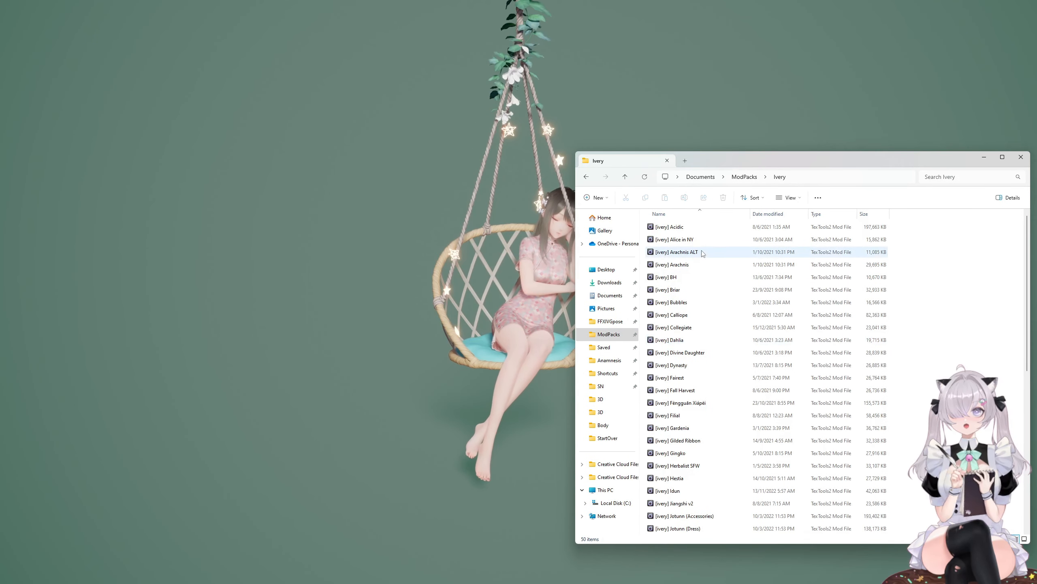
Step: Look through the TexTools mod packs in the Ivery folder, selecting Pearl and Snowblossom to compare their file sizes
{"action": "scroll", "coordinate": [689, 340], "scroll_direction": "down", "scroll_amount": 2}
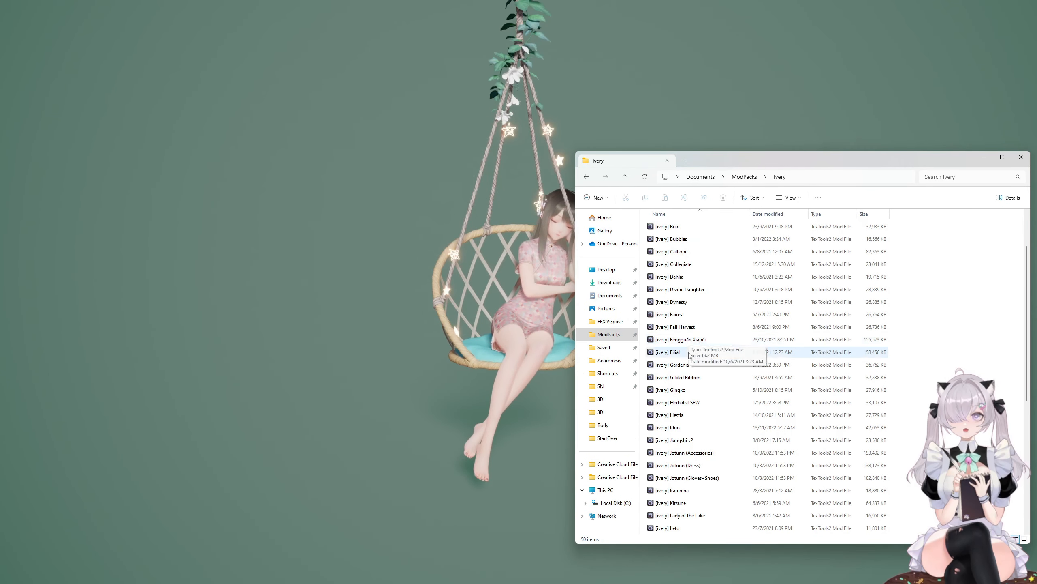
{"action": "left_click_drag", "start_coordinate": [767, 162], "coordinate": [780, 192]}
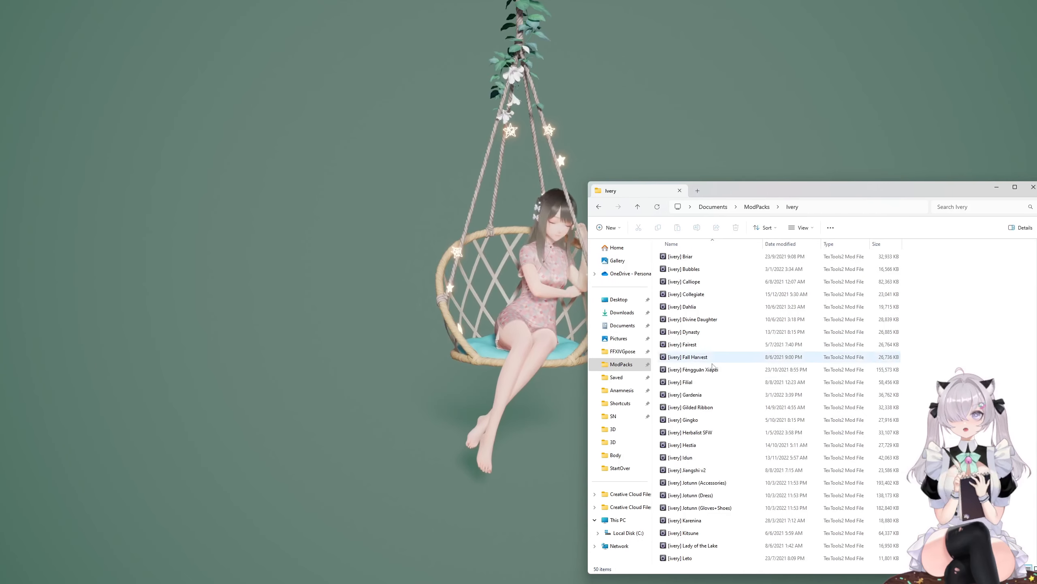
{"action": "scroll", "coordinate": [694, 398], "scroll_direction": "down", "scroll_amount": 3}
{"action": "scroll", "coordinate": [698, 480], "scroll_direction": "down", "scroll_amount": 2}
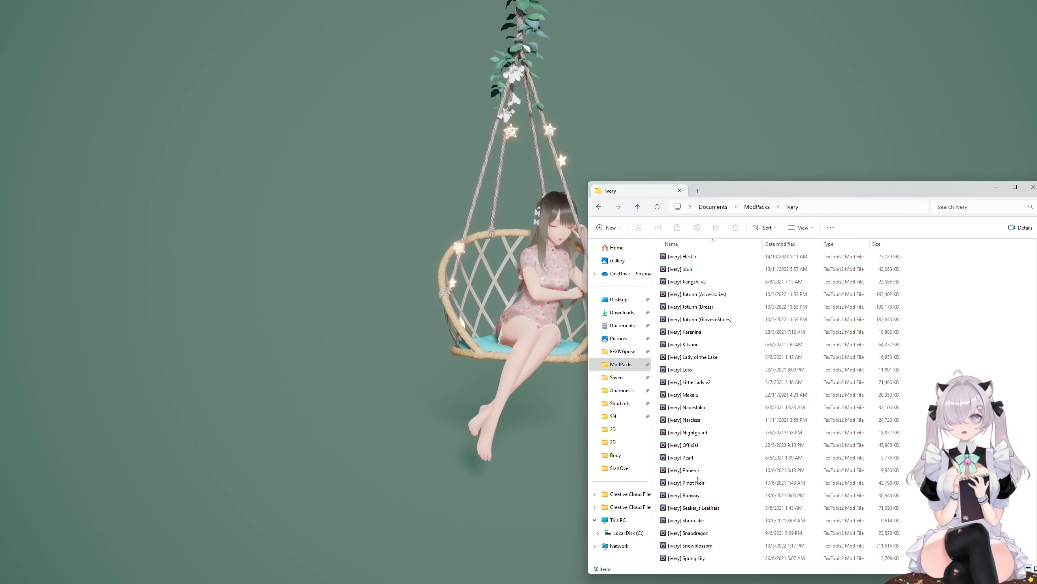
{"action": "left_click", "coordinate": [690, 459]}
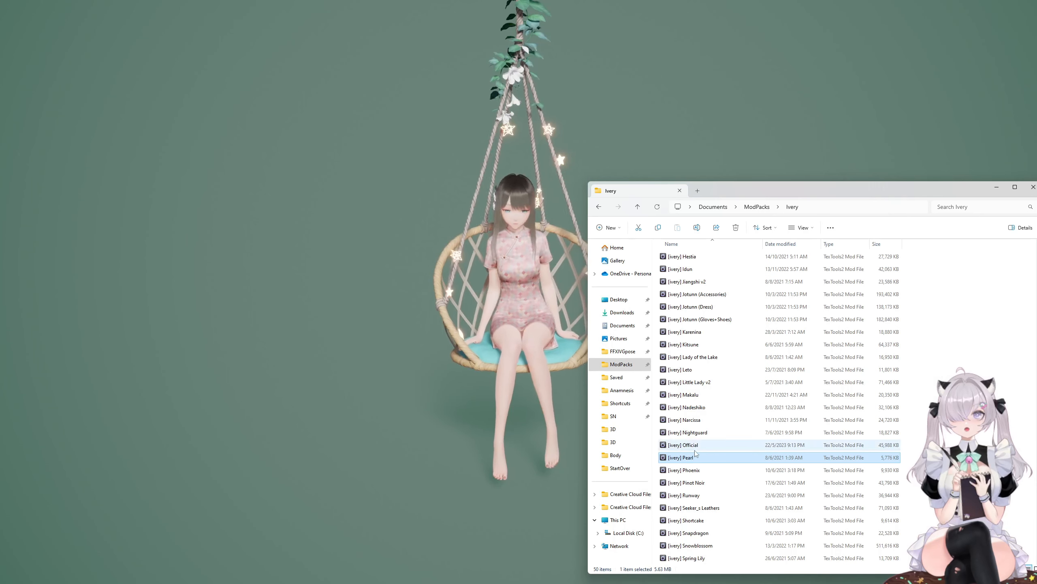
{"action": "scroll", "coordinate": [695, 460], "scroll_direction": "down", "scroll_amount": 2}
{"action": "left_click", "coordinate": [696, 484]}
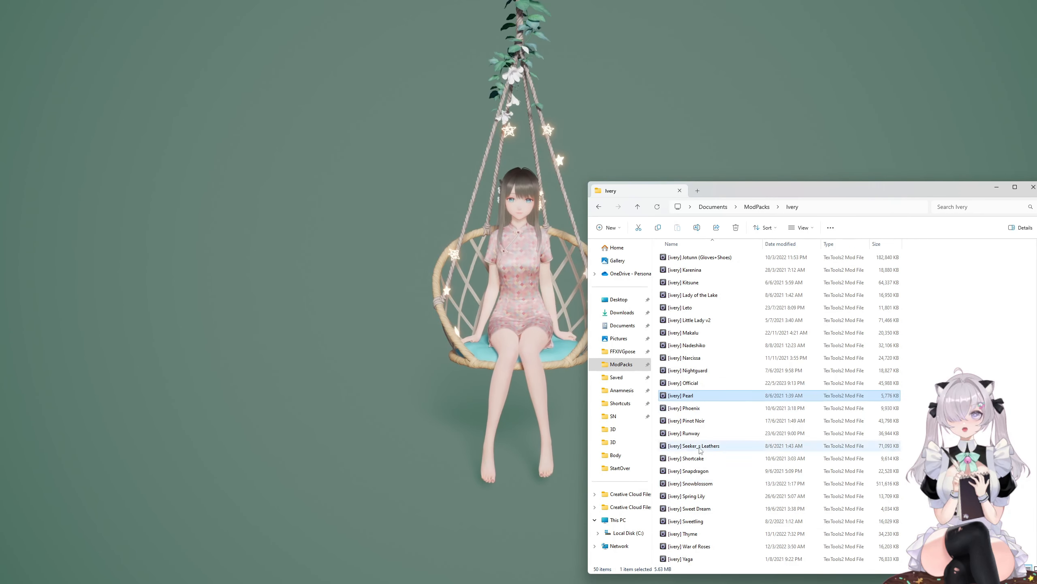
{"action": "left_click", "coordinate": [688, 395]}
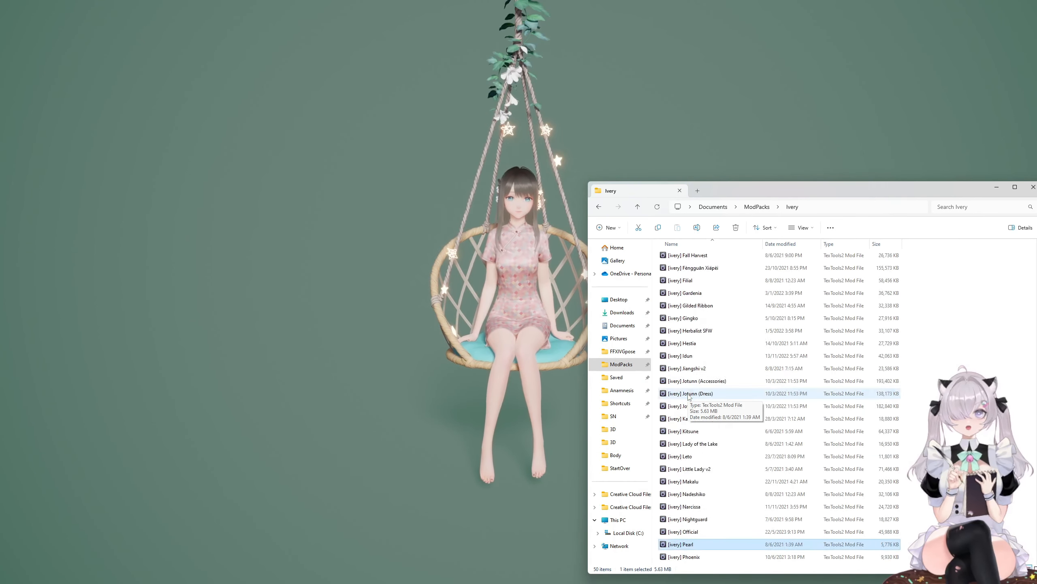
{"action": "scroll", "coordinate": [694, 392], "scroll_direction": "up", "scroll_amount": 5}
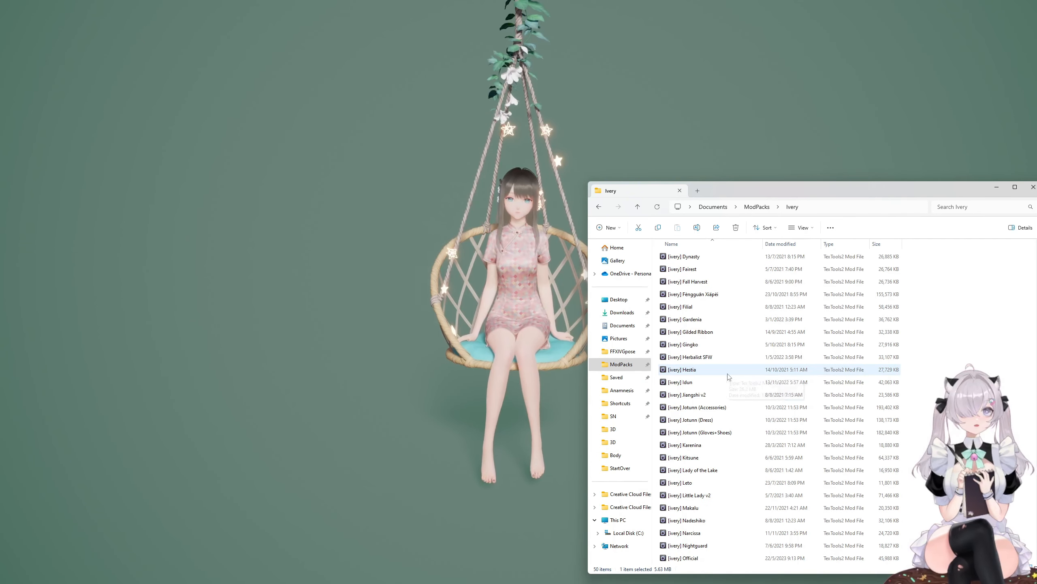
{"action": "scroll", "coordinate": [711, 388], "scroll_direction": "down", "scroll_amount": 5}
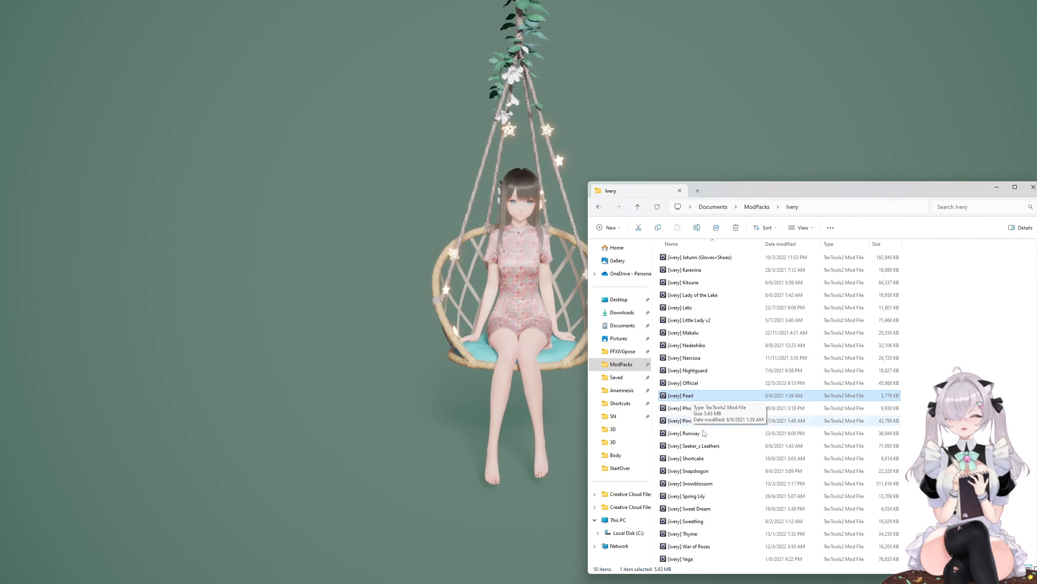
{"action": "left_click", "coordinate": [690, 483]}
Step: Close the Ivery folder window and switch back to FFXIV TexTools
{"action": "left_click_drag", "start_coordinate": [893, 195], "coordinate": [799, 196]}
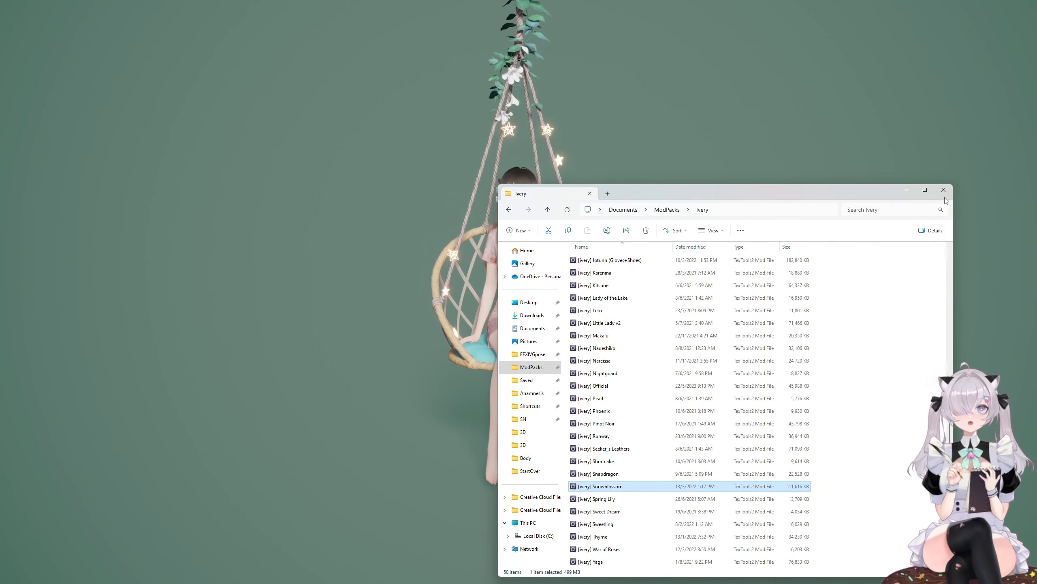
{"action": "left_click", "coordinate": [940, 192]}
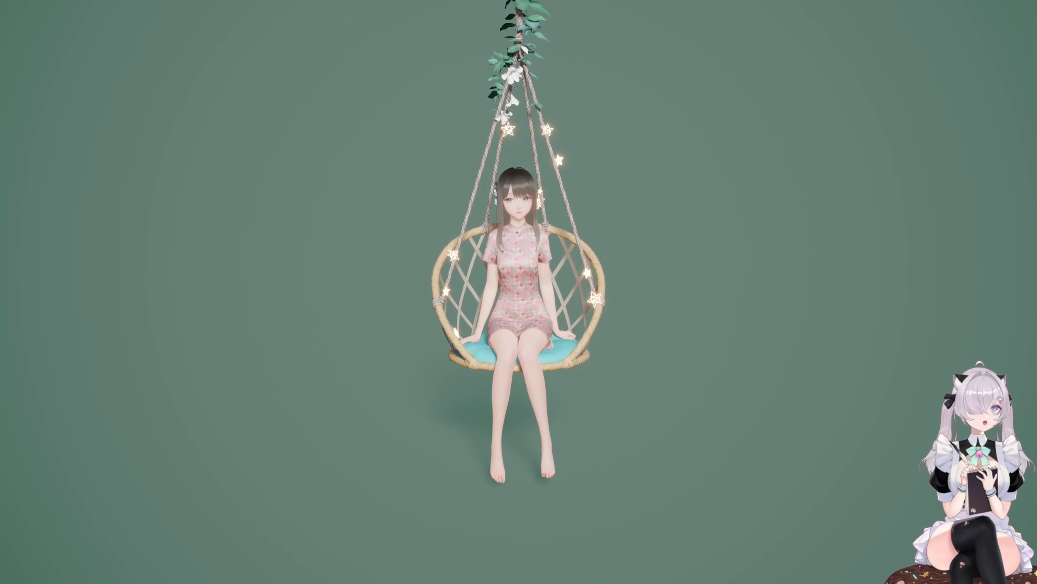
{"action": "key", "text": "alt+Tab"}
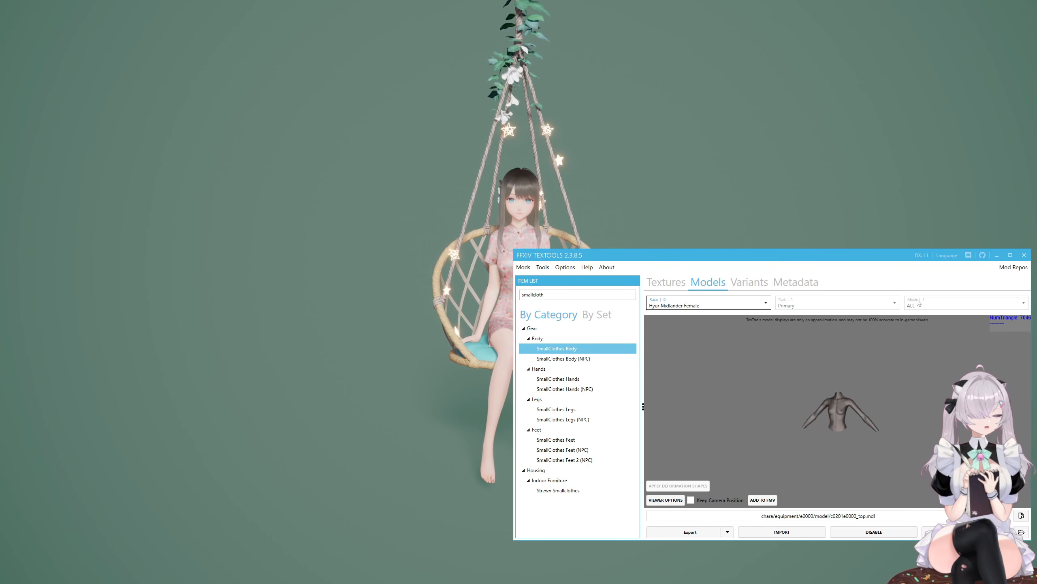
Step: Open the managed mod list, view the contents of the [ivery] Pearl and [ivery] Snowblossom mod packs, and close the list
{"action": "left_click_drag", "start_coordinate": [841, 260], "coordinate": [845, 289]}
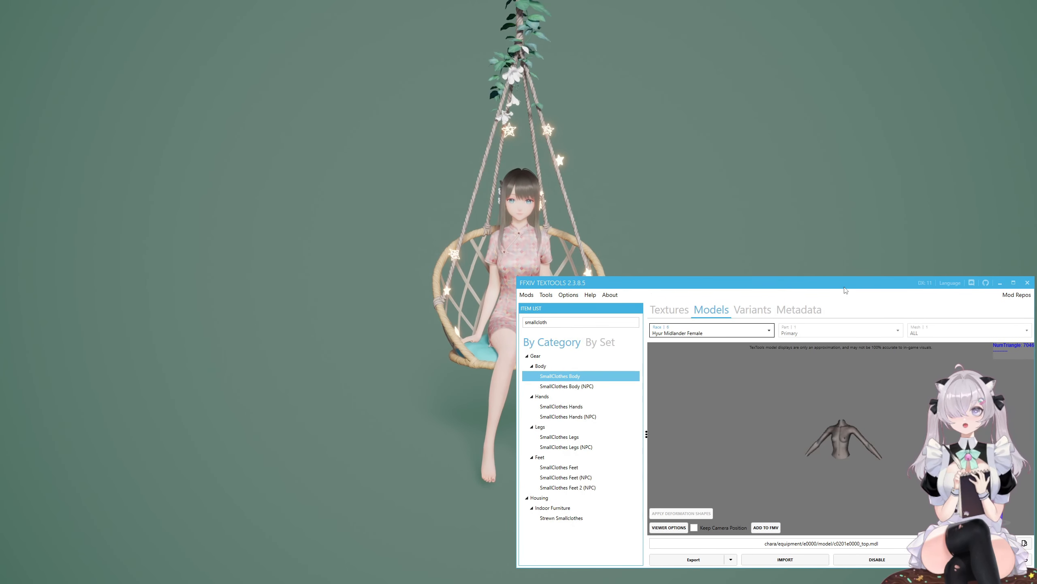
{"action": "left_click", "coordinate": [526, 295]}
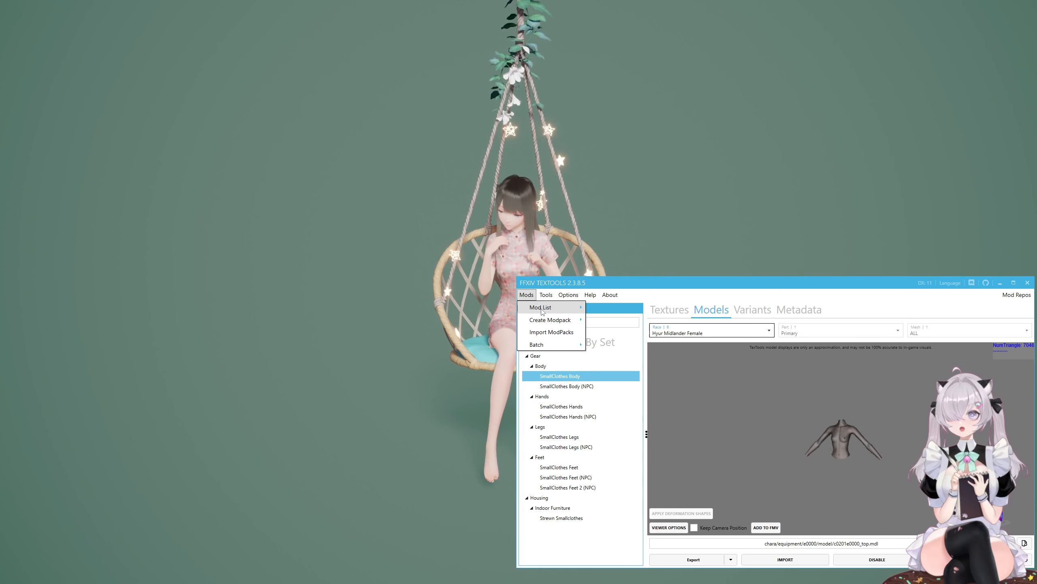
{"action": "mouse_move", "coordinate": [542, 311]}
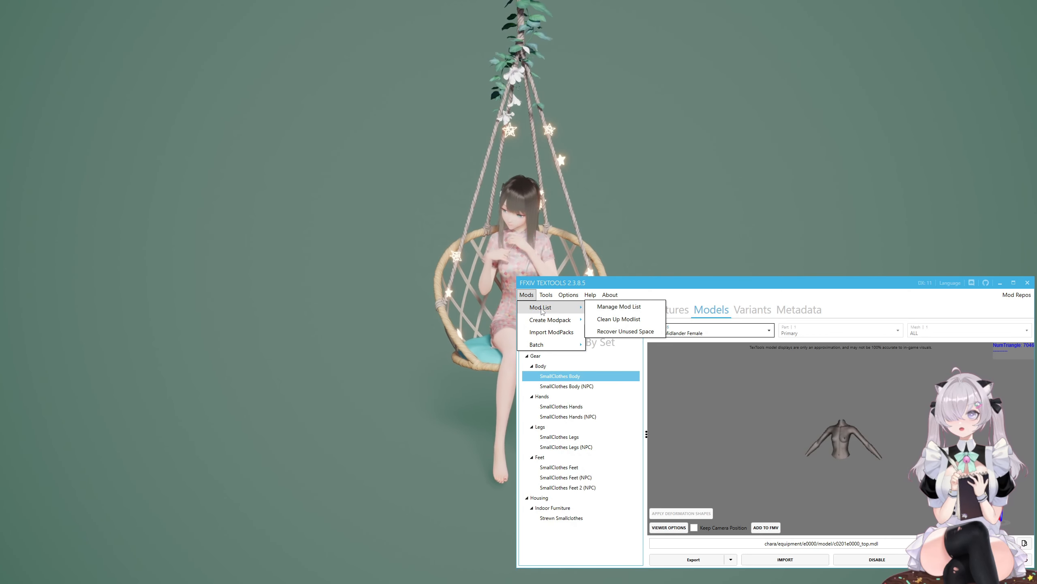
{"action": "left_click", "coordinate": [635, 307]}
{"action": "left_click", "coordinate": [623, 374]}
{"action": "left_click", "coordinate": [647, 381]}
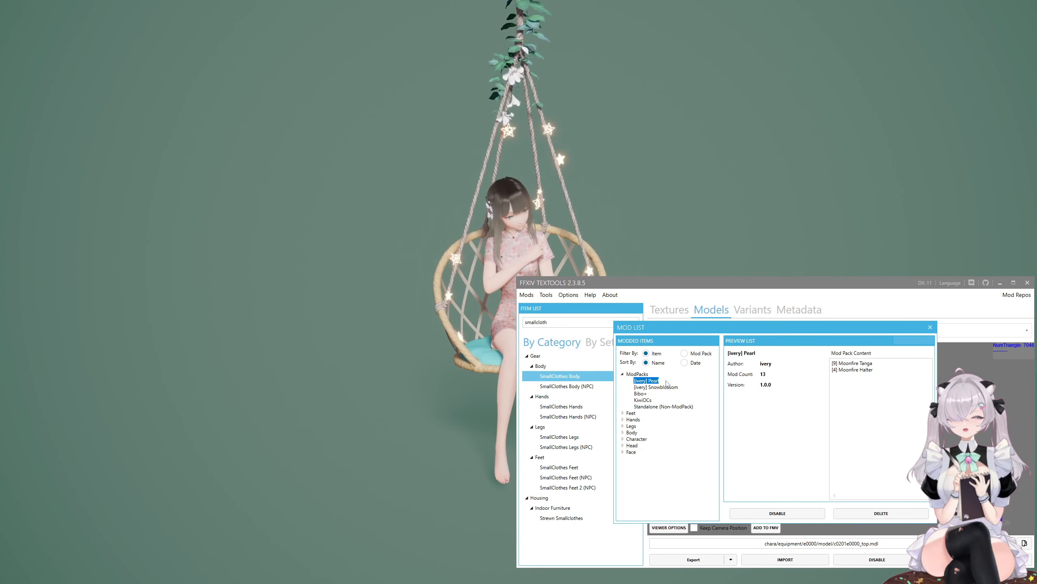
{"action": "left_click", "coordinate": [665, 387]}
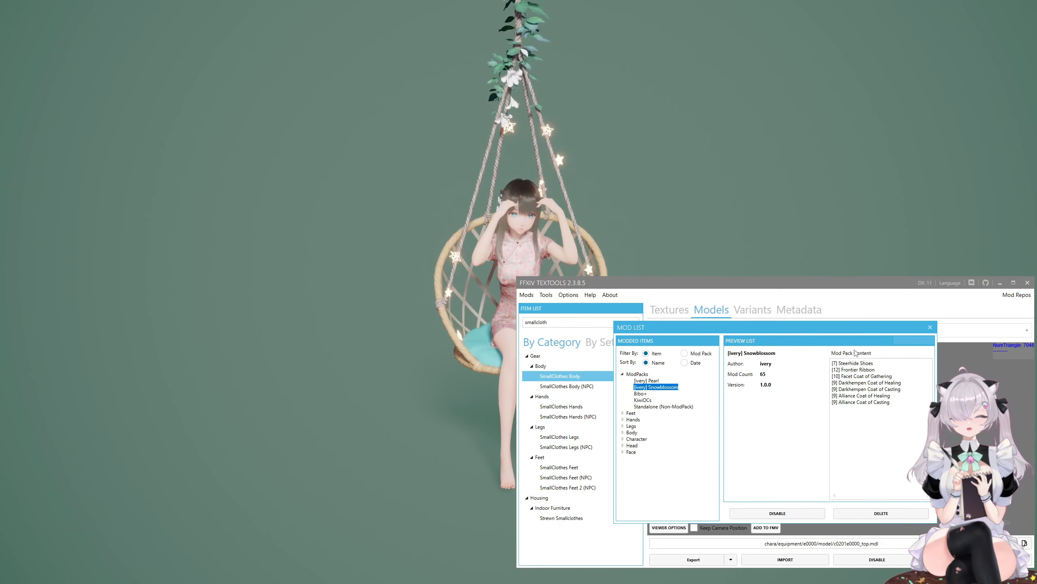
{"action": "left_click", "coordinate": [930, 327]}
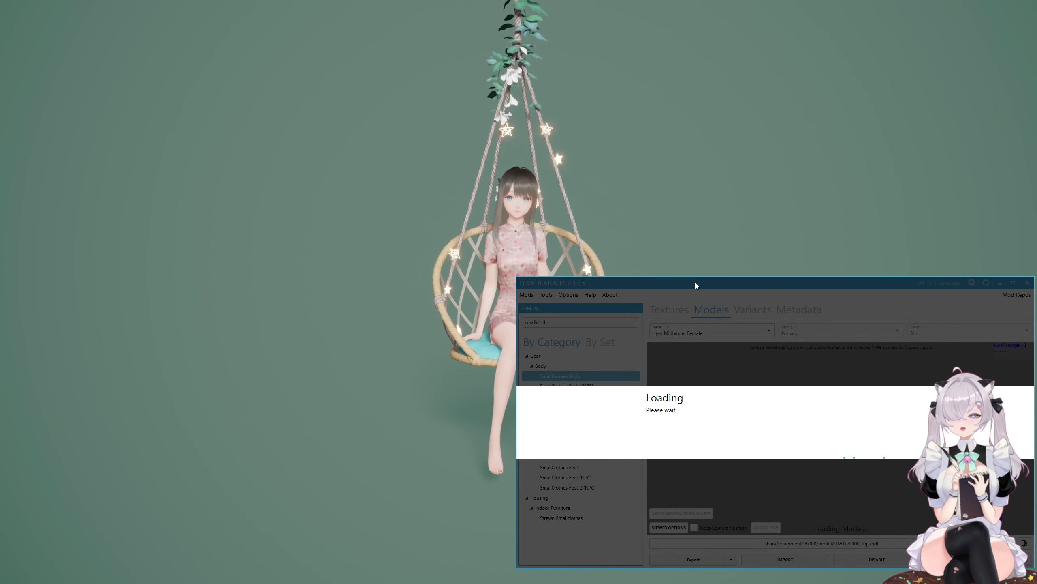
Step: Reopen the managed mod list to view the names of the installed mod packs, then close it
{"action": "left_click_drag", "start_coordinate": [732, 287], "coordinate": [754, 289]}
{"action": "left_click", "coordinate": [549, 295]}
{"action": "mouse_move", "coordinate": [570, 311]}
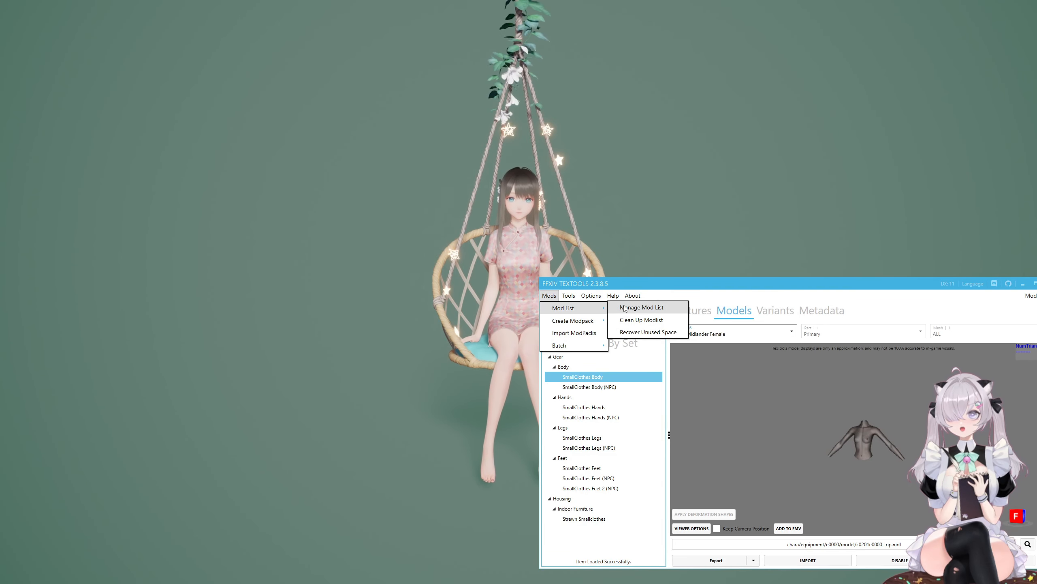
{"action": "left_click", "coordinate": [641, 307]}
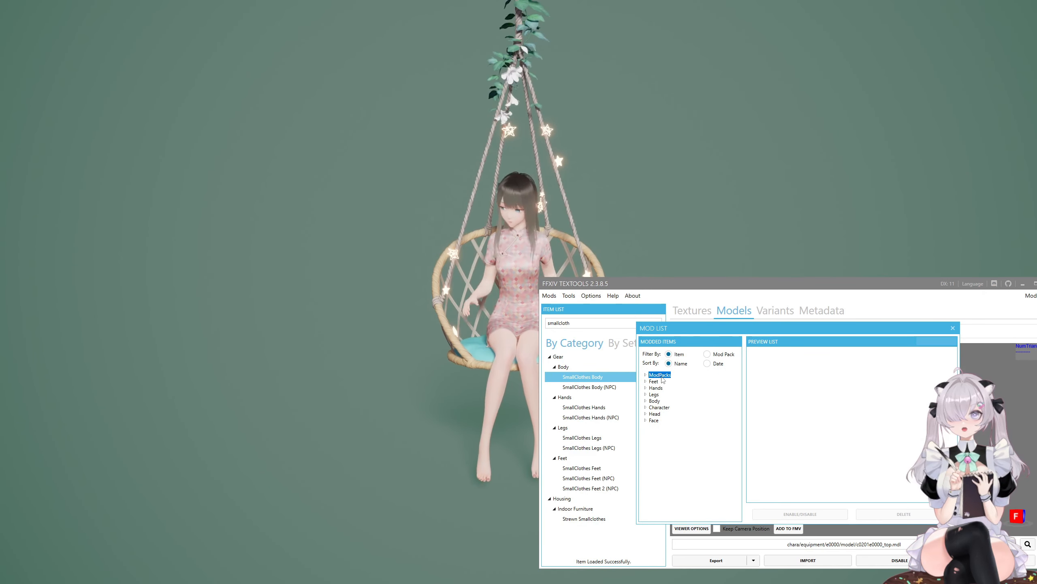
{"action": "double_click", "coordinate": [660, 376]}
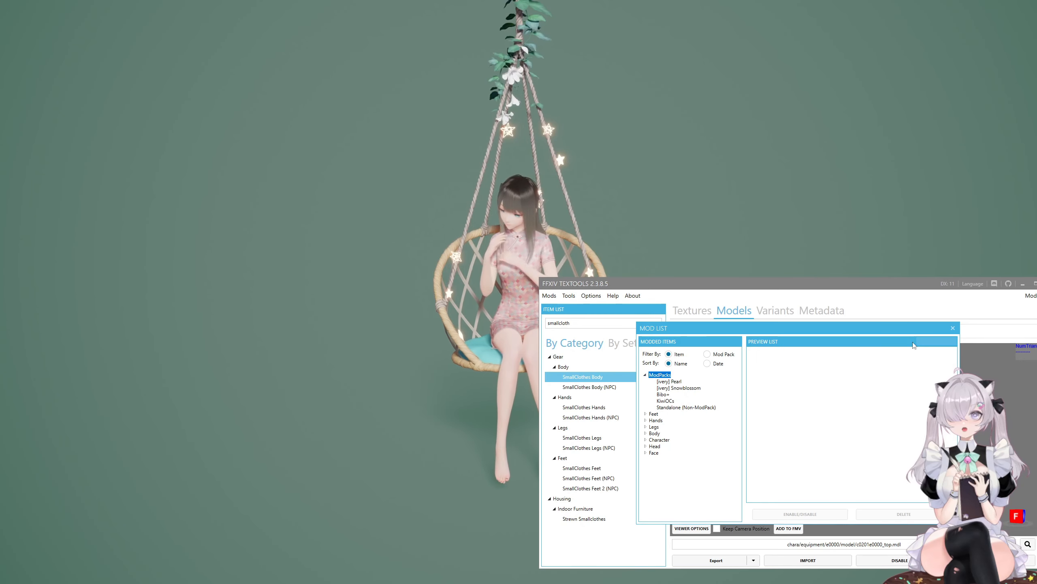
{"action": "left_click", "coordinate": [953, 328]}
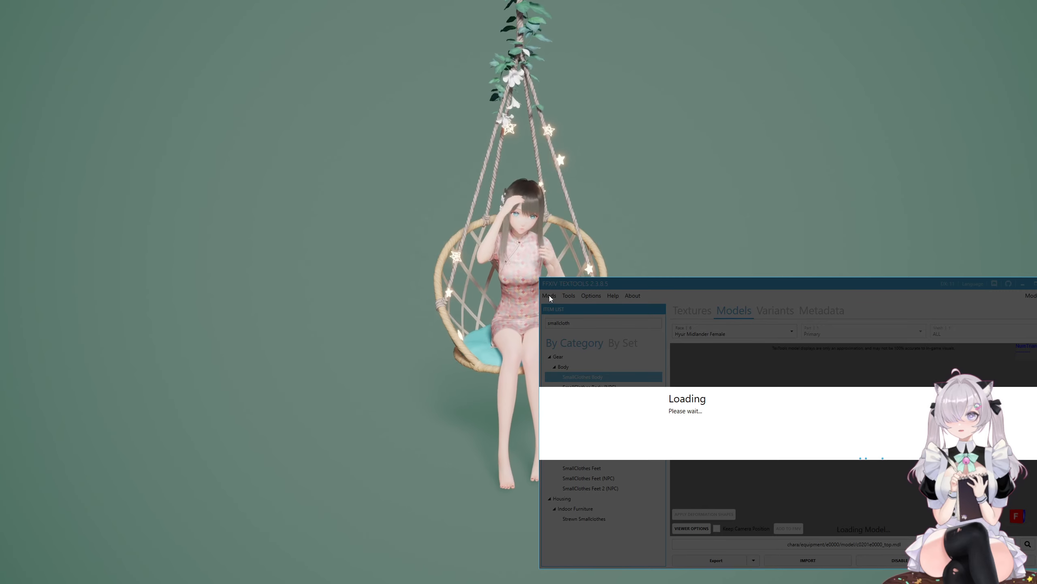
Step: Compare the items in the Pearl and Snowblossom mod packs and highlight the name Facet Coat in Snowblossom's content for the item search
{"action": "left_click", "coordinate": [549, 295]}
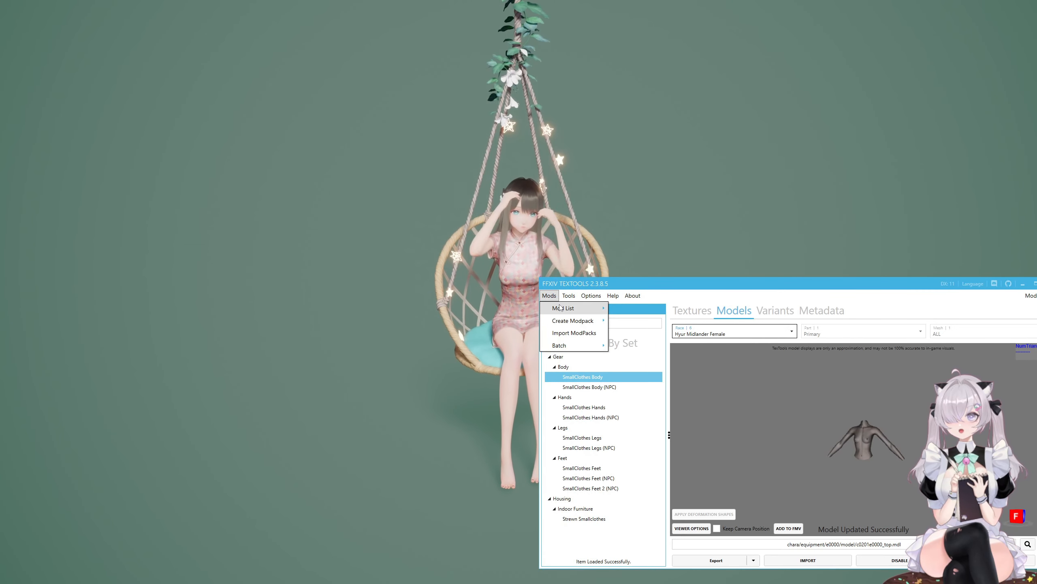
{"action": "mouse_move", "coordinate": [561, 307]}
{"action": "left_click", "coordinate": [650, 309]}
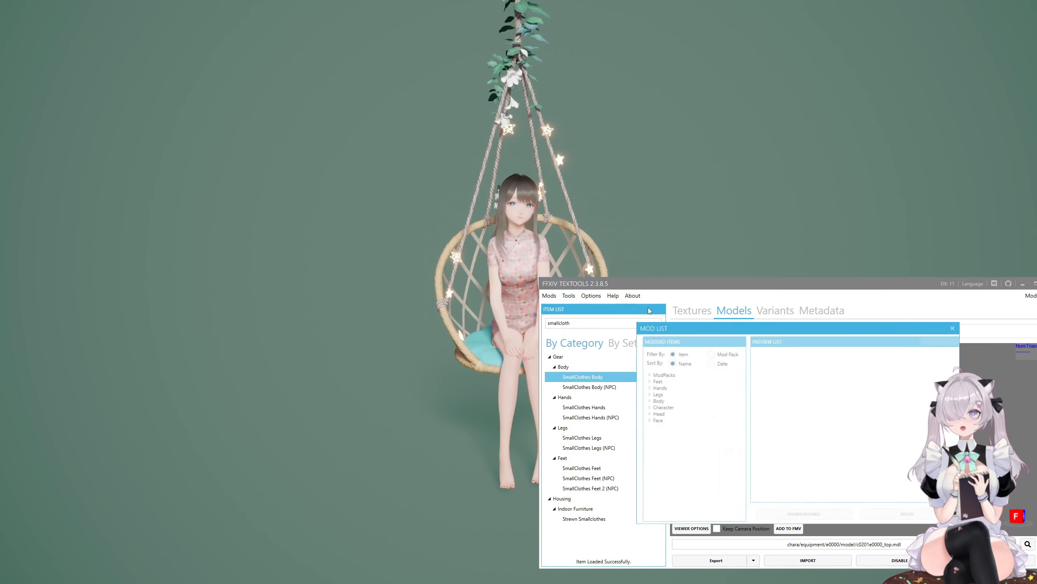
{"action": "double_click", "coordinate": [659, 375]}
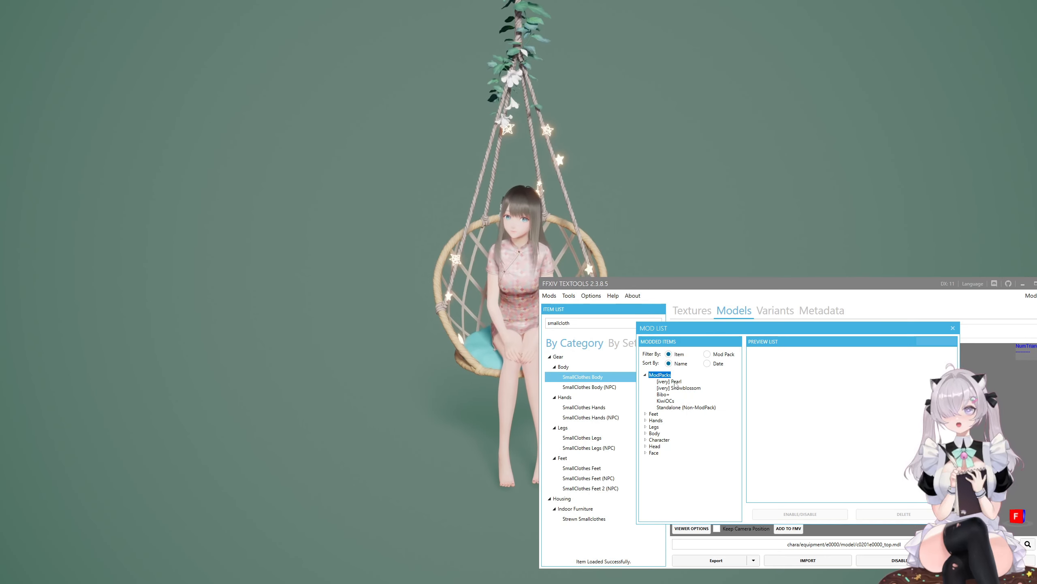
{"action": "left_click", "coordinate": [674, 382]}
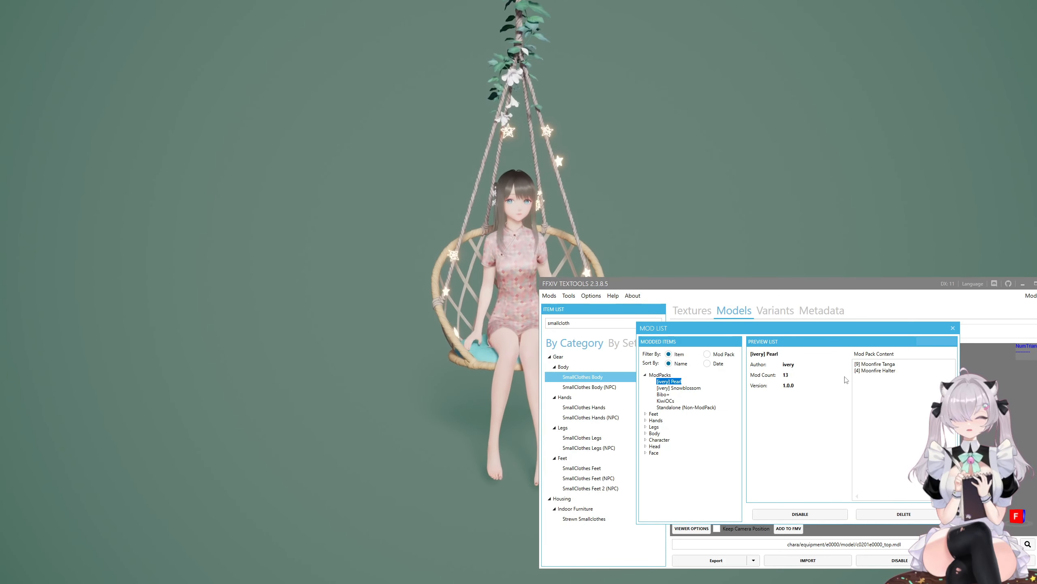
{"action": "left_click", "coordinate": [680, 388]}
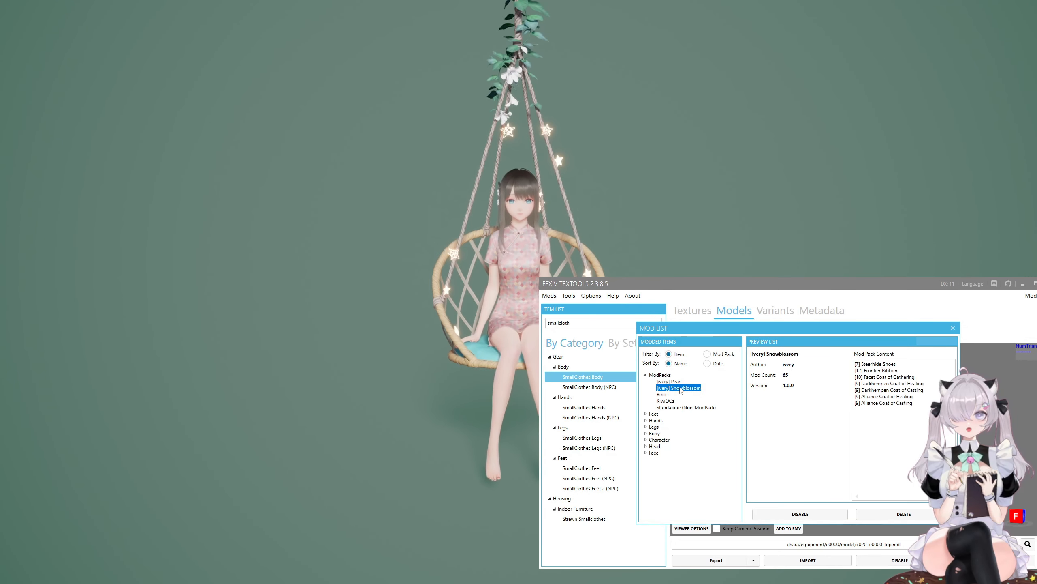
{"action": "double_click", "coordinate": [869, 376]}
{"action": "left_click_drag", "start_coordinate": [877, 379], "coordinate": [886, 378]}
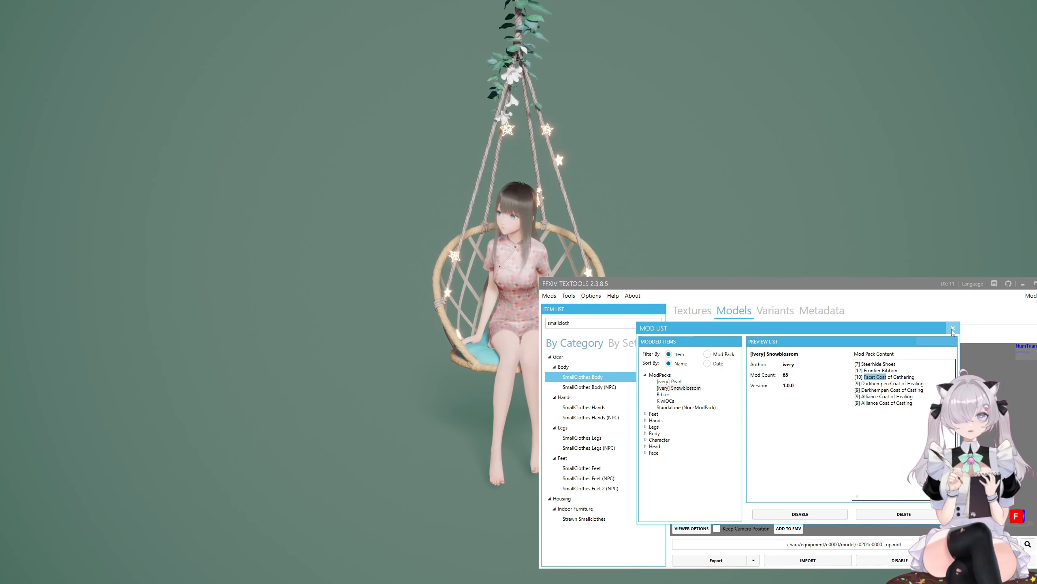
{"action": "left_click", "coordinate": [952, 328]}
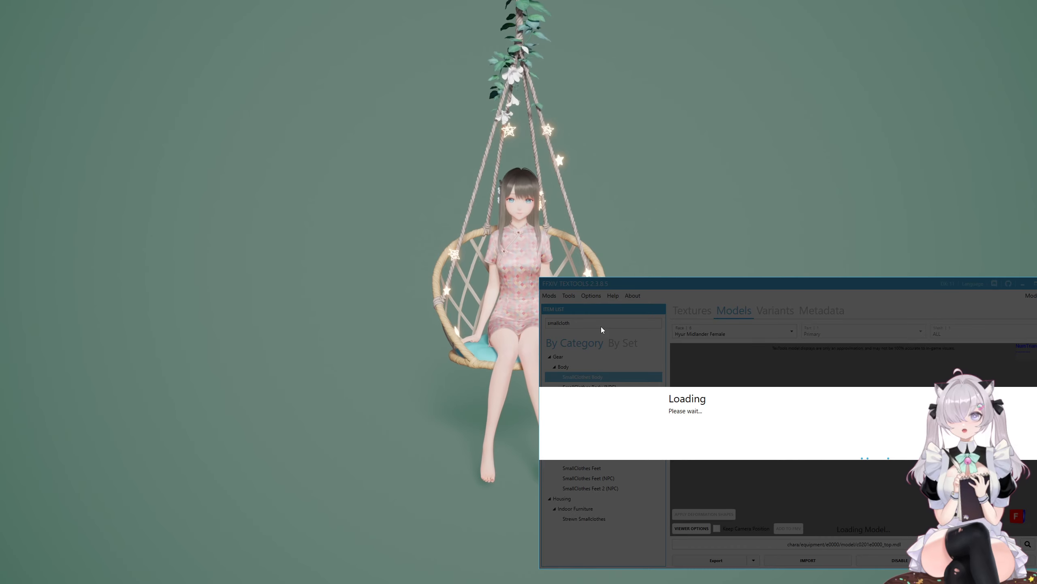
Step: Search the item list for Facet Coat and load the Facet Coat of Gathering model for Hyur Midlander Female
{"action": "double_click", "coordinate": [602, 326]}
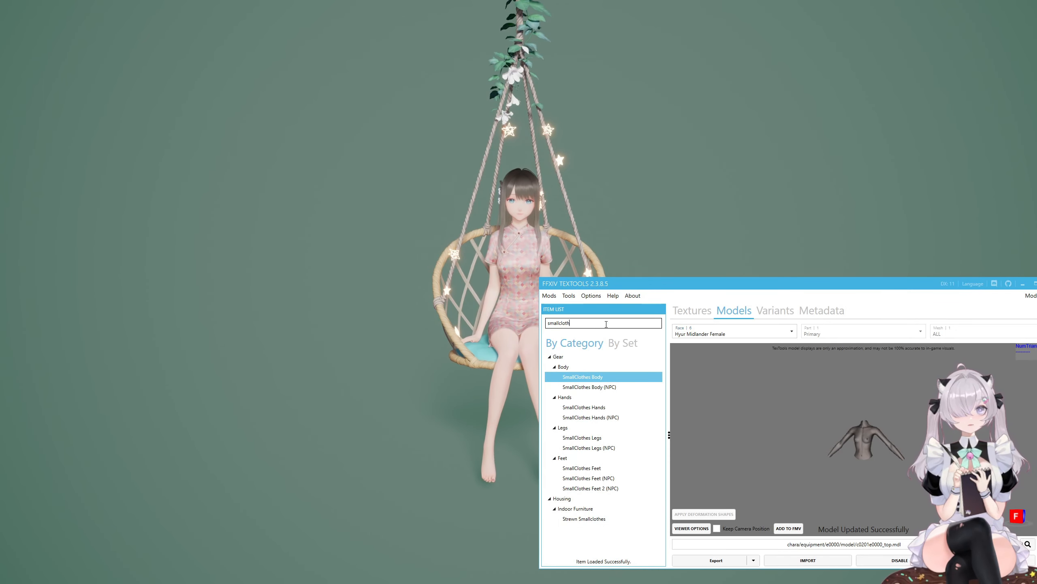
{"action": "type", "text": "Facet Coat"}
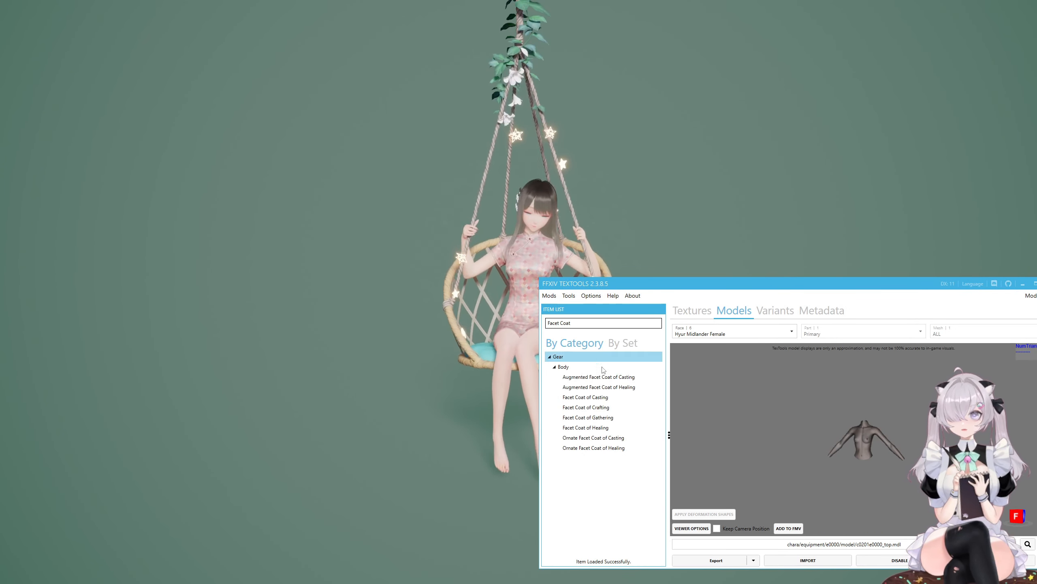
{"action": "left_click", "coordinate": [606, 417]}
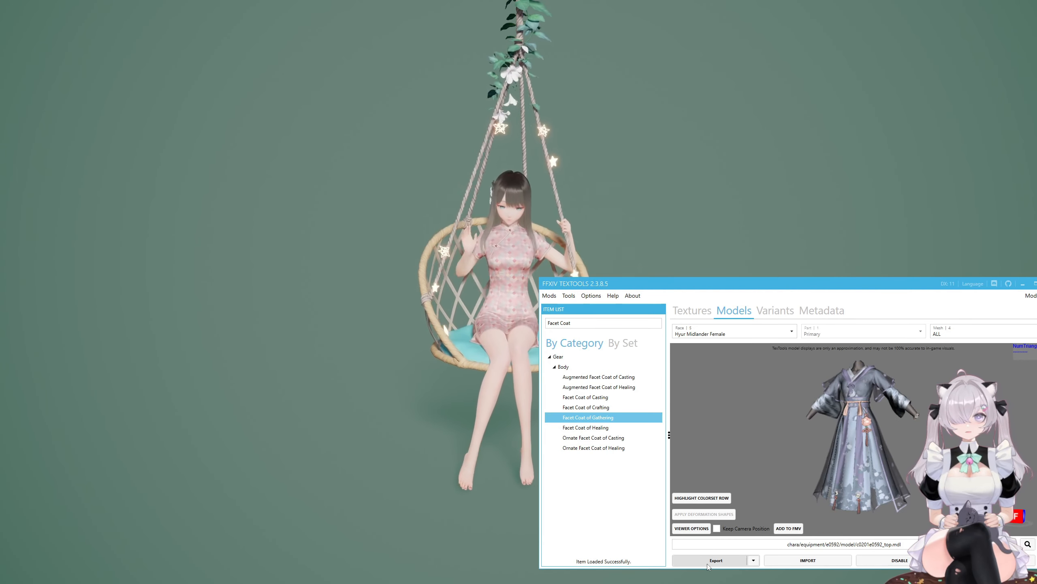
{"action": "left_click_drag", "start_coordinate": [868, 455], "coordinate": [883, 481]}
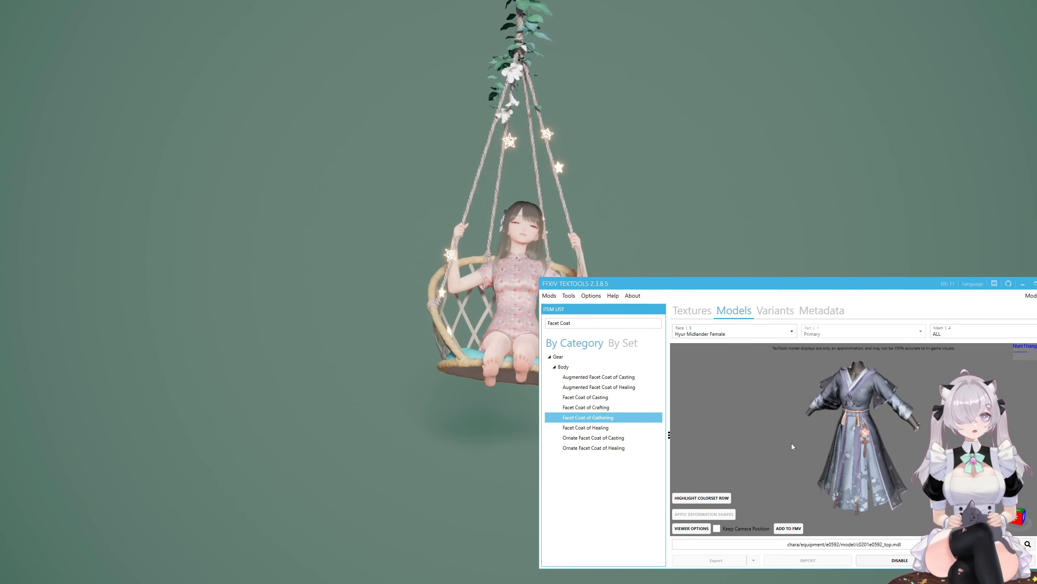
{"action": "mouse_move", "coordinate": [845, 436]}
{"action": "right_mouse_down"}
{"action": "mouse_move", "coordinate": [858, 437]}
{"action": "mouse_move", "coordinate": [841, 446]}
{"action": "right_mouse_up"}
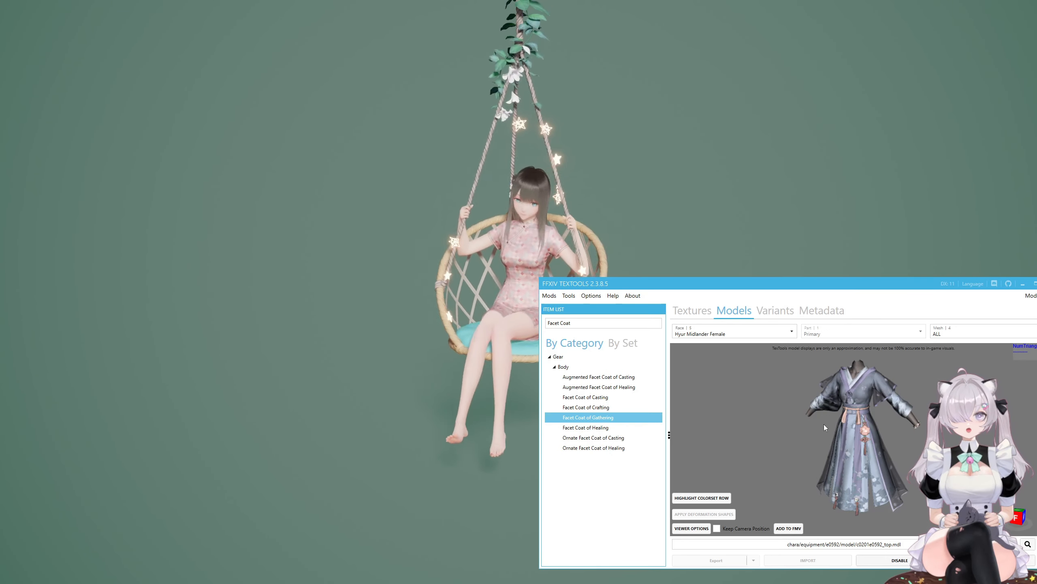
Step: Inspect the Facet Coat of Gathering textures with material TOP C, then return to its 3D model for a closer look
{"action": "left_click", "coordinate": [692, 310]}
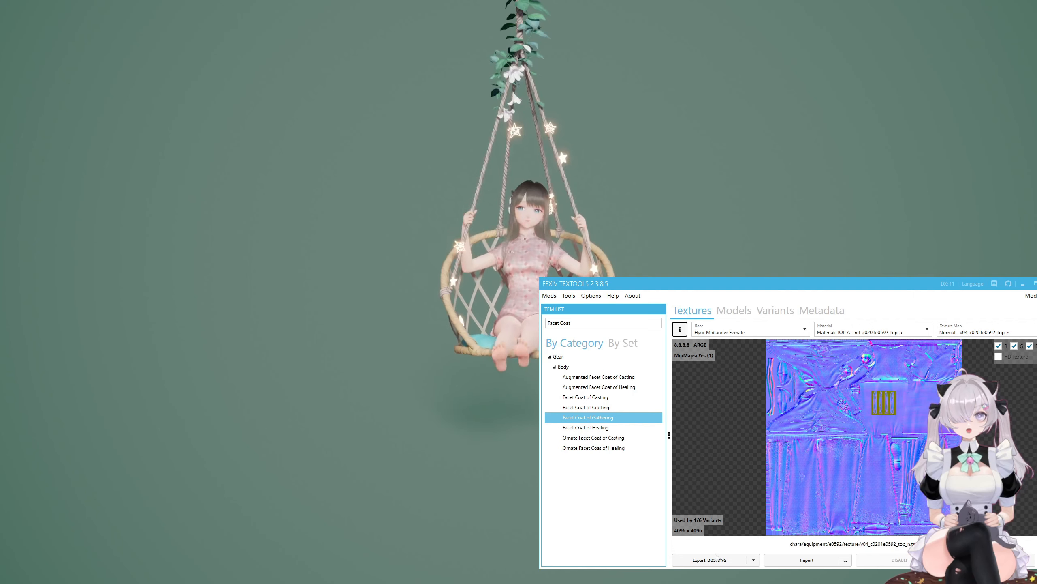
{"action": "left_click", "coordinate": [872, 330]}
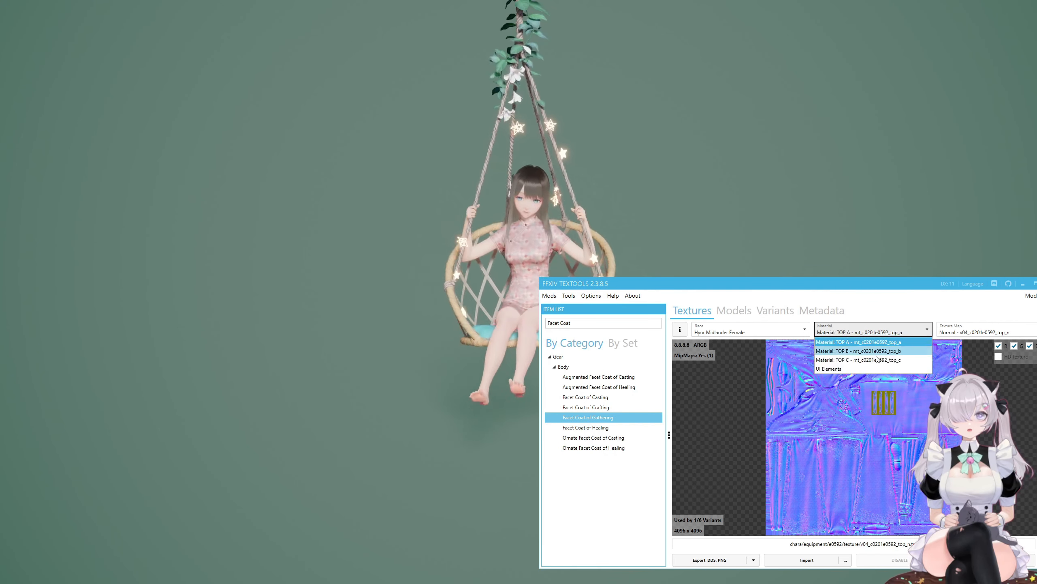
{"action": "left_click", "coordinate": [875, 353]}
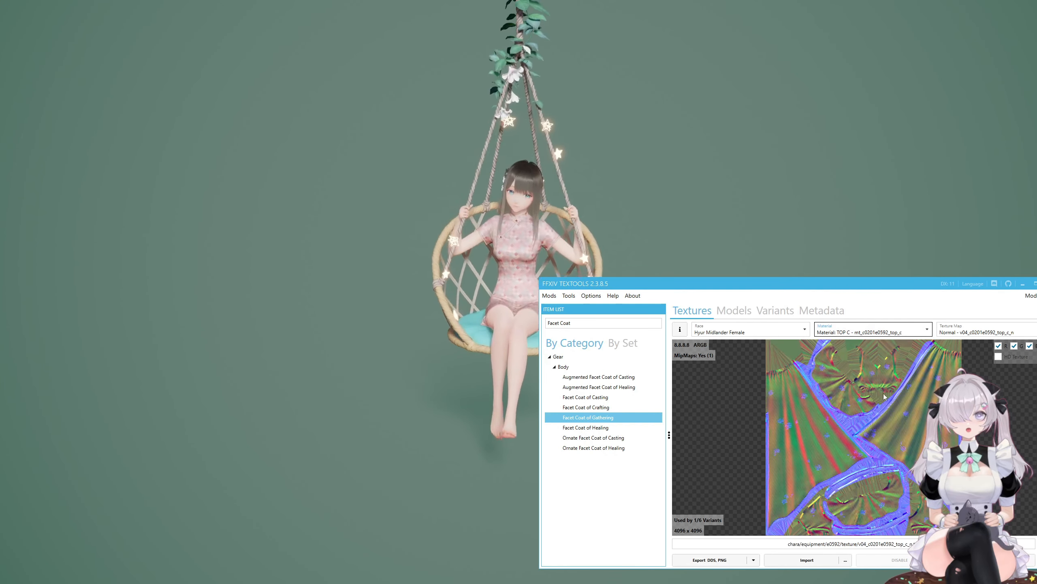
{"action": "left_click", "coordinate": [734, 310]}
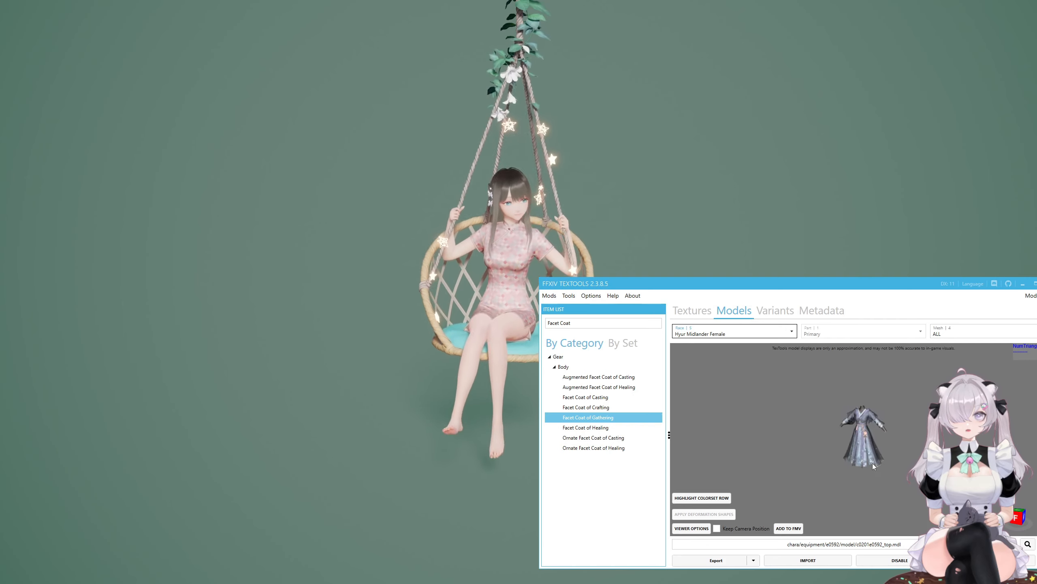
{"action": "scroll", "coordinate": [870, 461], "scroll_direction": "up", "scroll_amount": 5}
{"action": "right_click_drag", "start_coordinate": [870, 461], "coordinate": [855, 459]}
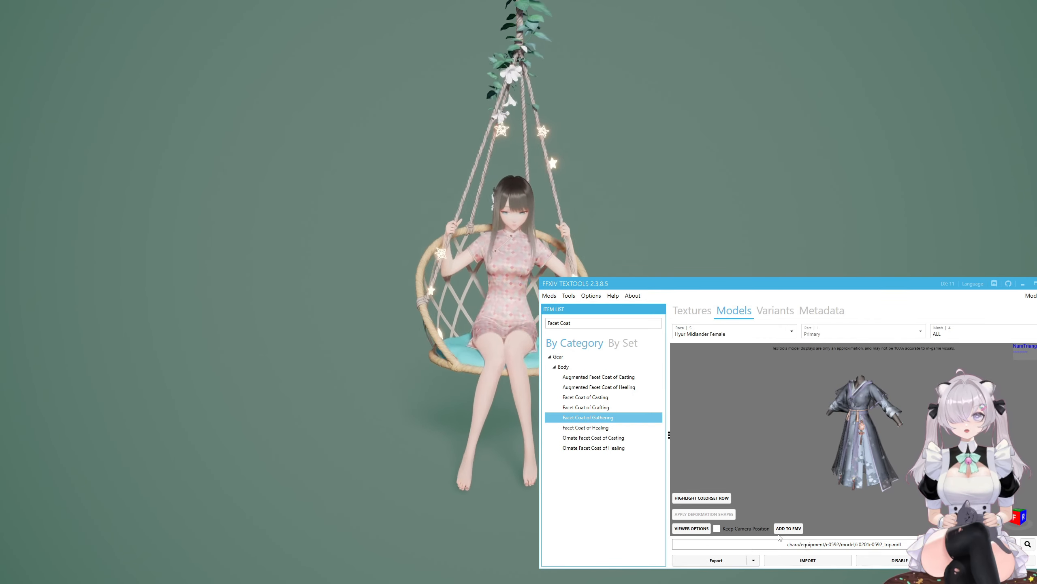
Step: Search the item list for moonfire and load the Moonfire Halter model for viewing
{"action": "mouse_move", "coordinate": [871, 282]}
{"action": "left_mouse_down"}
{"action": "mouse_move", "coordinate": [840, 263]}
{"action": "mouse_move", "coordinate": [861, 285]}
{"action": "left_mouse_up"}
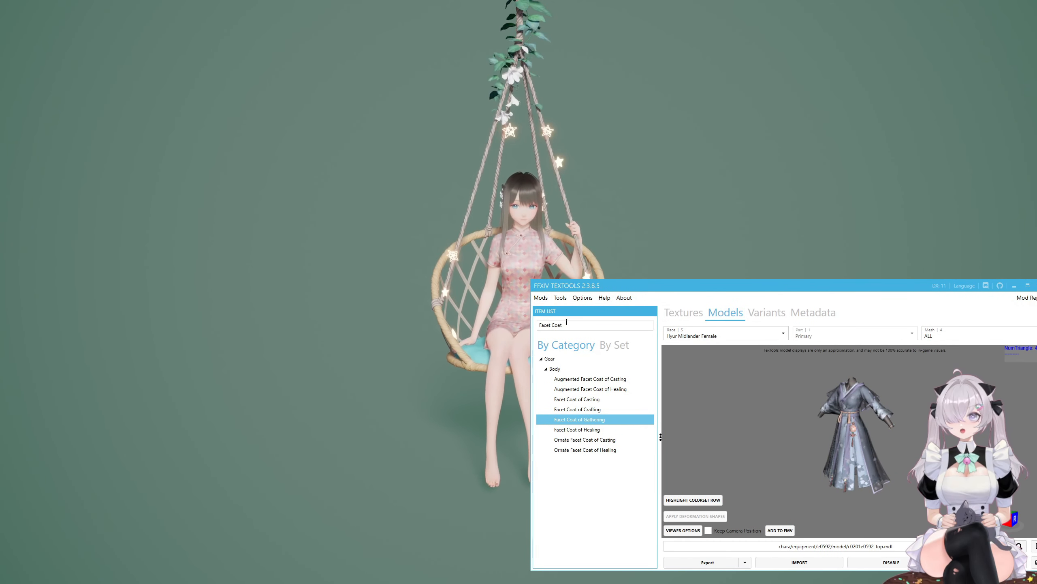
{"action": "left_click_drag", "start_coordinate": [566, 325], "coordinate": [492, 325]}
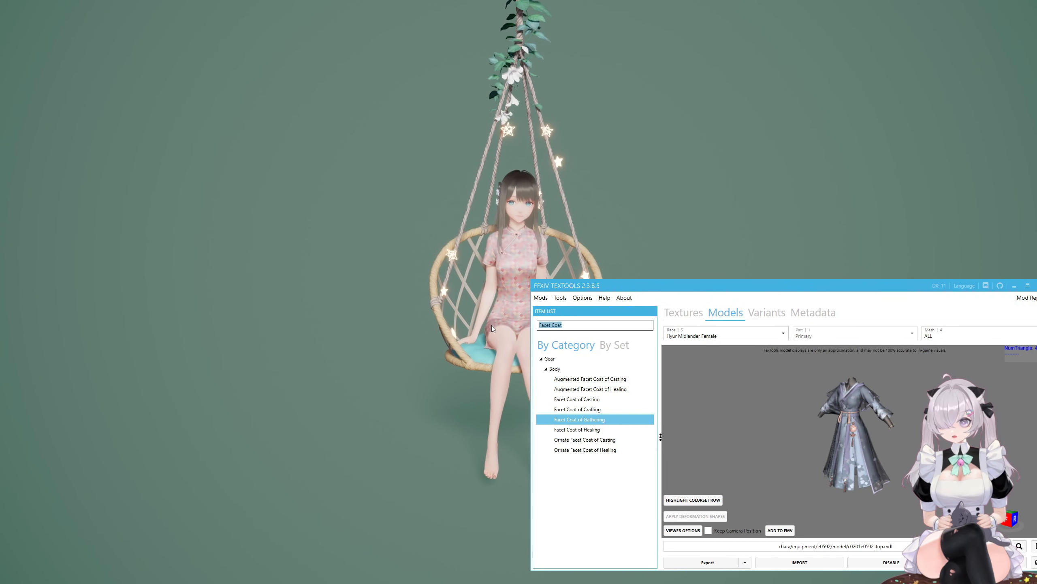
{"action": "type", "text": "moonfire"}
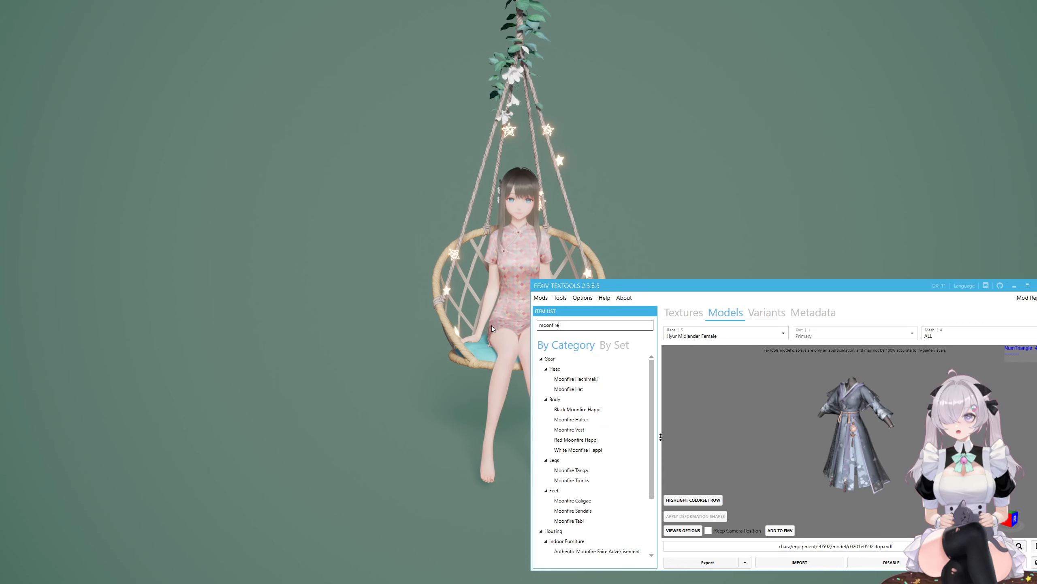
{"action": "left_click", "coordinate": [571, 420]}
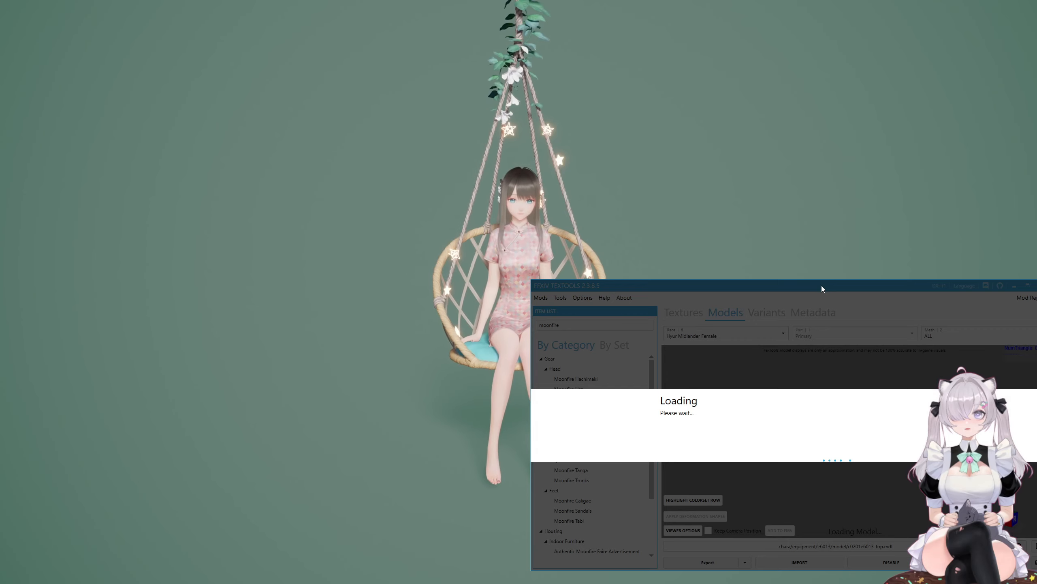
{"action": "right_click_drag", "start_coordinate": [801, 498], "coordinate": [734, 455]}
{"action": "scroll", "coordinate": [833, 454], "scroll_direction": "up", "scroll_amount": 3}
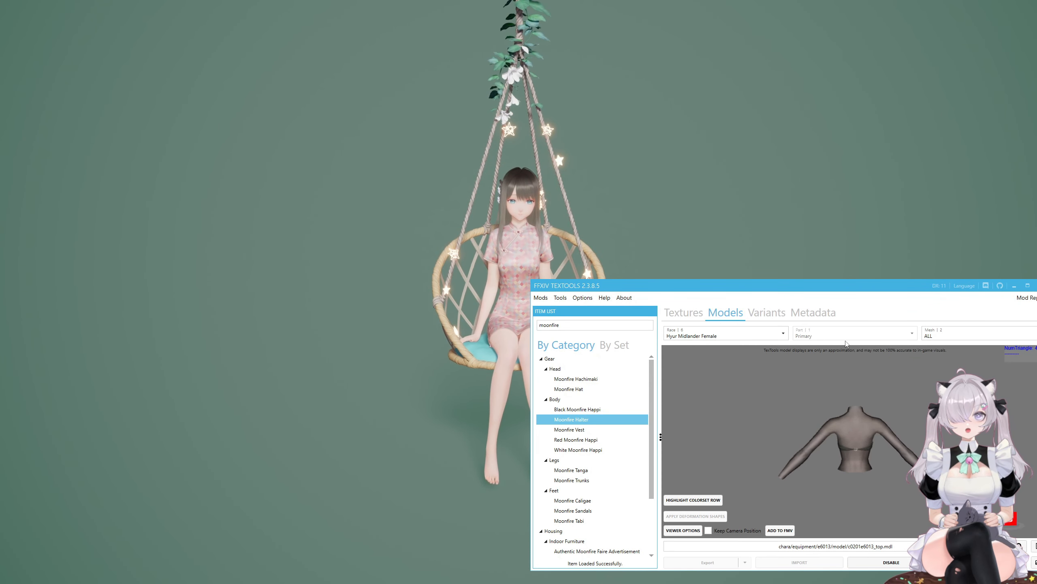
Step: Switch to Blender's default scene, dismissing the splash screen, and turn on the screencast key display
{"action": "left_click", "coordinate": [1013, 287]}
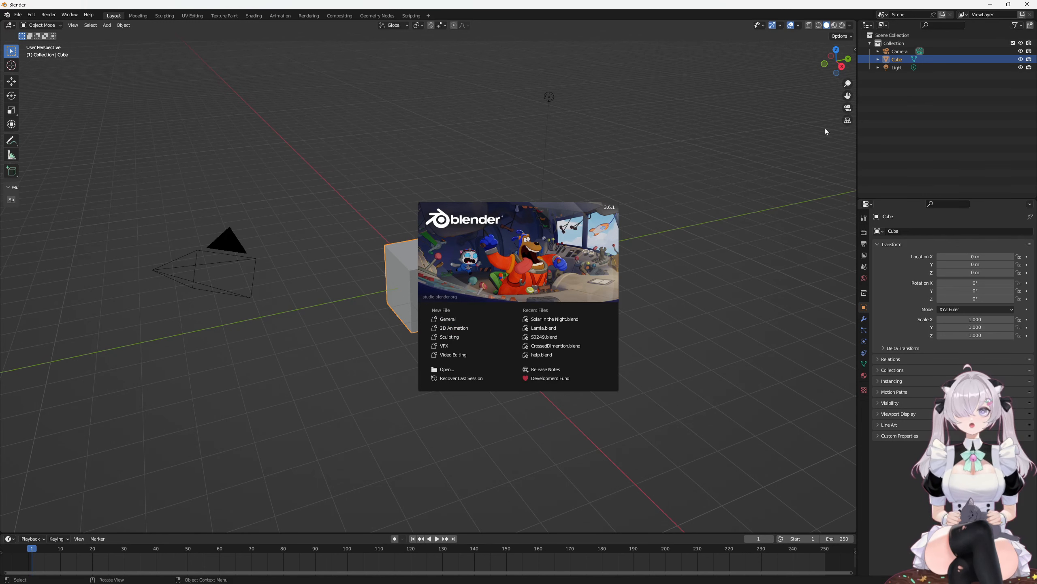
{"action": "left_click", "coordinate": [693, 132]}
{"action": "left_click", "coordinate": [900, 101]}
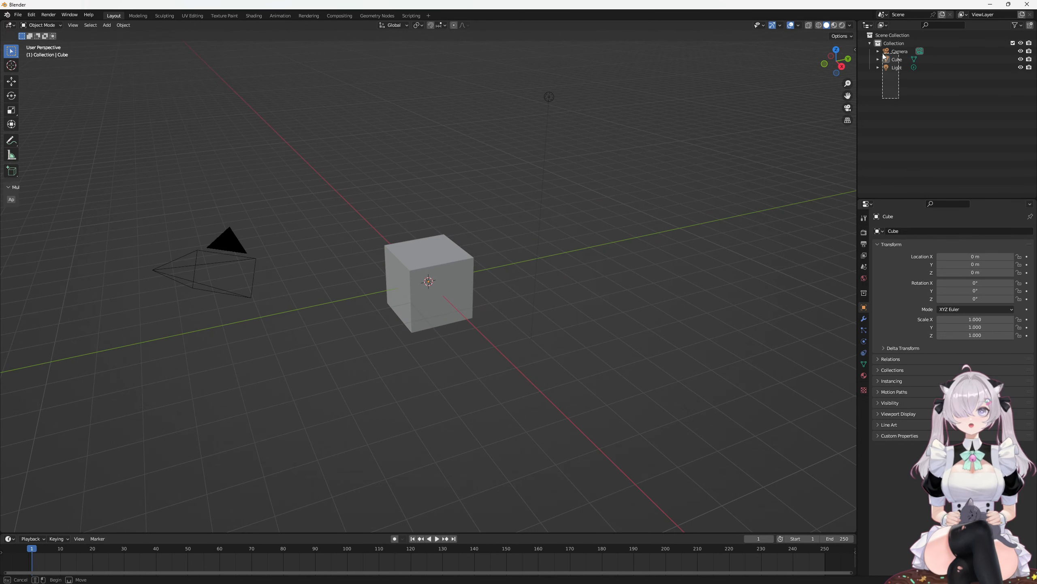
{"action": "left_click_drag", "start_coordinate": [884, 54], "coordinate": [883, 51]}
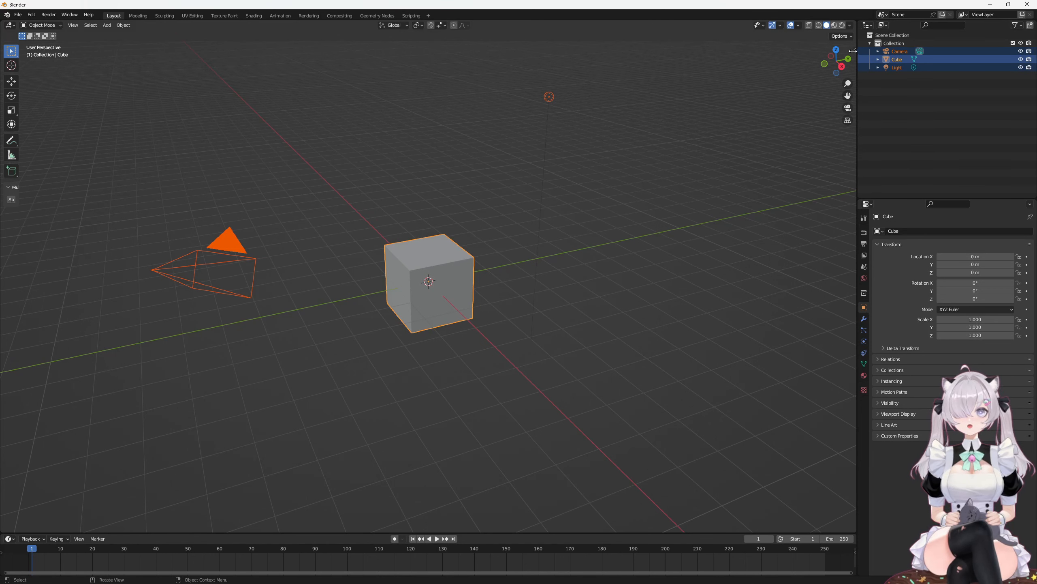
{"action": "left_click_drag", "start_coordinate": [846, 53], "coordinate": [838, 57]}
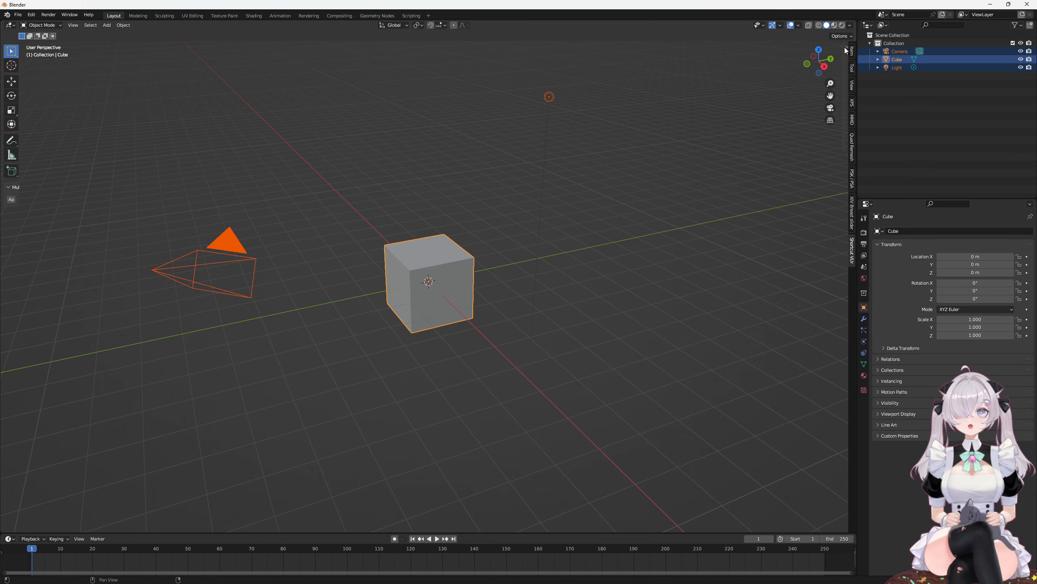
{"action": "left_click_drag", "start_coordinate": [843, 46], "coordinate": [867, 54]}
{"action": "left_click", "coordinate": [773, 355]}
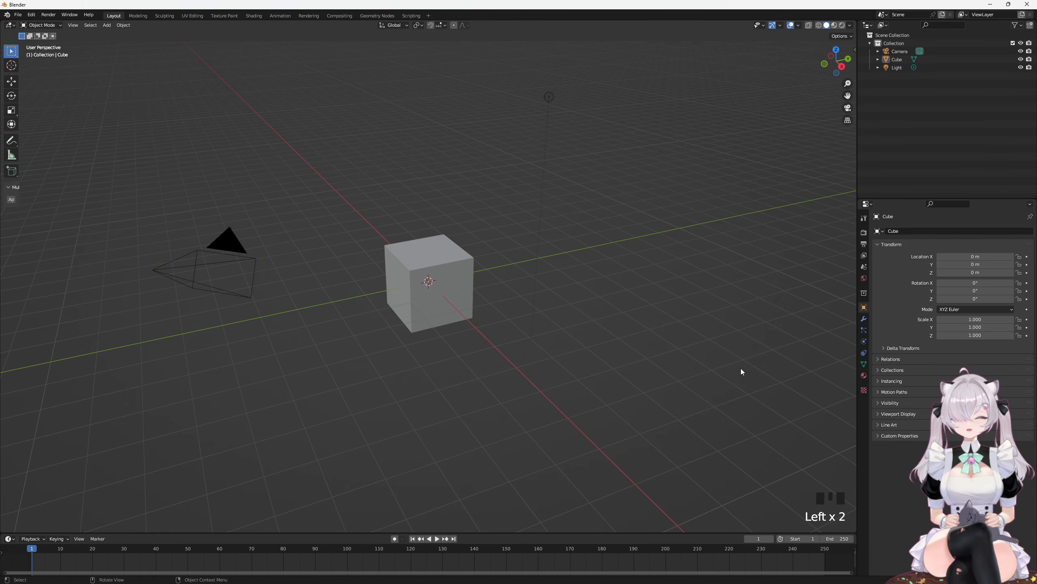
{"action": "left_click", "coordinate": [739, 372]}
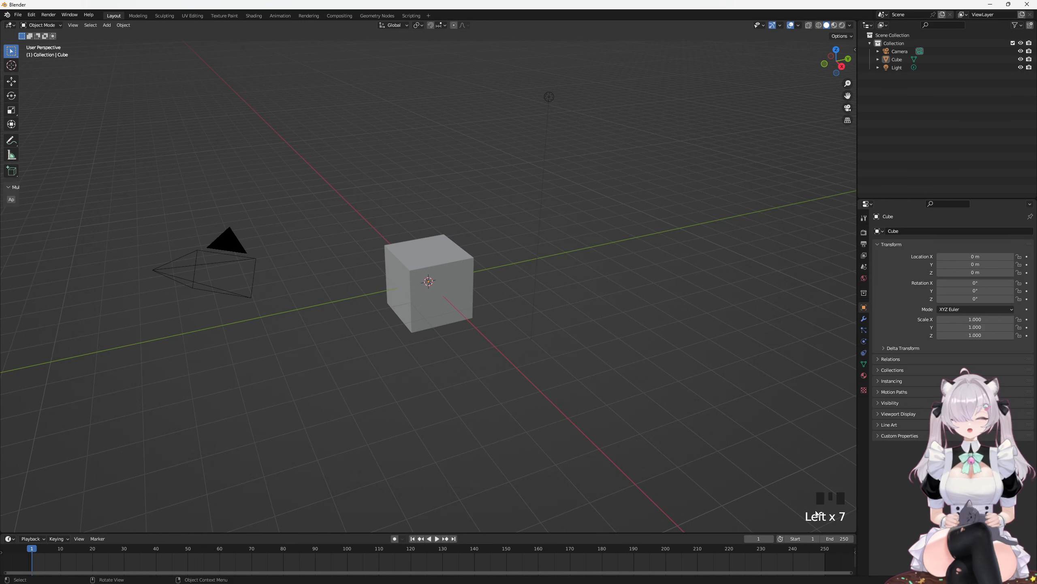
{"action": "left_click", "coordinate": [685, 448]}
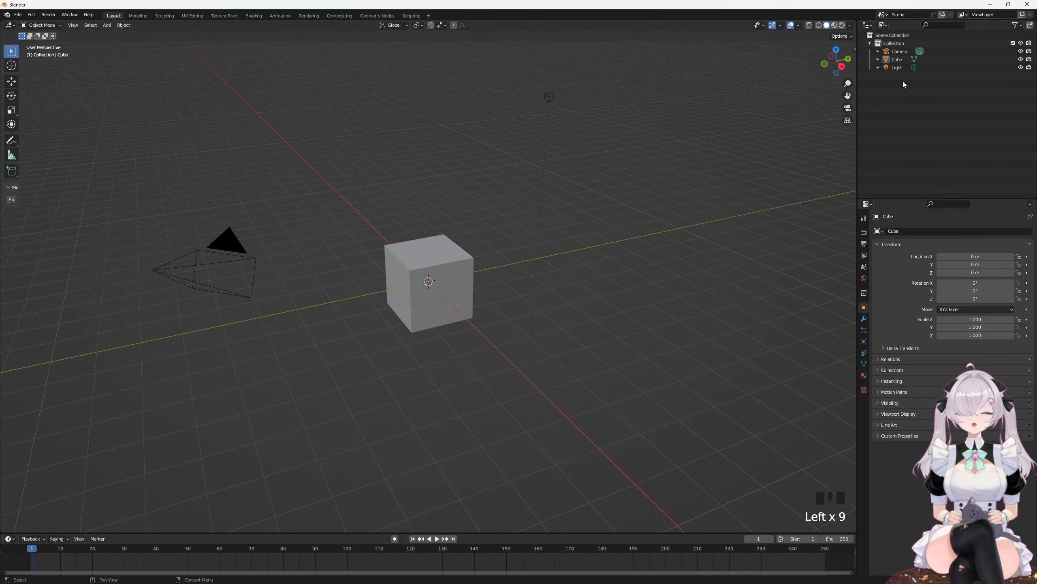
Step: Delete the default Camera, Cube and Light from the scene, leaving the collection in place
{"action": "left_click_drag", "start_coordinate": [902, 81], "coordinate": [888, 49]}
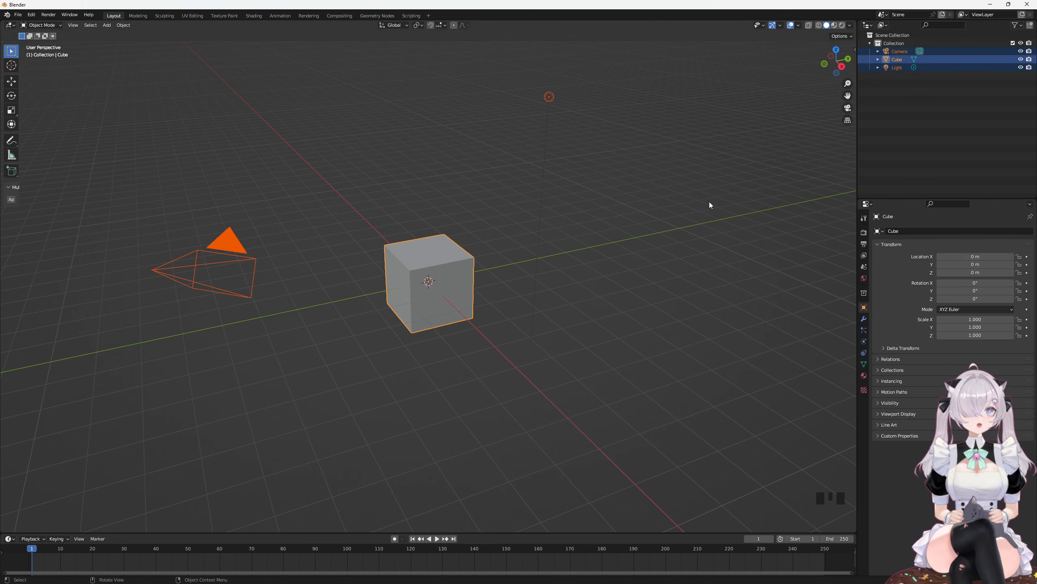
{"action": "key", "text": "x"}
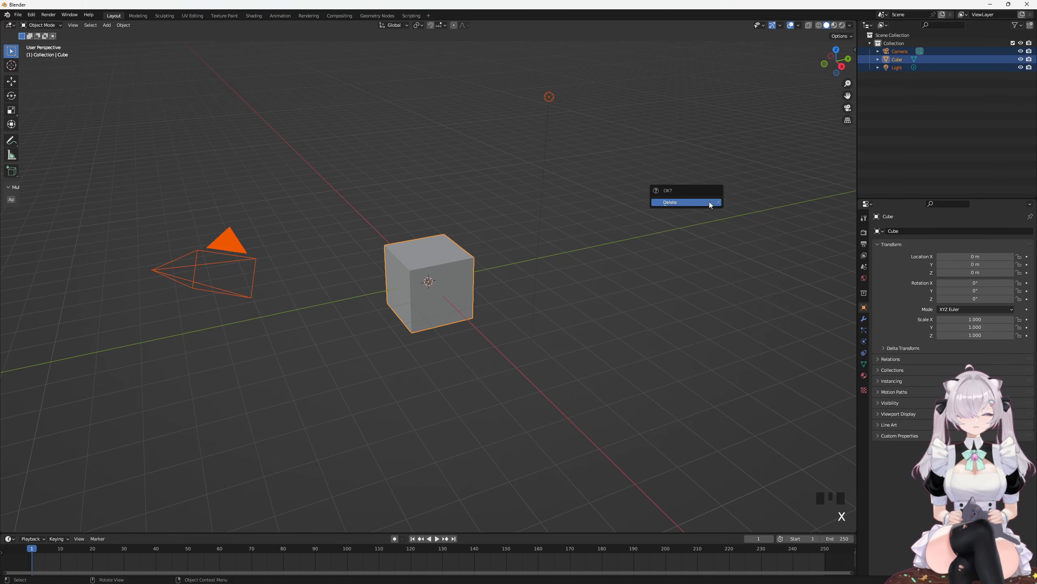
{"action": "left_click", "coordinate": [678, 202]}
{"action": "left_click", "coordinate": [583, 216]}
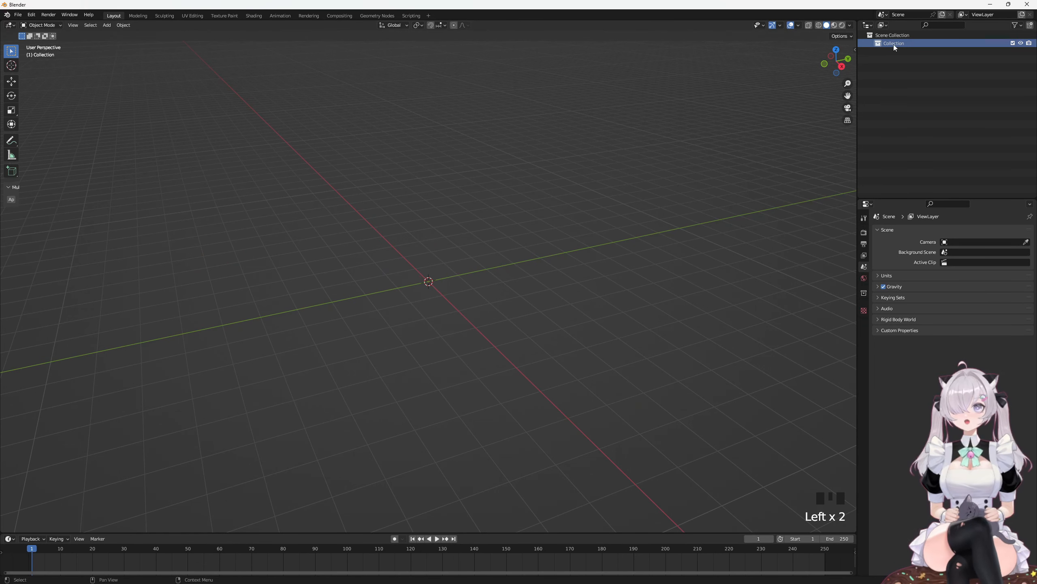
{"action": "left_click", "coordinate": [343, 190]}
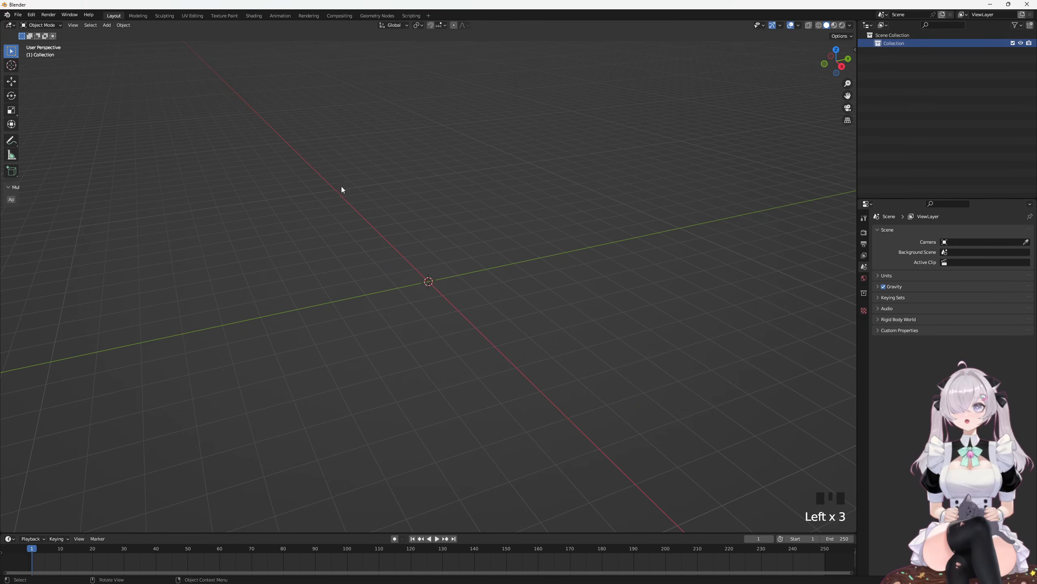
Step: Import the FBX model c0201e0592_top.fbx from the Facet Coat of Gathering folder in TexTools' Saved\Body directory
{"action": "left_click", "coordinate": [18, 15]}
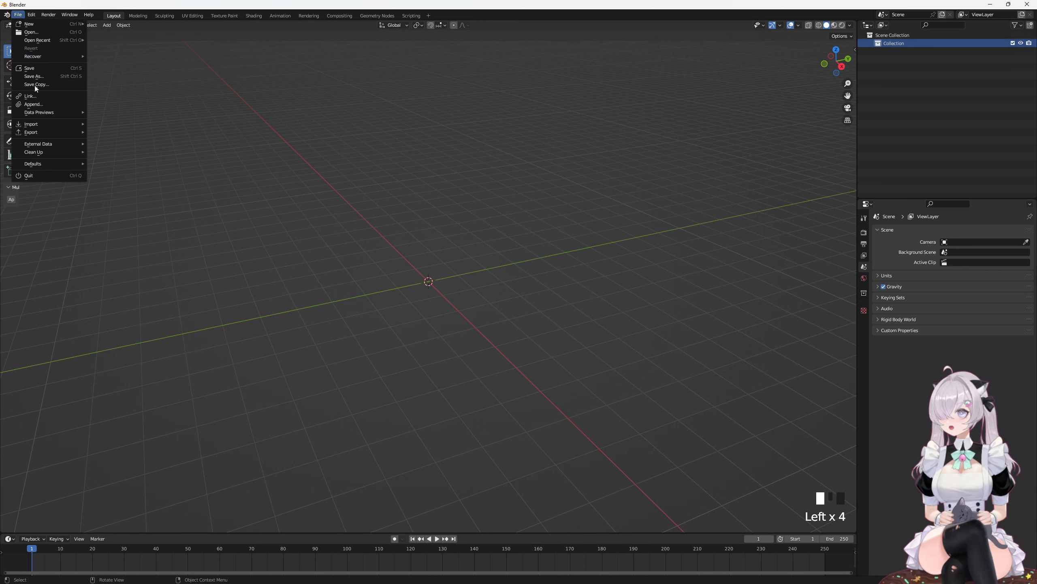
{"action": "mouse_move", "coordinate": [42, 128]}
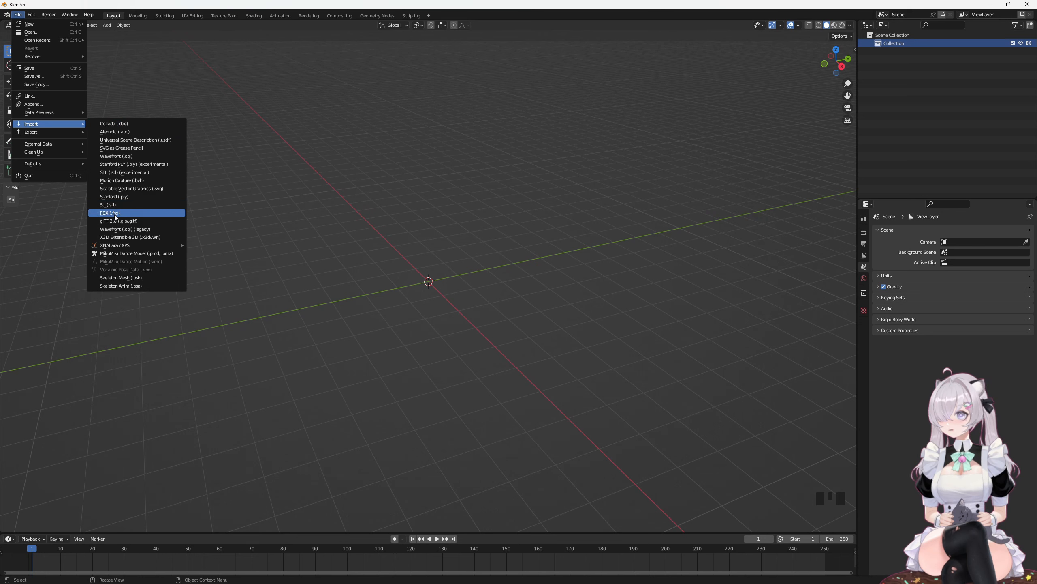
{"action": "left_click", "coordinate": [139, 213]}
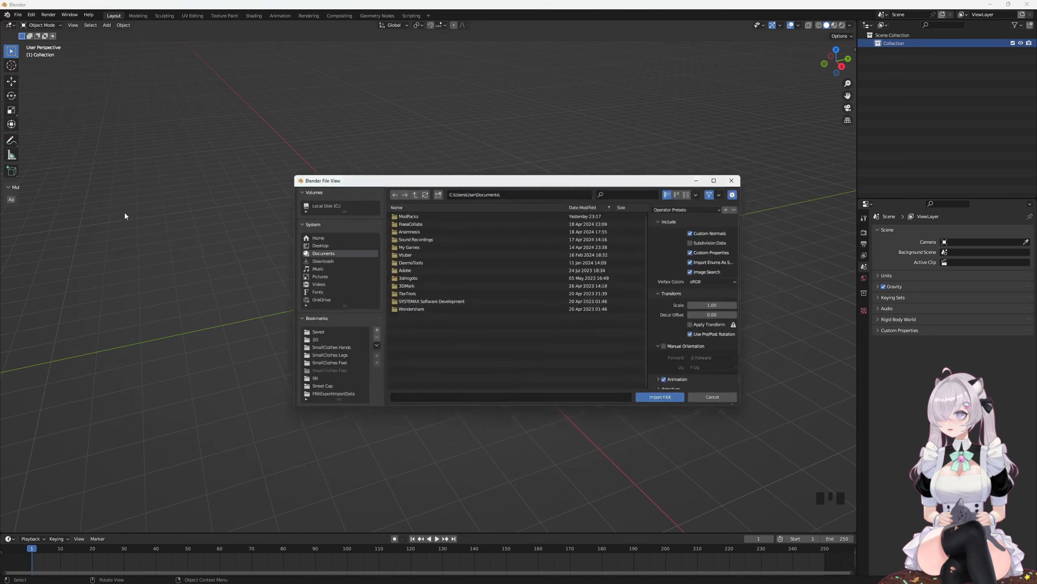
{"action": "left_click", "coordinate": [322, 335]}
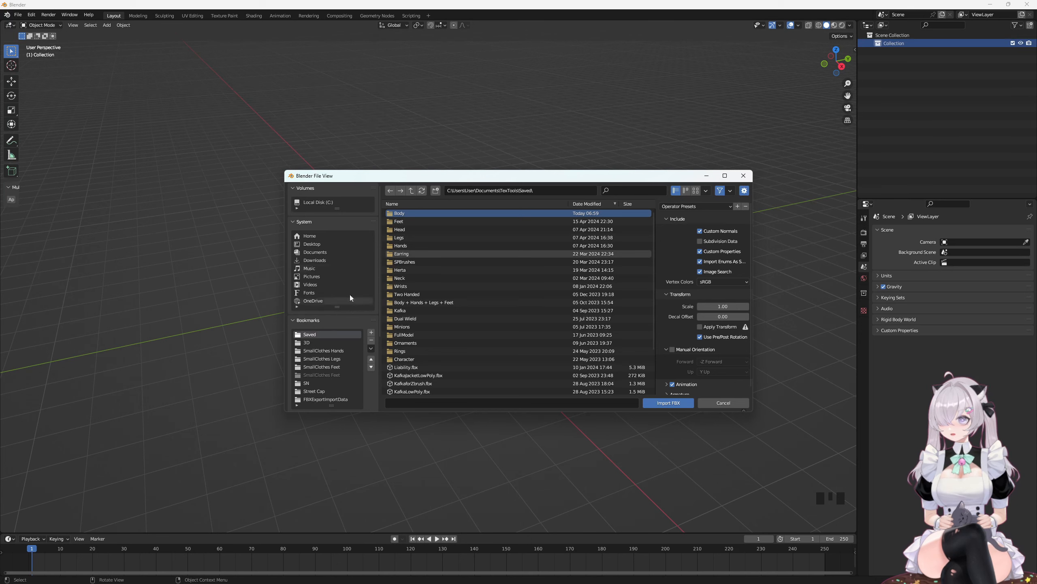
{"action": "double_click", "coordinate": [400, 213]}
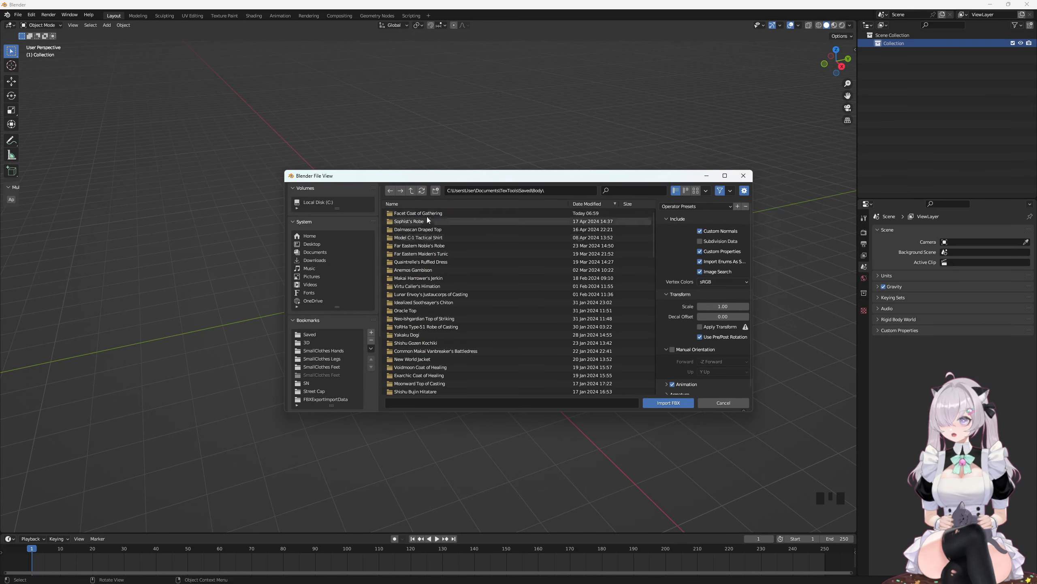
{"action": "key", "text": "alt+Tab"}
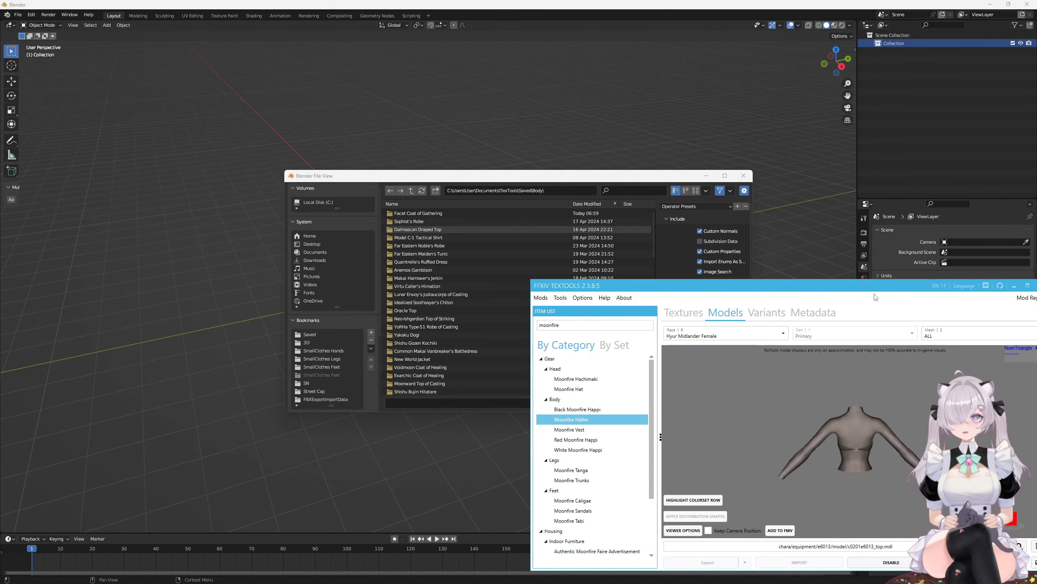
{"action": "double_click", "coordinate": [439, 213]}
{"action": "left_click", "coordinate": [426, 215]}
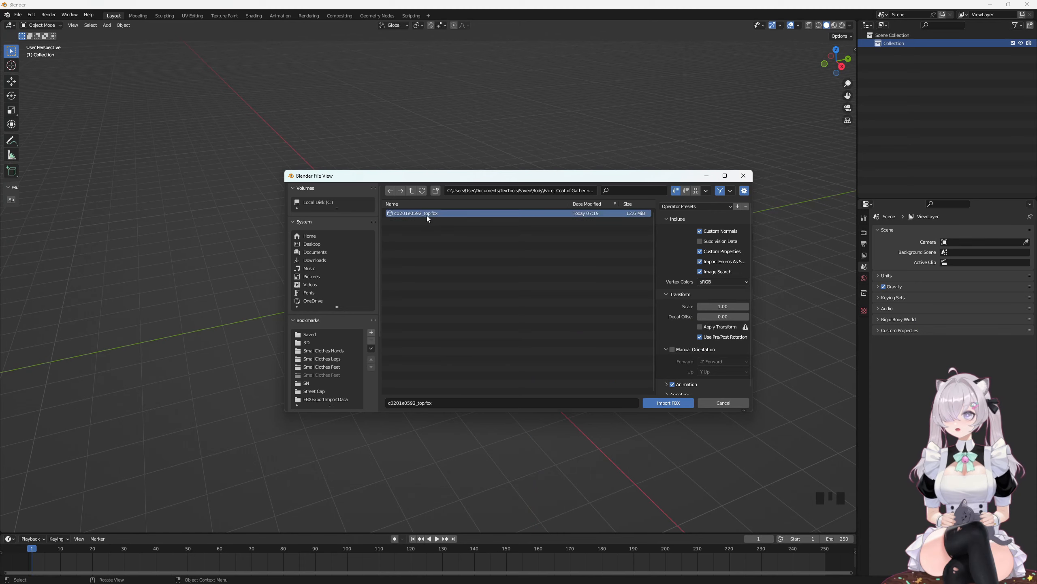
{"action": "double_click", "coordinate": [426, 216]}
{"action": "scroll", "coordinate": [466, 253], "scroll_direction": "up", "scroll_amount": 8}
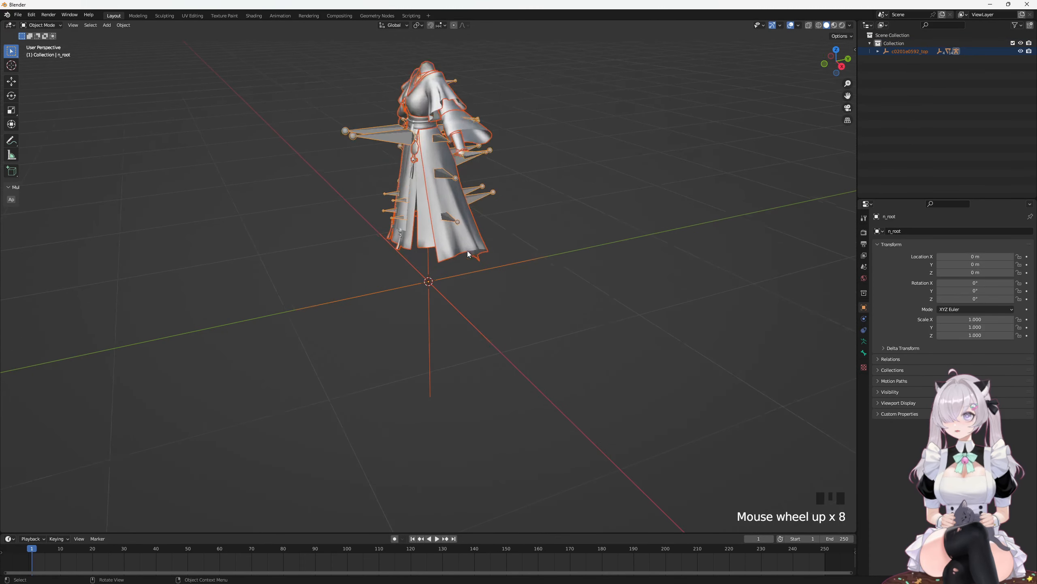
{"action": "middle_click_drag", "start_coordinate": [467, 253], "coordinate": [555, 292], "text": "shift"}
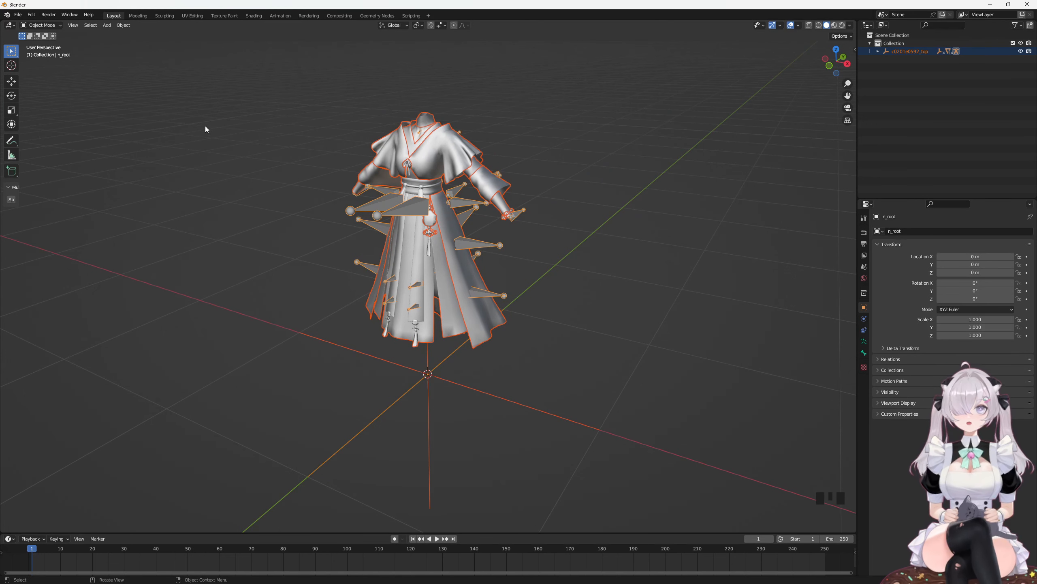
Step: Check the Quick Favorites option of the FBX import command
{"action": "left_click", "coordinate": [18, 14]}
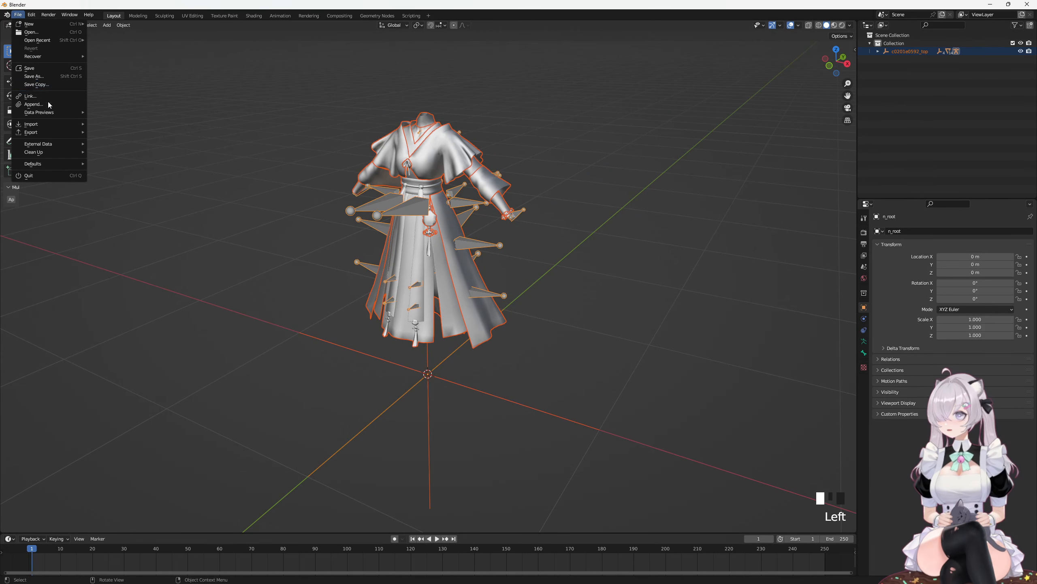
{"action": "mouse_move", "coordinate": [52, 127]}
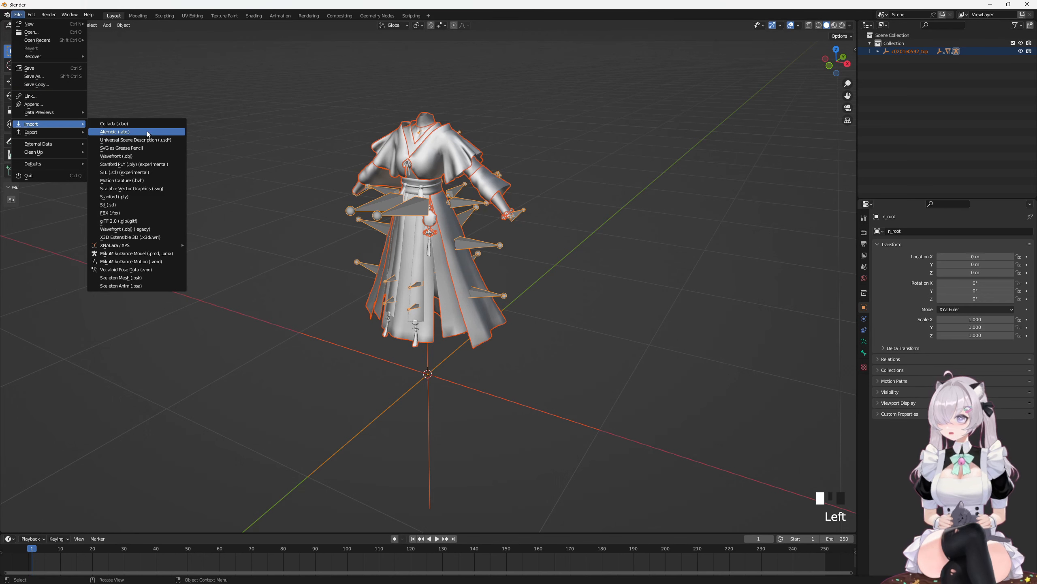
{"action": "right_click", "coordinate": [106, 215]}
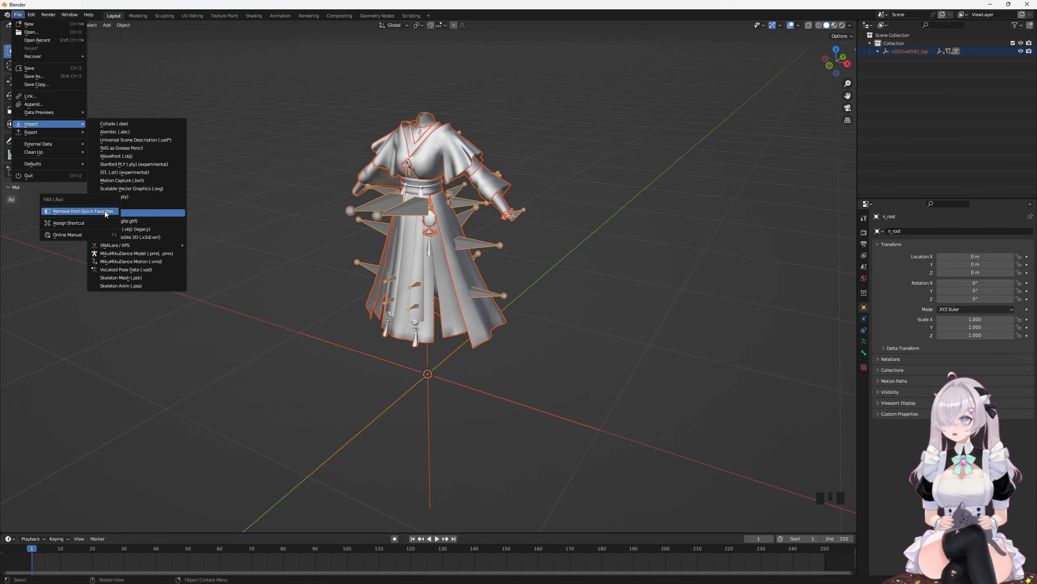
{"action": "left_click", "coordinate": [55, 214]}
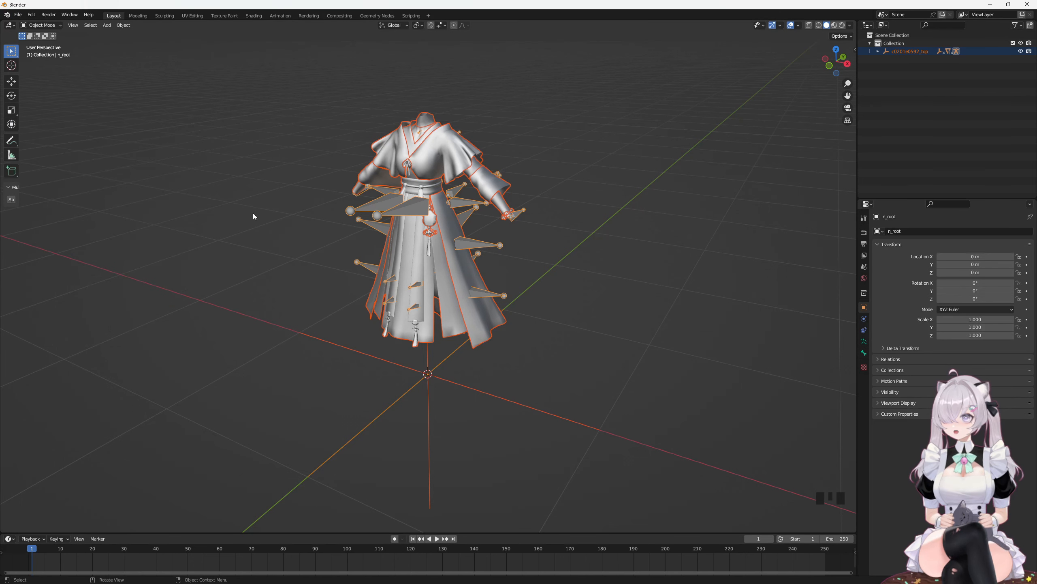
{"action": "left_click", "coordinate": [19, 15]}
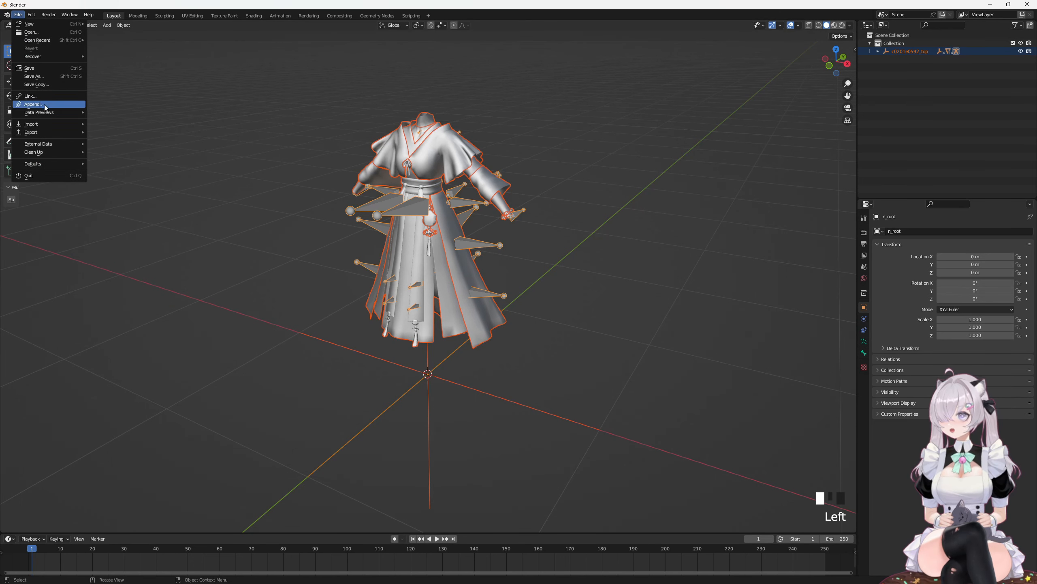
{"action": "mouse_move", "coordinate": [48, 124]}
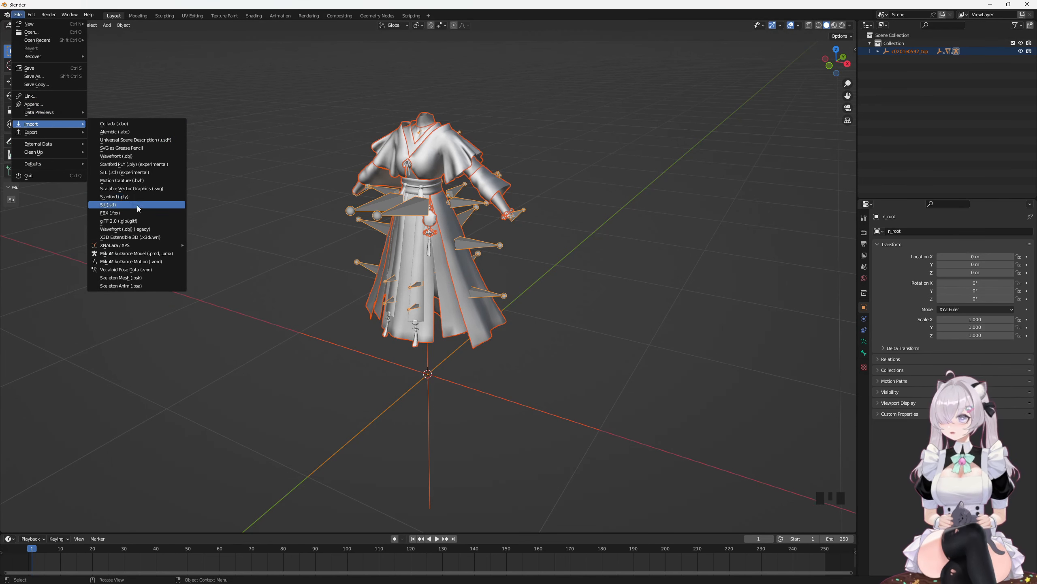
{"action": "right_click", "coordinate": [112, 213]}
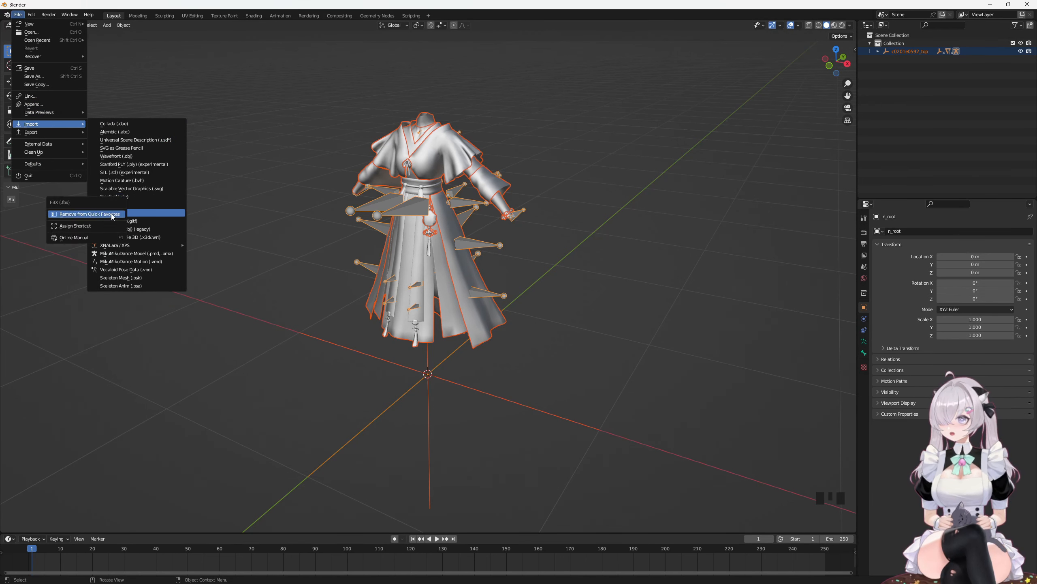
{"action": "left_click", "coordinate": [72, 216]}
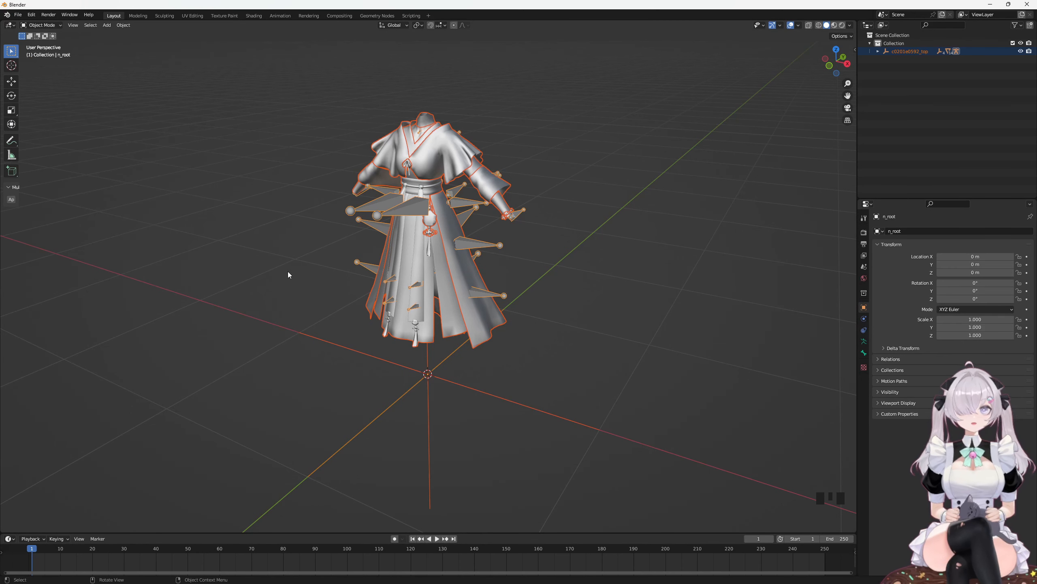
Step: Delete the imported c0201e0592_top model with everything under it, emptying the collection
{"action": "middle_click_drag", "start_coordinate": [288, 271], "coordinate": [285, 271]}
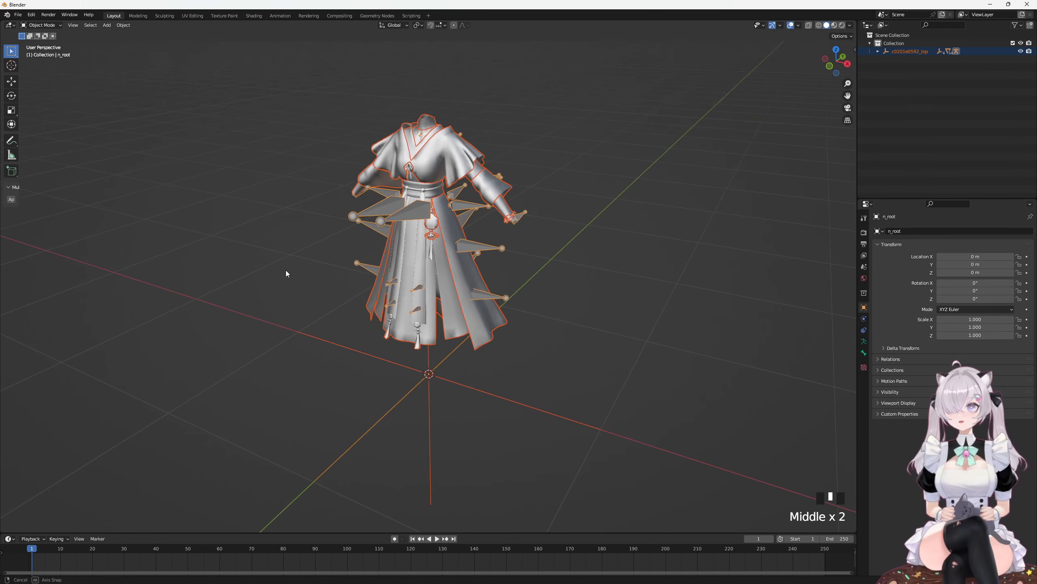
{"action": "right_click", "coordinate": [904, 51]}
{"action": "left_click", "coordinate": [892, 79]}
{"action": "left_click", "coordinate": [892, 44]}
{"action": "middle_click_drag", "start_coordinate": [488, 260], "coordinate": [481, 261]}
{"action": "middle_click_drag", "start_coordinate": [491, 221], "coordinate": [477, 227]}
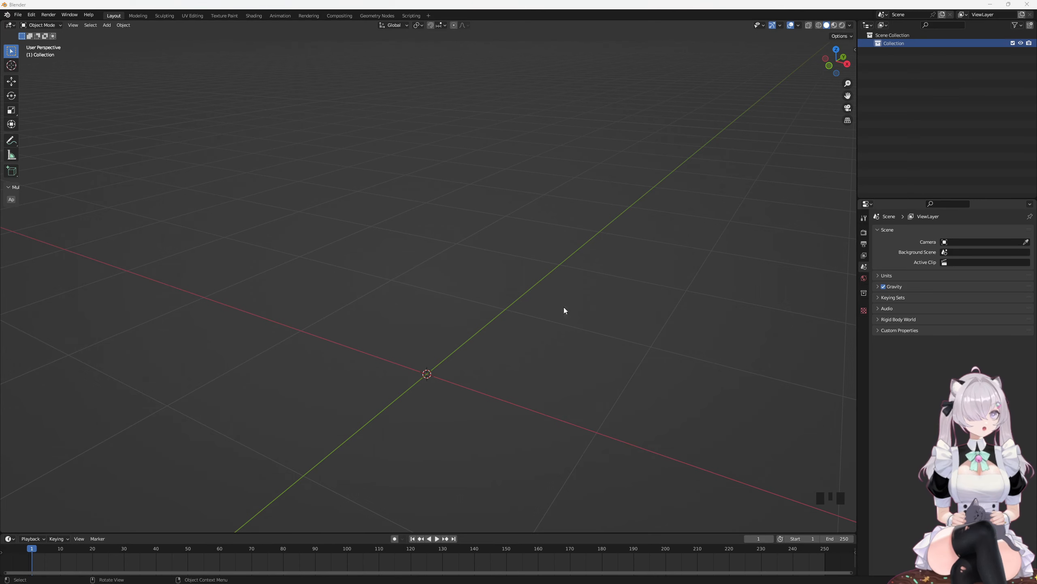
{"action": "middle_click_drag", "start_coordinate": [564, 307], "coordinate": [522, 306]}
Step: Import c0201e0592_top.fbx again, using the FBX import command stored in Quick Favorites
{"action": "key", "text": "q"}
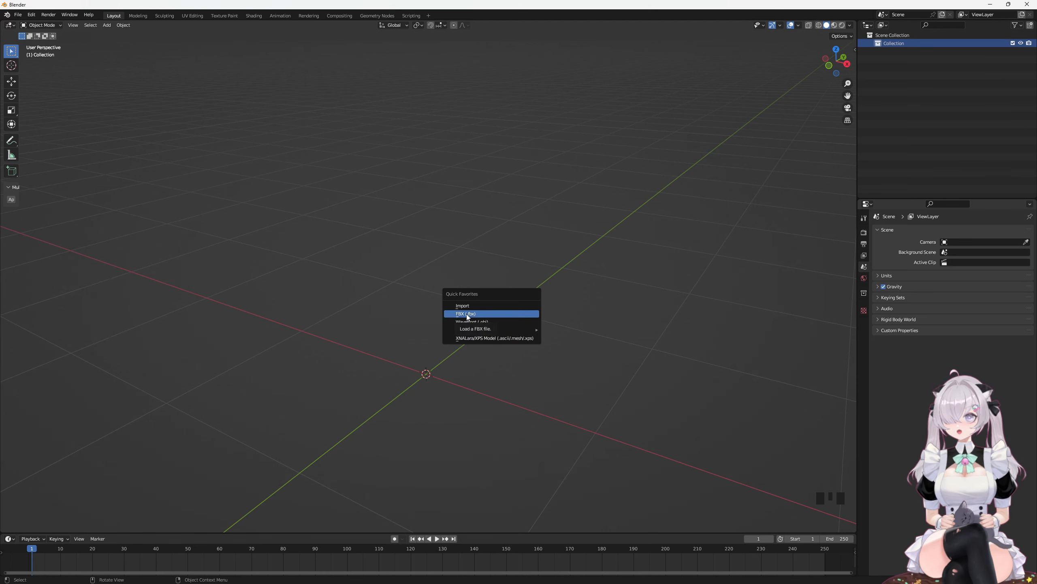
{"action": "left_click", "coordinate": [400, 280]}
{"action": "key", "text": "q"}
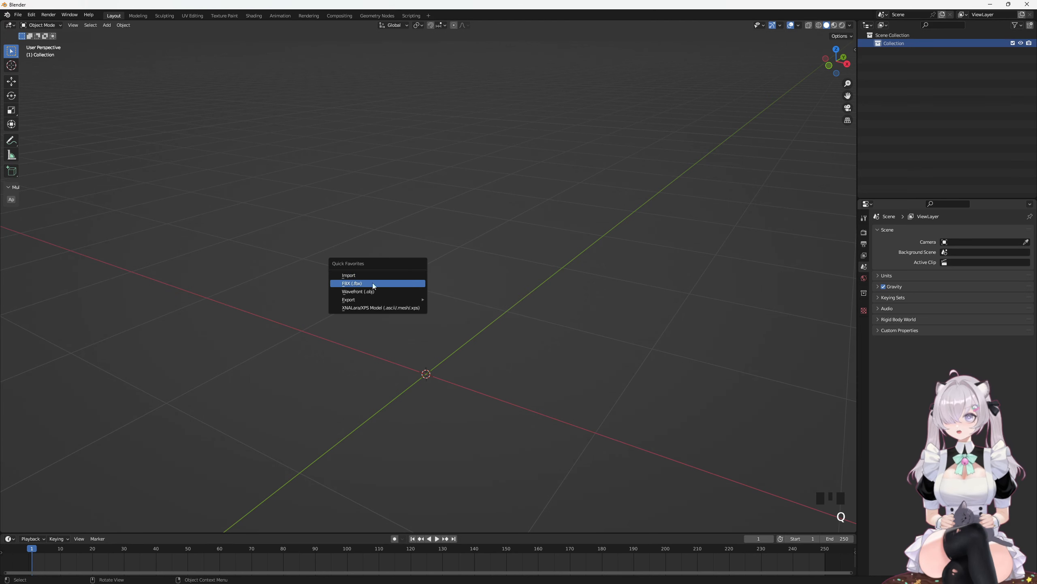
{"action": "left_click", "coordinate": [356, 284]}
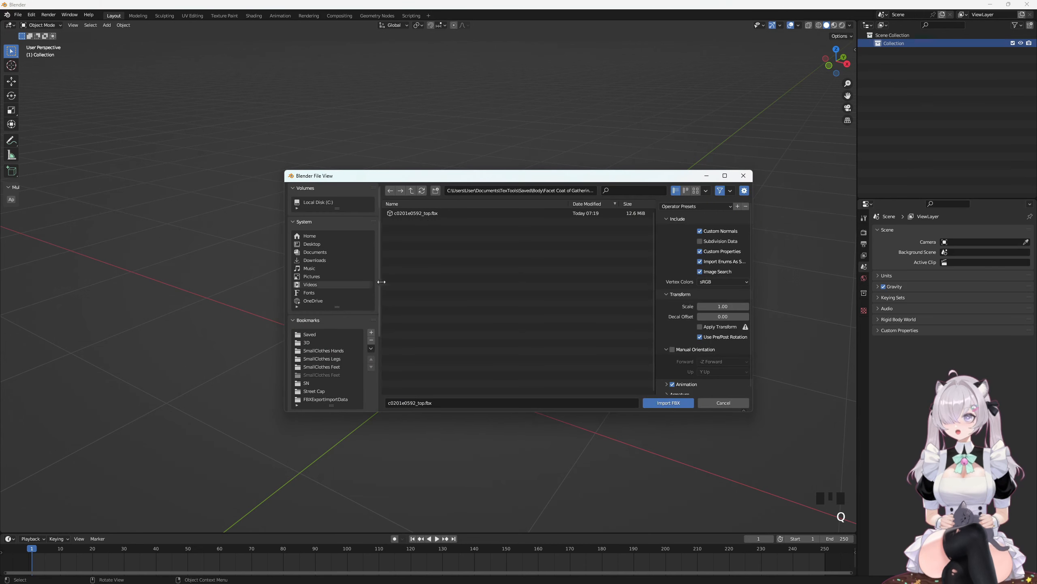
{"action": "double_click", "coordinate": [417, 215]}
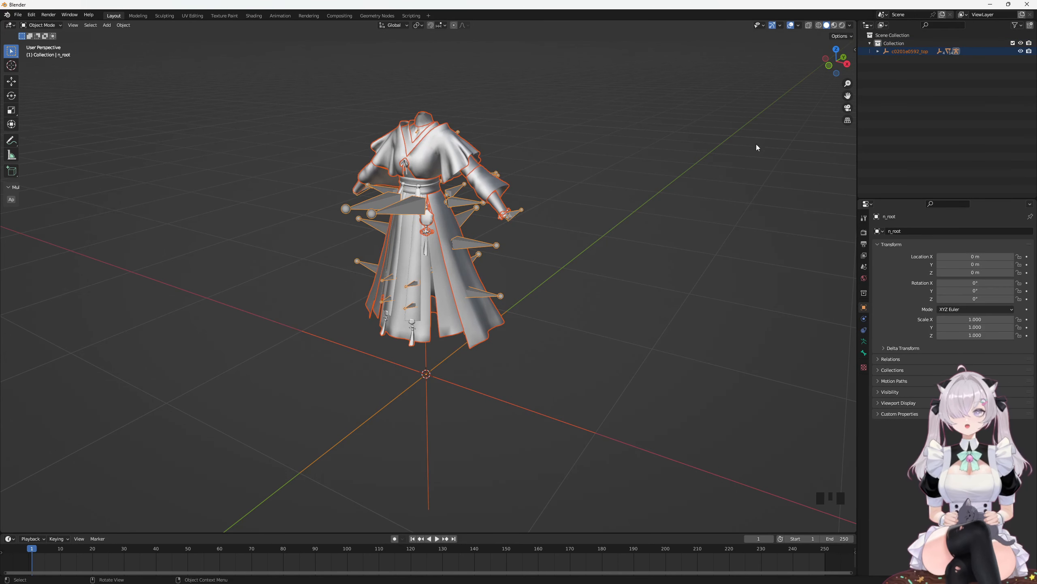
{"action": "middle_click_drag", "start_coordinate": [775, 124], "coordinate": [772, 118]}
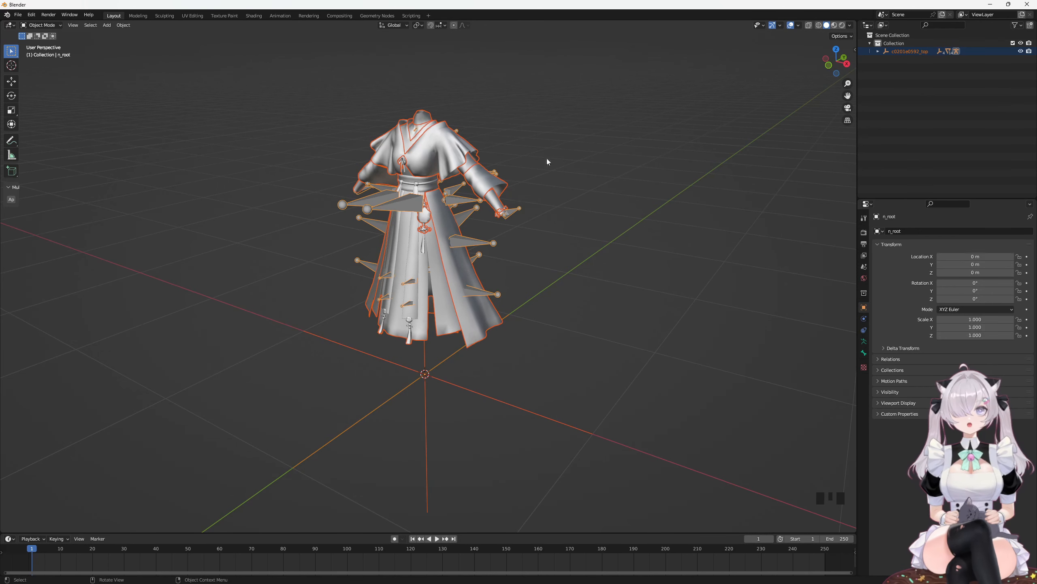
Step: Try importing KrauterSmall.fbx from the SmallClothes Body\3D folder alongside the coat, and undo that import
{"action": "middle_click_drag", "start_coordinate": [598, 178], "coordinate": [598, 177]}
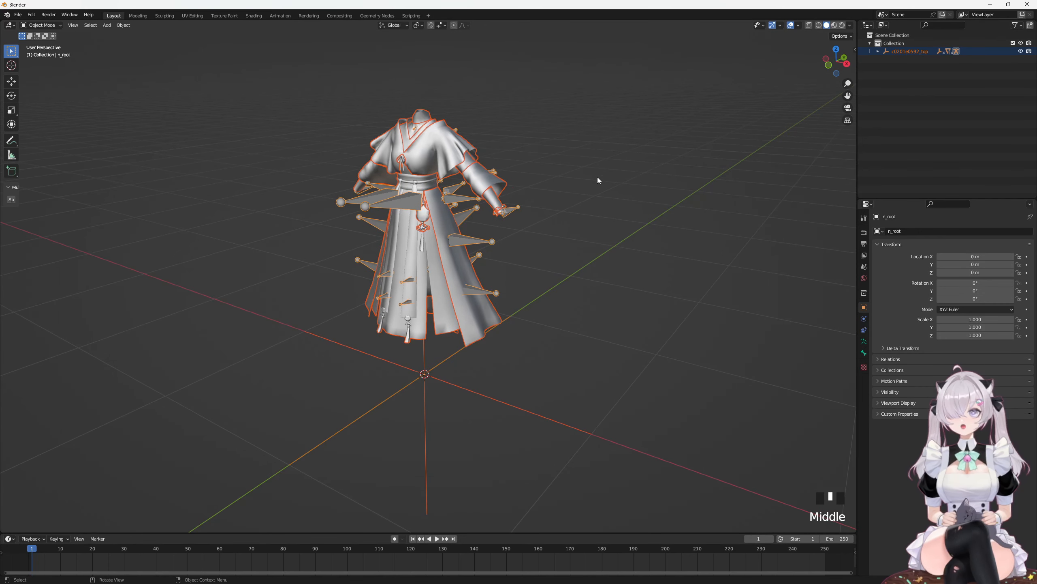
{"action": "key", "text": "q"}
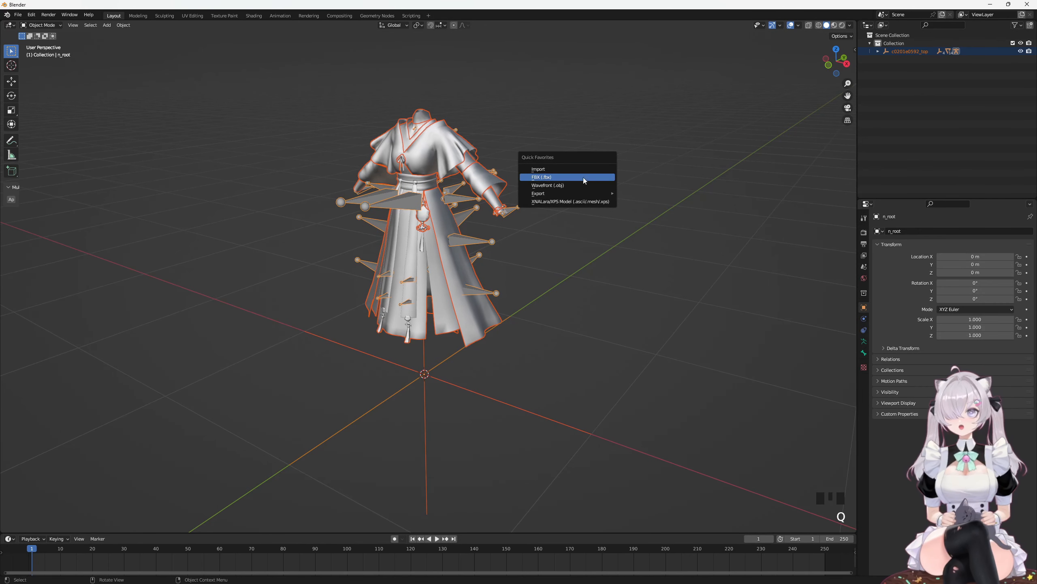
{"action": "left_click", "coordinate": [553, 179]}
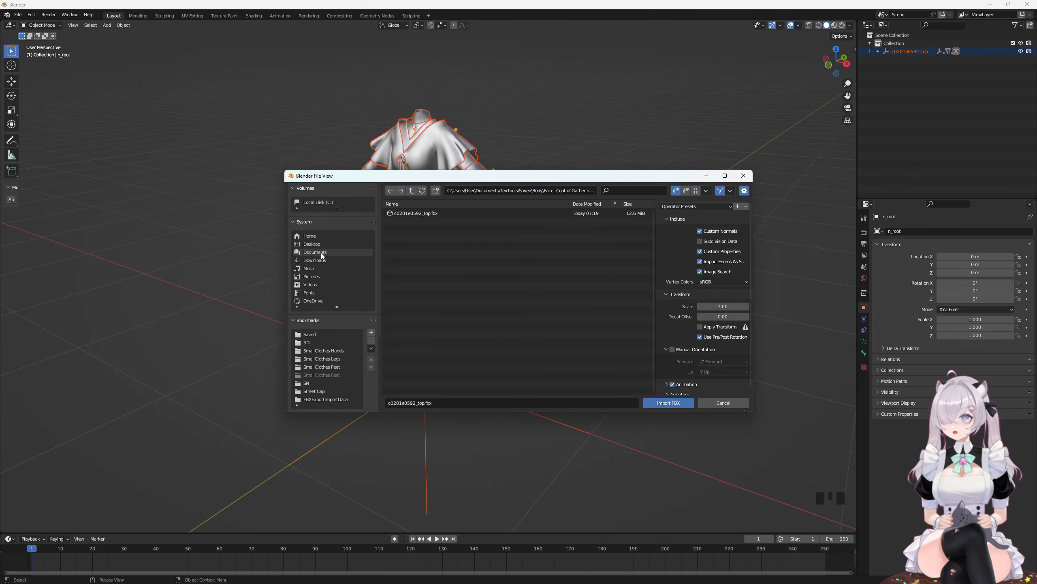
{"action": "left_click", "coordinate": [311, 342]}
{"action": "scroll", "coordinate": [454, 298], "scroll_direction": "down", "scroll_amount": 5}
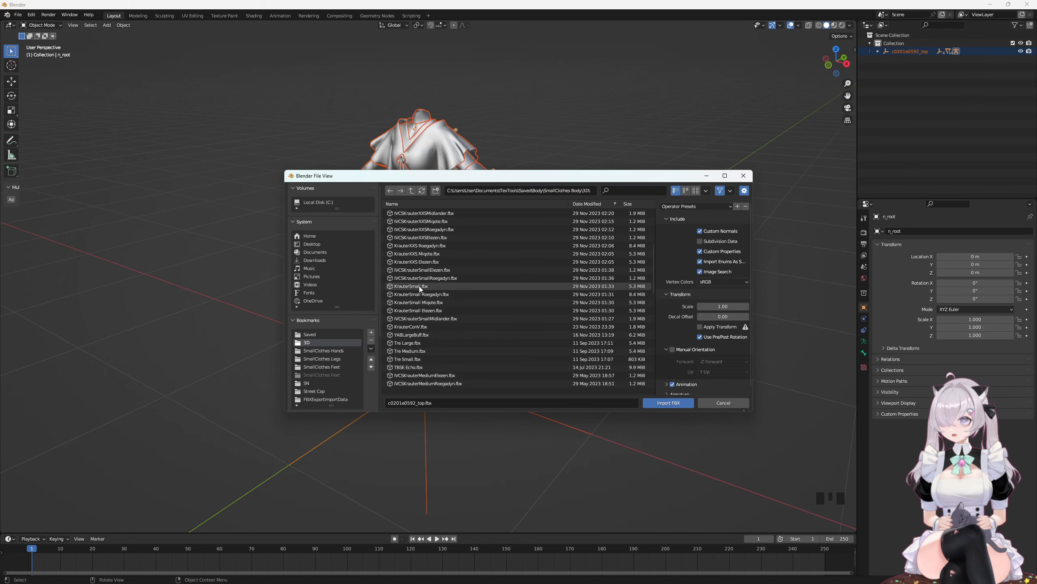
{"action": "left_click", "coordinate": [408, 286]}
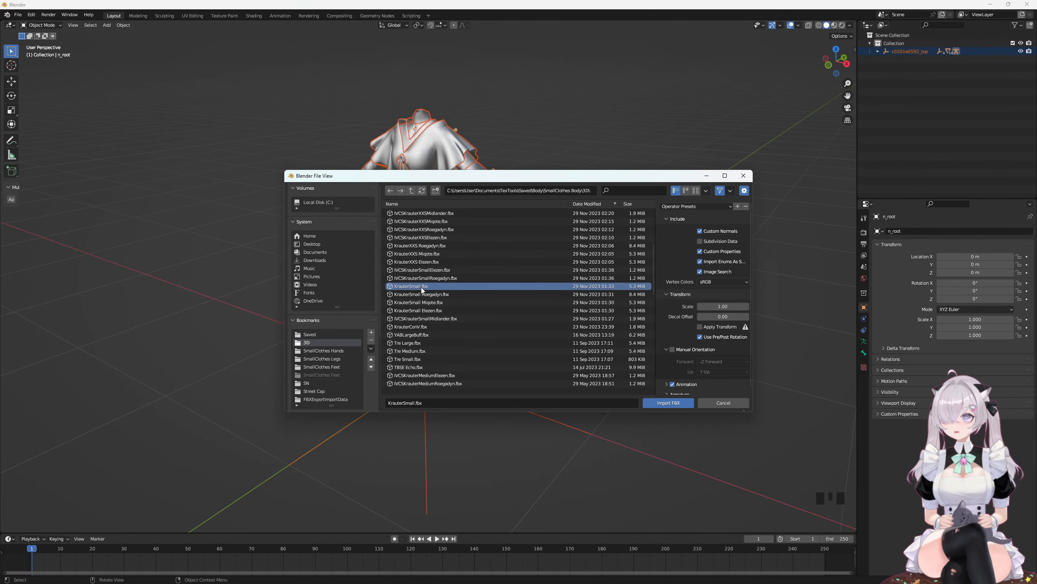
{"action": "double_click", "coordinate": [421, 288]}
{"action": "middle_click_drag", "start_coordinate": [445, 282], "coordinate": [433, 237]}
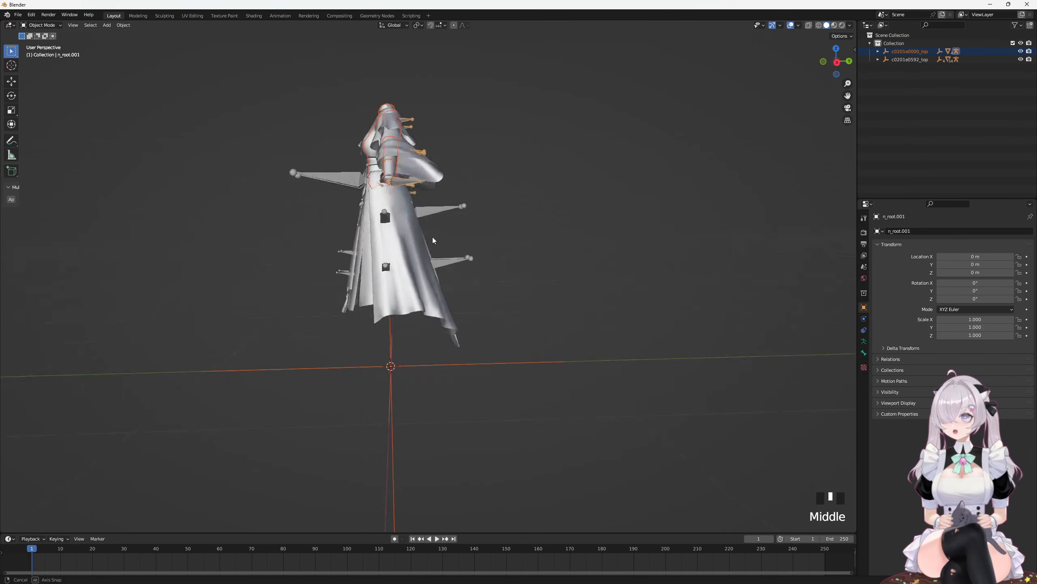
{"action": "scroll", "coordinate": [436, 231], "scroll_direction": "up", "scroll_amount": 3}
{"action": "middle_click_drag", "start_coordinate": [434, 188], "coordinate": [478, 334]}
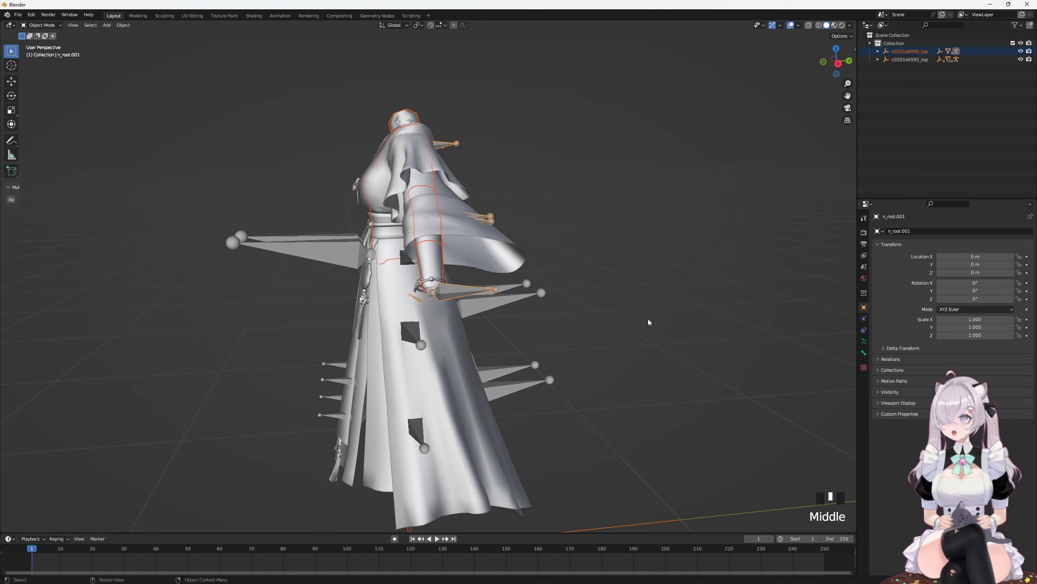
{"action": "key", "text": "ctrl+z"}
Step: Import the body model Tre Medium.fbx from the SmallClothes Body\3D folder alongside the coat
{"action": "key", "text": "q"}
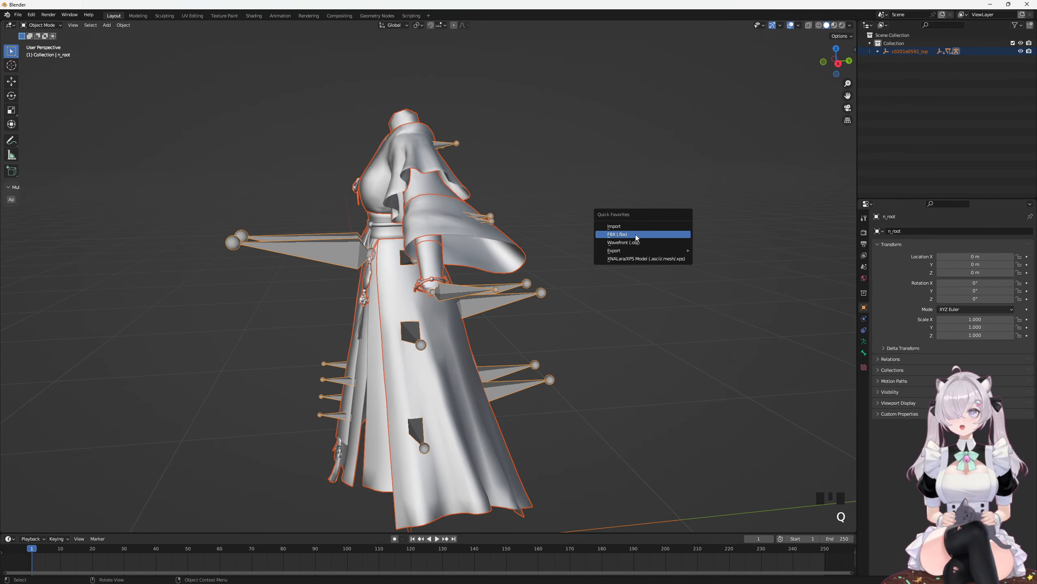
{"action": "left_click", "coordinate": [636, 234]}
{"action": "scroll", "coordinate": [462, 307], "scroll_direction": "down", "scroll_amount": 3}
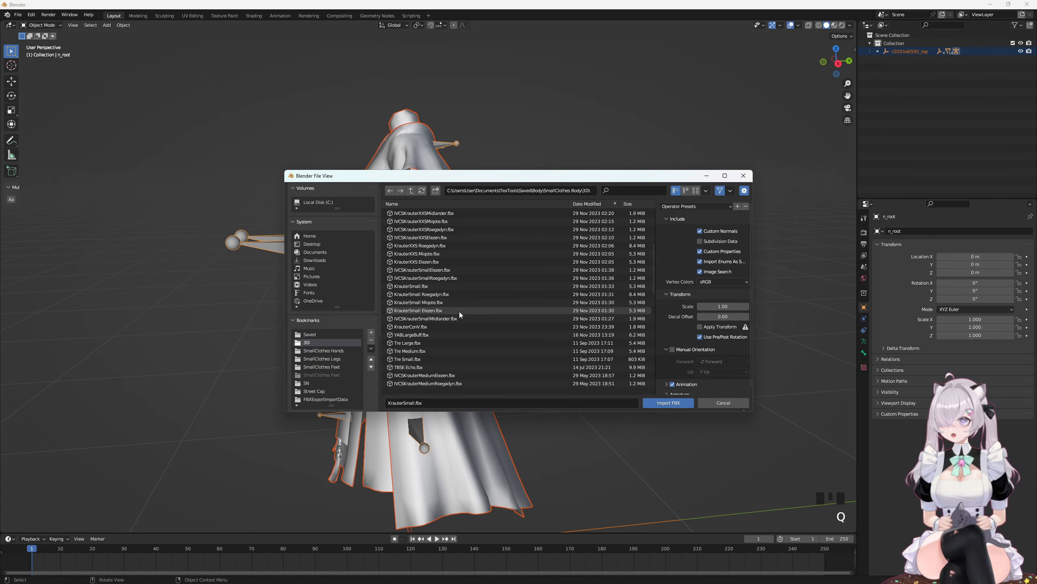
{"action": "scroll", "coordinate": [442, 319], "scroll_direction": "down", "scroll_amount": 2}
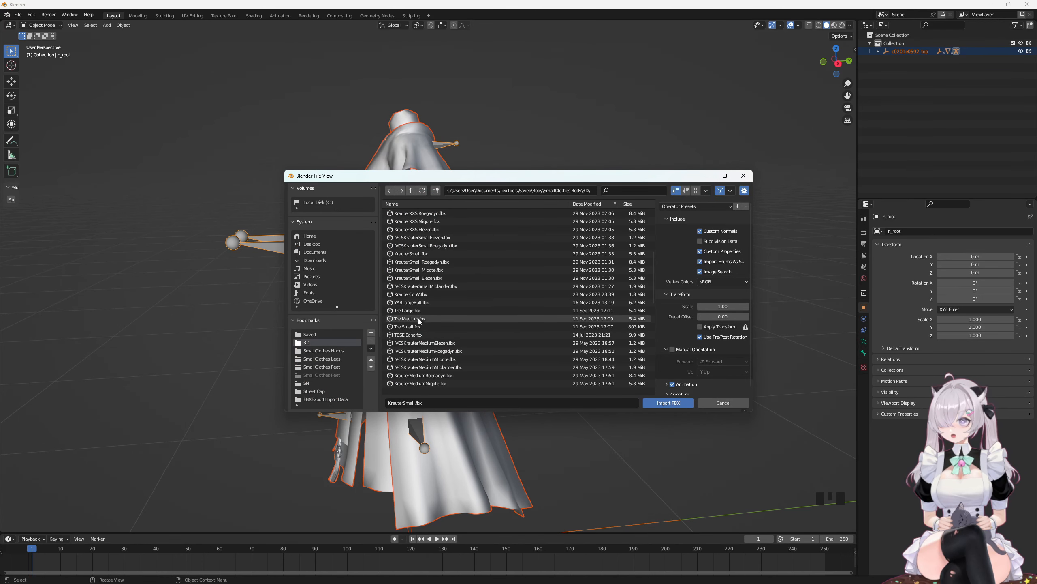
{"action": "double_click", "coordinate": [419, 323]}
{"action": "middle_click_drag", "start_coordinate": [452, 307], "coordinate": [433, 196]}
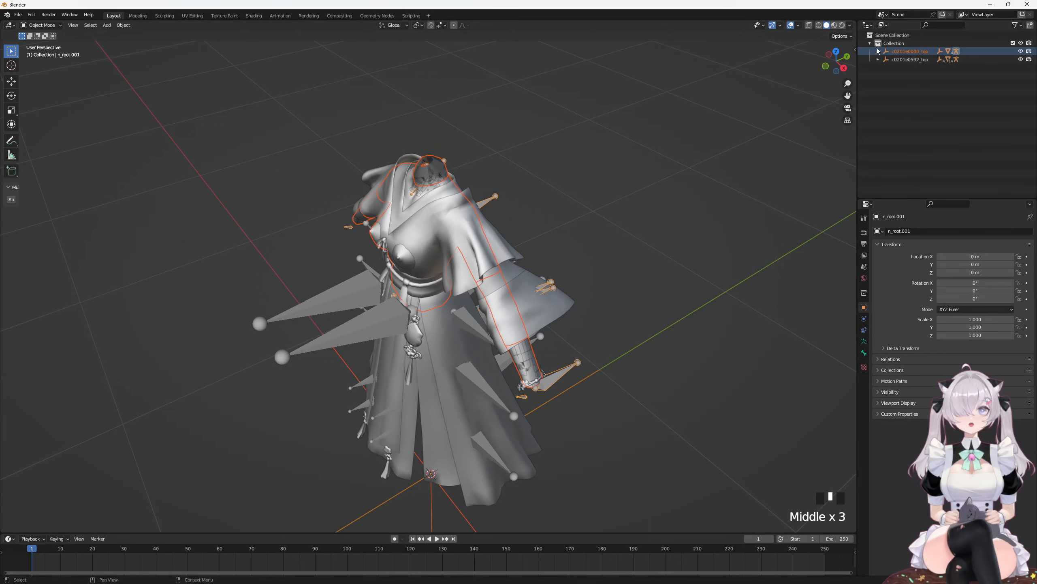
{"action": "left_click", "coordinate": [879, 51]}
{"action": "left_click", "coordinate": [879, 51]}
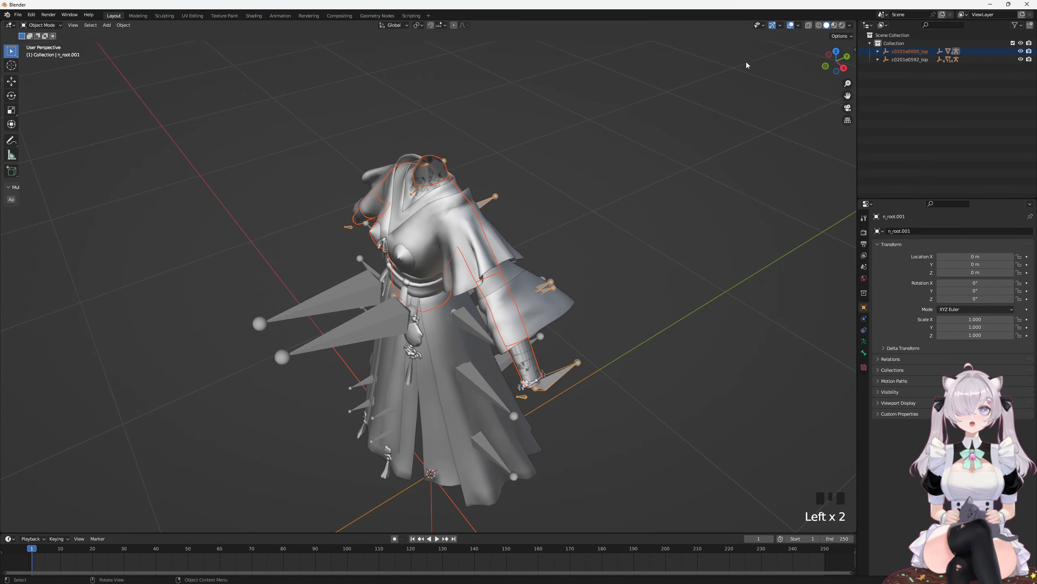
{"action": "middle_click_drag", "start_coordinate": [746, 62], "coordinate": [507, 101]}
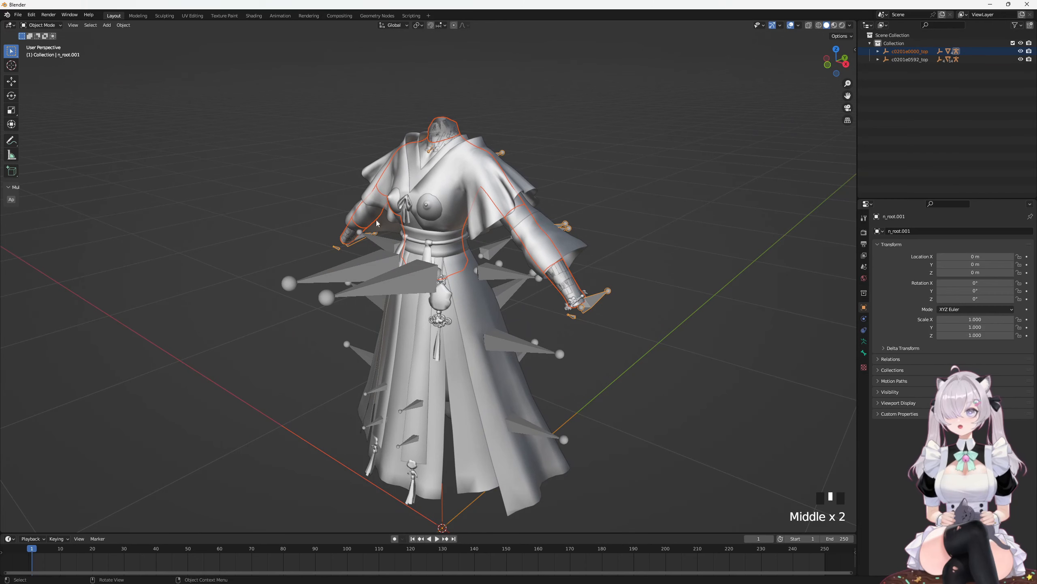
{"action": "middle_click_drag", "start_coordinate": [376, 223], "coordinate": [416, 145]}
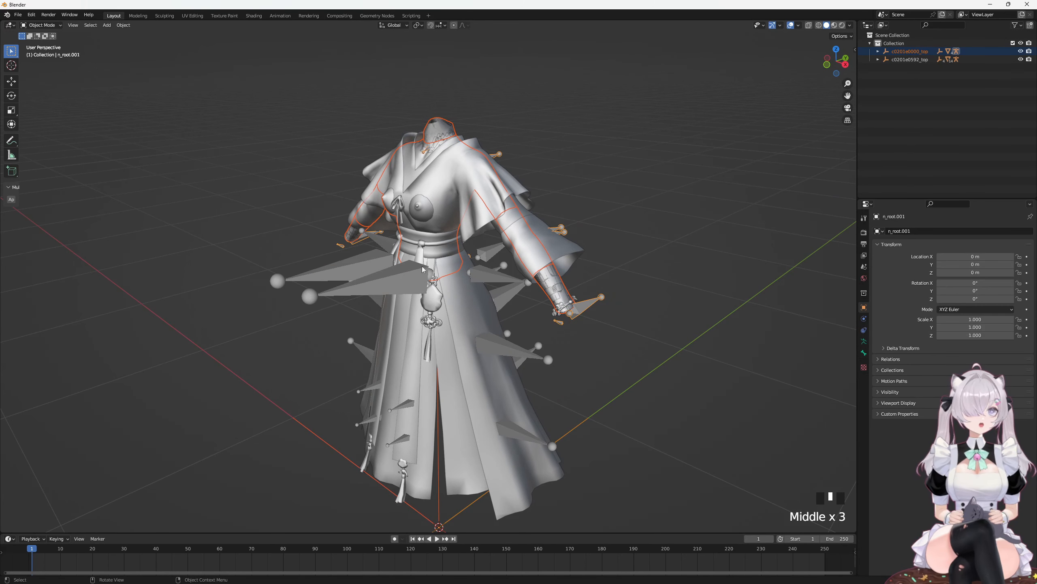
Step: Expand the c0201e0000_top hierarchy down to its mesh parts and the c0201e0592_top hierarchy down to its groups
{"action": "left_click", "coordinate": [909, 51]}
{"action": "left_click", "coordinate": [878, 52]}
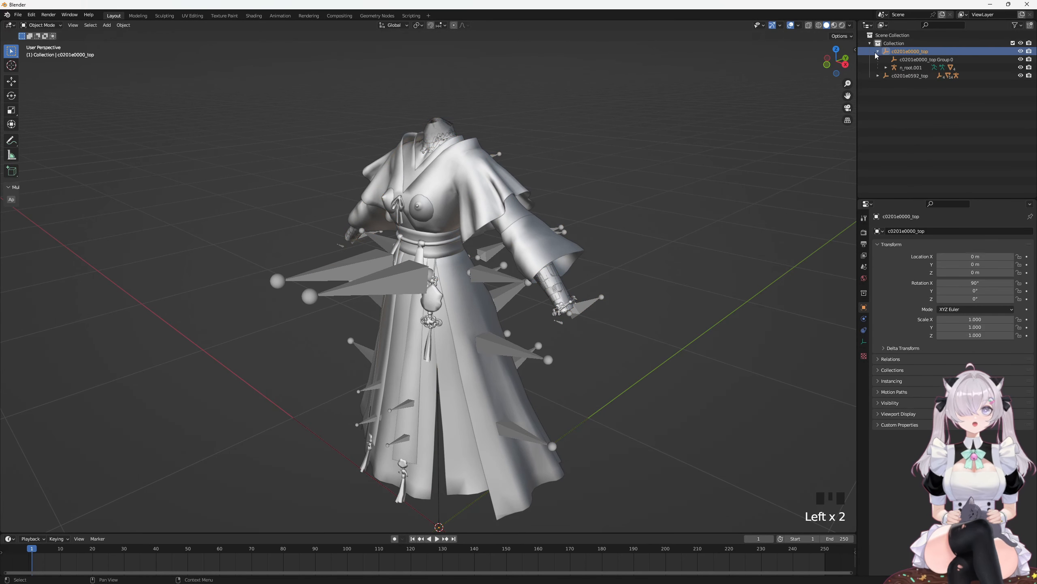
{"action": "left_click", "coordinate": [886, 67]}
{"action": "left_click", "coordinate": [878, 124]}
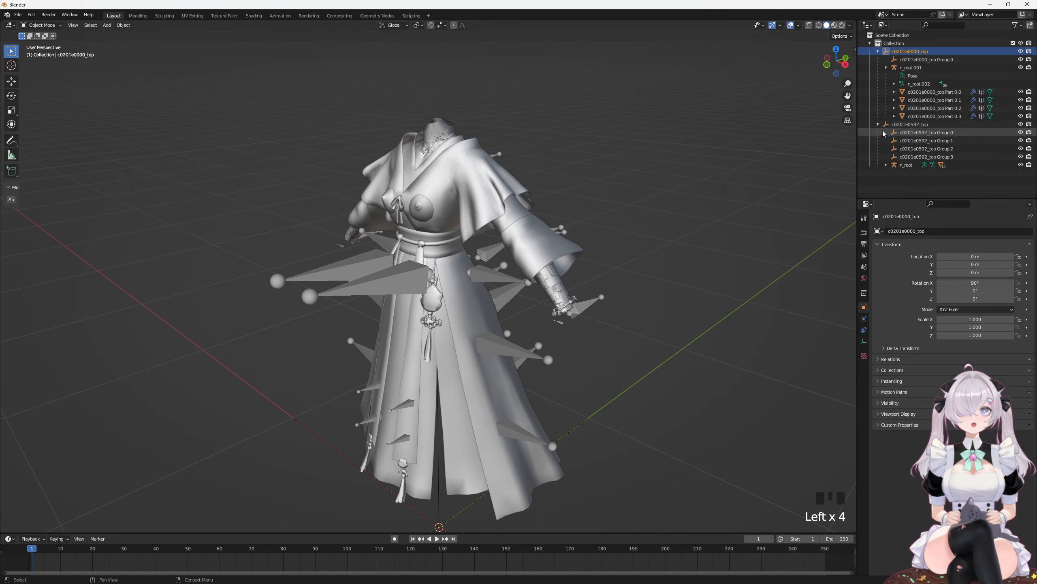
{"action": "middle_click_drag", "start_coordinate": [781, 151], "coordinate": [779, 154]}
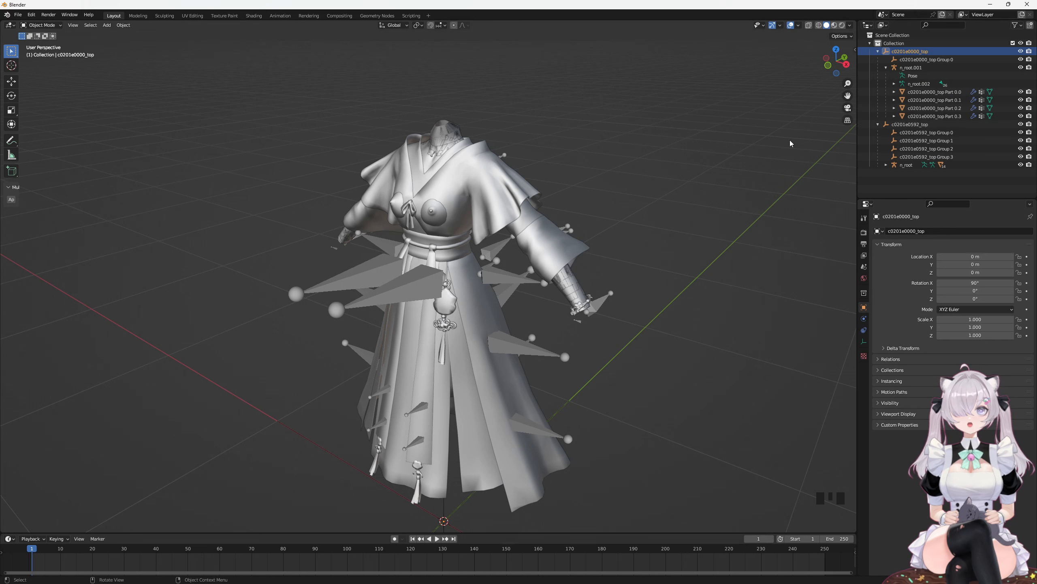
Step: Try deleting Group 0 of c0201e0000_top and Groups 0 to 3 of c0201e0592_top, and undo the deletions
{"action": "left_click", "coordinate": [944, 59]}
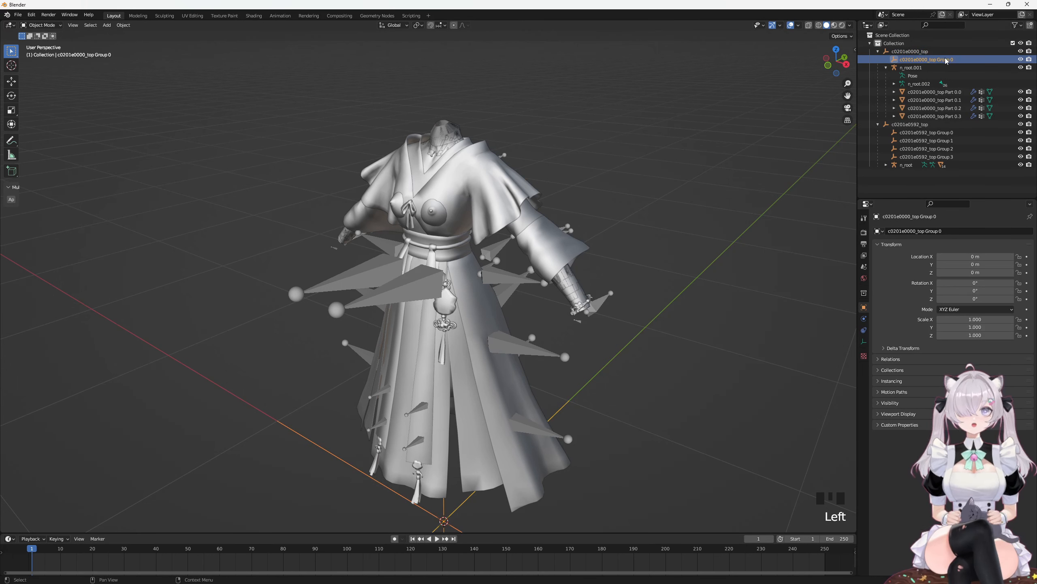
{"action": "key", "text": "x"}
{"action": "left_click", "coordinate": [950, 123]}
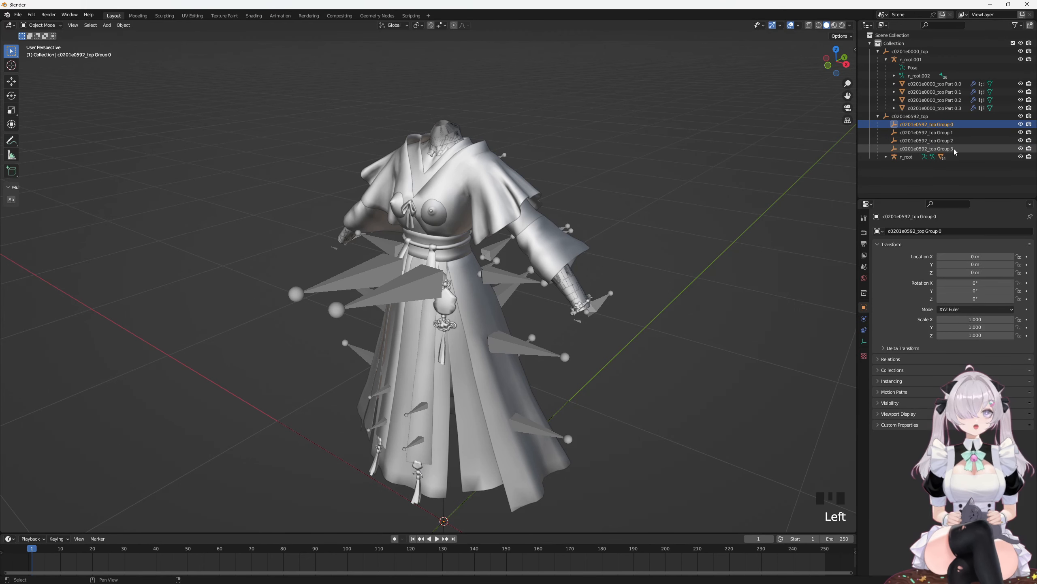
{"action": "key", "text": "x"}
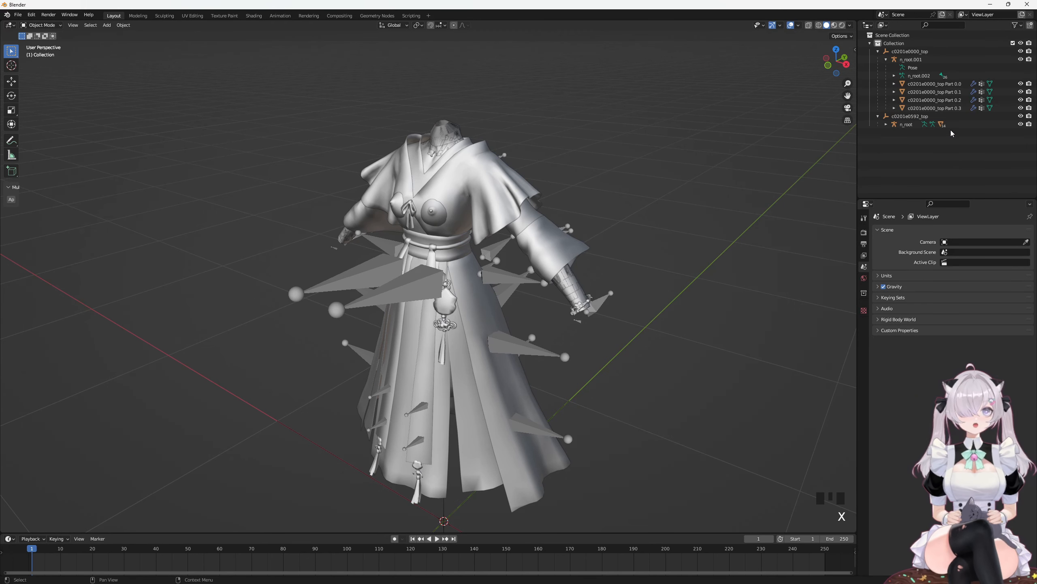
{"action": "key", "text": "ctrl+z"}
{"action": "key", "text": "ctrl+z"}
{"action": "key", "text": "ctrl+z"}
{"action": "key", "text": "ctrl+z"}
{"action": "key", "text": "ctrl+z"}
{"action": "key", "text": "ctrl+z"}
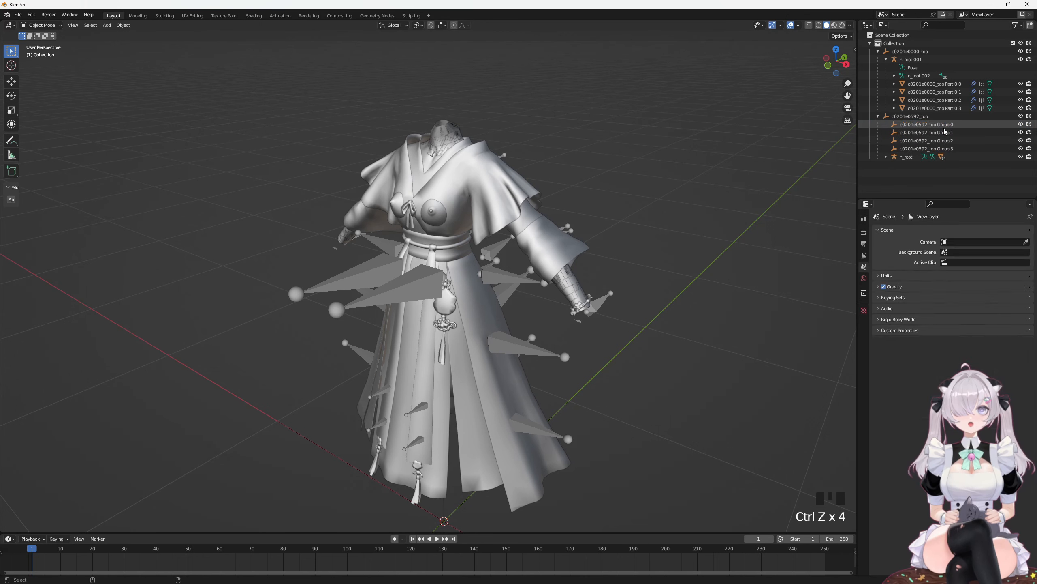
Step: Delete the four empty group objects, Group 0 to Group 3, under c0201e0592_top
{"action": "left_click", "coordinate": [731, 118]}
{"action": "left_click", "coordinate": [935, 60]}
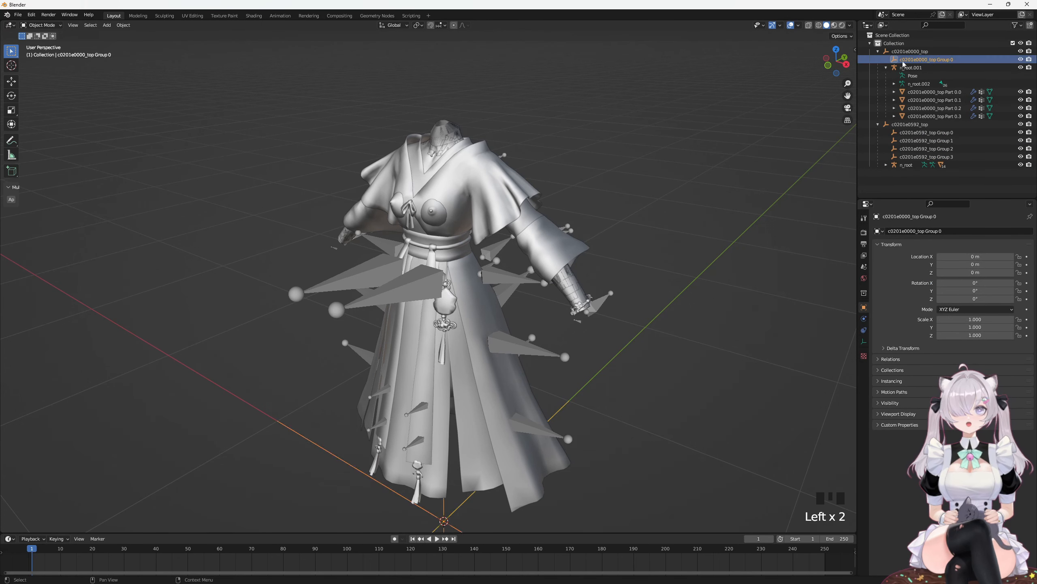
{"action": "left_click", "coordinate": [940, 132]}
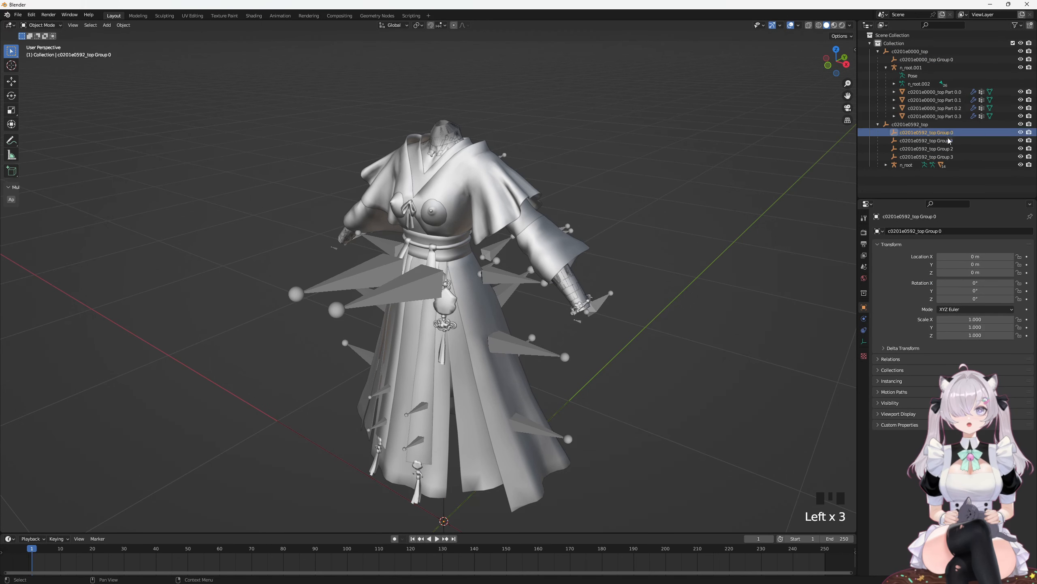
{"action": "left_click", "coordinate": [941, 141]}
{"action": "left_click", "coordinate": [944, 148]}
{"action": "left_click", "coordinate": [948, 157]}
{"action": "left_click", "coordinate": [936, 132]}
{"action": "left_click", "coordinate": [936, 156], "text": "shift"}
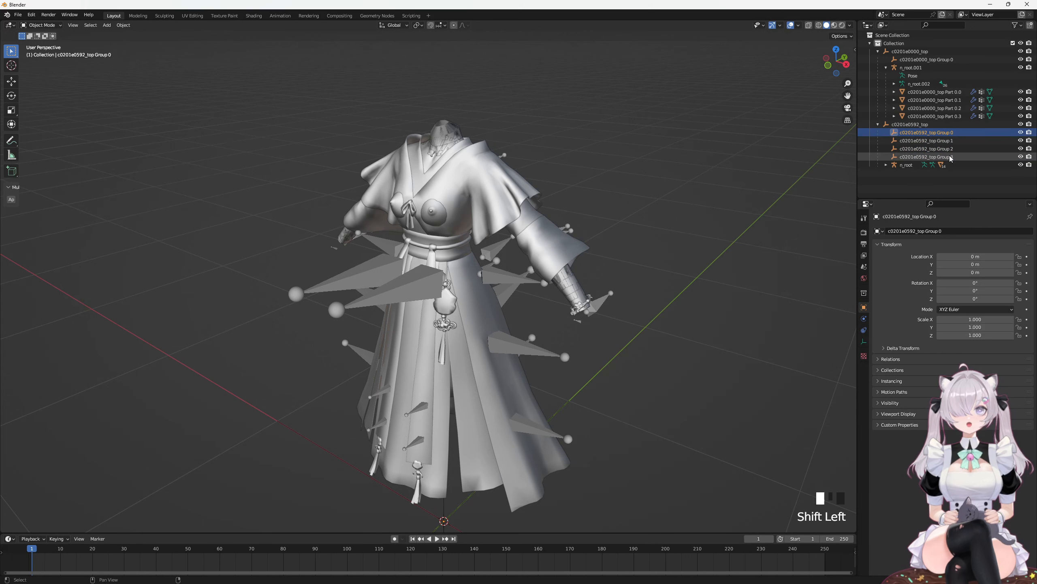
{"action": "key", "text": "x"}
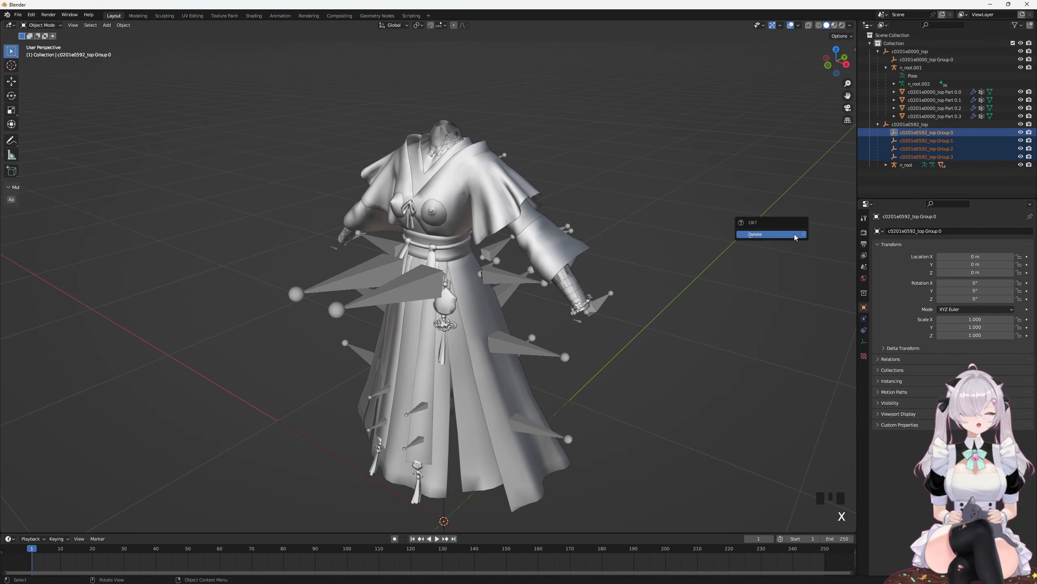
{"action": "left_click", "coordinate": [794, 234]}
Step: Delete the empty Group 0 object under c0201e0000_top
{"action": "left_click", "coordinate": [936, 61]}
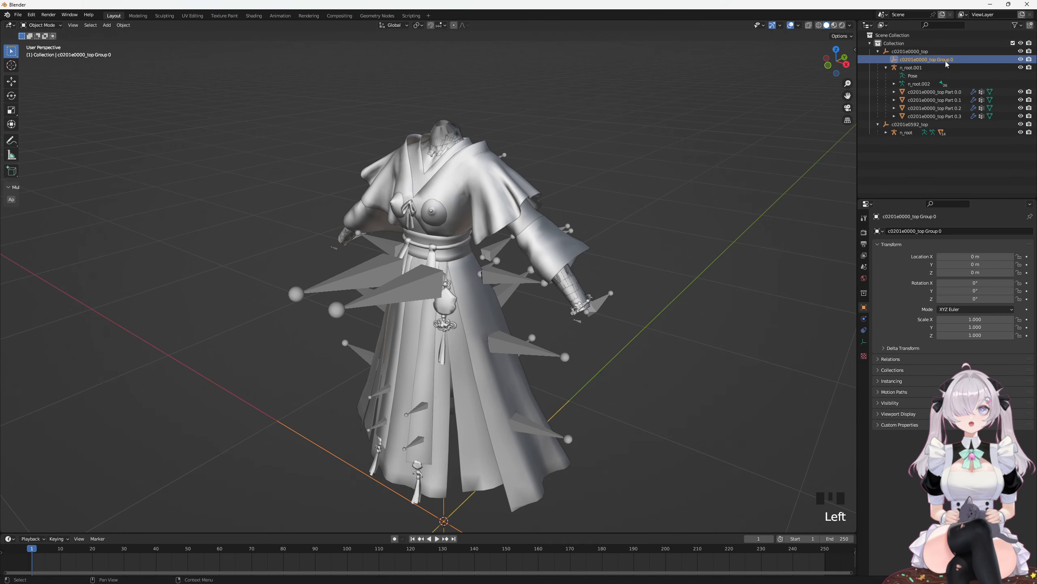
{"action": "key", "text": "x"}
{"action": "left_click", "coordinate": [782, 145]}
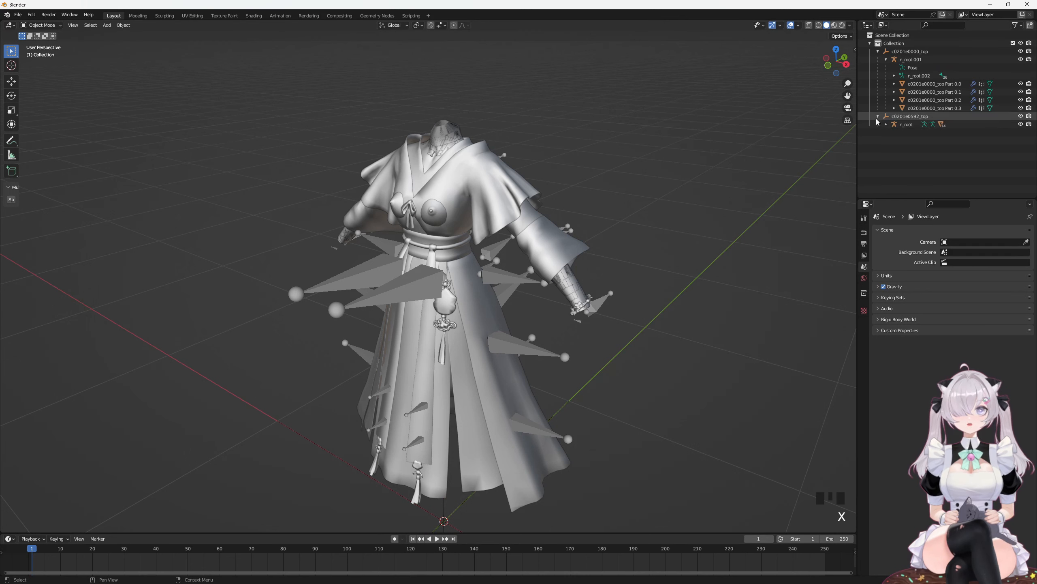
Step: Expand the coat's n_root armature and examine both models' armatures and the body's Part 0.0 mesh
{"action": "left_click", "coordinate": [887, 124]}
{"action": "left_click", "coordinate": [911, 60]}
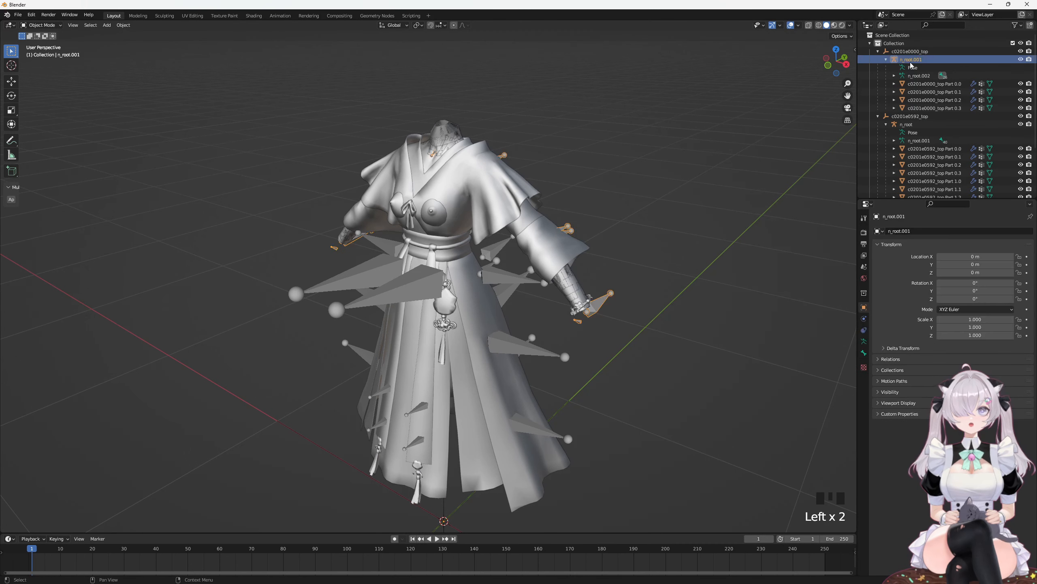
{"action": "left_click", "coordinate": [912, 125]}
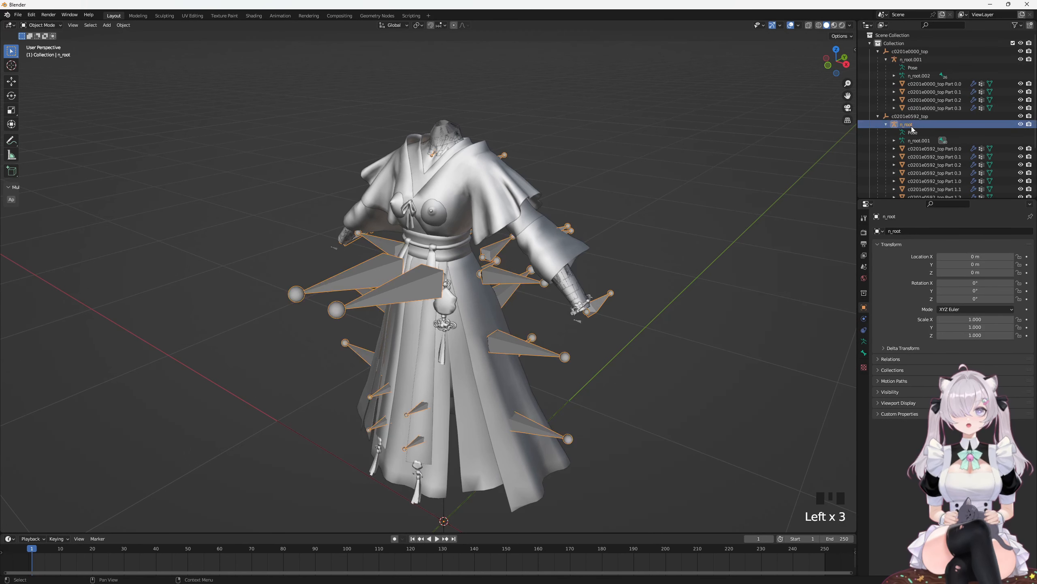
{"action": "left_click", "coordinate": [913, 61]}
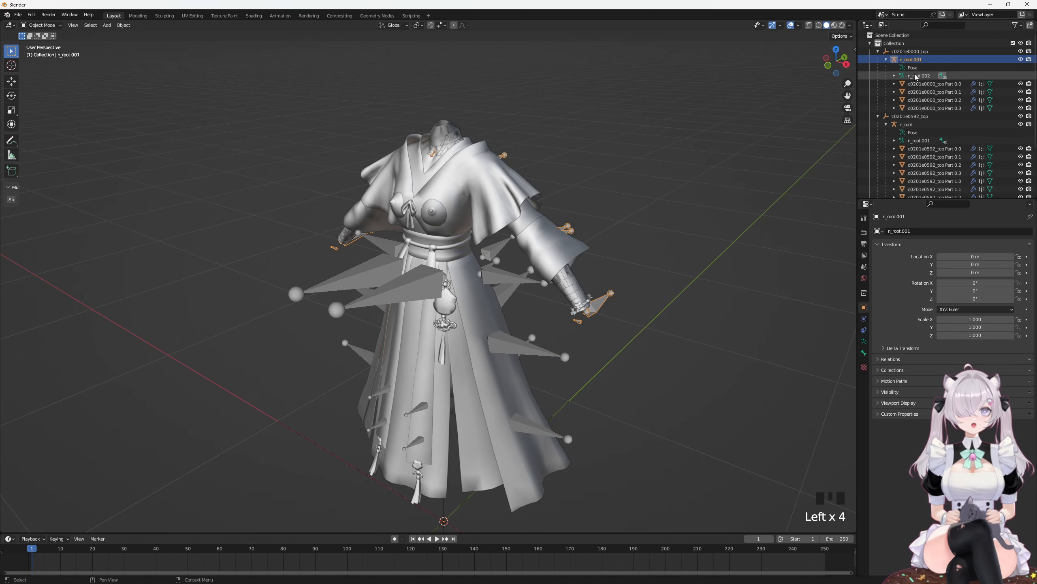
{"action": "left_click", "coordinate": [922, 125]}
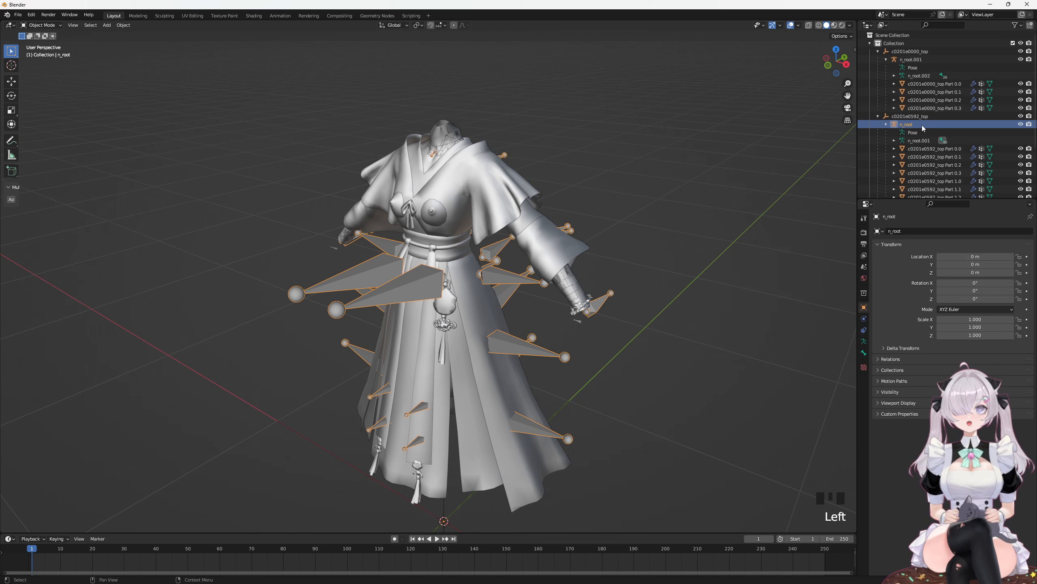
{"action": "left_click", "coordinate": [915, 60]}
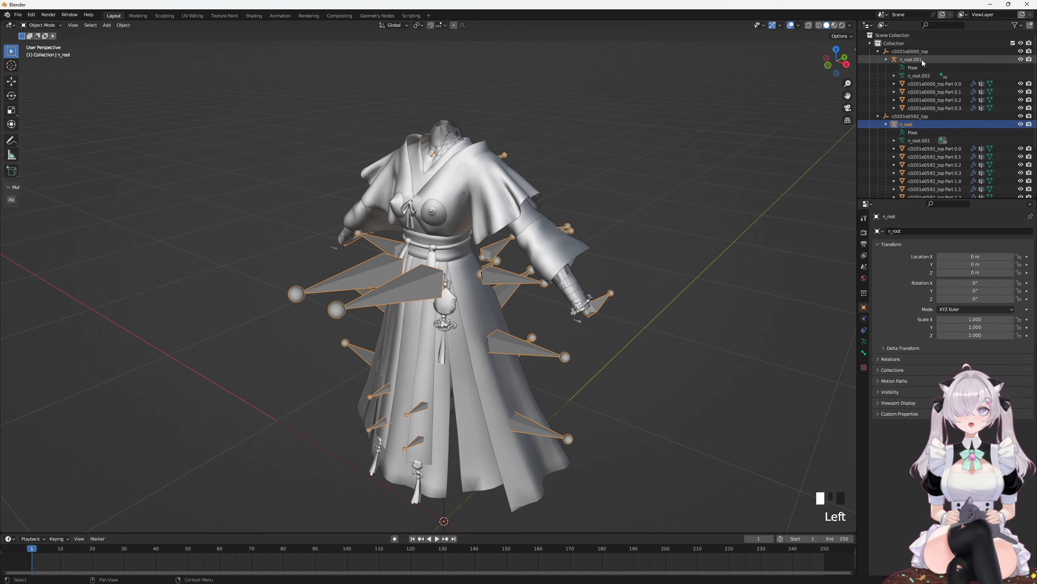
{"action": "left_click", "coordinate": [890, 53]}
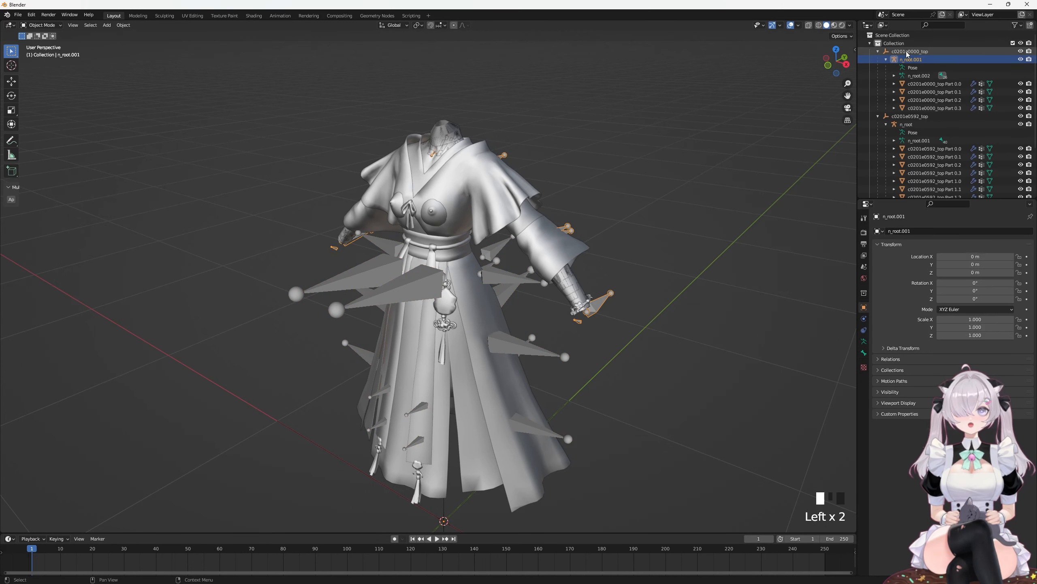
{"action": "left_click", "coordinate": [909, 60]}
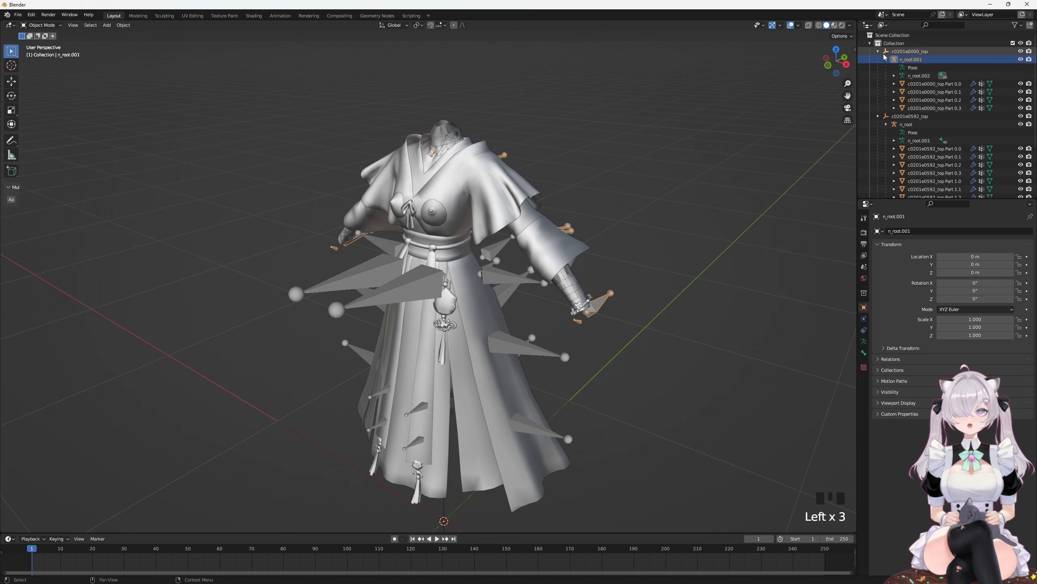
{"action": "left_click", "coordinate": [938, 84]}
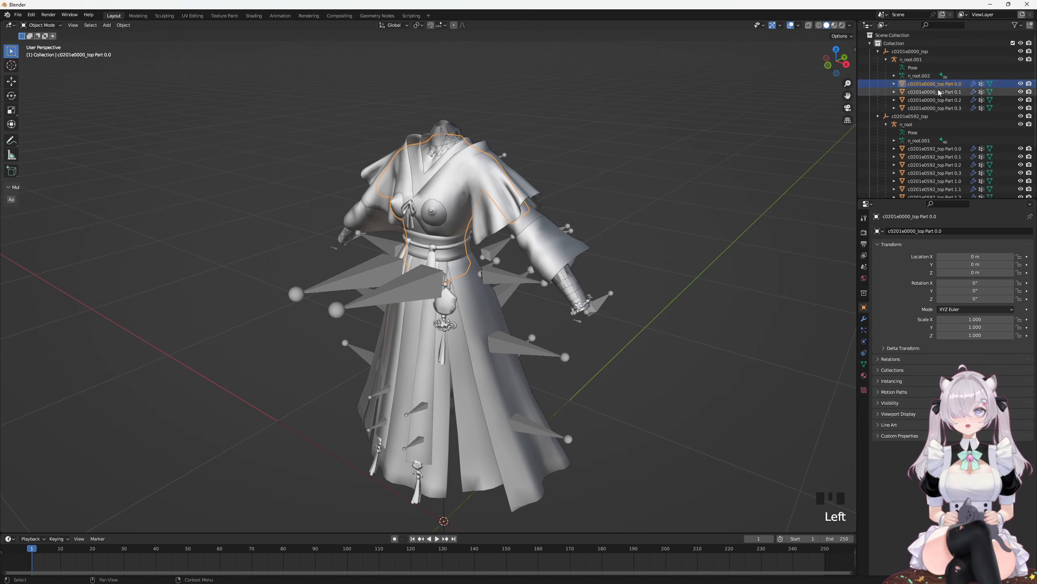
Step: Examine the body meshes Part 0.0 to Part 0.3 of c0201e0000_top one after another
{"action": "left_click", "coordinate": [939, 92]}
{"action": "left_click", "coordinate": [941, 100]}
{"action": "left_click", "coordinate": [944, 107]}
{"action": "left_click", "coordinate": [903, 86]}
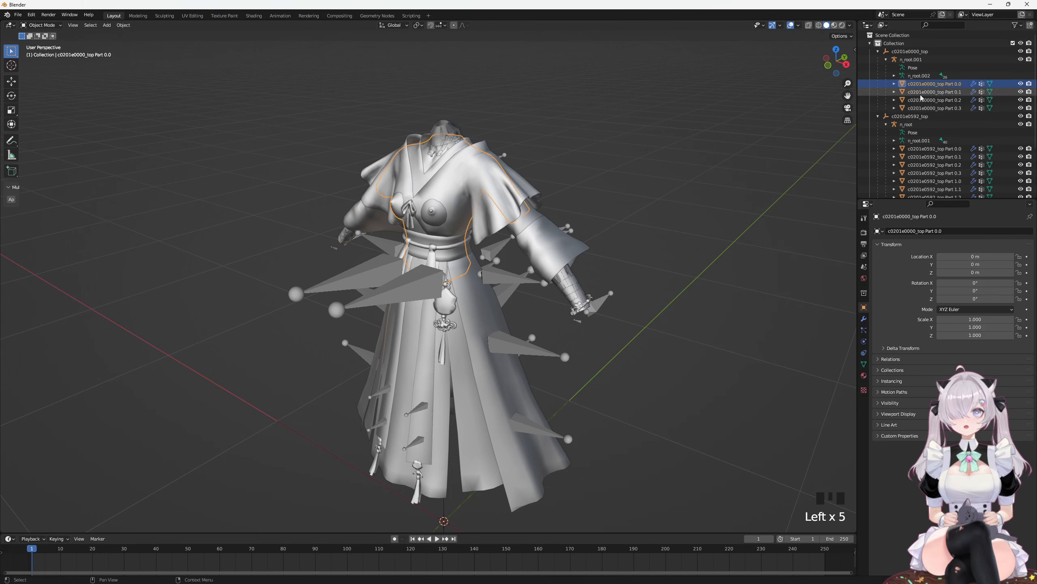
{"action": "left_click", "coordinate": [922, 93]}
{"action": "left_click", "coordinate": [928, 101]}
{"action": "left_click", "coordinate": [932, 107]}
{"action": "left_click", "coordinate": [934, 108]}
{"action": "middle_click_drag", "start_coordinate": [718, 132], "coordinate": [747, 135]}
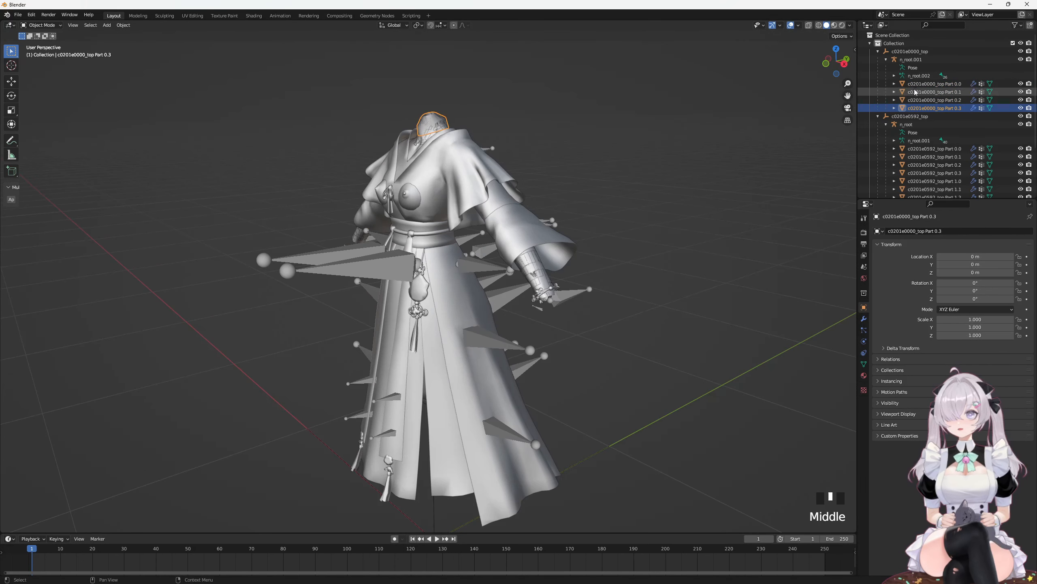
Step: Examine the coat meshes of c0201e0592_top from Part 0.0 to Part 3.0, especially which areas Parts 0.0 to 0.3 cover
{"action": "left_click", "coordinate": [942, 150]}
{"action": "scroll", "coordinate": [940, 155], "scroll_direction": "down", "scroll_amount": 4}
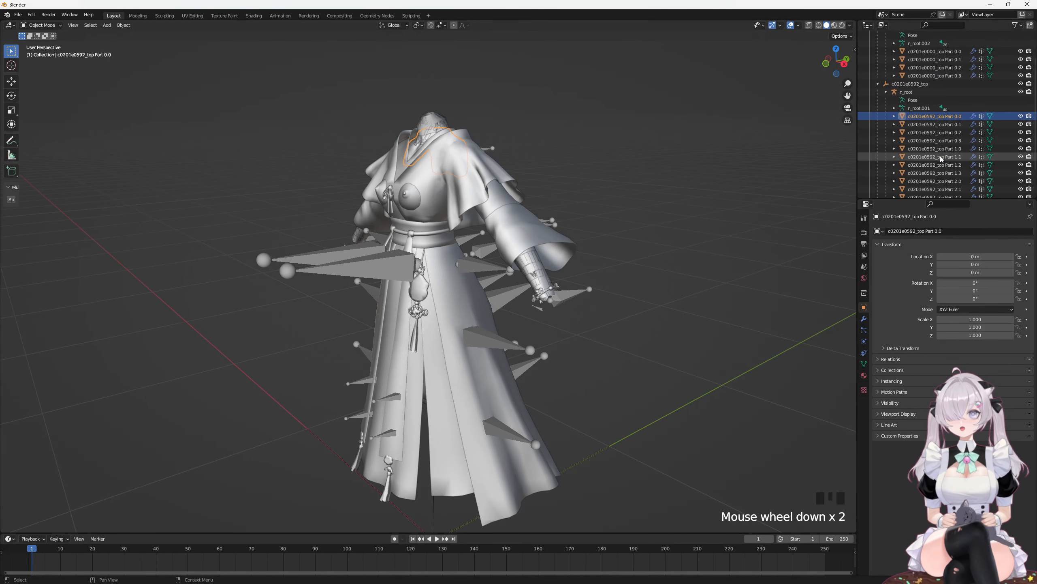
{"action": "left_click", "coordinate": [945, 125]}
{"action": "left_click", "coordinate": [945, 140]}
{"action": "left_click", "coordinate": [946, 149]}
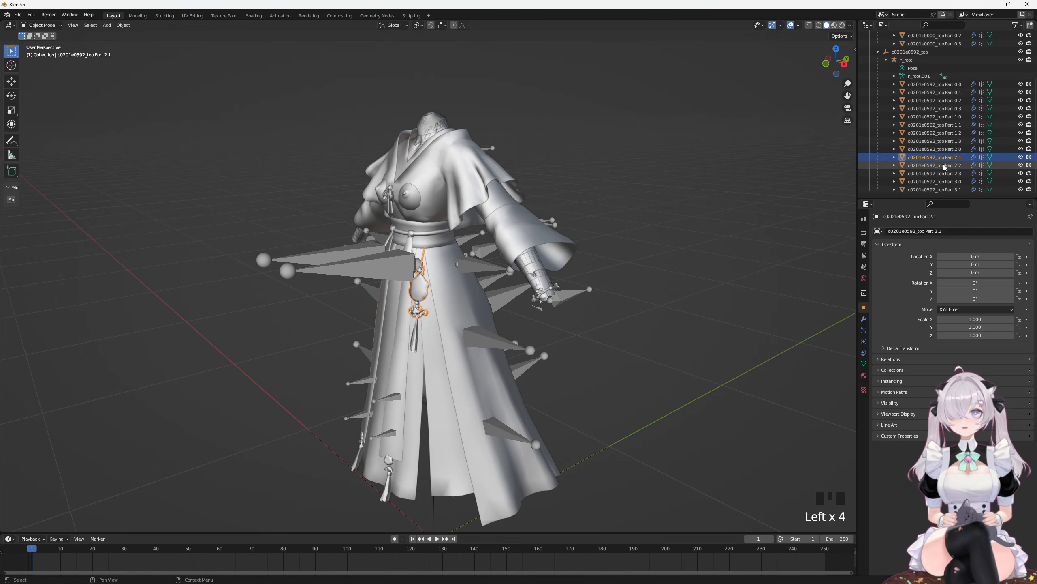
{"action": "left_click", "coordinate": [947, 156]}
{"action": "left_click", "coordinate": [947, 165]}
{"action": "left_click", "coordinate": [948, 173]}
{"action": "left_click", "coordinate": [948, 182]}
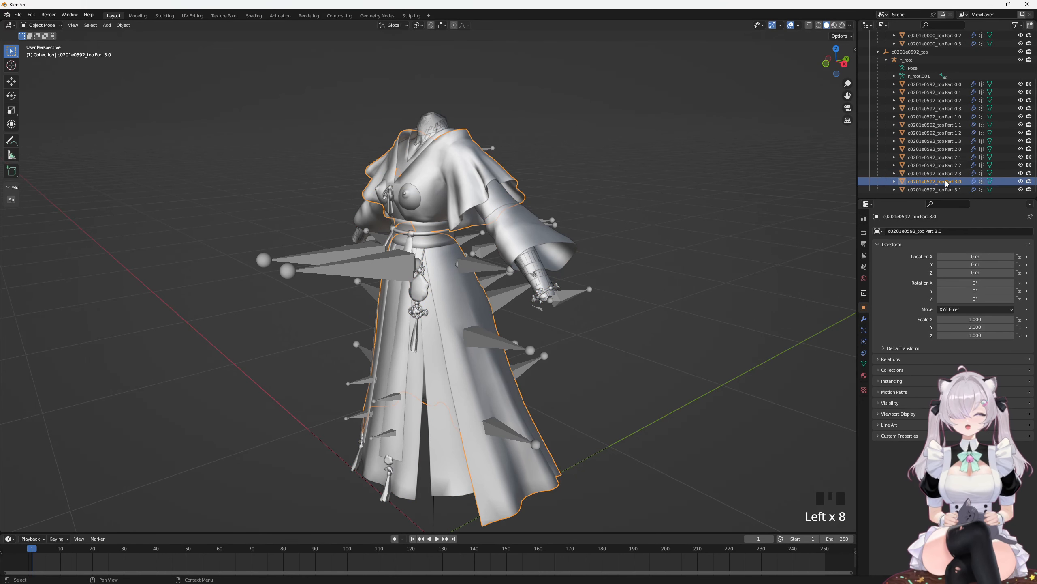
{"action": "scroll", "coordinate": [947, 183], "scroll_direction": "up", "scroll_amount": 5}
{"action": "left_click", "coordinate": [956, 149]}
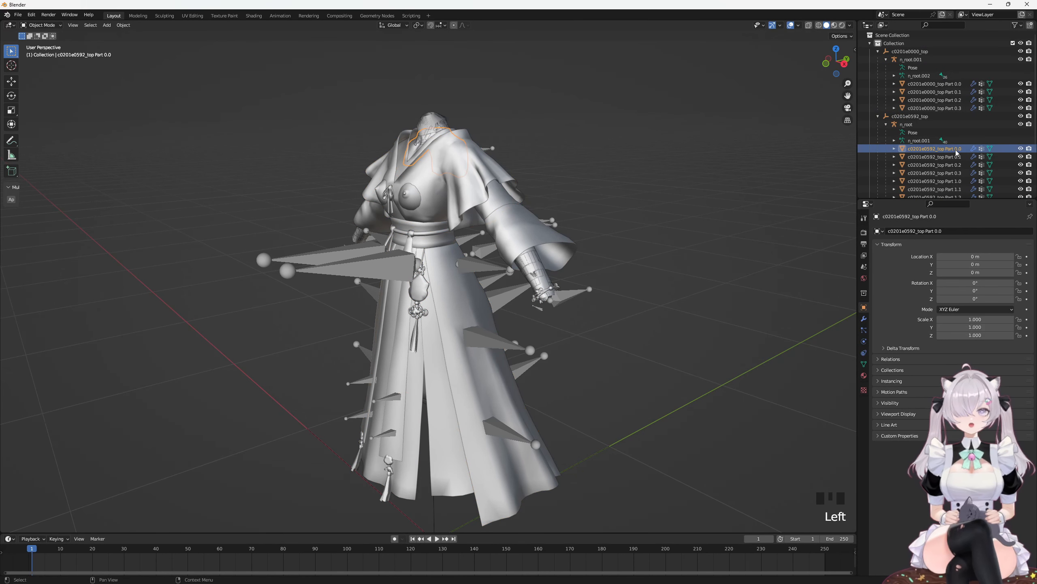
{"action": "left_click", "coordinate": [954, 156]}
{"action": "left_click", "coordinate": [954, 165]}
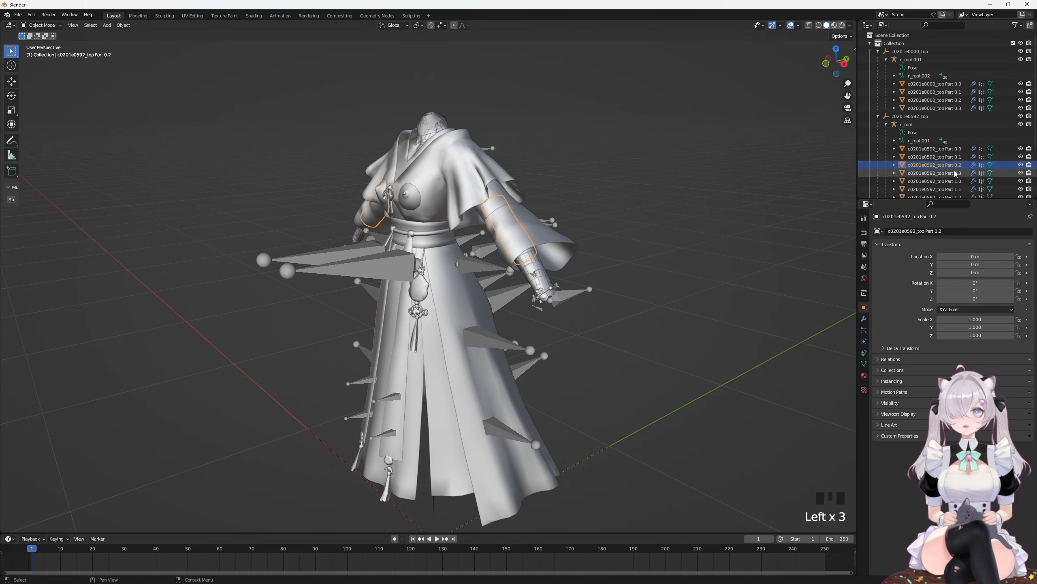
{"action": "left_click", "coordinate": [955, 173]}
Step: Delete the coat model's built-in body meshes, Part 0.0 to Part 0.3 of c0201e0592_top
{"action": "left_click", "coordinate": [956, 149]}
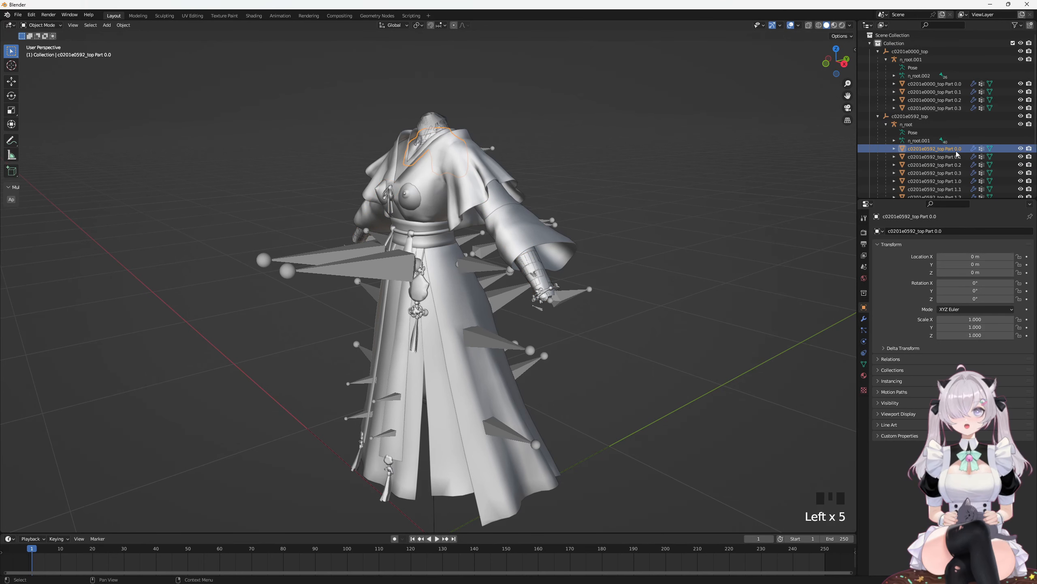
{"action": "left_click", "coordinate": [955, 173], "text": "shift"}
{"action": "middle_click_drag", "start_coordinate": [796, 180], "coordinate": [545, 151]}
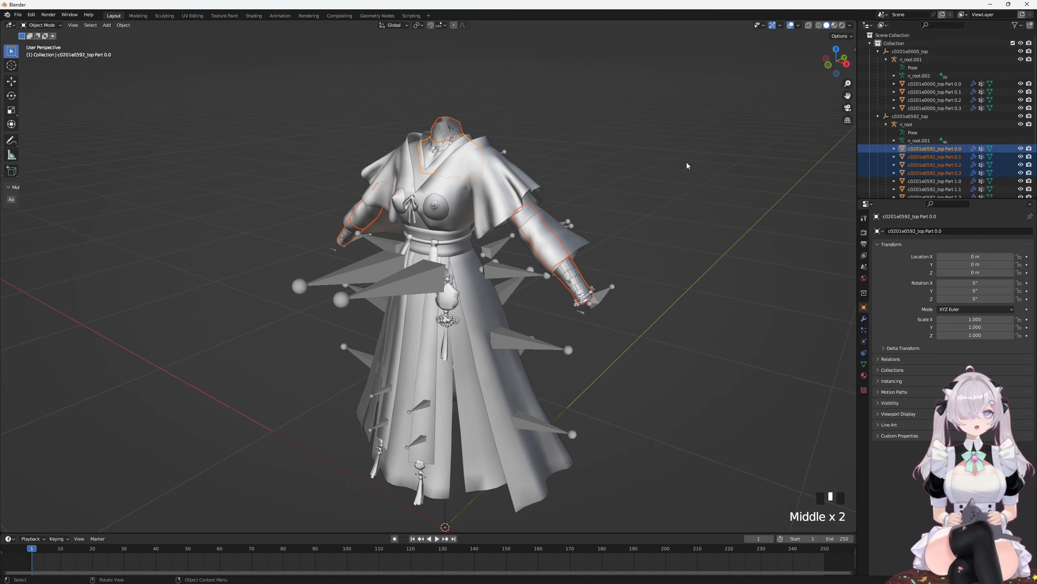
{"action": "middle_click_drag", "start_coordinate": [687, 162], "coordinate": [759, 193]}
{"action": "left_click", "coordinate": [947, 149]}
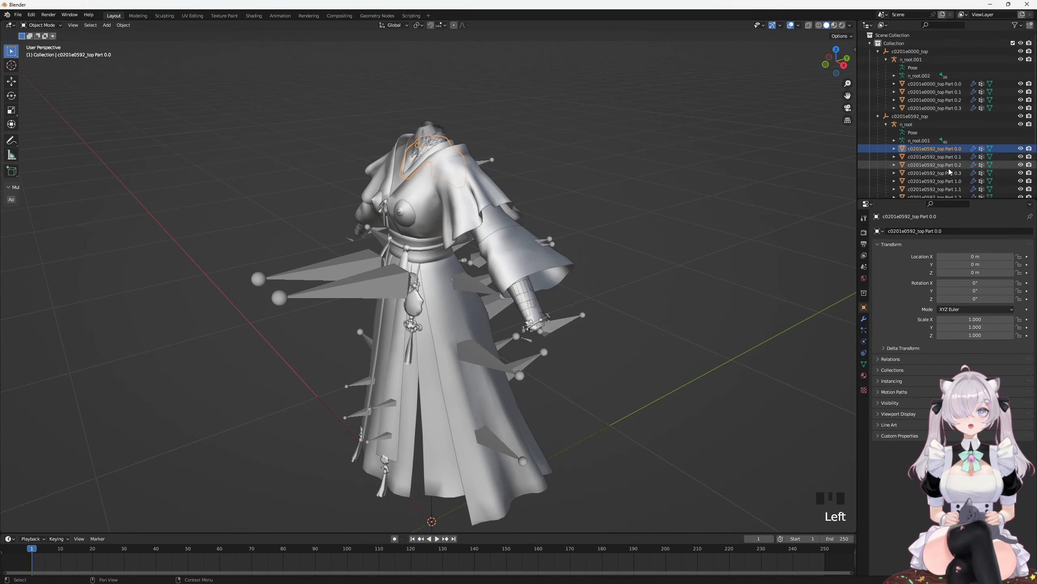
{"action": "left_click", "coordinate": [951, 172], "text": "shift"}
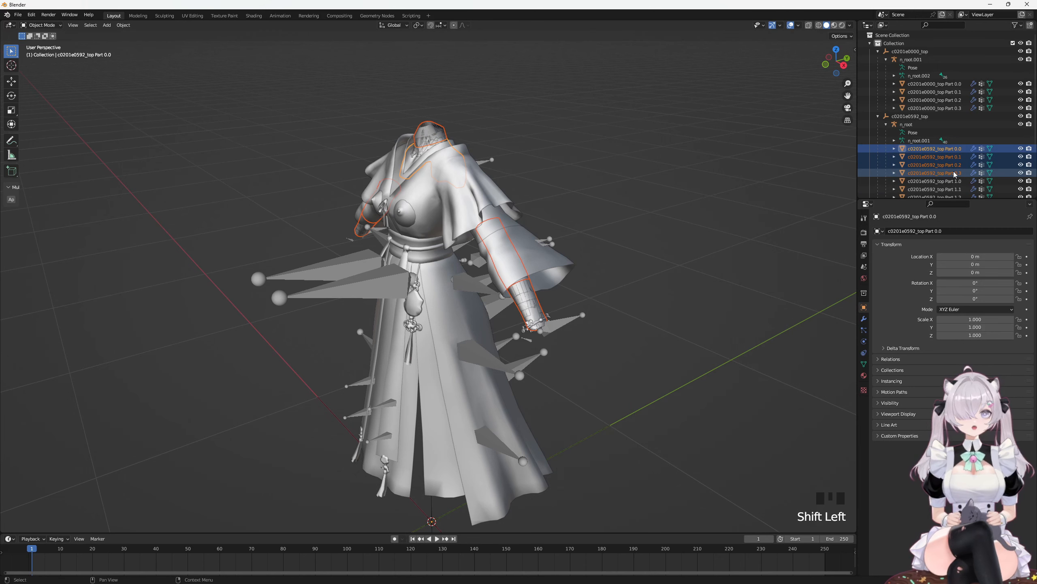
{"action": "key", "text": "x"}
{"action": "left_click", "coordinate": [700, 209]}
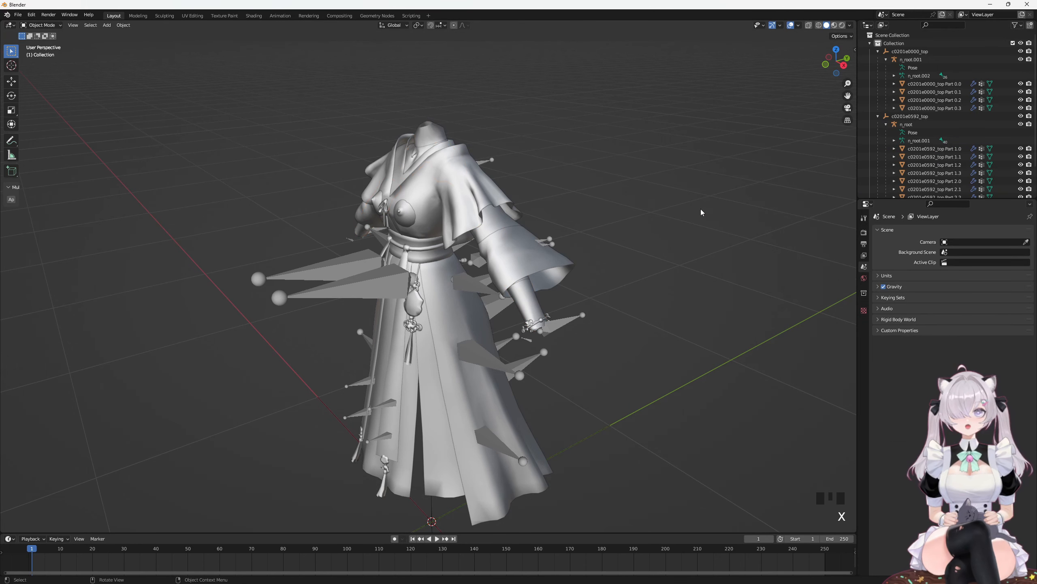
{"action": "middle_click_drag", "start_coordinate": [700, 209], "coordinate": [734, 209]}
Step: Examine the bones of the body's n_root.001 and the coat's n_root armature from behind
{"action": "left_click", "coordinate": [936, 92]}
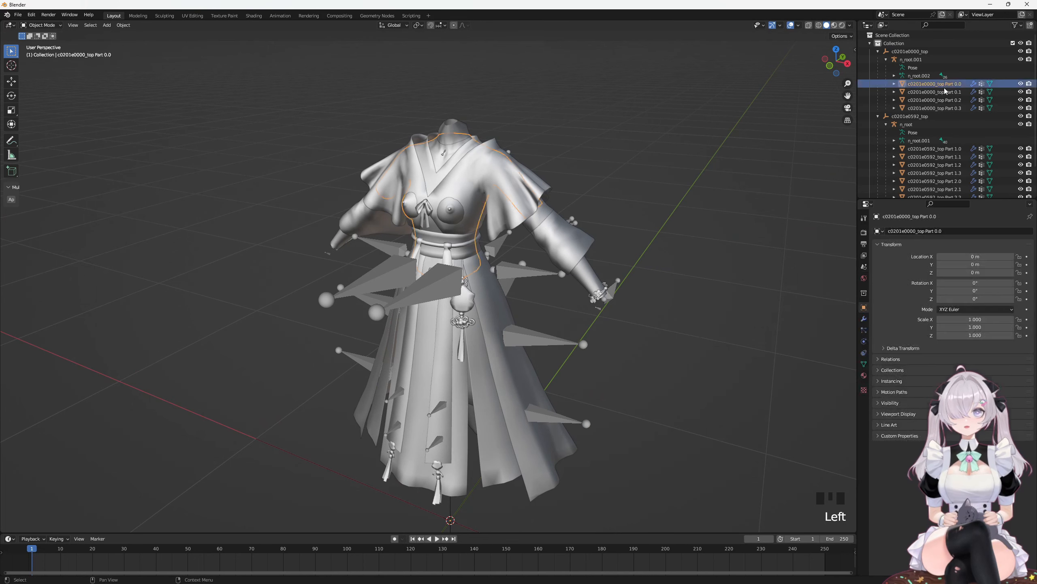
{"action": "left_click", "coordinate": [911, 59]}
{"action": "middle_click_drag", "start_coordinate": [735, 123], "coordinate": [488, 153]}
{"action": "left_click", "coordinate": [433, 148]}
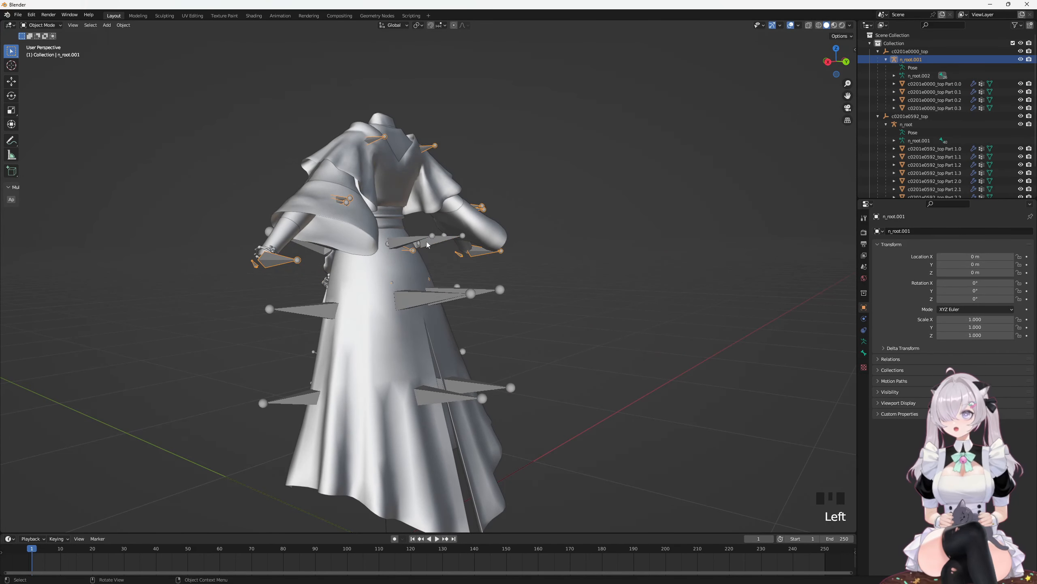
{"action": "left_click", "coordinate": [412, 243]}
{"action": "left_click", "coordinate": [452, 143]}
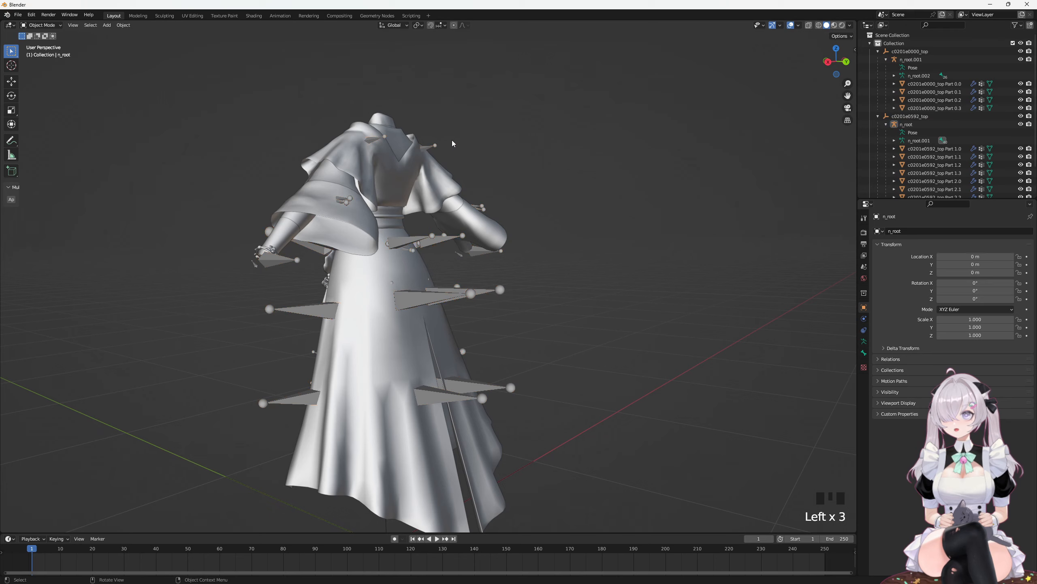
{"action": "left_click", "coordinate": [433, 151]}
{"action": "left_click", "coordinate": [592, 228]}
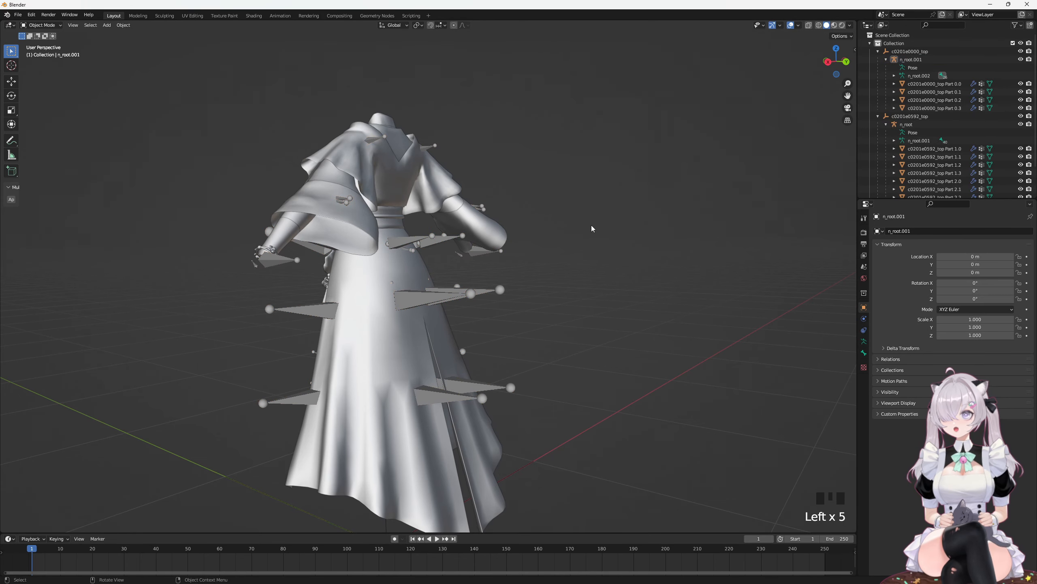
{"action": "left_click", "coordinate": [474, 288]}
{"action": "middle_click_drag", "start_coordinate": [473, 288], "coordinate": [454, 278]}
{"action": "middle_click_drag", "start_coordinate": [513, 250], "coordinate": [580, 241], "text": "shift"}
{"action": "left_click", "coordinate": [676, 188]}
{"action": "left_click", "coordinate": [686, 214]}
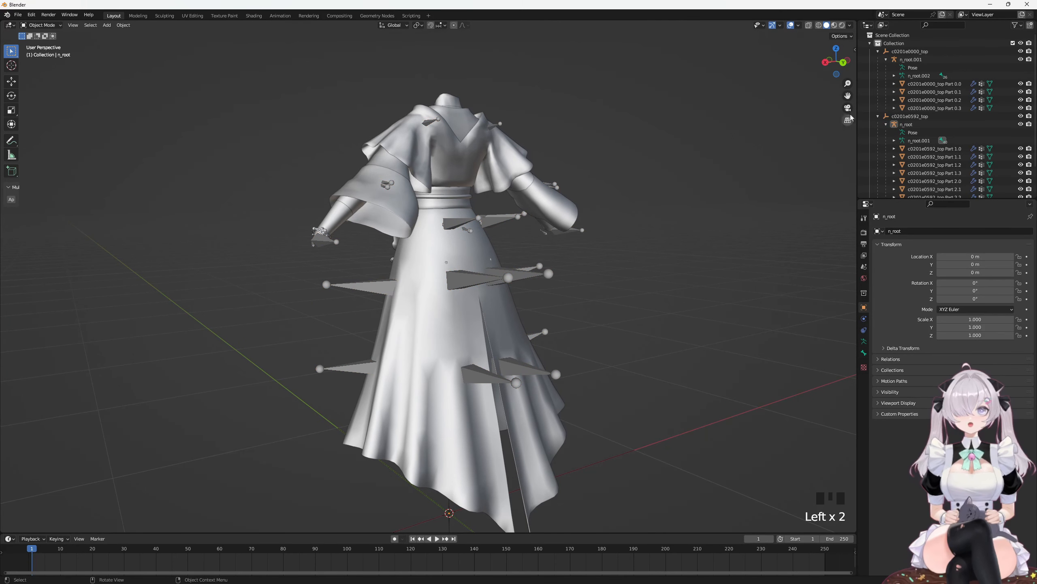
Step: Compare the body's Part 0.0 mesh and its n_root.001 armature with the coat's n_root armature
{"action": "left_click", "coordinate": [924, 86]}
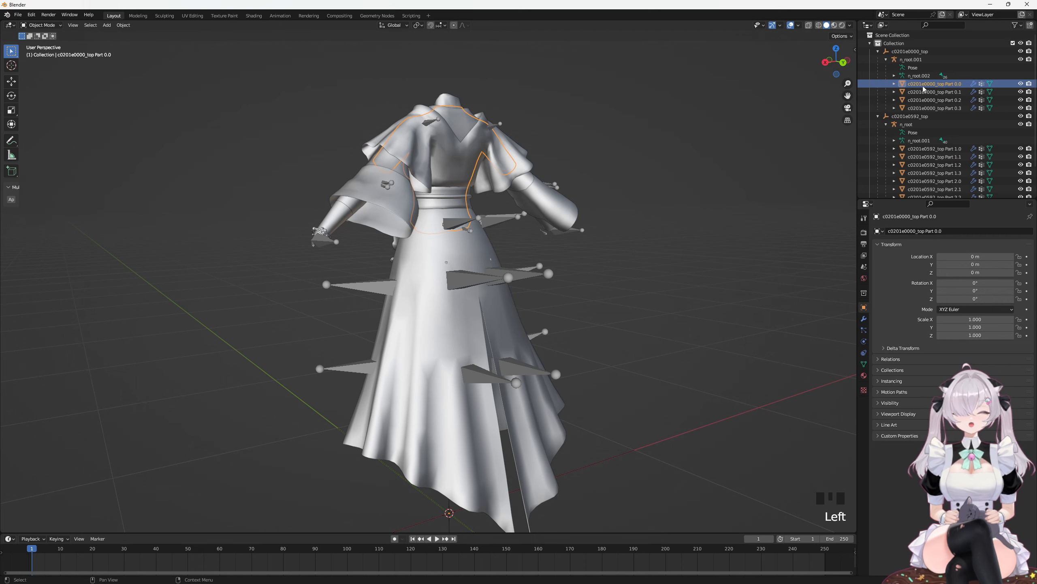
{"action": "left_click", "coordinate": [917, 61]}
{"action": "middle_click_drag", "start_coordinate": [676, 182], "coordinate": [674, 191]}
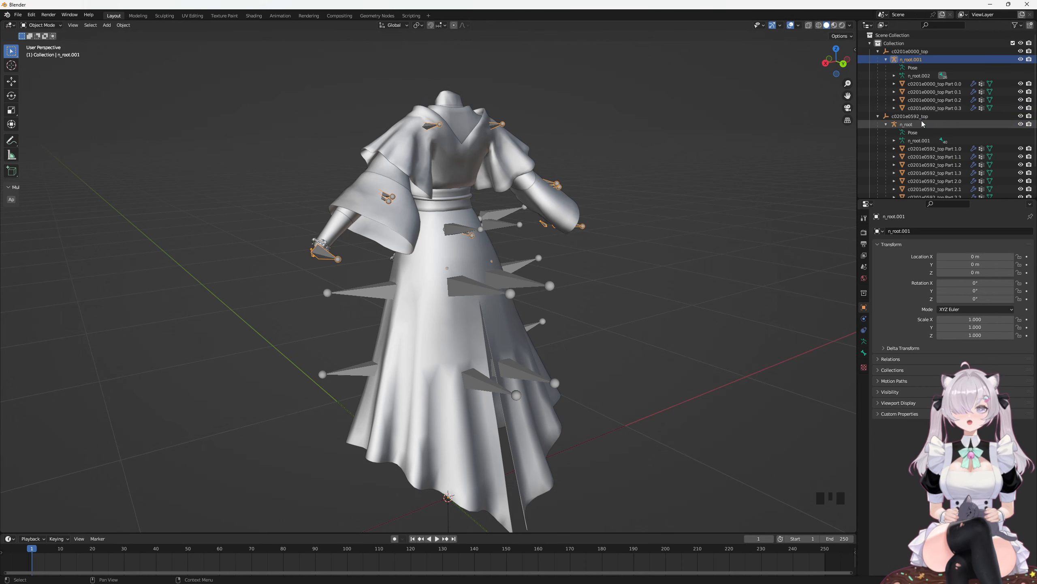
{"action": "left_click", "coordinate": [906, 125]}
{"action": "left_click", "coordinate": [917, 60]}
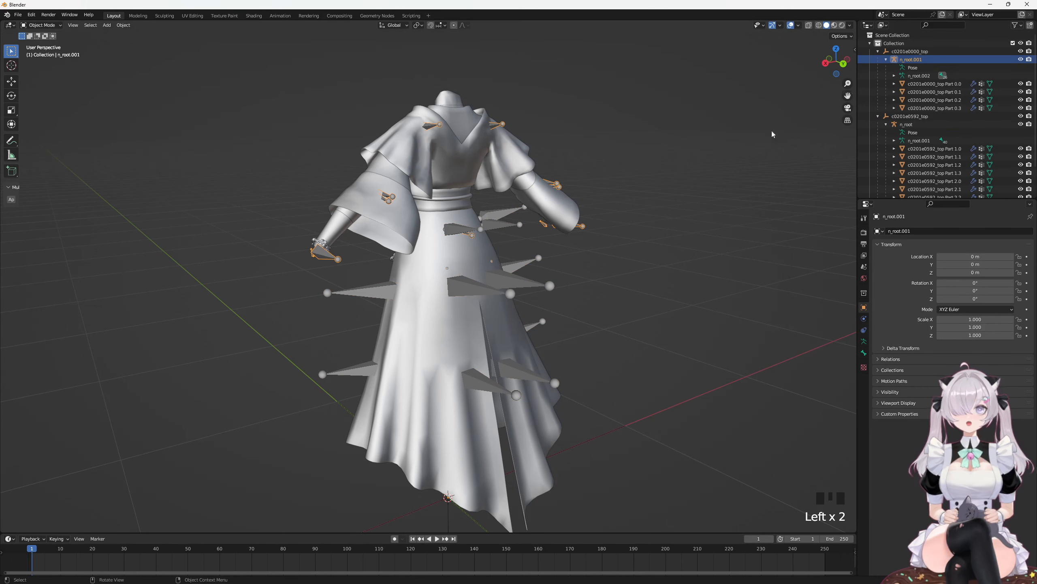
{"action": "middle_click_drag", "start_coordinate": [771, 131], "coordinate": [705, 181]}
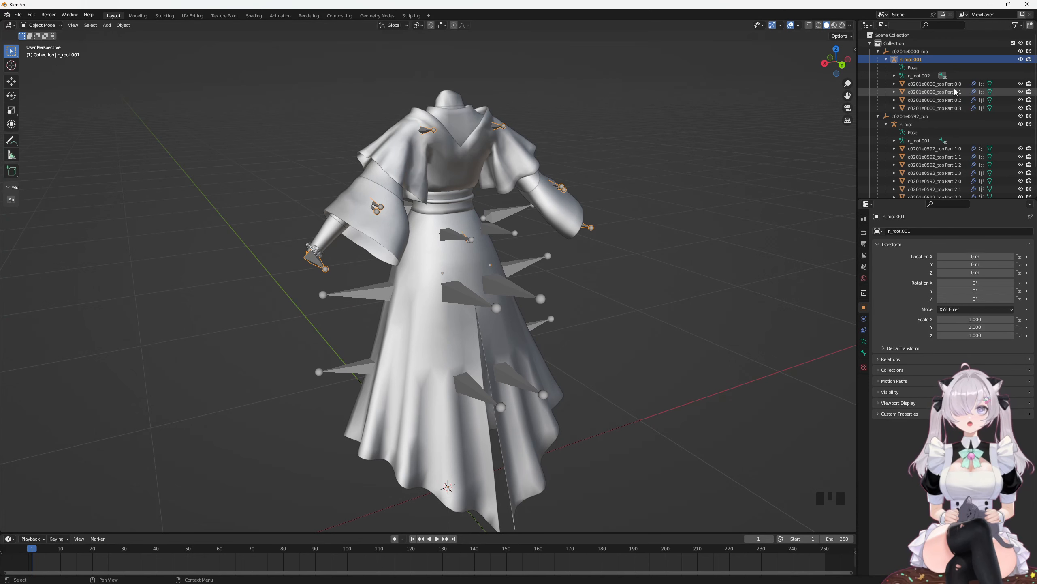
{"action": "left_click", "coordinate": [943, 84]}
{"action": "middle_click_drag", "start_coordinate": [617, 125], "coordinate": [616, 124]}
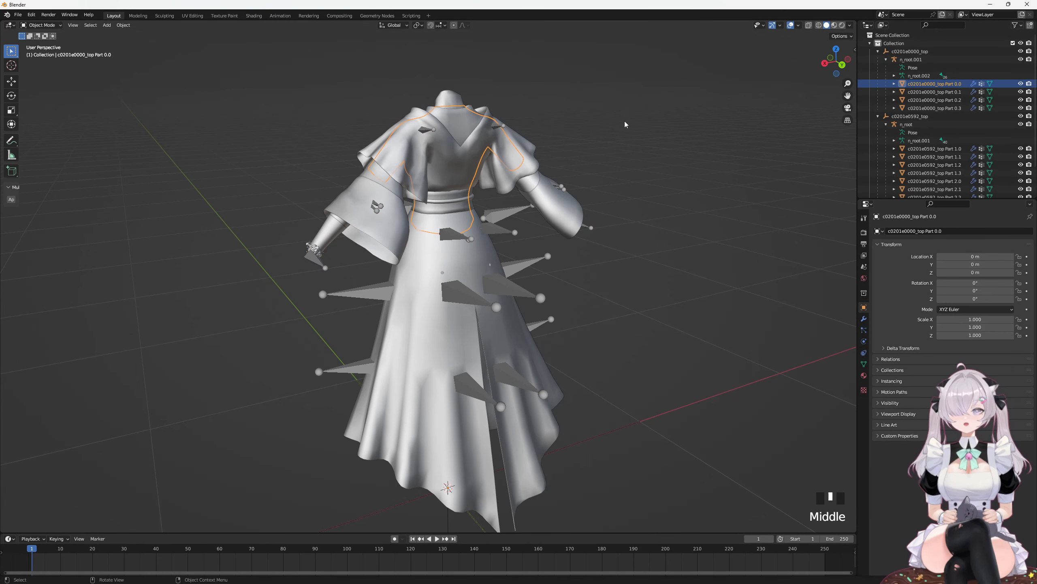
{"action": "left_click", "coordinate": [624, 121]}
{"action": "scroll", "coordinate": [624, 121], "scroll_direction": "up", "scroll_amount": 2}
{"action": "scroll", "coordinate": [711, 130], "scroll_direction": "down", "scroll_amount": 1}
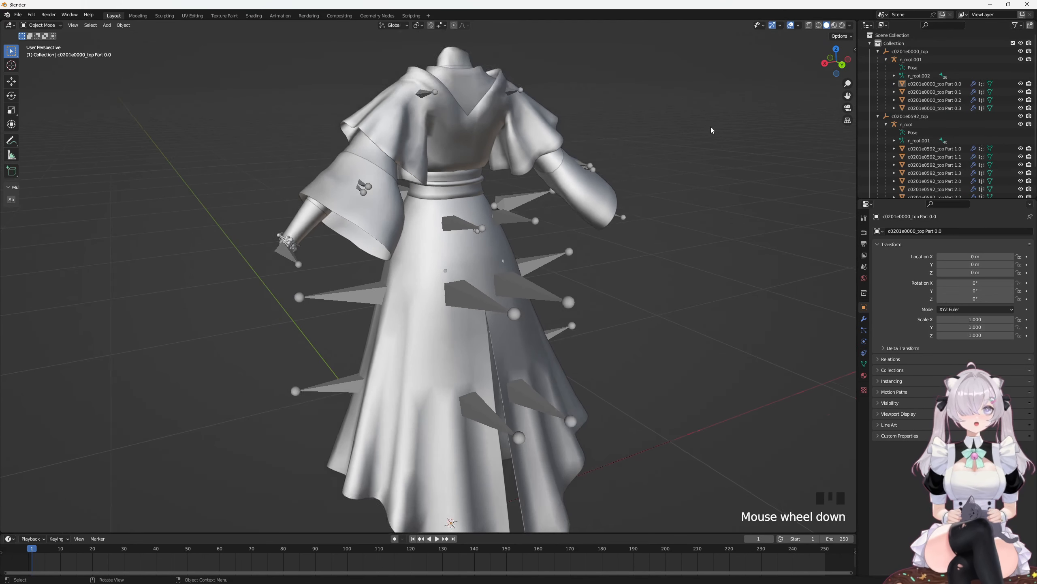
{"action": "left_click", "coordinate": [935, 84]}
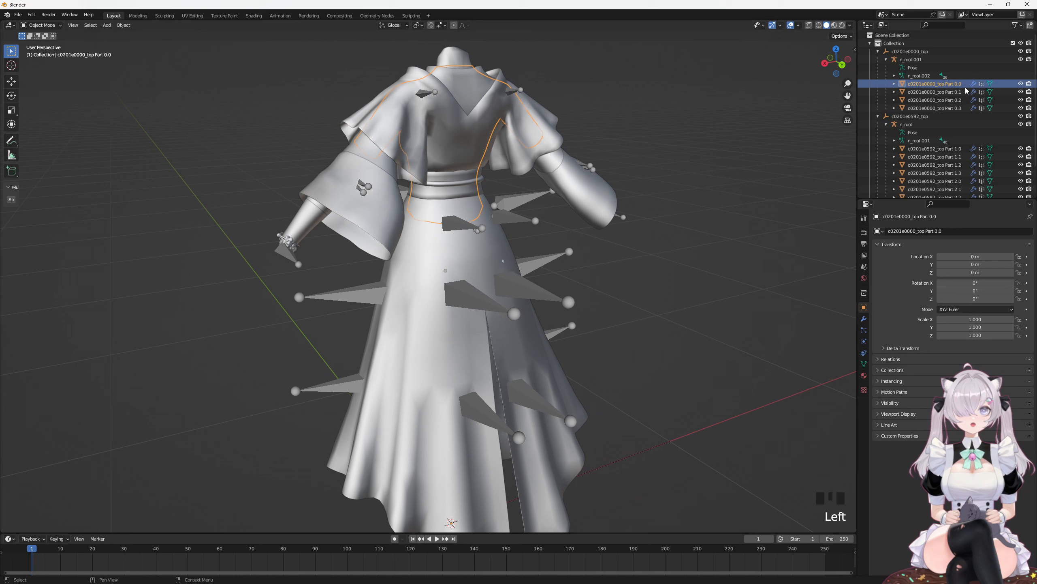
{"action": "left_click", "coordinate": [954, 107], "text": "shift"}
{"action": "middle_click_drag", "start_coordinate": [776, 109], "coordinate": [735, 105]}
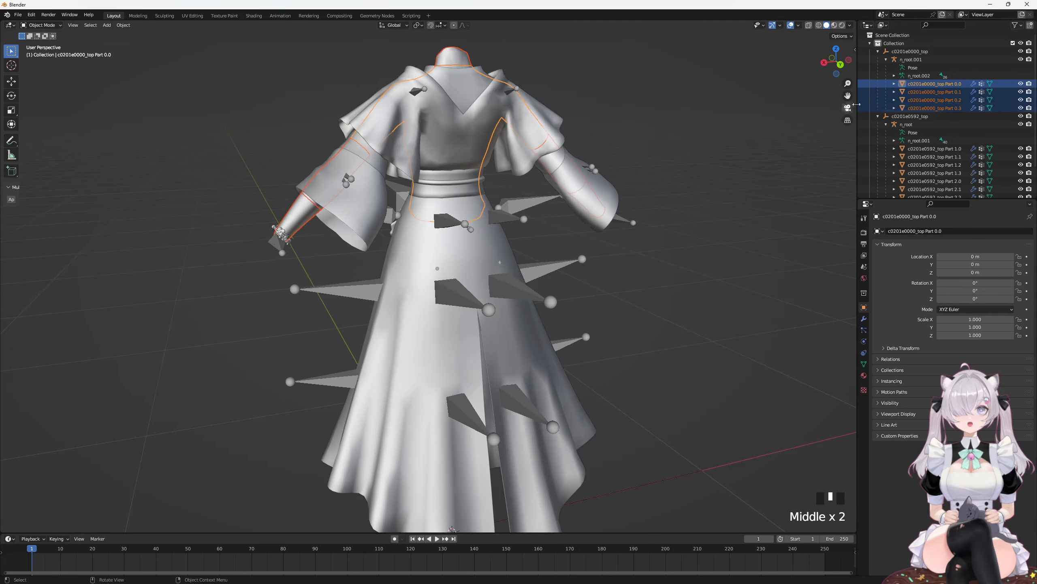
{"action": "scroll", "coordinate": [936, 94], "scroll_direction": "down", "scroll_amount": 4}
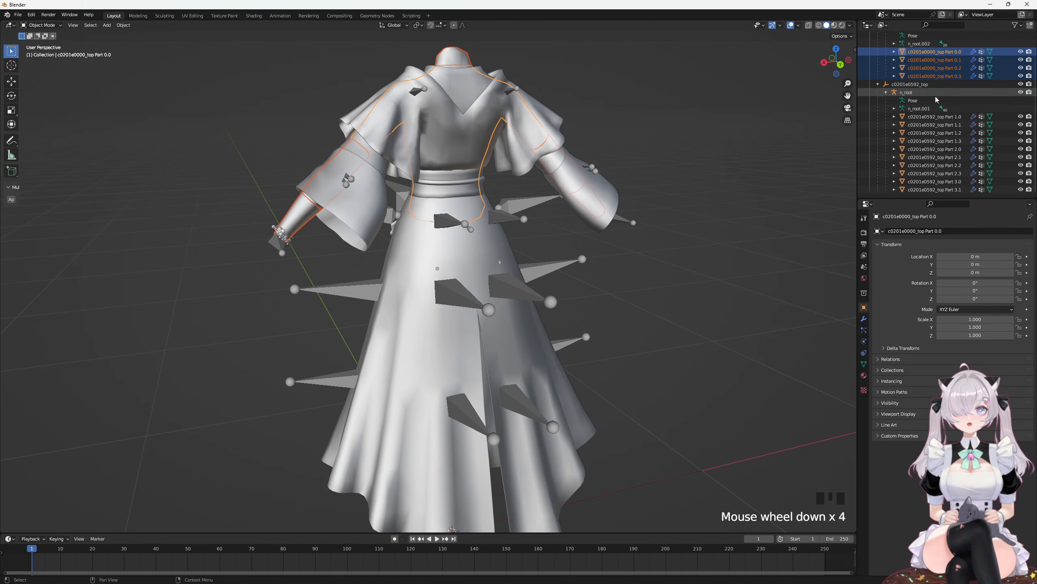
{"action": "scroll", "coordinate": [934, 98], "scroll_direction": "up", "scroll_amount": 8}
{"action": "middle_click_drag", "start_coordinate": [736, 118], "coordinate": [671, 126]}
{"action": "left_click", "coordinate": [918, 128], "text": "ctrl"}
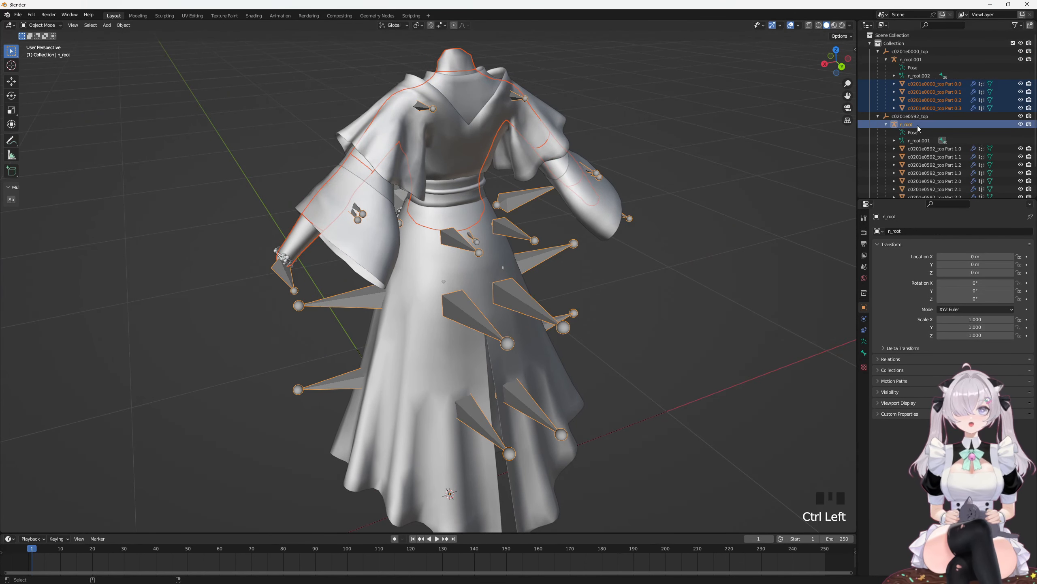
{"action": "middle_click_drag", "start_coordinate": [735, 130], "coordinate": [733, 121], "text": "ctrl"}
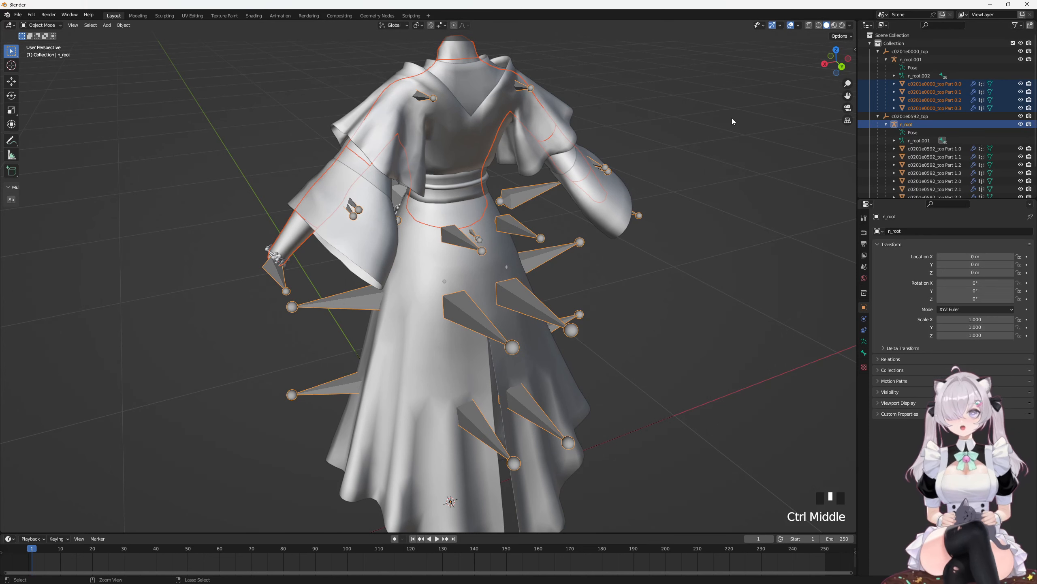
{"action": "left_click", "coordinate": [935, 83]}
{"action": "left_click", "coordinate": [935, 108], "text": "shift"}
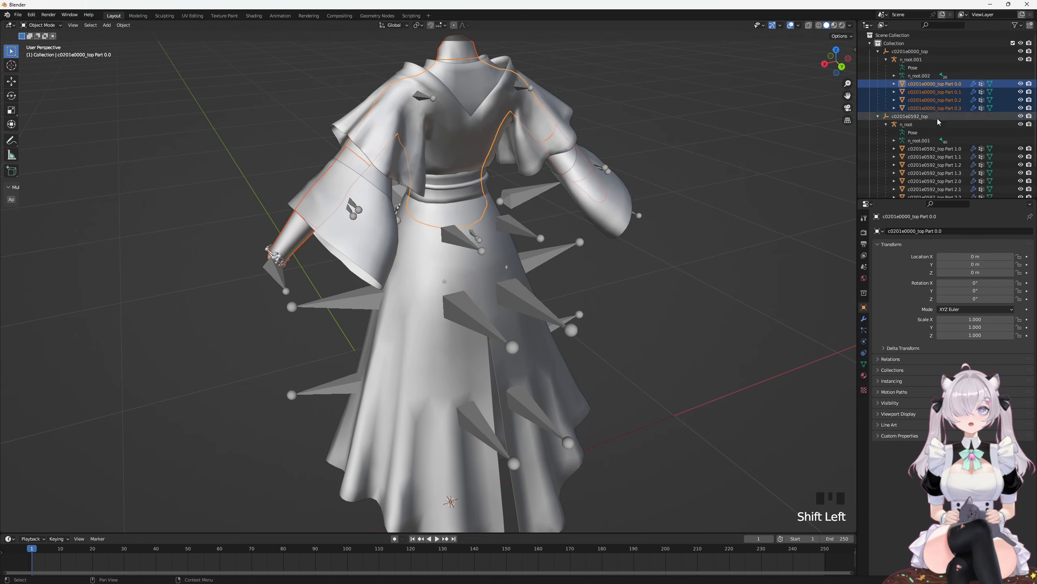
{"action": "left_click", "coordinate": [904, 126], "text": "ctrl"}
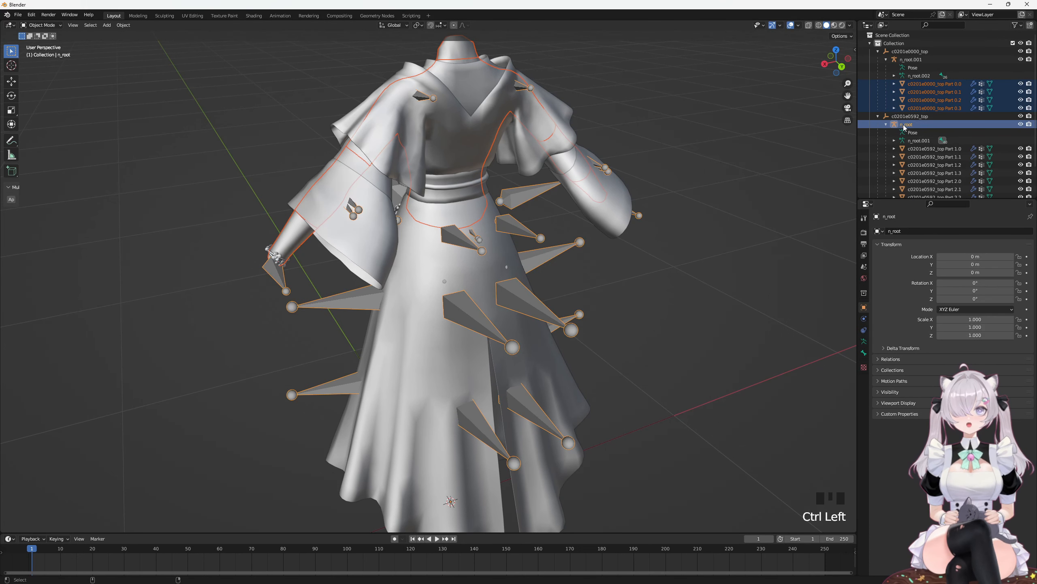
Step: Parent the body meshes Part 0.0 to Part 0.3 of c0201e0000_top to the coat's n_root armature with Armature Deform
{"action": "left_click", "coordinate": [935, 84]}
{"action": "left_click", "coordinate": [947, 109], "text": "shift"}
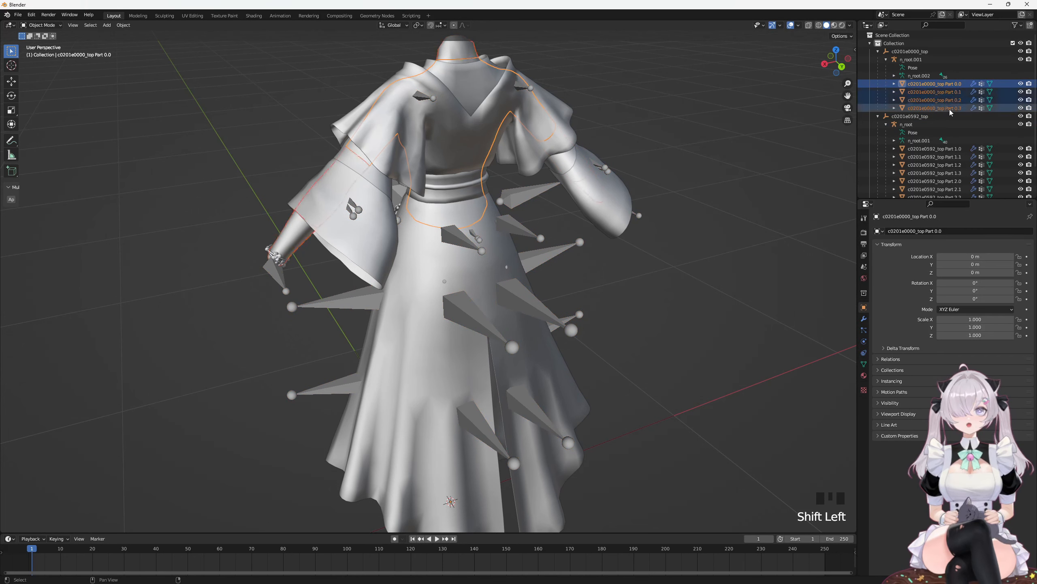
{"action": "left_click", "coordinate": [912, 128], "text": "ctrl"}
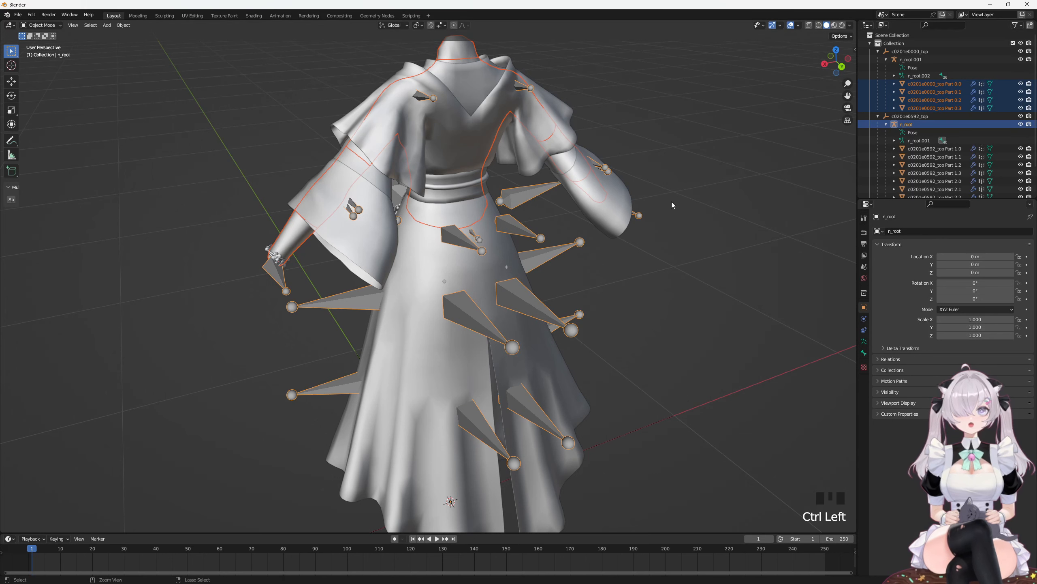
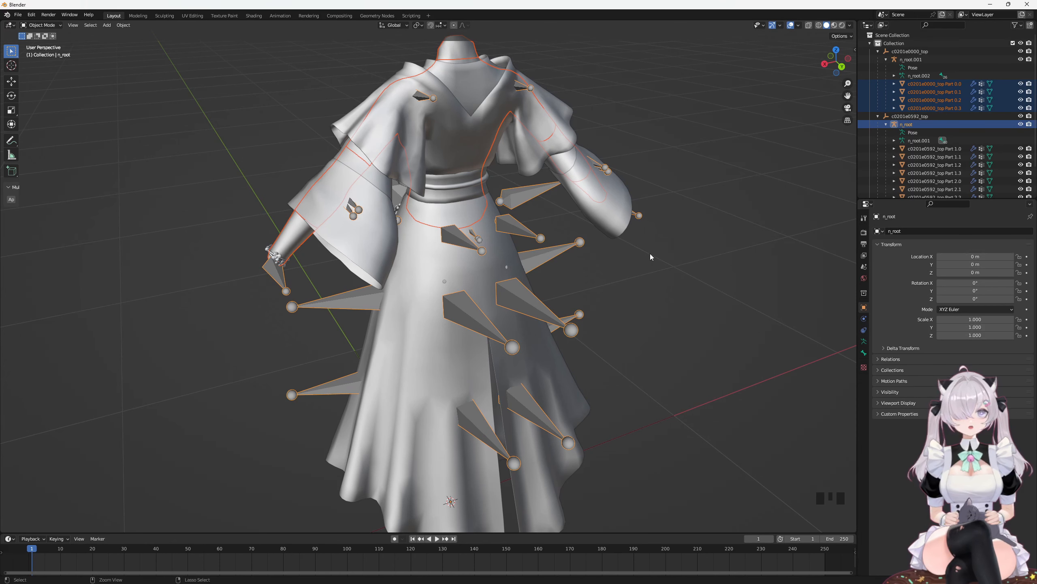
{"action": "key", "text": "ctrl+p"}
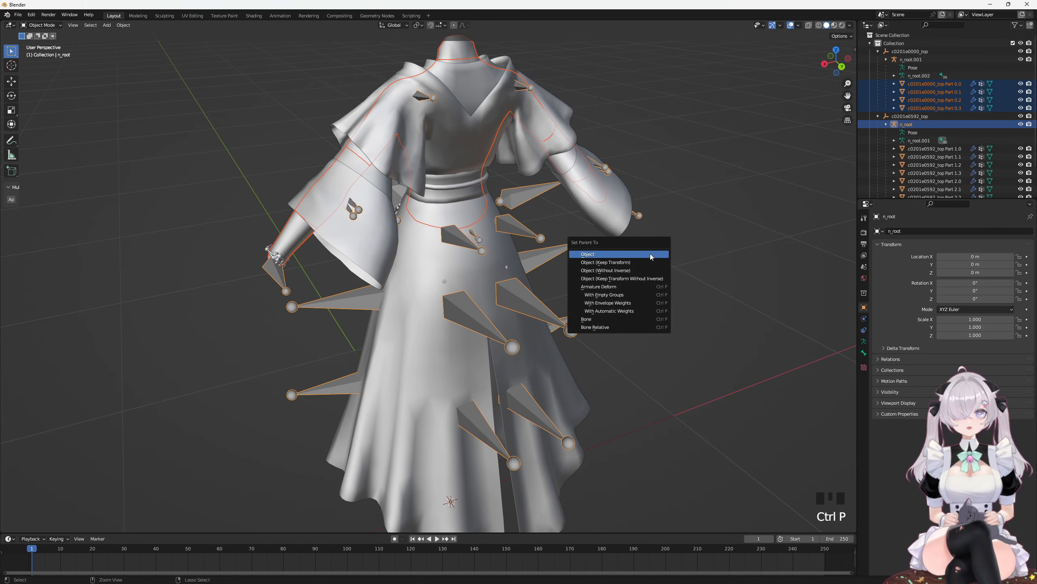
{"action": "left_click", "coordinate": [608, 287]}
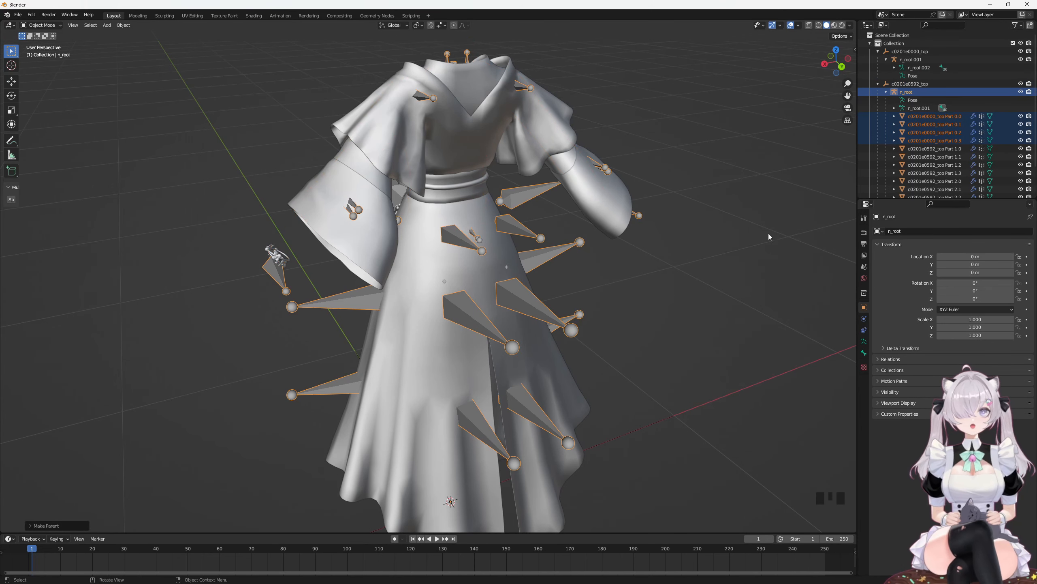
Step: Set the X rotation of the body mesh Part 0.0 of c0201e0000_top to 90°
{"action": "left_click", "coordinate": [937, 119]}
{"action": "scroll", "coordinate": [756, 240], "scroll_direction": "down", "scroll_amount": 3}
{"action": "middle_click_drag", "start_coordinate": [756, 240], "coordinate": [739, 183], "text": "shift"}
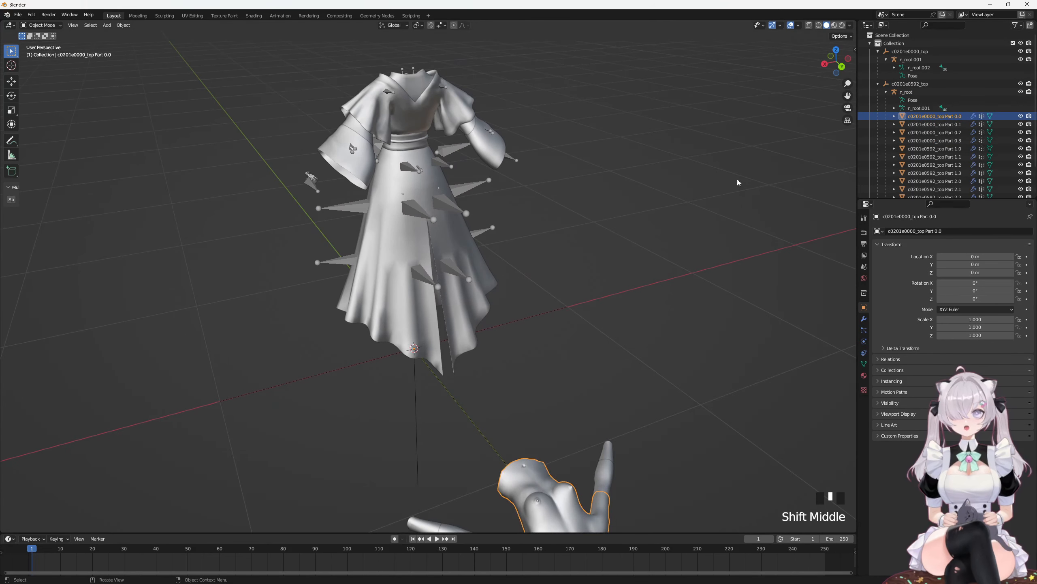
{"action": "left_click", "coordinate": [963, 140], "text": "shift"}
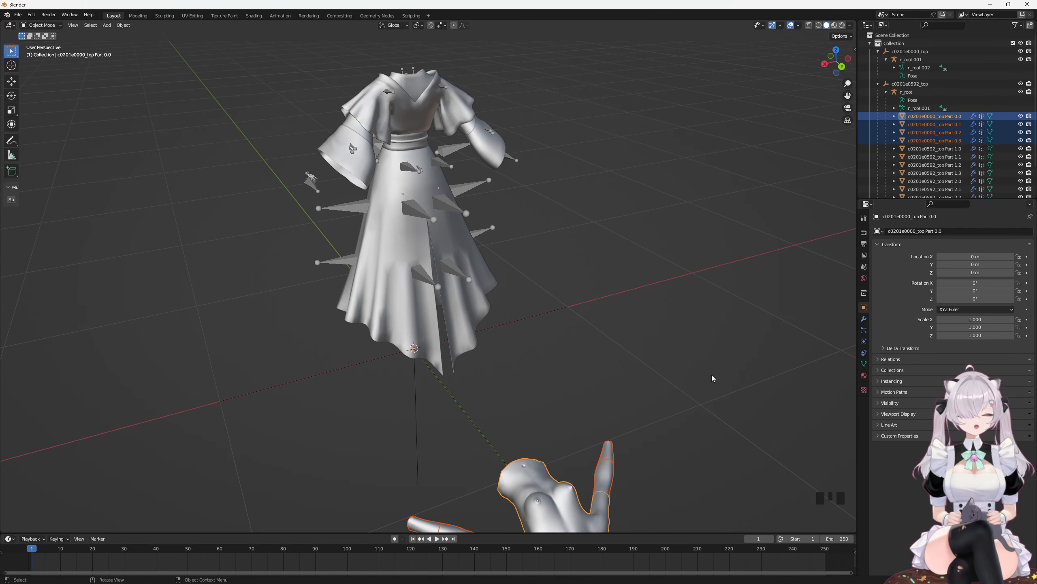
{"action": "middle_click_drag", "start_coordinate": [711, 374], "coordinate": [755, 369]}
{"action": "middle_click_drag", "start_coordinate": [649, 373], "coordinate": [661, 371]}
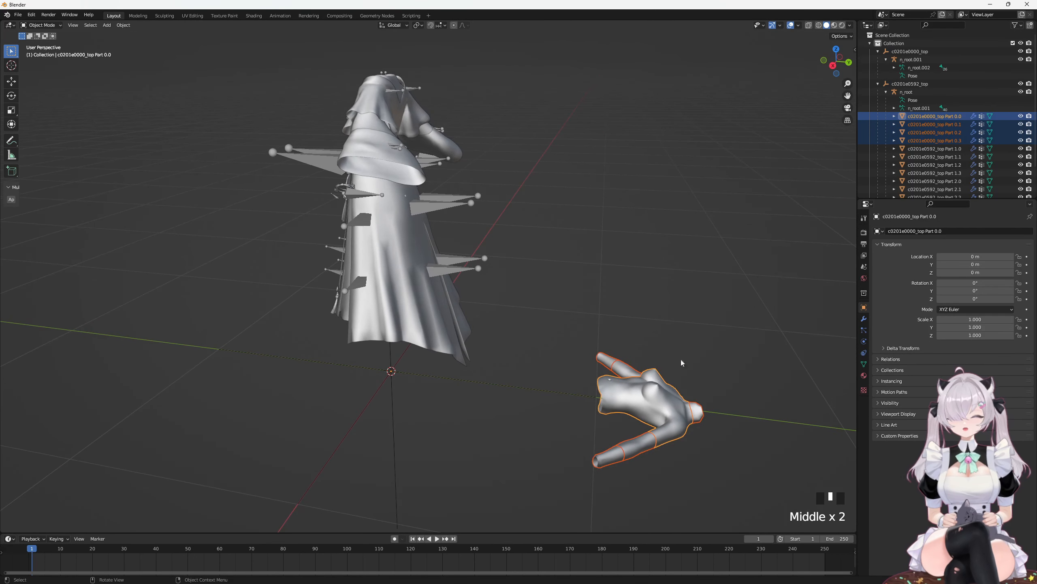
{"action": "left_click", "coordinate": [952, 119]}
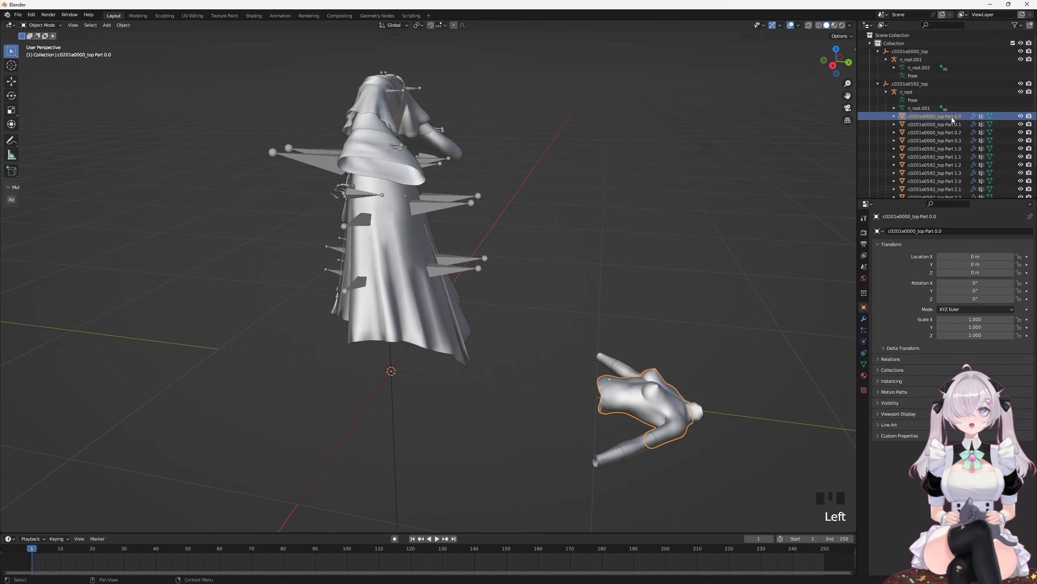
{"action": "double_click", "coordinate": [958, 282]}
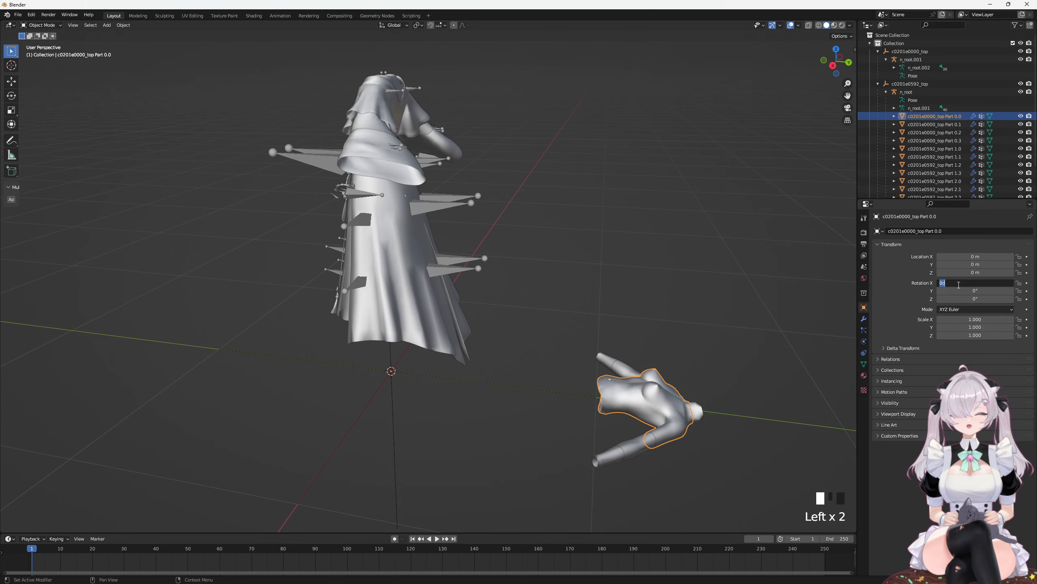
{"action": "type", "text": "90"}
{"action": "key", "text": "Return"}
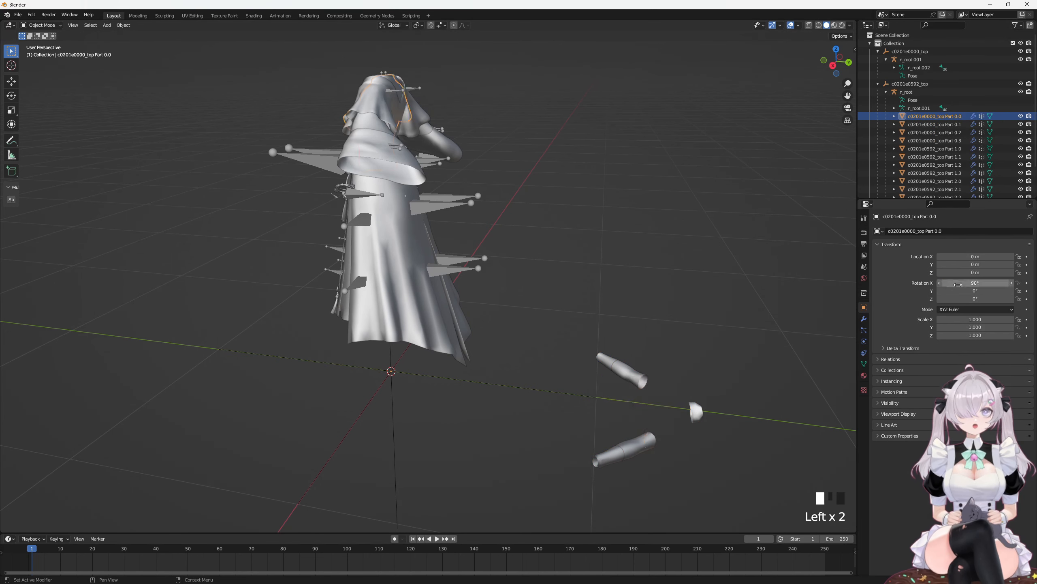
Step: Set the X rotation of the body meshes Part 0.1, Part 0.2 and Part 0.3 of c0201e0000_top to 90° each
{"action": "left_click", "coordinate": [935, 124]}
{"action": "left_click", "coordinate": [975, 280]}
{"action": "type", "text": "90"}
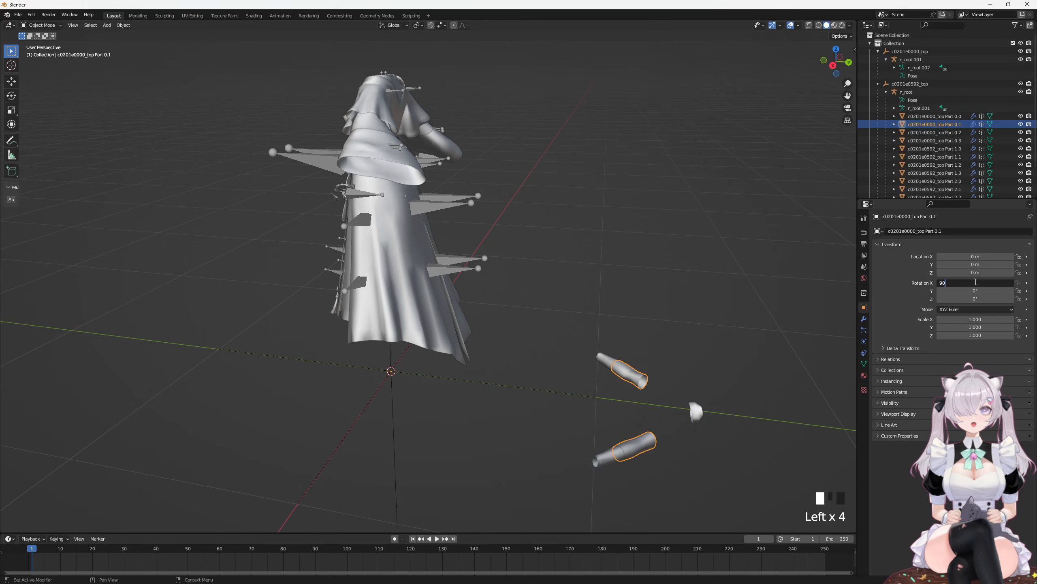
{"action": "key", "text": "Return"}
{"action": "left_click", "coordinate": [954, 132]}
{"action": "left_click", "coordinate": [975, 282]}
{"action": "type", "text": "90"}
{"action": "key", "text": "Return"}
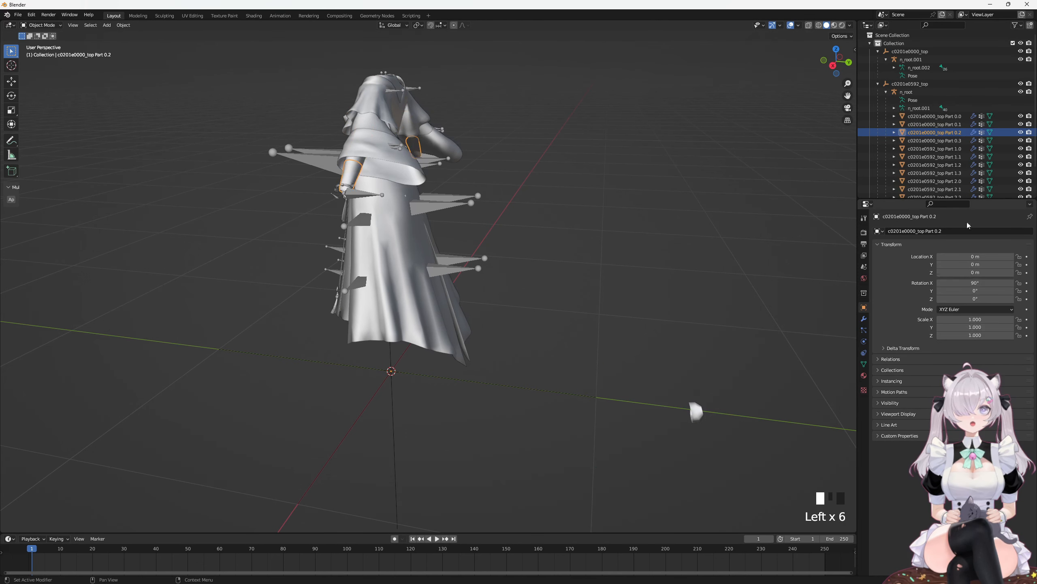
{"action": "left_click", "coordinate": [935, 141]}
{"action": "left_click", "coordinate": [973, 283]}
{"action": "type", "text": "90"}
{"action": "key", "text": "Return"}
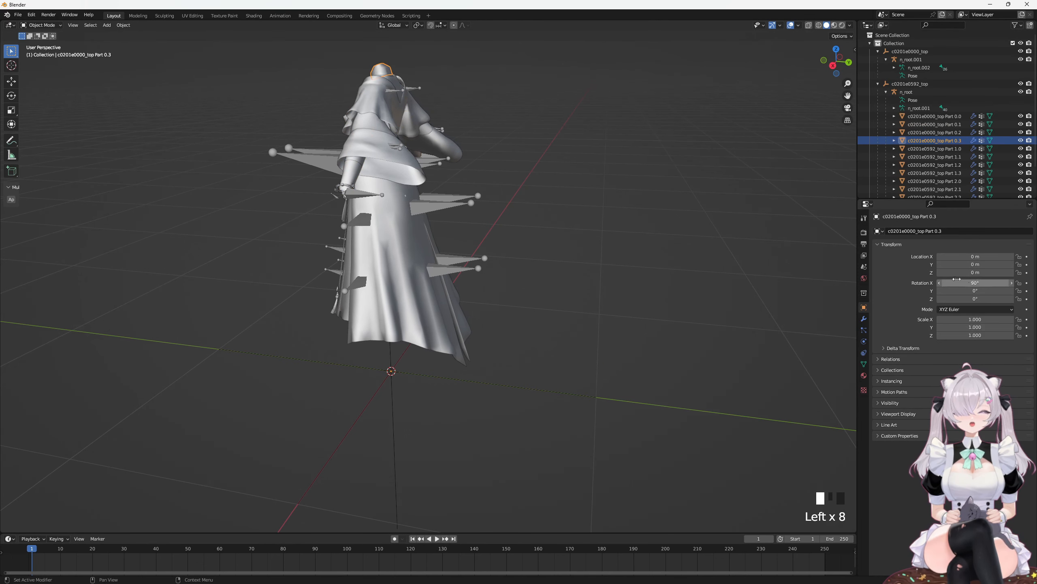
Step: Check the rotated body meshes Part 0.0 to Part 0.3 against the coat and its n_root armature
{"action": "middle_click_drag", "start_coordinate": [619, 271], "coordinate": [498, 193]}
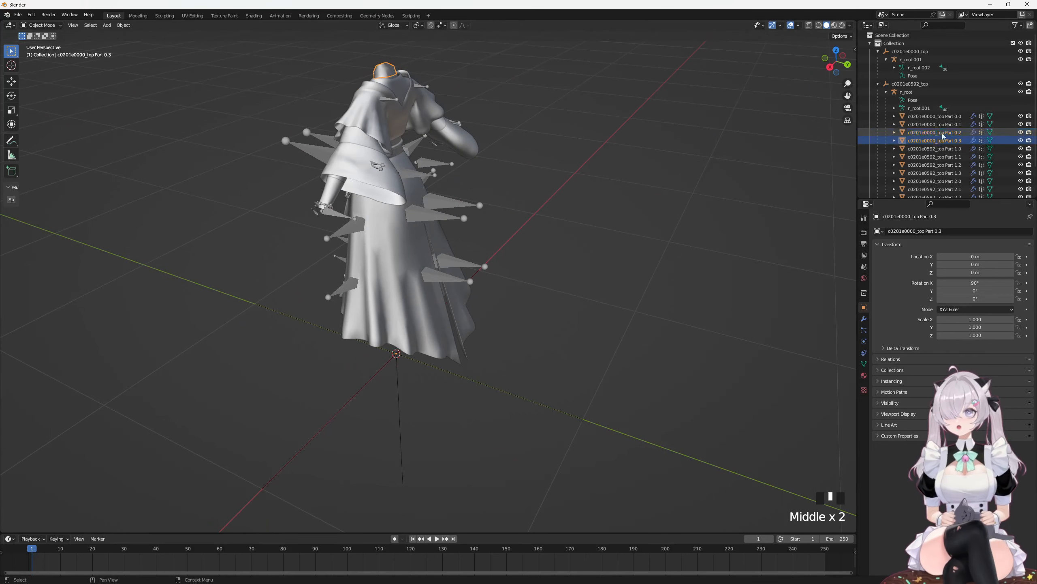
{"action": "left_click", "coordinate": [950, 116], "text": "shift"}
{"action": "middle_click_drag", "start_coordinate": [694, 184], "coordinate": [700, 268]}
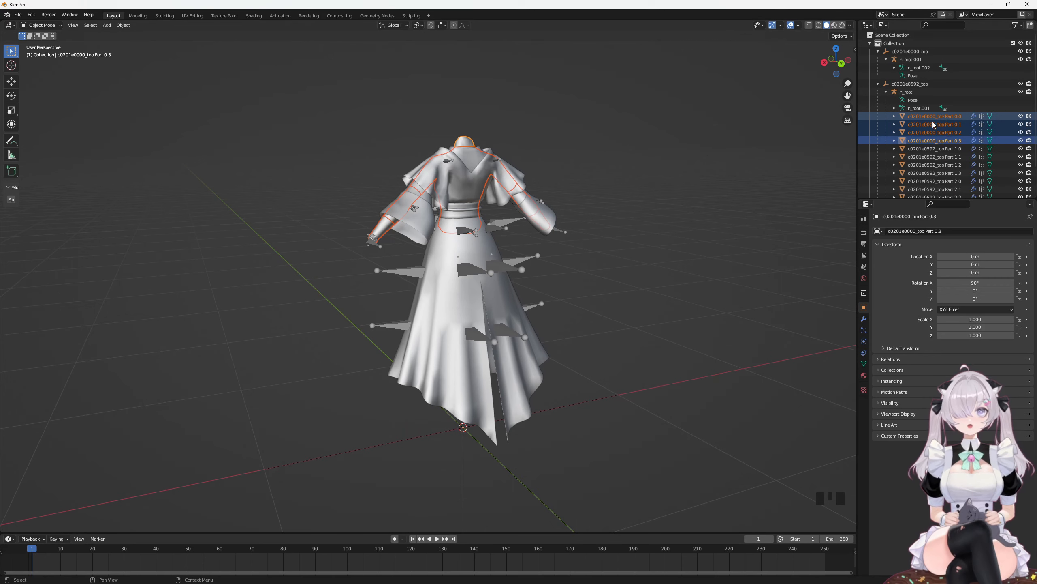
{"action": "middle_click_drag", "start_coordinate": [743, 160], "coordinate": [797, 135]}
{"action": "left_click", "coordinate": [907, 92]}
{"action": "scroll", "coordinate": [689, 159], "scroll_direction": "up", "scroll_amount": 2}
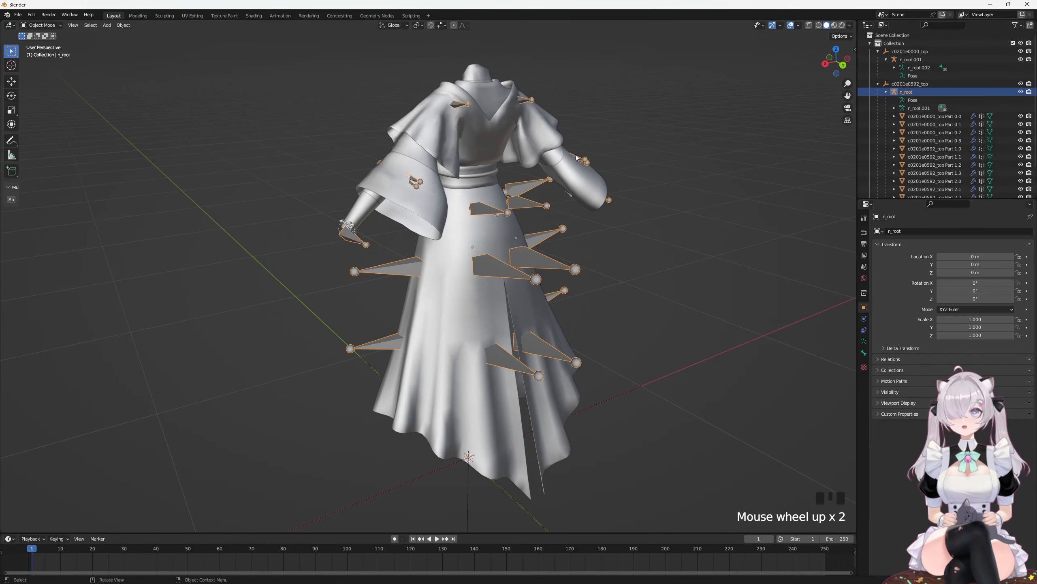
Step: Undo the body mesh rotations and their parenting to the coat's n_root armature
{"action": "key", "text": "ctrl+z"}
{"action": "key", "text": "ctrl+z"}
{"action": "key", "text": "ctrl+z"}
{"action": "key", "text": "ctrl+z"}
{"action": "key", "text": "ctrl+z"}
{"action": "key", "text": "ctrl+z"}
{"action": "key", "text": "ctrl+z"}
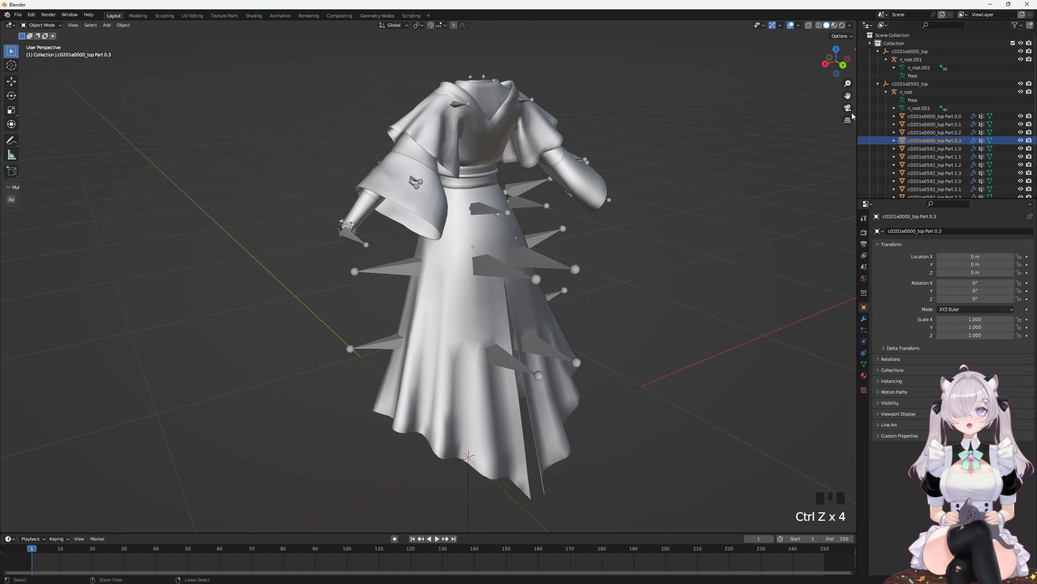
{"action": "key", "text": "ctrl+z"}
{"action": "key", "text": "ctrl+z"}
{"action": "key", "text": "ctrl+z"}
{"action": "key", "text": "ctrl+z"}
{"action": "key", "text": "ctrl+z"}
{"action": "key", "text": "ctrl+z"}
{"action": "key", "text": "ctrl+z"}
{"action": "key", "text": "ctrl+z"}
{"action": "key", "text": "ctrl+z"}
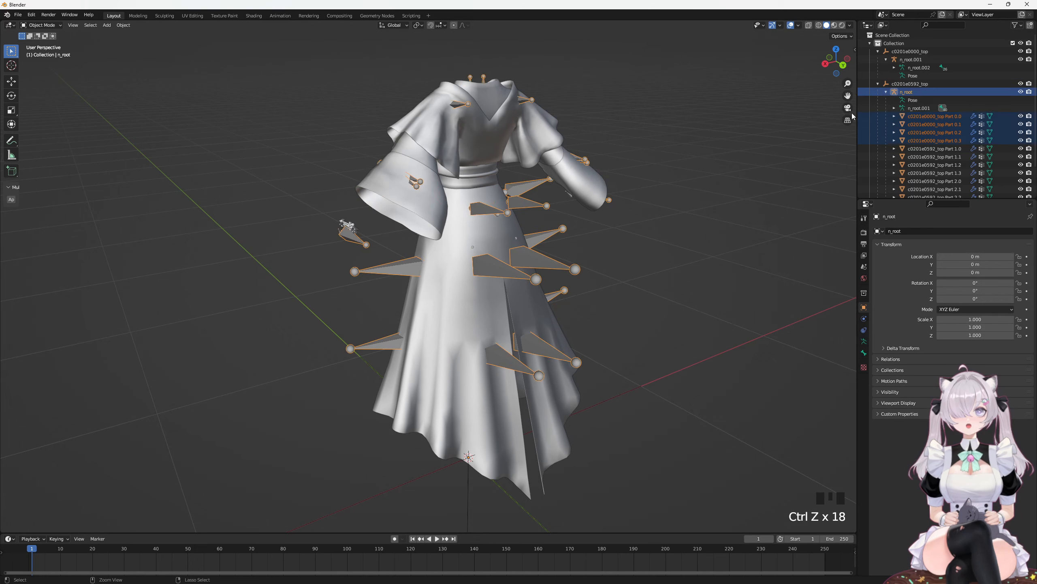
Step: Check the body's Part 0.3 mesh on the coat, and switch the coat's n_root armature to Pose Mode
{"action": "left_click", "coordinate": [944, 85]}
{"action": "left_click", "coordinate": [946, 108]}
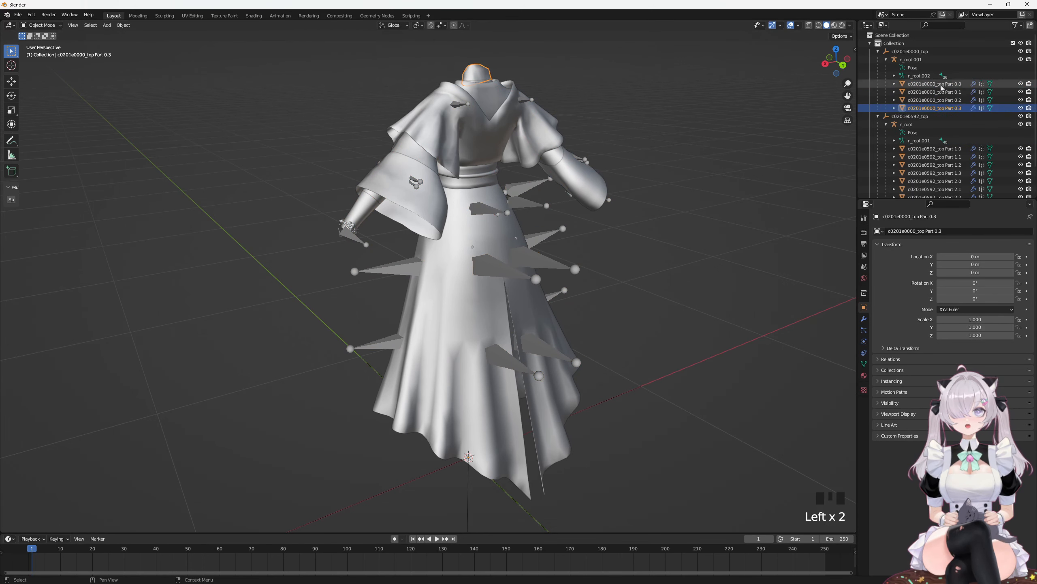
{"action": "middle_click_drag", "start_coordinate": [694, 141], "coordinate": [830, 118]}
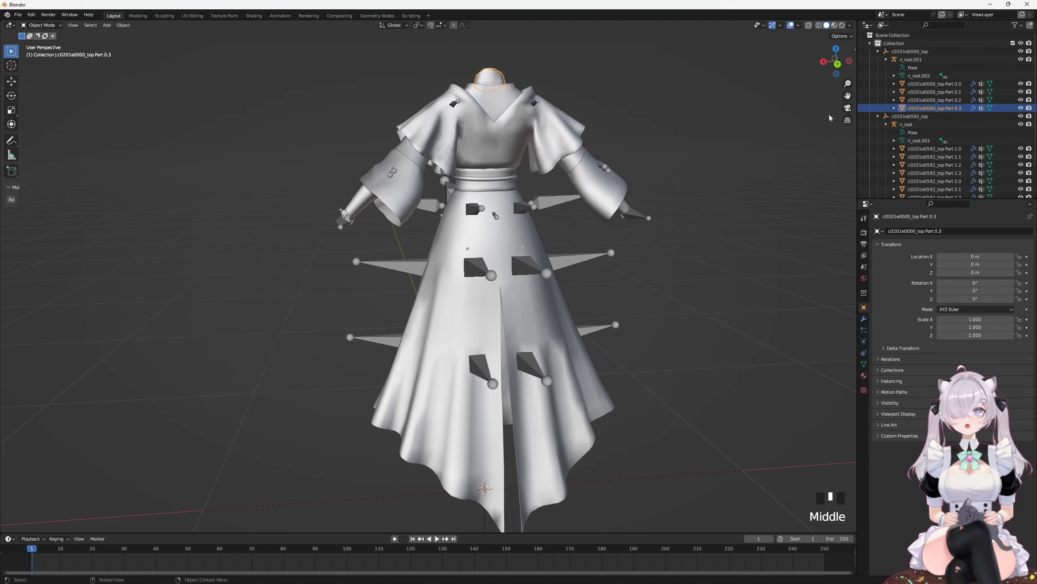
{"action": "left_click", "coordinate": [906, 124]}
{"action": "middle_click_drag", "start_coordinate": [670, 143], "coordinate": [706, 170]}
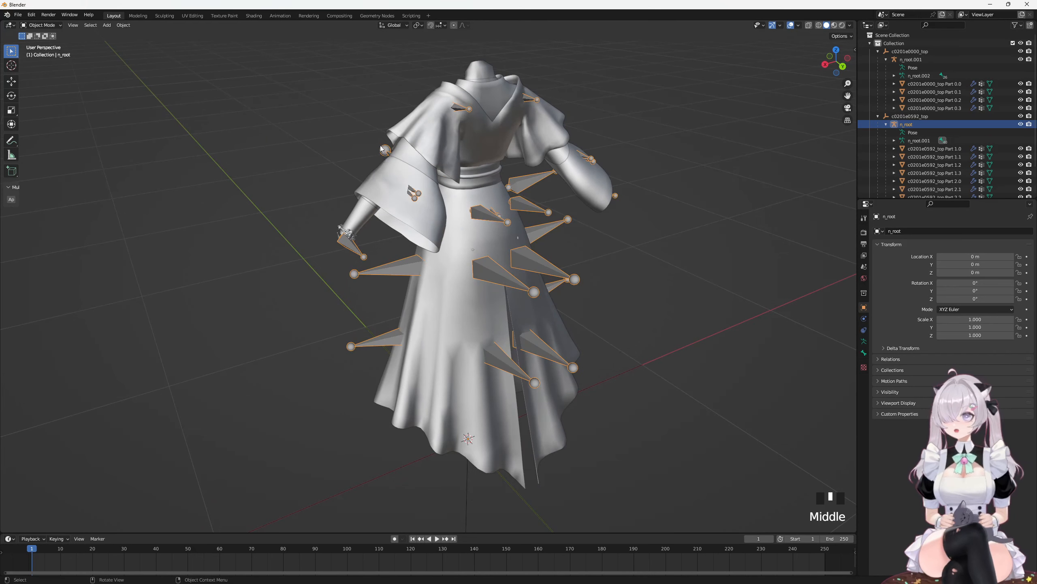
{"action": "left_click", "coordinate": [52, 27]}
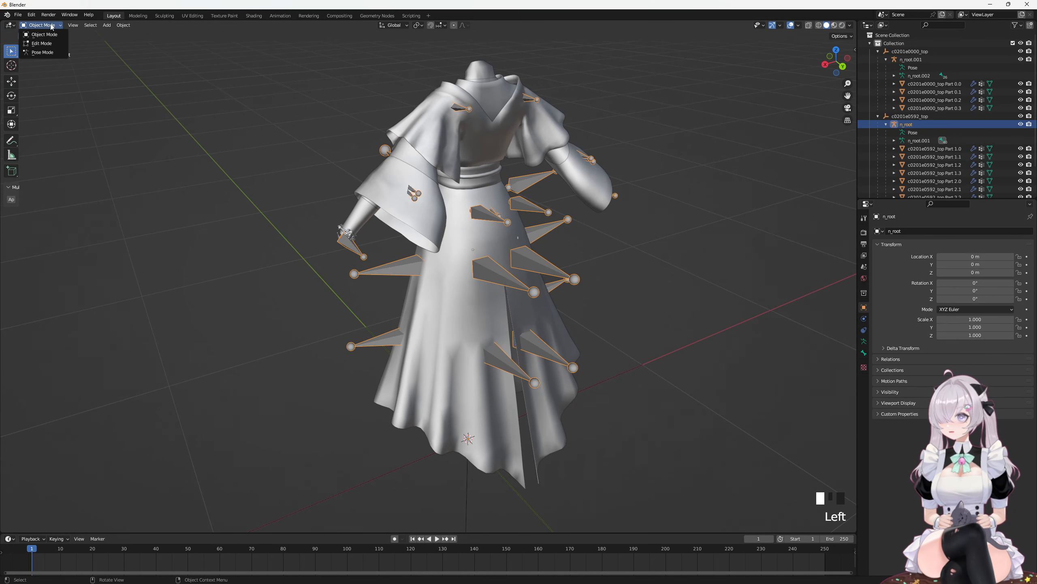
{"action": "left_click", "coordinate": [45, 52]}
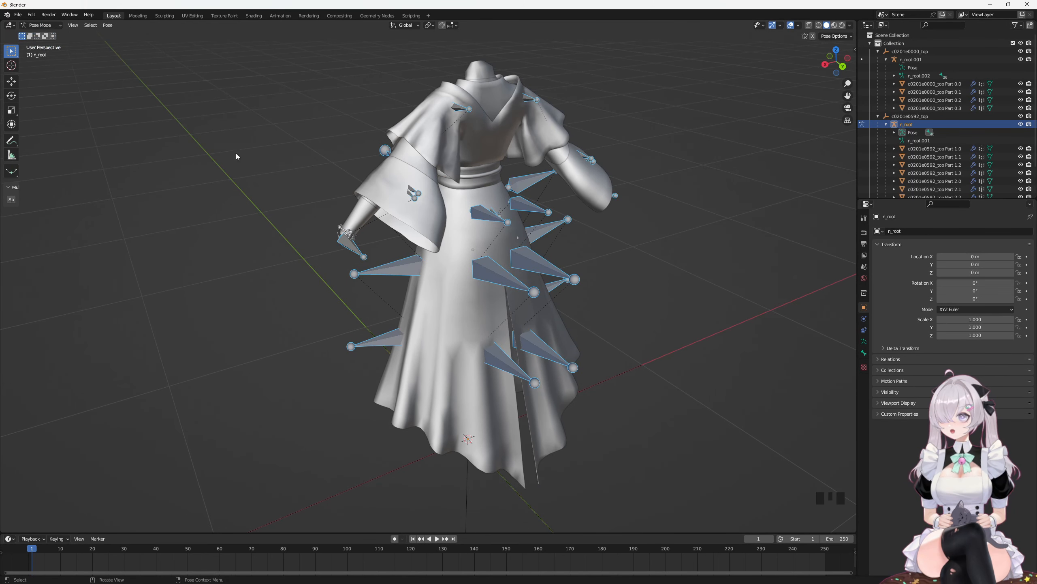
Step: Turn on X-ray and inspect the elbow bone n_hhiji_r and upper-arm bone j_ude_a_r of the coat's armature
{"action": "left_click", "coordinate": [809, 25]}
{"action": "middle_click_drag", "start_coordinate": [625, 122], "coordinate": [591, 145], "text": "shift"}
{"action": "left_click", "coordinate": [640, 147]}
{"action": "left_click", "coordinate": [599, 219]}
{"action": "left_click", "coordinate": [601, 216]}
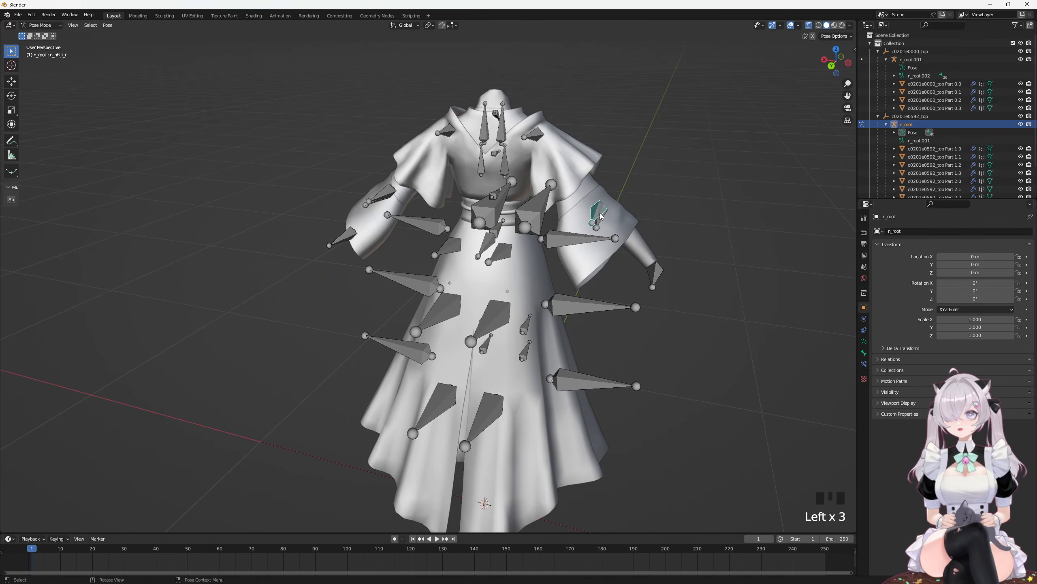
{"action": "middle_click_drag", "start_coordinate": [602, 215], "coordinate": [573, 207]}
{"action": "left_click", "coordinate": [514, 139]}
{"action": "middle_click_drag", "start_coordinate": [515, 140], "coordinate": [555, 158]}
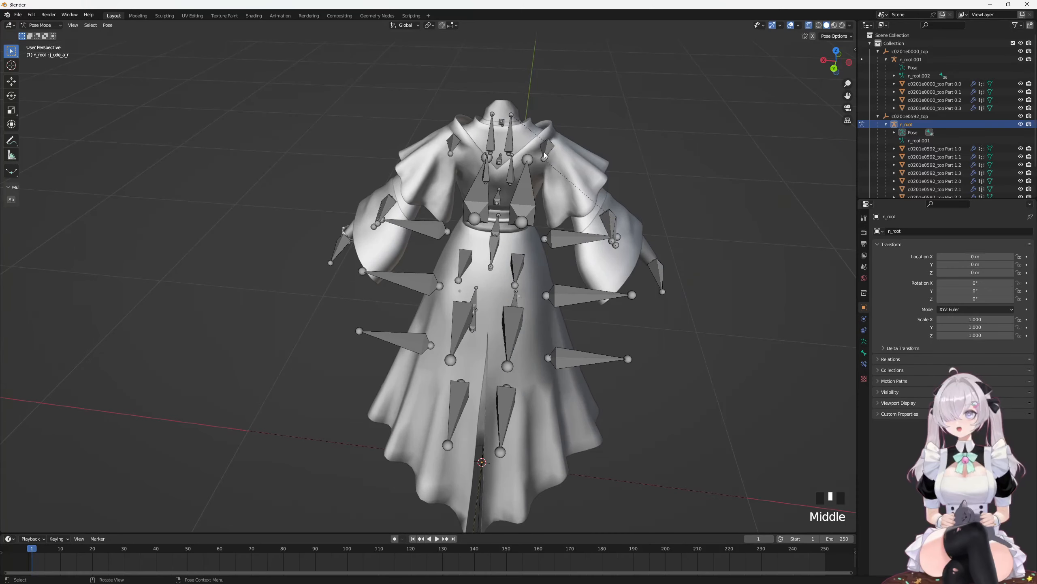
{"action": "left_click", "coordinate": [548, 149]}
{"action": "left_click", "coordinate": [610, 239]}
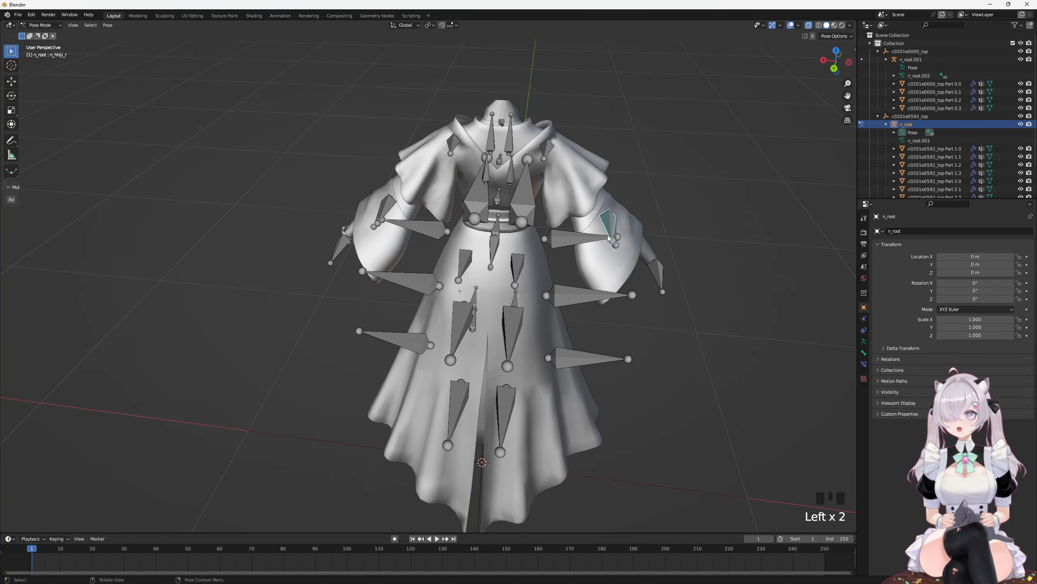
Step: Inspect the wrist bone n_hte_r, the chest bone j_mune_r and the elbow bone n_hhiji_r from several angles
{"action": "left_click", "coordinate": [657, 276]}
{"action": "middle_click_drag", "start_coordinate": [658, 275], "coordinate": [583, 201]}
{"action": "left_click", "coordinate": [660, 270]}
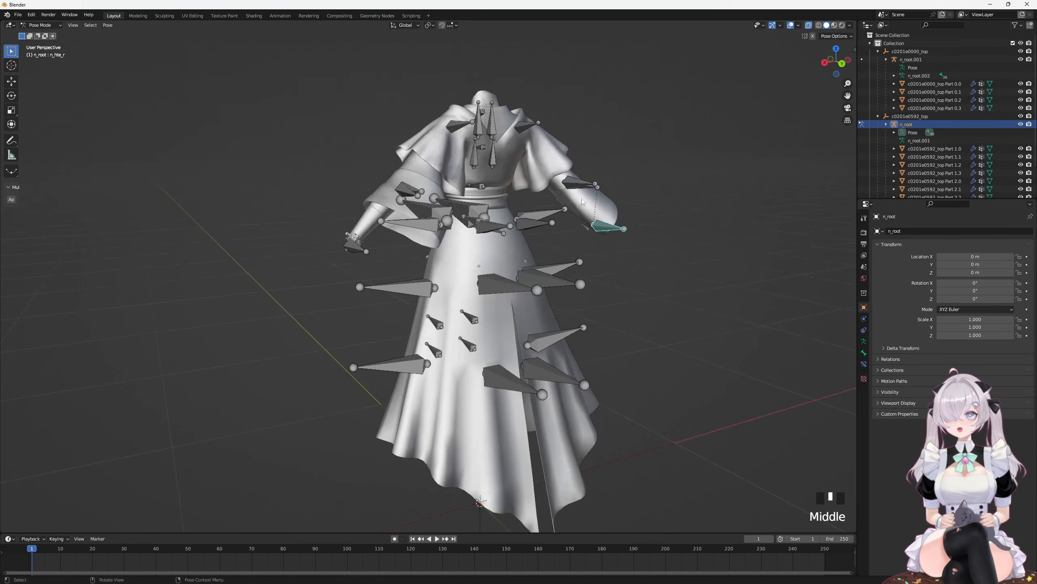
{"action": "left_click", "coordinate": [487, 130]}
{"action": "middle_click_drag", "start_coordinate": [487, 130], "coordinate": [492, 157]}
{"action": "left_click", "coordinate": [494, 160]}
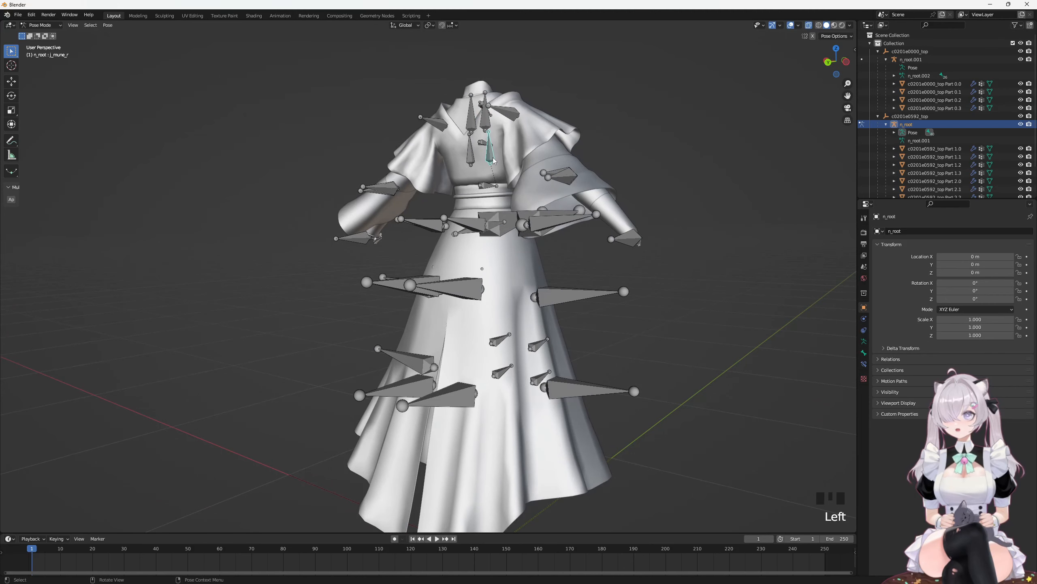
{"action": "middle_click_drag", "start_coordinate": [554, 148], "coordinate": [562, 229]}
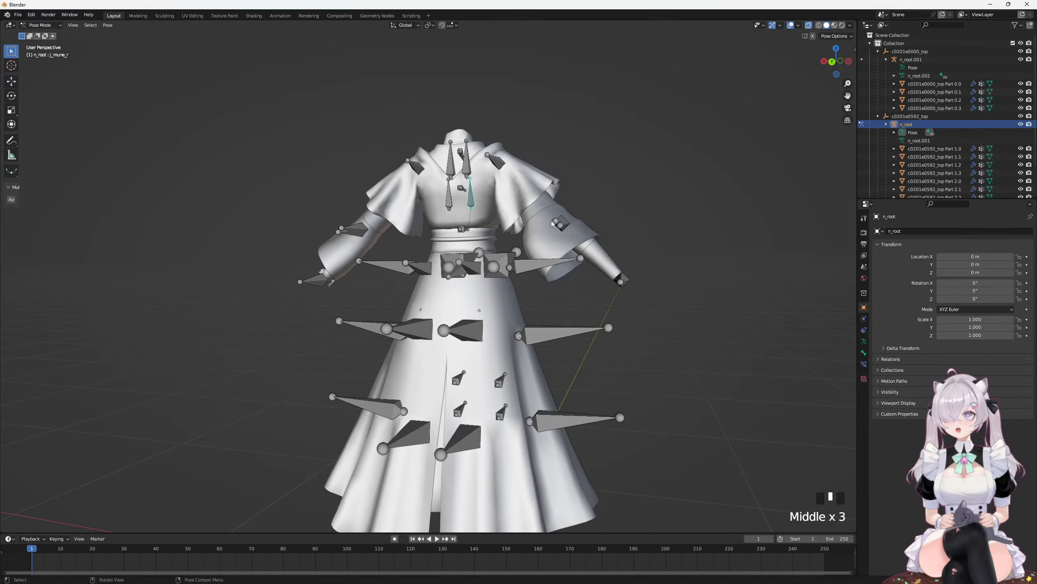
{"action": "left_click", "coordinate": [562, 229]}
{"action": "left_click", "coordinate": [562, 229]}
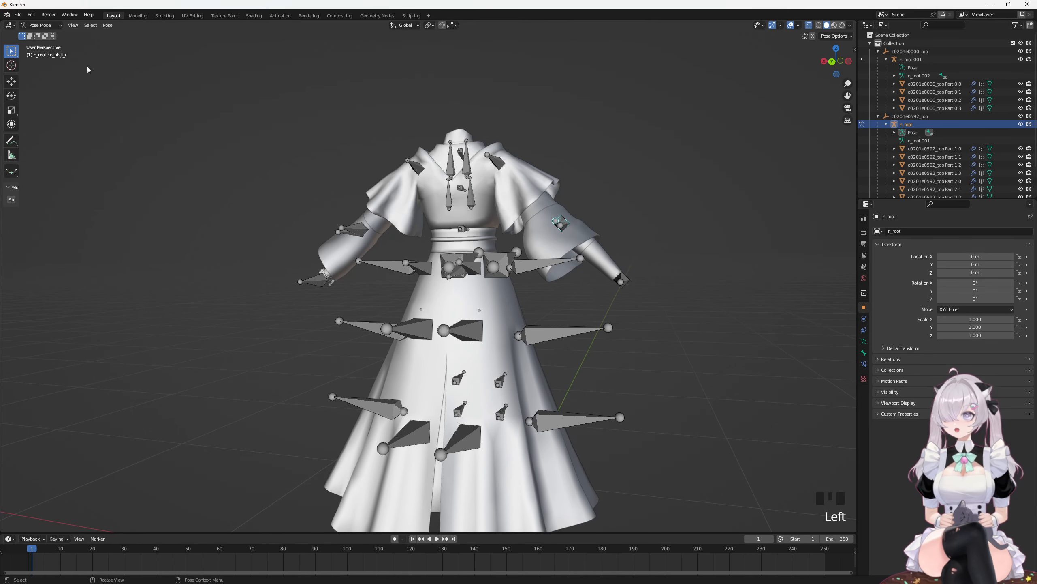
{"action": "middle_click_drag", "start_coordinate": [66, 61], "coordinate": [442, 170]}
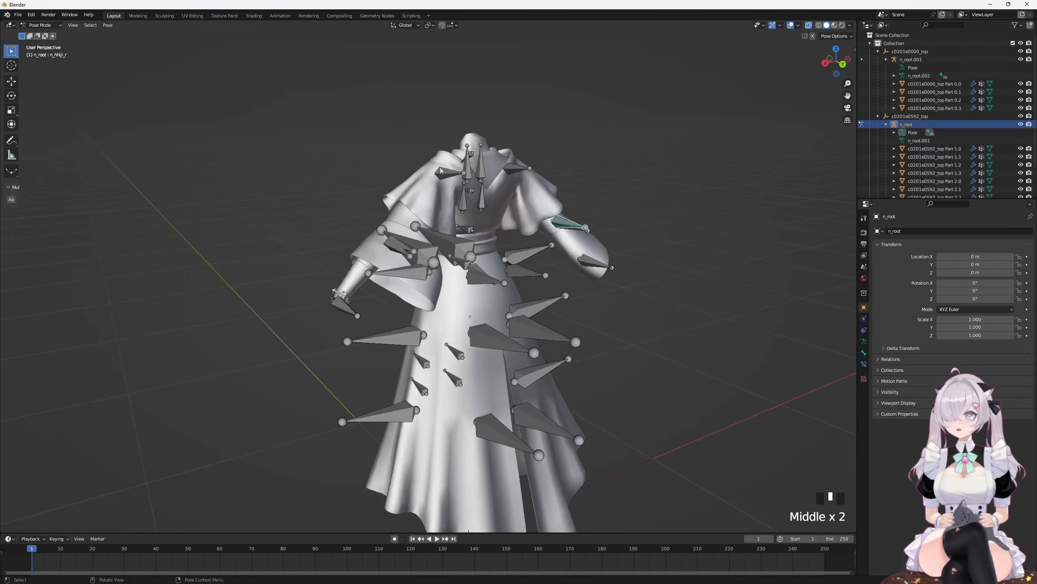
Step: Return to Object Mode and examine the body meshes Part 0.0 and Part 0.3 inside the coat
{"action": "left_click", "coordinate": [52, 28]}
{"action": "left_click", "coordinate": [41, 33]}
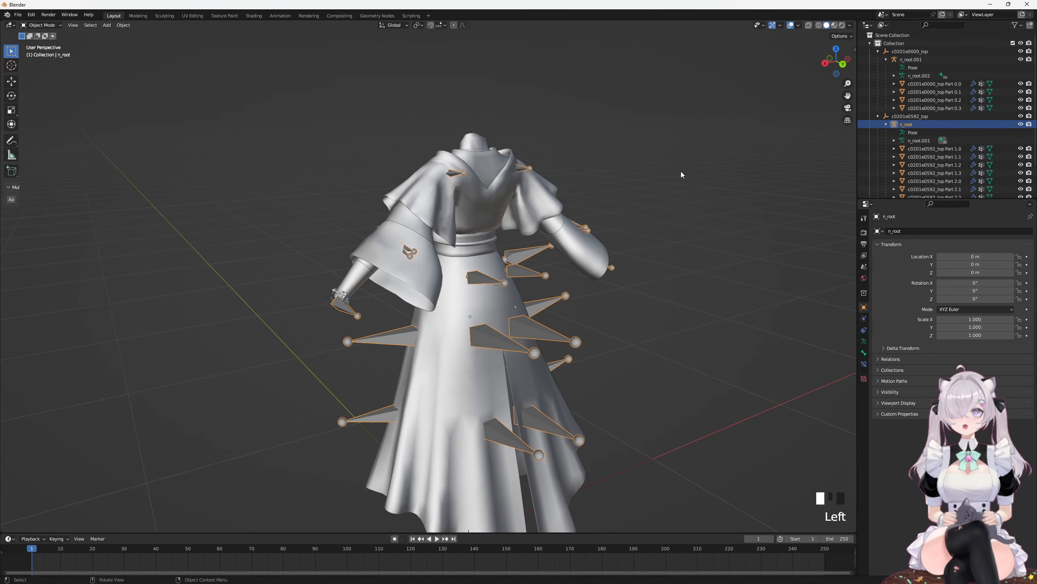
{"action": "middle_click_drag", "start_coordinate": [746, 179], "coordinate": [715, 188]}
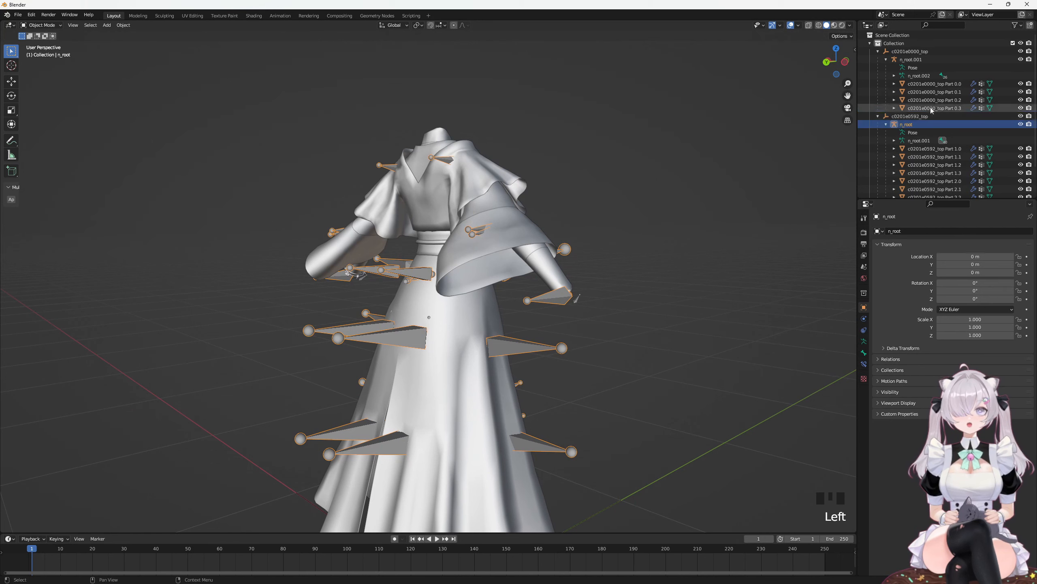
{"action": "left_click", "coordinate": [921, 84]}
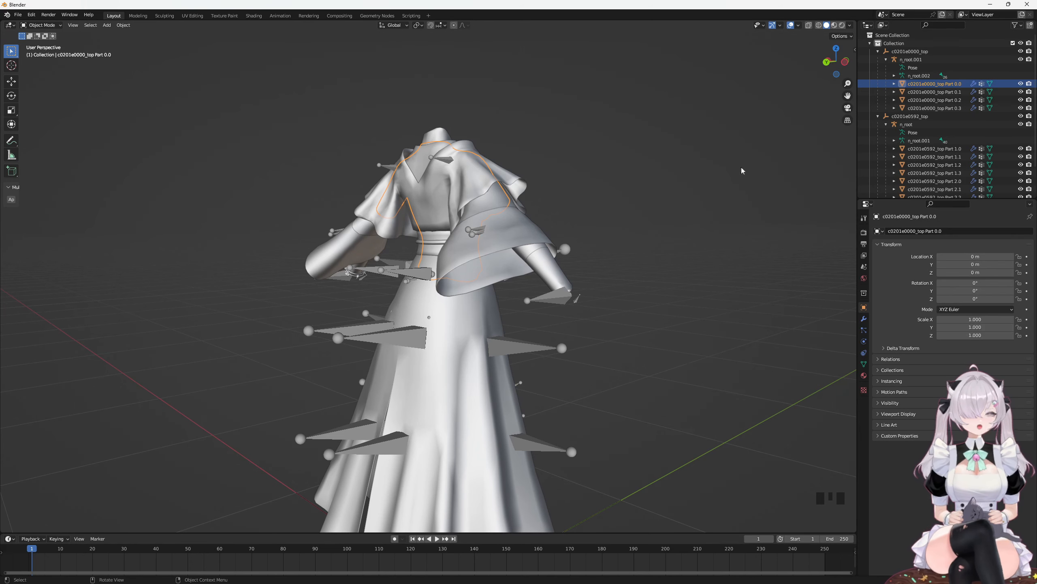
{"action": "left_click", "coordinate": [934, 107]}
{"action": "middle_click_drag", "start_coordinate": [673, 197], "coordinate": [445, 202]}
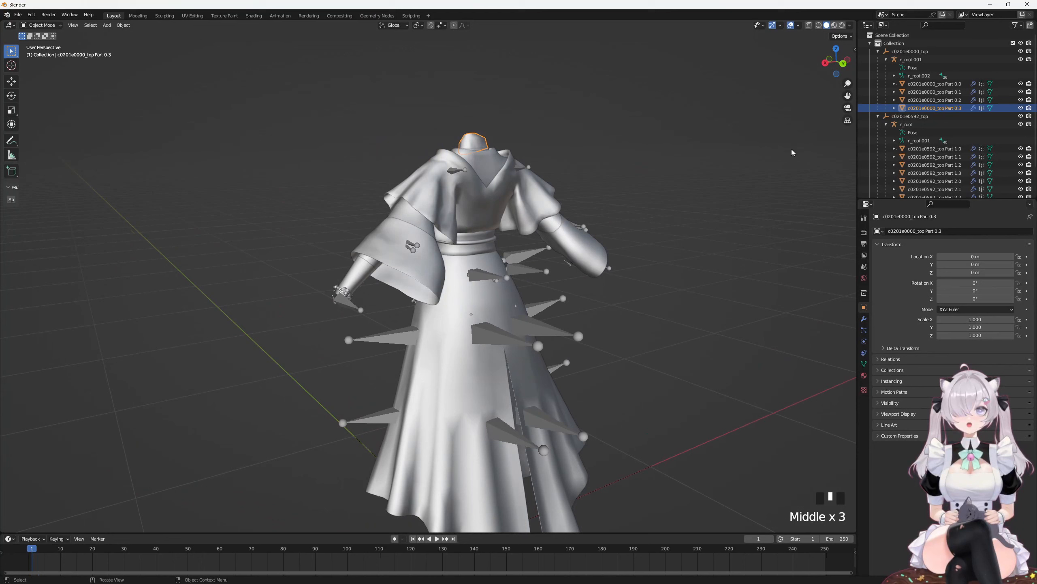
Step: Compare the body's Part 0.0 and Part 0.3 meshes and n_root.001 armature with the coat's n_root armature and meshes
{"action": "left_click", "coordinate": [933, 86]}
{"action": "left_click", "coordinate": [911, 59]}
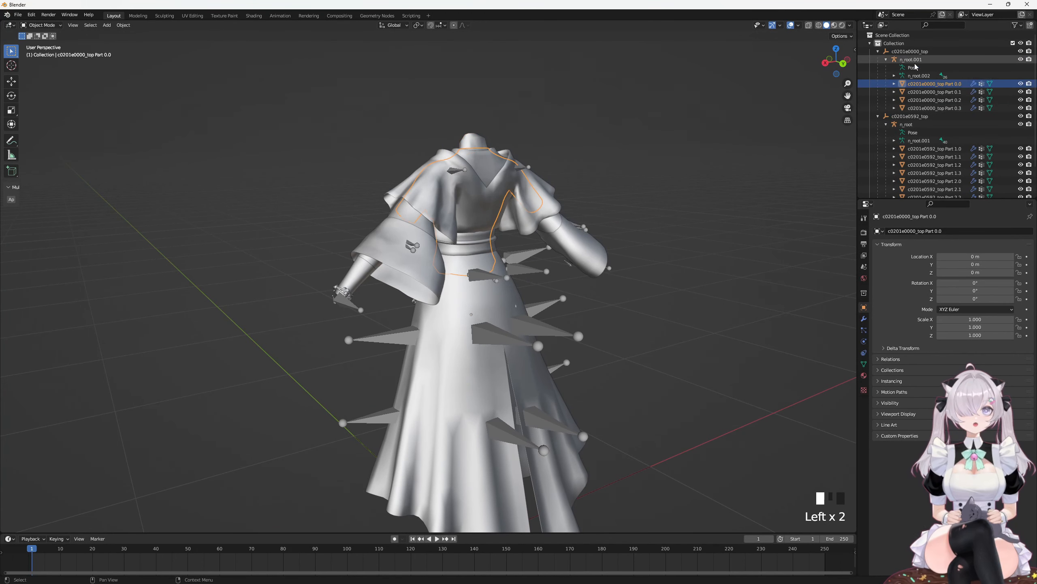
{"action": "left_click", "coordinate": [918, 127]}
{"action": "scroll", "coordinate": [938, 157], "scroll_direction": "down", "scroll_amount": 8}
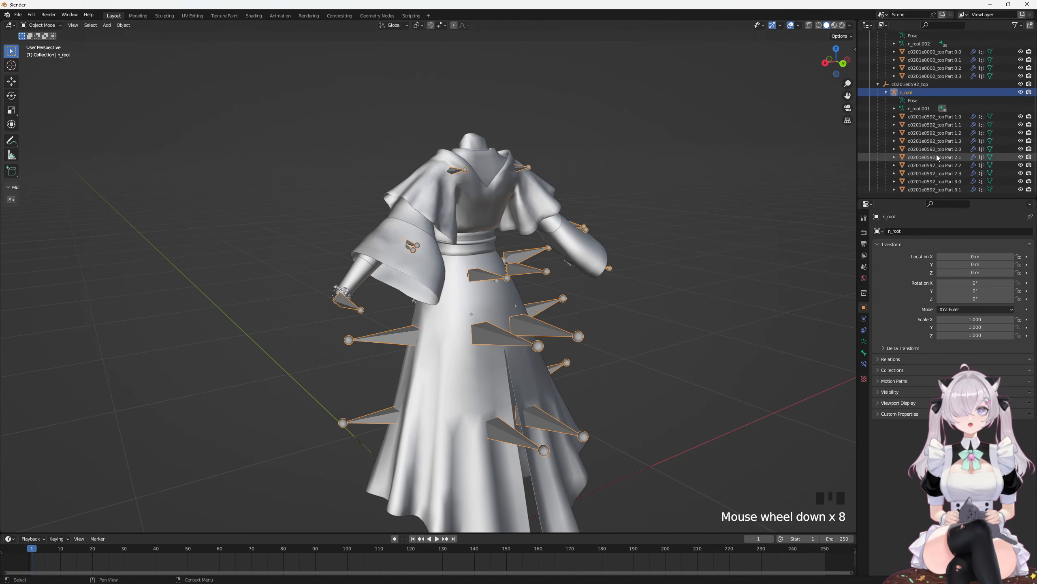
{"action": "scroll", "coordinate": [938, 157], "scroll_direction": "up", "scroll_amount": 7}
{"action": "left_click", "coordinate": [933, 84]}
{"action": "left_click", "coordinate": [933, 107]}
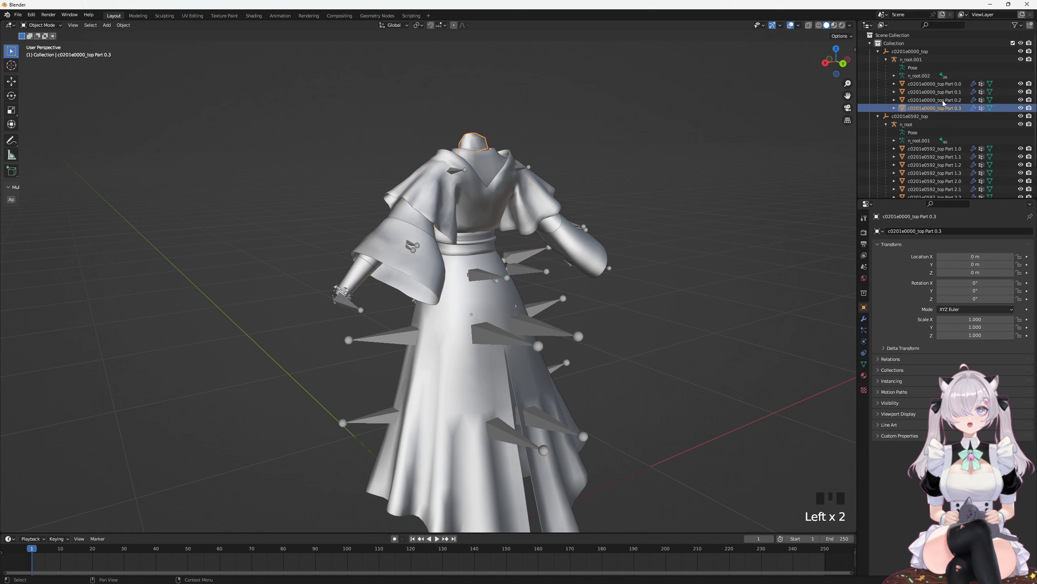
{"action": "left_click", "coordinate": [913, 59]}
{"action": "left_click", "coordinate": [906, 124]}
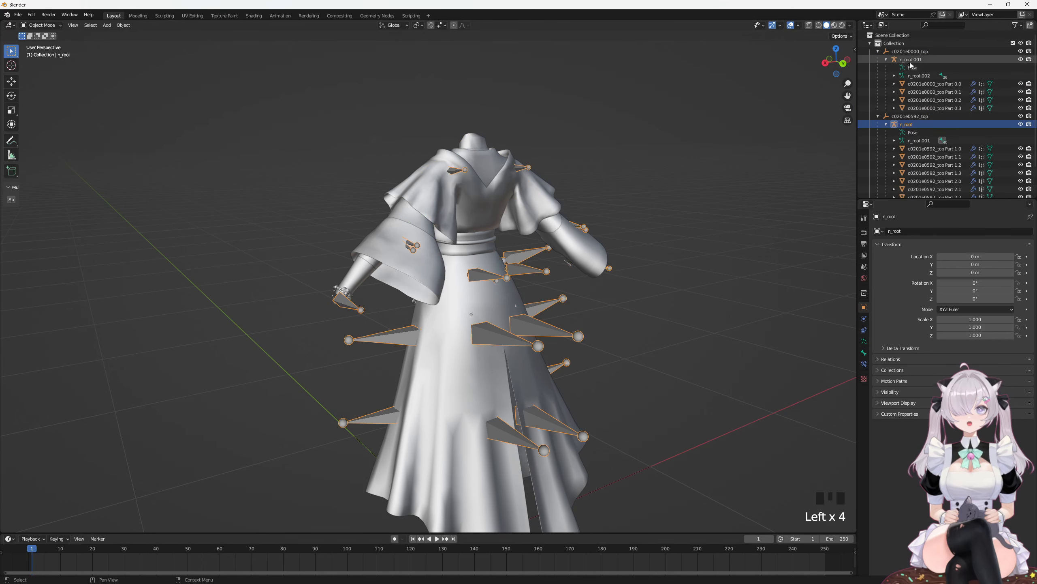
Step: Compare the body's n_root.001 armature with the coat's n_root armature by highlighting each in turn around the model
{"action": "left_click", "coordinate": [911, 60]}
{"action": "left_click", "coordinate": [907, 124]}
{"action": "left_click", "coordinate": [913, 60]}
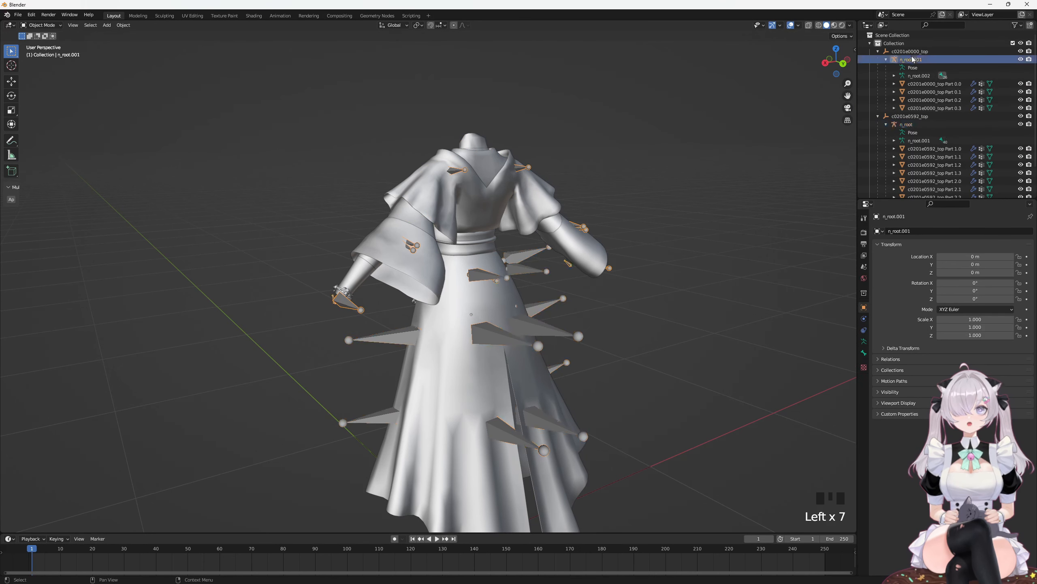
{"action": "left_click", "coordinate": [912, 52]}
{"action": "left_click", "coordinate": [911, 117]}
{"action": "left_click", "coordinate": [909, 125]}
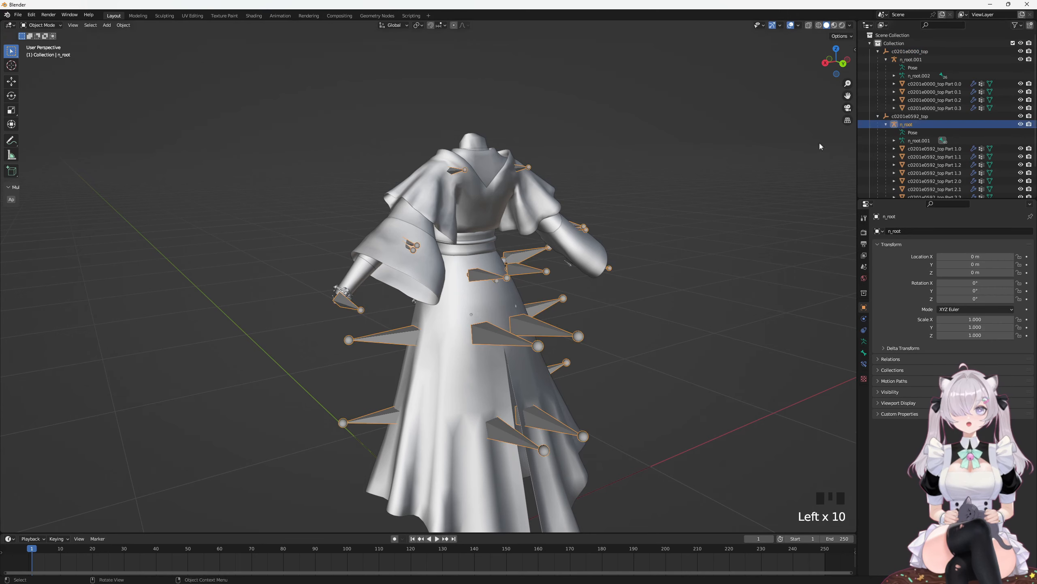
{"action": "middle_click_drag", "start_coordinate": [821, 147], "coordinate": [783, 155]}
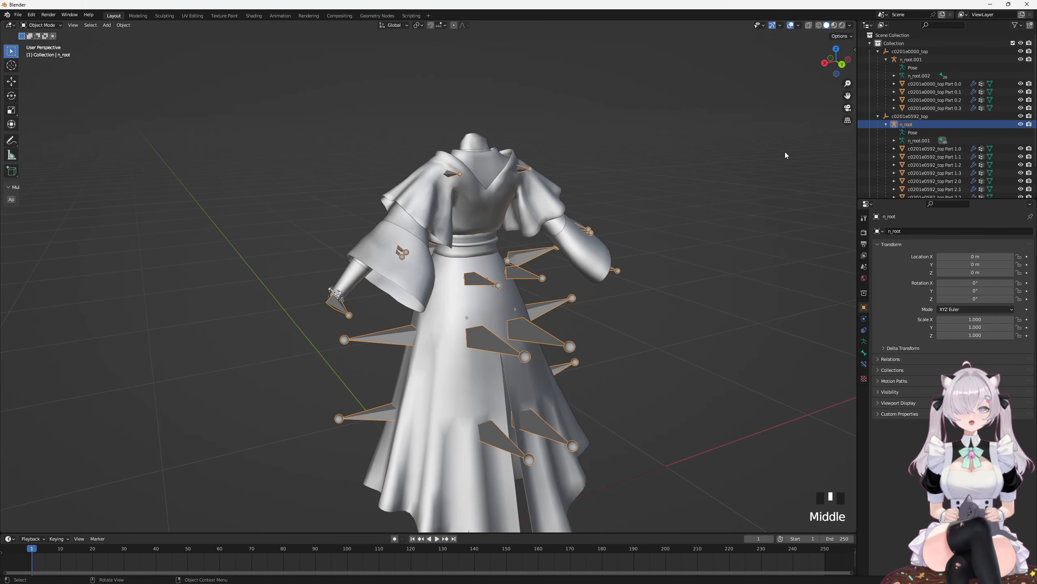
{"action": "left_click", "coordinate": [922, 58]}
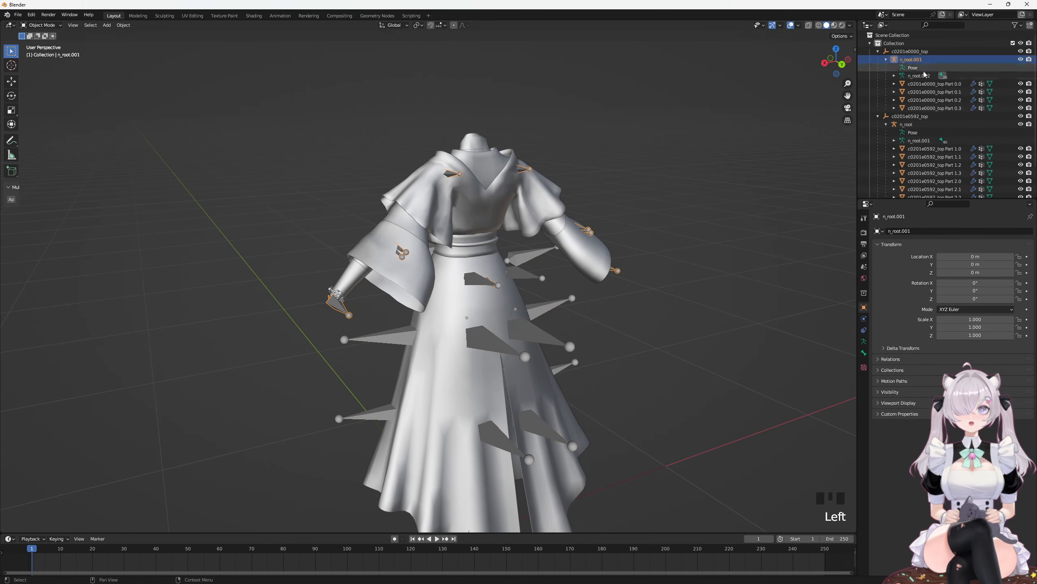
{"action": "middle_click_drag", "start_coordinate": [781, 92], "coordinate": [800, 102]}
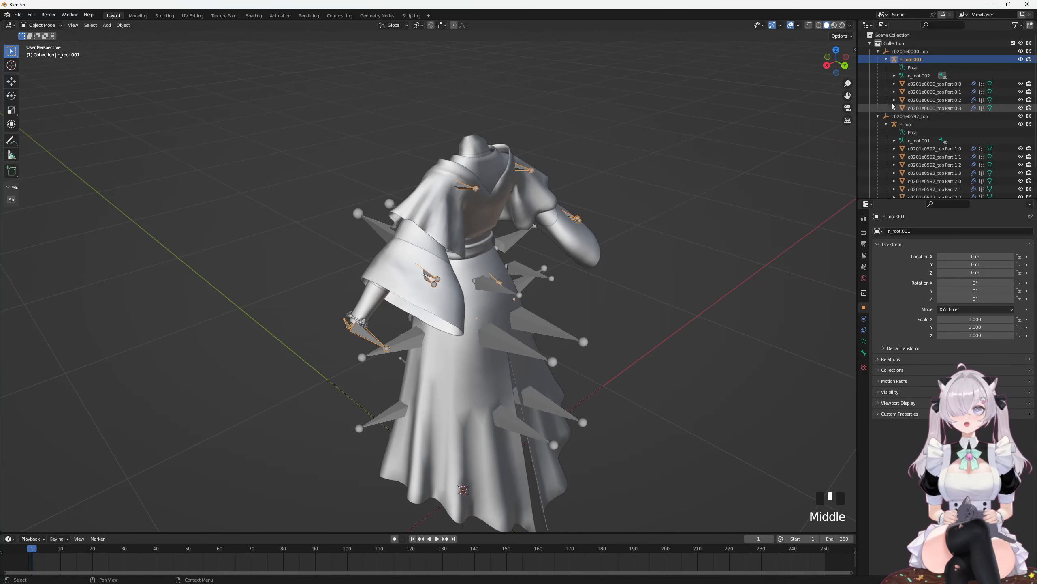
Step: Examine which meshes belong to each armature, checking body Parts 0.0 to 0.3 and coat Part 1.0
{"action": "left_click", "coordinate": [935, 84]}
{"action": "left_click", "coordinate": [941, 108], "text": "shift"}
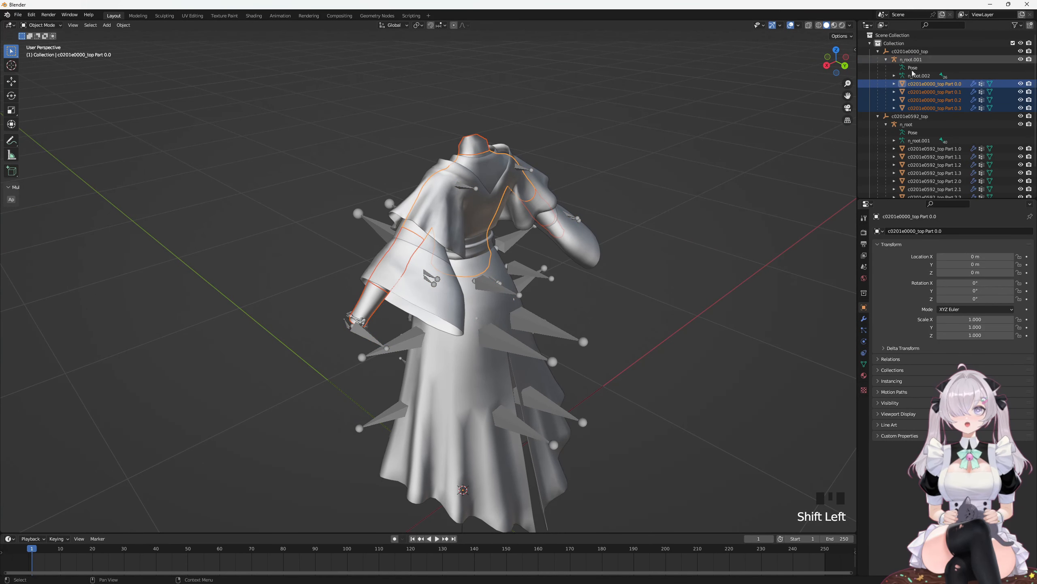
{"action": "left_click", "coordinate": [913, 59]}
{"action": "left_click", "coordinate": [917, 123]}
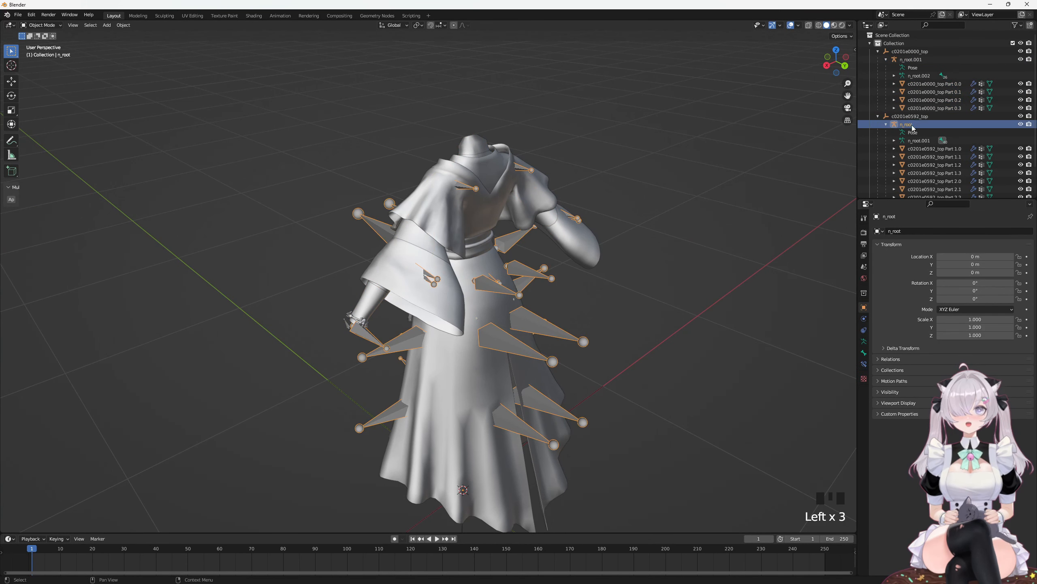
{"action": "scroll", "coordinate": [919, 135], "scroll_direction": "down", "scroll_amount": 3}
{"action": "left_click", "coordinate": [947, 117]}
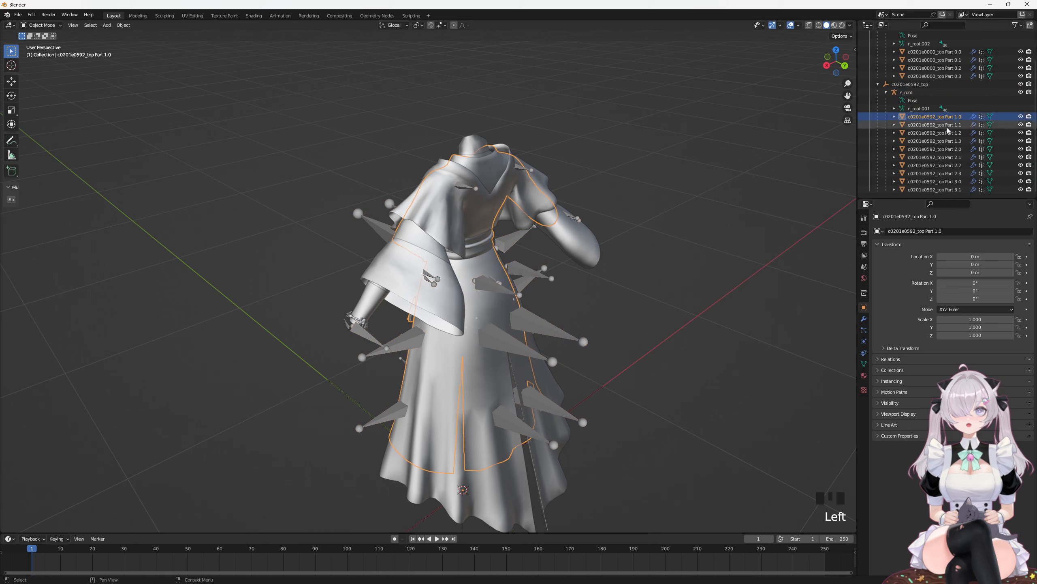
{"action": "left_click", "coordinate": [908, 93]}
{"action": "middle_click_drag", "start_coordinate": [829, 114], "coordinate": [803, 111]}
Step: Select body meshes Part 0.0 through Part 0.3 together with the coat's n_root armature as the active object
{"action": "scroll", "coordinate": [803, 111], "scroll_direction": "up", "scroll_amount": 2}
{"action": "left_click", "coordinate": [915, 52]}
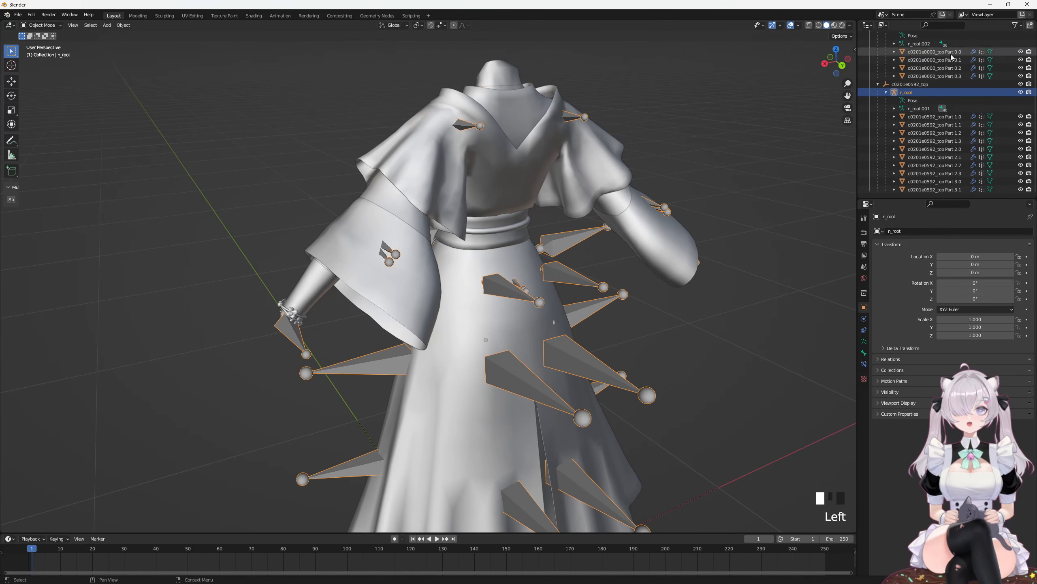
{"action": "left_click", "coordinate": [915, 76], "text": "shift"}
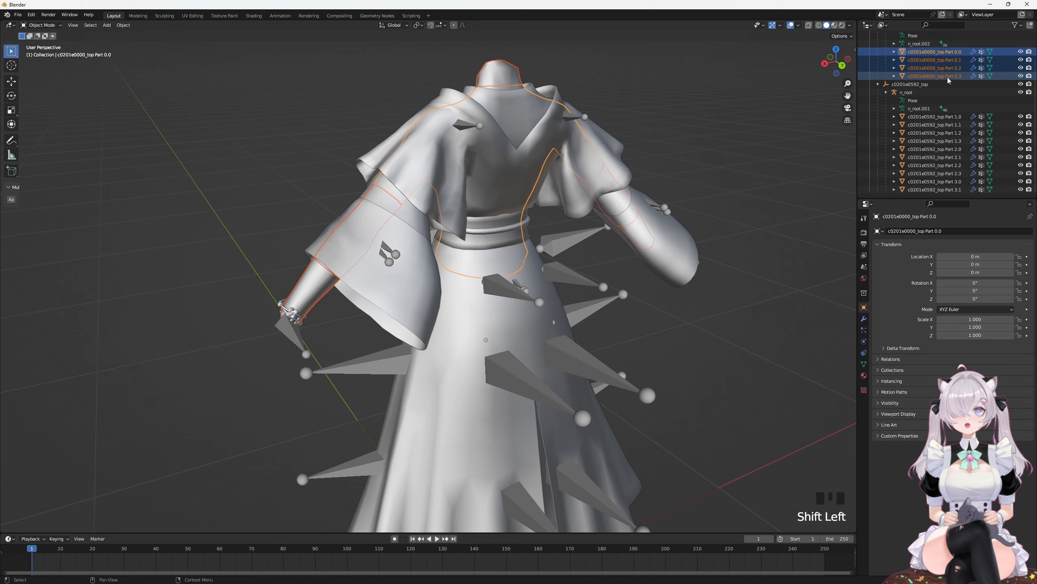
{"action": "left_click", "coordinate": [905, 92], "text": "ctrl"}
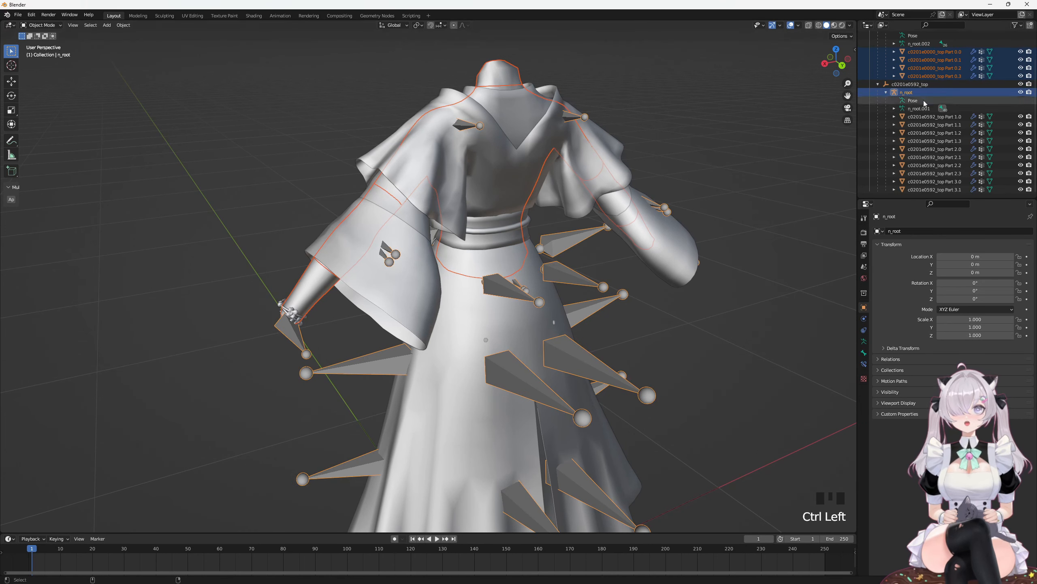
{"action": "scroll", "coordinate": [927, 160], "scroll_direction": "up", "scroll_amount": 2}
{"action": "scroll", "coordinate": [910, 133], "scroll_direction": "up", "scroll_amount": 3}
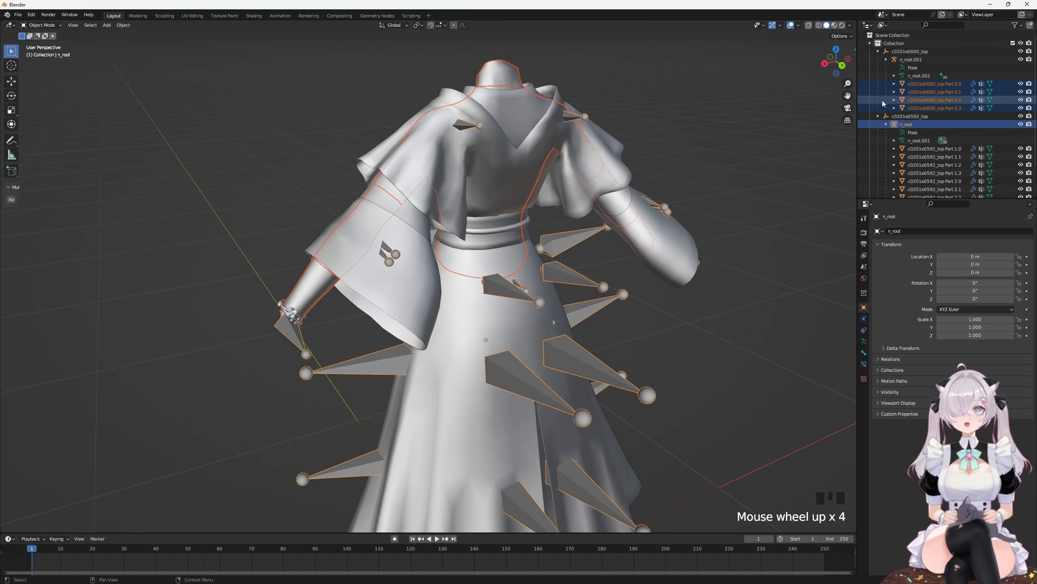
Step: Review body meshes Part 0.0 through Part 0.3 against their n_root.001 armature and the coat's c0201e0592_top group
{"action": "left_click", "coordinate": [938, 84]}
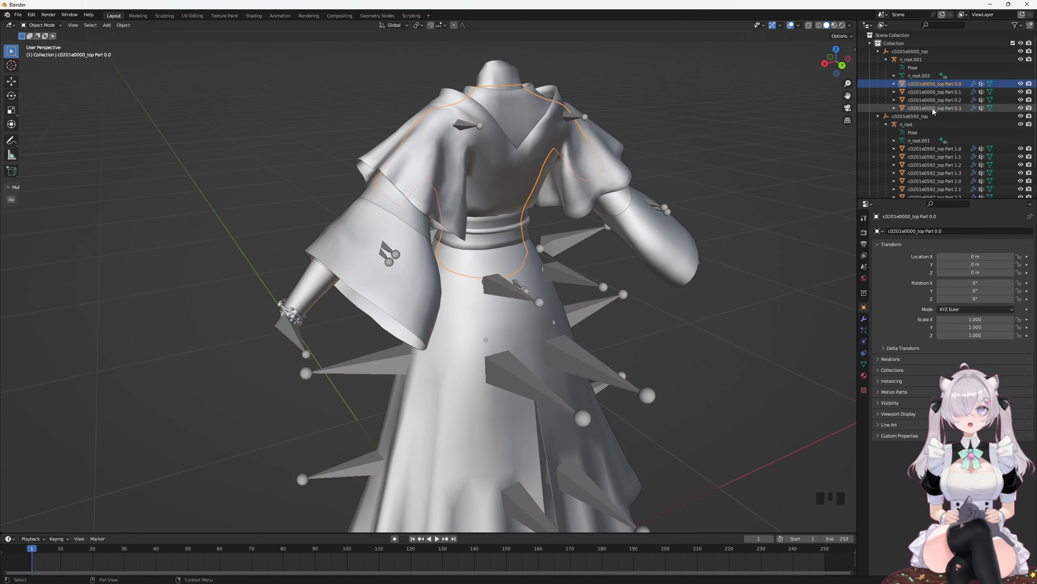
{"action": "left_click", "coordinate": [934, 109]}
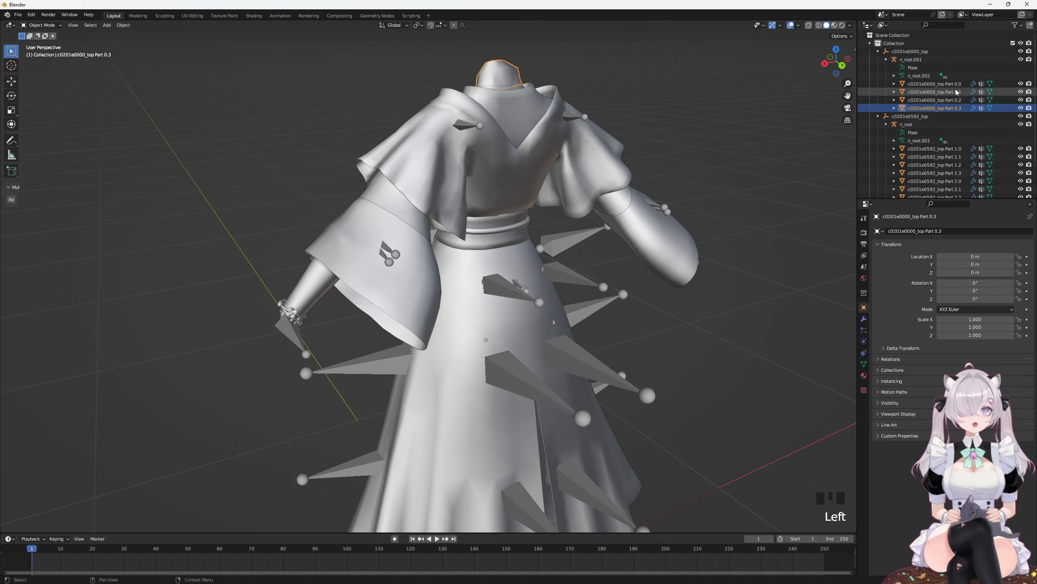
{"action": "left_click", "coordinate": [952, 84], "text": "shift"}
{"action": "scroll", "coordinate": [780, 158], "scroll_direction": "down", "scroll_amount": 1}
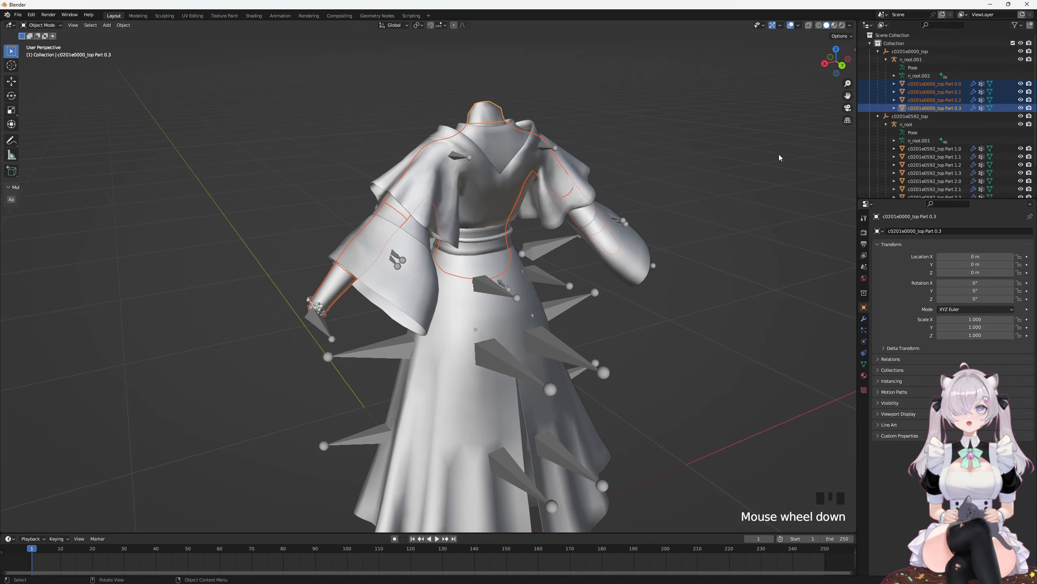
{"action": "middle_click_drag", "start_coordinate": [799, 153], "coordinate": [728, 135]}
{"action": "left_click", "coordinate": [911, 51]}
{"action": "left_click", "coordinate": [916, 61]}
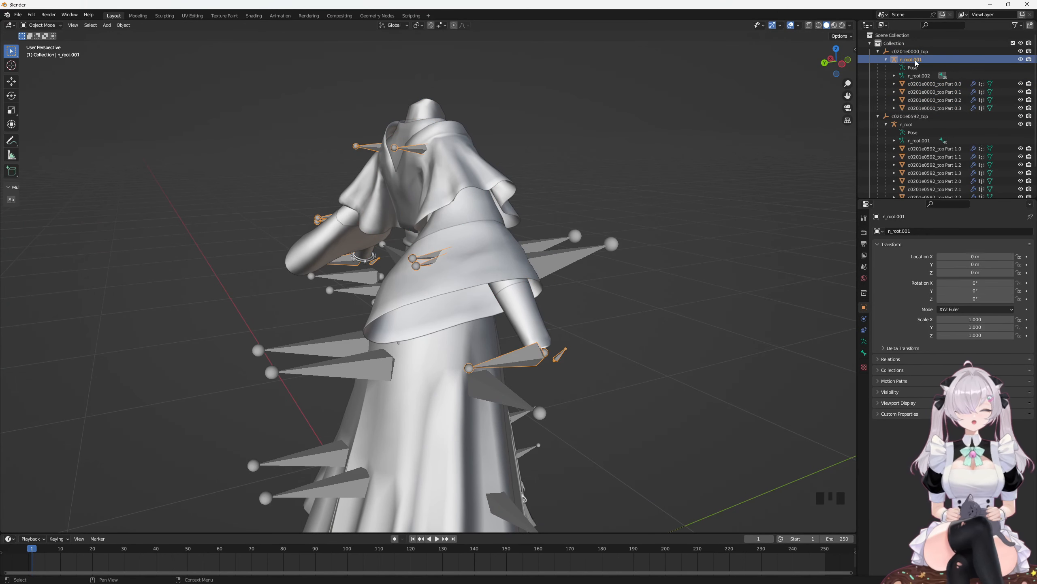
{"action": "double_click", "coordinate": [913, 118]}
{"action": "left_click", "coordinate": [917, 122]}
{"action": "left_click", "coordinate": [918, 123]}
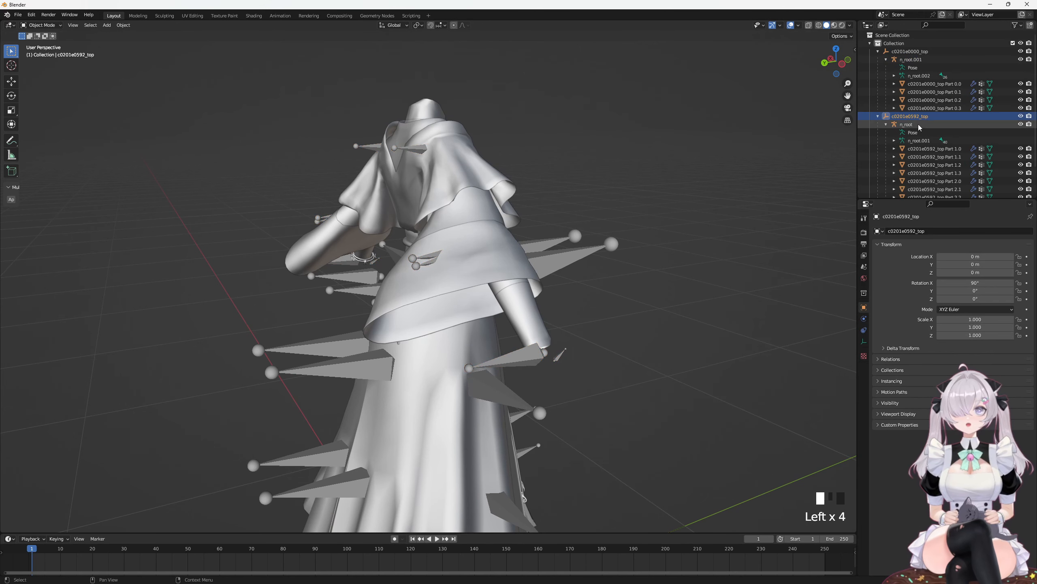
Step: Put the coat's n_root armature in Pose Mode and inspect the shoulder bone n_hkata_r and forearm bone j_ude_b_r
{"action": "left_click", "coordinate": [43, 25]}
{"action": "left_click", "coordinate": [40, 50]}
{"action": "middle_click_drag", "start_coordinate": [270, 162], "coordinate": [499, 177]}
{"action": "left_click", "coordinate": [506, 180]}
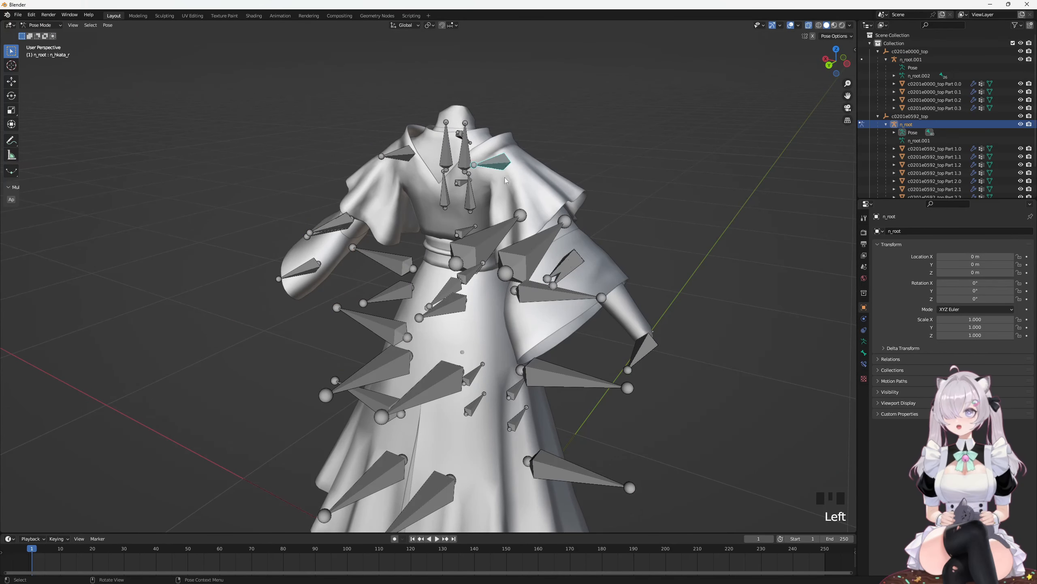
{"action": "left_click", "coordinate": [531, 247]}
{"action": "middle_click_drag", "start_coordinate": [531, 247], "coordinate": [571, 251]}
{"action": "left_click", "coordinate": [585, 245]}
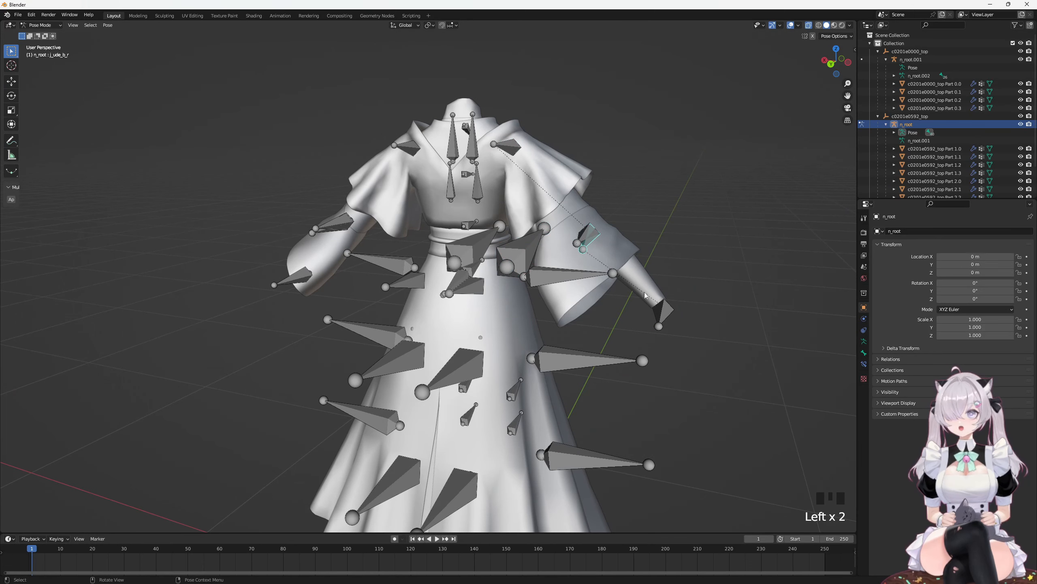
Step: Inspect the wrist bone and the elbow bone n_hhiji_r on the coat's wide-sleeved arm
{"action": "left_click", "coordinate": [663, 312]}
{"action": "middle_click_drag", "start_coordinate": [598, 242], "coordinate": [582, 237]}
{"action": "middle_click", "coordinate": [603, 241]}
{"action": "left_click", "coordinate": [600, 243]}
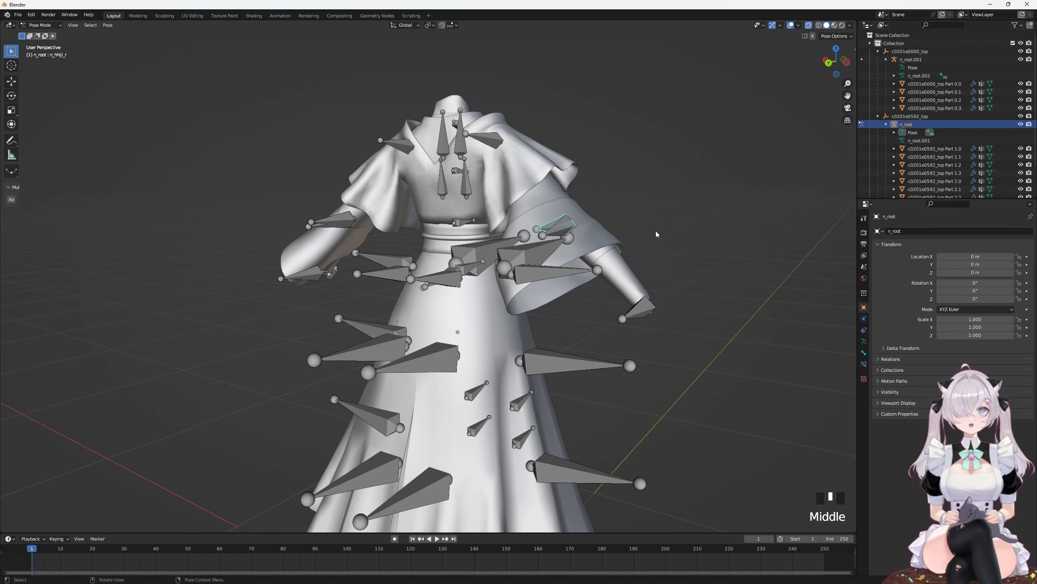
{"action": "left_click", "coordinate": [548, 224]}
{"action": "left_click", "coordinate": [549, 223]}
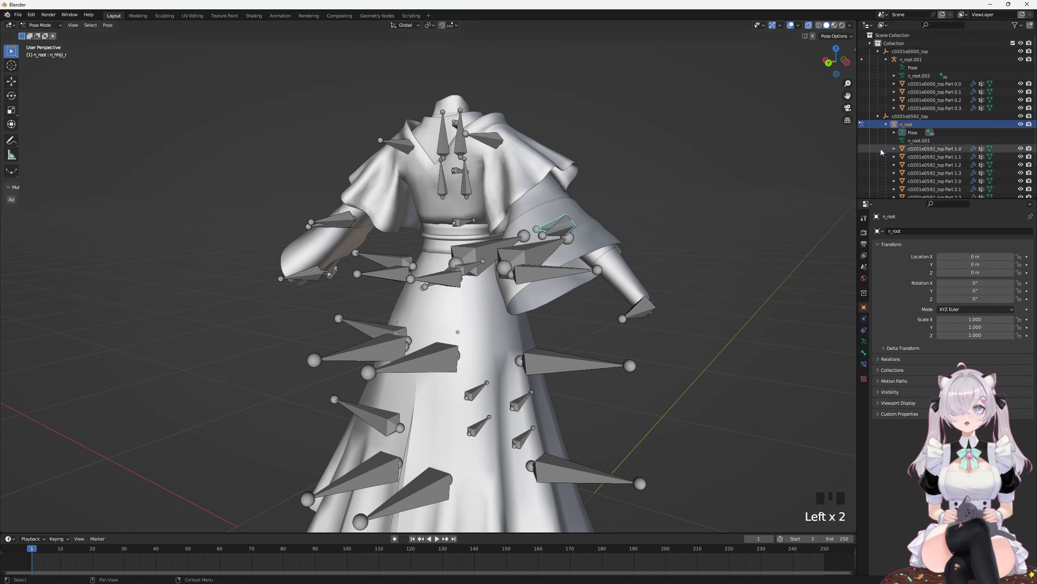
Step: Switch the n_root armature from Pose Mode to Object Mode and leave everything deselected
{"action": "left_click", "coordinate": [947, 84]}
{"action": "left_click", "coordinate": [952, 108], "text": "shift"}
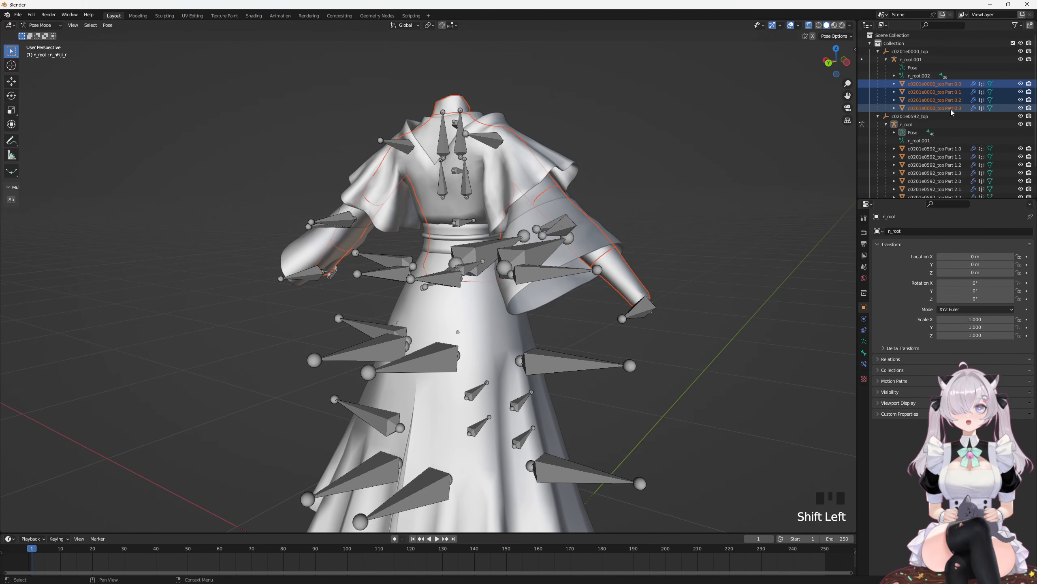
{"action": "left_click", "coordinate": [912, 126], "text": "ctrl"}
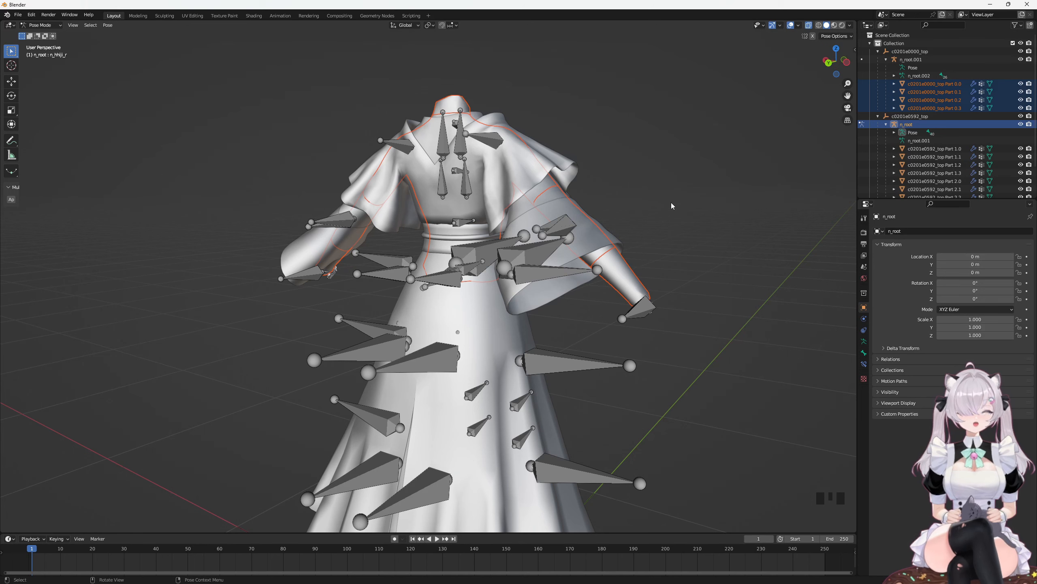
{"action": "left_click", "coordinate": [48, 25]}
{"action": "left_click", "coordinate": [48, 36]}
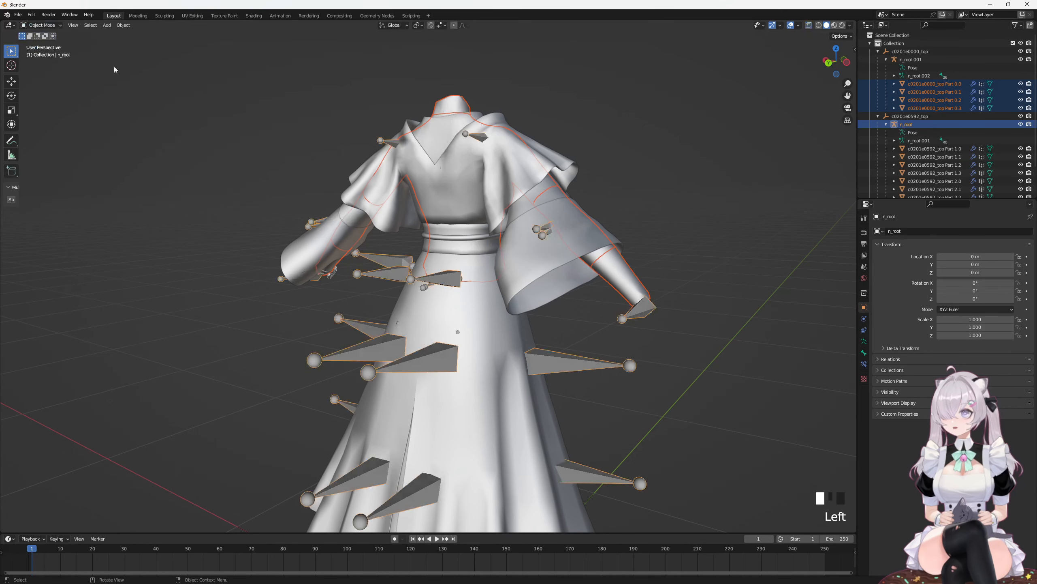
{"action": "left_click", "coordinate": [179, 94]}
Step: Hide the four c0201e0000_top body meshes, Part 0.0 to Part 0.3, and select c0201e0592_top Part 1.0
{"action": "middle_click_drag", "start_coordinate": [227, 112], "coordinate": [598, 162]}
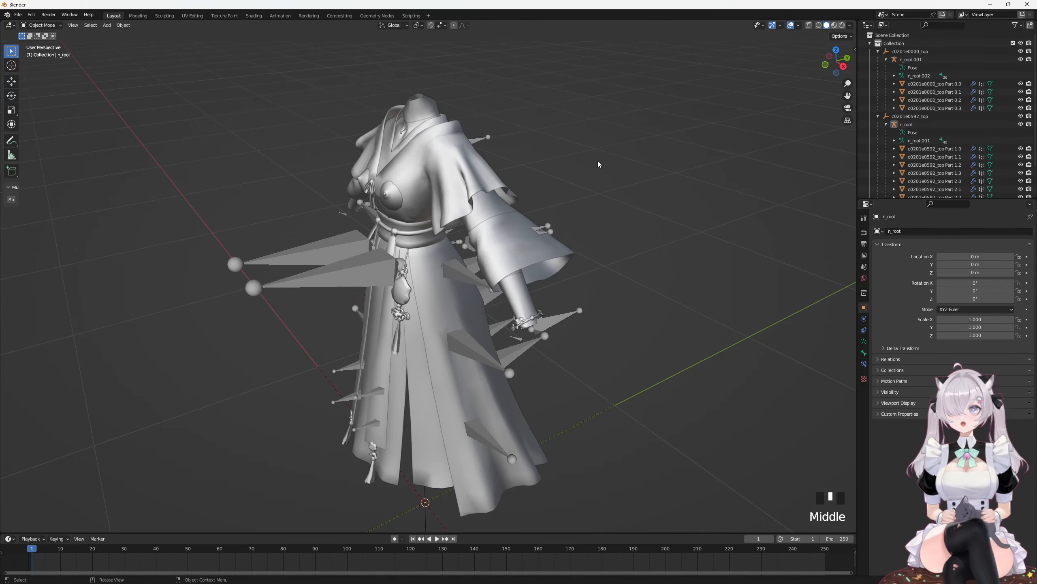
{"action": "left_click_drag", "start_coordinate": [1020, 83], "coordinate": [1020, 108]}
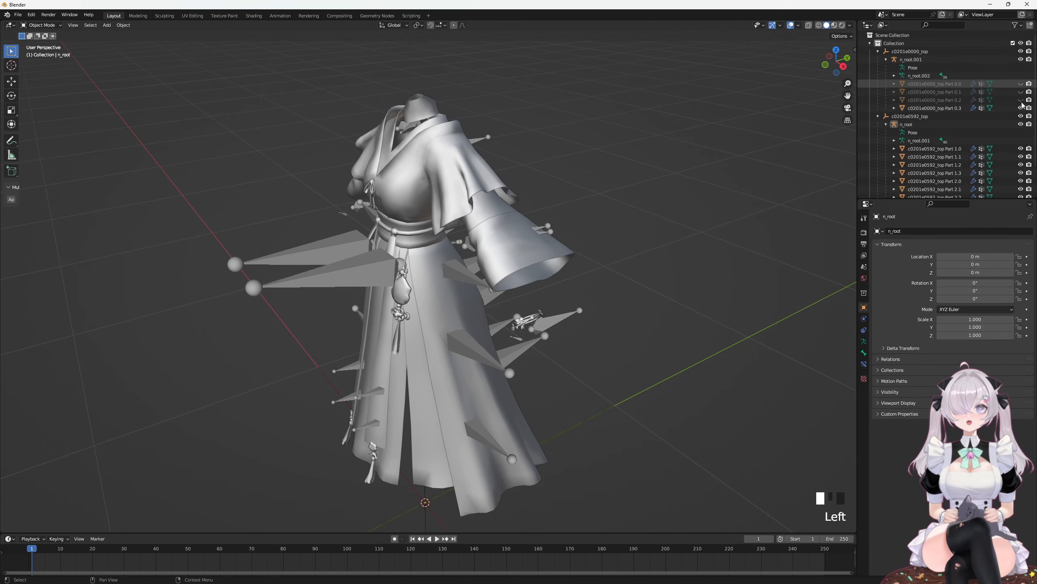
{"action": "middle_click_drag", "start_coordinate": [575, 128], "coordinate": [611, 115]}
{"action": "left_click", "coordinate": [934, 148]}
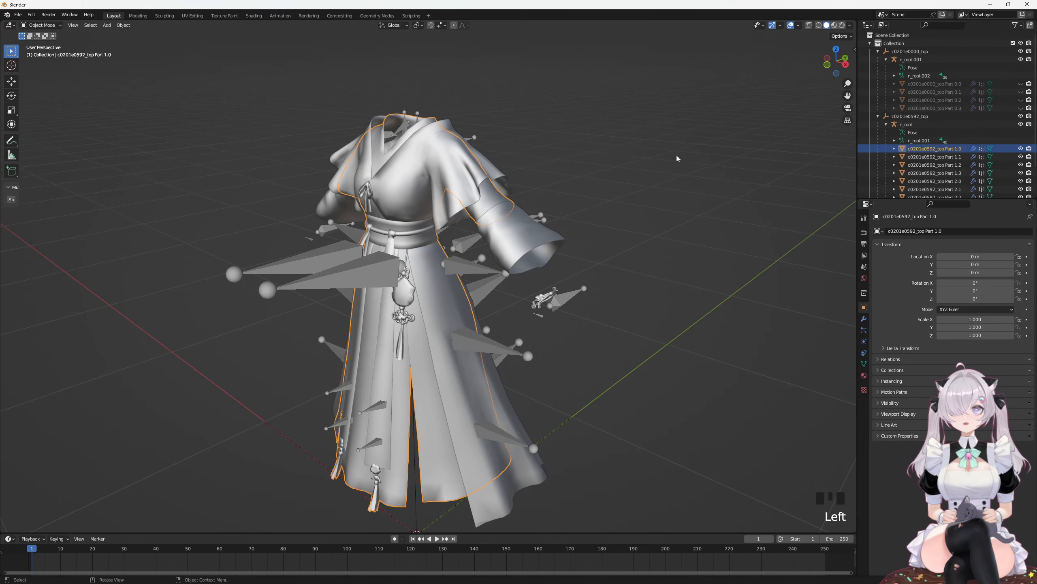
{"action": "middle_click_drag", "start_coordinate": [678, 158], "coordinate": [653, 154]}
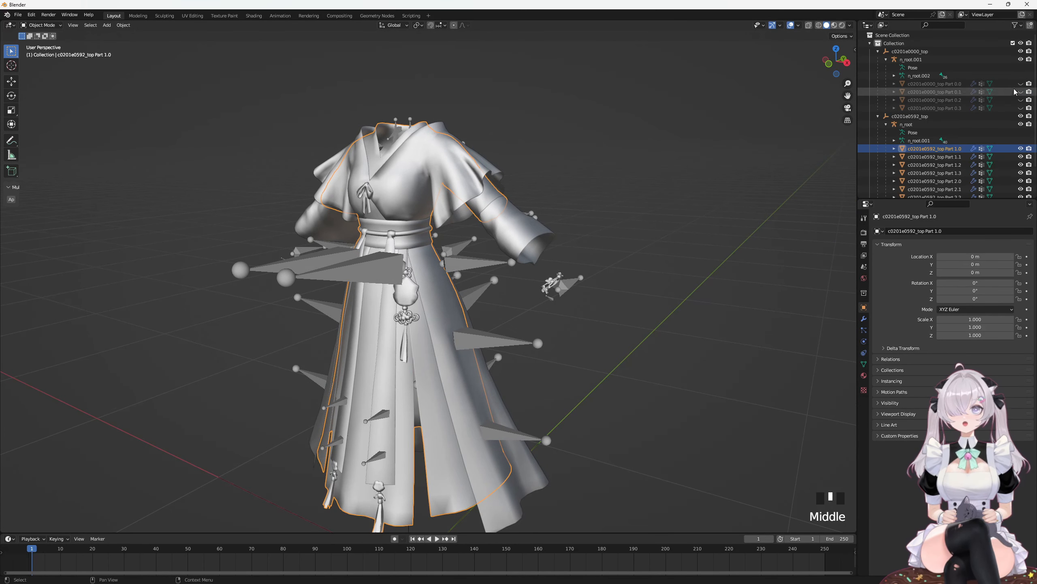
Step: Toggle the visibility of body mesh Part 0.0 and the c0201e0592_top group for comparison, restoring both
{"action": "left_click_drag", "start_coordinate": [1020, 84], "coordinate": [1021, 116]}
{"action": "left_click", "coordinate": [1021, 116]}
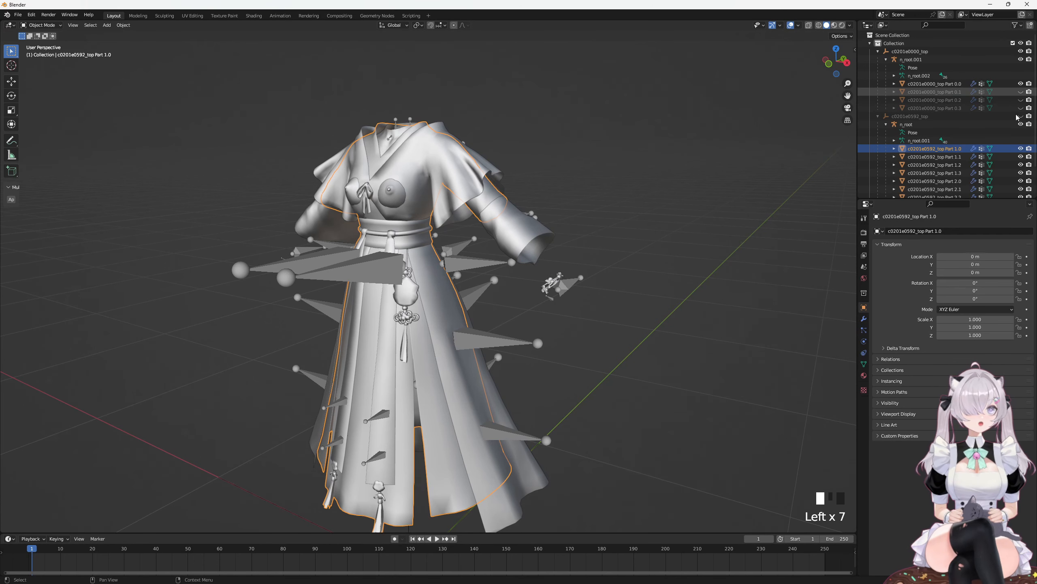
{"action": "left_click", "coordinate": [1021, 84]}
{"action": "left_click", "coordinate": [1021, 116]}
Step: Examine which clothing meshes belong to c0201e0592_top by selecting Part 1.0 through Part 3.1 and clearing the selection
{"action": "middle_click_drag", "start_coordinate": [589, 137], "coordinate": [646, 139], "text": "shift"}
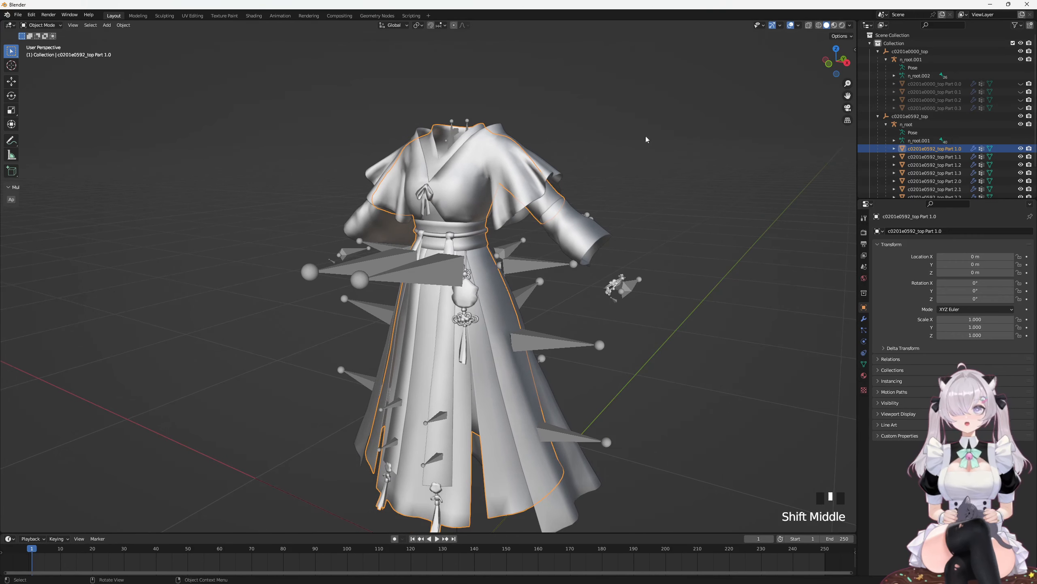
{"action": "left_click", "coordinate": [948, 151]}
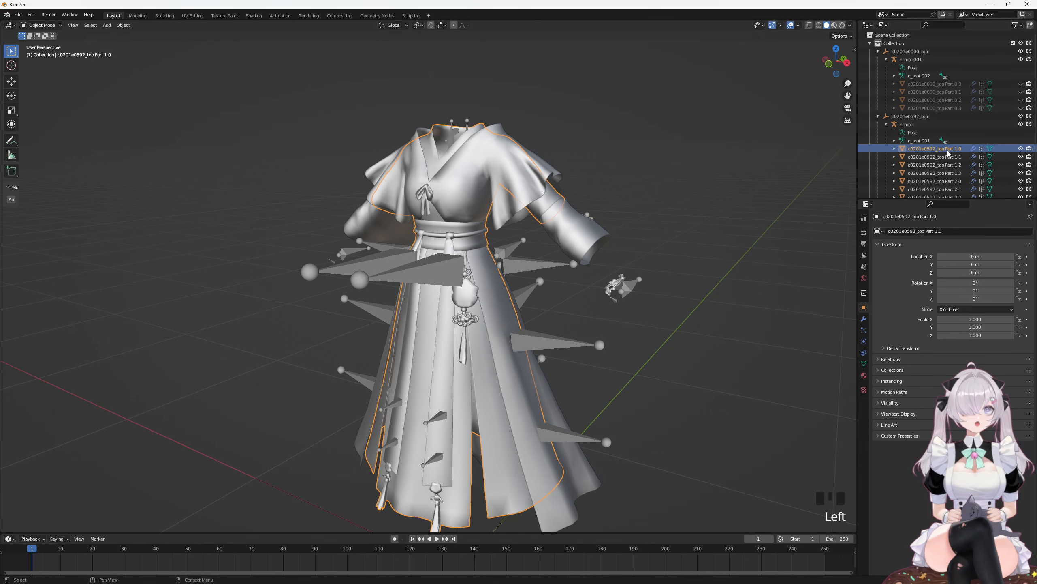
{"action": "middle_click_drag", "start_coordinate": [661, 223], "coordinate": [674, 227]}
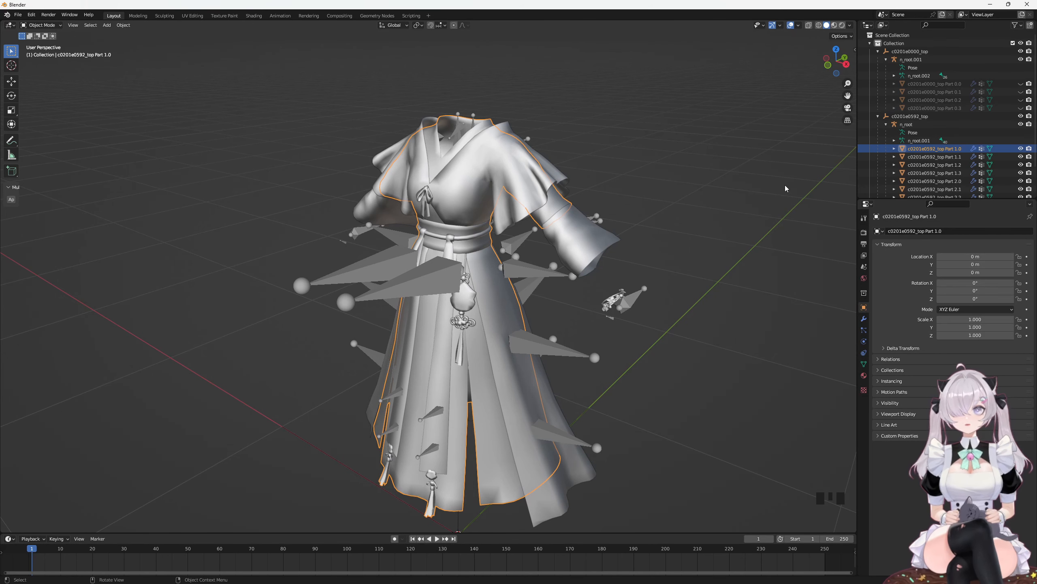
{"action": "middle_click_drag", "start_coordinate": [788, 191], "coordinate": [732, 162]}
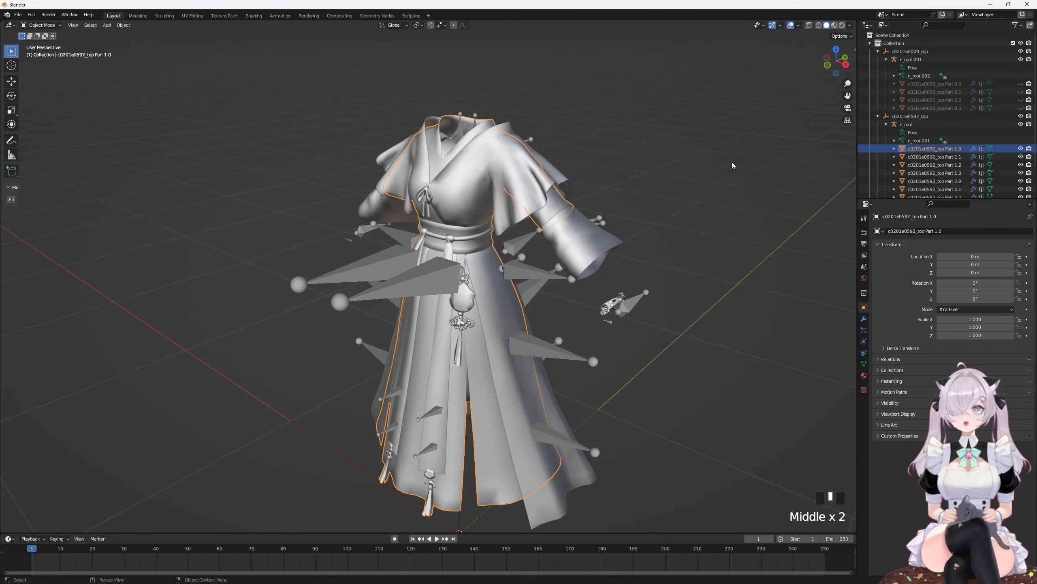
{"action": "scroll", "coordinate": [926, 155], "scroll_direction": "down", "scroll_amount": 3}
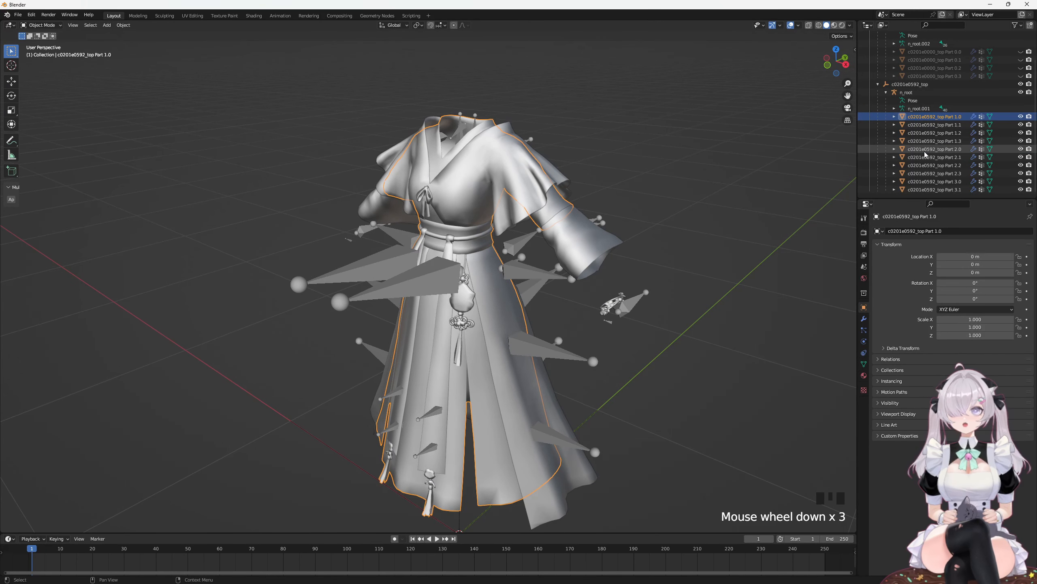
{"action": "middle_click_drag", "start_coordinate": [715, 192], "coordinate": [698, 212]}
{"action": "left_click", "coordinate": [648, 165]}
{"action": "left_click", "coordinate": [935, 116]}
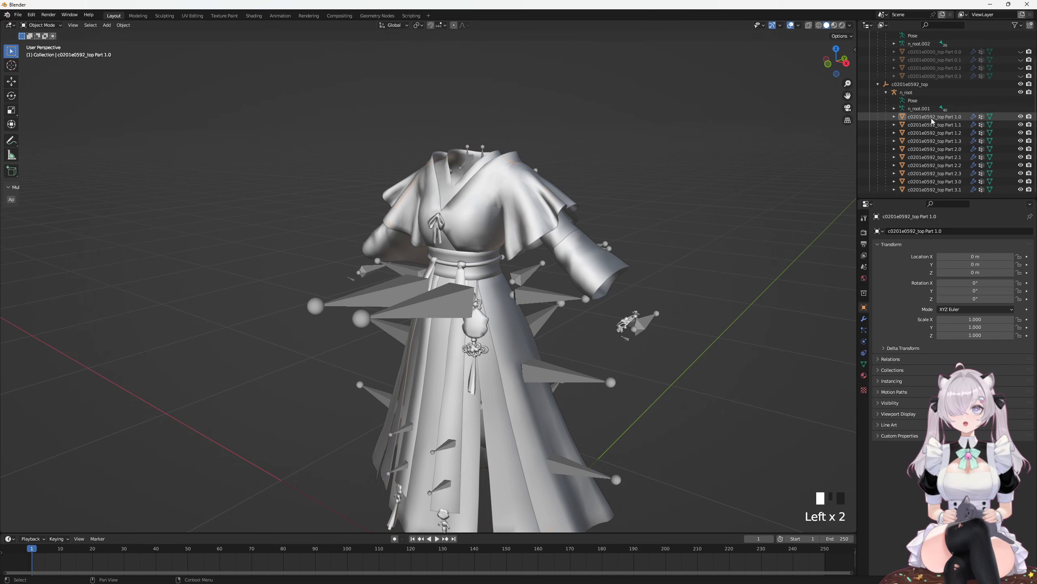
{"action": "left_click", "coordinate": [954, 190], "text": "shift"}
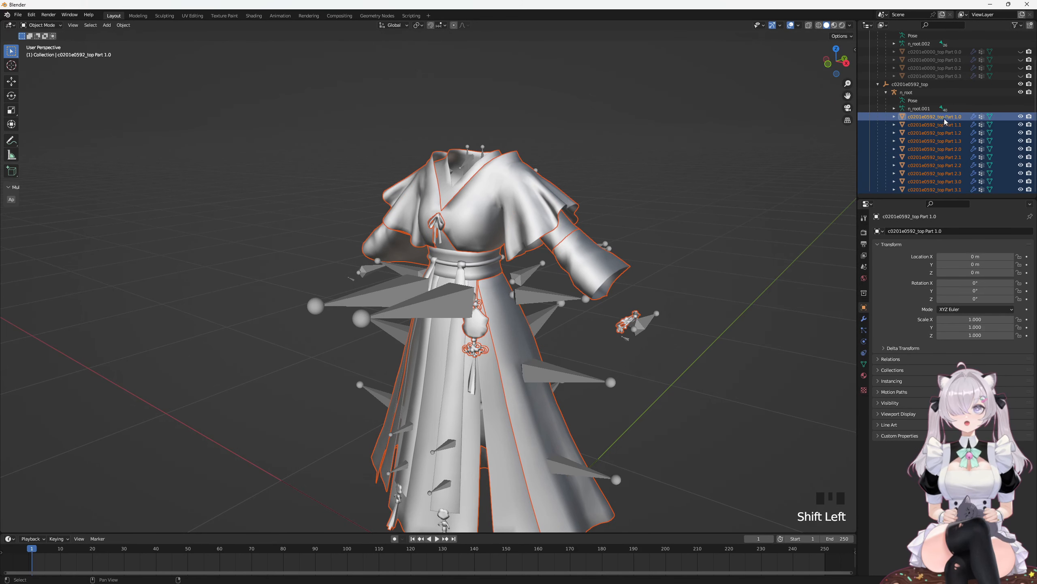
{"action": "middle_click_drag", "start_coordinate": [757, 198], "coordinate": [757, 198]}
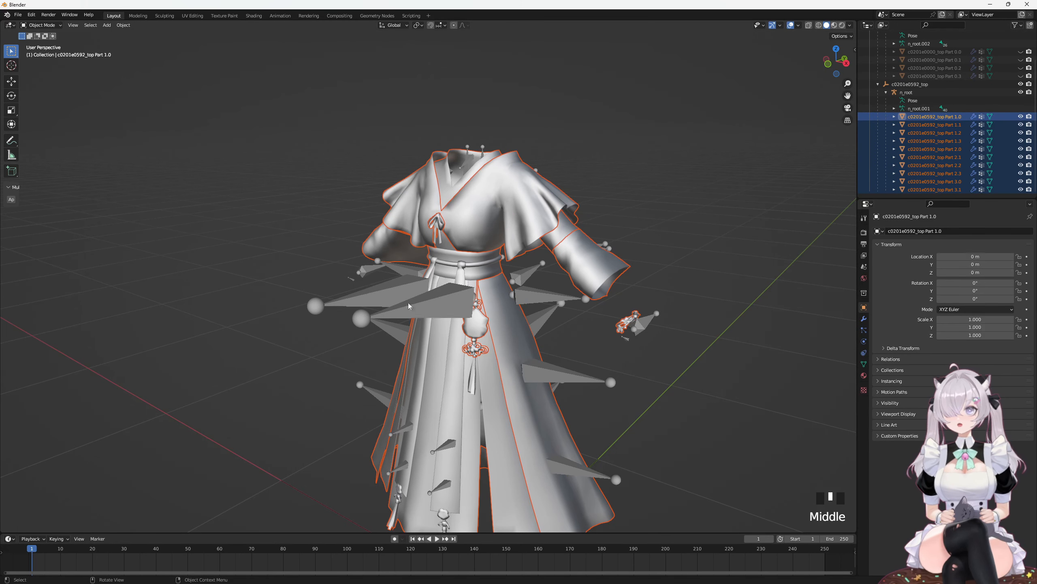
{"action": "left_click", "coordinate": [687, 158]}
{"action": "middle_click_drag", "start_coordinate": [688, 157], "coordinate": [738, 95]}
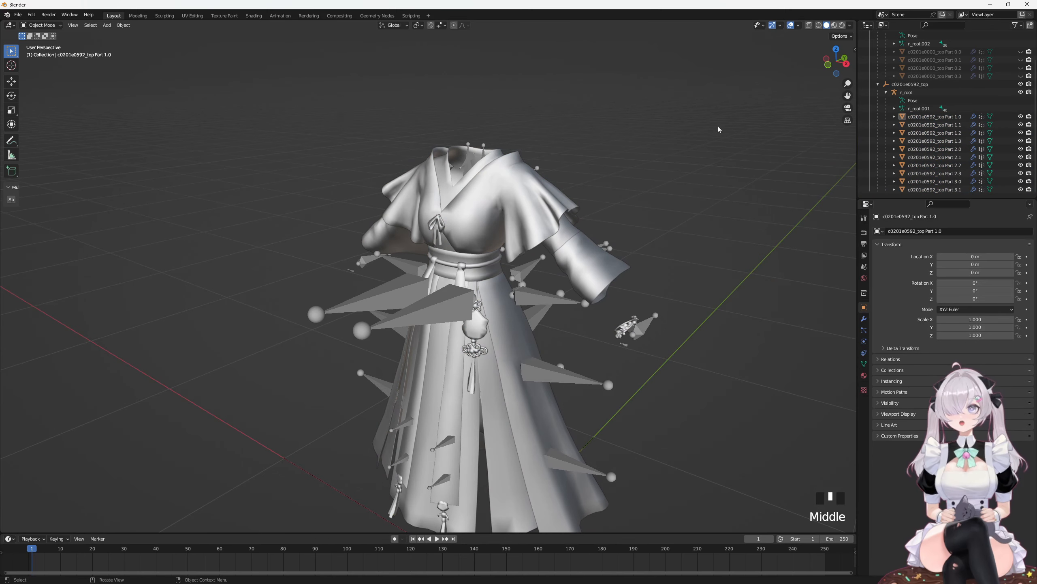
{"action": "middle_click_drag", "start_coordinate": [719, 130], "coordinate": [656, 102], "text": "shift"}
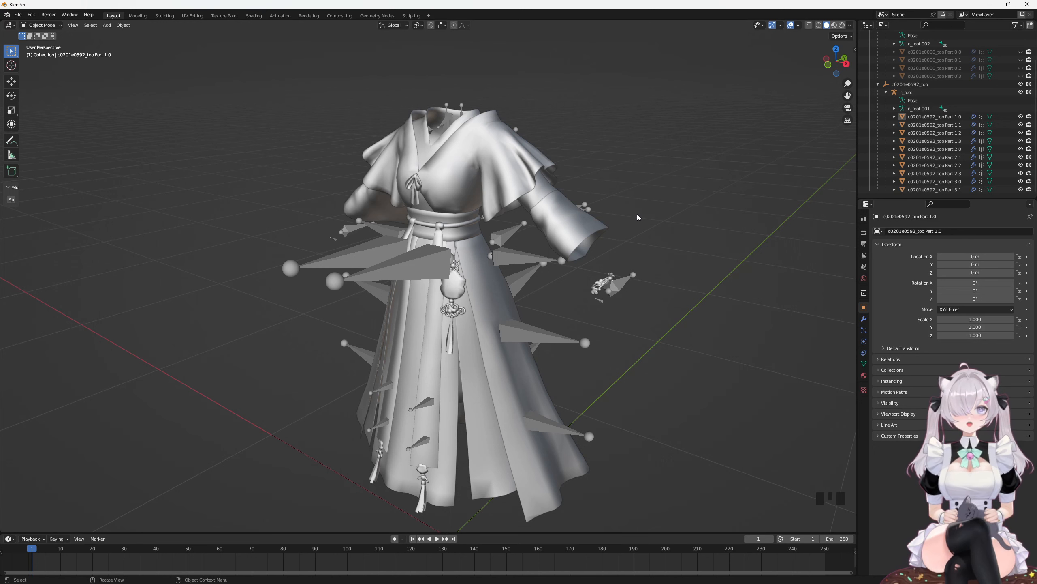
Step: Compare the outfit in Wireframe and Solid viewport shading
{"action": "left_click", "coordinate": [819, 25]}
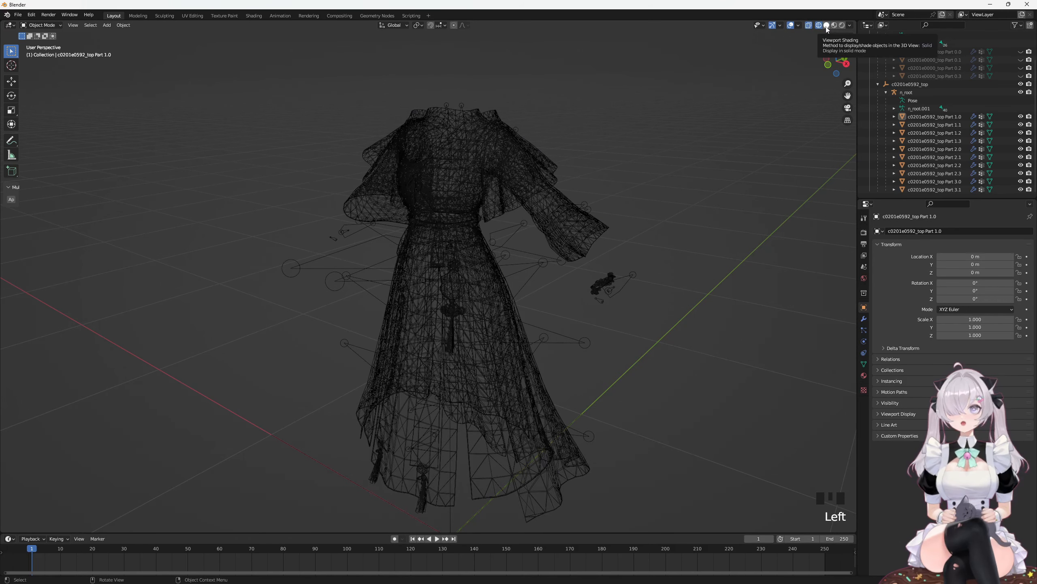
{"action": "left_click", "coordinate": [827, 25]}
{"action": "left_click", "coordinate": [819, 26]}
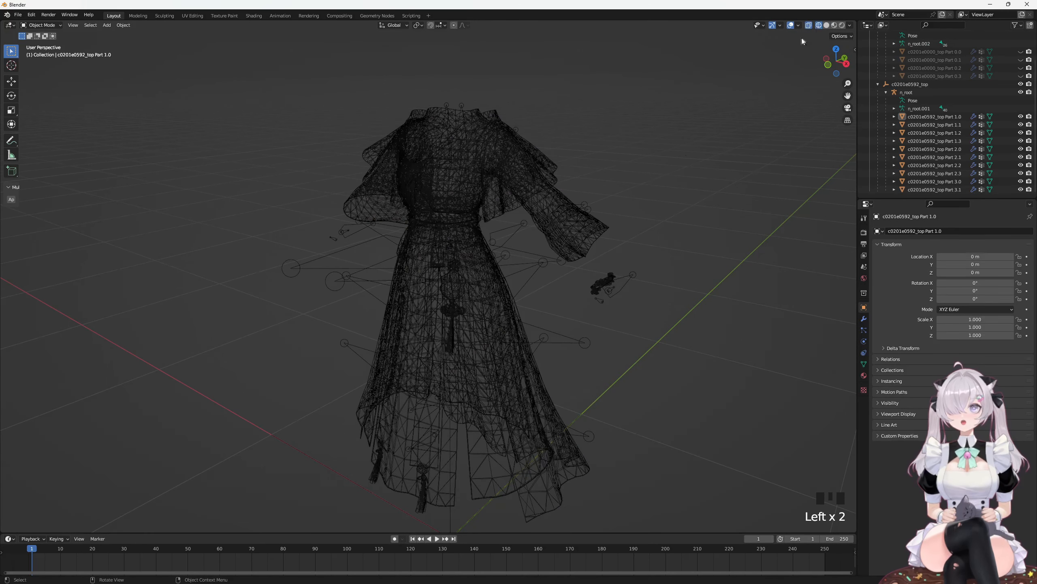
{"action": "middle_click_drag", "start_coordinate": [801, 35], "coordinate": [679, 167]}
{"action": "left_click", "coordinate": [828, 27]}
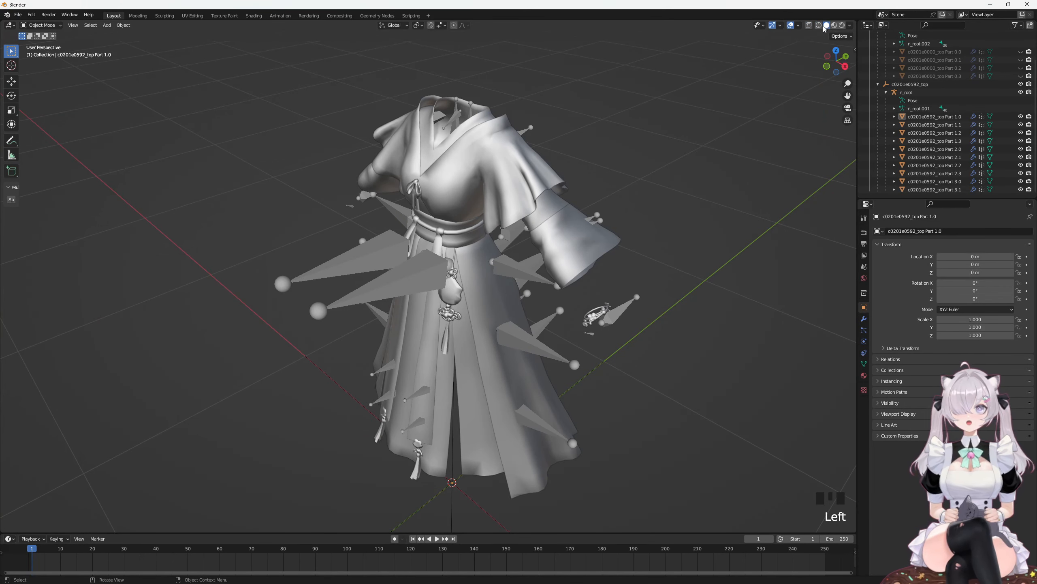
Step: Display the outfit with its textures using Material Preview viewport shading
{"action": "left_click", "coordinate": [835, 26]}
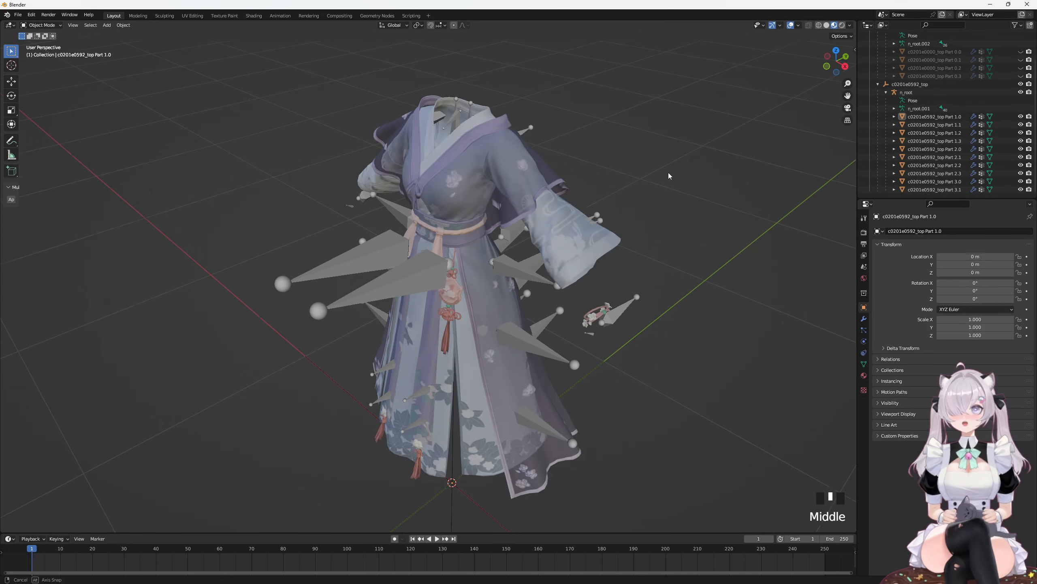
{"action": "mouse_move", "coordinate": [667, 174]}
{"action": "middle_mouse_down"}
{"action": "mouse_move", "coordinate": [676, 162]}
{"action": "mouse_move", "coordinate": [552, 176]}
{"action": "middle_mouse_up"}
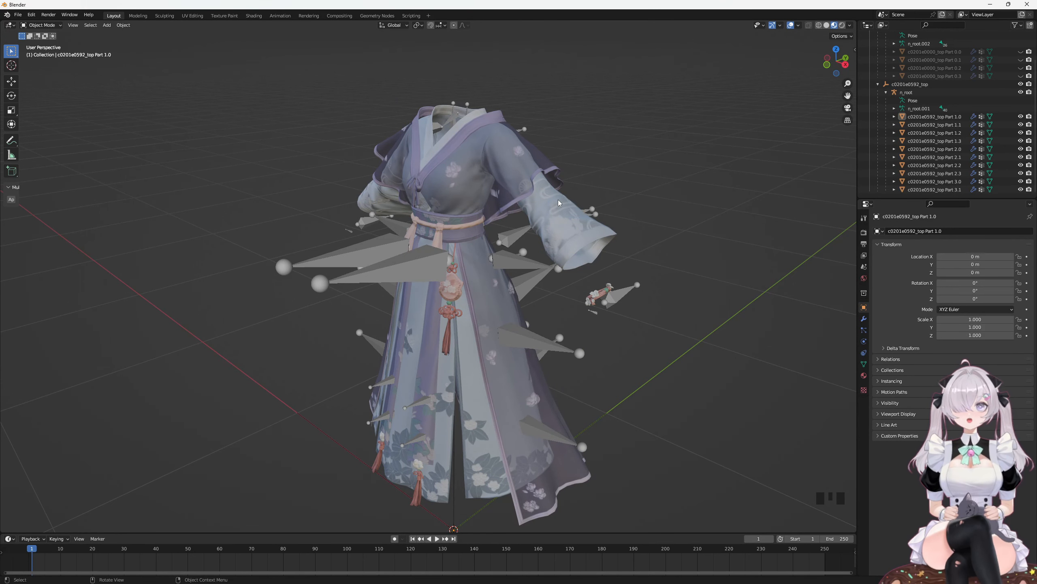
{"action": "middle_click_drag", "start_coordinate": [577, 191], "coordinate": [583, 192]}
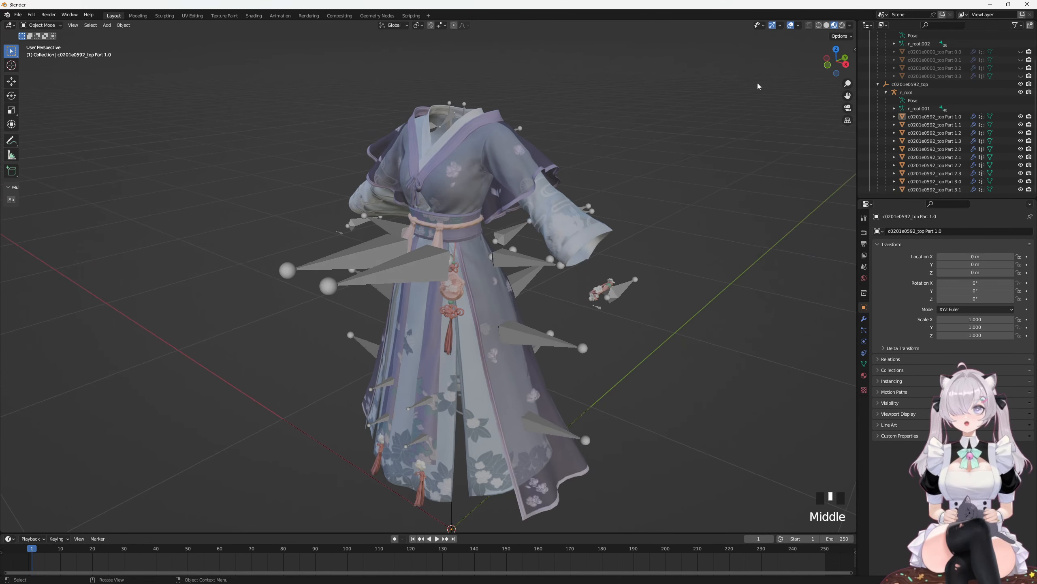
Step: View the outfit in Rendered viewport shading and return to Material Preview
{"action": "left_click", "coordinate": [842, 29]}
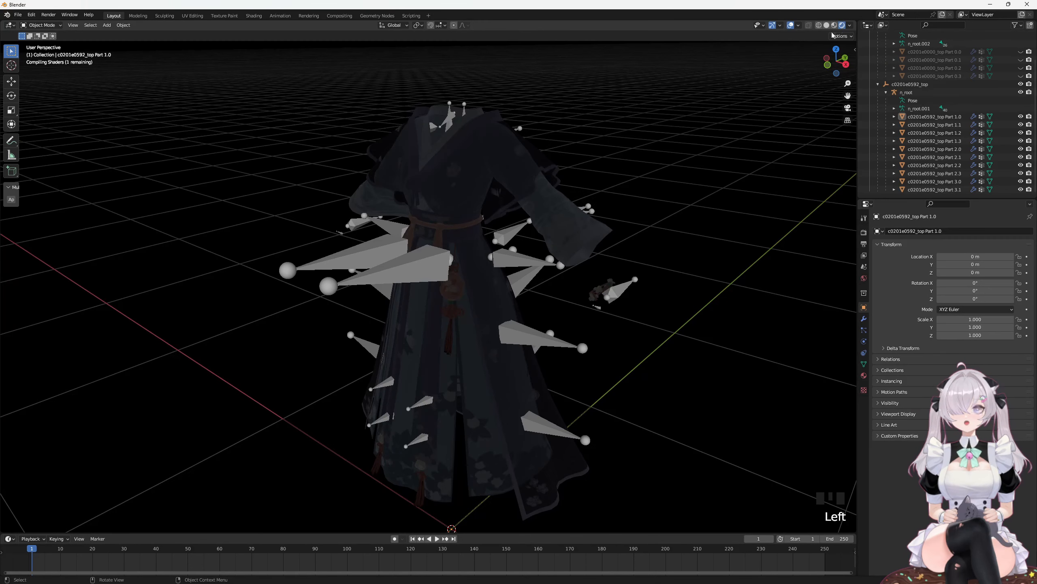
{"action": "mouse_move", "coordinate": [726, 62]}
{"action": "middle_mouse_down"}
{"action": "mouse_move", "coordinate": [628, 79]}
{"action": "mouse_move", "coordinate": [721, 90]}
{"action": "mouse_move", "coordinate": [707, 88]}
{"action": "middle_mouse_up"}
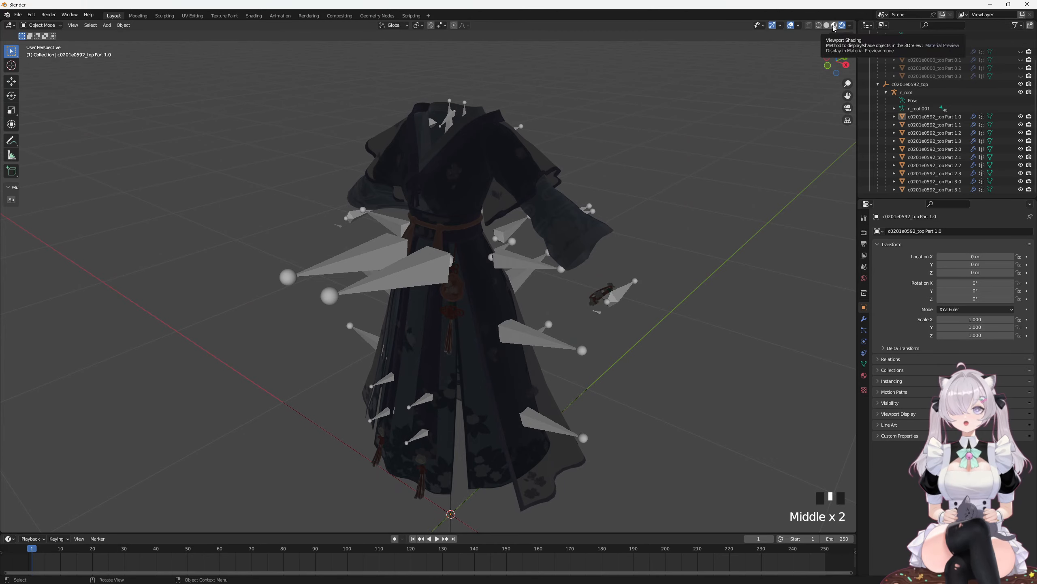
{"action": "left_click", "coordinate": [834, 26]}
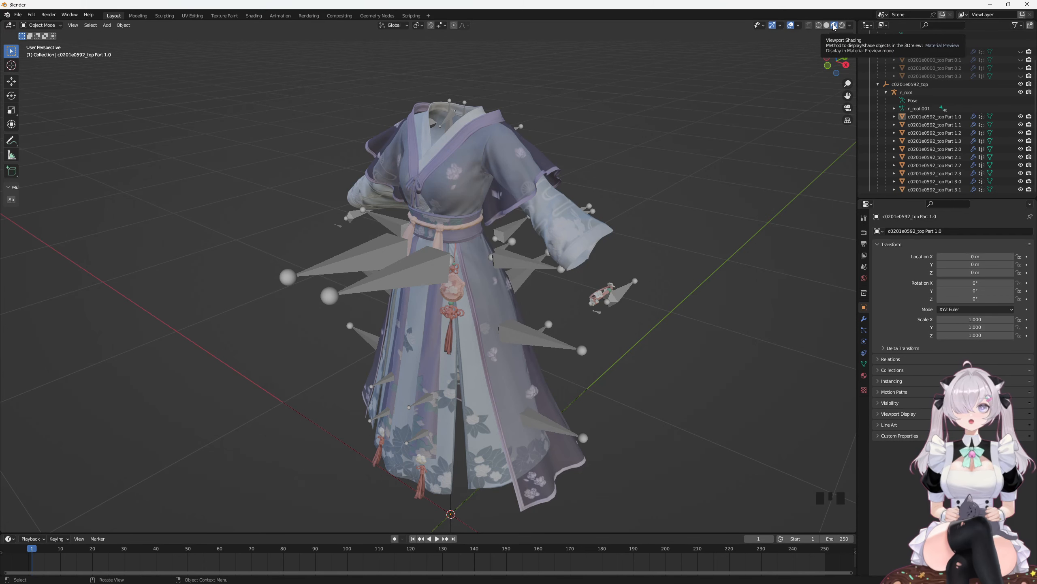
{"action": "mouse_move", "coordinate": [694, 210]}
{"action": "middle_mouse_down"}
{"action": "mouse_move", "coordinate": [707, 205]}
{"action": "mouse_move", "coordinate": [670, 217]}
{"action": "middle_mouse_up"}
Step: Select the sleeve mesh c0201e0592_top Part 1.3 and open its material properties
{"action": "left_click", "coordinate": [573, 236]}
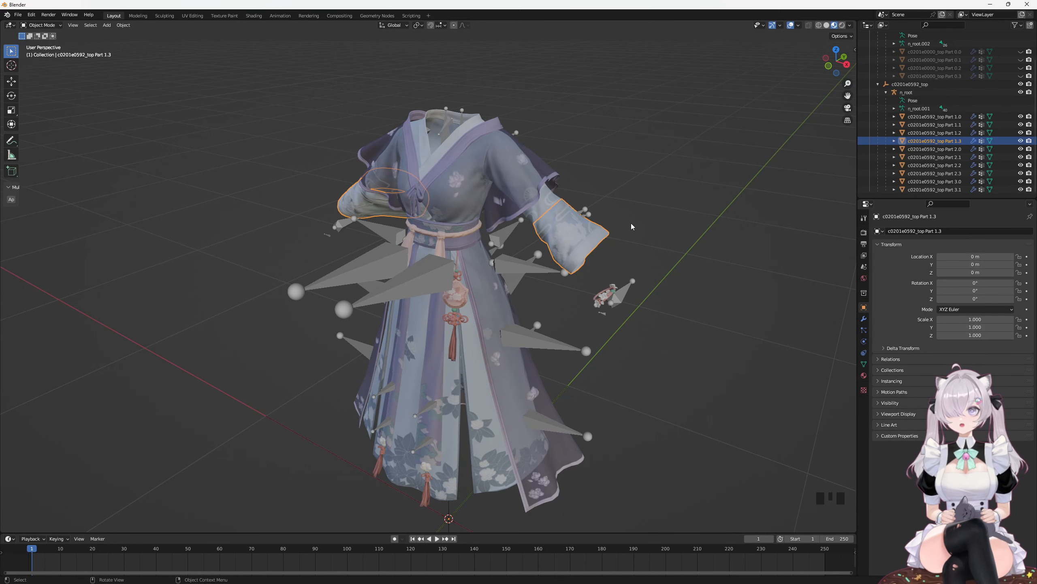
{"action": "middle_click_drag", "start_coordinate": [632, 227], "coordinate": [633, 224]}
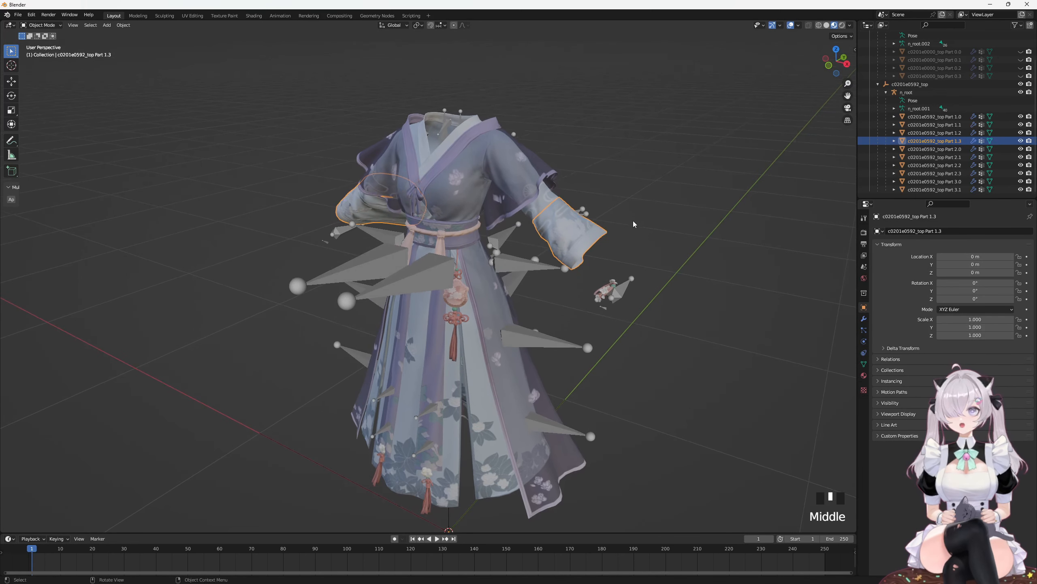
{"action": "left_click", "coordinate": [864, 379]}
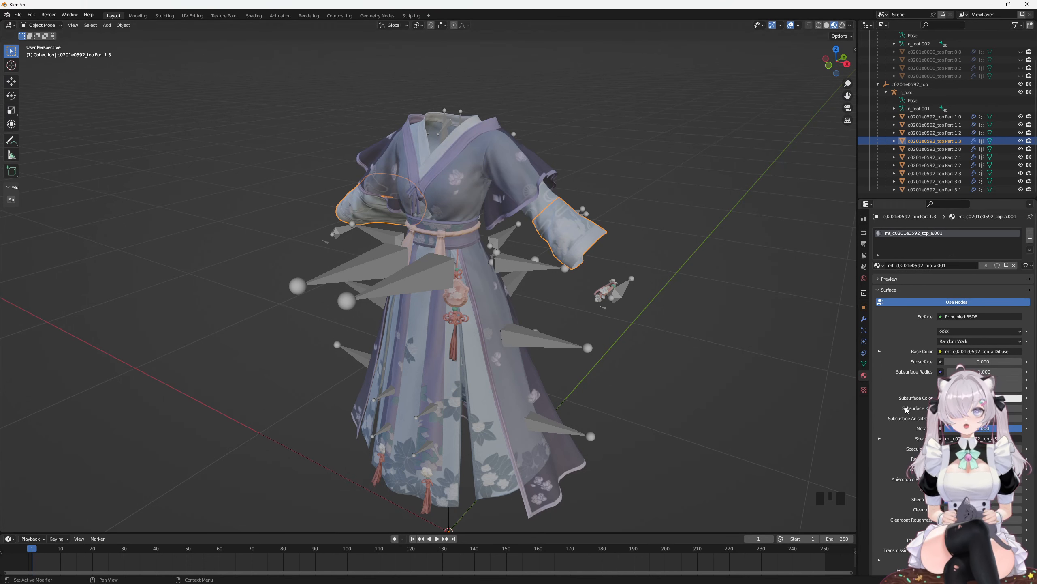
{"action": "left_click", "coordinate": [864, 378]}
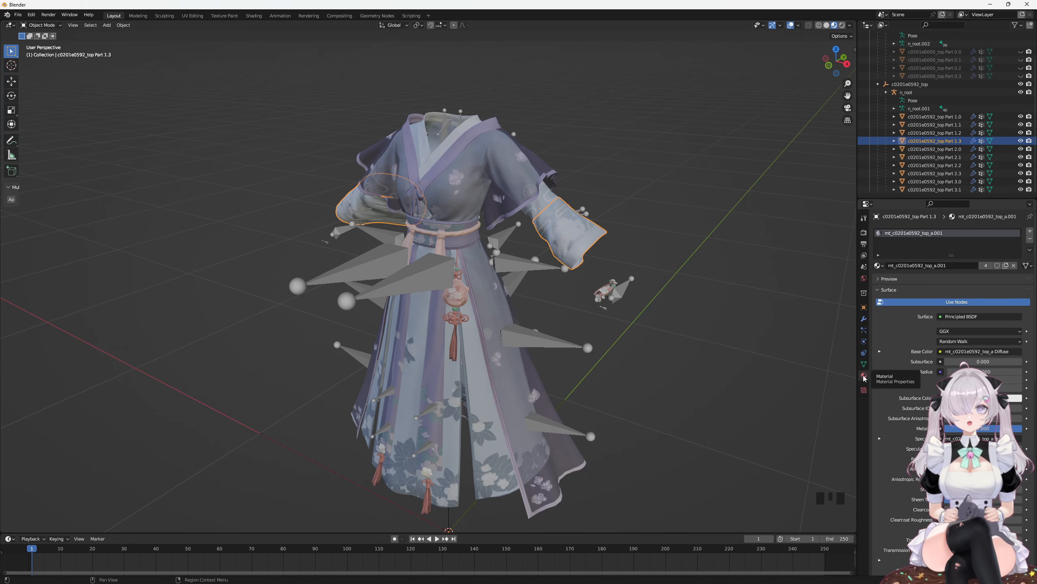
Step: Compare the Alpha Clip and Alpha Blend blend modes on the sleeve material mt_c0201e0592_top_a, examining the upper garment up close
{"action": "scroll", "coordinate": [906, 428], "scroll_direction": "down", "scroll_amount": 13}
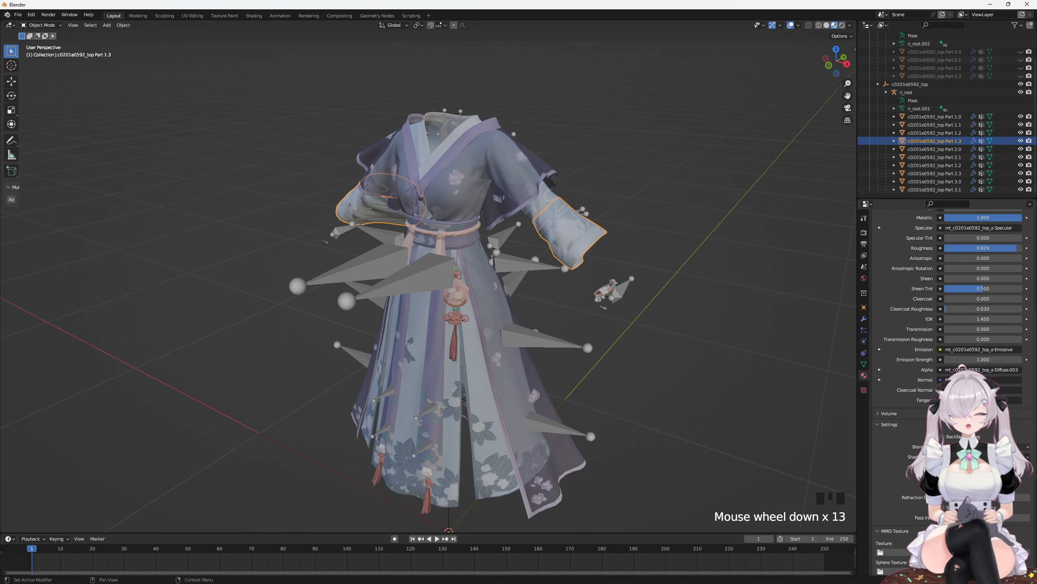
{"action": "left_click", "coordinate": [1017, 447]}
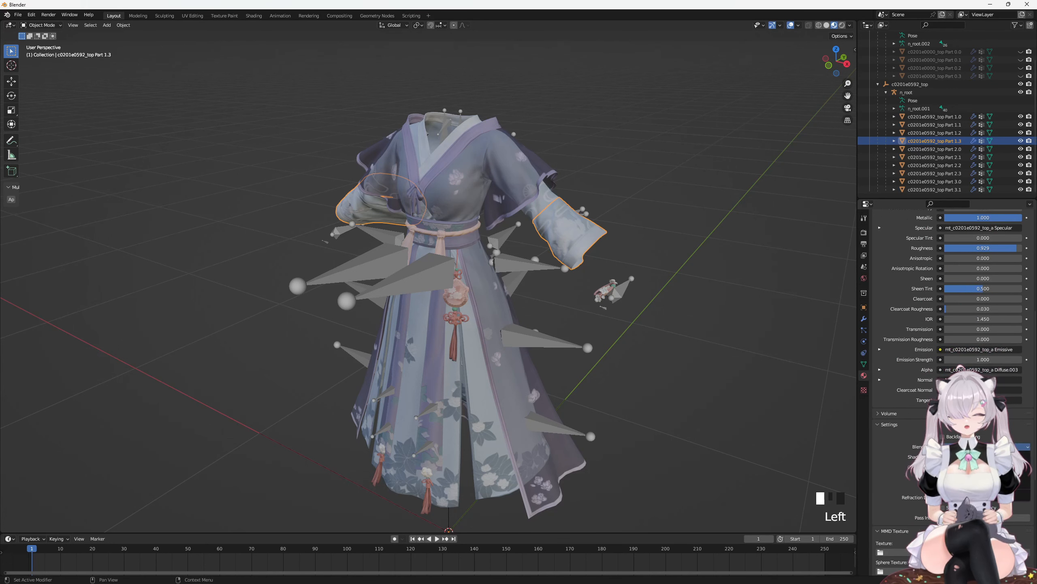
{"action": "left_click", "coordinate": [985, 466]}
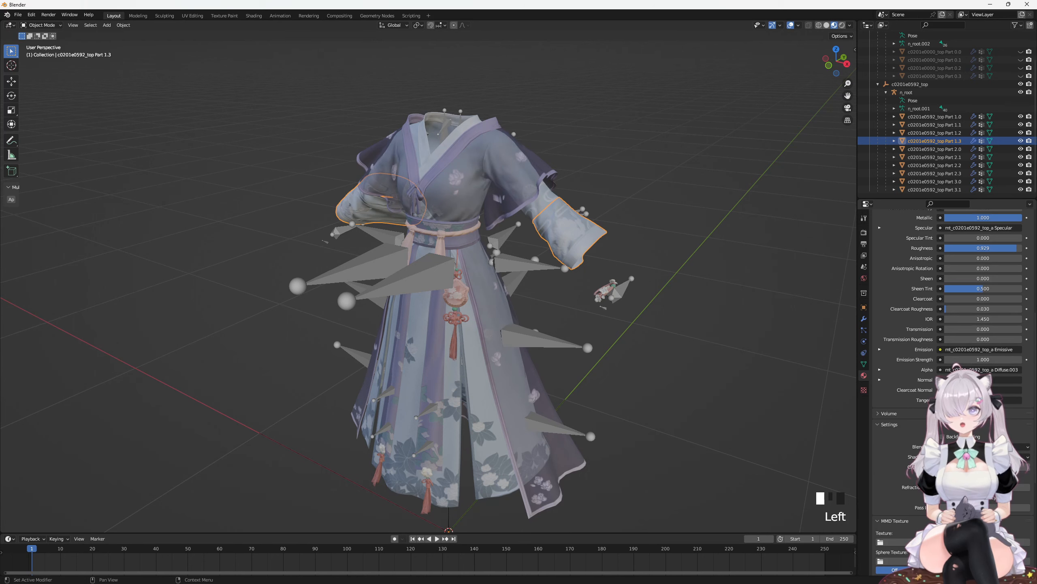
{"action": "left_click", "coordinate": [1017, 447]}
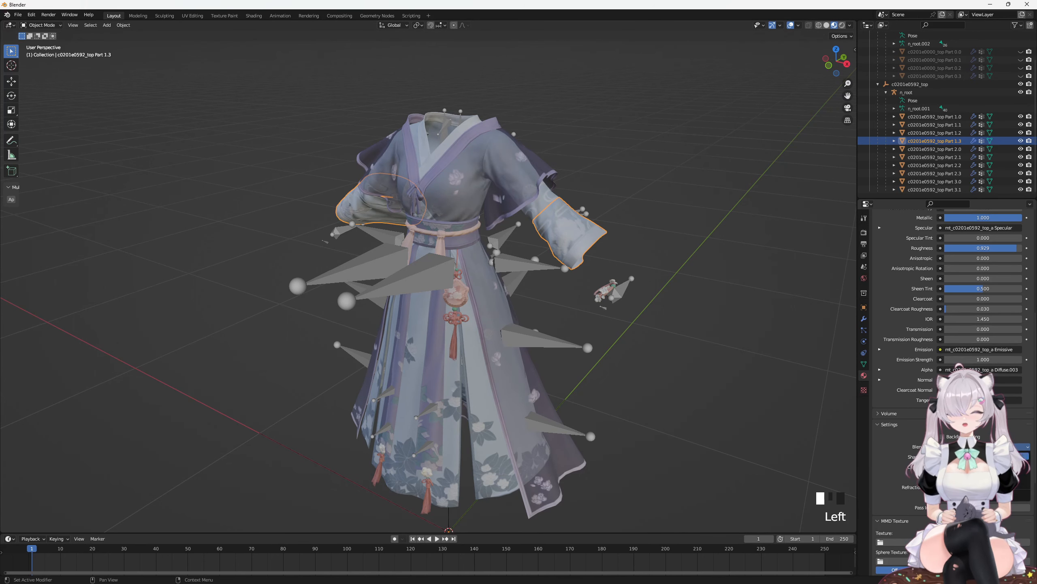
{"action": "middle_click_drag", "start_coordinate": [756, 404], "coordinate": [691, 389]}
{"action": "scroll", "coordinate": [742, 381], "scroll_direction": "up", "scroll_amount": 3}
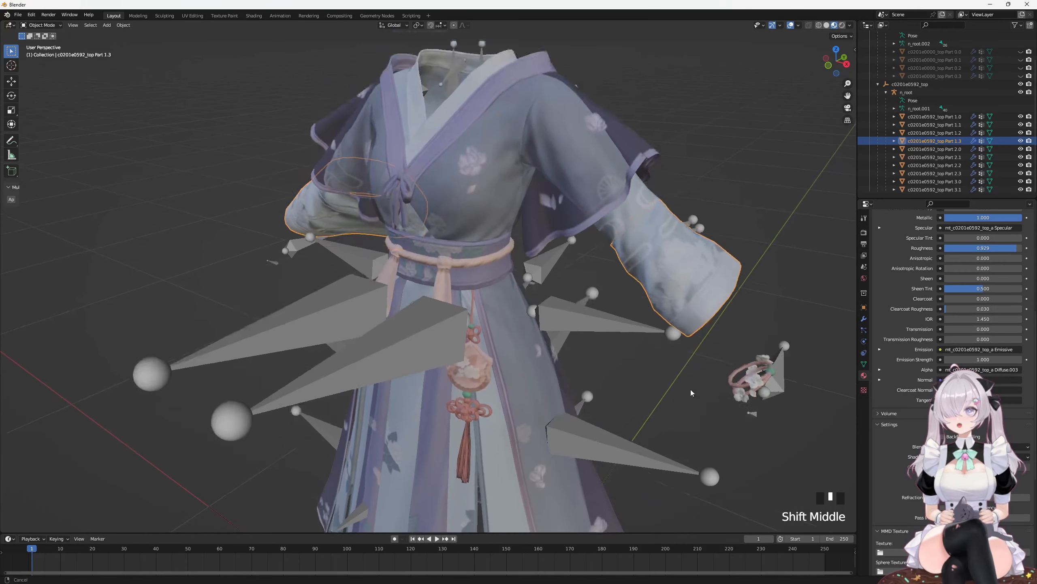
{"action": "scroll", "coordinate": [653, 314], "scroll_direction": "up", "scroll_amount": 2}
{"action": "middle_click_drag", "start_coordinate": [653, 315], "coordinate": [652, 366], "text": "shift"}
{"action": "scroll", "coordinate": [715, 378], "scroll_direction": "up", "scroll_amount": 3}
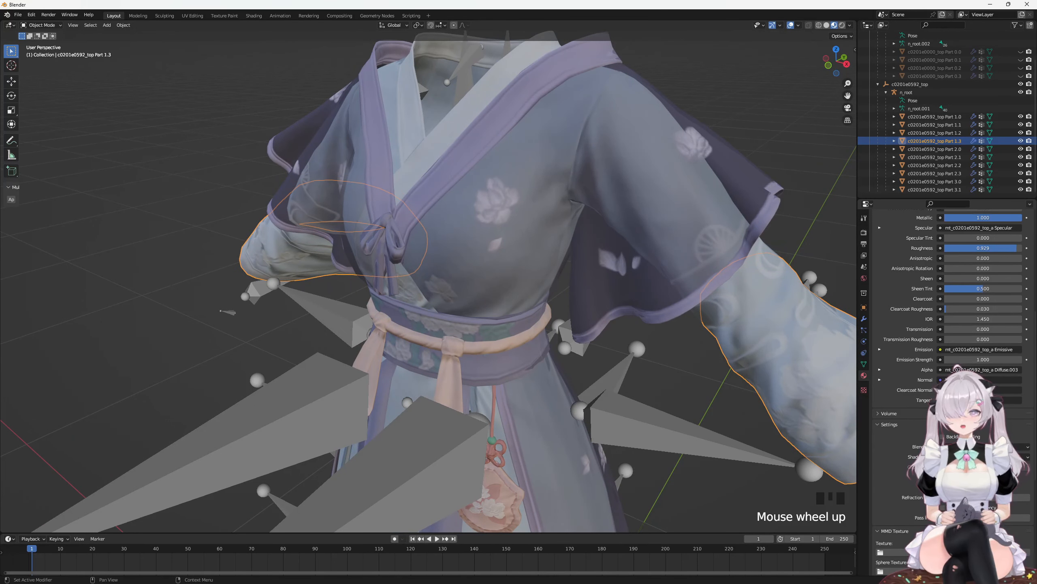
Step: Set the Blend Mode of the sleeve mesh's material to Alpha Clip and view the outfit's upper half
{"action": "left_click", "coordinate": [1009, 446]}
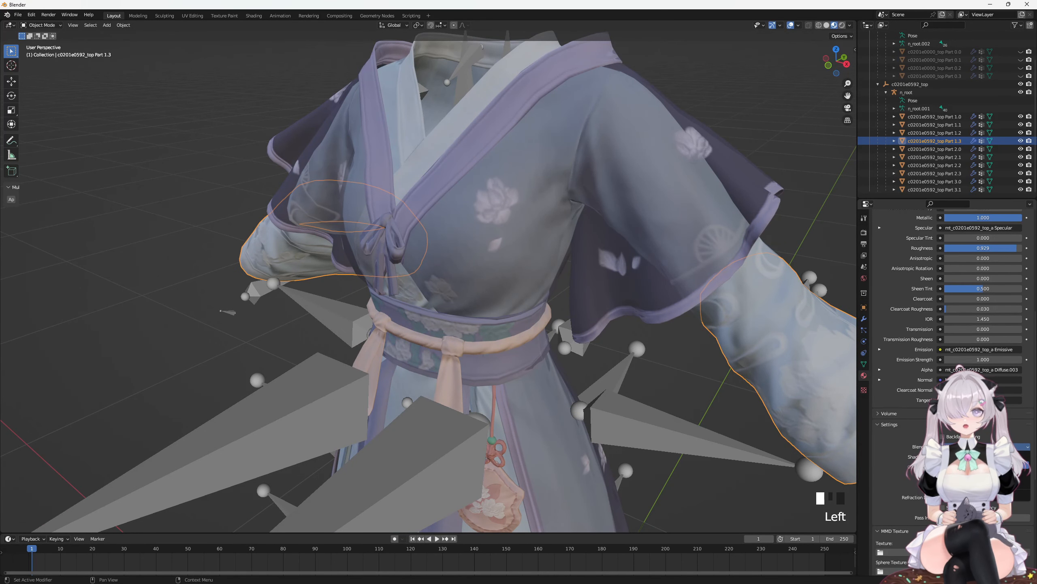
{"action": "left_click", "coordinate": [1001, 465]}
{"action": "middle_click_drag", "start_coordinate": [607, 347], "coordinate": [603, 335]}
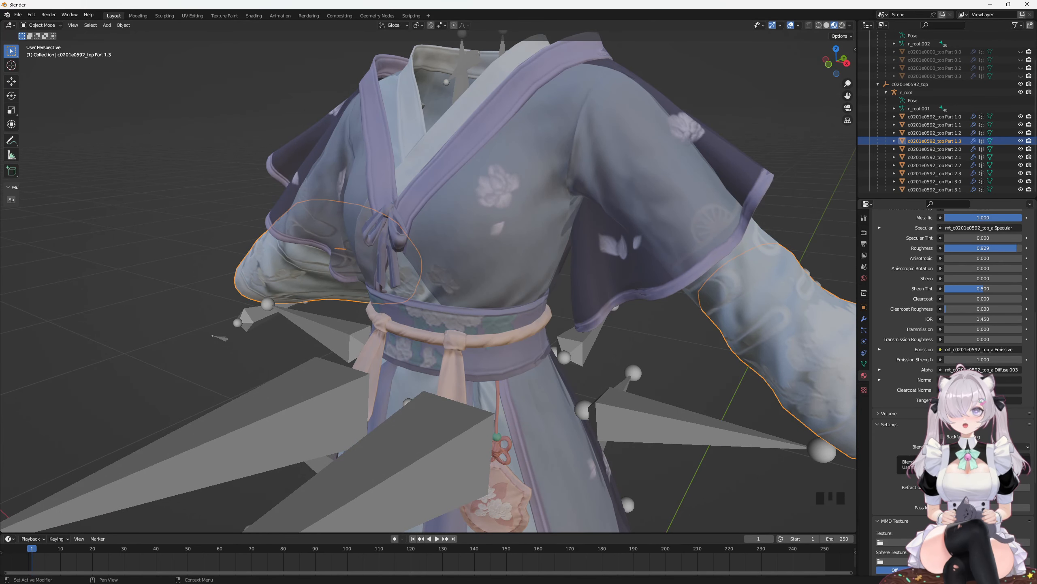
{"action": "scroll", "coordinate": [429, 282], "scroll_direction": "down", "scroll_amount": 2}
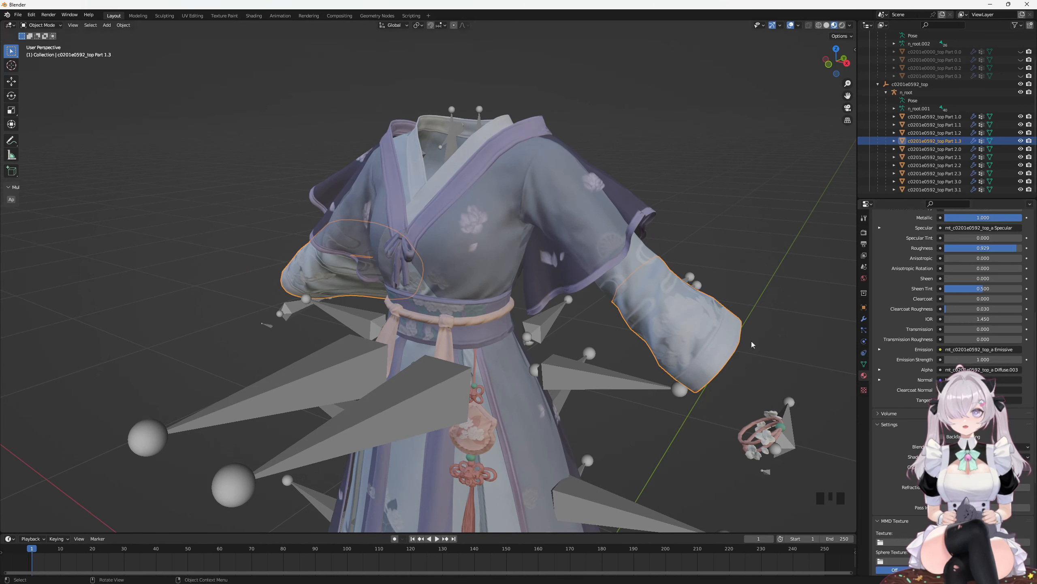
Step: Select the outer robe mesh Part 3.1 and the sleeve mesh Part 1.3 in turn to compare their blend modes
{"action": "left_click", "coordinate": [620, 196]}
{"action": "middle_click_drag", "start_coordinate": [621, 196], "coordinate": [647, 194]}
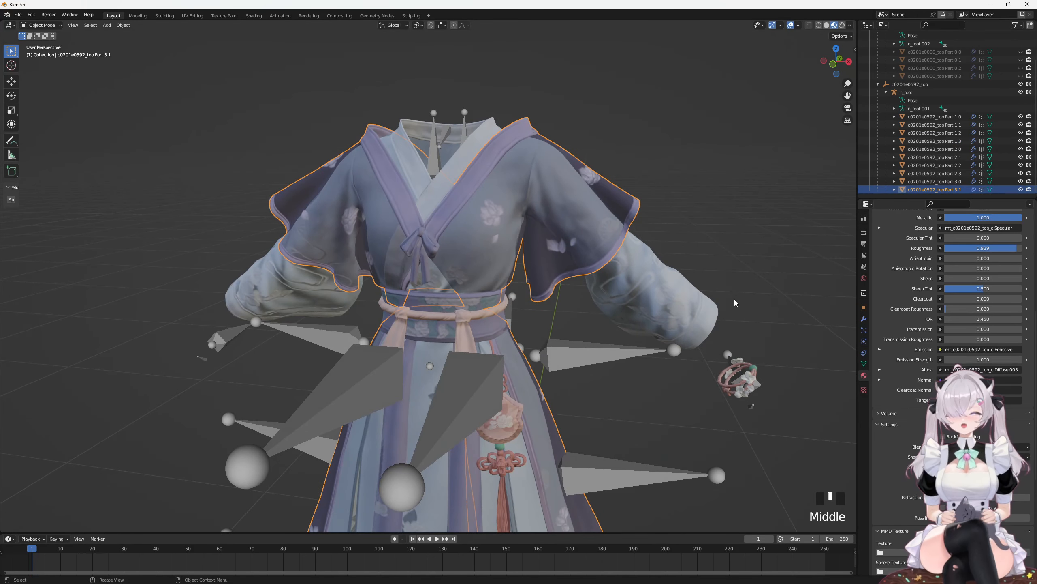
{"action": "middle_click_drag", "start_coordinate": [735, 299], "coordinate": [574, 291]}
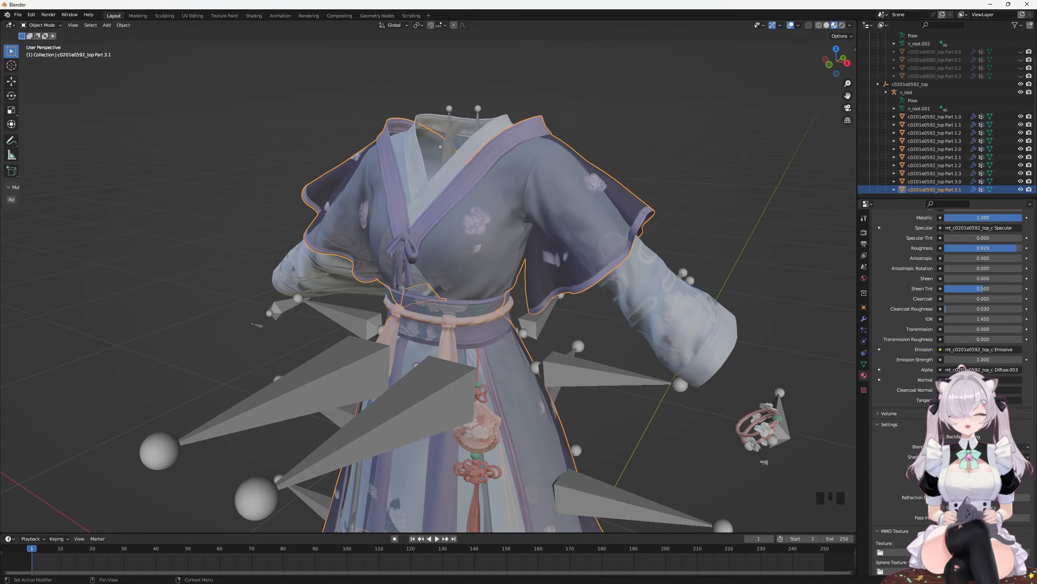
{"action": "left_click", "coordinate": [698, 327]}
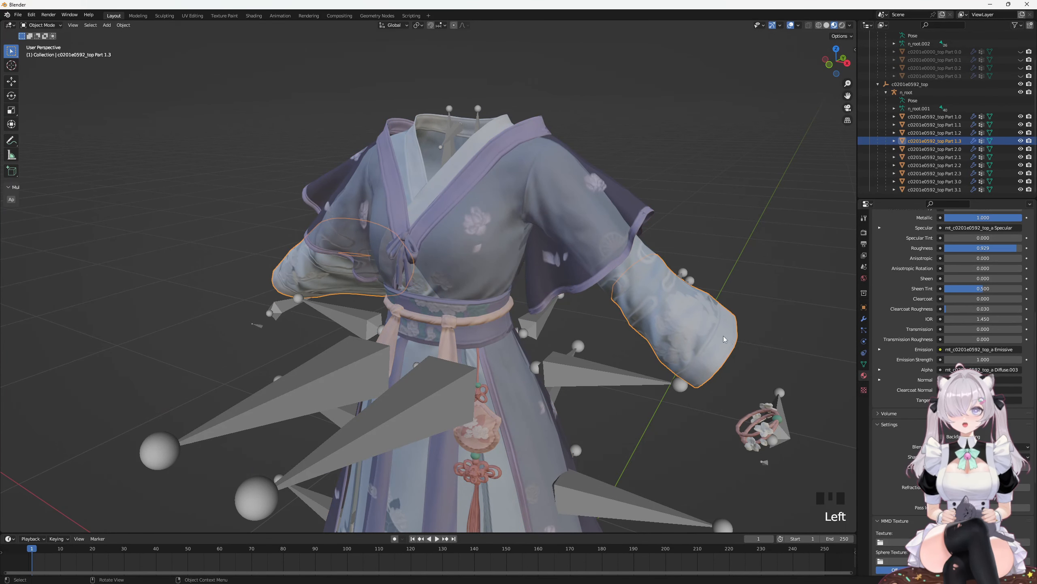
{"action": "left_click", "coordinate": [981, 447]}
{"action": "left_click", "coordinate": [782, 380]}
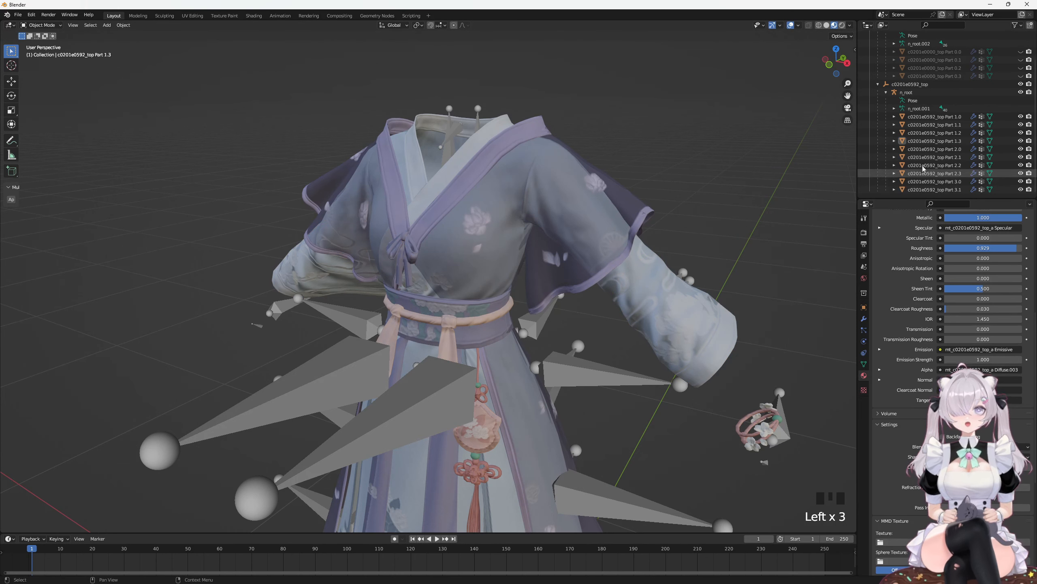
Step: Go through outfit meshes Part 1.3, 1.0, 2.0 and 3.0 to identify which piece each one covers
{"action": "left_click", "coordinate": [927, 141]}
{"action": "left_click", "coordinate": [927, 116]}
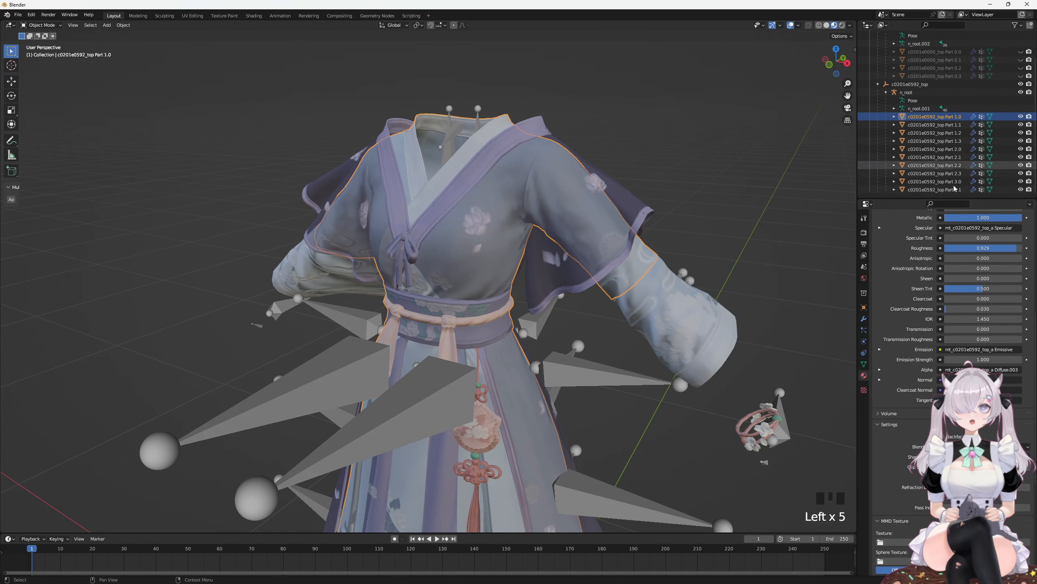
{"action": "left_click", "coordinate": [951, 149]}
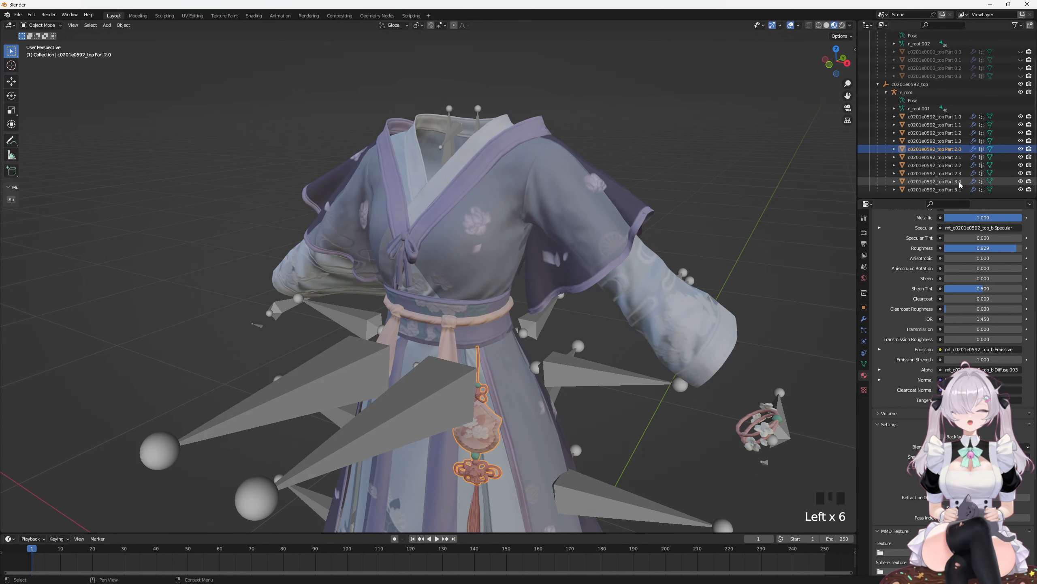
{"action": "left_click", "coordinate": [959, 182]}
Step: Set the Blend Mode of the hanging waist ornament's material on Part 2.0 to Alpha Clip
{"action": "left_click", "coordinate": [956, 150]}
{"action": "left_click", "coordinate": [956, 150]}
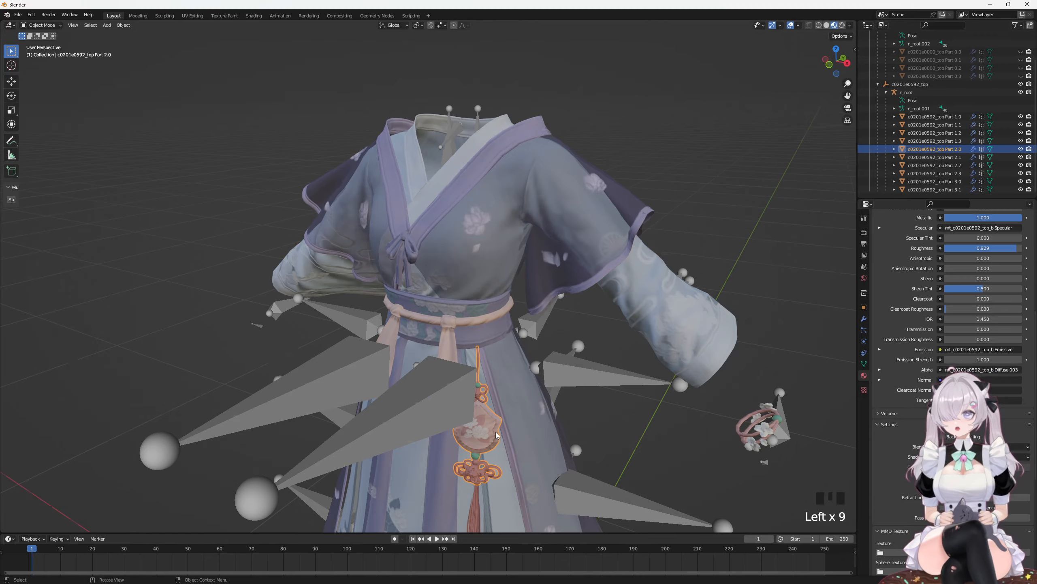
{"action": "mouse_move", "coordinate": [496, 434]}
{"action": "middle_mouse_down"}
{"action": "mouse_move", "coordinate": [406, 405]}
{"action": "mouse_move", "coordinate": [485, 429]}
{"action": "middle_mouse_up"}
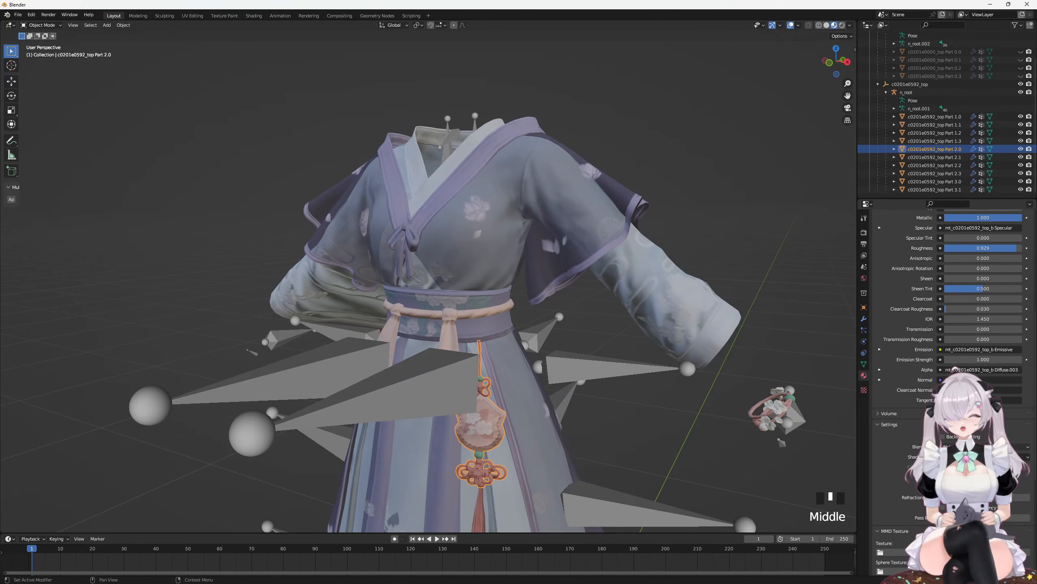
{"action": "left_click", "coordinate": [984, 446]}
{"action": "left_click", "coordinate": [982, 469]}
{"action": "scroll", "coordinate": [628, 393], "scroll_direction": "down", "scroll_amount": 1}
{"action": "middle_click_drag", "start_coordinate": [627, 388], "coordinate": [645, 343], "text": "shift"}
Step: Review the material properties of Part 2.0, from its surface inputs down to its blend settings
{"action": "left_click", "coordinate": [937, 116]}
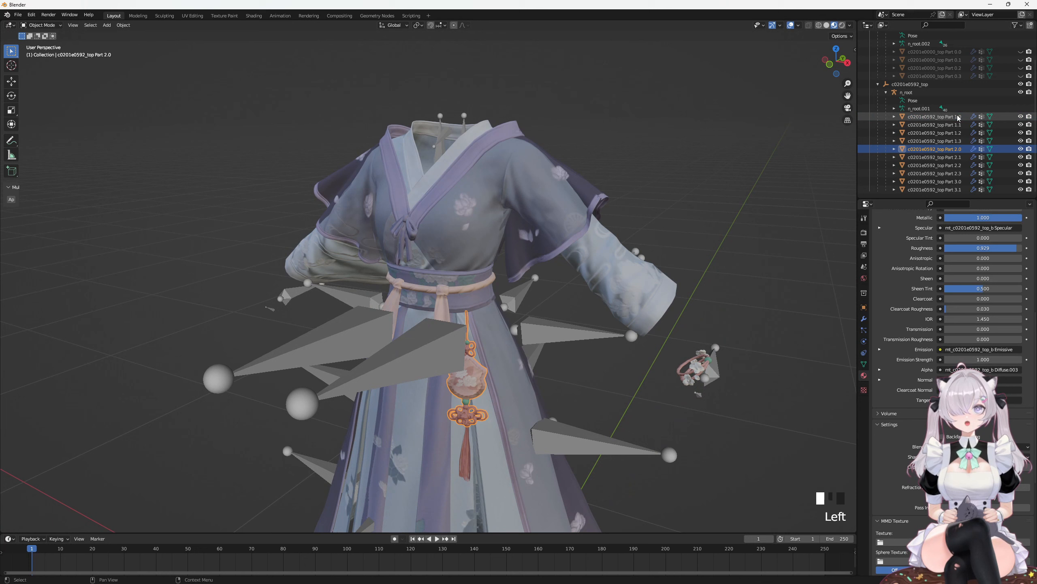
{"action": "left_click", "coordinate": [951, 149]}
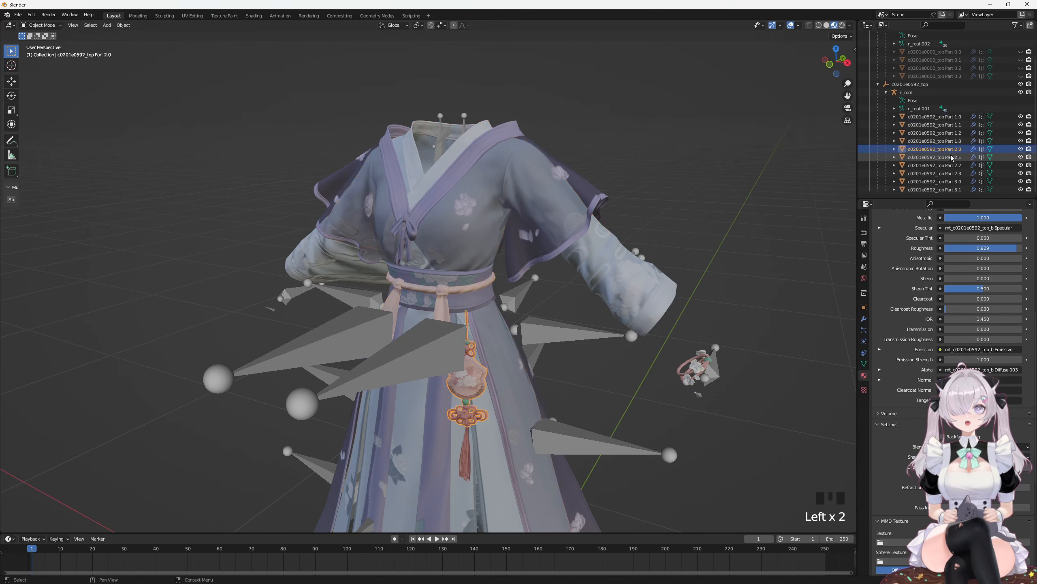
{"action": "left_click", "coordinate": [863, 376]}
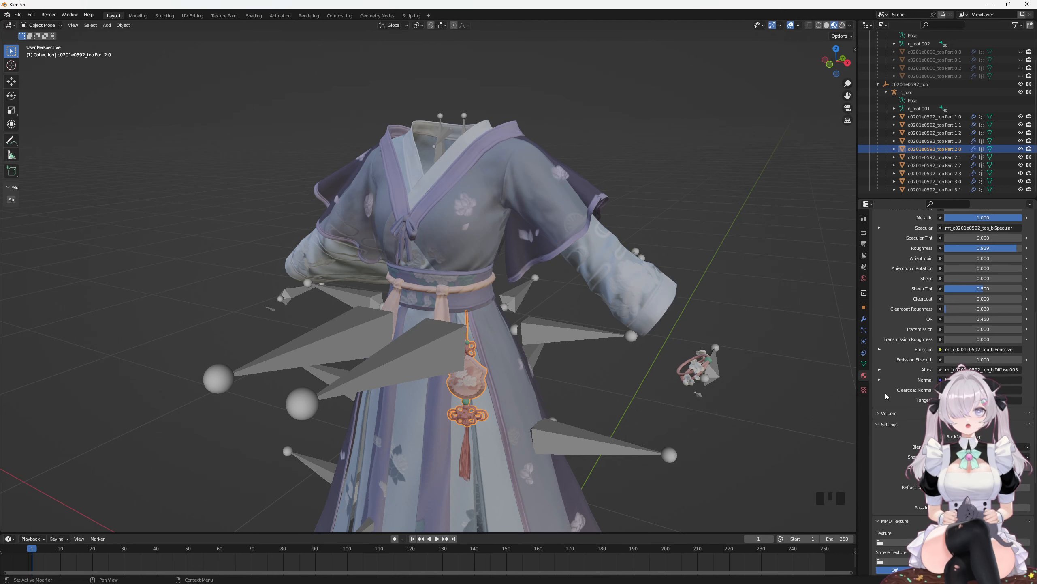
{"action": "scroll", "coordinate": [889, 398], "scroll_direction": "up", "scroll_amount": 5}
{"action": "scroll", "coordinate": [891, 401], "scroll_direction": "down", "scroll_amount": 5}
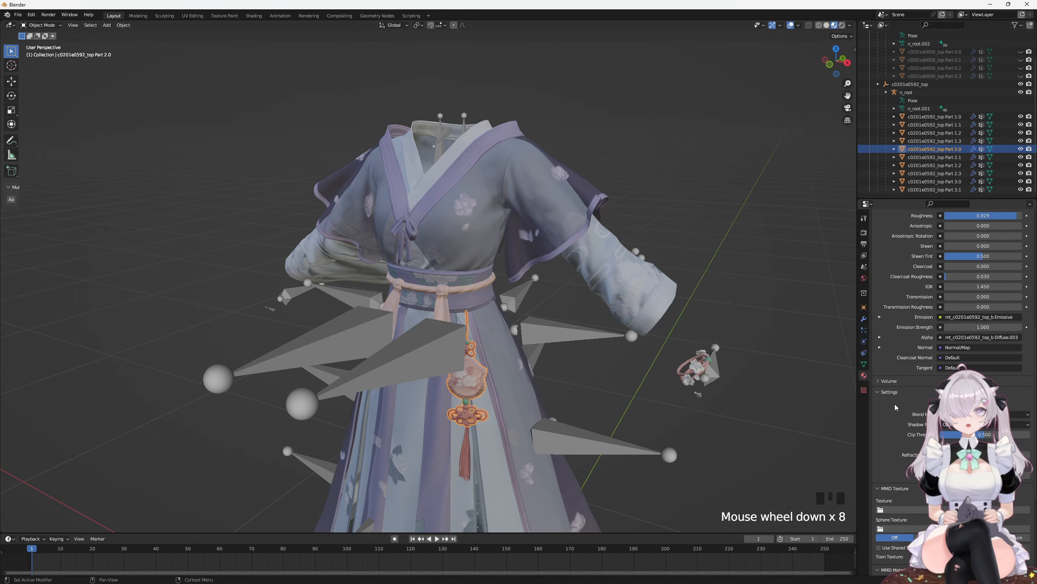
{"action": "scroll", "coordinate": [903, 399], "scroll_direction": "up", "scroll_amount": 1}
{"action": "scroll", "coordinate": [897, 391], "scroll_direction": "up", "scroll_amount": 12}
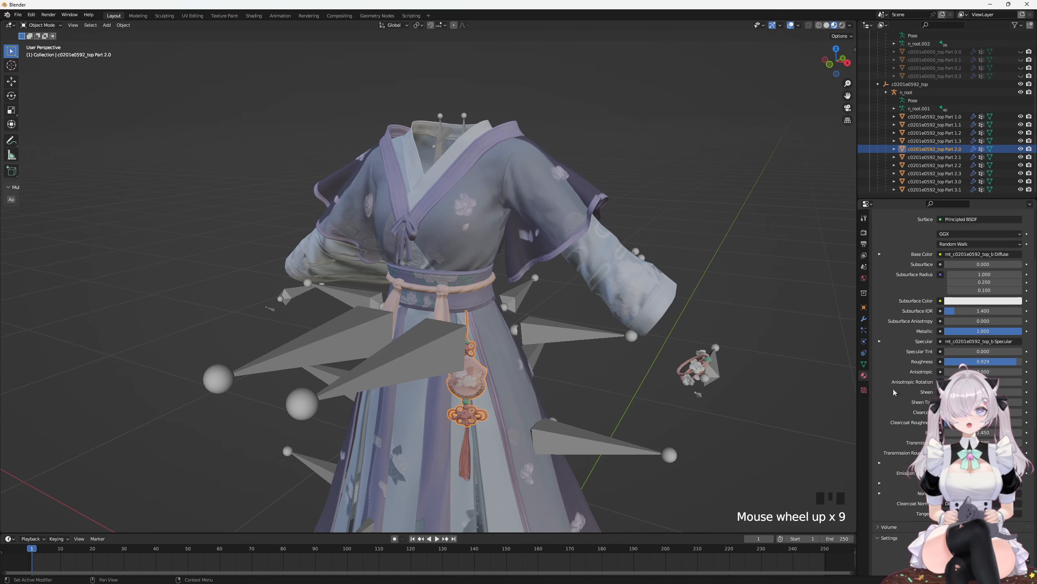
{"action": "scroll", "coordinate": [923, 277], "scroll_direction": "down", "scroll_amount": 17}
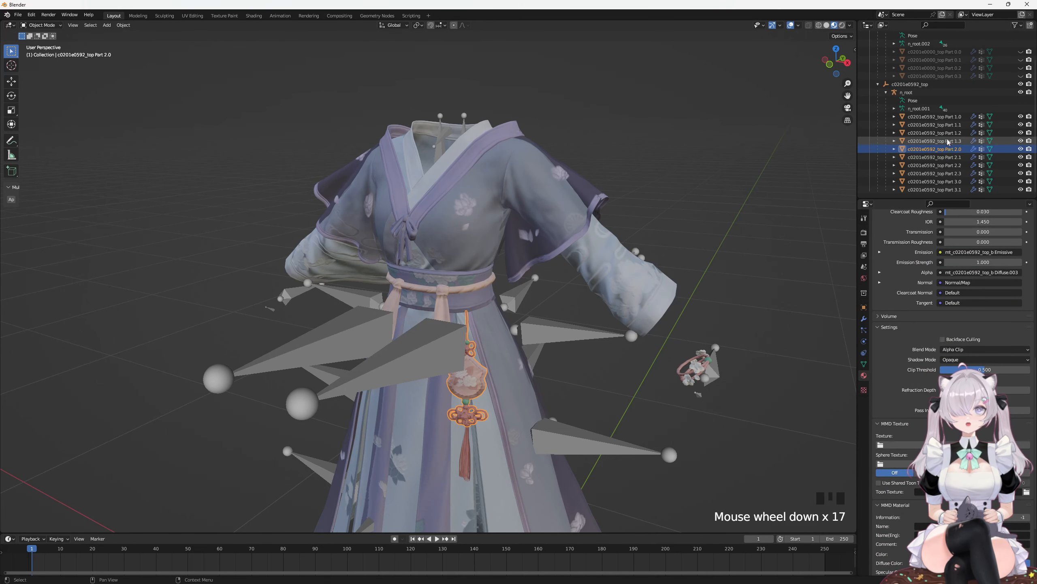
Step: Check the blend settings of Part 1.1 and Part 1.0 and examine the inner robe they cover
{"action": "left_click", "coordinate": [933, 125]}
{"action": "middle_click_drag", "start_coordinate": [686, 227], "coordinate": [666, 229]}
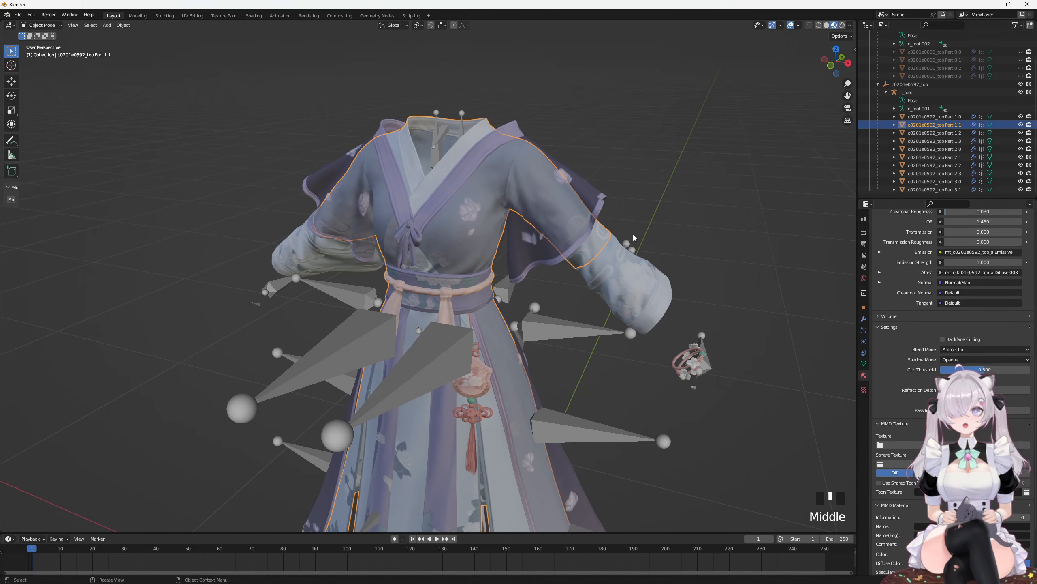
{"action": "left_click", "coordinate": [936, 116]}
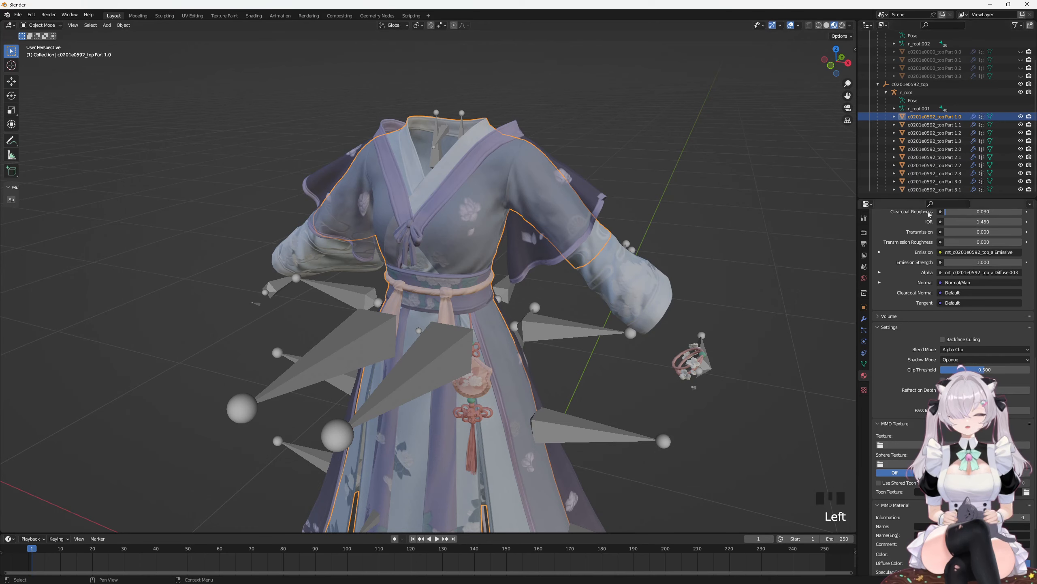
{"action": "middle_click_drag", "start_coordinate": [631, 341], "coordinate": [724, 191]}
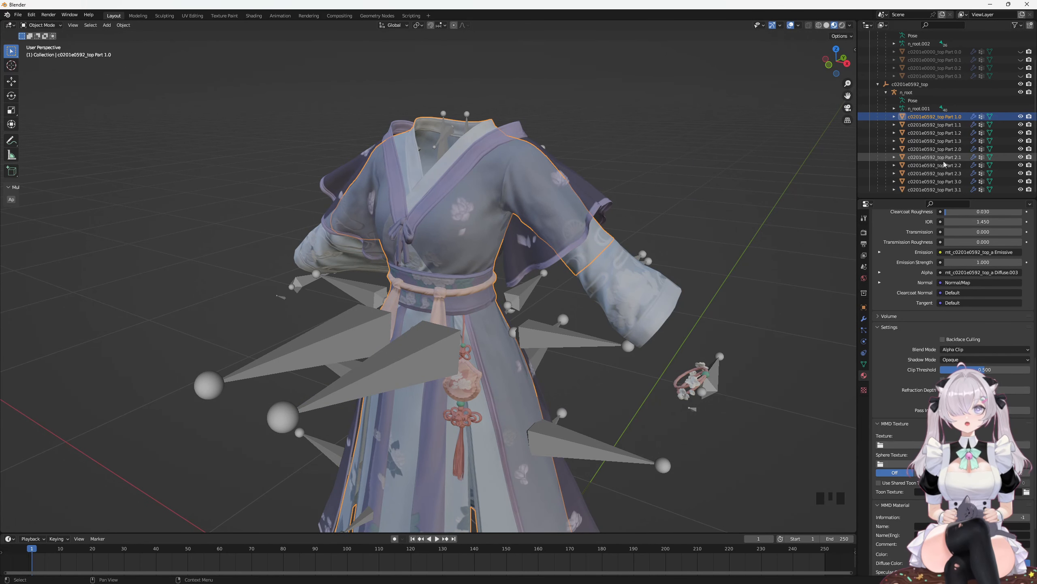
Step: Check the Blend Mode setting of the outer robe mesh Part 3.0 and examine its transparent fabric from the side
{"action": "left_click", "coordinate": [915, 182]}
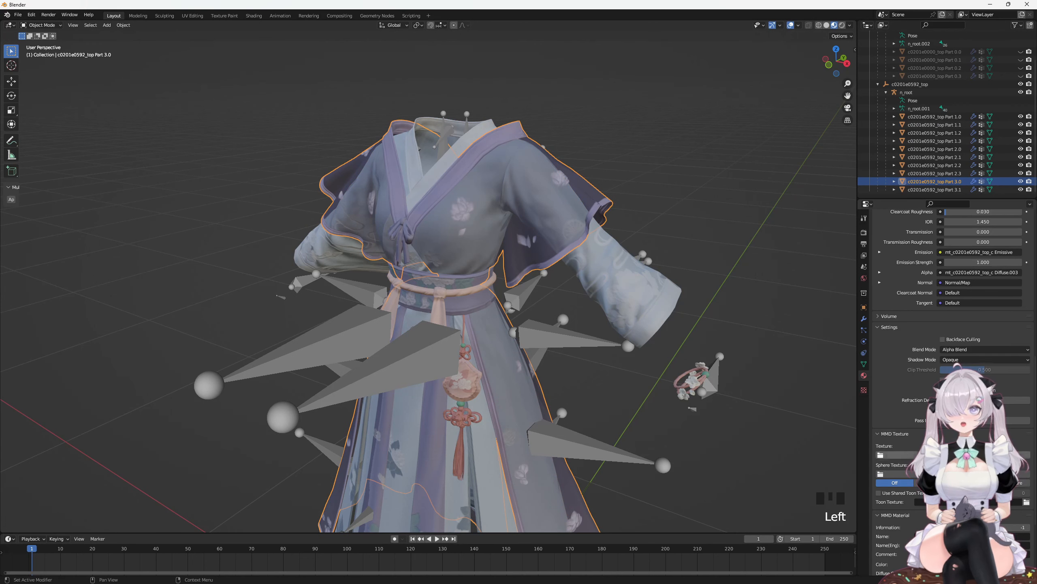
{"action": "left_click", "coordinate": [955, 350]}
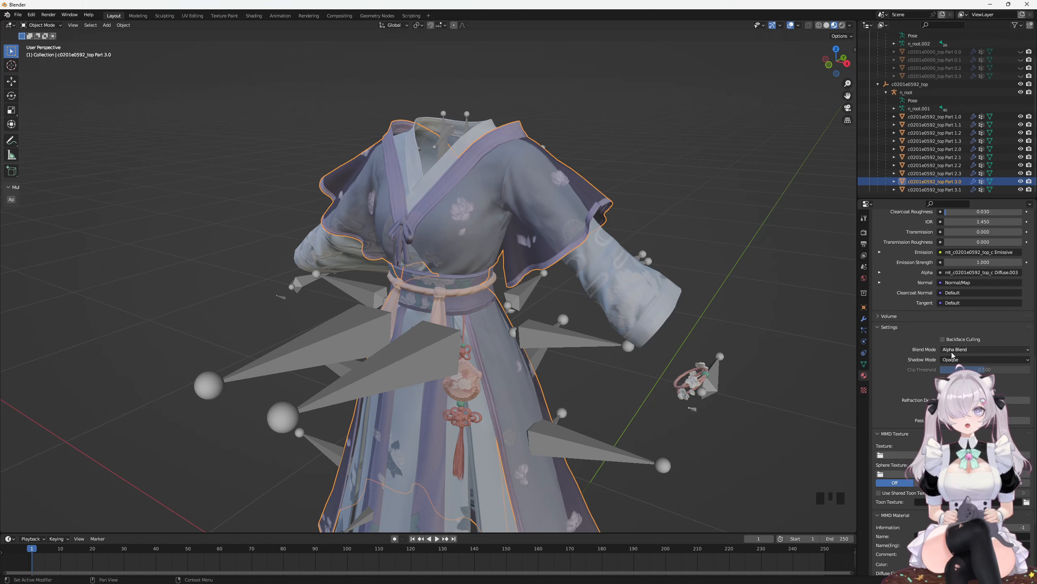
{"action": "left_click", "coordinate": [953, 351]}
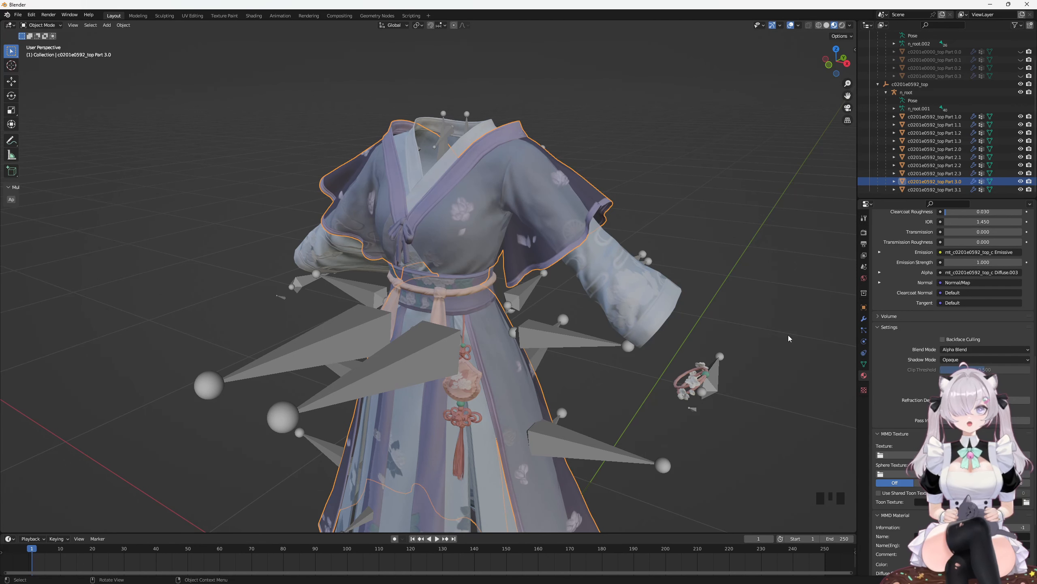
{"action": "left_click", "coordinate": [956, 350]}
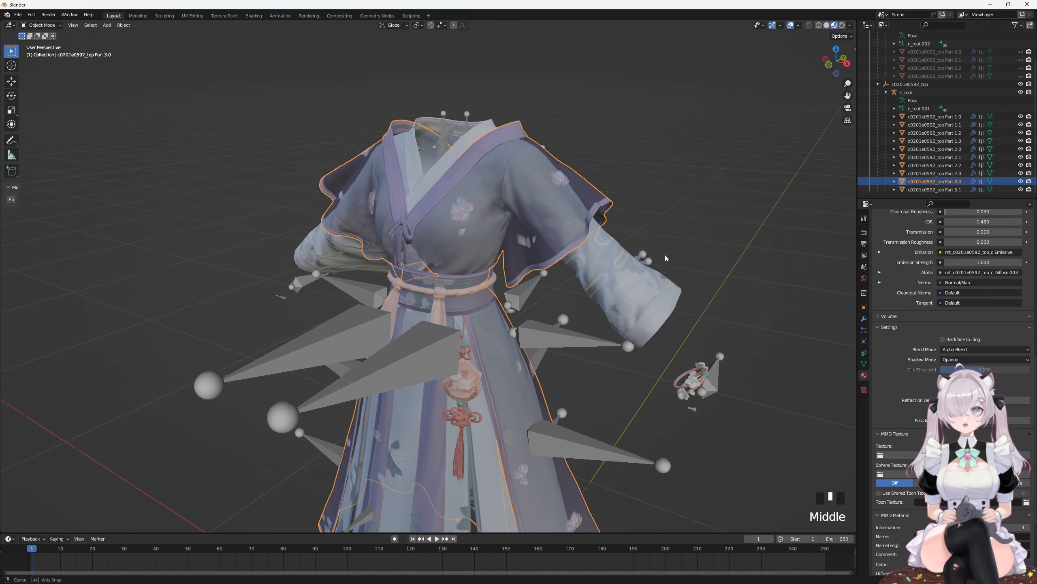
{"action": "middle_click_drag", "start_coordinate": [665, 254], "coordinate": [501, 199]}
{"action": "left_click", "coordinate": [956, 350]}
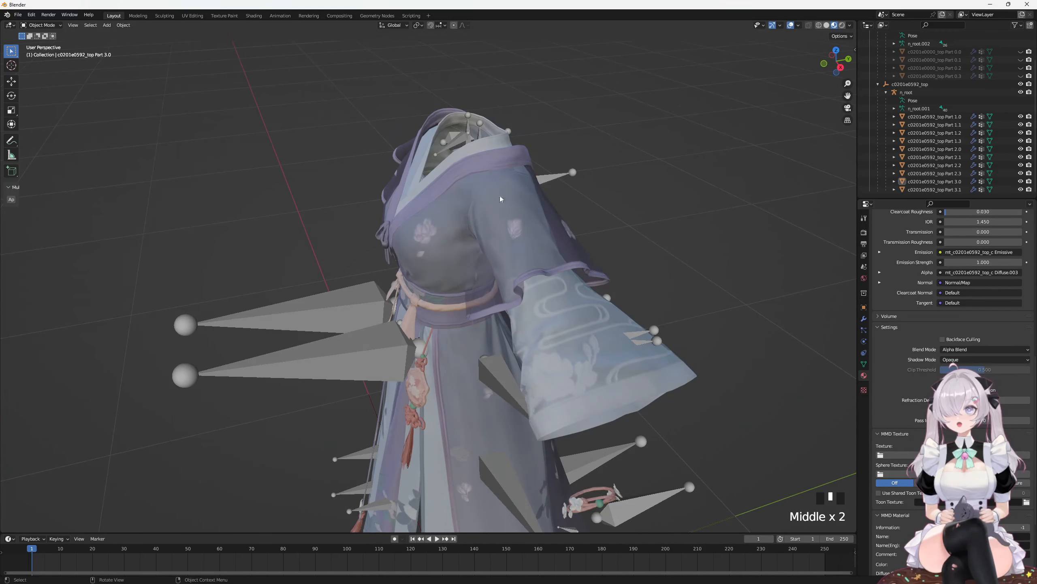
{"action": "middle_click_drag", "start_coordinate": [533, 249], "coordinate": [629, 205]}
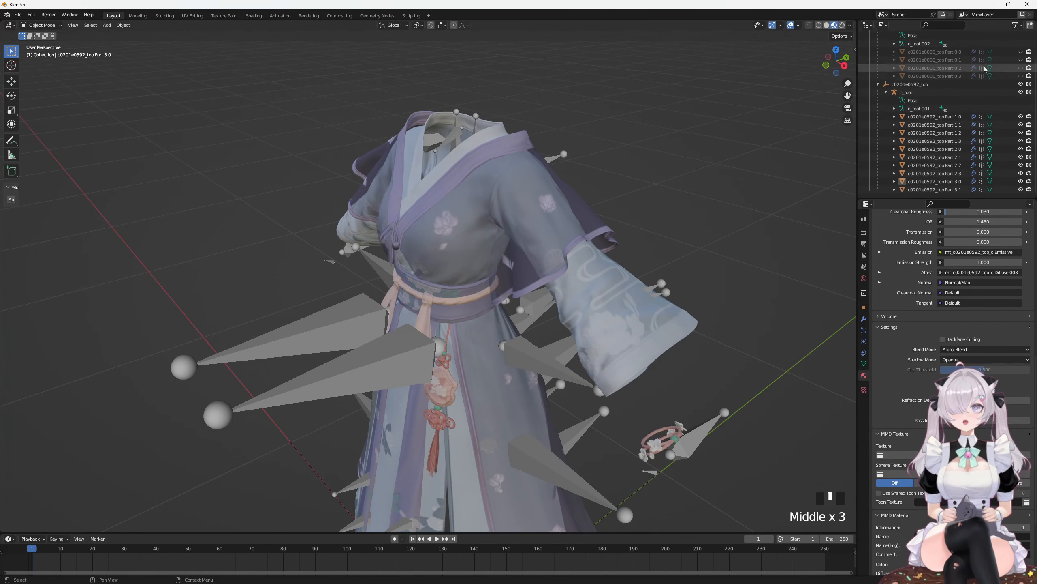
Step: Unhide the four body meshes c0201e0000_top Part 0.0 to Part 0.3
{"action": "left_click", "coordinate": [1021, 68]}
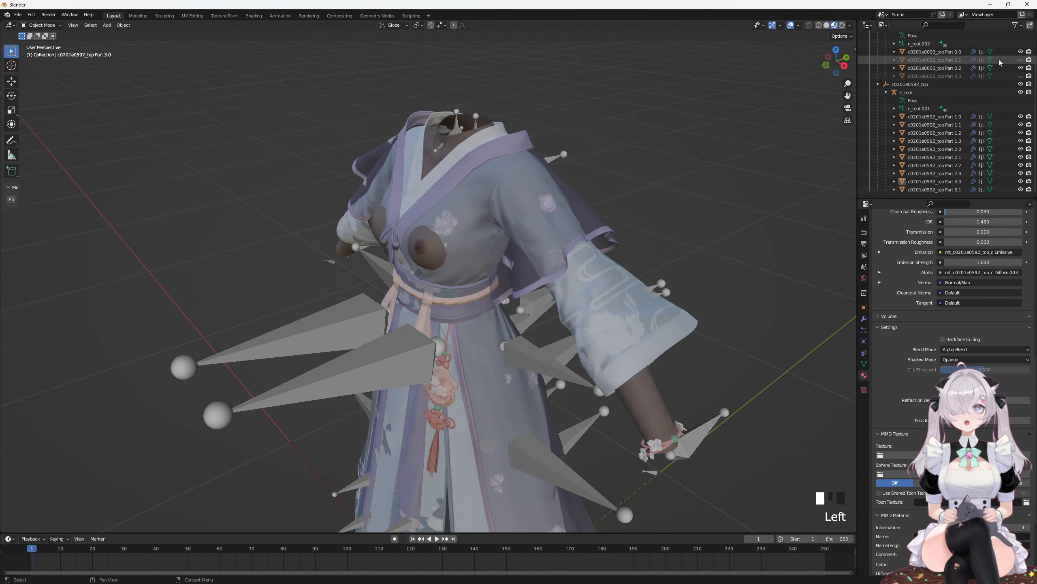
{"action": "left_click", "coordinate": [1021, 59]}
{"action": "left_click", "coordinate": [1021, 76]}
Step: Set the Blend Mode of body mesh Part 0.2's material to Alpha Clip and hide the four body meshes again
{"action": "left_click", "coordinate": [954, 68]}
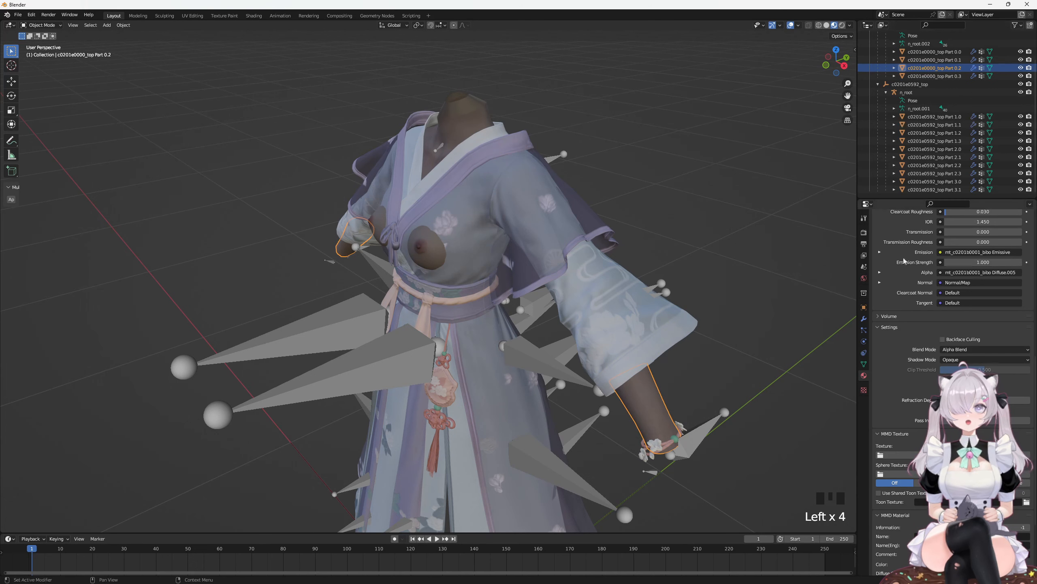
{"action": "left_click", "coordinate": [962, 367]}
{"action": "middle_click_drag", "start_coordinate": [652, 266], "coordinate": [663, 245]}
{"action": "left_click_drag", "start_coordinate": [1021, 52], "coordinate": [1022, 76]}
{"action": "middle_click_drag", "start_coordinate": [587, 145], "coordinate": [581, 143]}
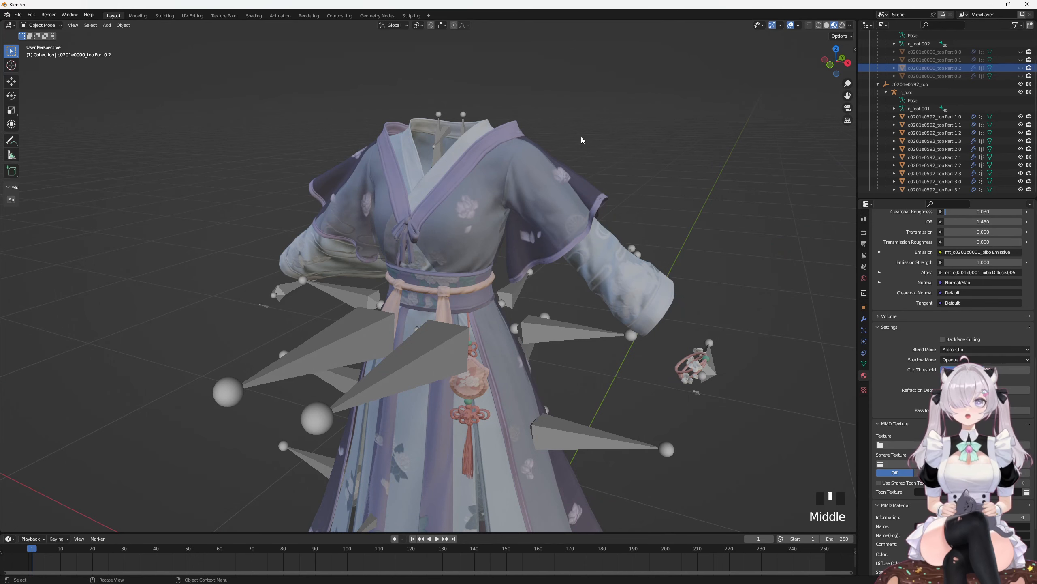
Step: Select all c0201e0592_top outfit meshes from Part 1.0 through Part 3.1
{"action": "left_click", "coordinate": [936, 116]}
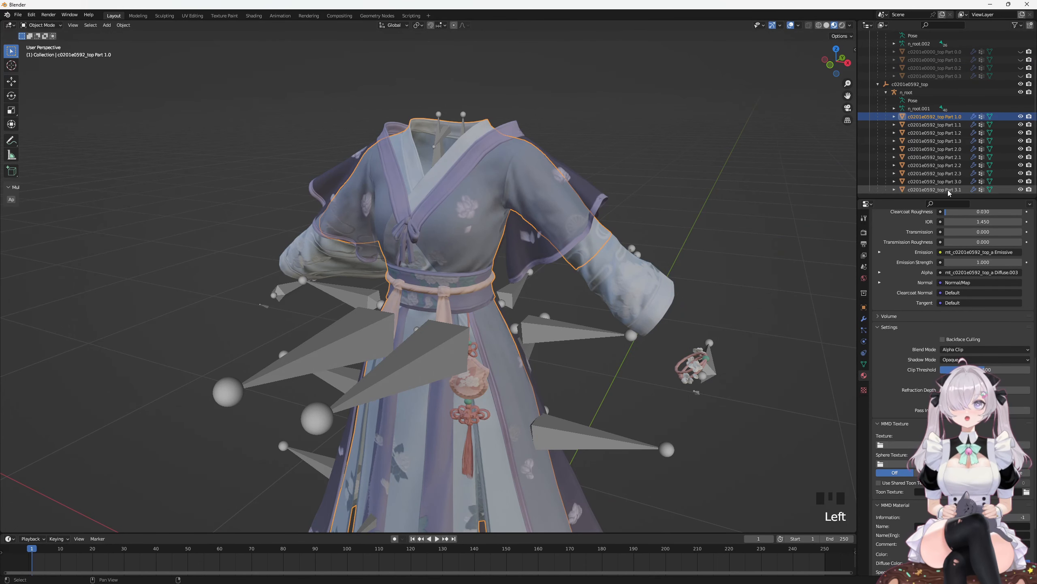
{"action": "left_click", "coordinate": [935, 190], "text": "shift"}
{"action": "middle_click_drag", "start_coordinate": [754, 195], "coordinate": [783, 226], "text": "shift"}
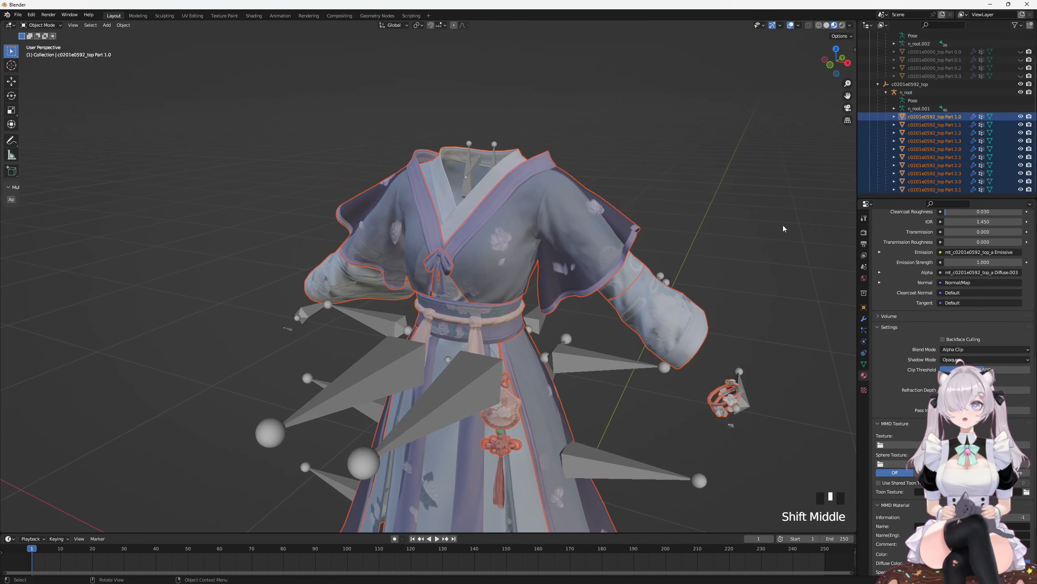
{"action": "mouse_move", "coordinate": [714, 219]}
{"action": "middle_mouse_down"}
{"action": "mouse_move", "coordinate": [677, 214]}
{"action": "mouse_move", "coordinate": [706, 215]}
{"action": "middle_mouse_up"}
{"action": "left_click", "coordinate": [935, 116]}
{"action": "left_click", "coordinate": [935, 189], "text": "shift"}
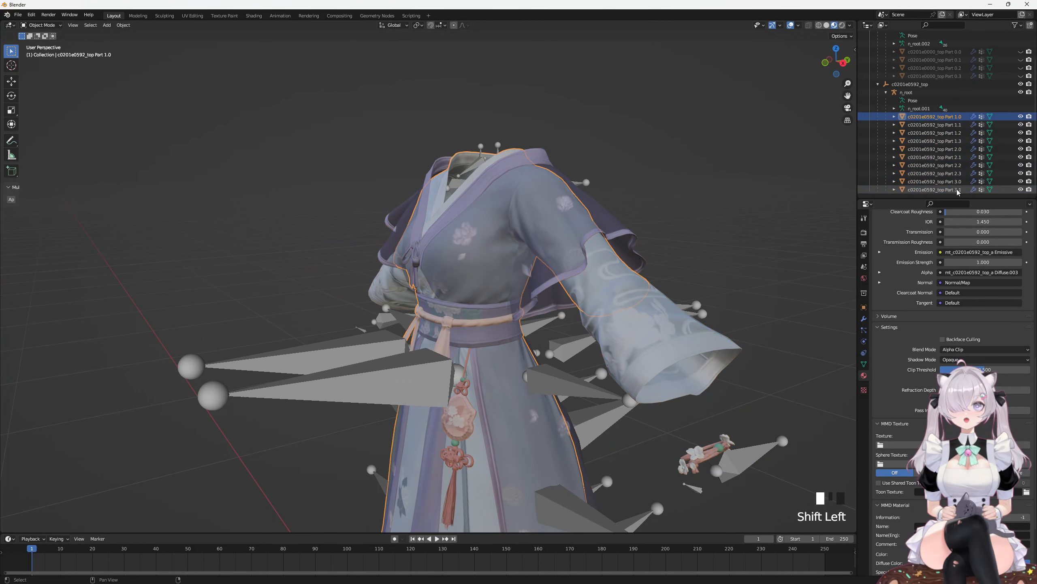
{"action": "mouse_move", "coordinate": [674, 180]}
{"action": "middle_mouse_down", "text": "shift"}
{"action": "mouse_move", "coordinate": [656, 185]}
{"action": "mouse_move", "coordinate": [663, 189]}
{"action": "middle_mouse_up", "text": "shift"}
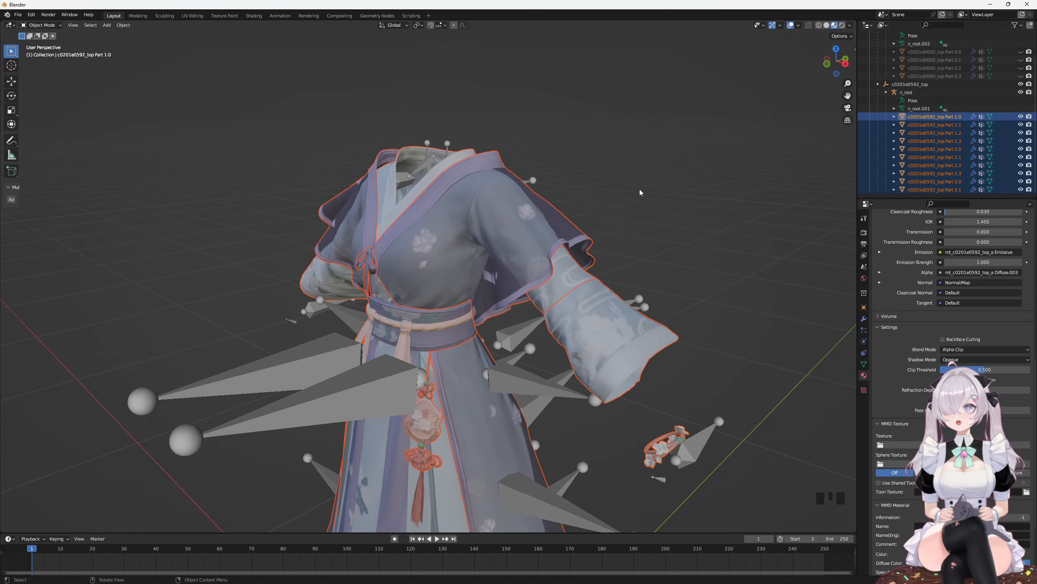
{"action": "middle_click_drag", "start_coordinate": [639, 190], "coordinate": [695, 187]}
{"action": "left_click", "coordinate": [951, 117]}
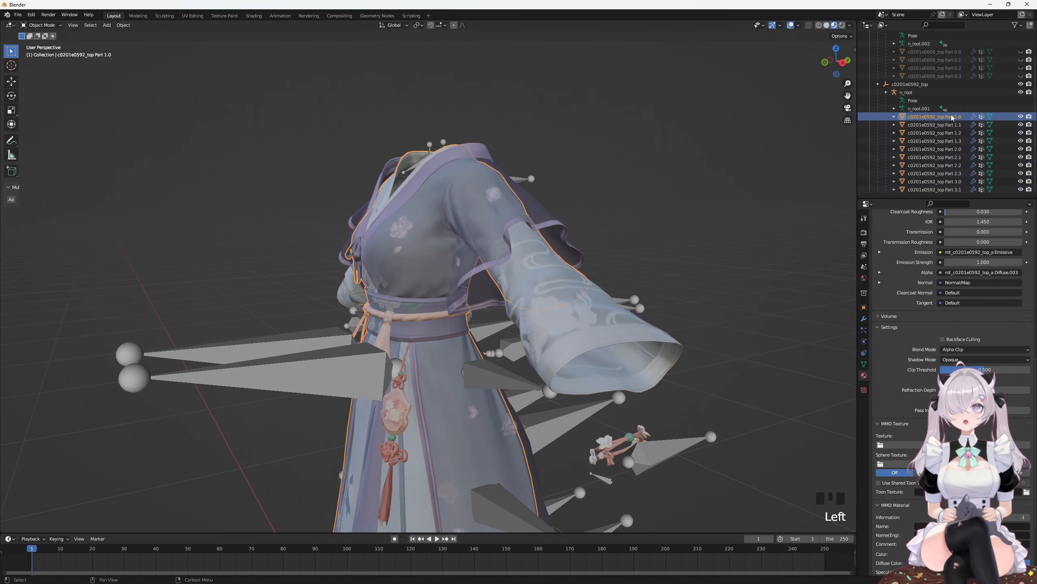
{"action": "left_click", "coordinate": [952, 190], "text": "shift"}
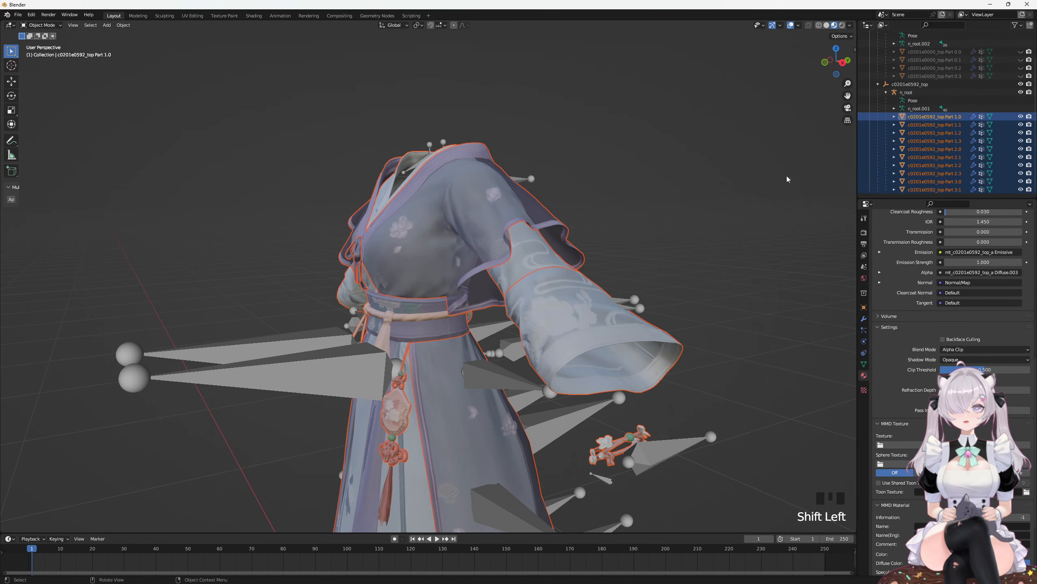
{"action": "middle_click_drag", "start_coordinate": [786, 176], "coordinate": [734, 172]}
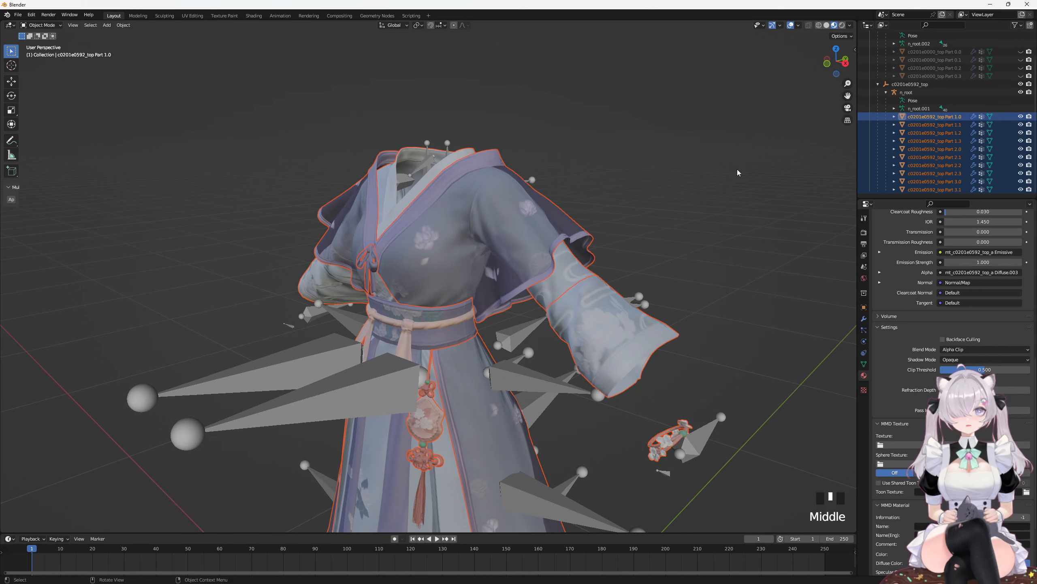
Step: Switch all selected outfit meshes from Object Mode into Edit Mode together
{"action": "key", "text": "Tab"}
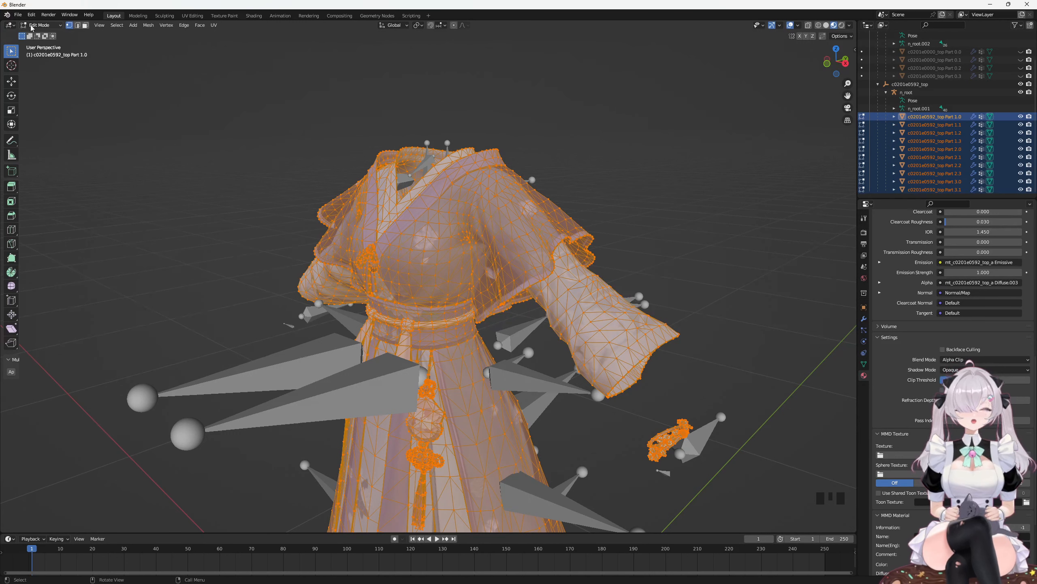
{"action": "key", "text": "Tab"}
{"action": "key", "text": "Tab"}
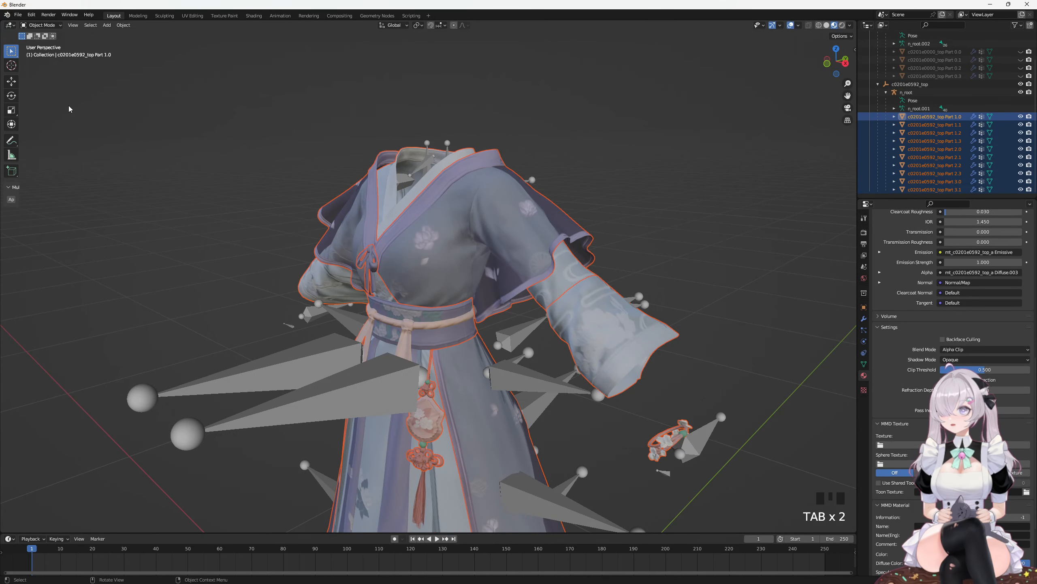
{"action": "key", "text": "Tab"}
{"action": "key", "text": "Tab"}
{"action": "key", "text": "Tab"}
{"action": "key", "text": "Tab"}
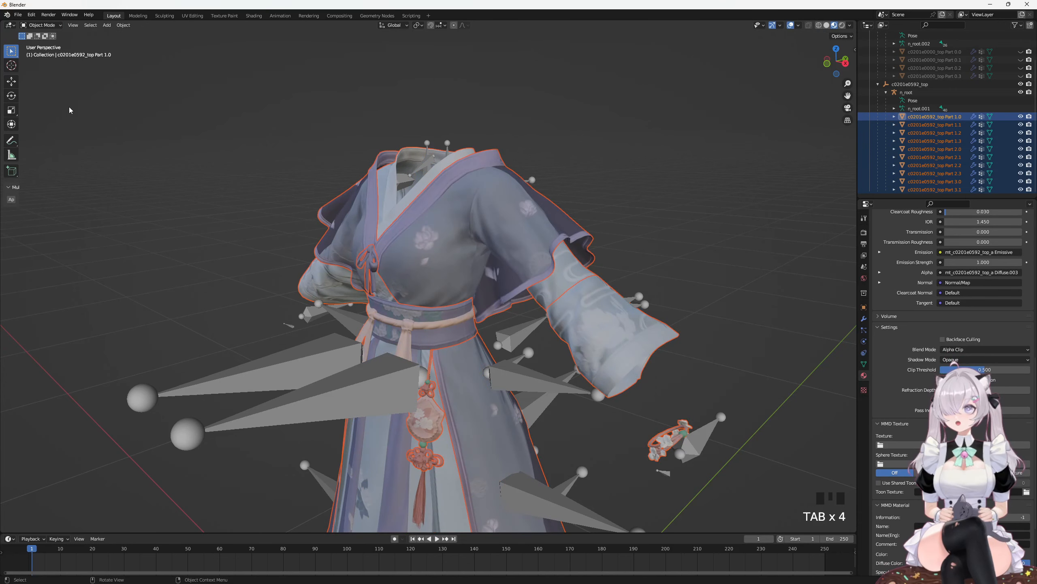
{"action": "left_click", "coordinate": [47, 27]}
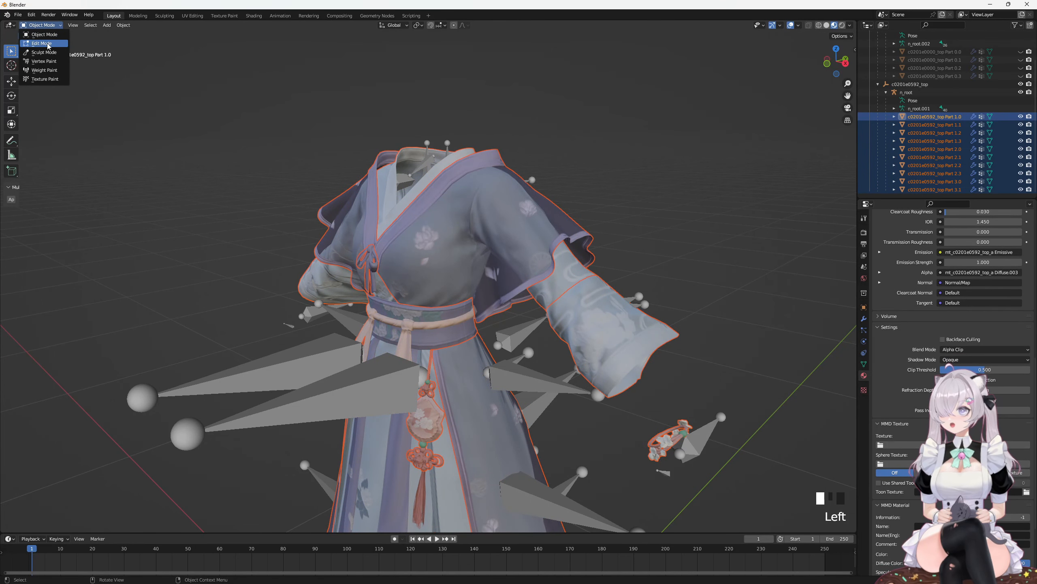
{"action": "left_click", "coordinate": [48, 43]}
Step: Clear the mesh selection and try moving a single vertex at the robe's shoulder by about 0.08 m, then cancel the move
{"action": "mouse_move", "coordinate": [378, 228]}
{"action": "middle_mouse_down"}
{"action": "mouse_move", "coordinate": [511, 231]}
{"action": "mouse_move", "coordinate": [366, 225]}
{"action": "middle_mouse_up"}
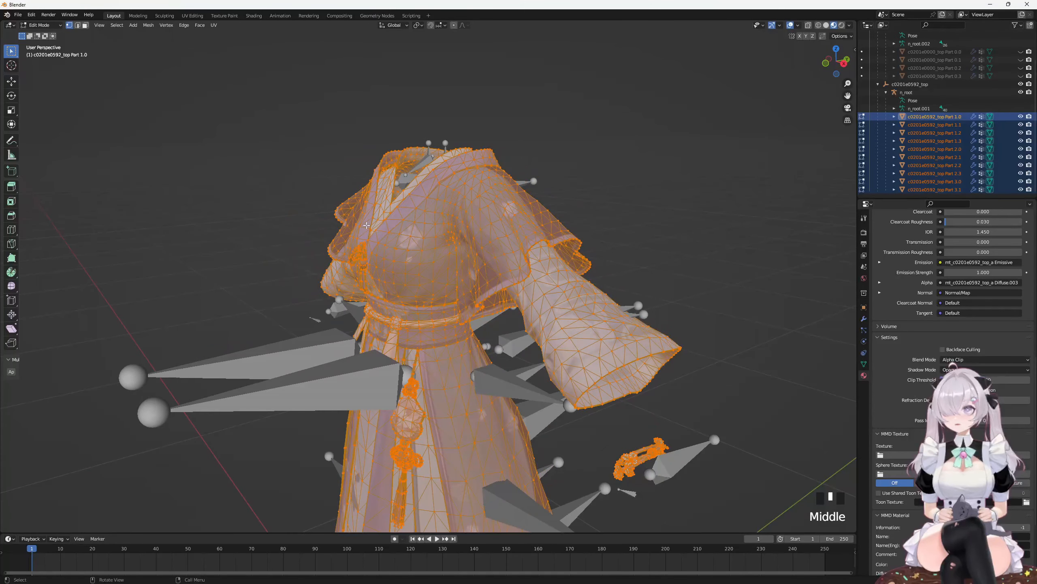
{"action": "middle_click_drag", "start_coordinate": [424, 205], "coordinate": [582, 195]}
{"action": "left_click", "coordinate": [488, 208]}
{"action": "middle_click_drag", "start_coordinate": [489, 208], "coordinate": [536, 201]}
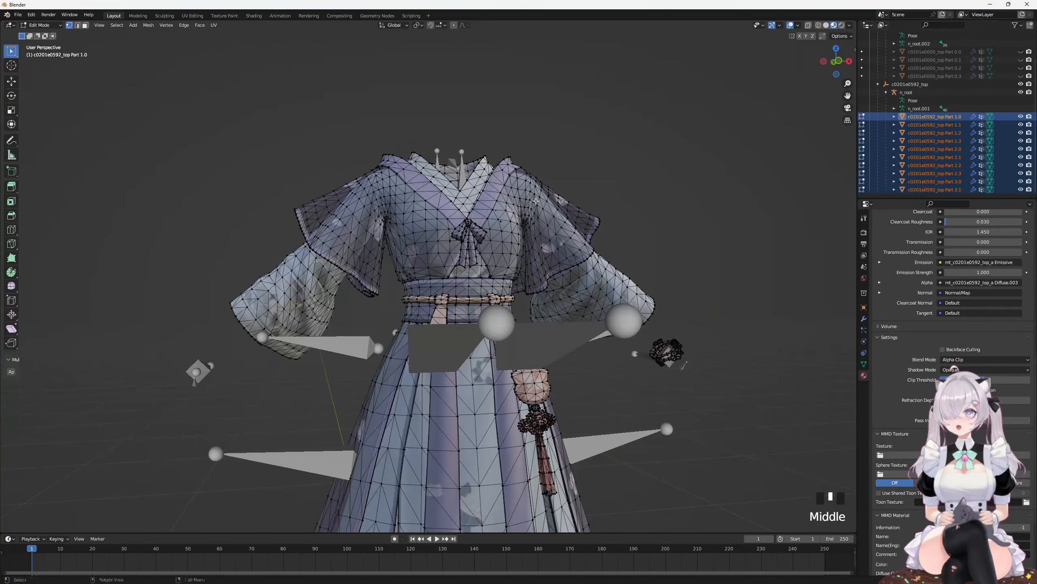
{"action": "key", "text": "g"}
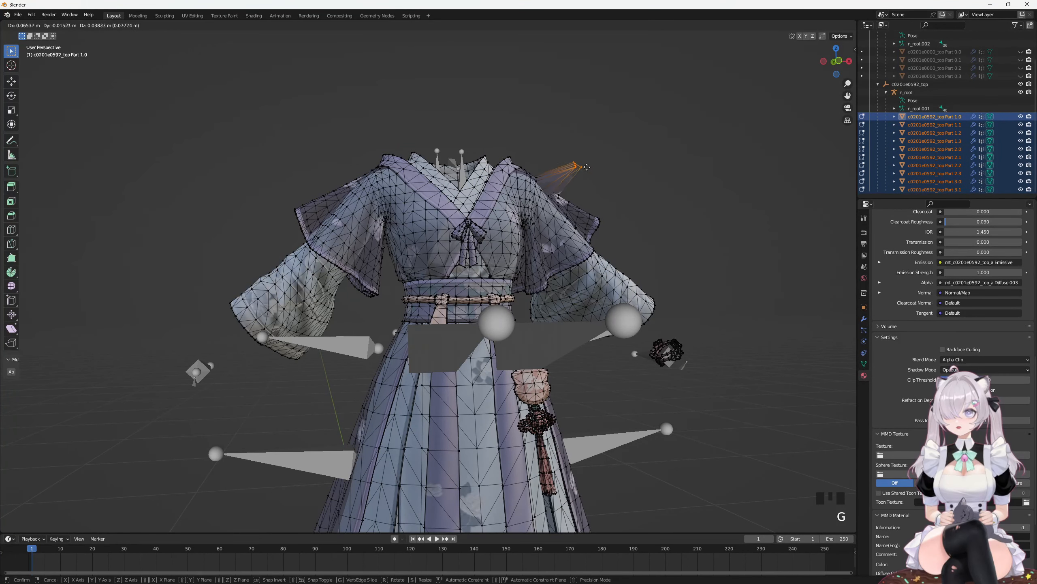
{"action": "right_click", "coordinate": [576, 157]}
Step: Try moving one vertex on top of the sheer sleeve by about 0.04 m from an angled close-up and cancel it
{"action": "middle_click_drag", "start_coordinate": [575, 157], "coordinate": [552, 174]}
{"action": "scroll", "coordinate": [560, 169], "scroll_direction": "up", "scroll_amount": 2}
{"action": "left_click", "coordinate": [634, 122]}
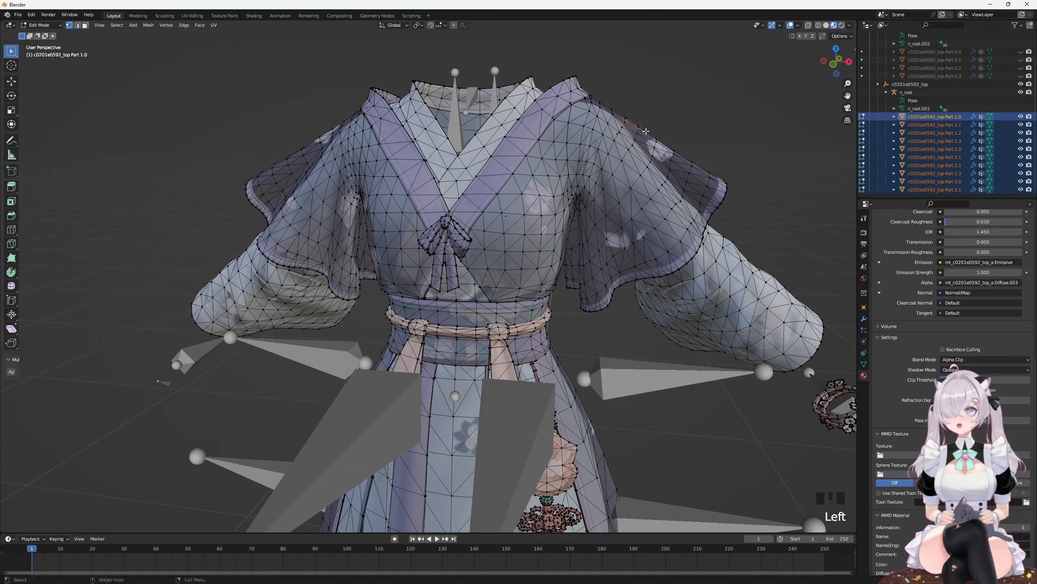
{"action": "middle_click_drag", "start_coordinate": [649, 127], "coordinate": [573, 229], "text": "shift"}
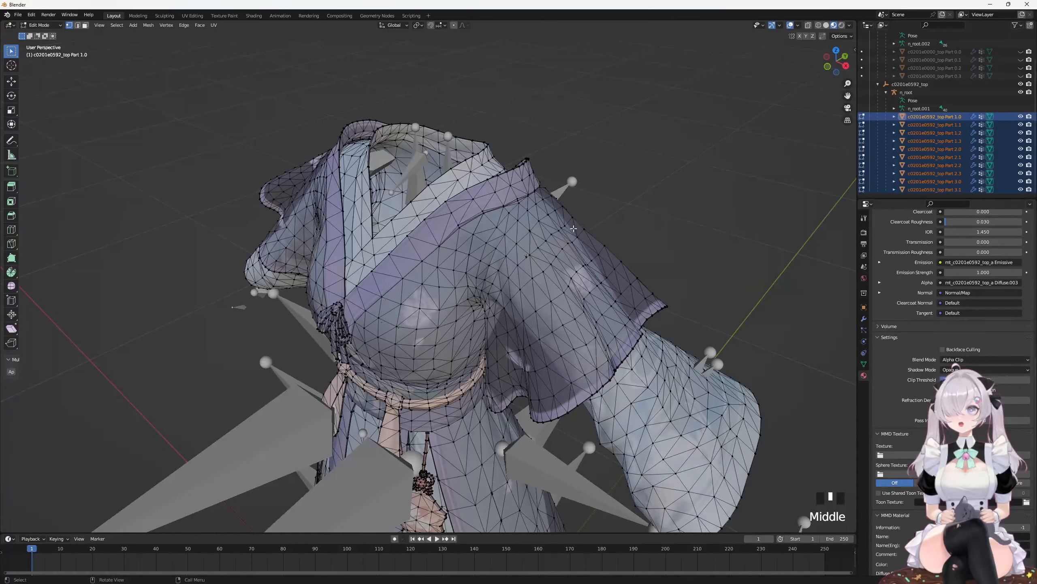
{"action": "left_click", "coordinate": [564, 237]}
{"action": "left_click", "coordinate": [570, 249]}
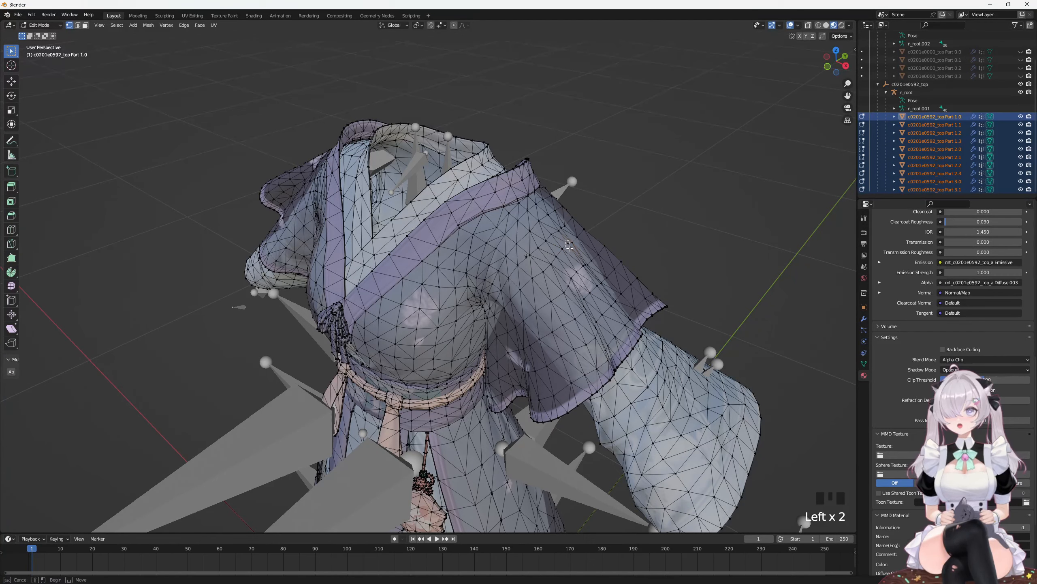
{"action": "mouse_move", "coordinate": [570, 248]}
{"action": "middle_mouse_down"}
{"action": "mouse_move", "coordinate": [549, 236]}
{"action": "mouse_move", "coordinate": [560, 251]}
{"action": "mouse_move", "coordinate": [570, 235]}
{"action": "middle_mouse_up"}
{"action": "left_click", "coordinate": [546, 237]}
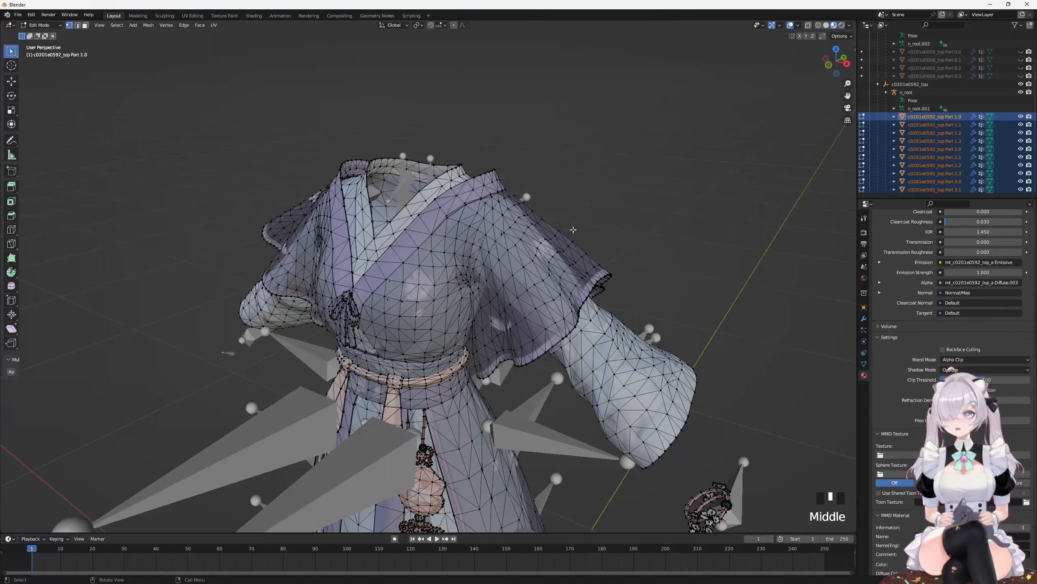
{"action": "scroll", "coordinate": [574, 229], "scroll_direction": "up", "scroll_amount": 2}
{"action": "key", "text": "g"}
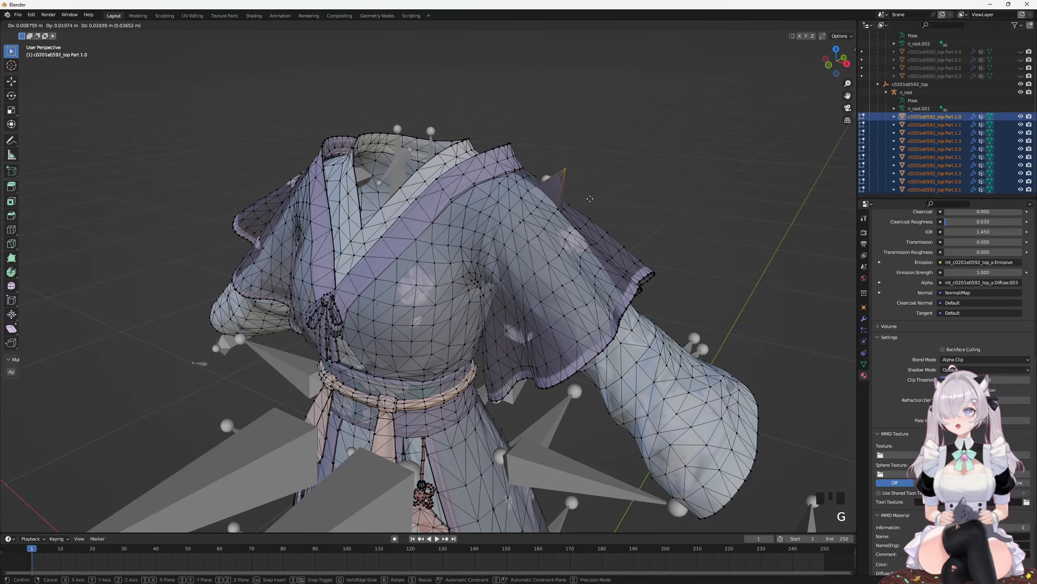
{"action": "right_click", "coordinate": [584, 199]}
Step: Pick another upper-sleeve vertex and try moving it in different directions, cancelling each move
{"action": "middle_click_drag", "start_coordinate": [547, 196], "coordinate": [537, 207]}
{"action": "left_click_drag", "start_coordinate": [535, 222], "coordinate": [541, 232]}
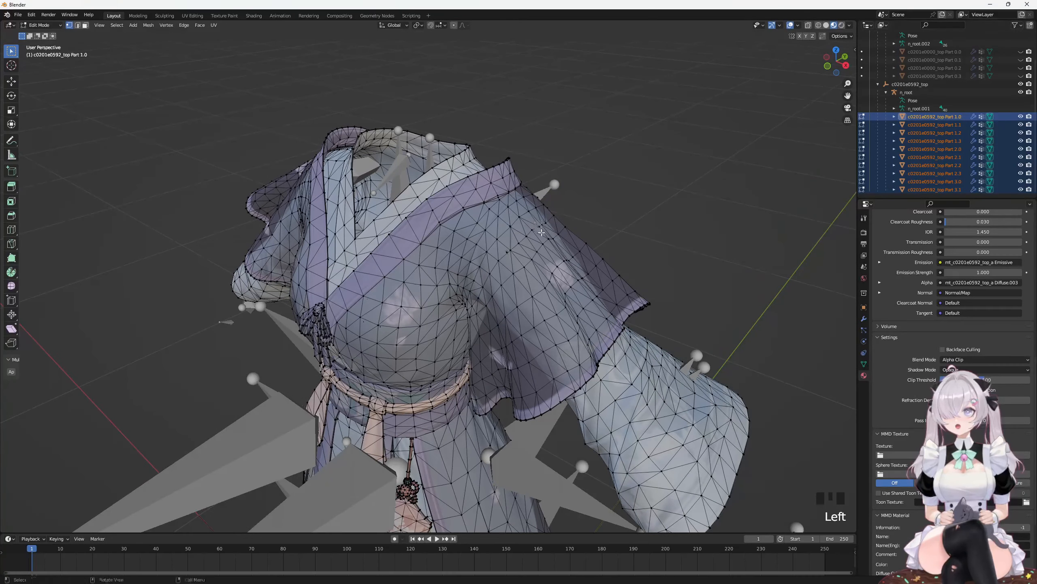
{"action": "middle_click_drag", "start_coordinate": [569, 232], "coordinate": [580, 224]}
{"action": "key", "text": "g"}
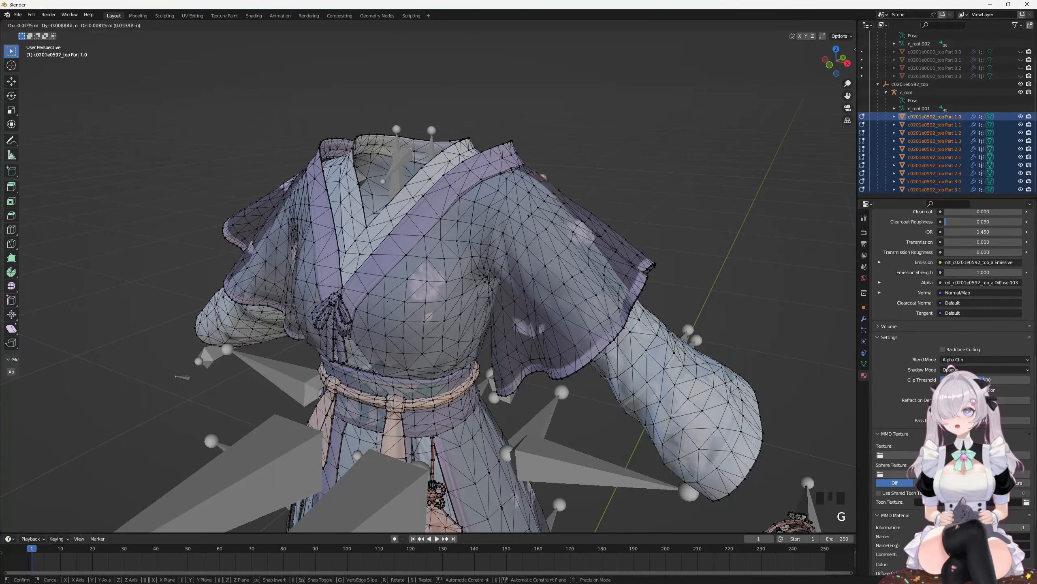
{"action": "right_click", "coordinate": [580, 229]}
{"action": "key", "text": "g"}
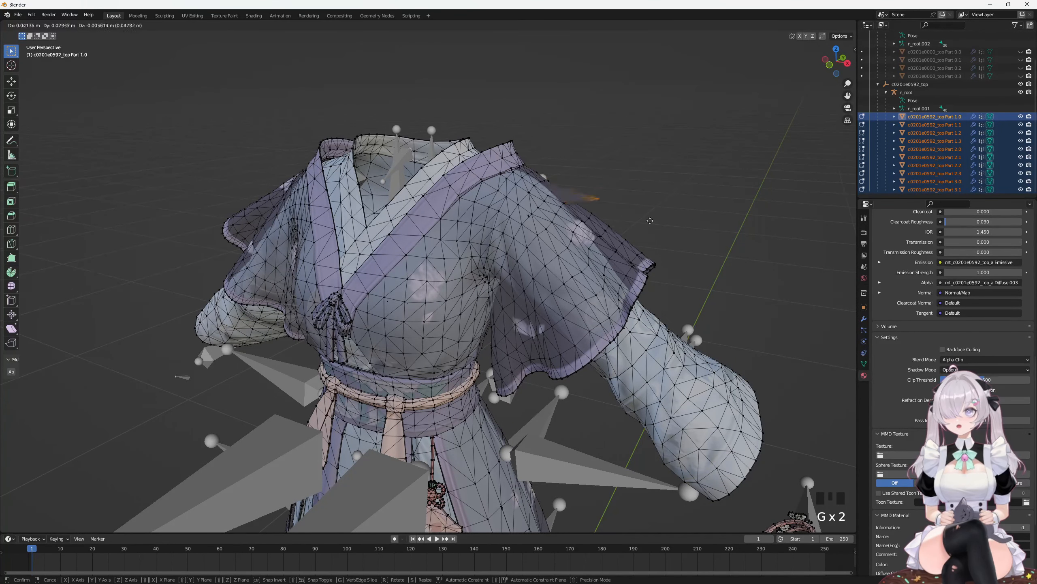
{"action": "right_click", "coordinate": [622, 180]}
Step: Select a single vertex on the shoulder edge and try pulling it about 0.03 m outward, cancelling the move
{"action": "scroll", "coordinate": [629, 179], "scroll_direction": "down", "scroll_amount": 3}
{"action": "left_click", "coordinate": [630, 179]}
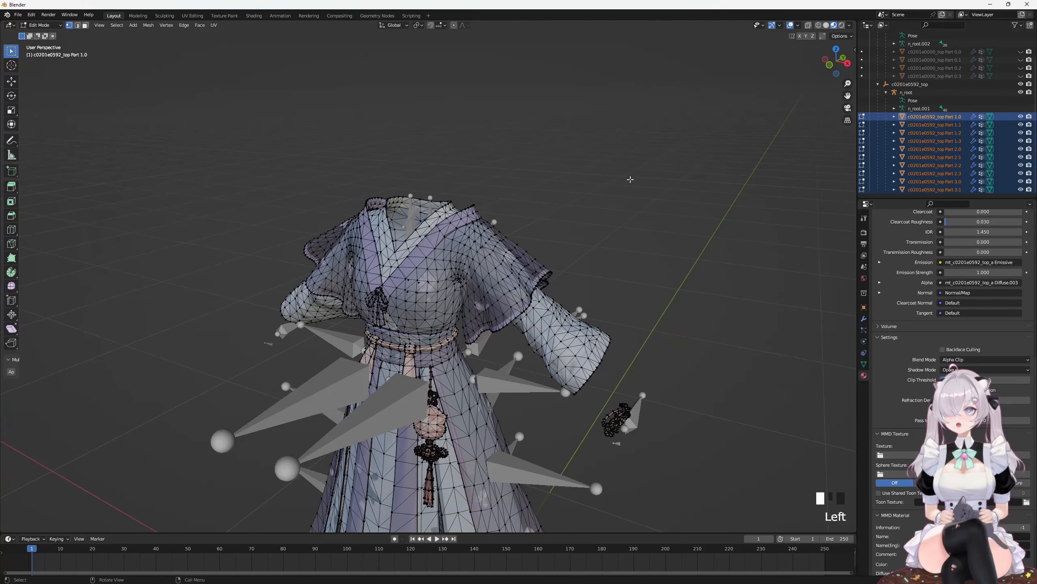
{"action": "middle_click_drag", "start_coordinate": [612, 199], "coordinate": [669, 167], "text": "shift"}
{"action": "scroll", "coordinate": [669, 167], "scroll_direction": "up", "scroll_amount": 2}
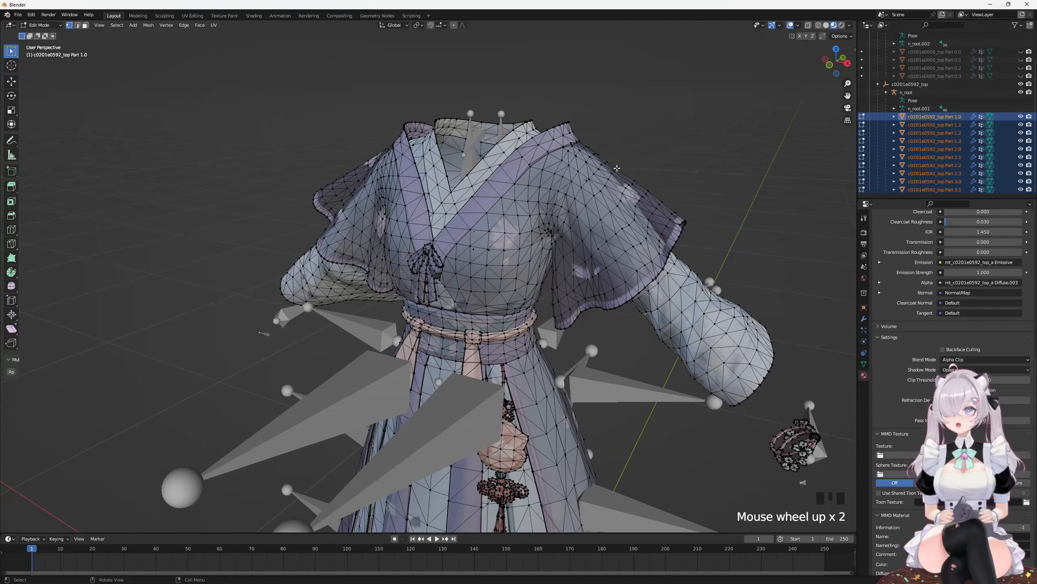
{"action": "left_click", "coordinate": [616, 167]}
{"action": "key", "text": "g"}
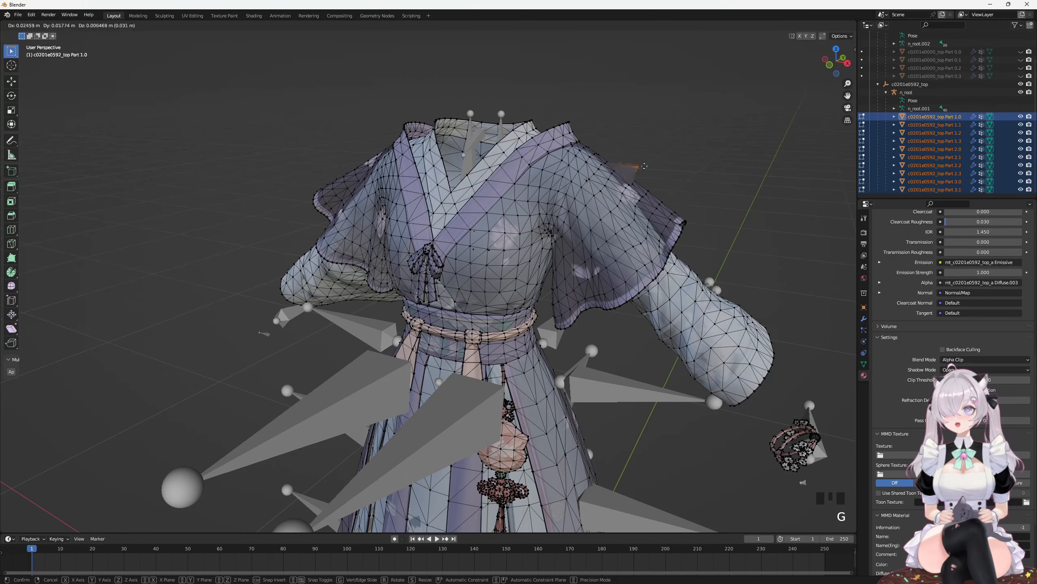
{"action": "right_click", "coordinate": [643, 167]}
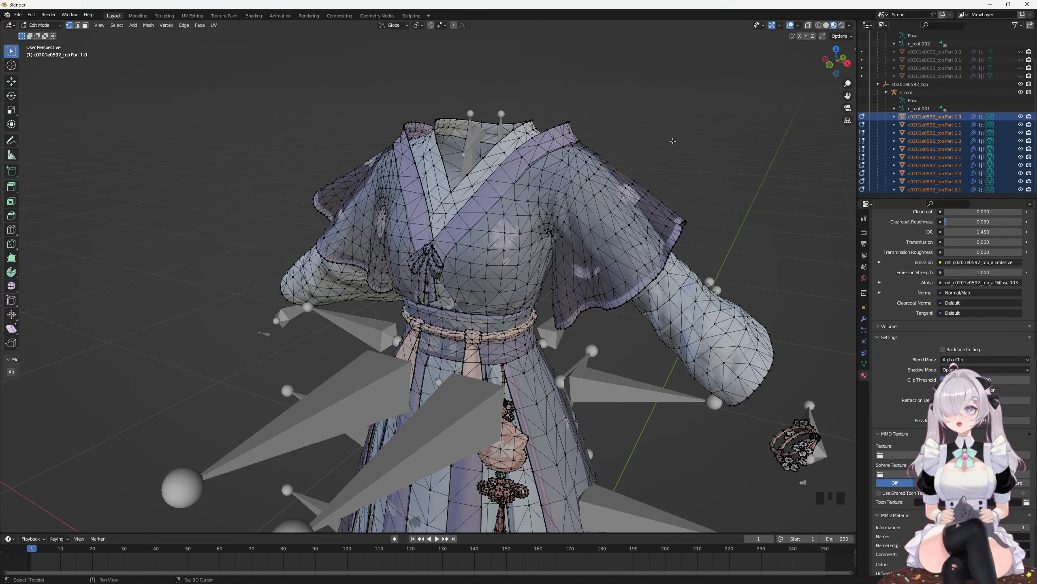
Step: Toggle Proportional Editing repeatedly and leave it turned on for the outfit meshes
{"action": "middle_click_drag", "start_coordinate": [672, 140], "coordinate": [599, 131], "text": "shift"}
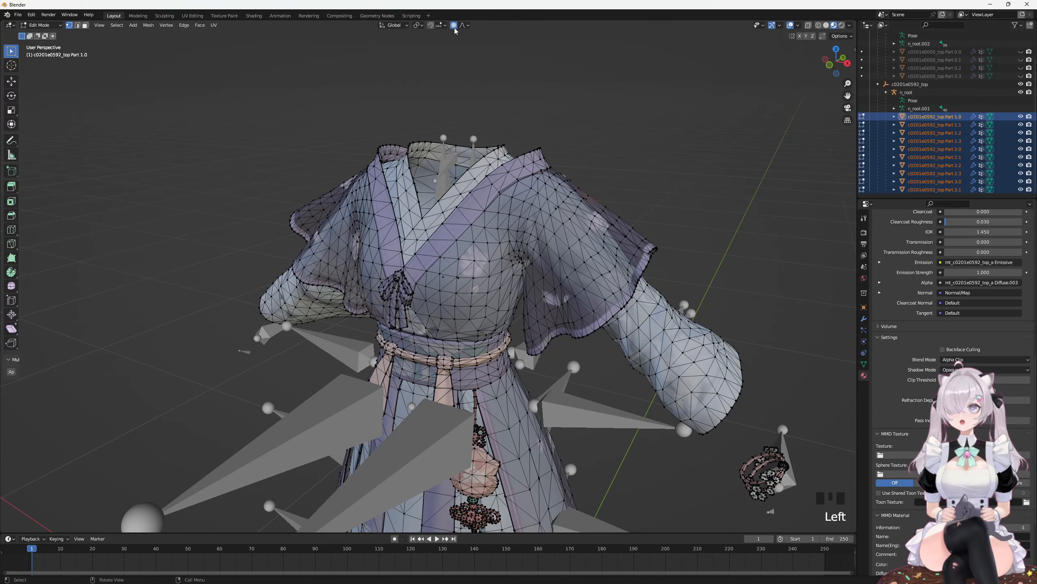
{"action": "scroll", "coordinate": [620, 170], "scroll_direction": "down", "scroll_amount": 5}
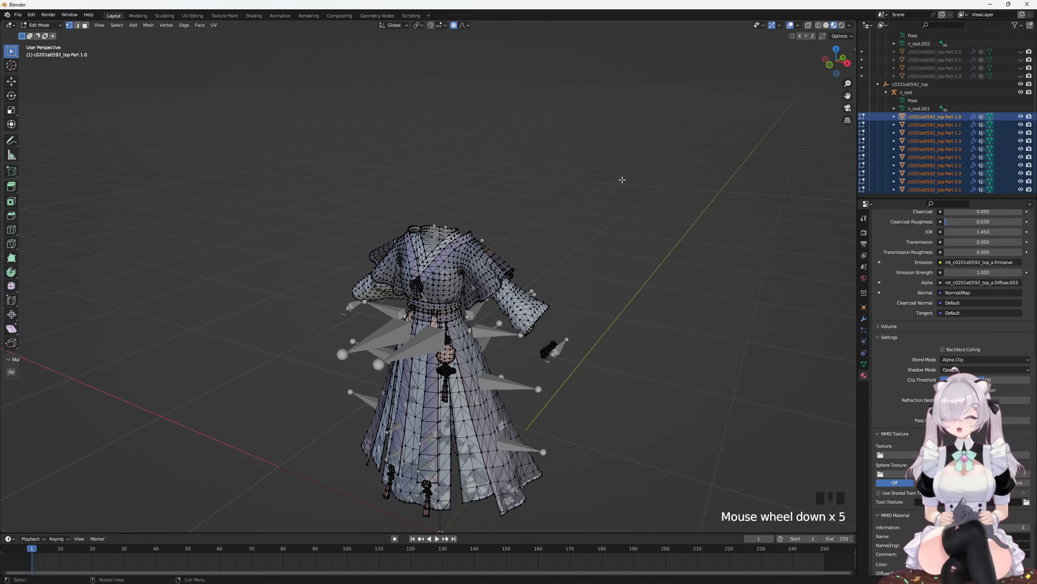
{"action": "key", "text": "o"}
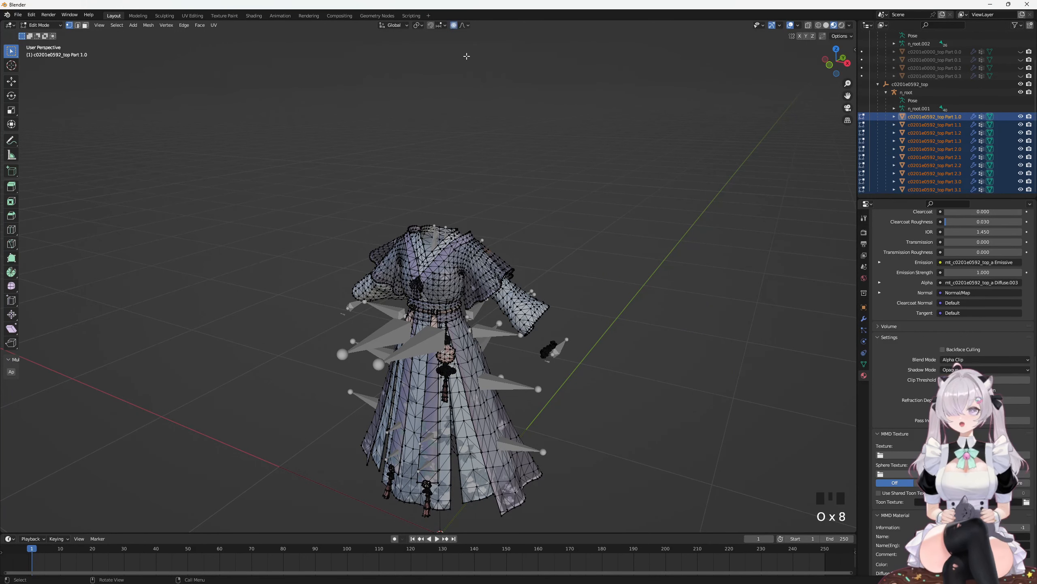
{"action": "key", "text": "o"}
{"action": "key", "text": "o"}
{"action": "key", "text": "o"}
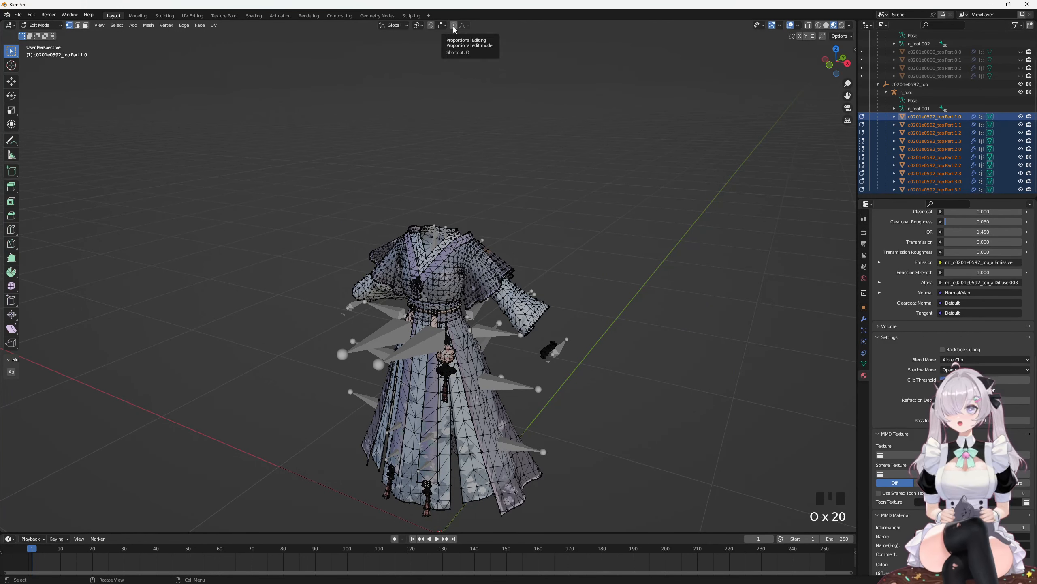
{"action": "key", "text": "o"}
{"action": "key", "text": "o"}
{"action": "key", "text": "o"}
{"action": "key", "text": "o"}
{"action": "key", "text": "o"}
{"action": "key", "text": "o"}
{"action": "key", "text": "o"}
{"action": "key", "text": "o"}
{"action": "key", "text": "o"}
{"action": "key", "text": "o"}
{"action": "key", "text": "o"}
{"action": "key", "text": "o"}
{"action": "key", "text": "o"}
{"action": "key", "text": "o"}
{"action": "key", "text": "o"}
{"action": "key", "text": "o"}
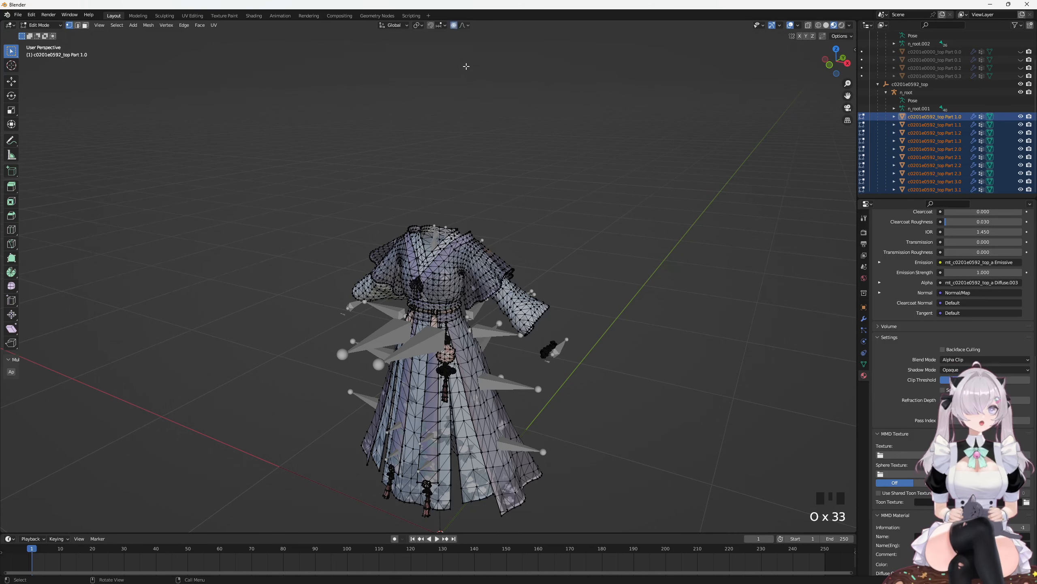
{"action": "key", "text": "o"}
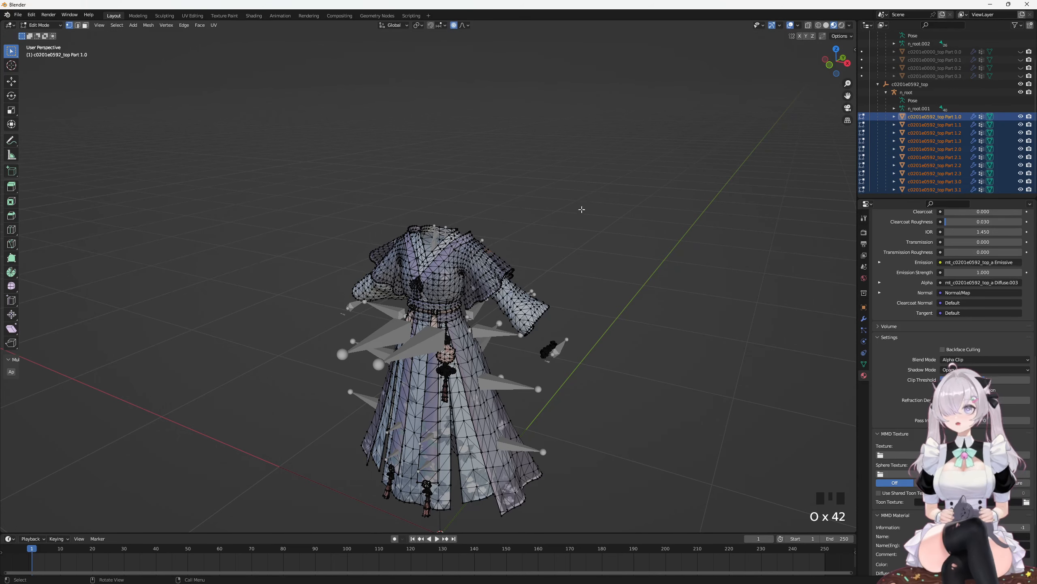
Step: Turn on X-Ray display so vertices can be selected through the outfit meshes
{"action": "scroll", "coordinate": [581, 211], "scroll_direction": "up", "scroll_amount": 1}
{"action": "scroll", "coordinate": [581, 211], "scroll_direction": "up", "scroll_amount": 1}
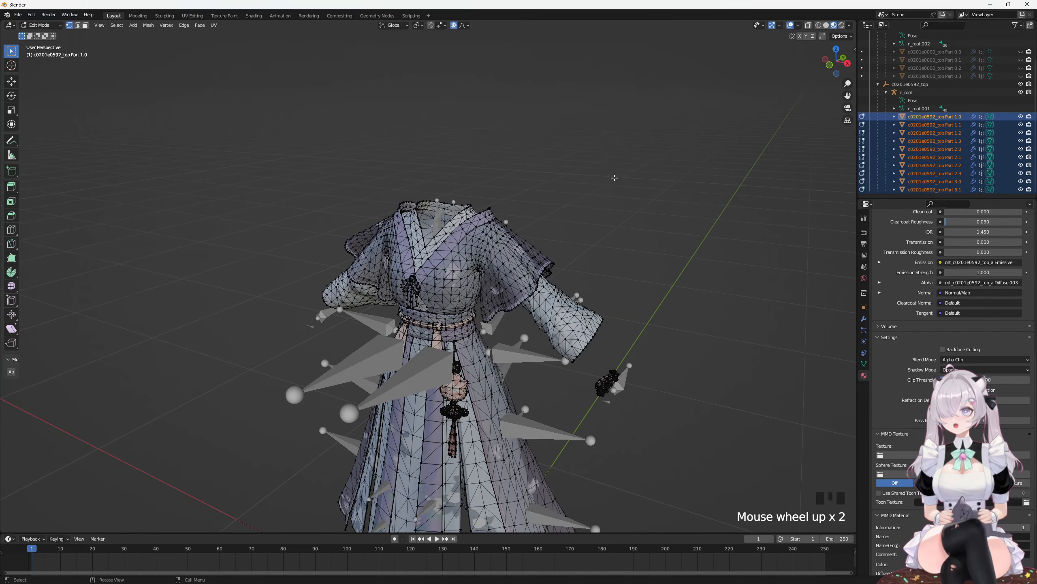
{"action": "middle_click_drag", "start_coordinate": [614, 177], "coordinate": [755, 74]}
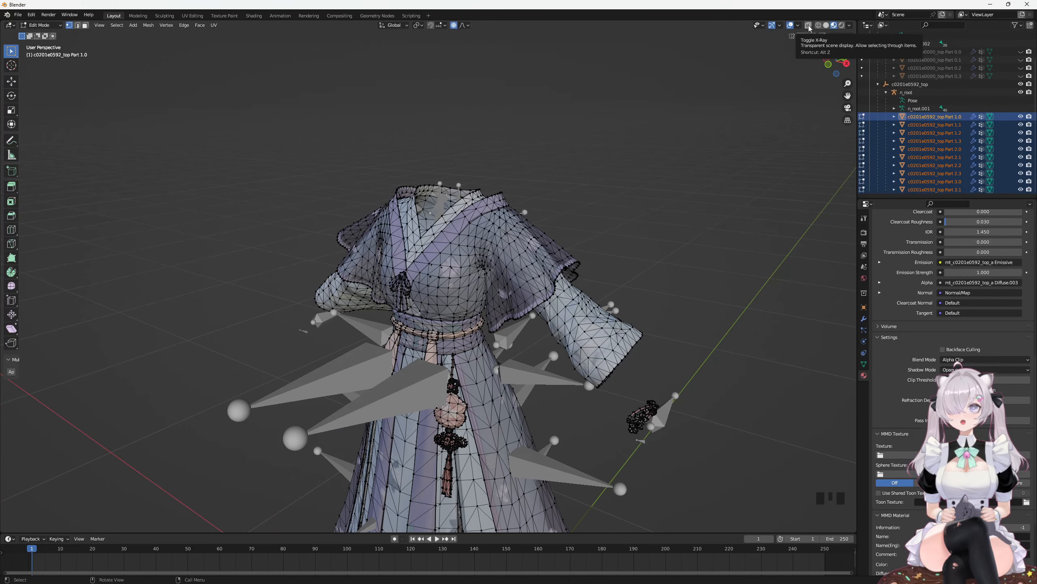
{"action": "left_click", "coordinate": [808, 27]}
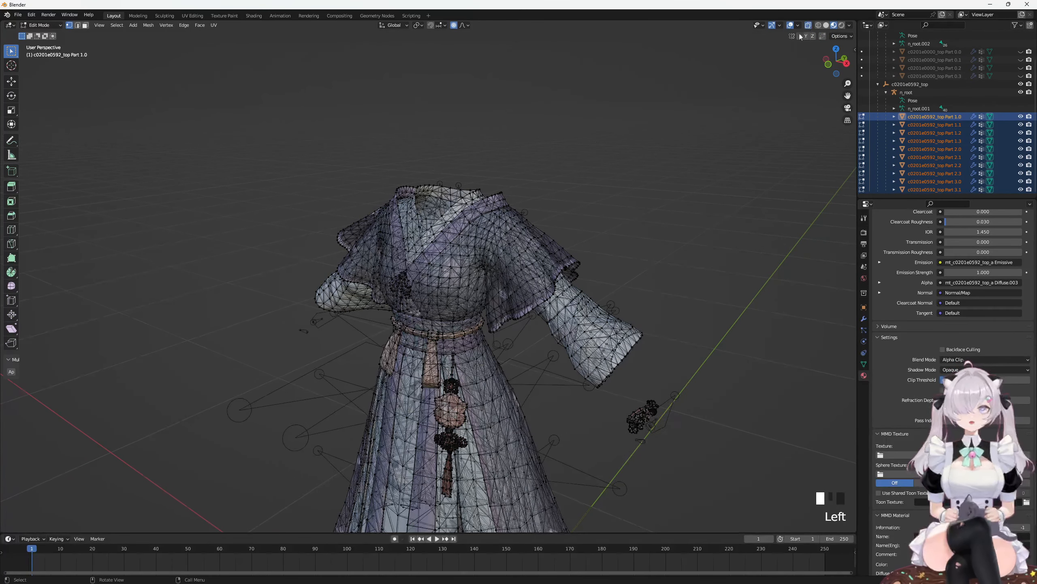
Step: Examine the whole outfit in perspective and in the front, right and top orthographic views
{"action": "middle_click_drag", "start_coordinate": [637, 127], "coordinate": [551, 213]}
{"action": "key", "text": "KP_3"}
{"action": "scroll", "coordinate": [572, 127], "scroll_direction": "up", "scroll_amount": 2}
{"action": "scroll", "coordinate": [573, 134], "scroll_direction": "down", "scroll_amount": 2}
{"action": "scroll", "coordinate": [636, 166], "scroll_direction": "down", "scroll_amount": 1}
{"action": "left_click", "coordinate": [629, 191]}
{"action": "middle_click_drag", "start_coordinate": [552, 212], "coordinate": [567, 155]}
{"action": "scroll", "coordinate": [618, 196], "scroll_direction": "down", "scroll_amount": 3}
{"action": "scroll", "coordinate": [621, 194], "scroll_direction": "up", "scroll_amount": 1}
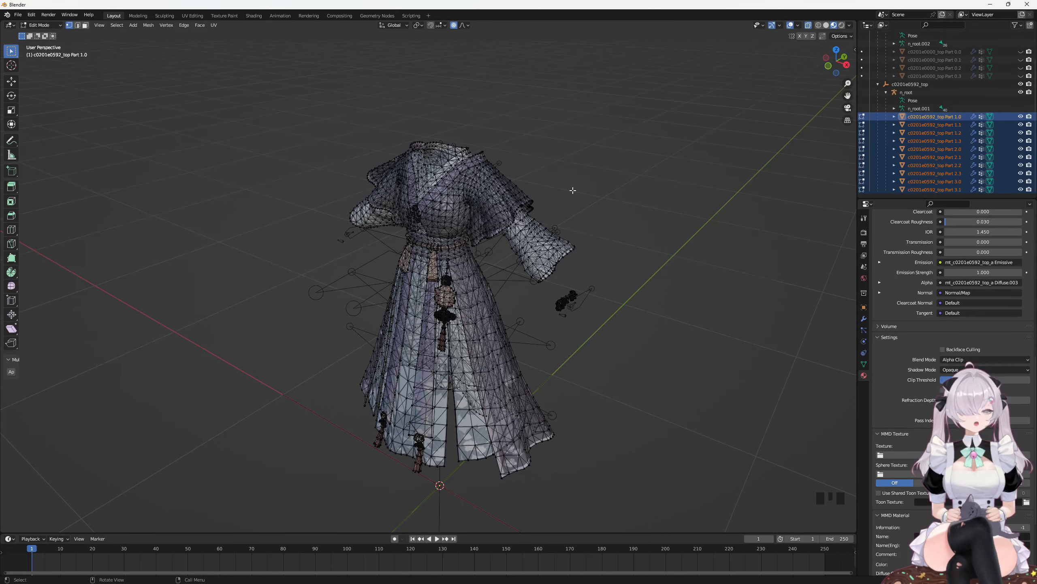
{"action": "key", "text": "KP_1"}
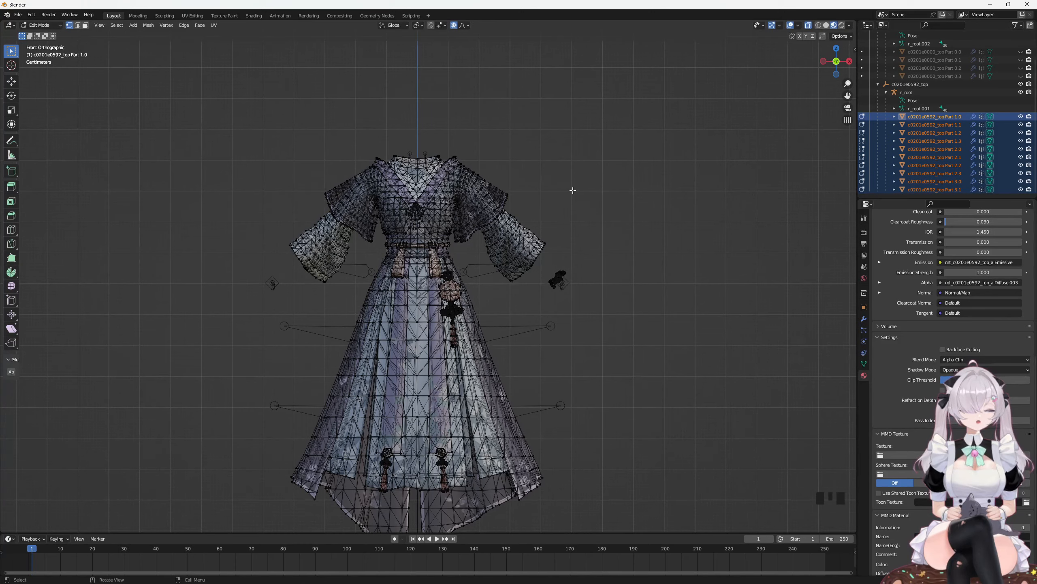
{"action": "key", "text": "KP_3"}
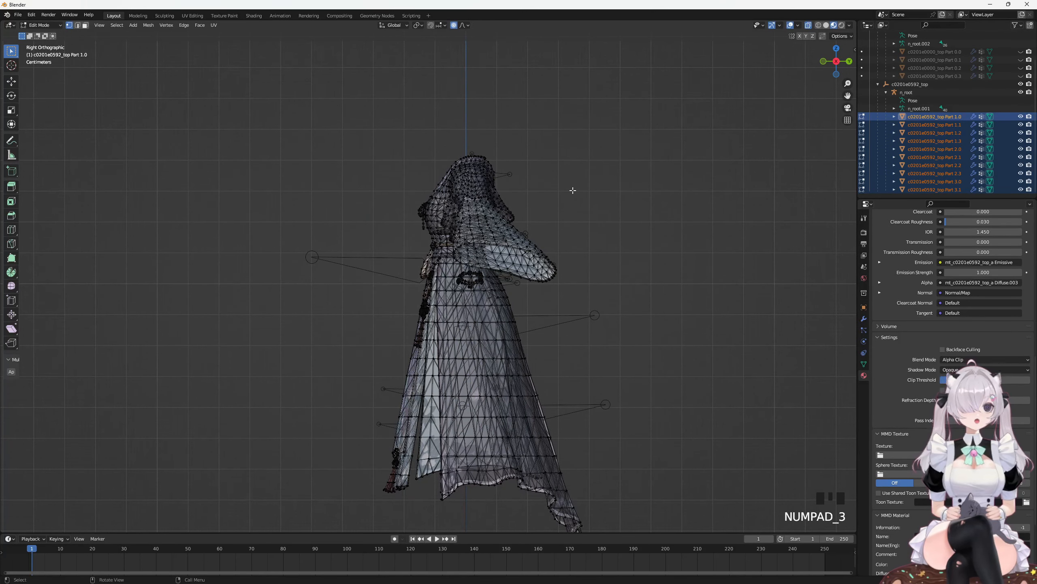
{"action": "key", "text": "KP_7"}
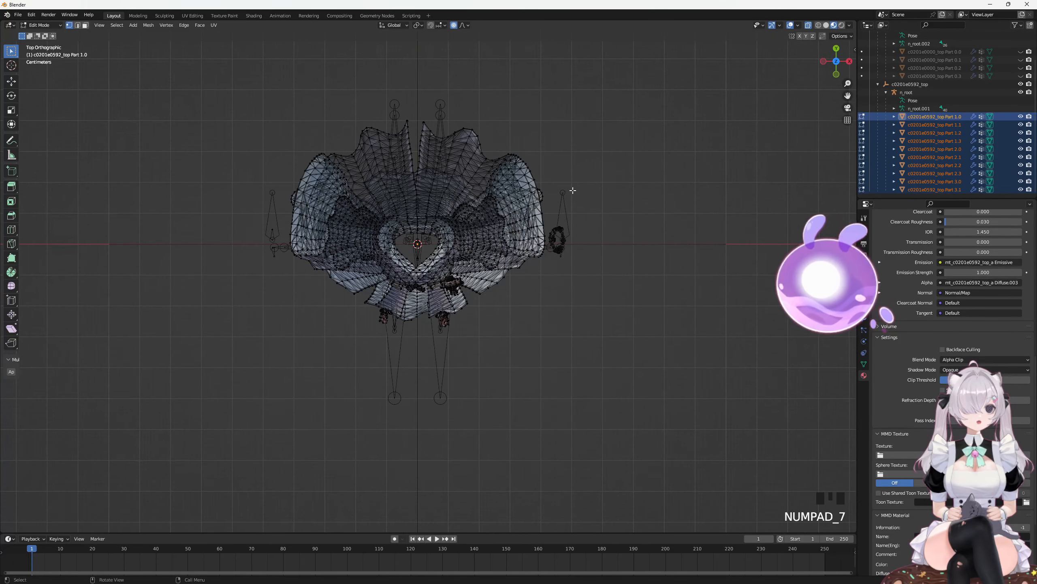
{"action": "key", "text": "KP_7"}
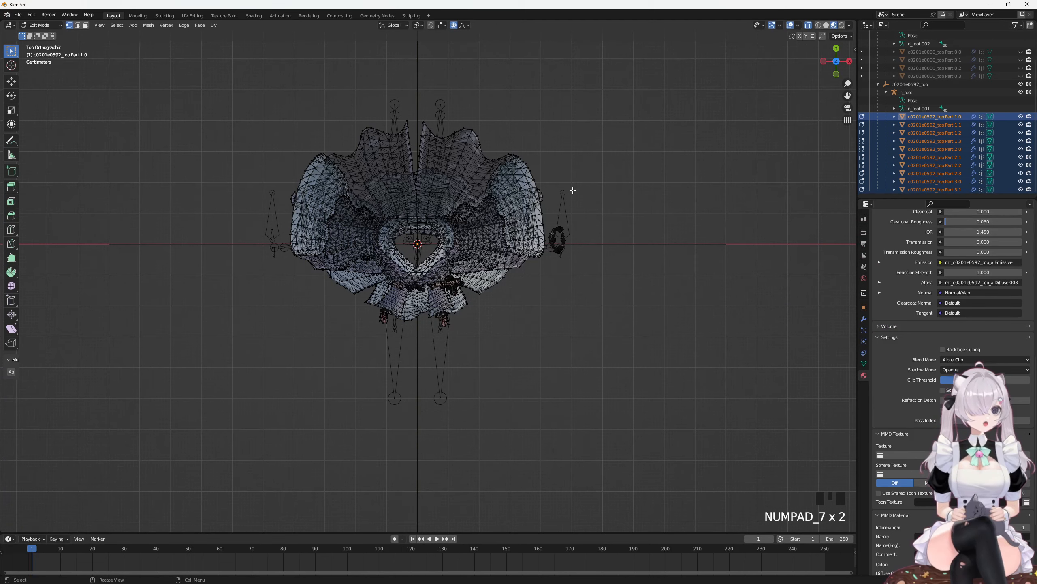
{"action": "key", "text": "KP_7"}
{"action": "key", "text": "KP_7"}
{"action": "key", "text": "KP_3"}
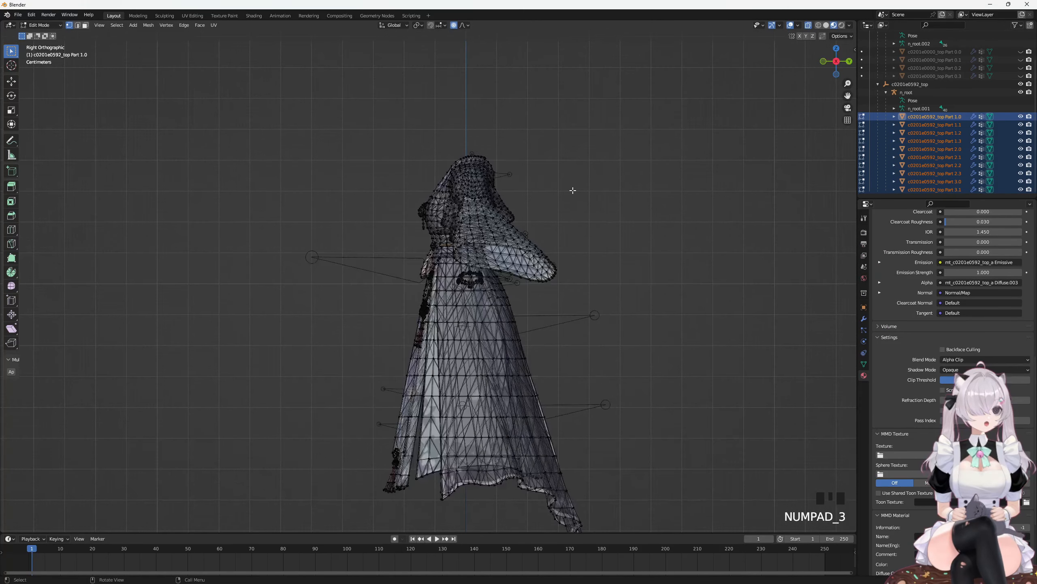
{"action": "key", "text": "KP_1"}
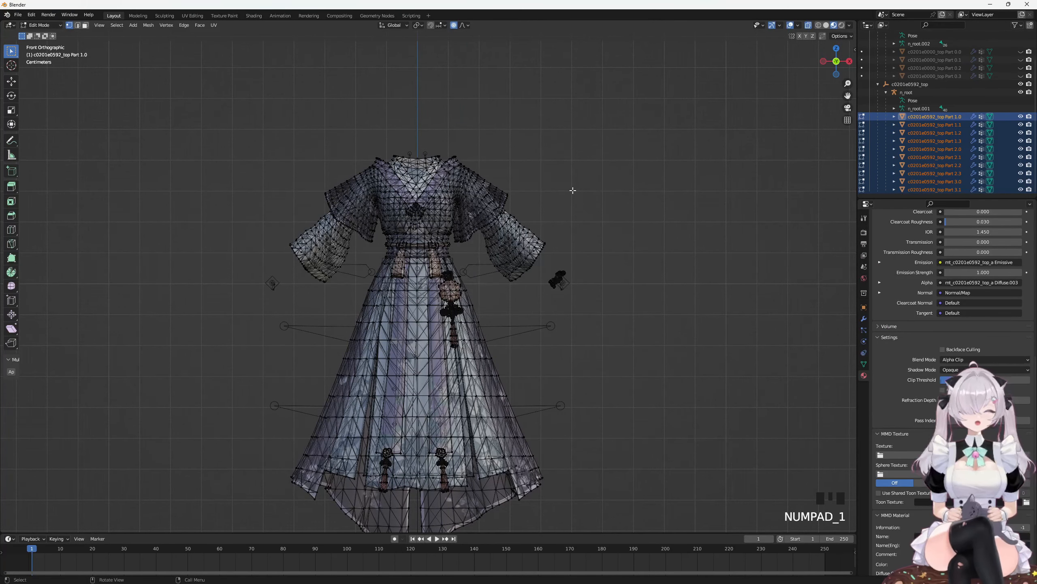
Step: Rotate the view around the outfit in fixed increments in both directions to inspect its front and sides
{"action": "middle_click_drag", "start_coordinate": [709, 234], "coordinate": [597, 282]}
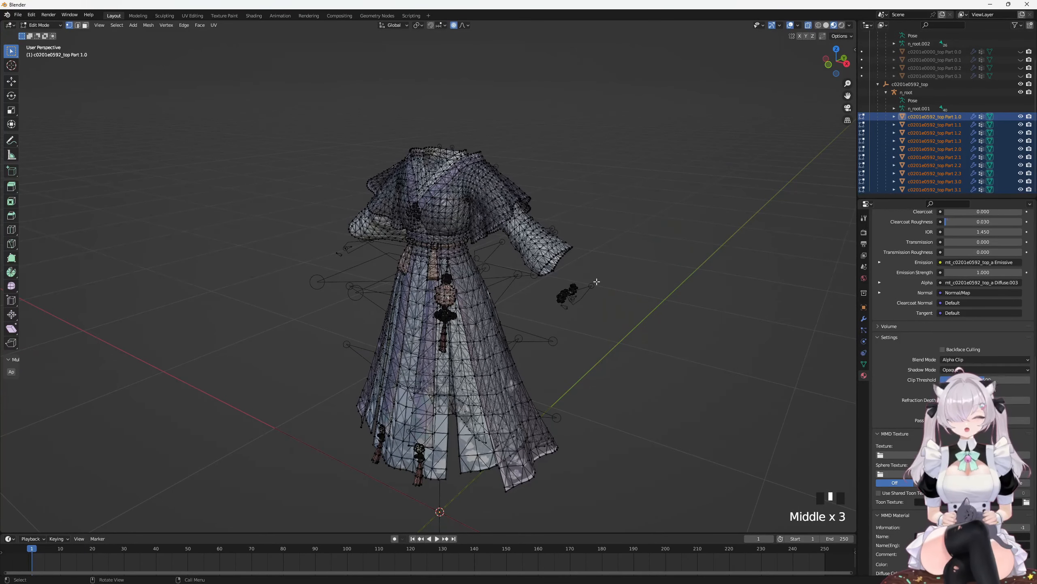
{"action": "key", "text": "KP_4"}
{"action": "key", "text": "KP_6"}
{"action": "key", "text": "KP_6"}
{"action": "key", "text": "KP_6"}
{"action": "key", "text": "KP_6"}
{"action": "key", "text": "KP_6"}
{"action": "key", "text": "KP_6"}
{"action": "key", "text": "KP_4"}
{"action": "key", "text": "KP_4"}
{"action": "key", "text": "KP_4"}
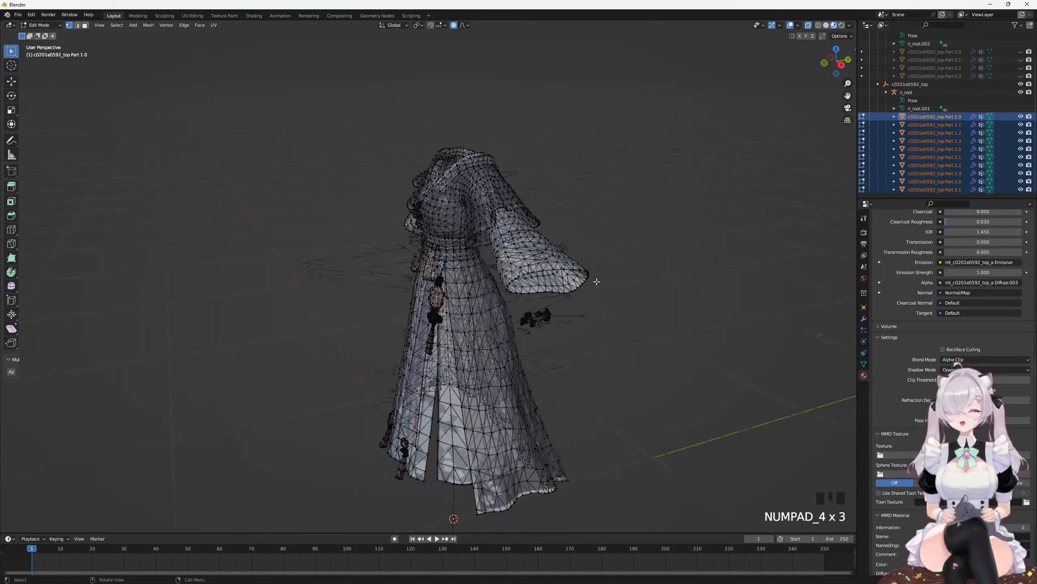
{"action": "key", "text": "KP_6"}
{"action": "key", "text": "KP_6"}
{"action": "key", "text": "KP_6"}
{"action": "key", "text": "KP_6"}
{"action": "key", "text": "KP_6"}
{"action": "key", "text": "KP_6"}
{"action": "key", "text": "KP_6"}
{"action": "key", "text": "KP_6"}
{"action": "key", "text": "KP_4"}
{"action": "key", "text": "KP_4"}
{"action": "key", "text": "KP_4"}
{"action": "key", "text": "KP_4"}
{"action": "key", "text": "KP_4"}
{"action": "key", "text": "KP_4"}
{"action": "key", "text": "KP_4"}
{"action": "key", "text": "KP_4"}
{"action": "key", "text": "KP_4"}
{"action": "key", "text": "KP_4"}
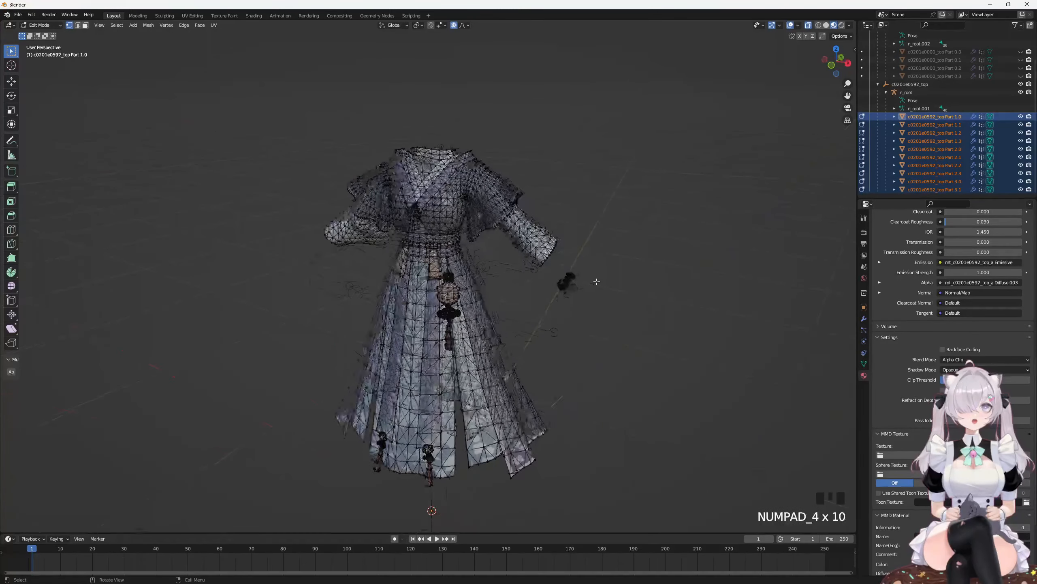
{"action": "key", "text": "KP_4"}
{"action": "key", "text": "KP_4"}
{"action": "key", "text": "KP_4"}
{"action": "key", "text": "KP_6"}
{"action": "key", "text": "KP_6"}
{"action": "key", "text": "KP_6"}
{"action": "key", "text": "KP_6"}
Step: Compare the front, right, bottom and top orthographic views of the outfit
{"action": "key", "text": "KP_1"}
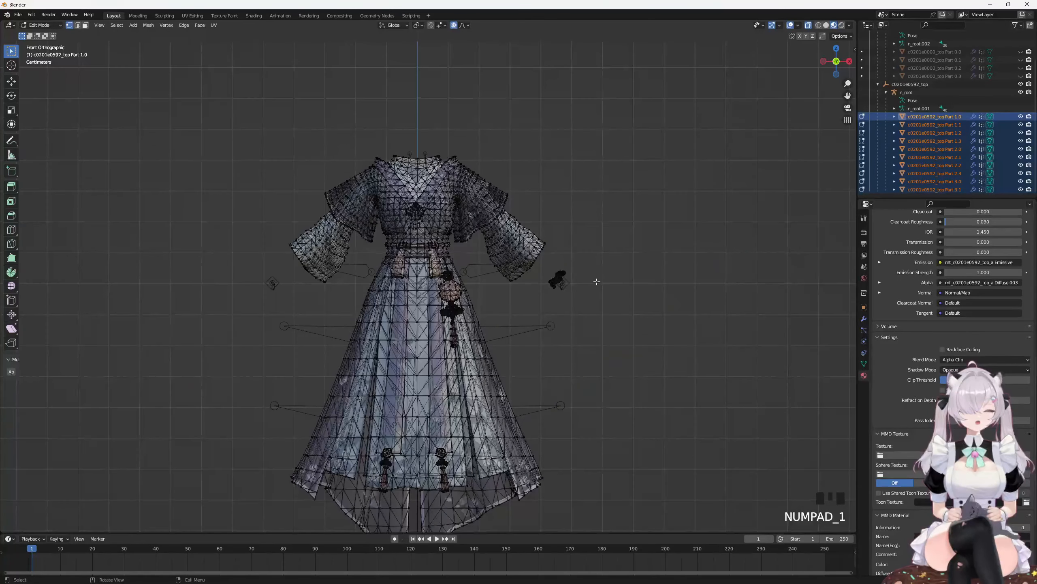
{"action": "key", "text": "KP_3"}
{"action": "key", "text": "KP_7"}
{"action": "key", "text": "KP_9"}
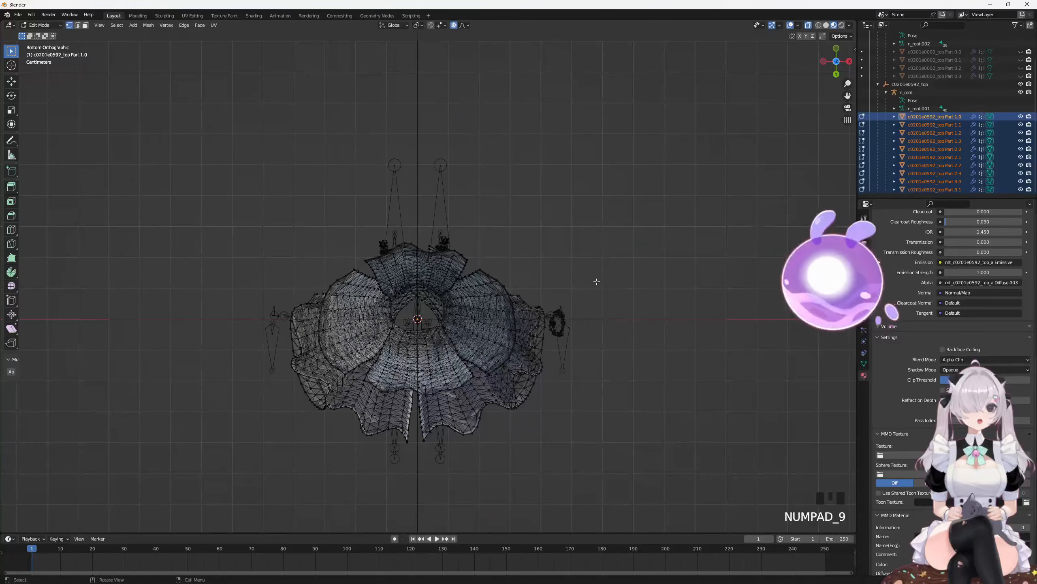
{"action": "key", "text": "KP_7"}
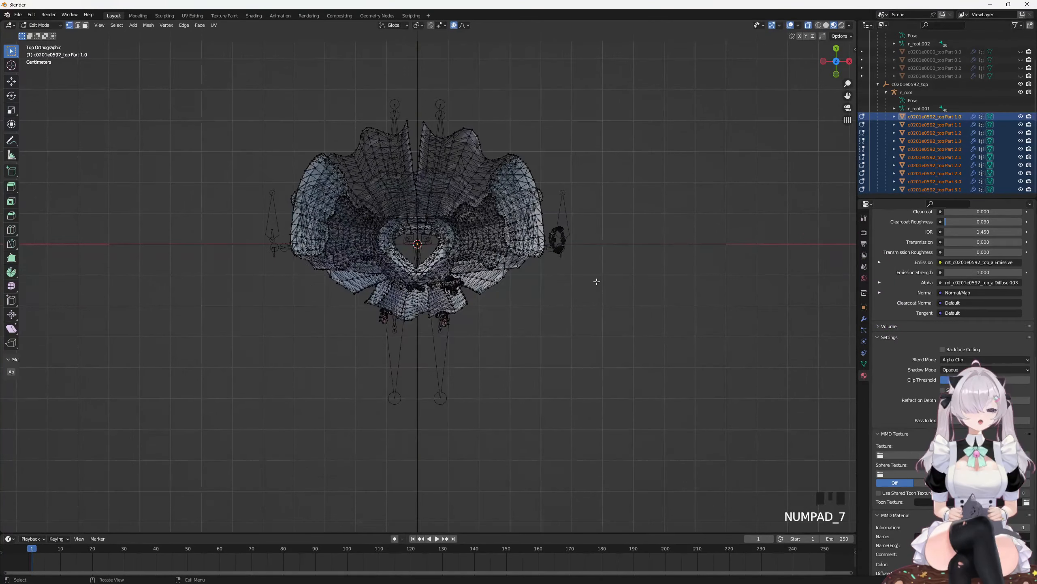
{"action": "key", "text": "KP_1"}
Step: Orbit, zoom and pan around the outfit to examine its bodice, sleeves and skirt from several angles
{"action": "middle_click_drag", "start_coordinate": [597, 282], "coordinate": [618, 361]}
{"action": "scroll", "coordinate": [604, 369], "scroll_direction": "down", "scroll_amount": 1}
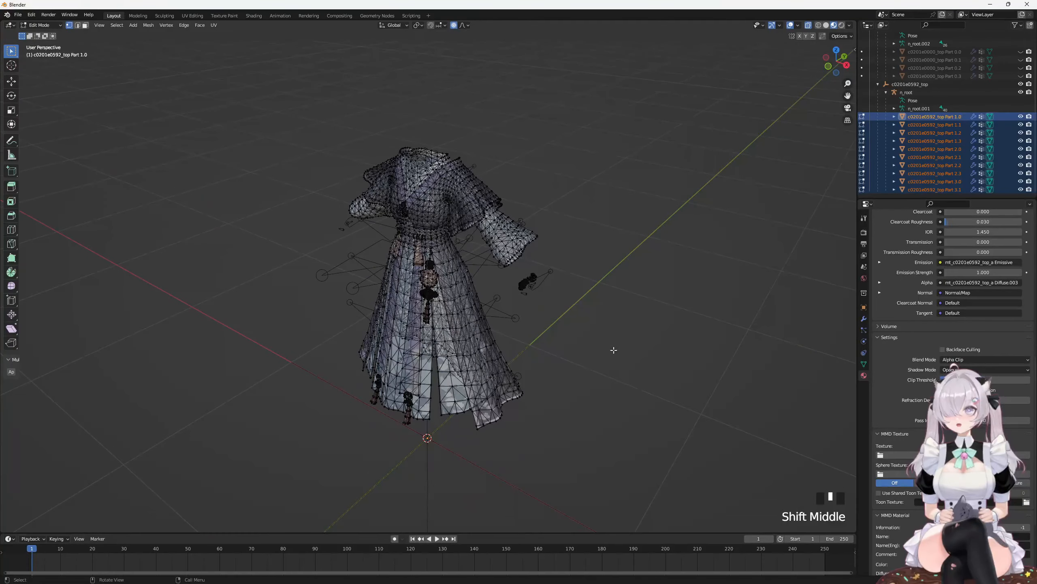
{"action": "scroll", "coordinate": [614, 350], "scroll_direction": "up", "scroll_amount": 2}
{"action": "scroll", "coordinate": [609, 343], "scroll_direction": "down", "scroll_amount": 4}
{"action": "scroll", "coordinate": [608, 345], "scroll_direction": "up", "scroll_amount": 4}
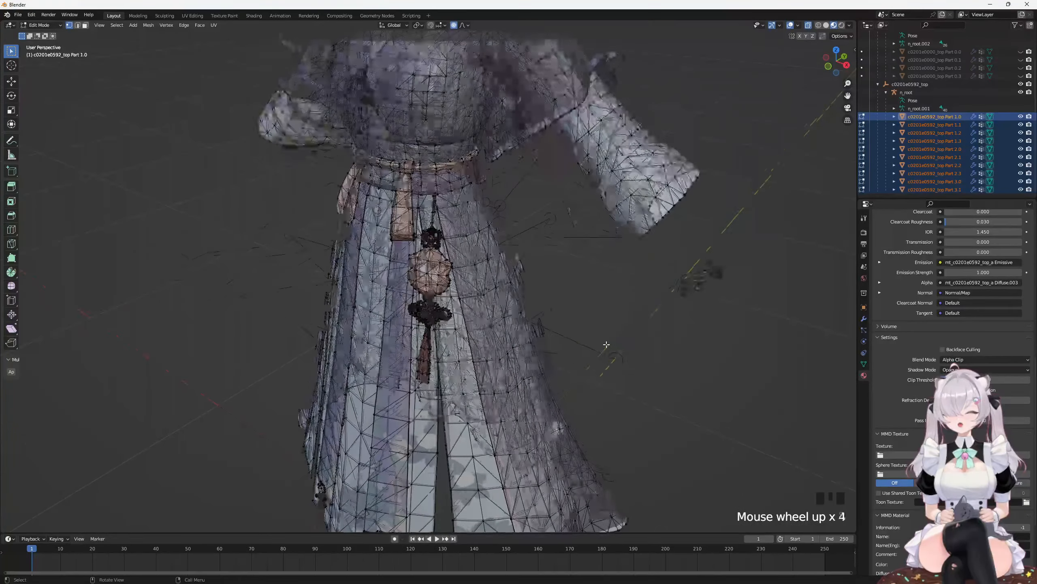
{"action": "scroll", "coordinate": [607, 344], "scroll_direction": "down", "scroll_amount": 4}
{"action": "scroll", "coordinate": [606, 346], "scroll_direction": "up", "scroll_amount": 5}
{"action": "scroll", "coordinate": [607, 345], "scroll_direction": "down", "scroll_amount": 4}
{"action": "scroll", "coordinate": [606, 345], "scroll_direction": "up", "scroll_amount": 4}
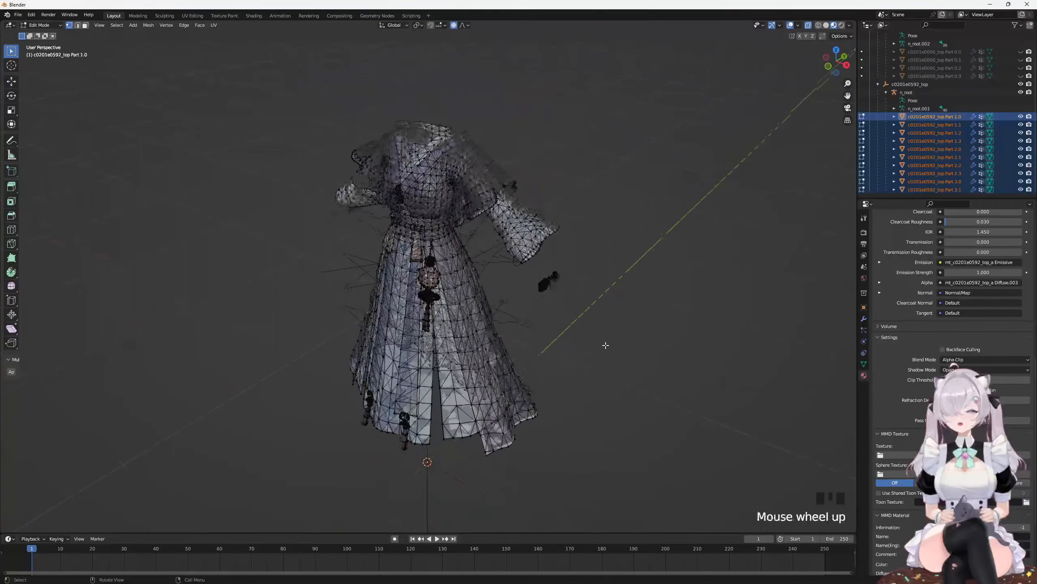
{"action": "scroll", "coordinate": [606, 341], "scroll_direction": "down", "scroll_amount": 3}
{"action": "scroll", "coordinate": [606, 340], "scroll_direction": "down", "scroll_amount": 1}
{"action": "middle_click_drag", "start_coordinate": [607, 339], "coordinate": [616, 355], "text": "shift"}
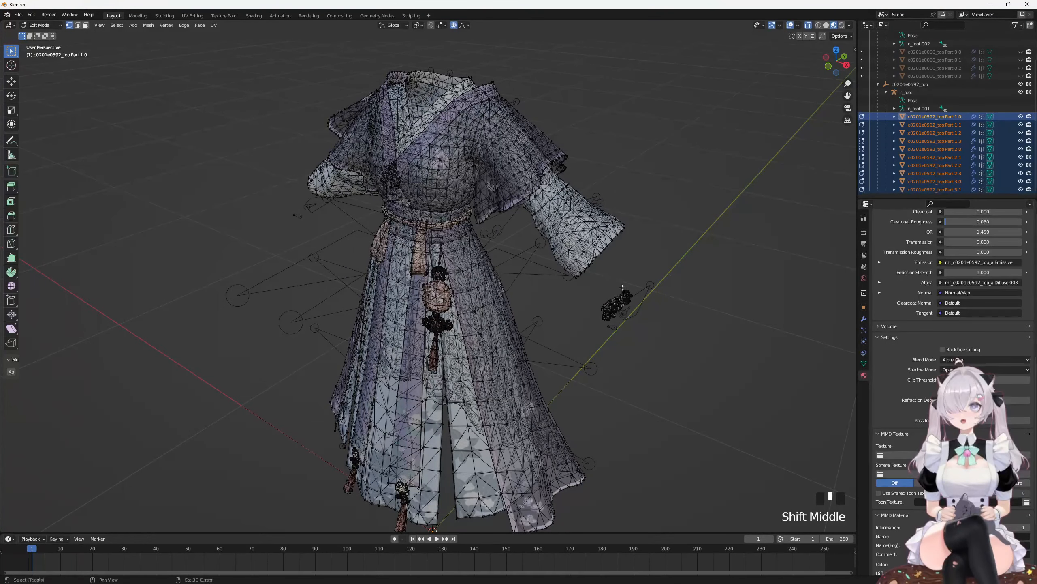
{"action": "mouse_move", "coordinate": [622, 287]}
{"action": "middle_mouse_down", "text": "shift"}
{"action": "mouse_move", "coordinate": [670, 293]}
{"action": "mouse_move", "coordinate": [624, 287]}
{"action": "middle_mouse_up", "text": "shift"}
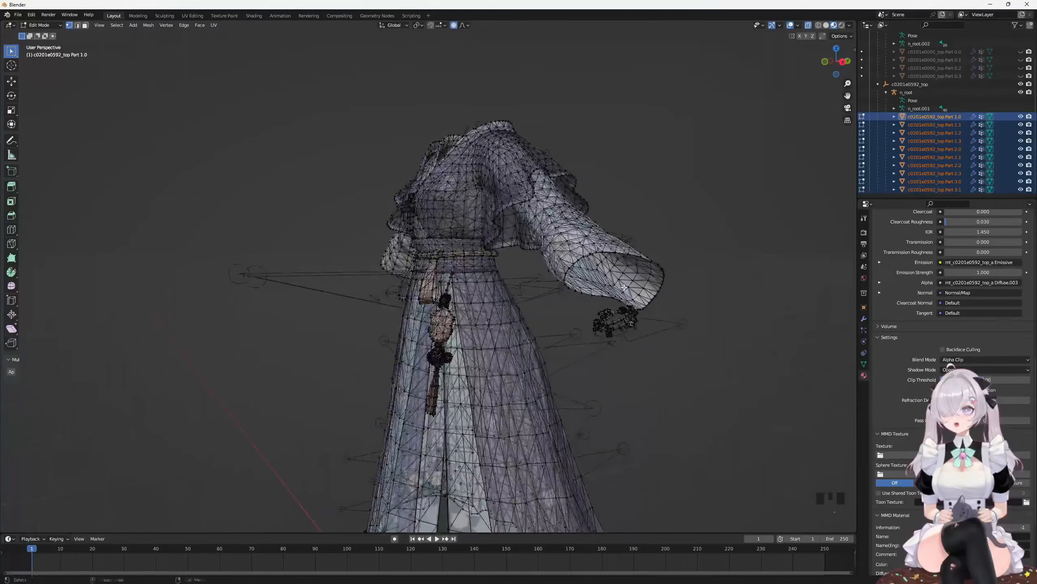
{"action": "middle_click_drag", "start_coordinate": [533, 267], "coordinate": [561, 274]}
{"action": "scroll", "coordinate": [543, 270], "scroll_direction": "up", "scroll_amount": 2}
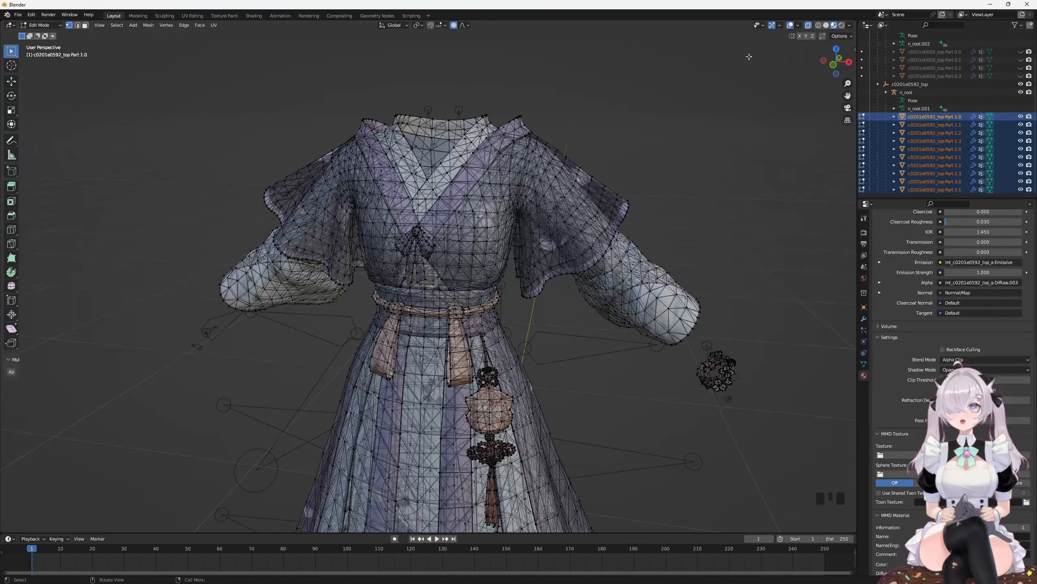
Step: Select a vertex on the shoulder and try moving it with proportional influence sizes between 1 m and about 0.2 m
{"action": "middle_click_drag", "start_coordinate": [599, 150], "coordinate": [611, 192]}
{"action": "left_click", "coordinate": [565, 160]}
{"action": "left_click", "coordinate": [554, 208]}
{"action": "scroll", "coordinate": [572, 190], "scroll_direction": "down", "scroll_amount": 2}
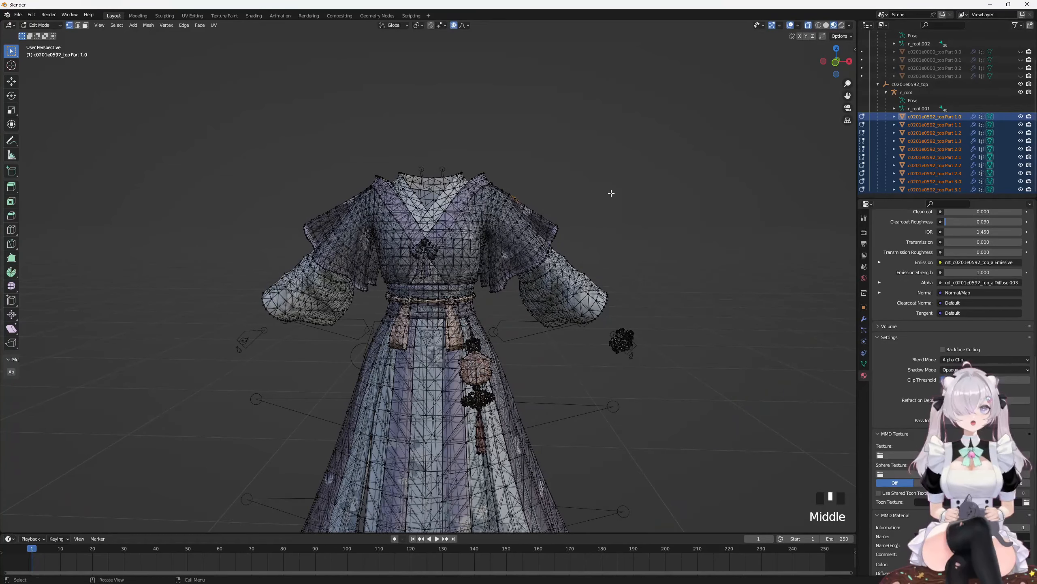
{"action": "key", "text": "g"}
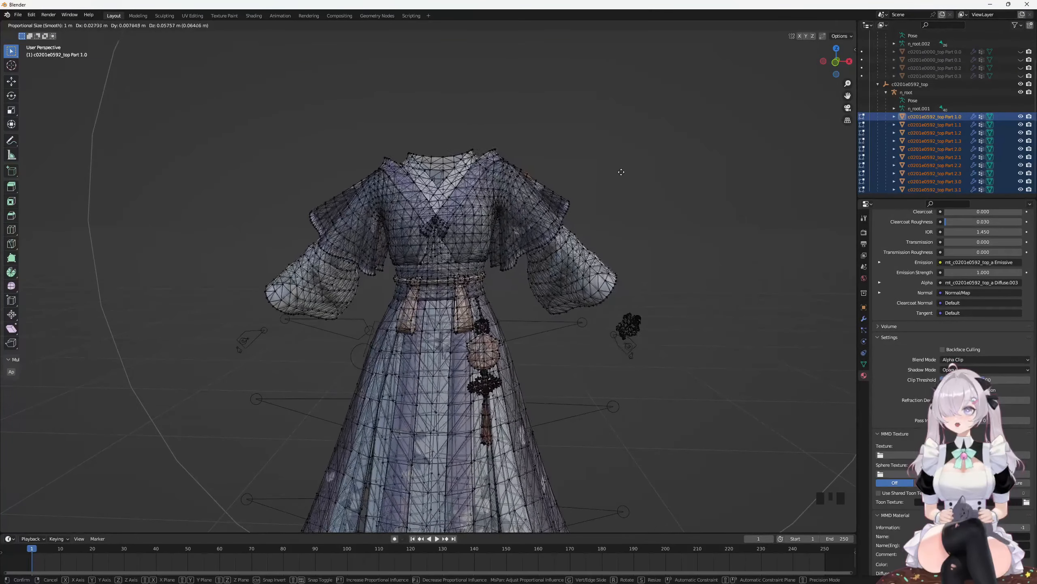
{"action": "scroll", "coordinate": [632, 188], "scroll_direction": "up", "scroll_amount": 12}
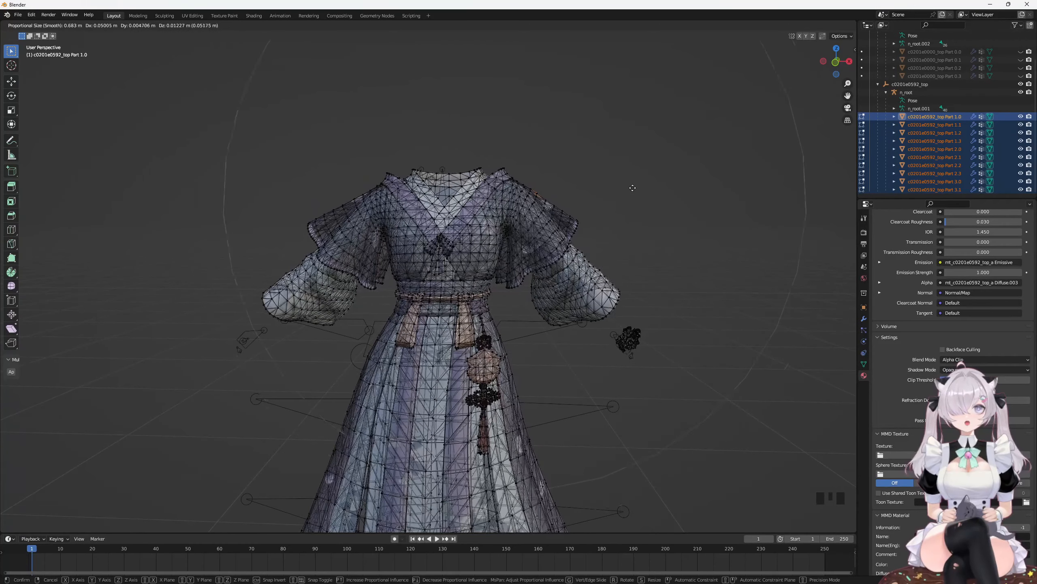
{"action": "scroll", "coordinate": [632, 188], "scroll_direction": "up", "scroll_amount": 4}
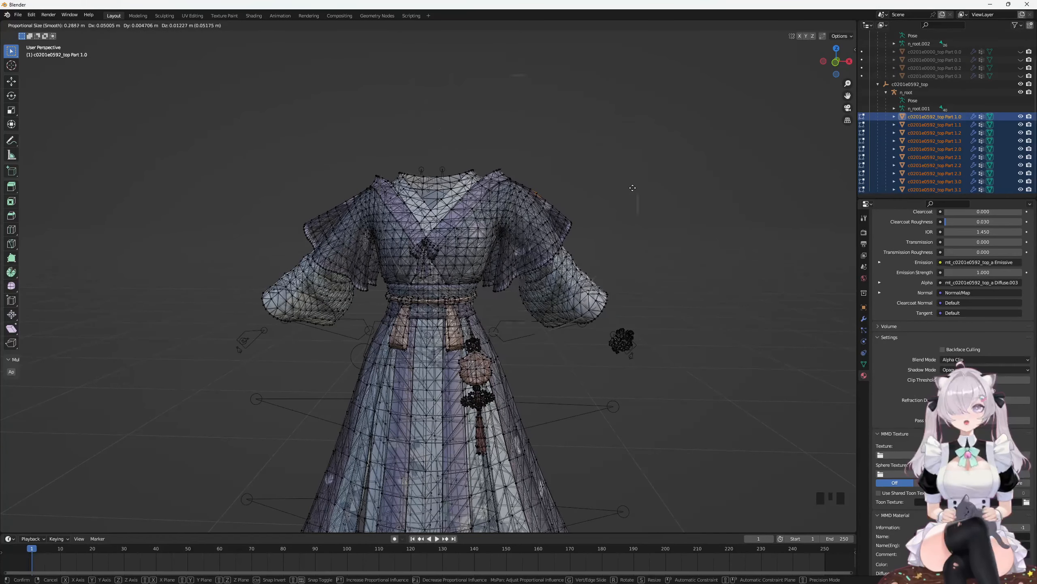
{"action": "scroll", "coordinate": [632, 188], "scroll_direction": "down", "scroll_amount": 3}
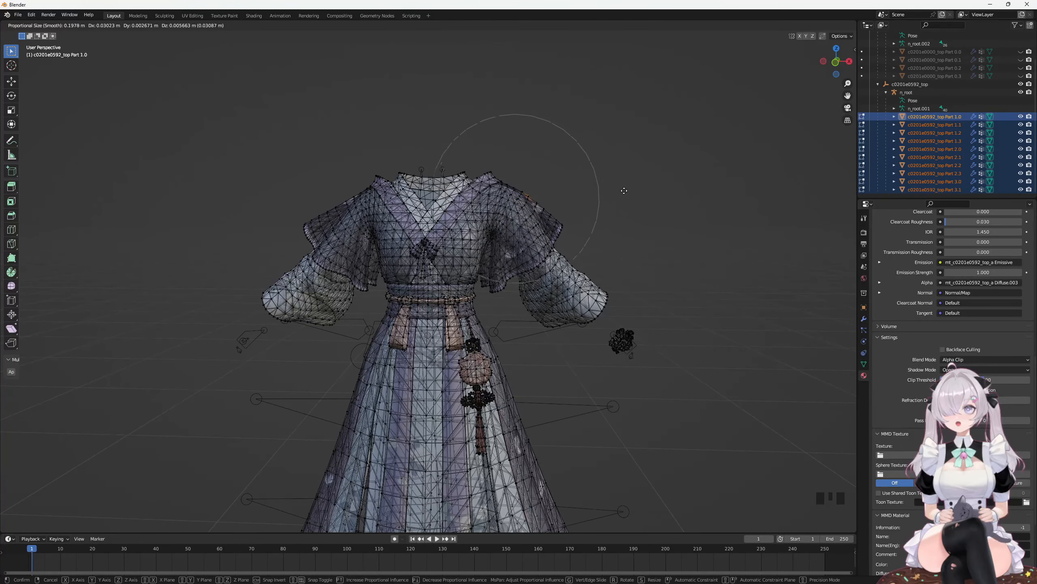
{"action": "scroll", "coordinate": [624, 190], "scroll_direction": "down", "scroll_amount": 8}
{"action": "middle_click_drag", "start_coordinate": [624, 190], "coordinate": [567, 190]}
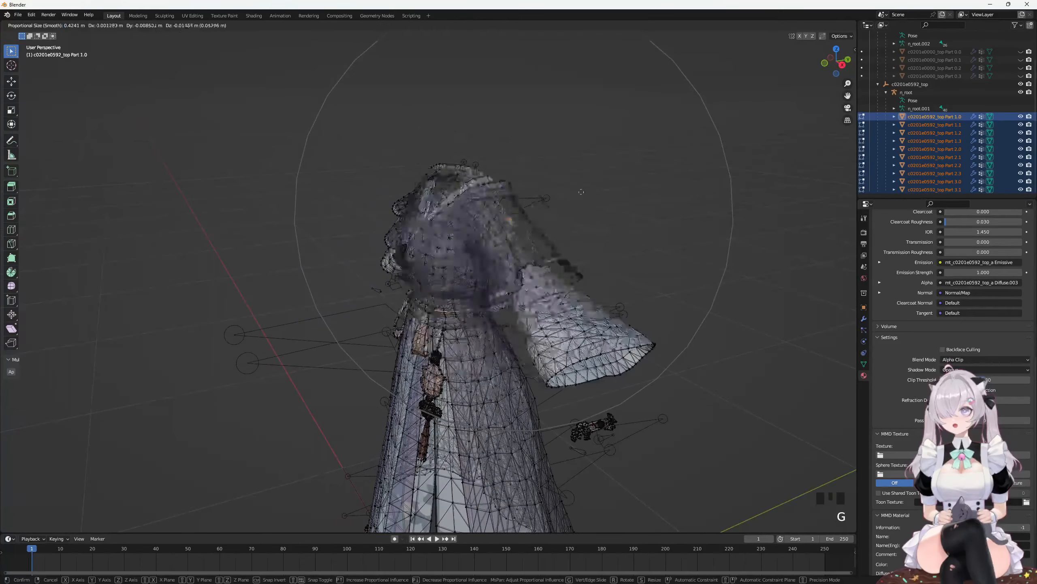
{"action": "right_click", "coordinate": [637, 189]}
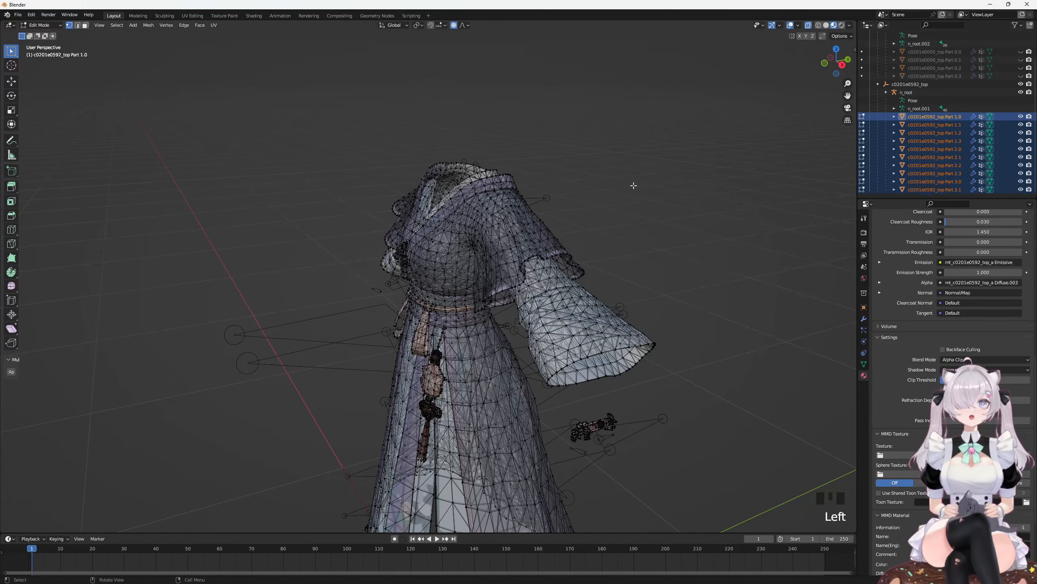
Step: Unhide the four body meshes c0201e0000_top Part 0.0 to Part 0.3 and check how the outfit fits over them
{"action": "left_click_drag", "start_coordinate": [1021, 52], "coordinate": [1022, 77]}
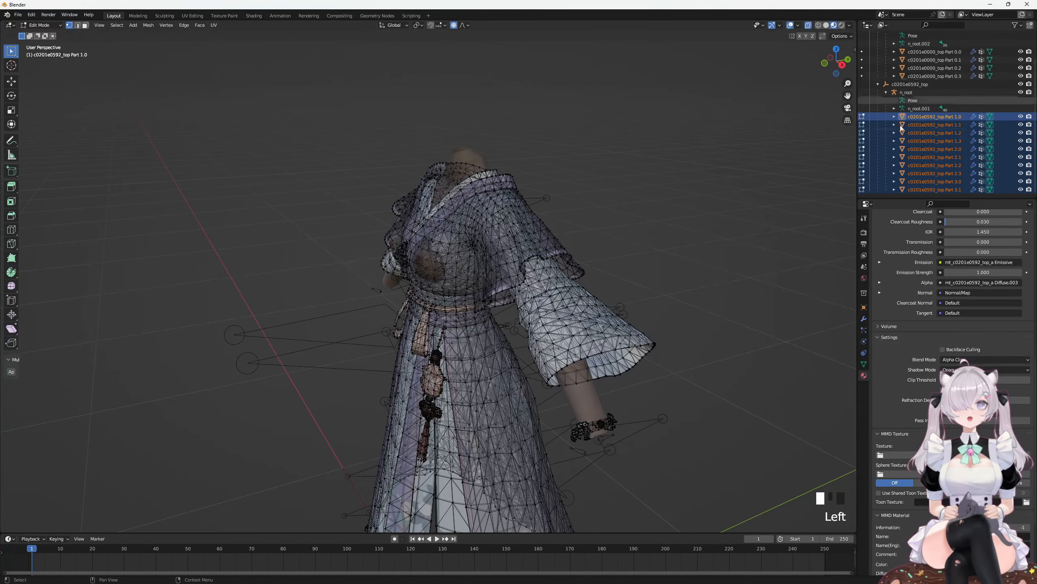
{"action": "middle_click_drag", "start_coordinate": [691, 186], "coordinate": [706, 169]}
{"action": "scroll", "coordinate": [639, 192], "scroll_direction": "up", "scroll_amount": 3}
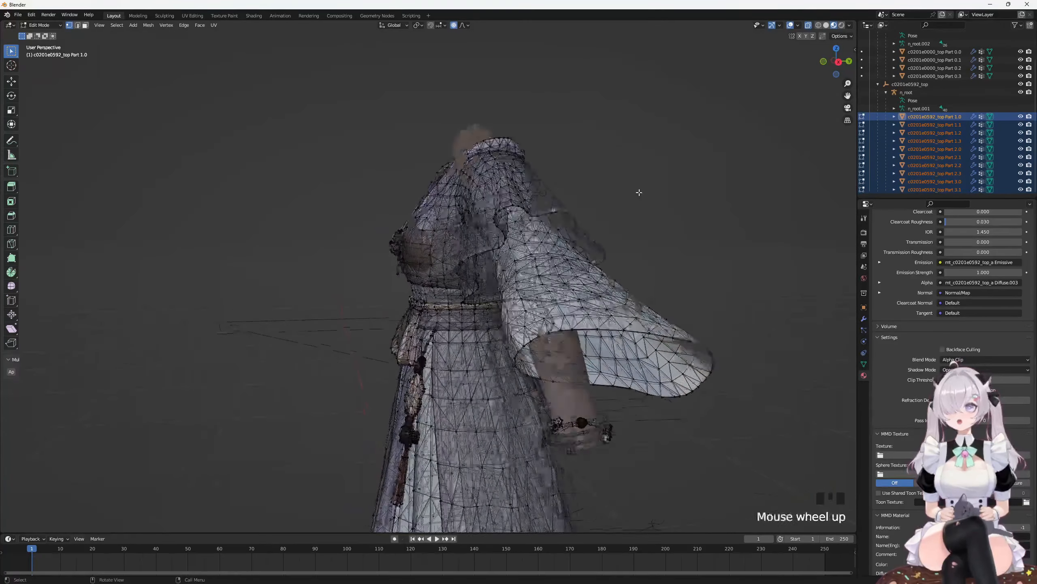
{"action": "middle_click_drag", "start_coordinate": [639, 193], "coordinate": [601, 198]}
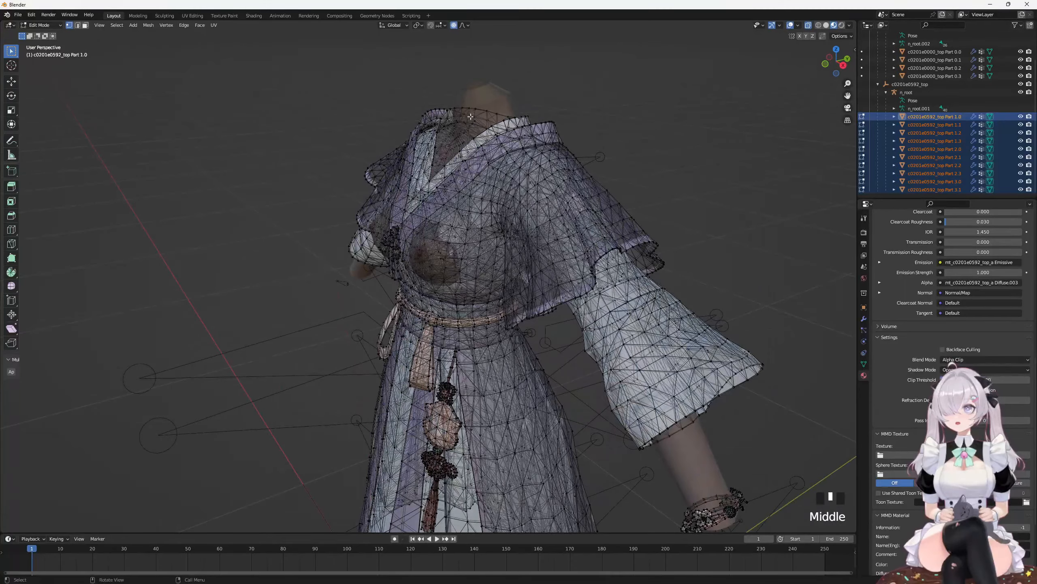
{"action": "middle_click_drag", "start_coordinate": [471, 117], "coordinate": [413, 184]}
{"action": "middle_click_drag", "start_coordinate": [367, 218], "coordinate": [504, 278]}
Step: Select the outfit vertices around the foremost point of the chest on both sides
{"action": "key", "text": "KP_3"}
{"action": "scroll", "coordinate": [375, 221], "scroll_direction": "up", "scroll_amount": 5}
{"action": "scroll", "coordinate": [427, 272], "scroll_direction": "down", "scroll_amount": 3}
{"action": "left_click_drag", "start_coordinate": [507, 250], "coordinate": [520, 264]}
{"action": "middle_click_drag", "start_coordinate": [519, 258], "coordinate": [345, 252]}
{"action": "left_click_drag", "start_coordinate": [345, 252], "coordinate": [363, 268], "text": "shift"}
{"action": "middle_click_drag", "start_coordinate": [364, 268], "coordinate": [448, 285]}
{"action": "left_click", "coordinate": [392, 272], "text": "ctrl"}
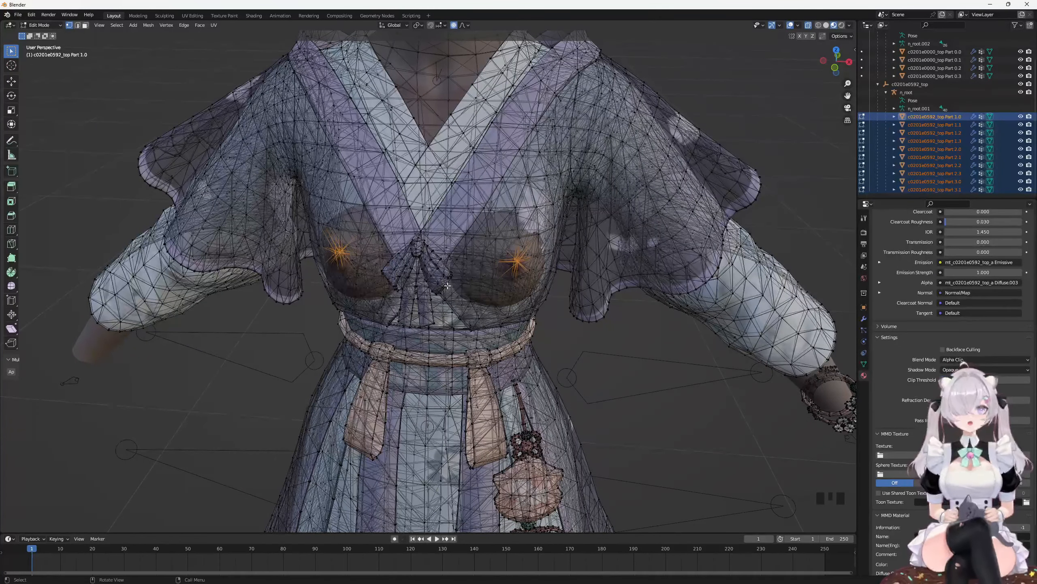
Step: Select the horizontal row of front chest vertices through the outfit using the right orthographic view
{"action": "key", "text": "KP_3"}
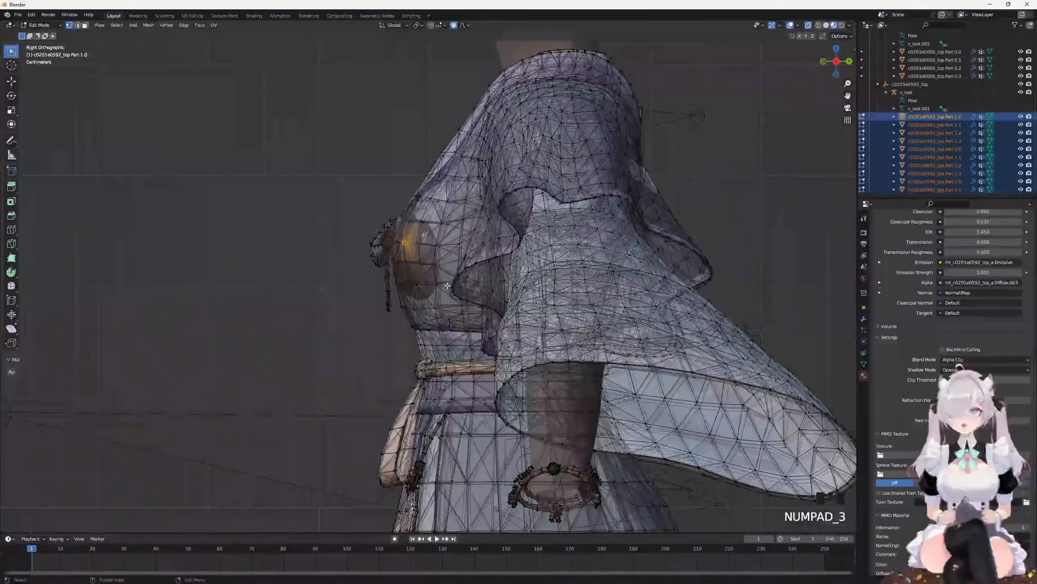
{"action": "left_click_drag", "start_coordinate": [356, 233], "coordinate": [401, 245]}
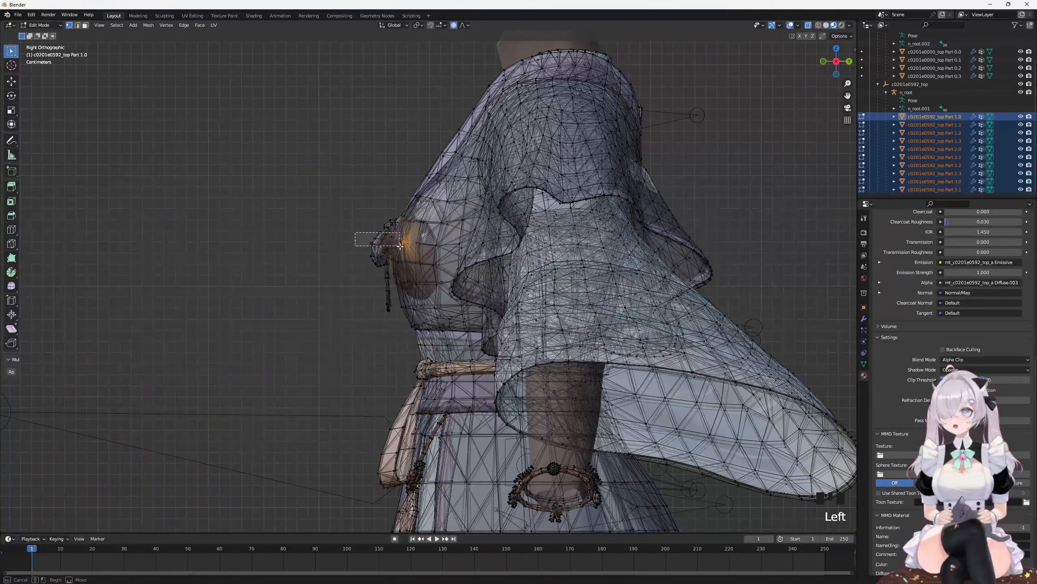
{"action": "middle_click_drag", "start_coordinate": [416, 252], "coordinate": [518, 271]}
{"action": "key", "text": "KP_3"}
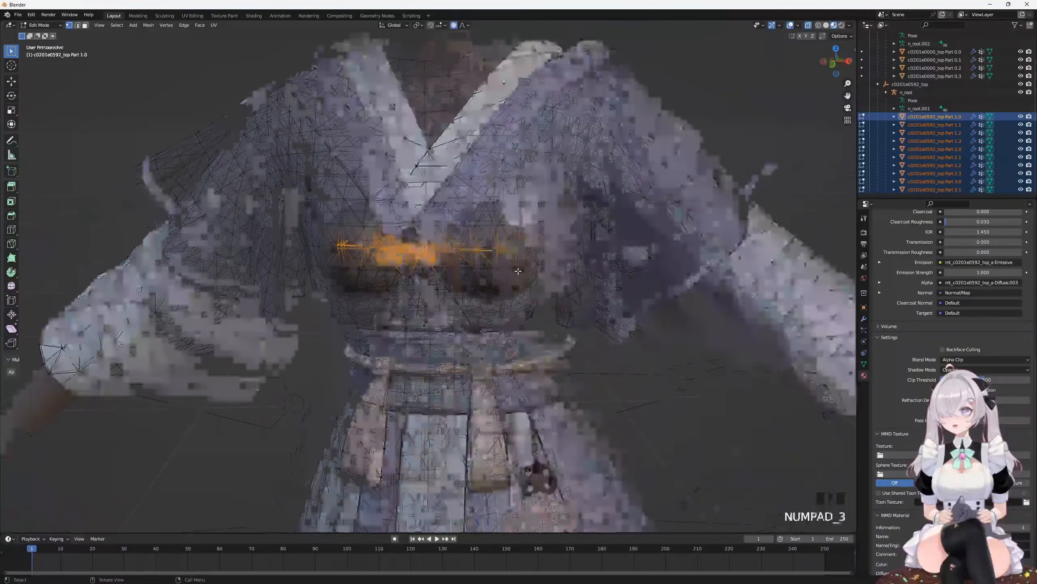
{"action": "left_click", "coordinate": [398, 241]}
{"action": "middle_click_drag", "start_coordinate": [398, 241], "coordinate": [517, 247]}
Step: Reduce the chest row selection to the outfit vertices around the foremost point on each side
{"action": "left_click_drag", "start_coordinate": [518, 246], "coordinate": [526, 267]}
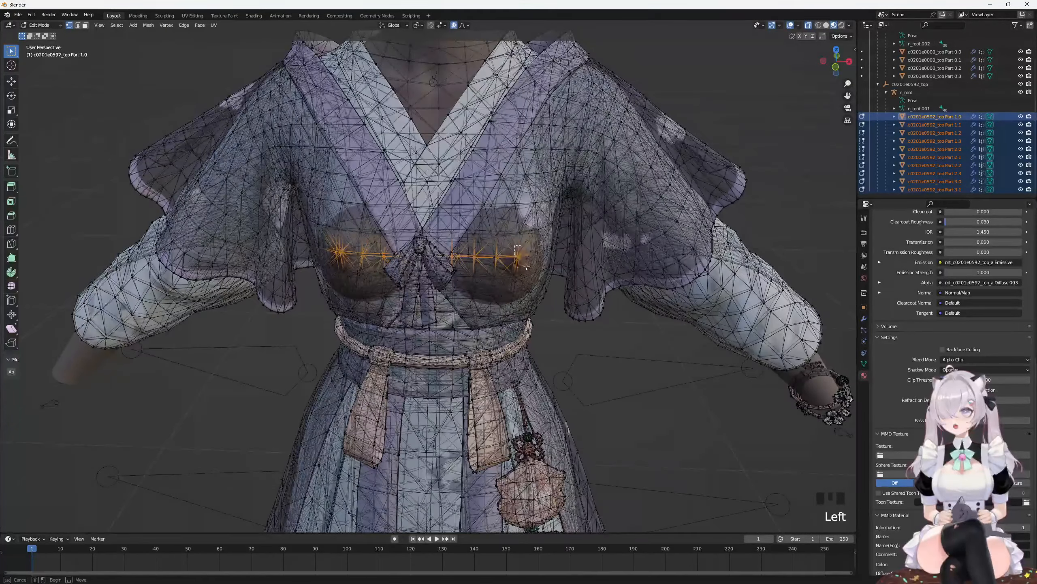
{"action": "middle_click_drag", "start_coordinate": [518, 247], "coordinate": [345, 257]}
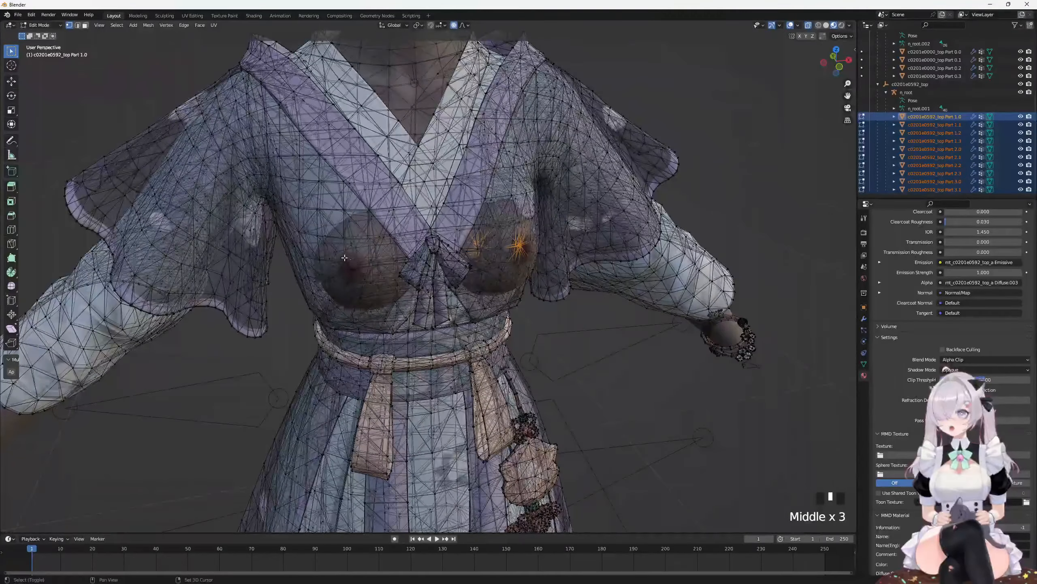
{"action": "left_click_drag", "start_coordinate": [344, 257], "coordinate": [362, 277], "text": "shift"}
{"action": "middle_click_drag", "start_coordinate": [363, 277], "coordinate": [345, 250]}
{"action": "left_click_drag", "start_coordinate": [338, 282], "coordinate": [567, 381], "text": "ctrl"}
{"action": "middle_click_drag", "start_coordinate": [566, 381], "coordinate": [496, 282]}
Step: Select the outfit vertices at the foremost point of the character's left chest and move them outward over the body mesh
{"action": "left_click_drag", "start_coordinate": [501, 254], "coordinate": [531, 280]}
{"action": "middle_click_drag", "start_coordinate": [536, 282], "coordinate": [460, 276]}
{"action": "middle_click_drag", "start_coordinate": [470, 318], "coordinate": [507, 264]}
{"action": "key", "text": "g"}
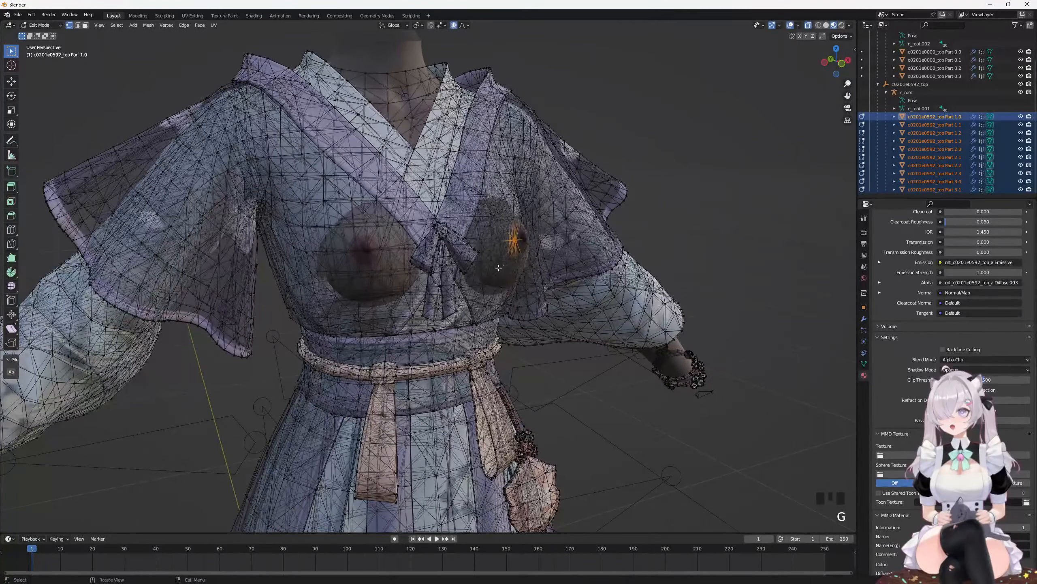
{"action": "middle_click_drag", "start_coordinate": [528, 267], "coordinate": [477, 262]}
{"action": "left_click", "coordinate": [560, 269]}
Step: Select only the outfit vertices at the foremost point of the character's right chest
{"action": "left_click", "coordinate": [359, 244]}
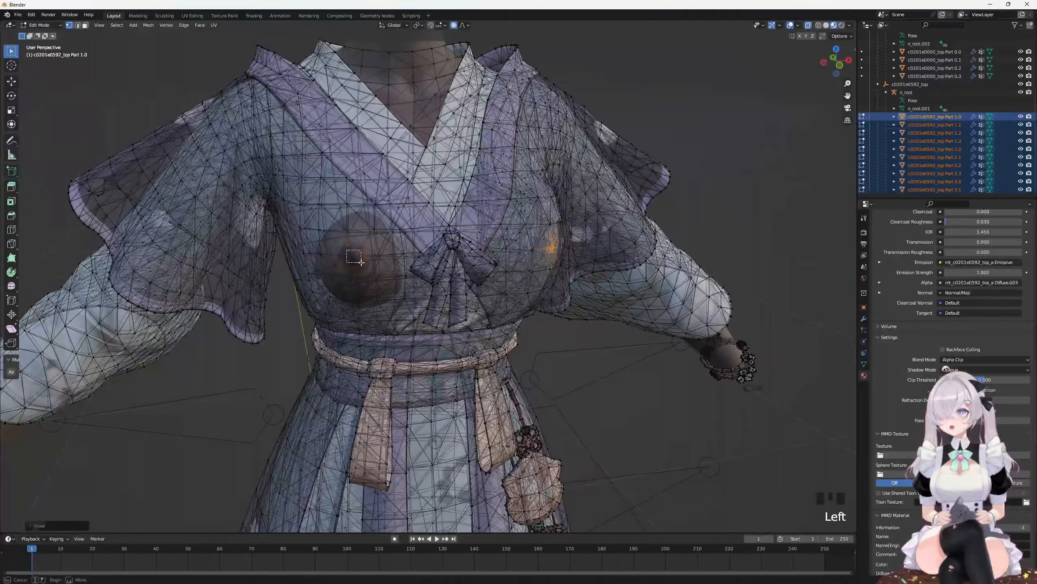
{"action": "middle_click_drag", "start_coordinate": [359, 245], "coordinate": [334, 259]}
{"action": "left_click", "coordinate": [438, 291], "text": "ctrl"}
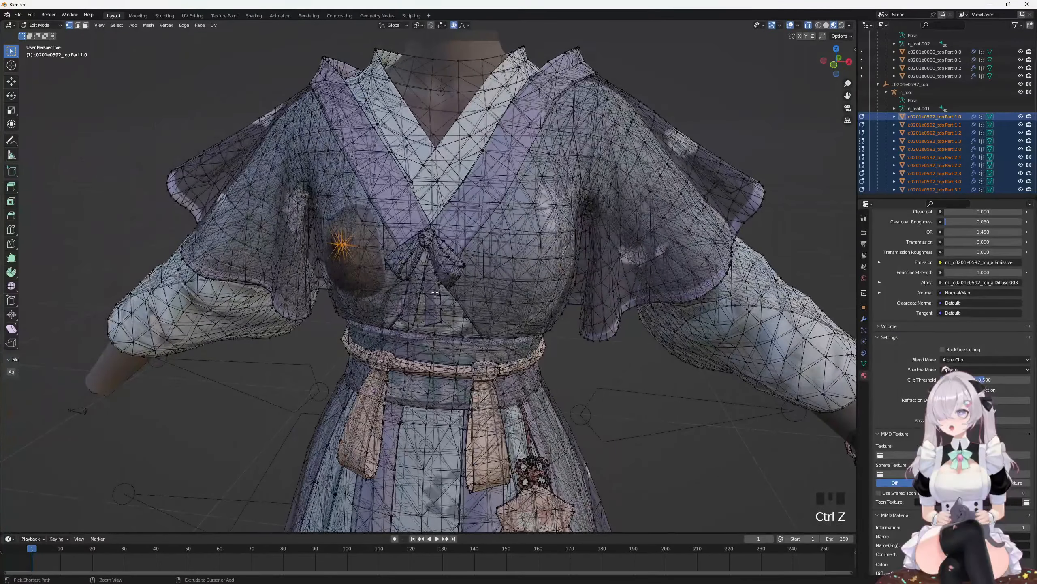
{"action": "middle_click_drag", "start_coordinate": [434, 291], "coordinate": [353, 246]}
{"action": "left_click_drag", "start_coordinate": [352, 246], "coordinate": [369, 262]}
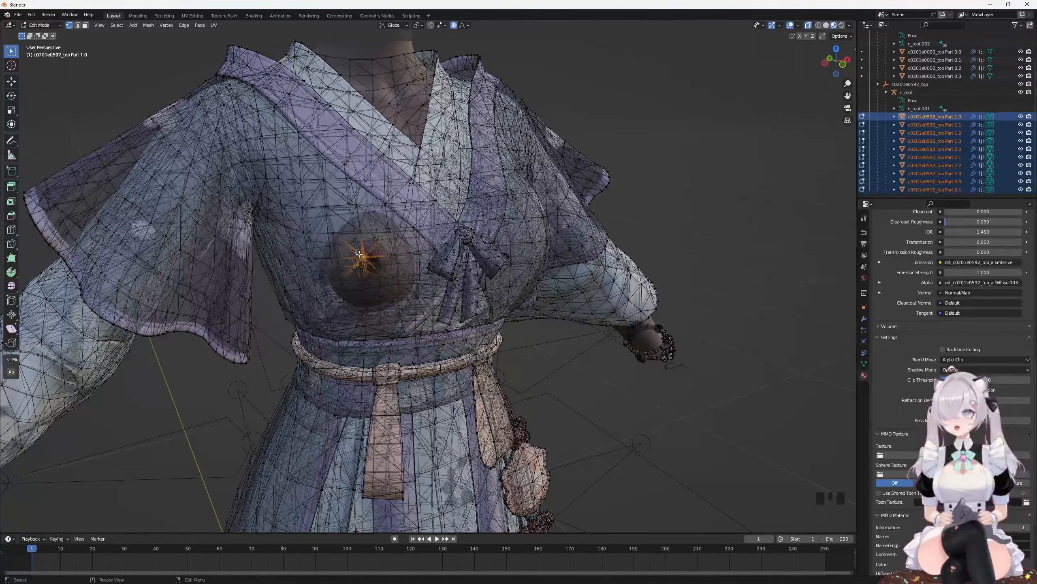
{"action": "left_click_drag", "start_coordinate": [359, 254], "coordinate": [371, 263]}
{"action": "middle_click_drag", "start_coordinate": [372, 265], "coordinate": [350, 253]}
{"action": "left_click_drag", "start_coordinate": [332, 240], "coordinate": [385, 284]}
{"action": "middle_click_drag", "start_coordinate": [385, 284], "coordinate": [367, 264]}
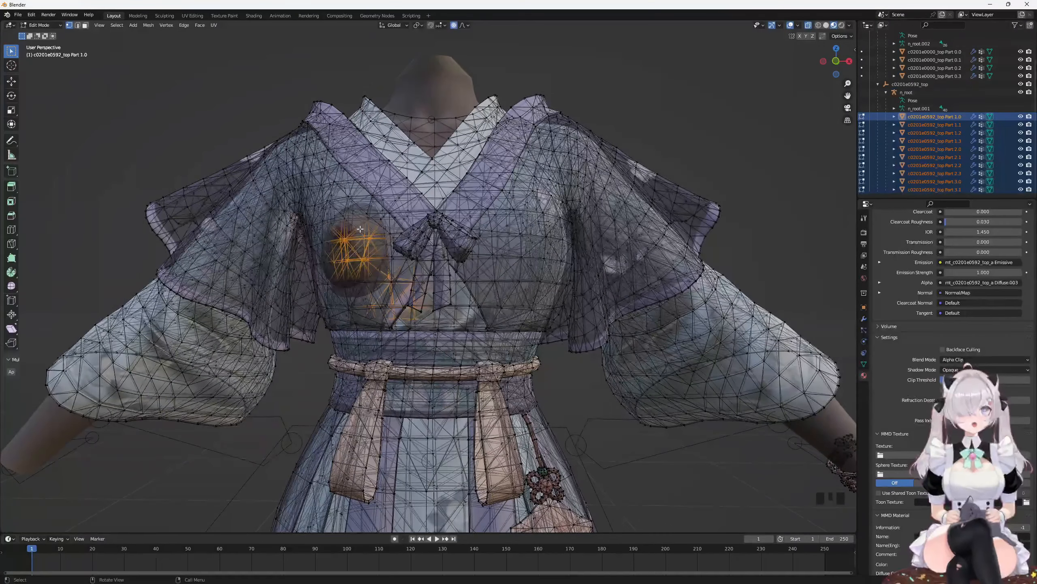
{"action": "left_click_drag", "start_coordinate": [359, 225], "coordinate": [369, 296], "text": "ctrl"}
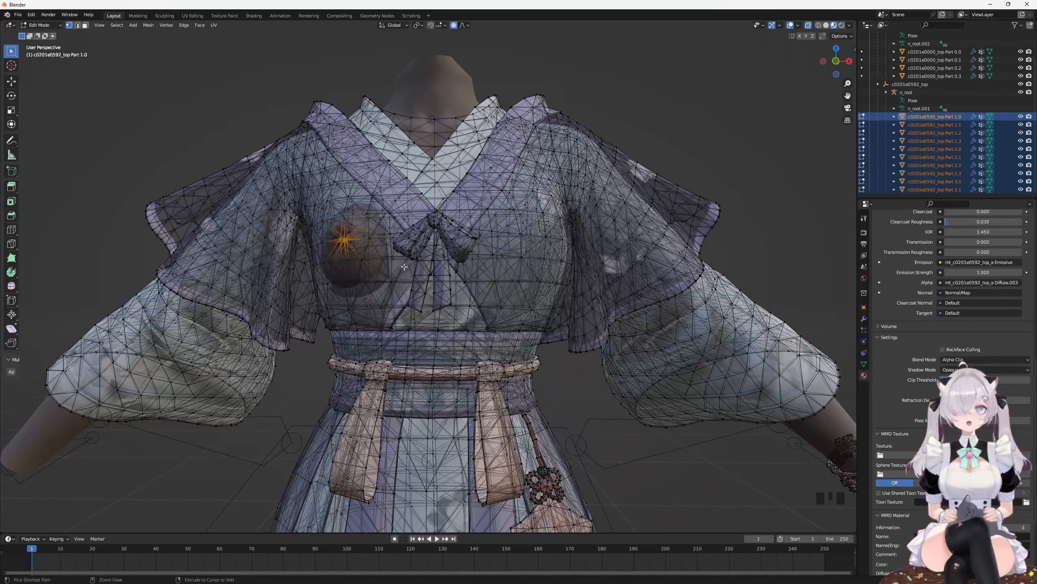
{"action": "left_click_drag", "start_coordinate": [356, 253], "coordinate": [388, 275], "text": "shift"}
{"action": "key", "text": "ctrl+z"}
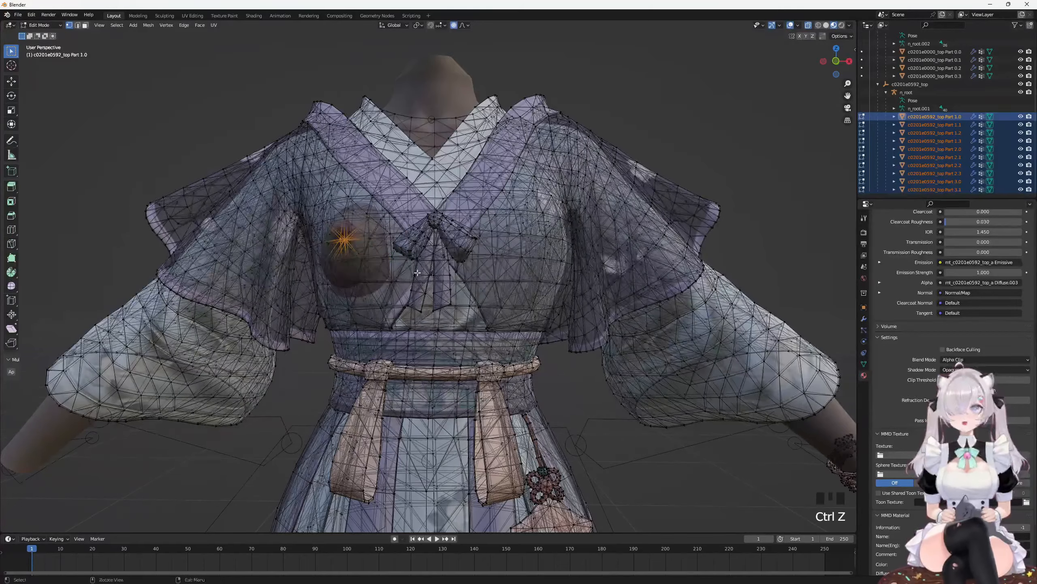
Step: Move the right chest vertices outward with a proportional size of about 0.18 m and compare both sides from above
{"action": "middle_click_drag", "start_coordinate": [417, 273], "coordinate": [377, 276]}
{"action": "key", "text": "g"}
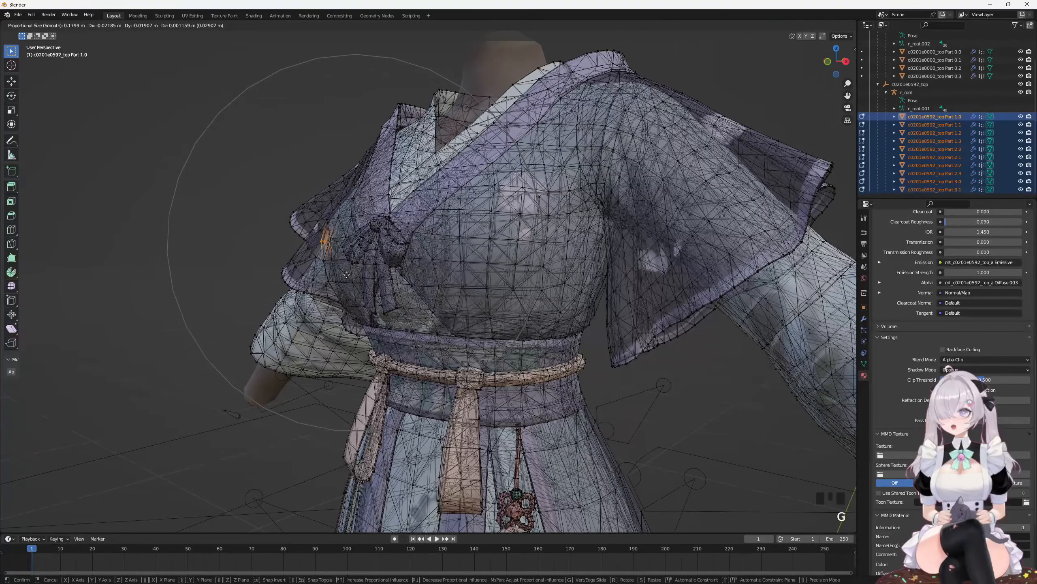
{"action": "left_click", "coordinate": [334, 277]}
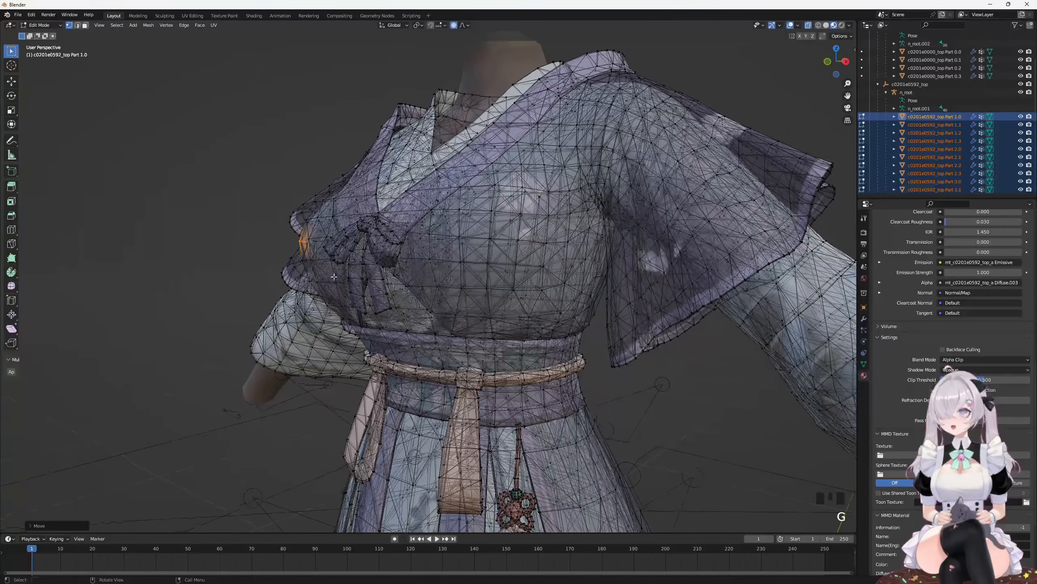
{"action": "middle_click_drag", "start_coordinate": [334, 277], "coordinate": [379, 365]}
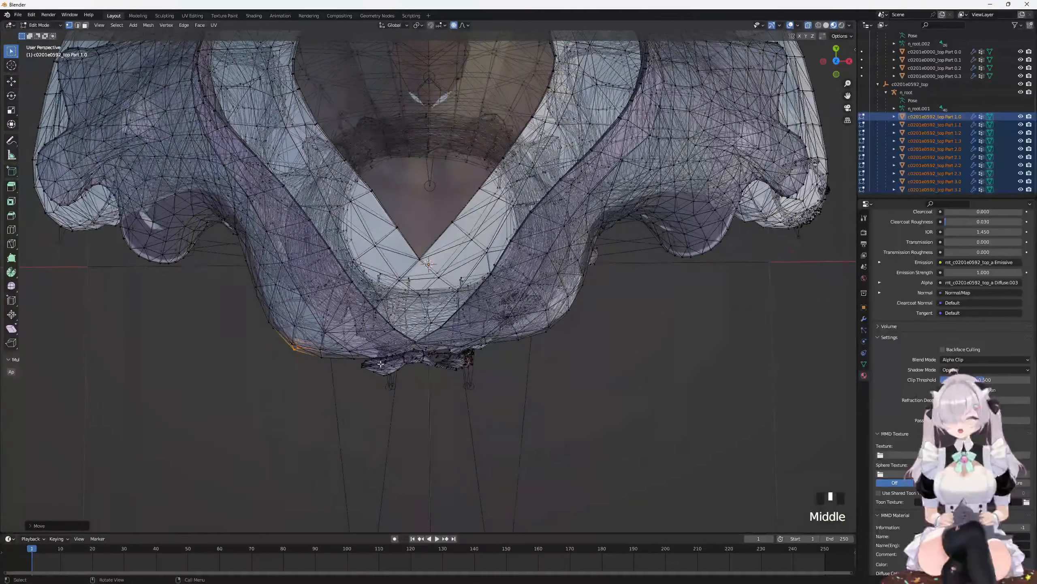
{"action": "key", "text": "KP_7"}
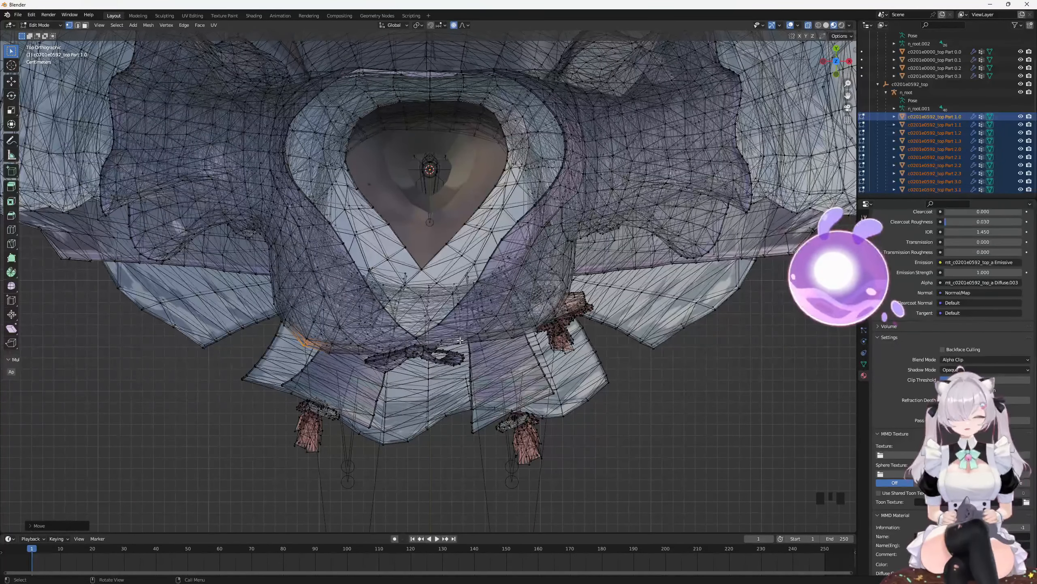
{"action": "key", "text": "KP_7"}
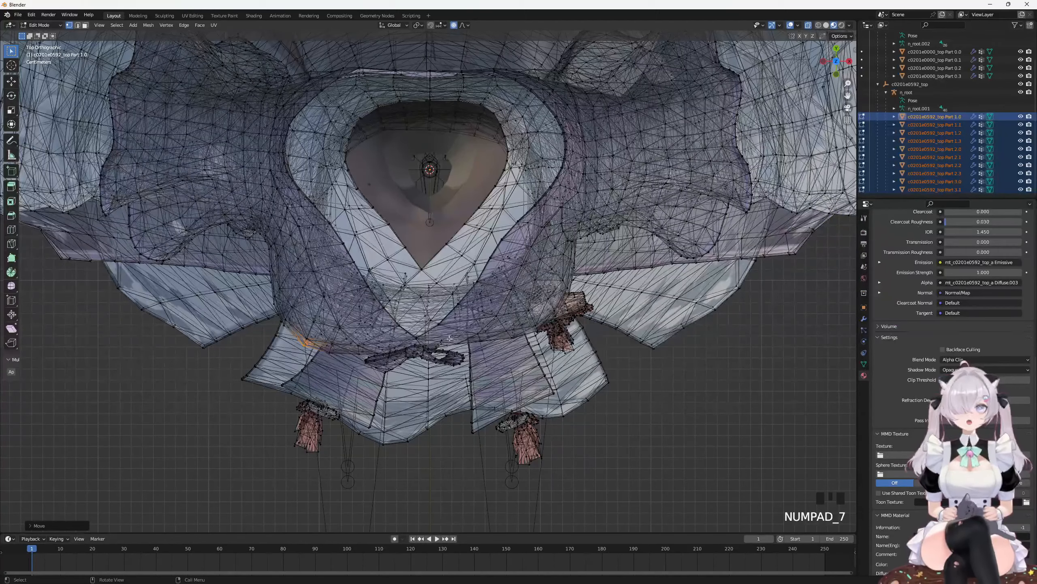
{"action": "middle_click_drag", "start_coordinate": [426, 334], "coordinate": [406, 256]}
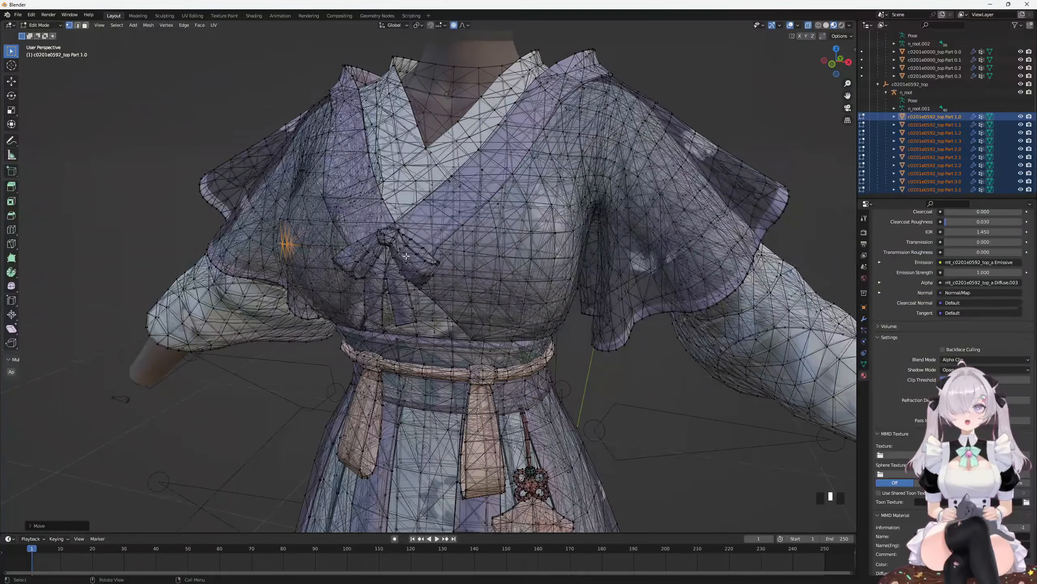
{"action": "key", "text": "KP_7"}
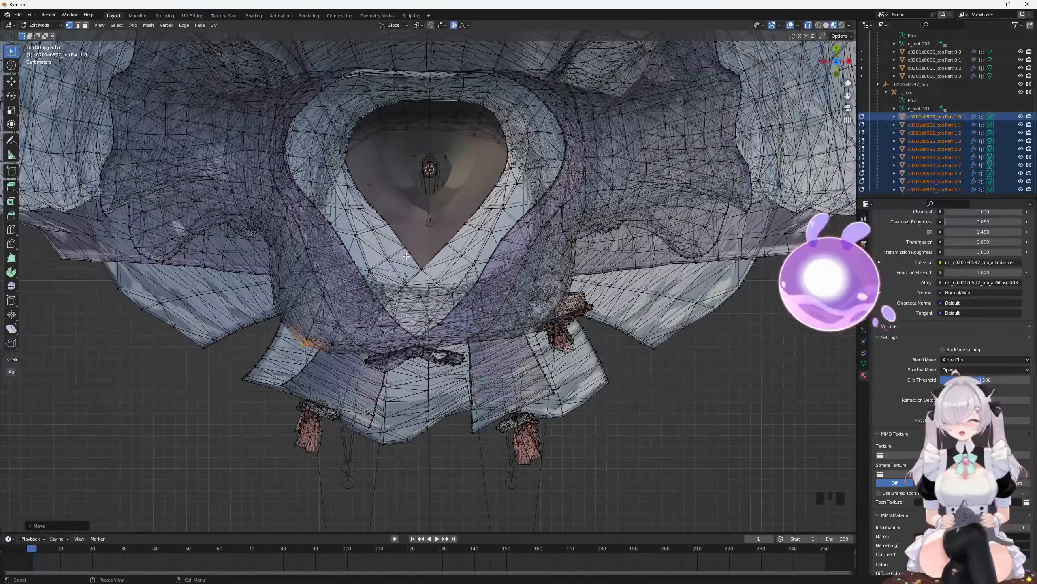
Step: Undo the separate left and right chest moves together with their selection changes
{"action": "key", "text": "ctrl+z"}
{"action": "key", "text": "ctrl+z"}
{"action": "key", "text": "ctrl+z"}
{"action": "key", "text": "ctrl+z"}
{"action": "middle_click_drag", "start_coordinate": [406, 256], "coordinate": [346, 270]}
{"action": "key", "text": "ctrl+z"}
{"action": "key", "text": "ctrl+z"}
{"action": "key", "text": "ctrl+z"}
{"action": "key", "text": "ctrl+z"}
{"action": "key", "text": "ctrl+z"}
{"action": "key", "text": "ctrl+z"}
{"action": "key", "text": "ctrl+z"}
{"action": "key", "text": "ctrl+z"}
{"action": "key", "text": "ctrl+z"}
Step: Limit the selection to the foremost outfit vertices on both sides of the chest
{"action": "left_click", "coordinate": [360, 263], "text": "shift"}
{"action": "left_click_drag", "start_coordinate": [444, 209], "coordinate": [472, 246], "text": "ctrl"}
{"action": "mouse_move", "coordinate": [475, 252]}
{"action": "middle_mouse_down"}
{"action": "mouse_move", "coordinate": [426, 241]}
{"action": "mouse_move", "coordinate": [459, 256]}
{"action": "middle_mouse_up"}
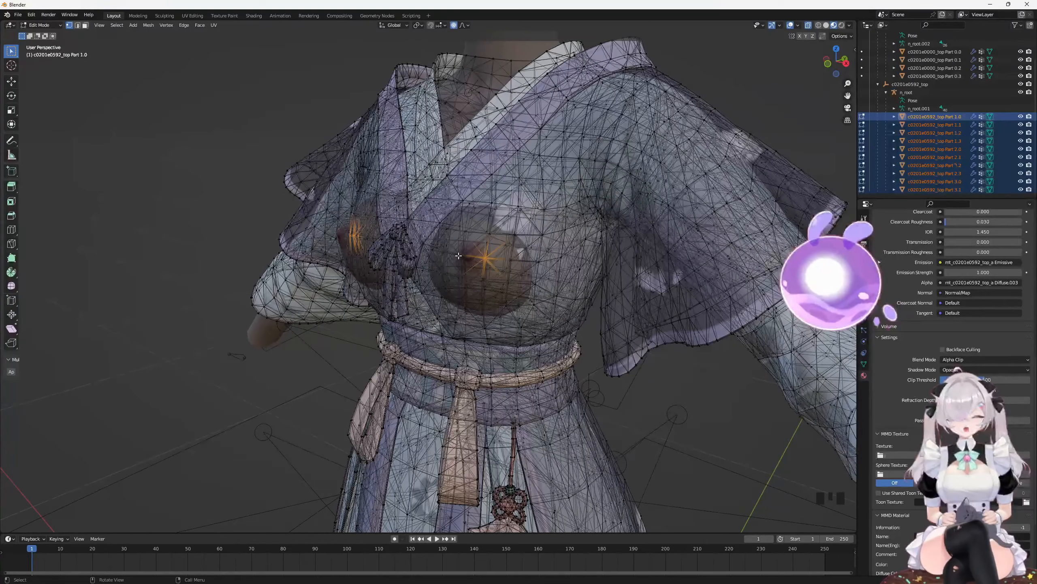
Step: Try moving both chest vertex groups forward in right orthographic view with about 0.18 m proportional size, inspect from above, and undo the move
{"action": "key", "text": "KP_3"}
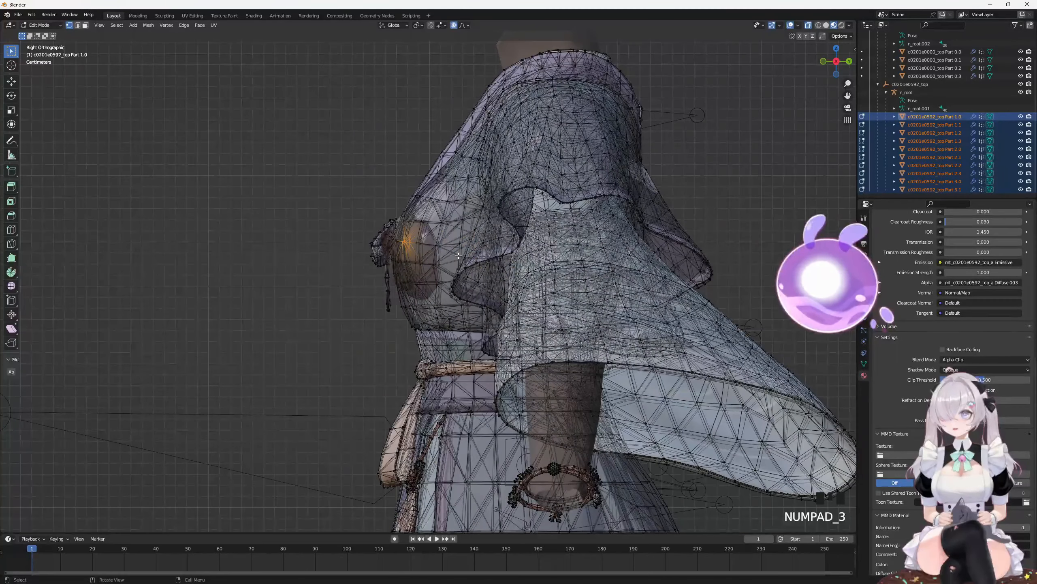
{"action": "middle_click_drag", "start_coordinate": [459, 256], "coordinate": [507, 271]}
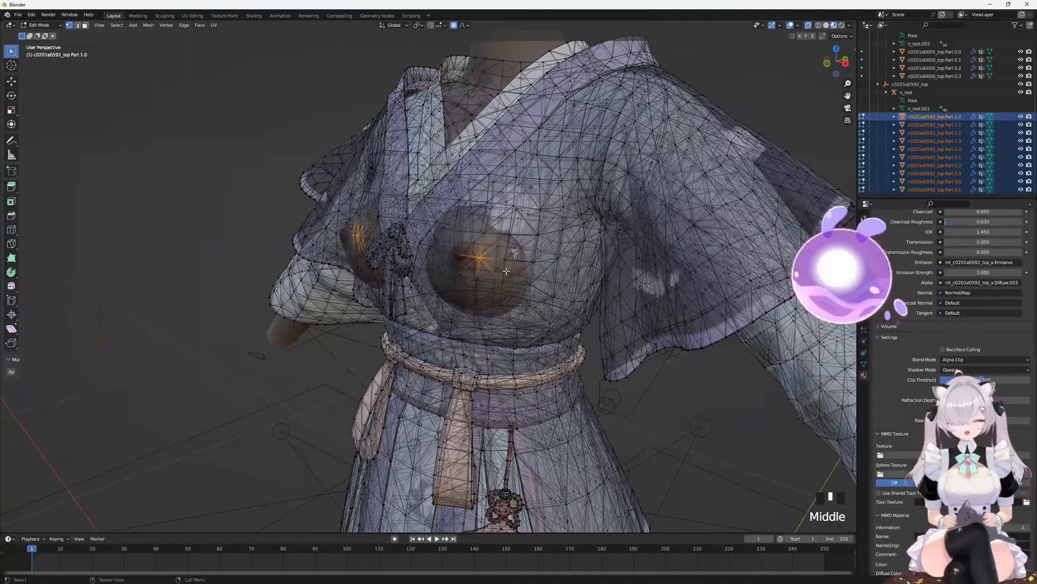
{"action": "key", "text": "KP_3"}
{"action": "key", "text": "g"}
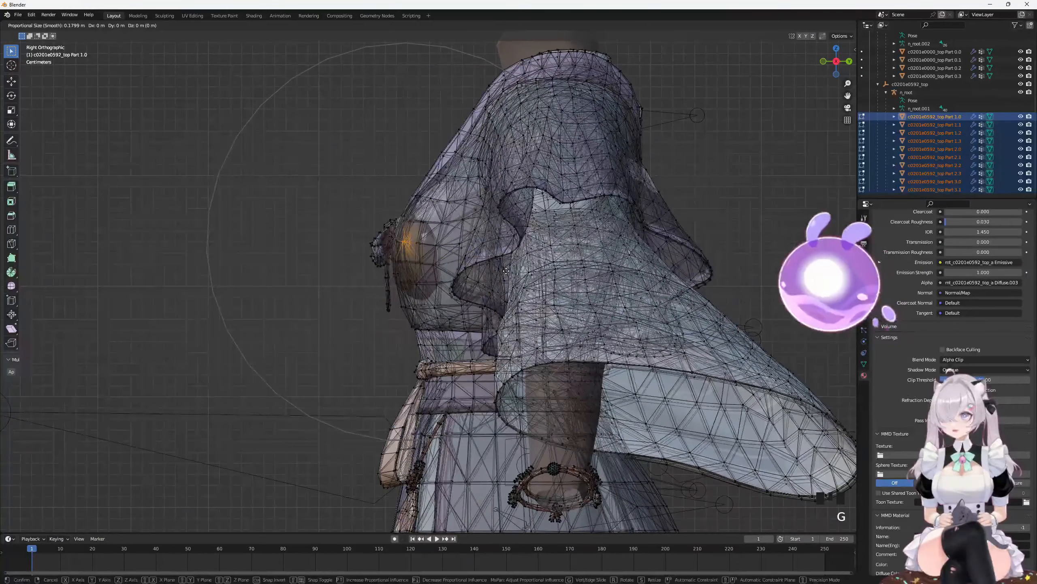
{"action": "left_click", "coordinate": [477, 270]}
{"action": "middle_click_drag", "start_coordinate": [478, 270], "coordinate": [563, 254]}
{"action": "key", "text": "KP_7"}
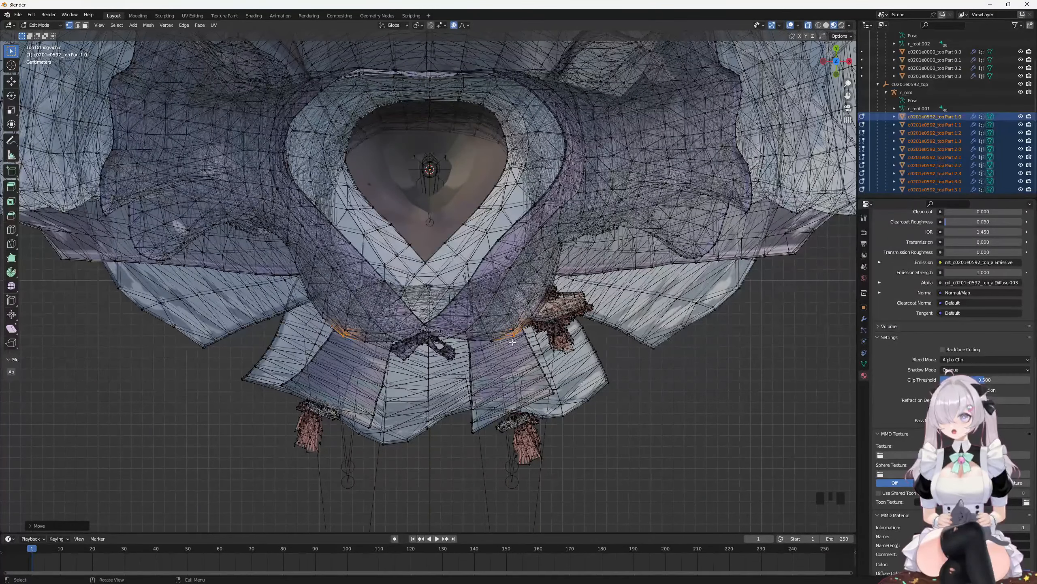
{"action": "middle_click_drag", "start_coordinate": [352, 340], "coordinate": [587, 302]}
{"action": "key", "text": "ctrl+z"}
{"action": "key", "text": "ctrl+z"}
Step: Try scaling the two chest vertex groups with a proportional size of 0.18, then cancel the scaling
{"action": "key", "text": "s"}
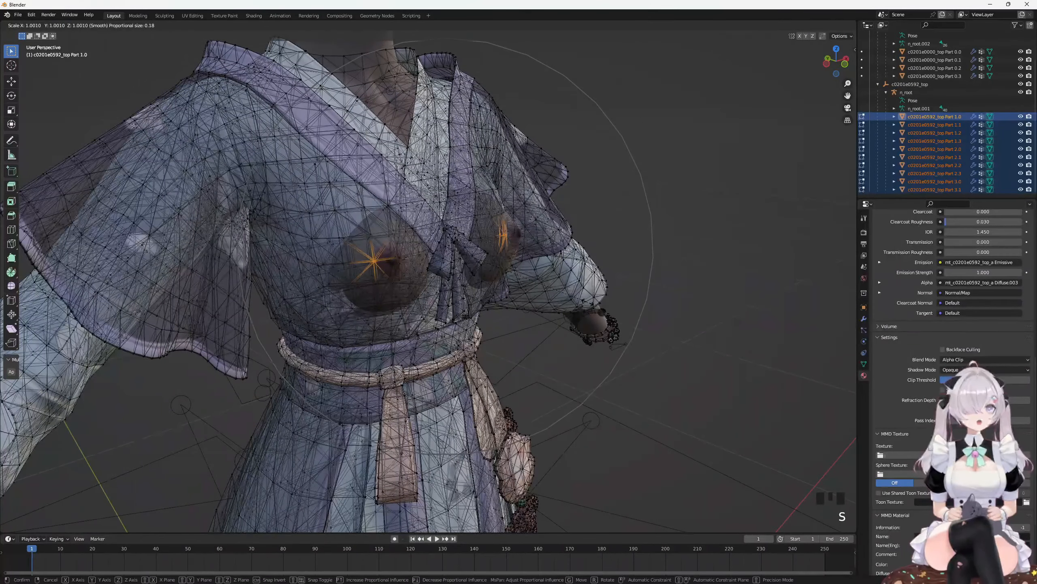
{"action": "right_click", "coordinate": [588, 302]}
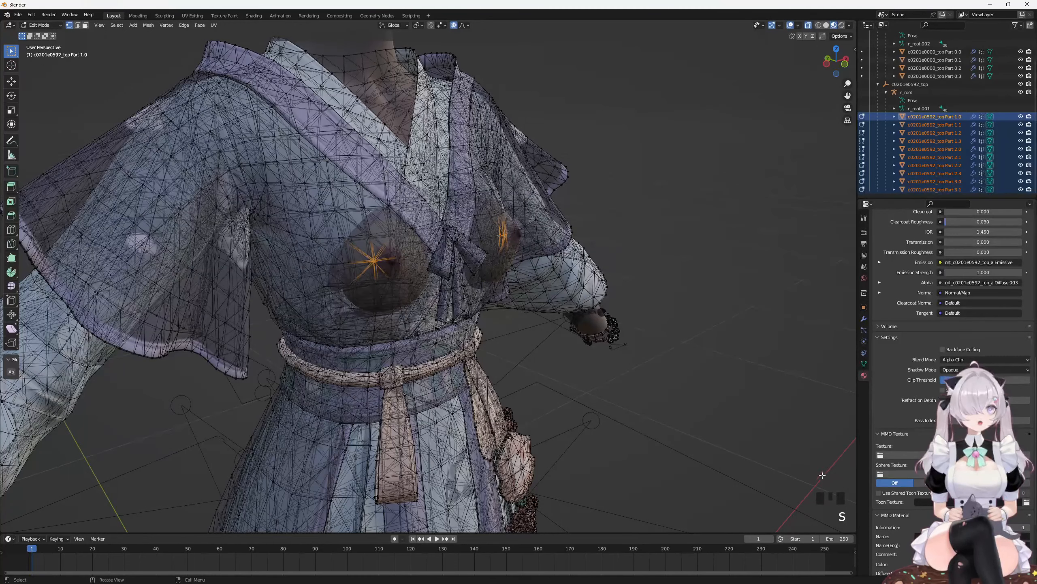
{"action": "key", "text": "s"}
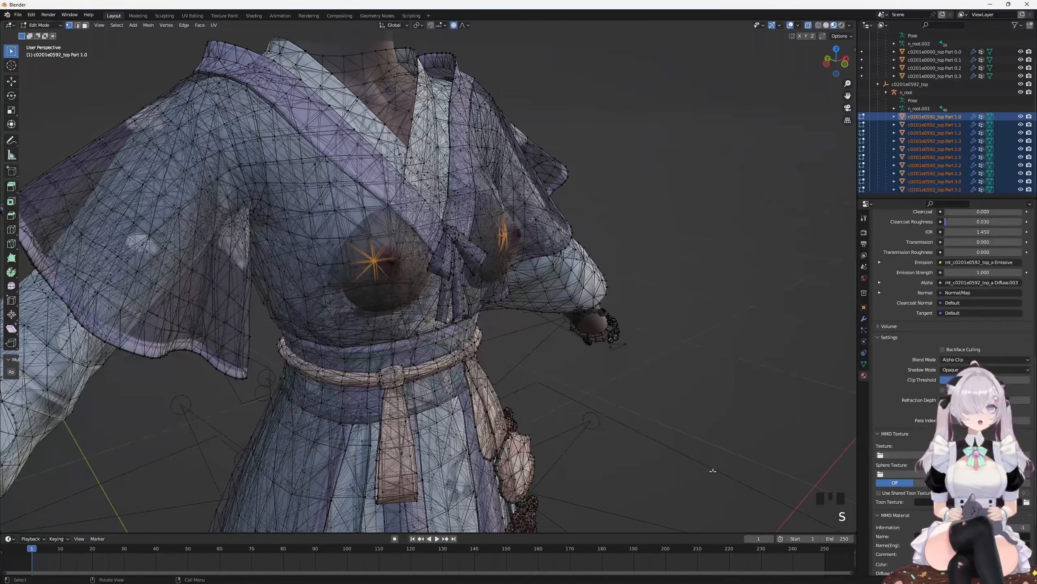
{"action": "middle_click_drag", "start_coordinate": [829, 513], "coordinate": [788, 511]}
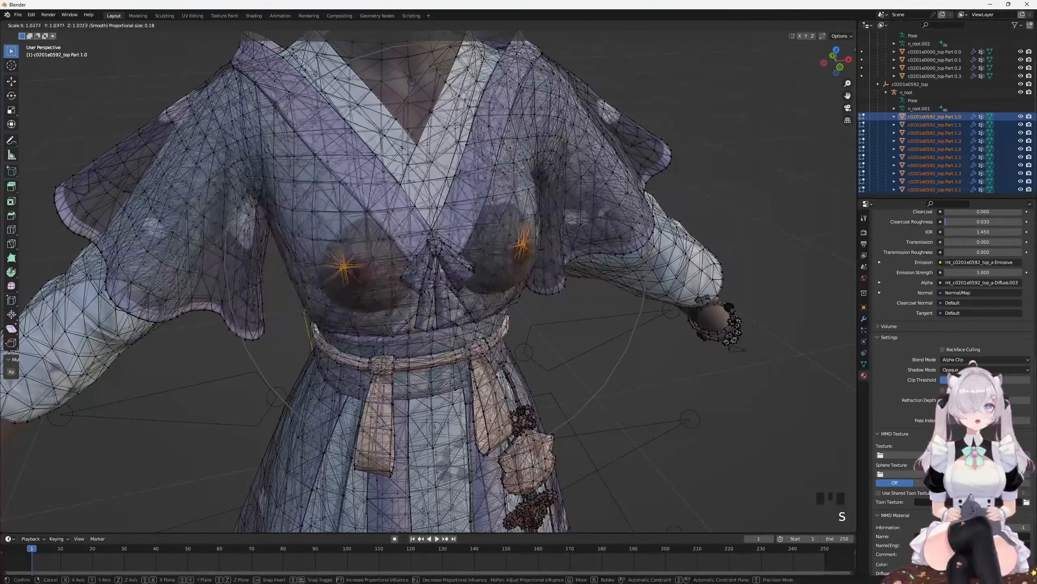
{"action": "right_click", "coordinate": [516, 402]}
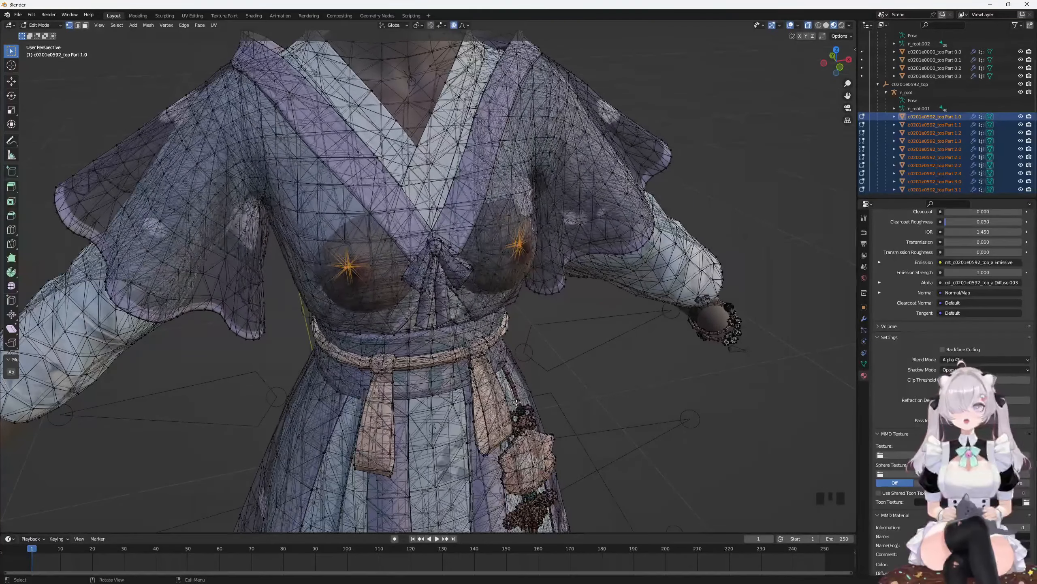
Step: Try moving both chest vertex groups freely in the perspective view, then cancel the move
{"action": "middle_click_drag", "start_coordinate": [517, 402], "coordinate": [525, 406]}
{"action": "key", "text": "g"}
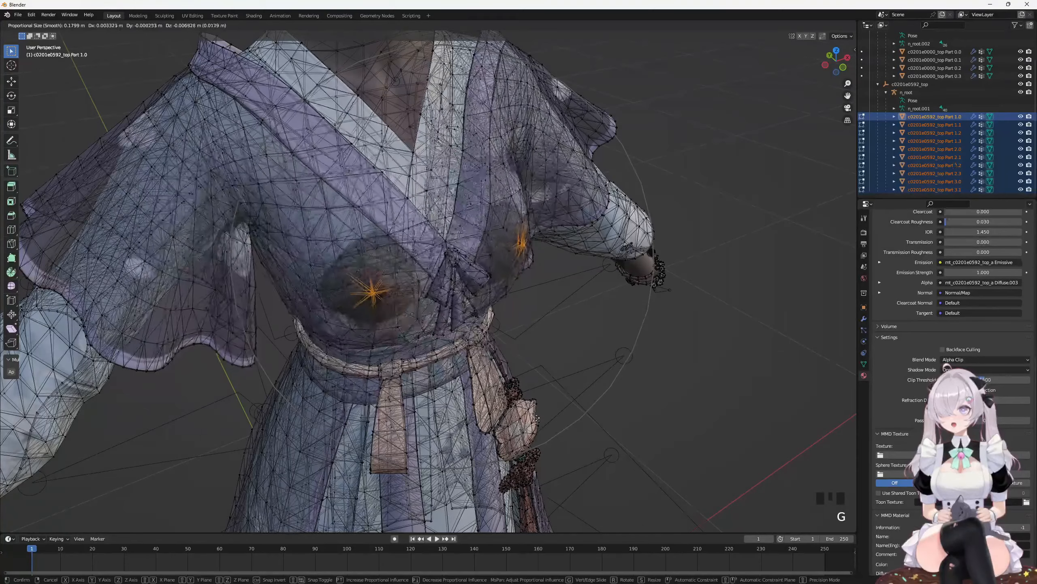
{"action": "right_click", "coordinate": [519, 395]}
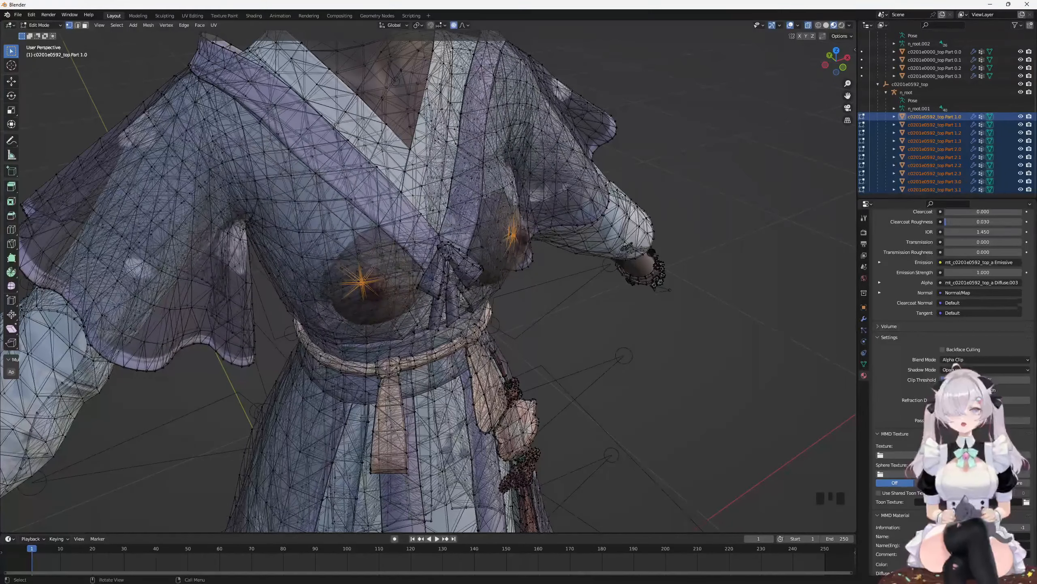
Step: Try pulling both chest vertex groups forward again from the side, compare the fit with and without the move, and discard it
{"action": "middle_click_drag", "start_coordinate": [470, 402], "coordinate": [465, 400]}
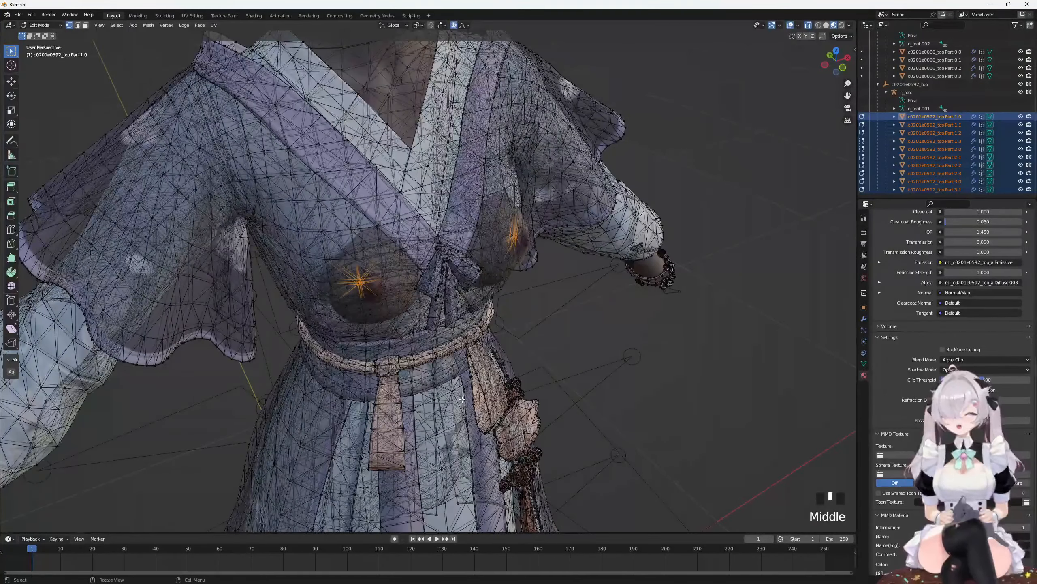
{"action": "key", "text": "KP_3"}
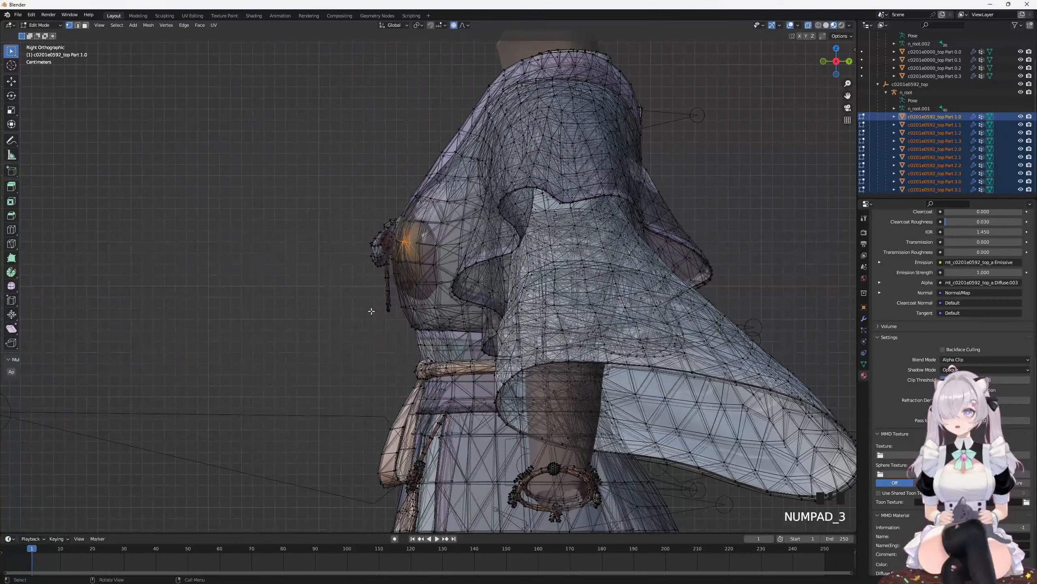
{"action": "key", "text": "g"}
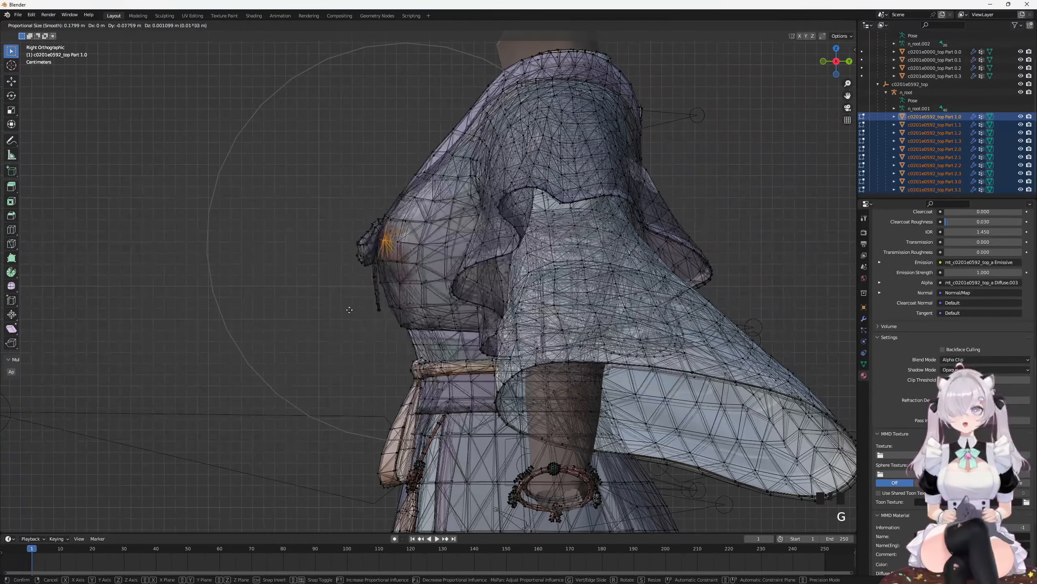
{"action": "left_click", "coordinate": [341, 310]}
{"action": "scroll", "coordinate": [346, 309], "scroll_direction": "down", "scroll_amount": 2}
{"action": "middle_click_drag", "start_coordinate": [345, 309], "coordinate": [427, 360]}
{"action": "key", "text": "ctrl+z"}
{"action": "key", "text": "ctrl+shift+z"}
{"action": "key", "text": "ctrl+z"}
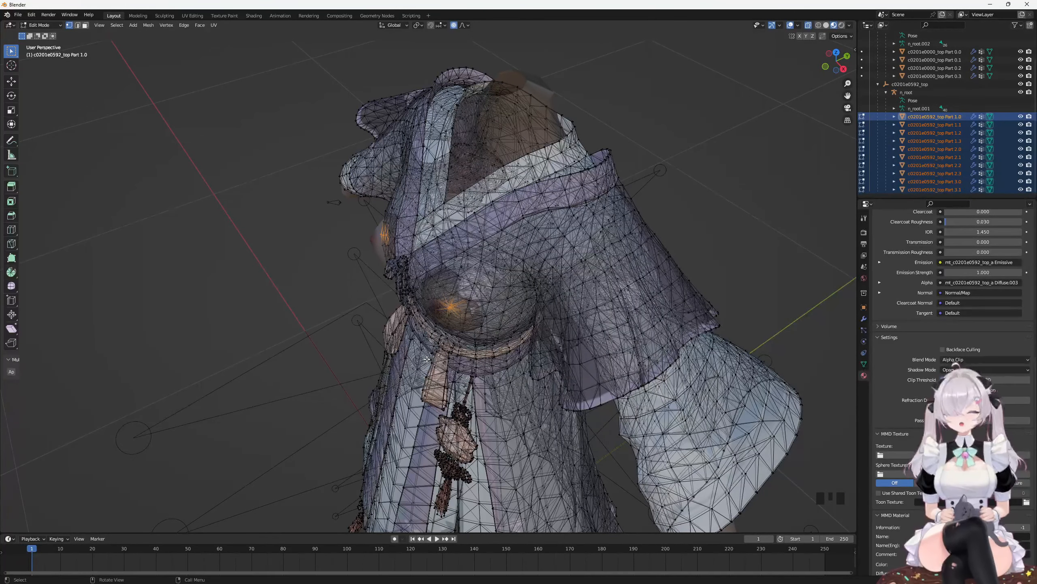
{"action": "key", "text": "KP_3"}
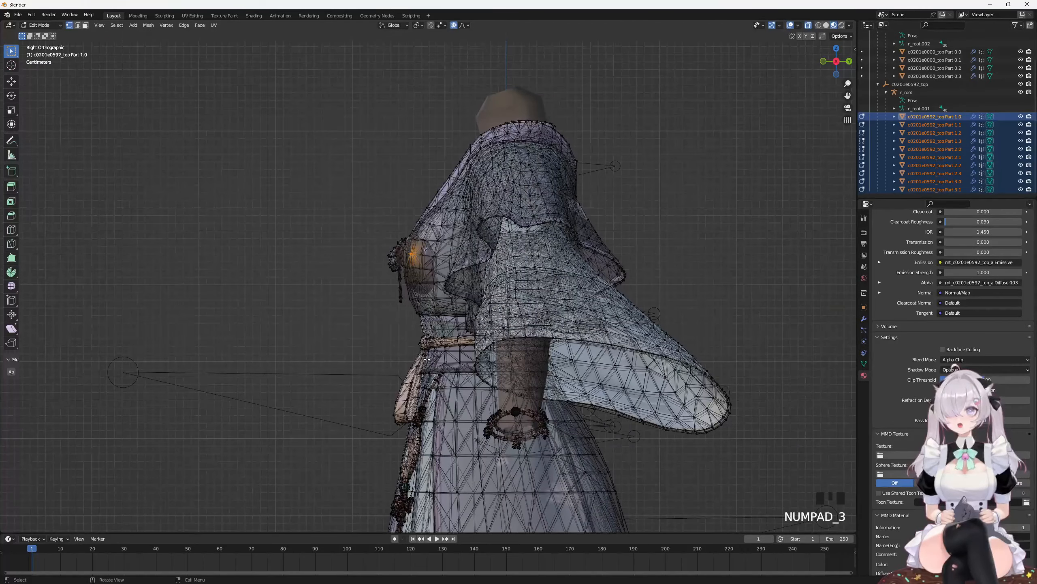
{"action": "key", "text": "g"}
{"action": "right_click", "coordinate": [408, 358]}
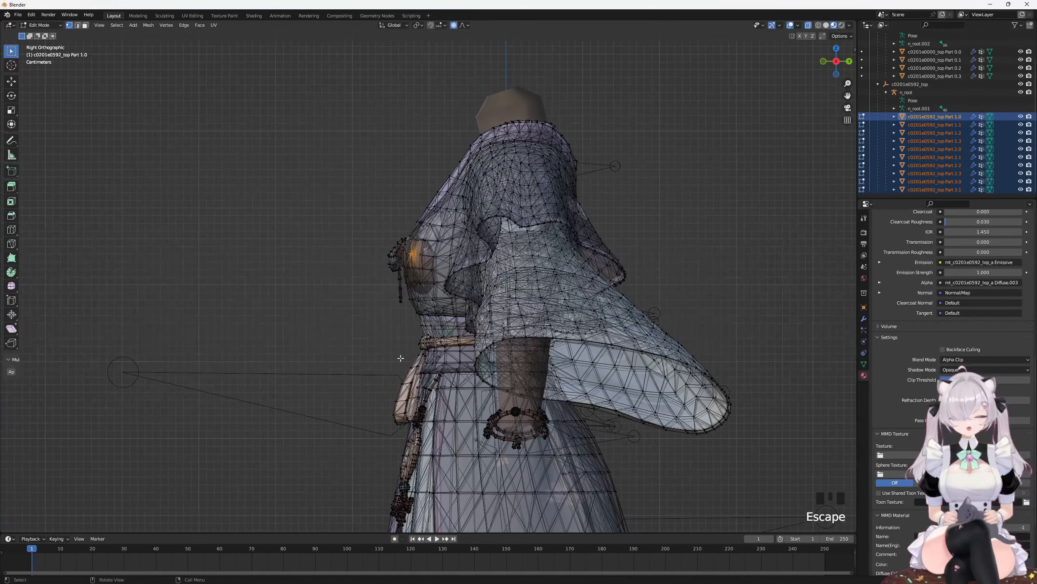
Step: Try moving both chest vertex groups freely in an angled perspective view, then cancel the move
{"action": "middle_click_drag", "start_coordinate": [401, 358], "coordinate": [388, 395]}
{"action": "key", "text": "g"}
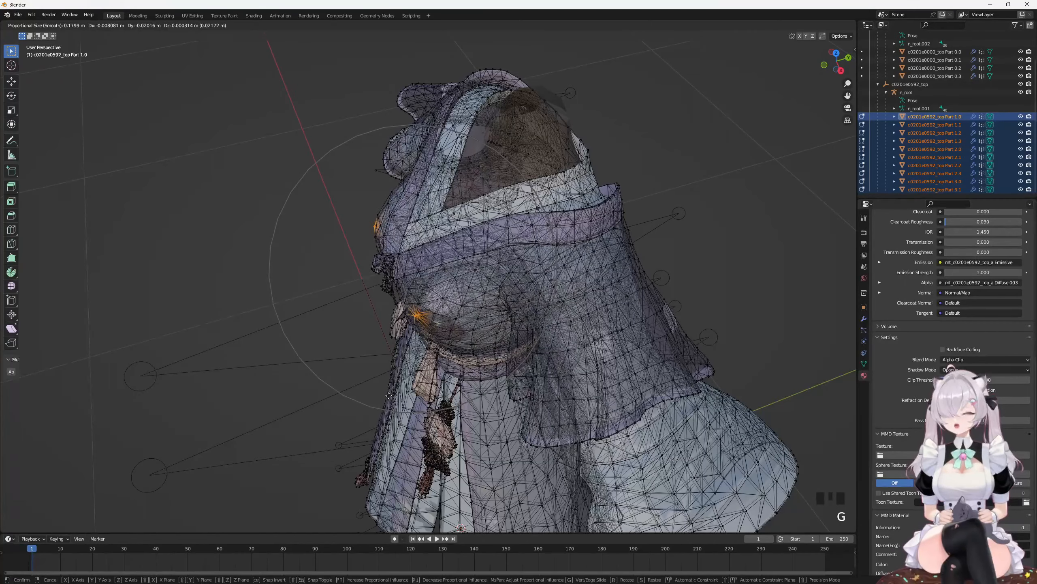
{"action": "right_click", "coordinate": [388, 395]}
Step: Try moving both chest vertex groups in right orthographic view, adjust them again from an angled perspective, and undo the moves
{"action": "middle_click_drag", "start_coordinate": [388, 395], "coordinate": [414, 402]}
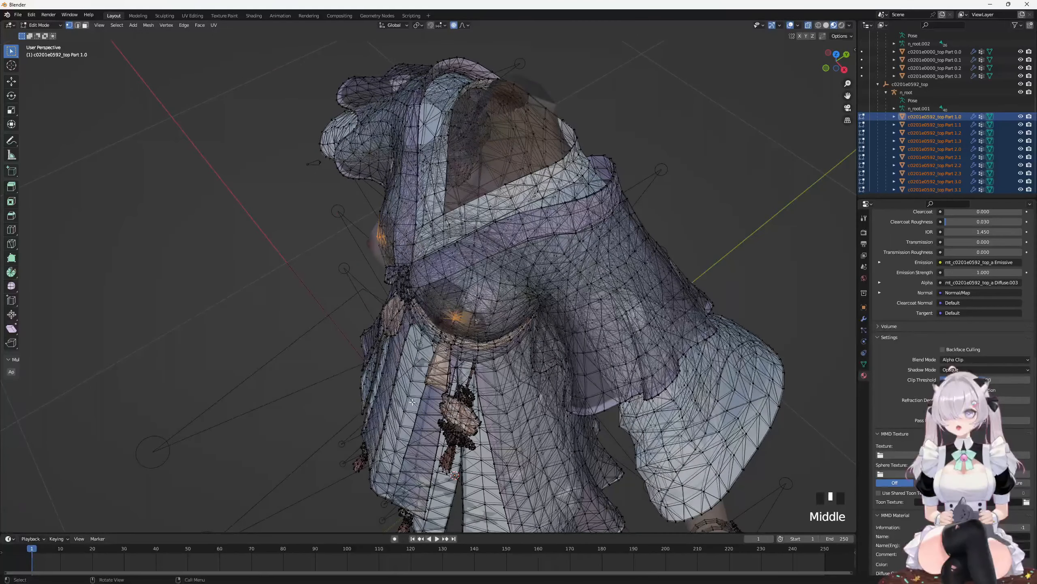
{"action": "key", "text": "g"}
{"action": "key", "text": "KP_3"}
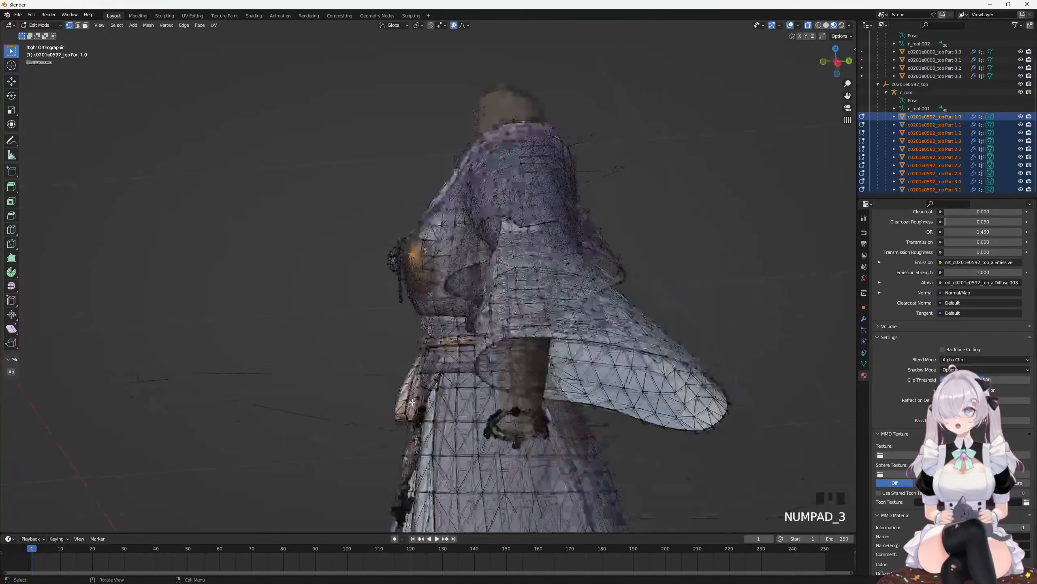
{"action": "left_click", "coordinate": [393, 401]}
{"action": "middle_click_drag", "start_coordinate": [393, 401], "coordinate": [454, 461]}
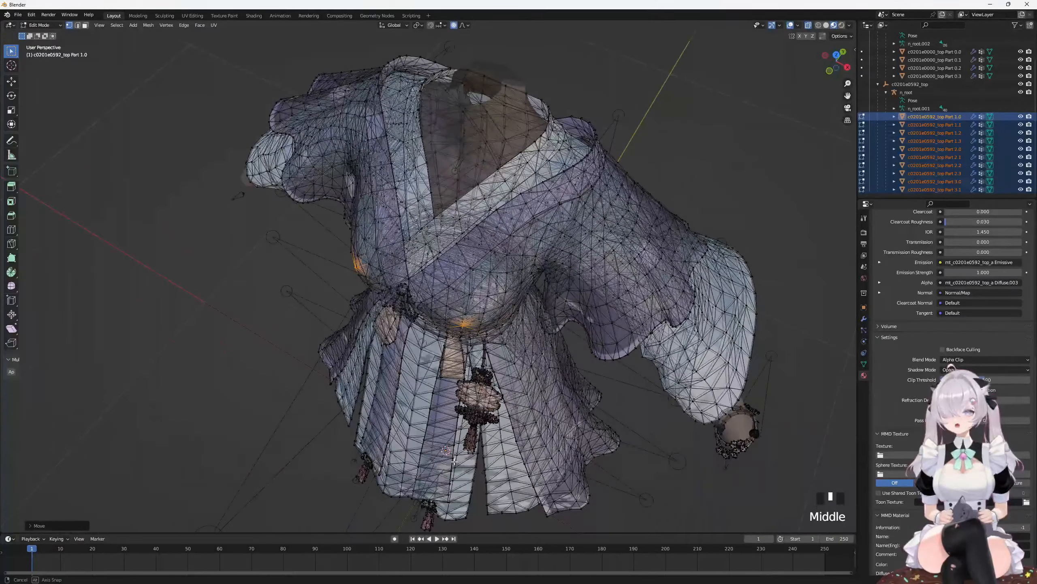
{"action": "key", "text": "g"}
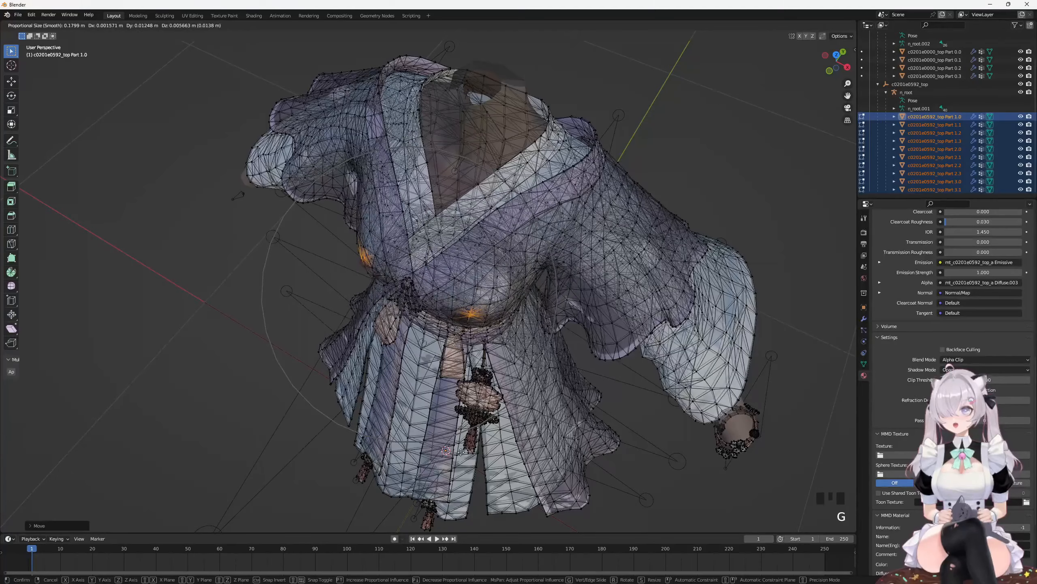
{"action": "left_click", "coordinate": [445, 429]}
{"action": "key", "text": "ctrl+z"}
Step: Try pulling both chest vertex groups outward in the perspective view with about 0.18 m proportional size, then undo it
{"action": "middle_click_drag", "start_coordinate": [445, 429], "coordinate": [408, 368]}
{"action": "key", "text": "KP_3"}
{"action": "key", "text": "g"}
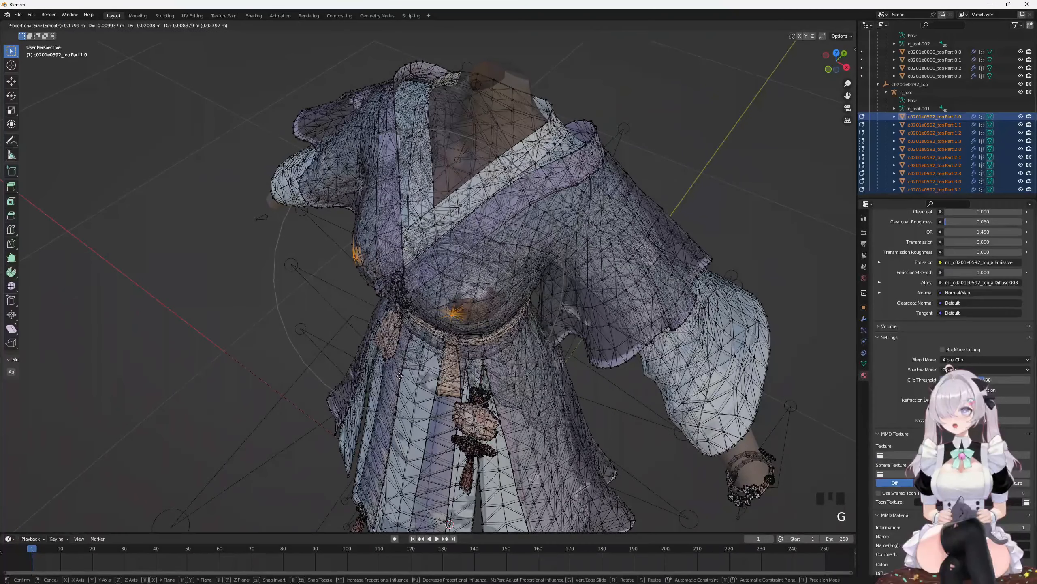
{"action": "left_click", "coordinate": [378, 369]}
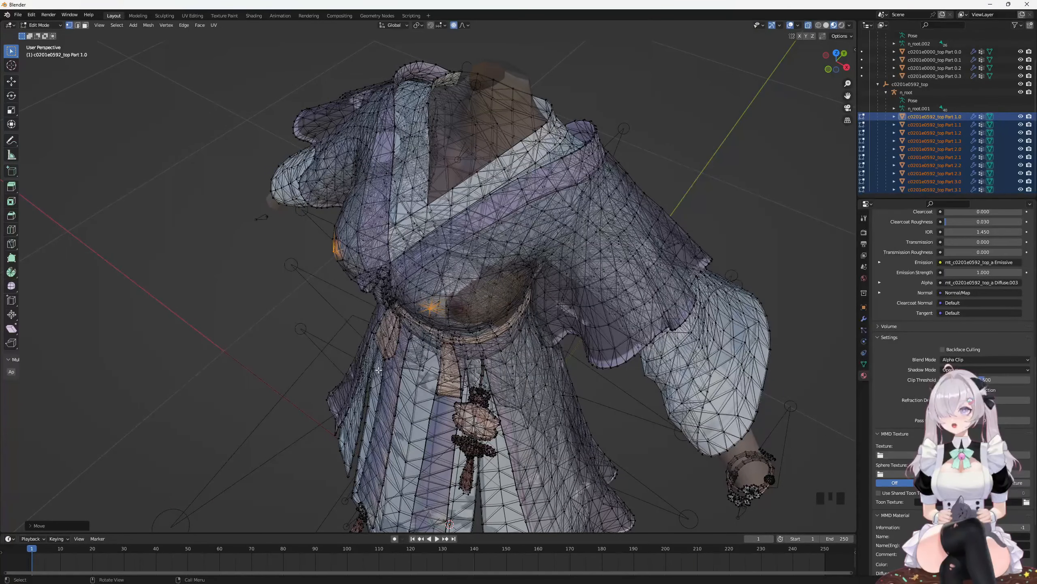
{"action": "key", "text": "ctrl+z"}
Step: Try moving both chest vertex groups forward and downward in the perspective view, inspect the shape, and undo back to the original chest
{"action": "key", "text": "g"}
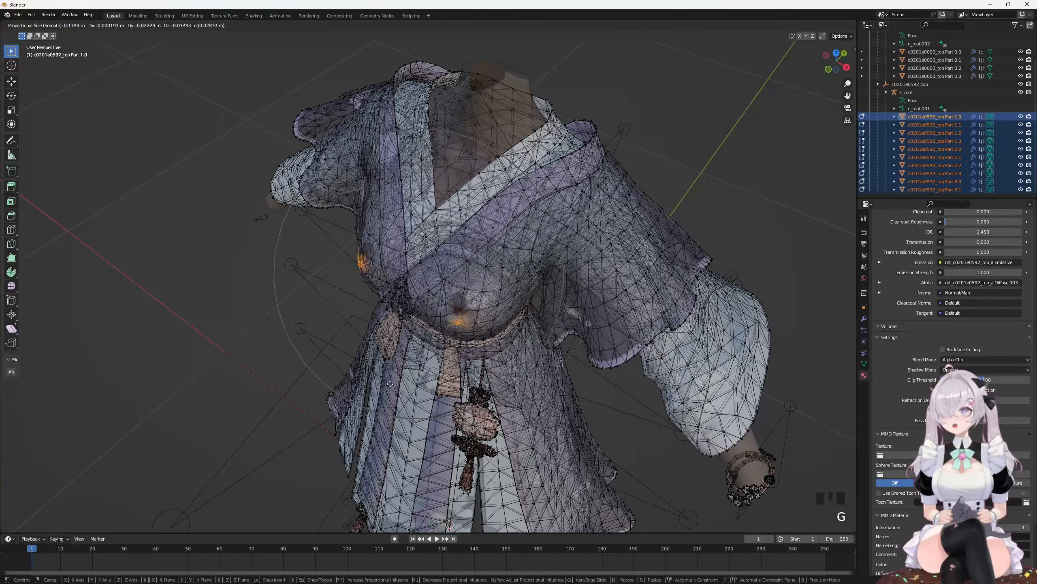
{"action": "left_click", "coordinate": [385, 390]}
{"action": "middle_click_drag", "start_coordinate": [454, 306], "coordinate": [346, 321]}
{"action": "key", "text": "ctrl+z"}
{"action": "key", "text": "ctrl+z"}
{"action": "key", "text": "ctrl+z"}
{"action": "key", "text": "KP_3"}
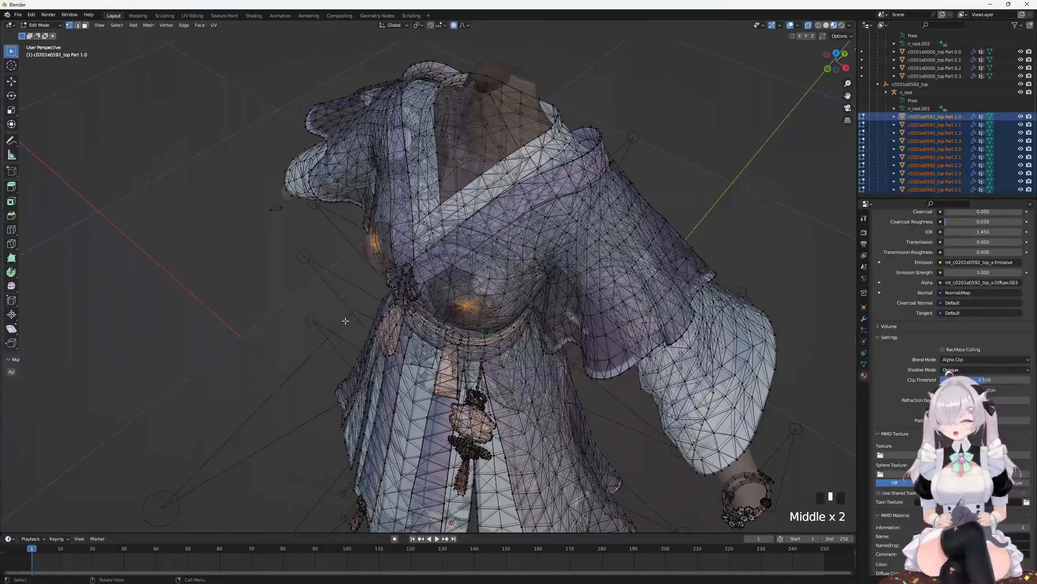
Step: Try moving both chest vertex groups forward along the global Y axis, then discard the move
{"action": "key", "text": "g"}
{"action": "key", "text": "y"}
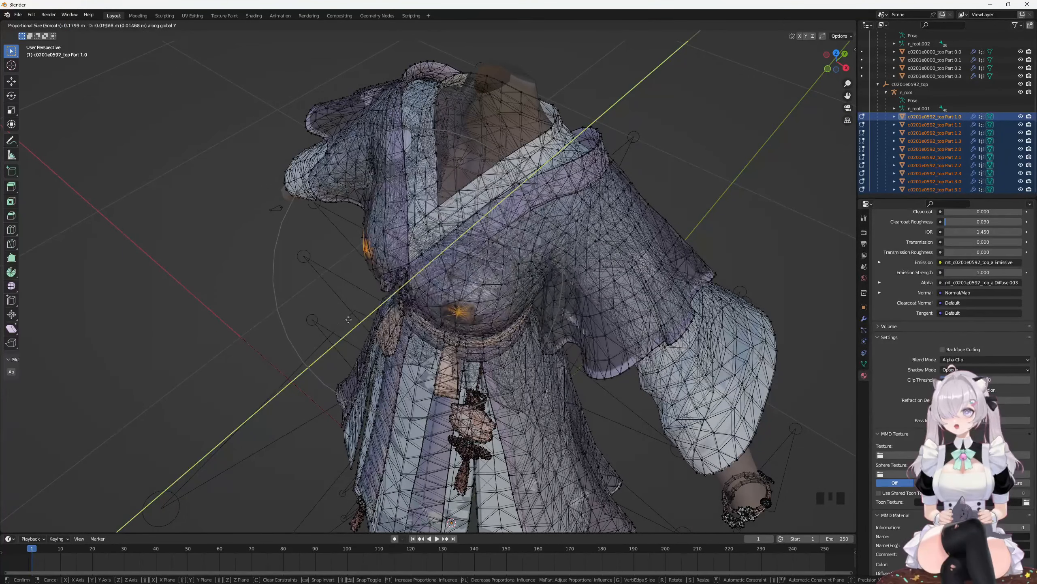
{"action": "left_click", "coordinate": [350, 319]}
{"action": "middle_click_drag", "start_coordinate": [350, 318], "coordinate": [359, 304]}
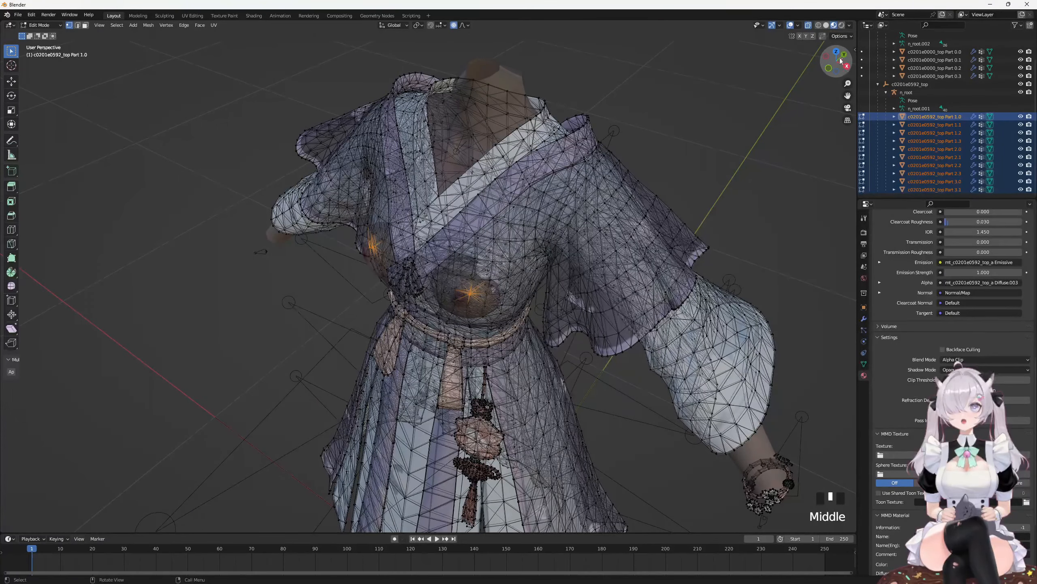
Step: Compare the chest from above and in perspective, then try a Y-axis move of both vertex groups and cancel it
{"action": "middle_click_drag", "start_coordinate": [678, 137], "coordinate": [637, 134]}
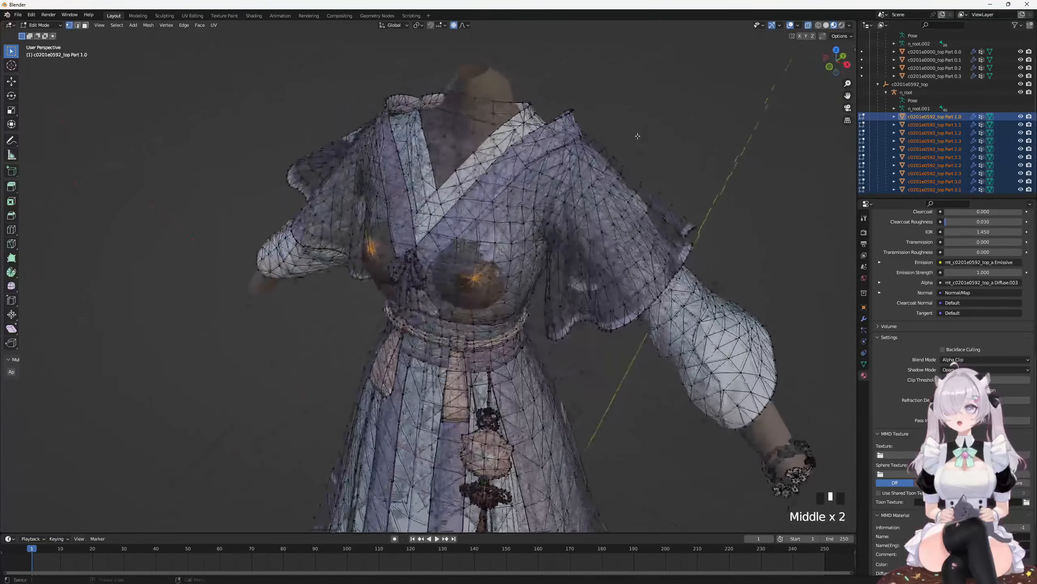
{"action": "left_click", "coordinate": [847, 65]}
{"action": "left_click", "coordinate": [837, 51]}
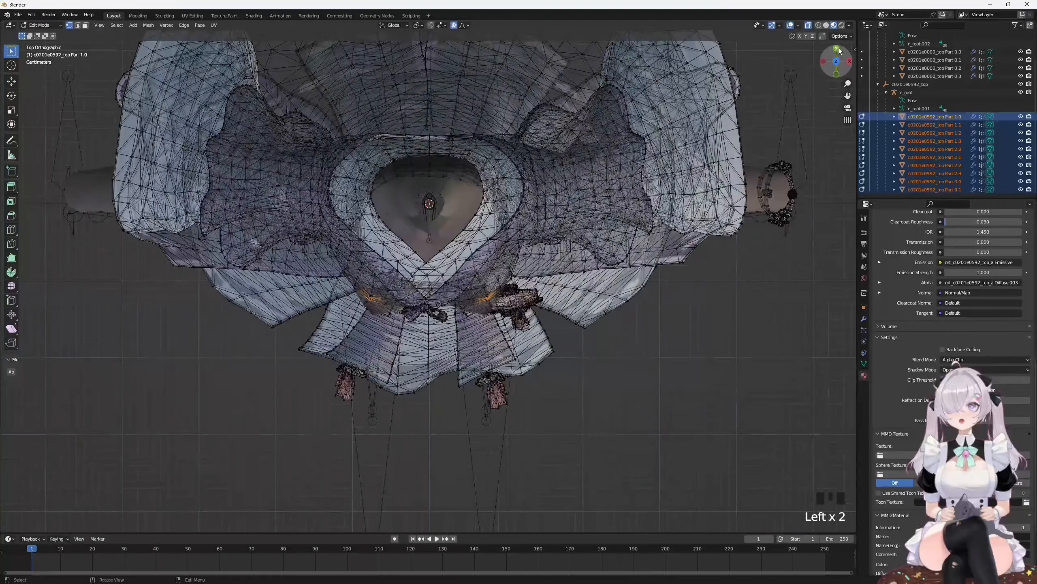
{"action": "left_click", "coordinate": [842, 62]}
{"action": "left_click", "coordinate": [841, 62]}
{"action": "middle_click_drag", "start_coordinate": [503, 192], "coordinate": [527, 207]}
{"action": "key", "text": "g"}
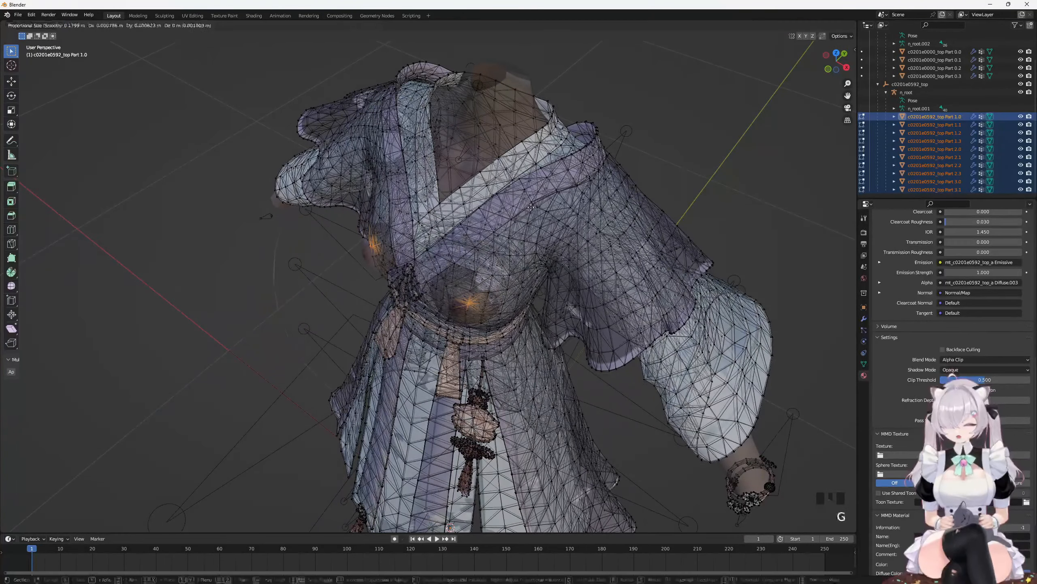
{"action": "key", "text": "y"}
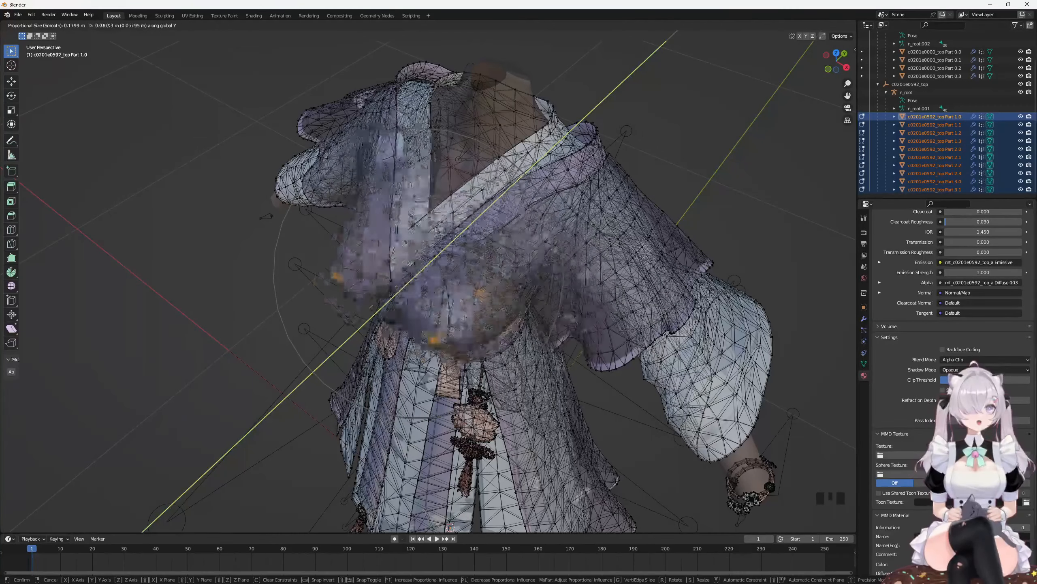
{"action": "right_click", "coordinate": [470, 229]}
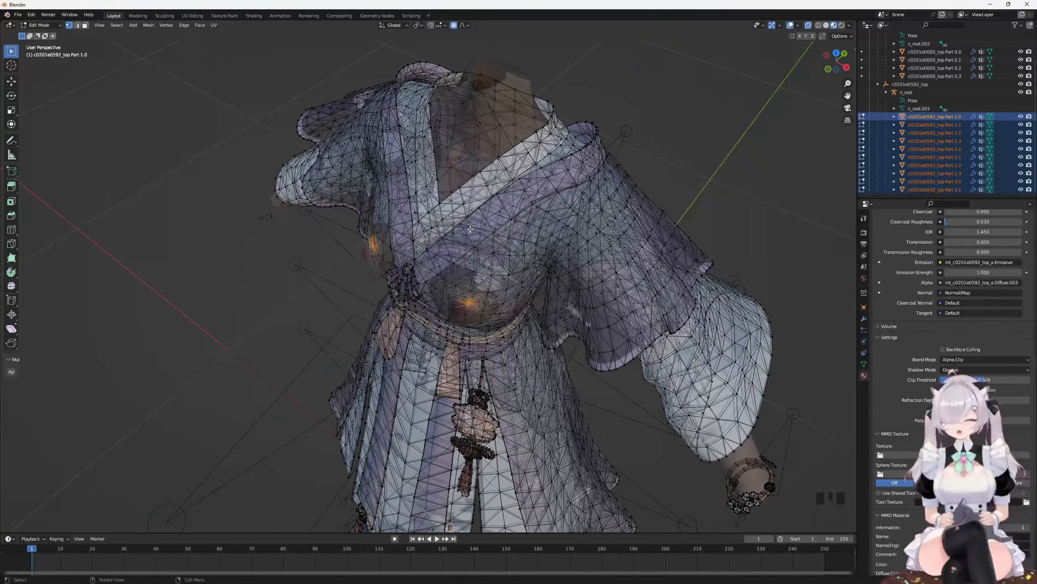
Step: Try moving both chest vertex groups along the global Z axis and along the X axis, cancelling each move
{"action": "key", "text": "g"}
{"action": "key", "text": "z"}
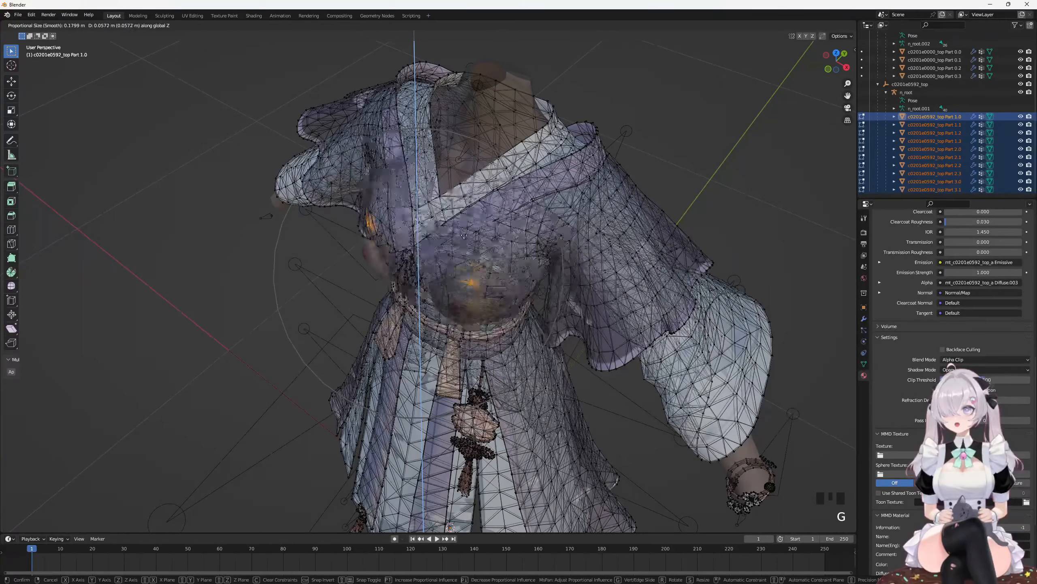
{"action": "right_click", "coordinate": [455, 218]}
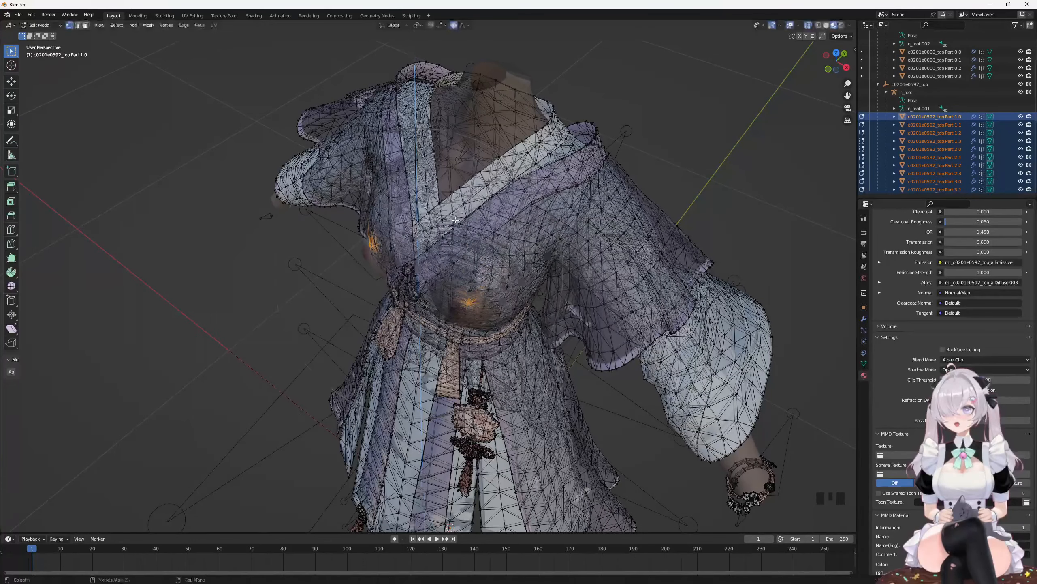
{"action": "key", "text": "g"}
{"action": "key", "text": "x"}
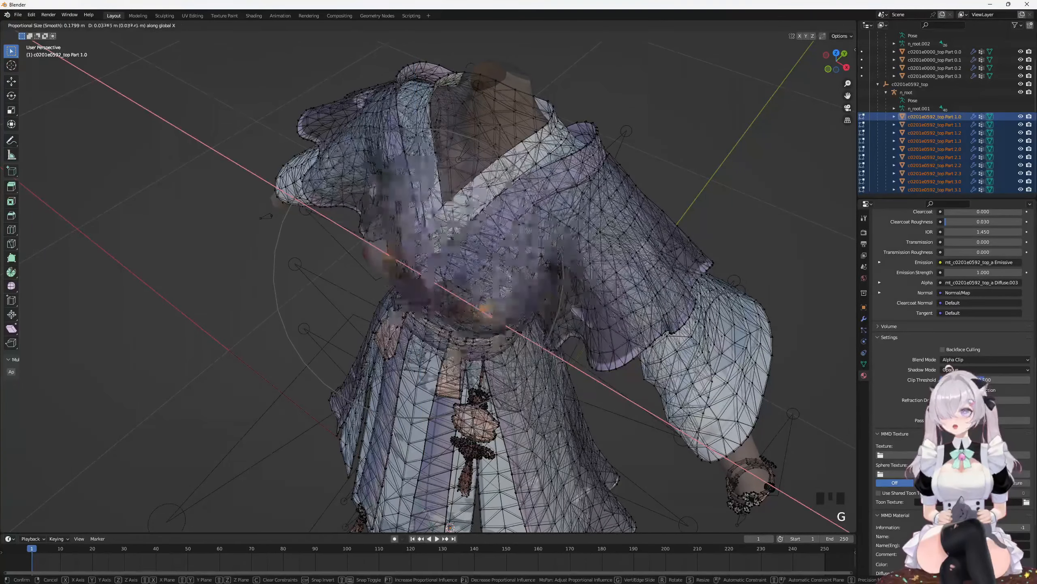
{"action": "middle_click_drag", "start_coordinate": [417, 249], "coordinate": [447, 240]}
{"action": "right_click", "coordinate": [495, 232]}
Step: Try constraining the chest vertex move to the Z axis again and to the Y axis, cancelling both moves
{"action": "key", "text": "g"}
{"action": "key", "text": "z"}
{"action": "right_click", "coordinate": [449, 241]}
{"action": "key", "text": "g"}
{"action": "key", "text": "y"}
{"action": "right_click", "coordinate": [424, 264]}
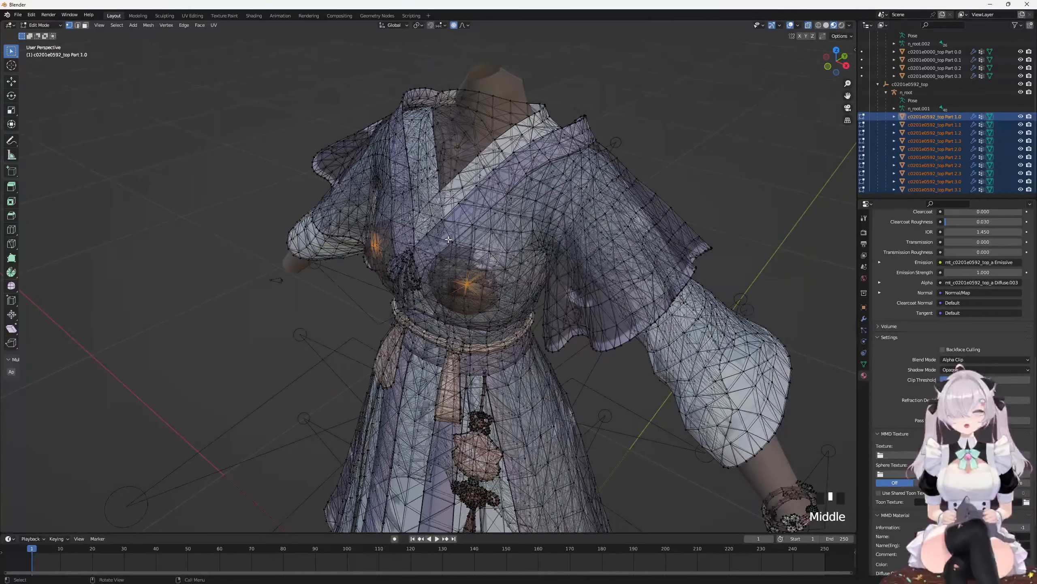
Step: Move both chest vertex groups forward in right orthographic view with about 0.18 m proportional size, and try scaling them evenly
{"action": "key", "text": "KP_3"}
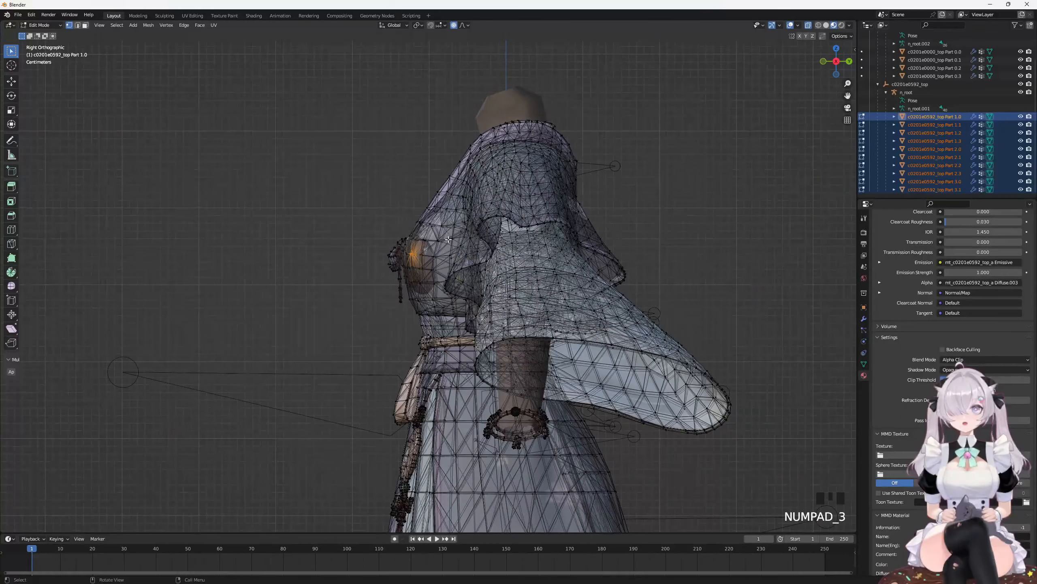
{"action": "key", "text": "g"}
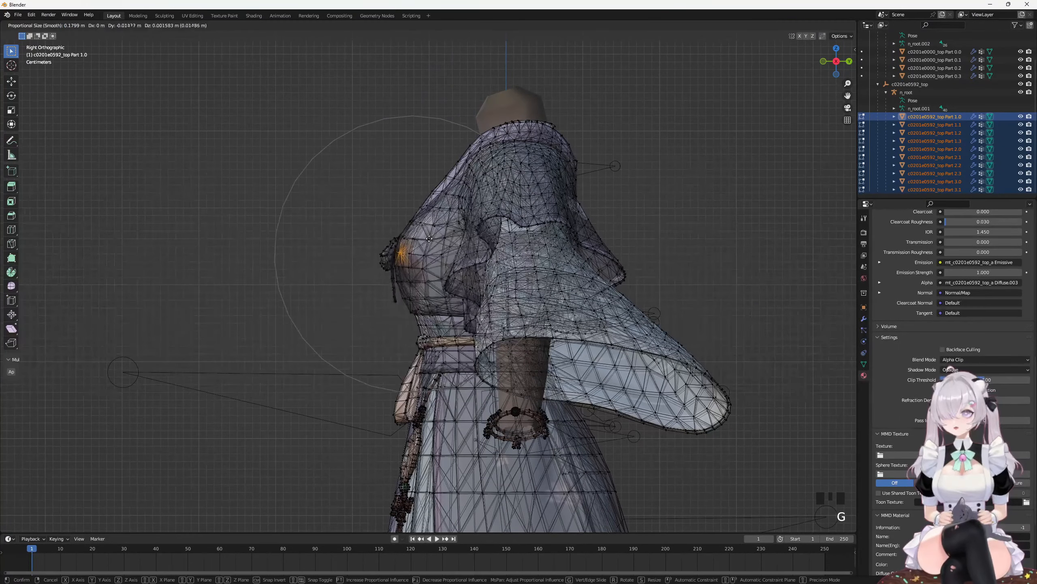
{"action": "left_click", "coordinate": [423, 240]}
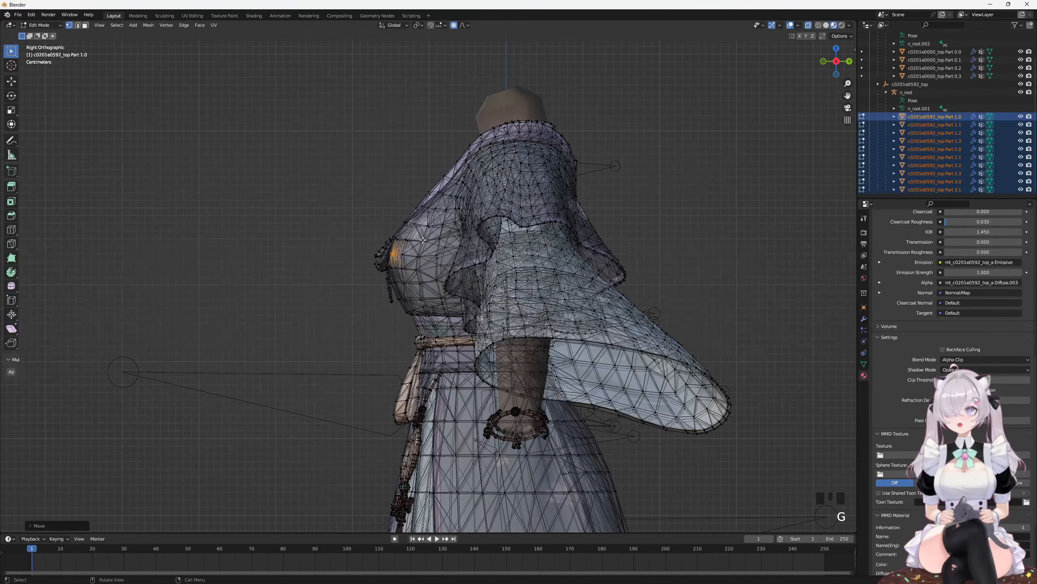
{"action": "middle_click_drag", "start_coordinate": [422, 240], "coordinate": [536, 285]}
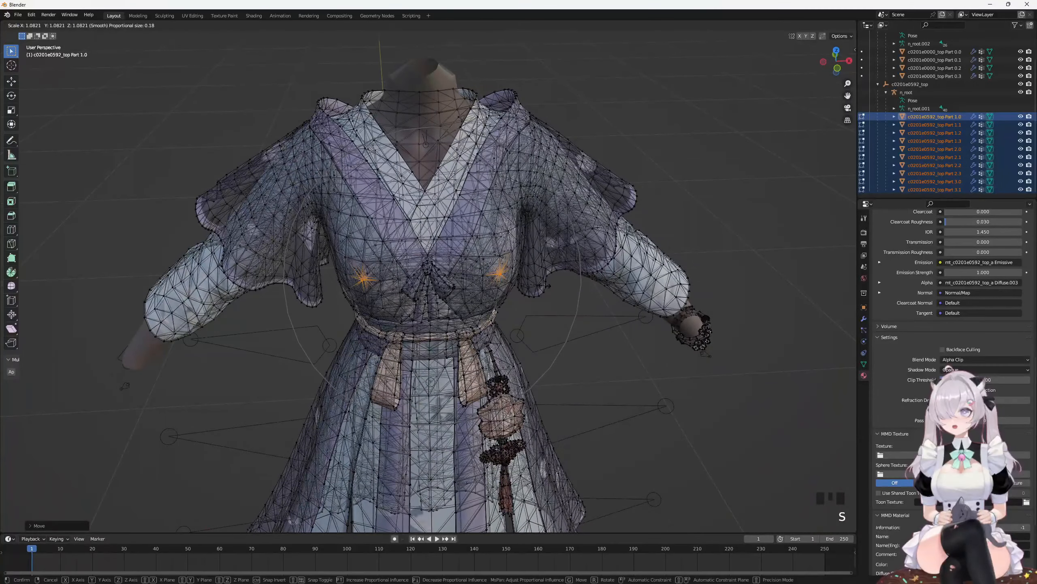
{"action": "left_click", "coordinate": [549, 286]}
Step: Examine the chest fit up close from the side, at an angle and from the front
{"action": "key", "text": "KP_3"}
{"action": "scroll", "coordinate": [477, 275], "scroll_direction": "up", "scroll_amount": 4}
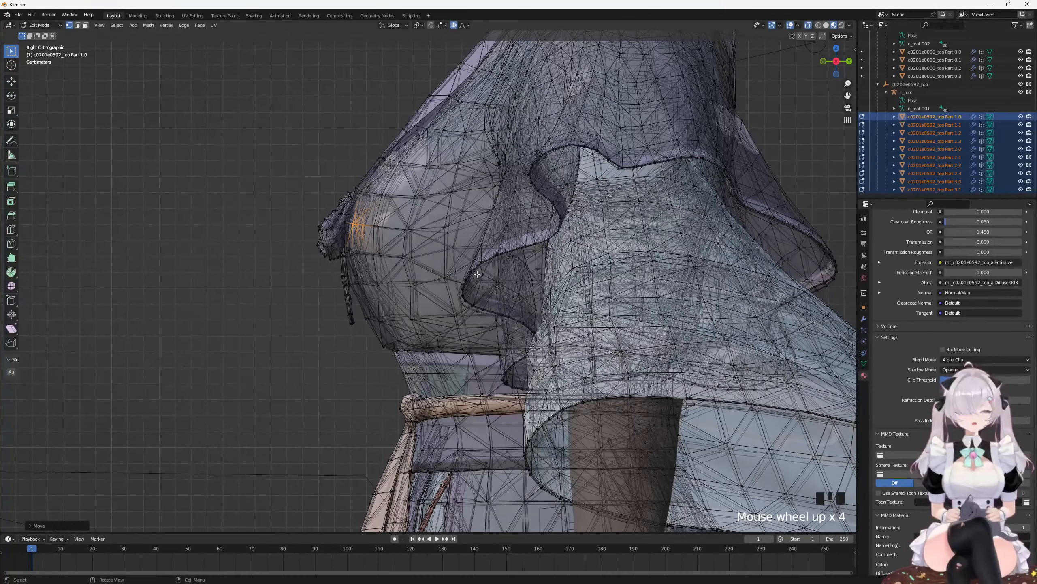
{"action": "scroll", "coordinate": [477, 275], "scroll_direction": "up", "scroll_amount": 1}
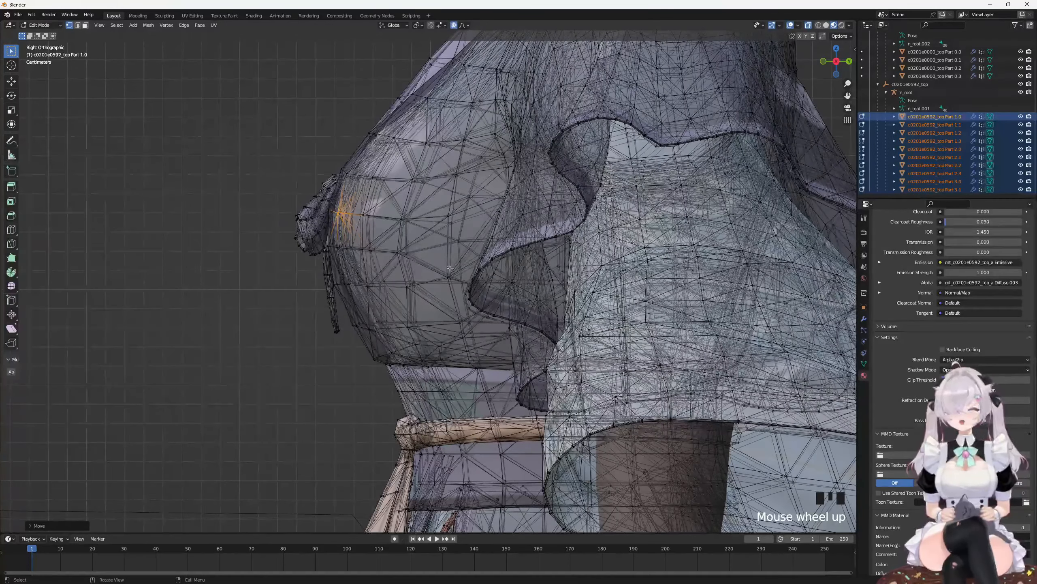
{"action": "middle_click_drag", "start_coordinate": [449, 268], "coordinate": [647, 301]}
{"action": "key", "text": "KP_6"}
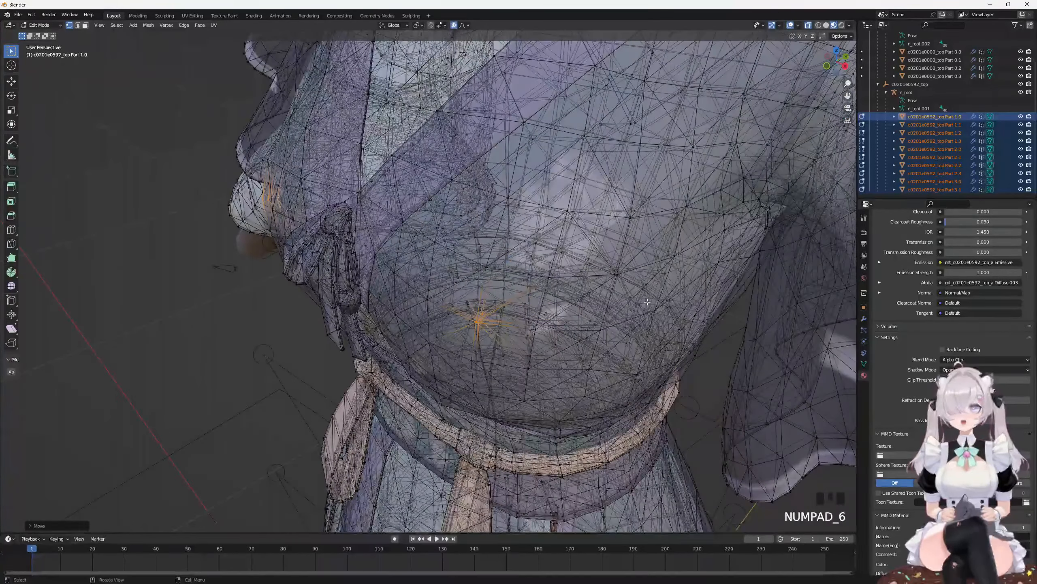
{"action": "key", "text": "KP_3"}
{"action": "key", "text": "KP_Decimal"}
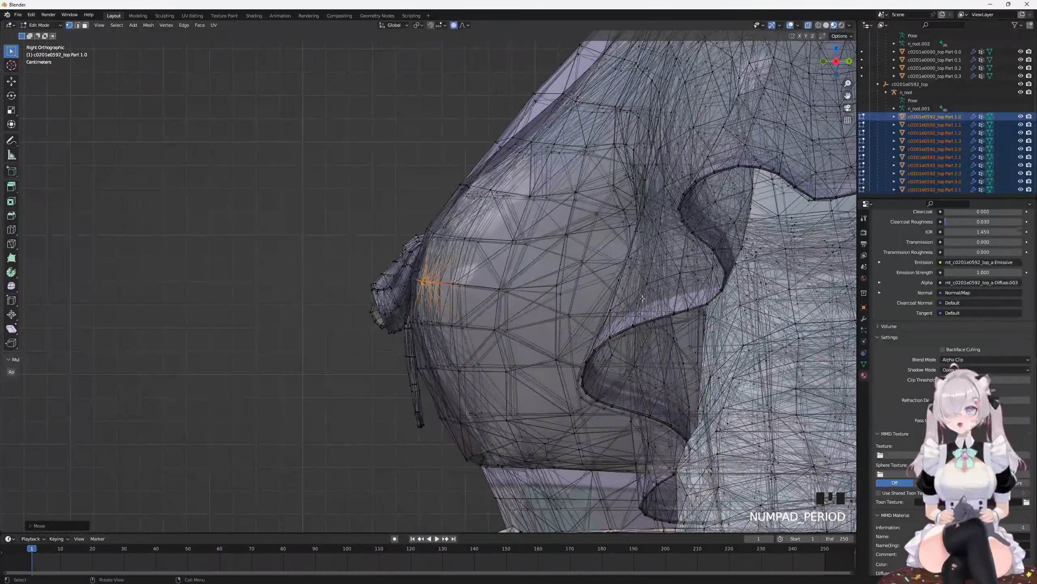
{"action": "scroll", "coordinate": [643, 298], "scroll_direction": "down", "scroll_amount": 3}
{"action": "middle_click_drag", "start_coordinate": [643, 298], "coordinate": [578, 375]}
Step: Try scaling the vertices at both outer sides of the chest along the X axis with a proportional size of 0.11, then cancel
{"action": "key", "text": "s"}
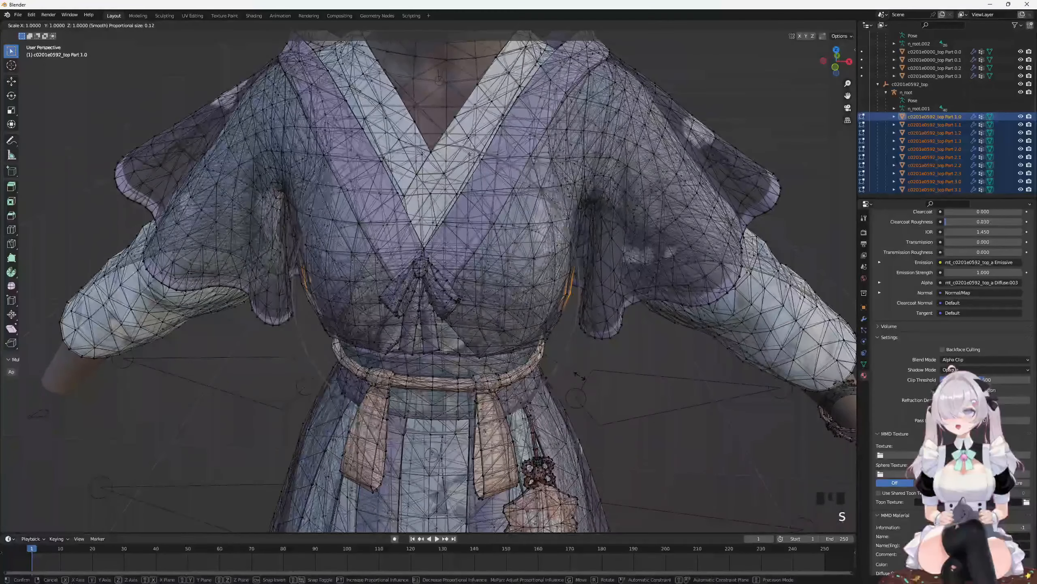
{"action": "scroll", "coordinate": [579, 376], "scroll_direction": "up", "scroll_amount": 1}
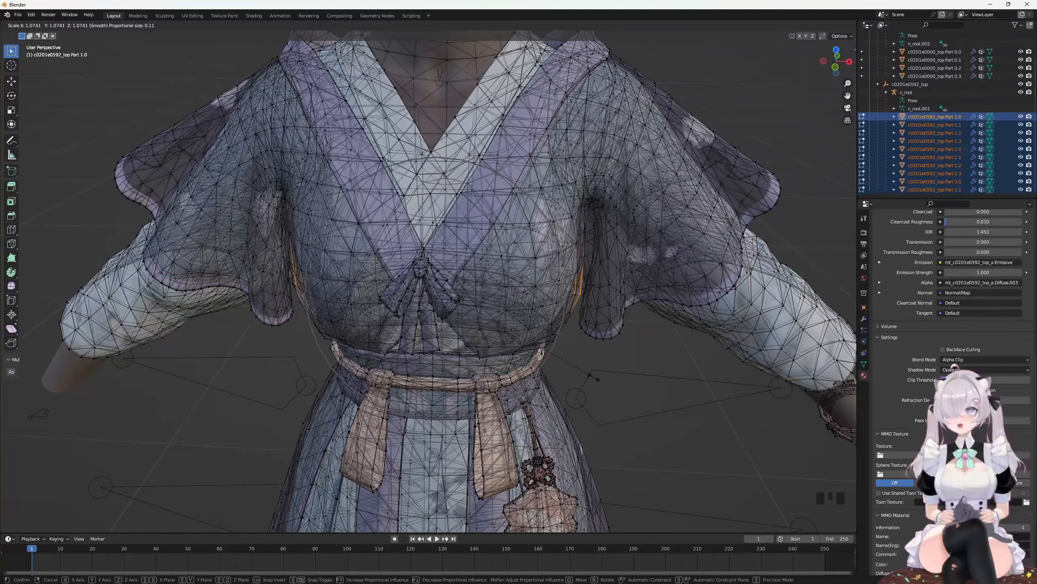
{"action": "key", "text": "x"}
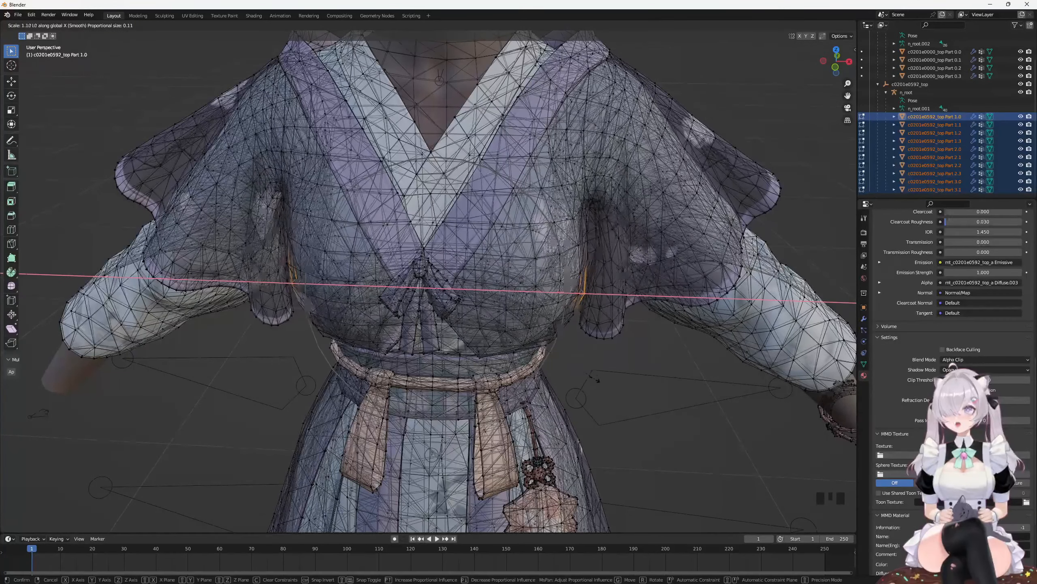
{"action": "right_click", "coordinate": [596, 380]}
Step: Scale the vertices at both outer sides of the chest along the X axis with a proportional size of 0.15, and deselect them
{"action": "key", "text": "s"}
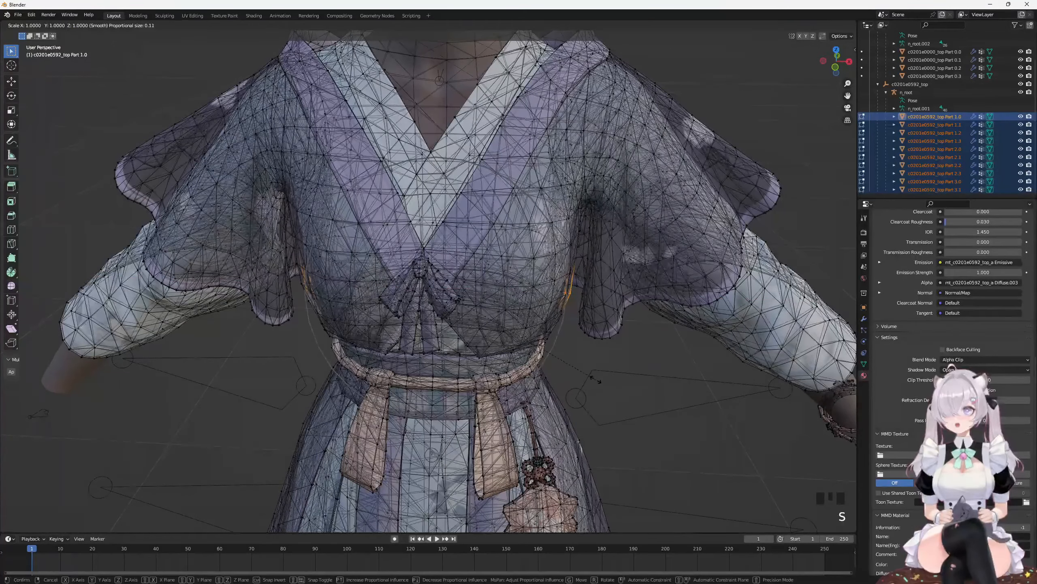
{"action": "scroll", "coordinate": [602, 380], "scroll_direction": "down", "scroll_amount": 3}
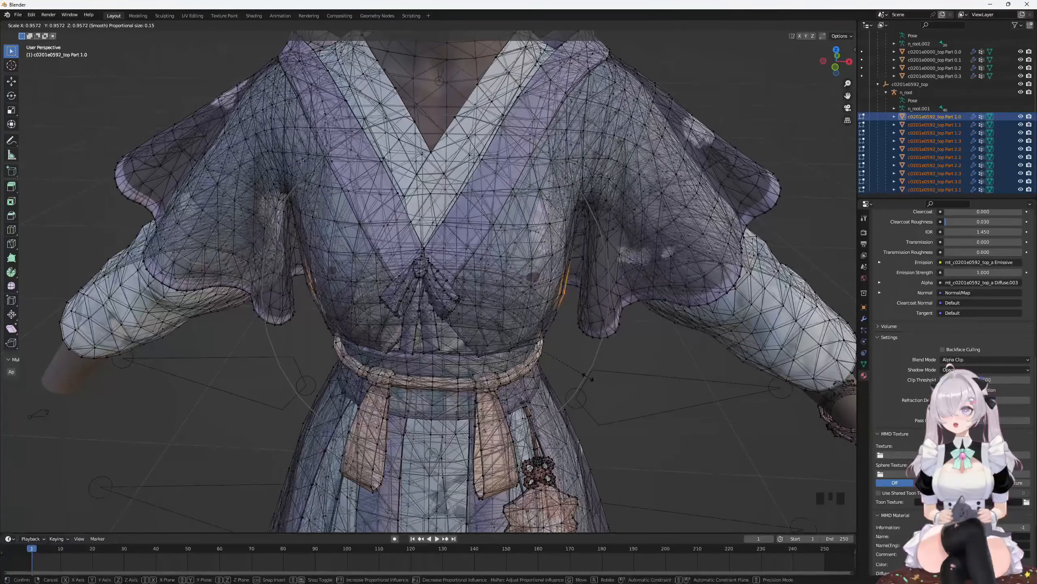
{"action": "left_click", "coordinate": [588, 377]}
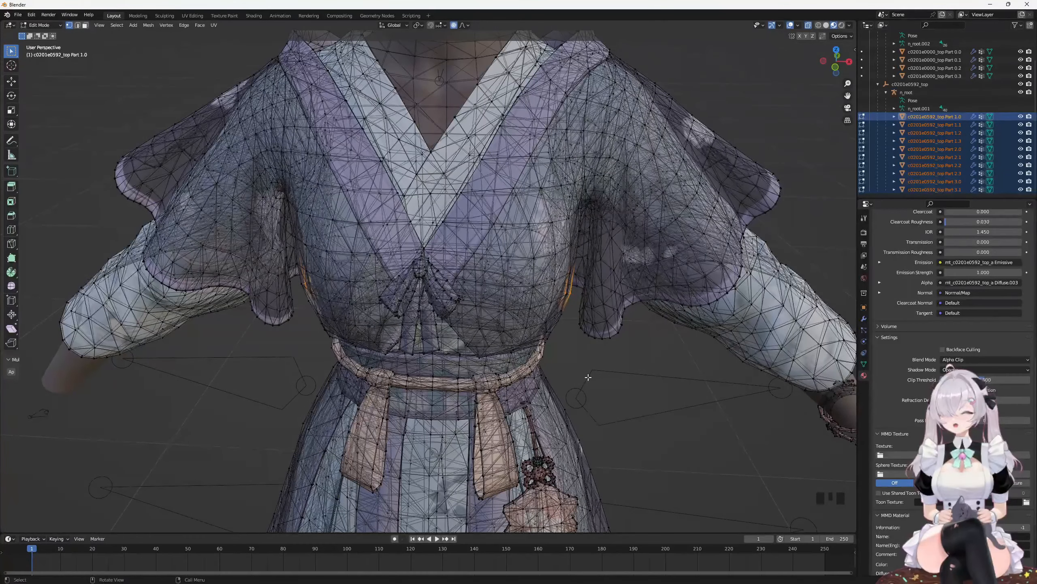
{"action": "key", "text": "s"}
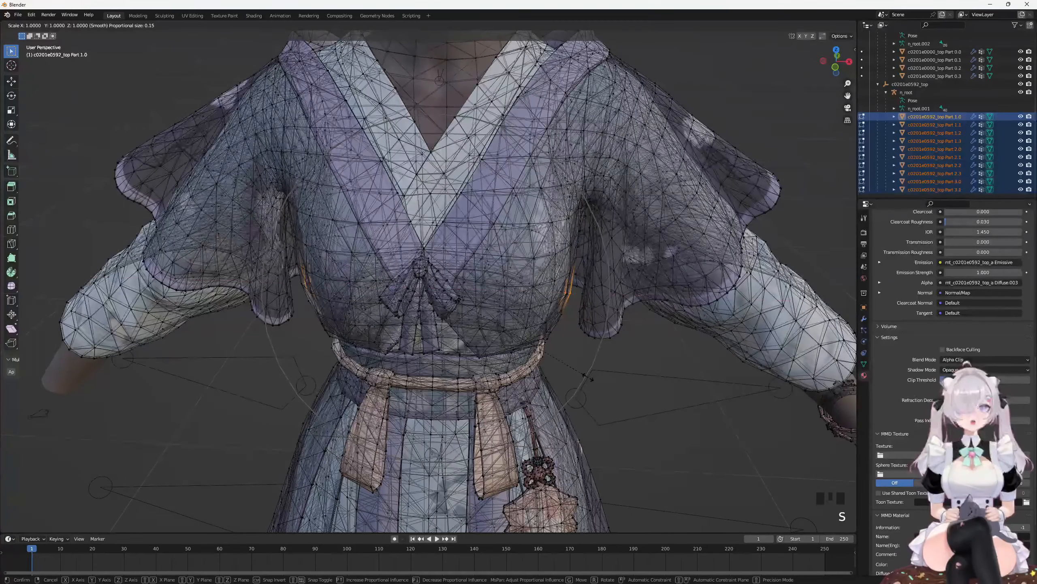
{"action": "key", "text": "x"}
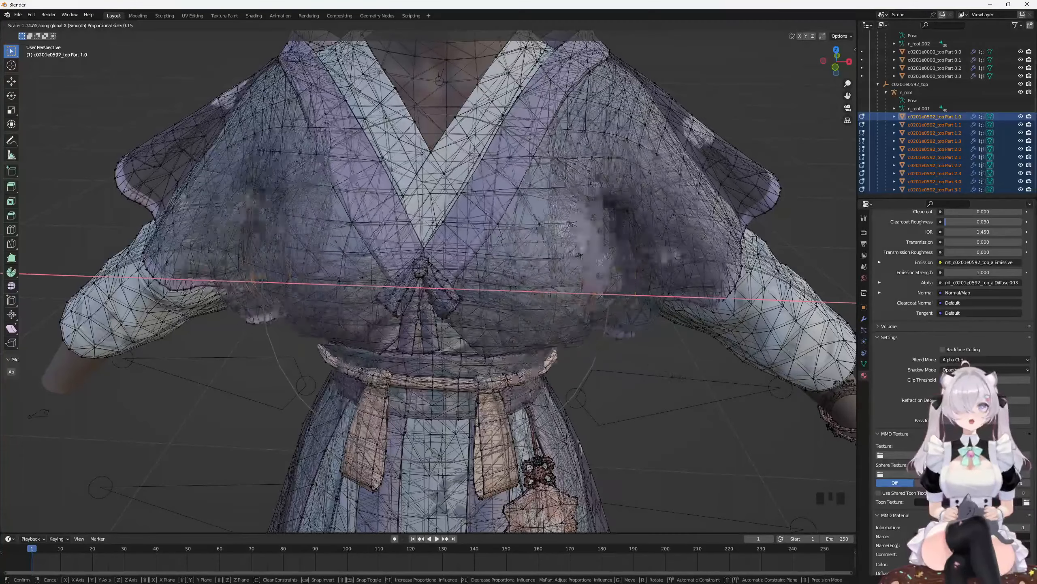
{"action": "right_click", "coordinate": [639, 380]}
{"action": "key", "text": "s"}
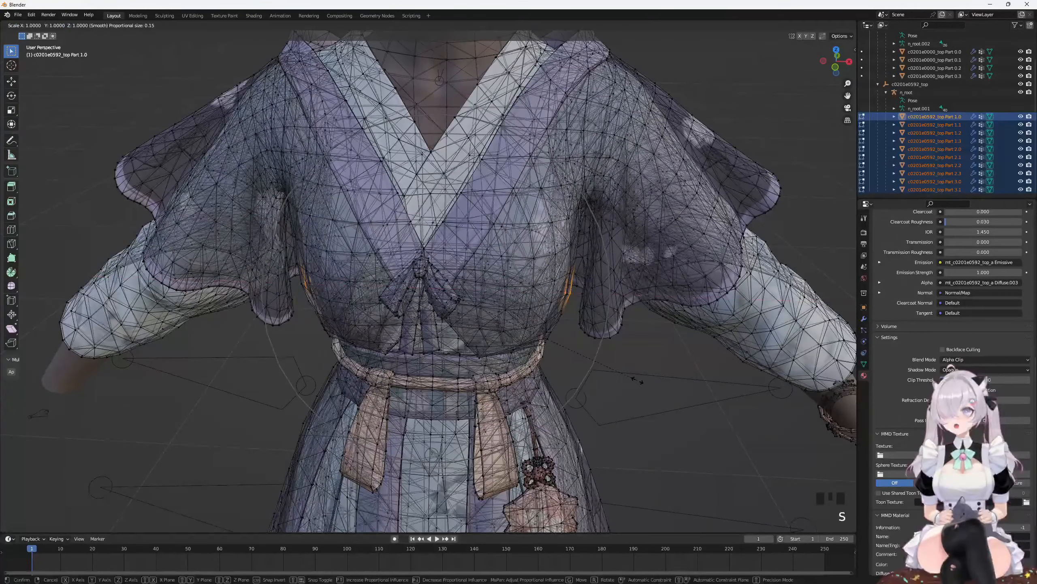
{"action": "key", "text": "x"}
{"action": "left_click", "coordinate": [654, 383]}
{"action": "middle_click_drag", "start_coordinate": [655, 383], "coordinate": [626, 347]}
{"action": "left_click", "coordinate": [613, 311]}
Step: Switch the outfit to Object Mode and examine its shaded shape from several angles
{"action": "middle_click_drag", "start_coordinate": [613, 310], "coordinate": [499, 299]}
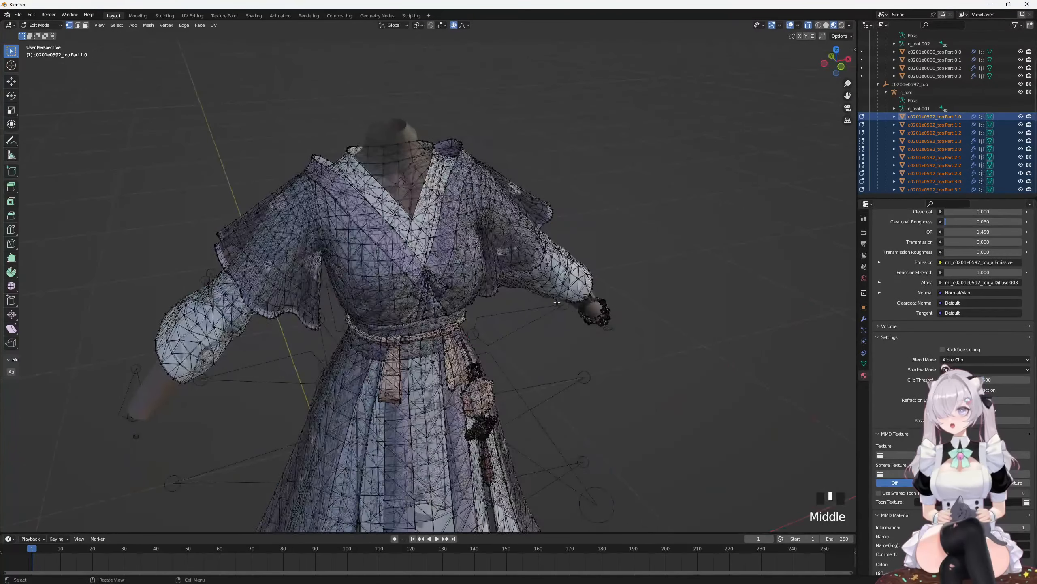
{"action": "key", "text": "Tab"}
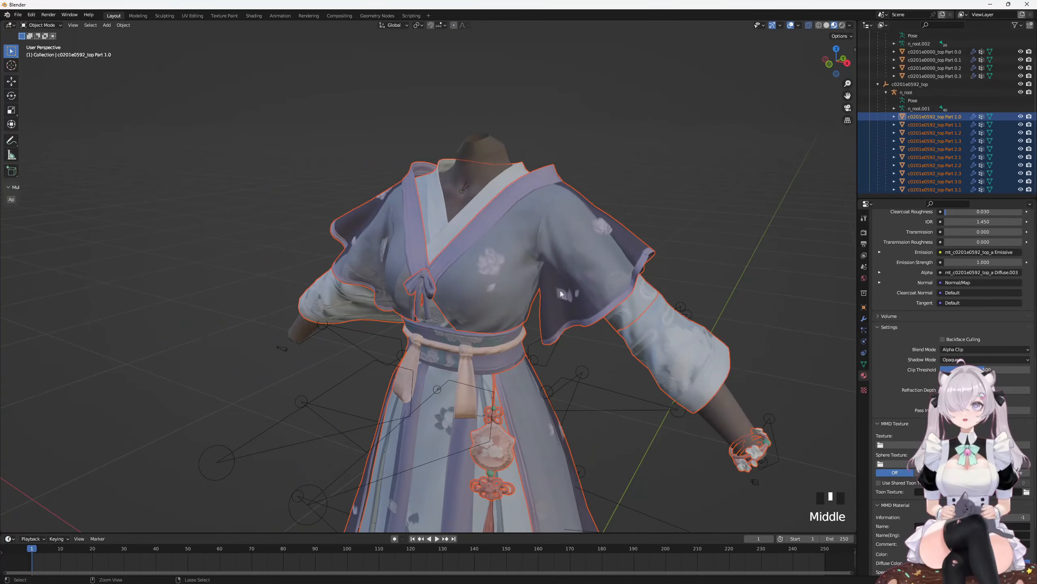
{"action": "scroll", "coordinate": [690, 243], "scroll_direction": "down", "scroll_amount": 3}
{"action": "middle_click_drag", "start_coordinate": [691, 243], "coordinate": [624, 155]}
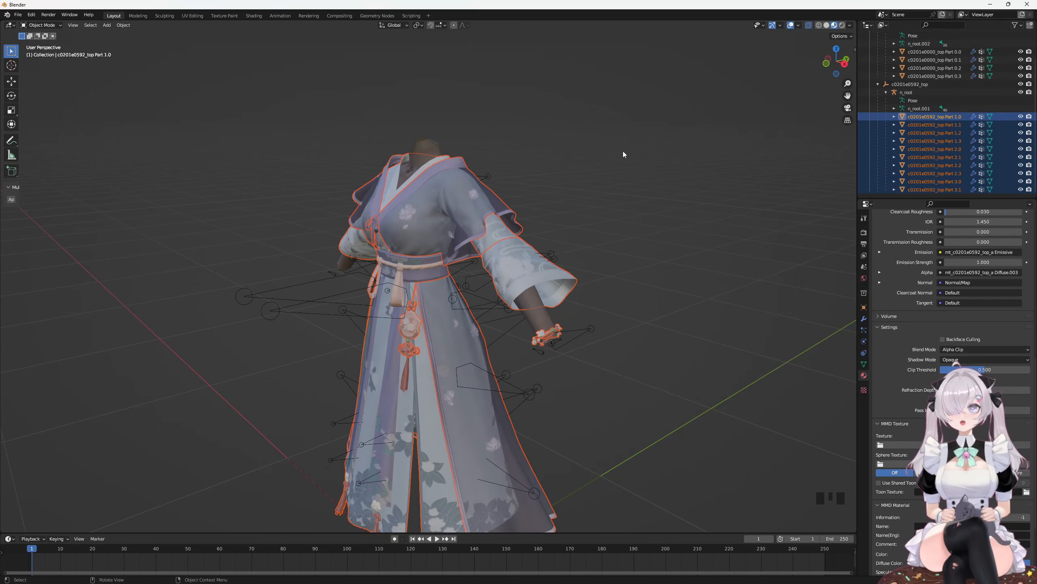
{"action": "middle_click_drag", "start_coordinate": [623, 151], "coordinate": [638, 176]}
Step: Reselect all c0201e0592_top parts from Part 1.0 to Part 3.1 and enter Edit Mode on them together
{"action": "left_click", "coordinate": [928, 118]}
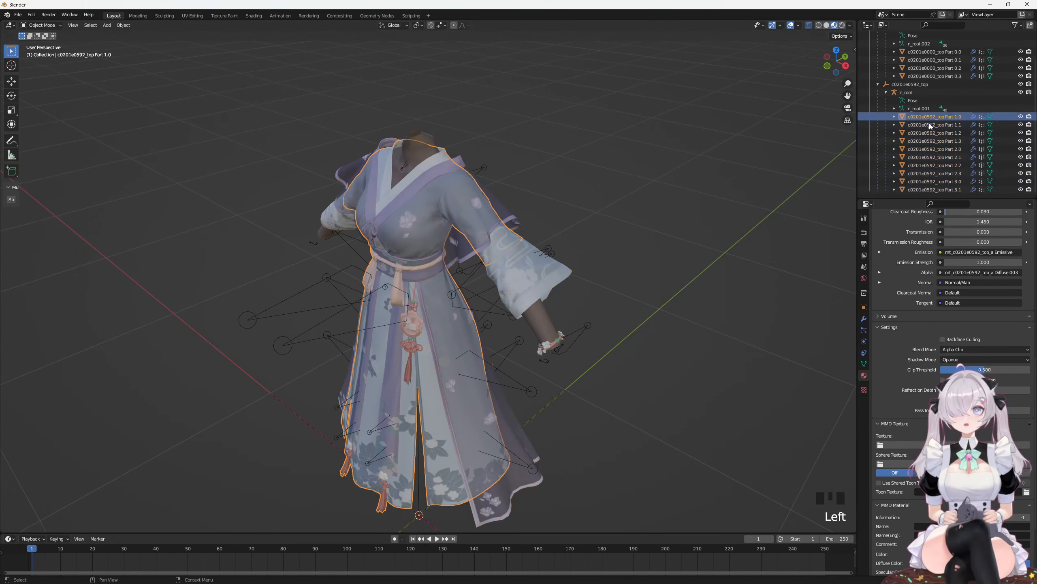
{"action": "left_click", "coordinate": [934, 188], "text": "shift"}
{"action": "middle_click_drag", "start_coordinate": [689, 177], "coordinate": [731, 180]}
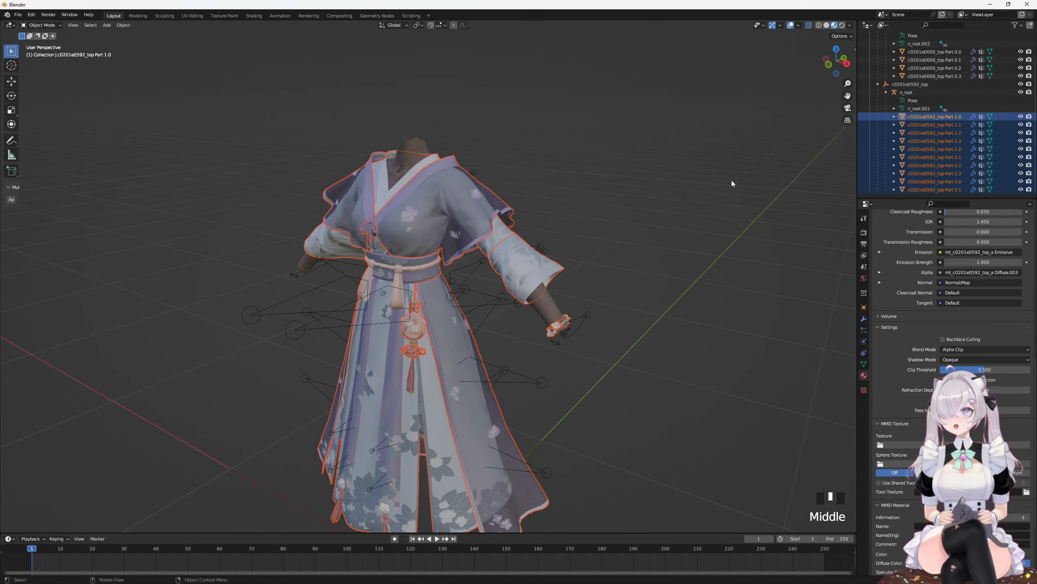
{"action": "key", "text": "Tab"}
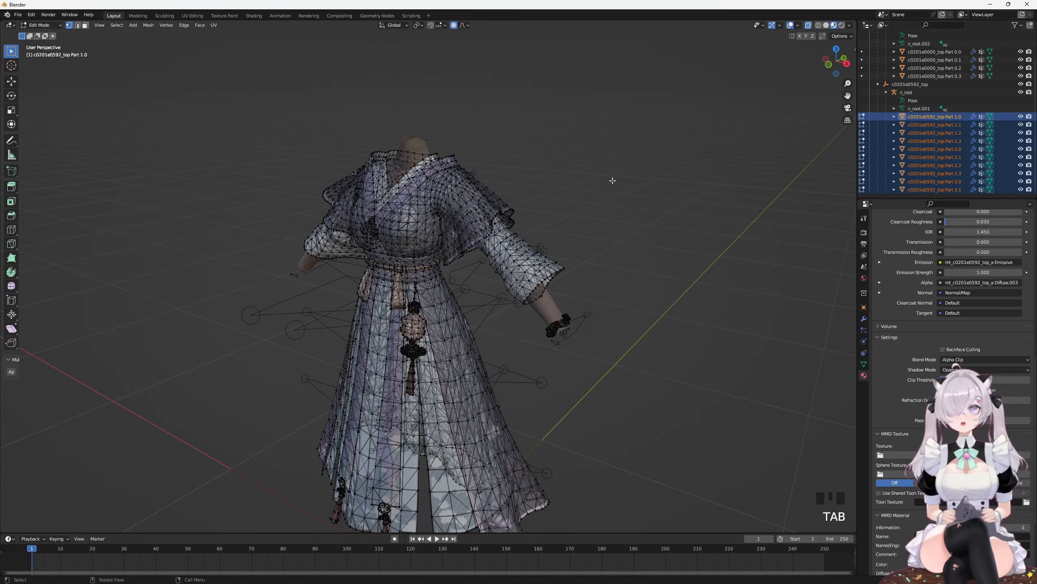
{"action": "scroll", "coordinate": [609, 180], "scroll_direction": "up", "scroll_amount": 2}
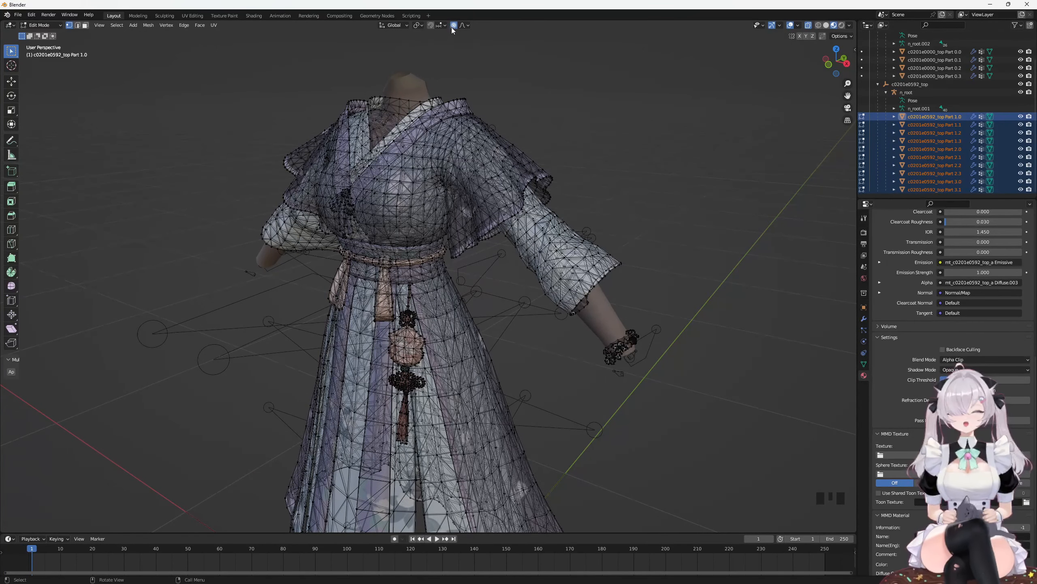
Step: Compare the outfit in wireframe and rendered viewport shading, and return to Material Preview
{"action": "left_click", "coordinate": [819, 26]}
{"action": "left_click", "coordinate": [834, 26]}
{"action": "left_click", "coordinate": [841, 27]}
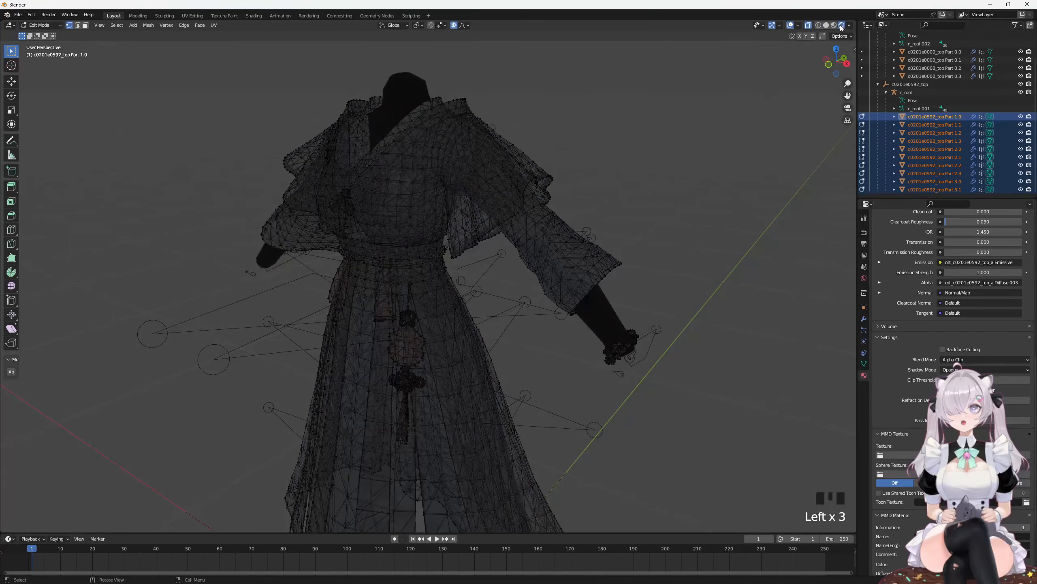
{"action": "left_click", "coordinate": [834, 27]}
{"action": "middle_click_drag", "start_coordinate": [667, 133], "coordinate": [695, 177], "text": "shift"}
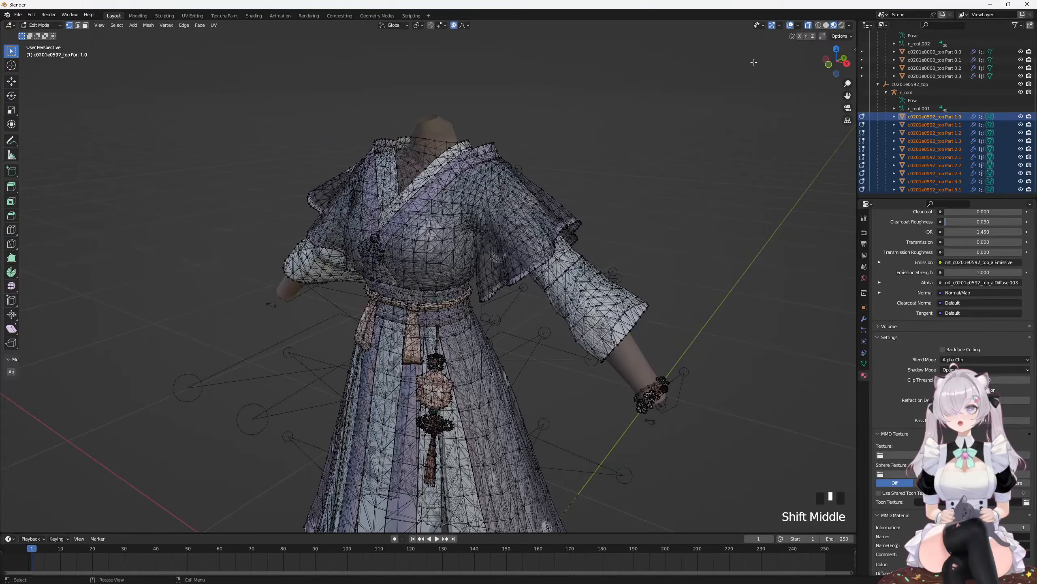
Step: Try selecting side chest vertices with X-Ray turned off, and turn X-Ray back on
{"action": "middle_click_drag", "start_coordinate": [810, 28], "coordinate": [415, 181]}
{"action": "key", "text": "KP_3"}
{"action": "scroll", "coordinate": [748, 54], "scroll_direction": "up", "scroll_amount": 2}
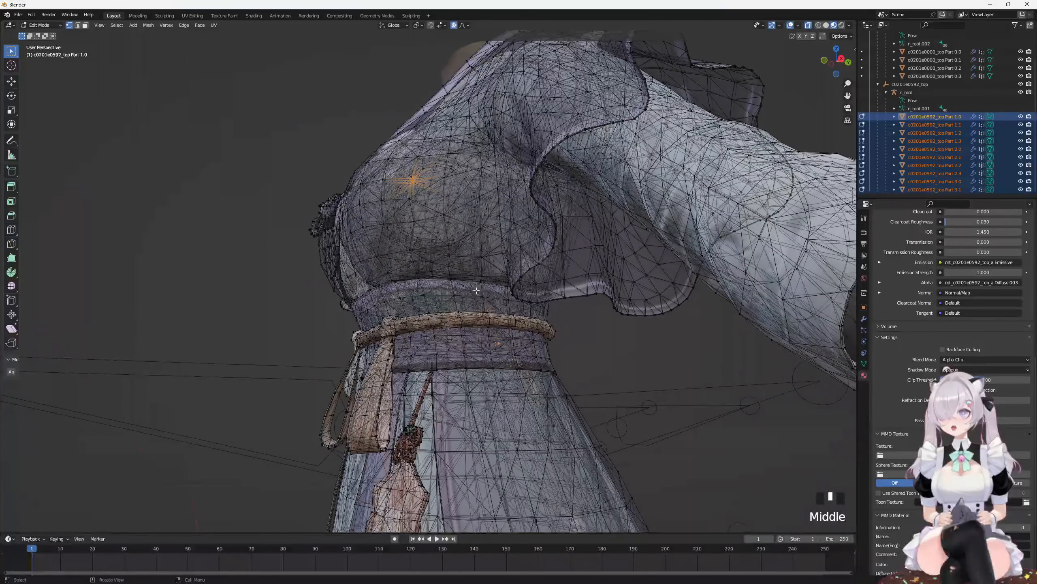
{"action": "left_click", "coordinate": [755, 152], "text": "ctrl"}
{"action": "left_click", "coordinate": [809, 25]}
{"action": "left_click", "coordinate": [280, 146]}
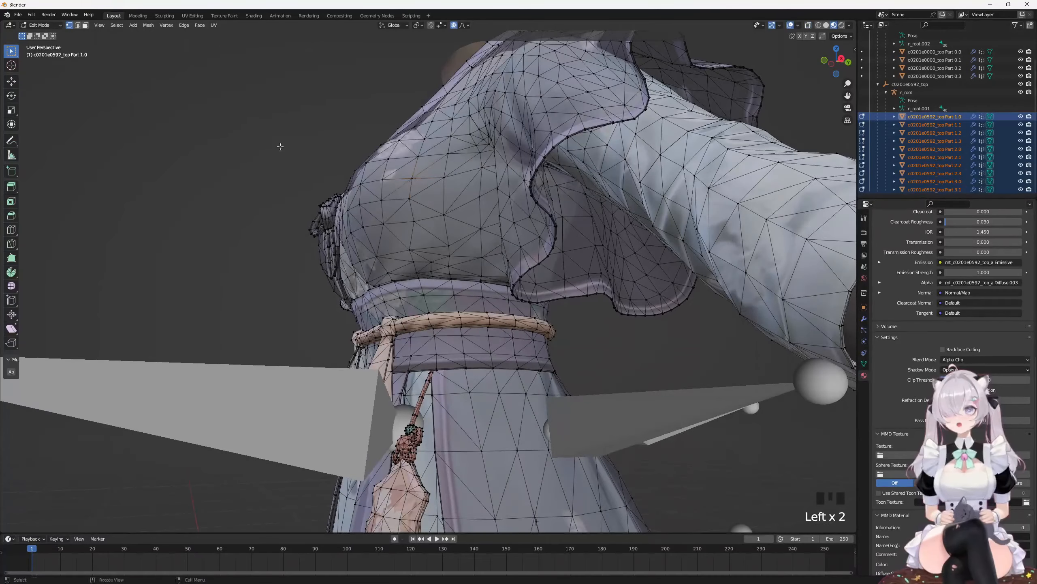
{"action": "left_click", "coordinate": [402, 178]}
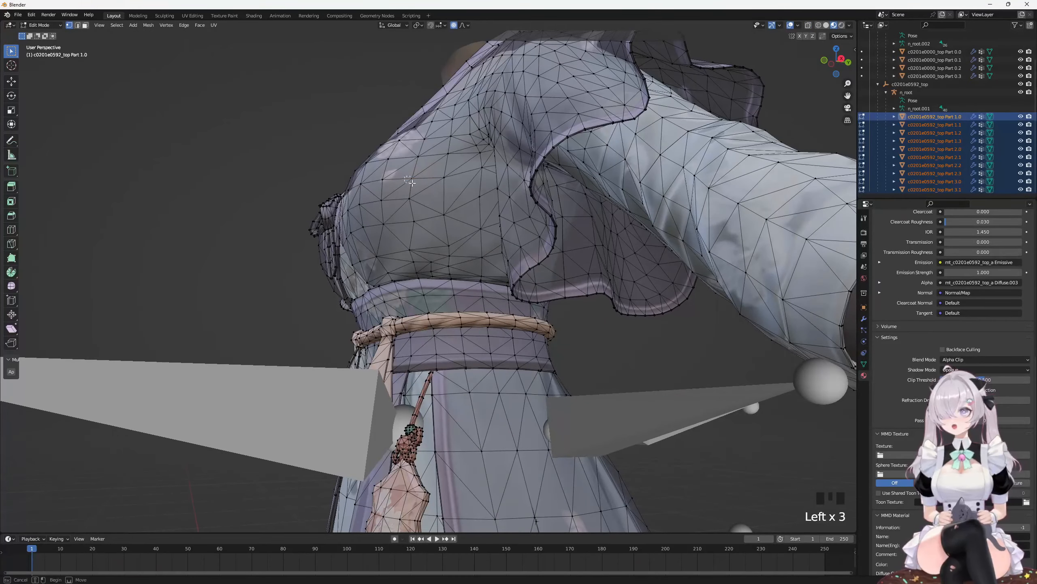
{"action": "left_click", "coordinate": [808, 26]}
Step: Select a small group of vertices on the chest side nearest the hanging tassel through all clothing layers
{"action": "middle_click_drag", "start_coordinate": [469, 197], "coordinate": [348, 303]}
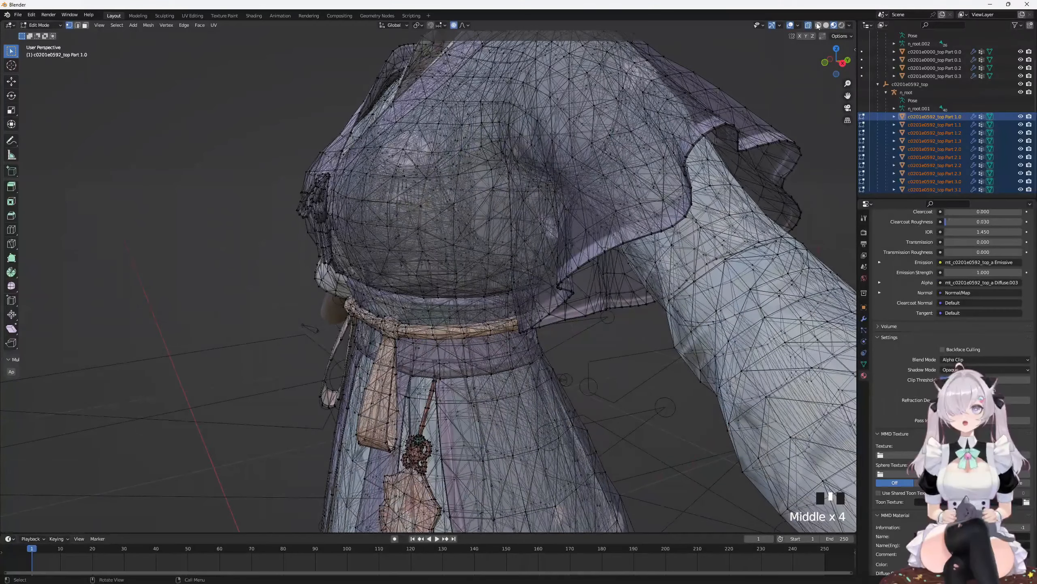
{"action": "middle_click_drag", "start_coordinate": [374, 251], "coordinate": [412, 242]}
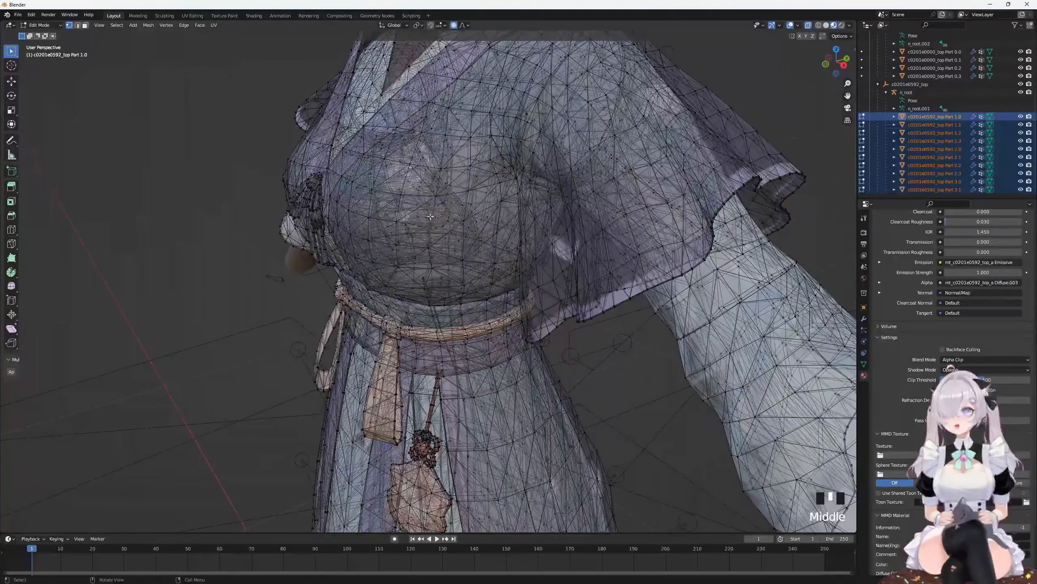
{"action": "left_click", "coordinate": [430, 222]}
{"action": "middle_click_drag", "start_coordinate": [560, 311], "coordinate": [522, 319]}
{"action": "scroll", "coordinate": [522, 319], "scroll_direction": "down", "scroll_amount": 3}
{"action": "middle_click_drag", "start_coordinate": [408, 245], "coordinate": [503, 286]}
{"action": "mouse_move", "coordinate": [347, 262]}
{"action": "middle_mouse_down"}
{"action": "mouse_move", "coordinate": [372, 237]}
{"action": "mouse_move", "coordinate": [427, 243]}
{"action": "mouse_move", "coordinate": [359, 258]}
{"action": "middle_mouse_up"}
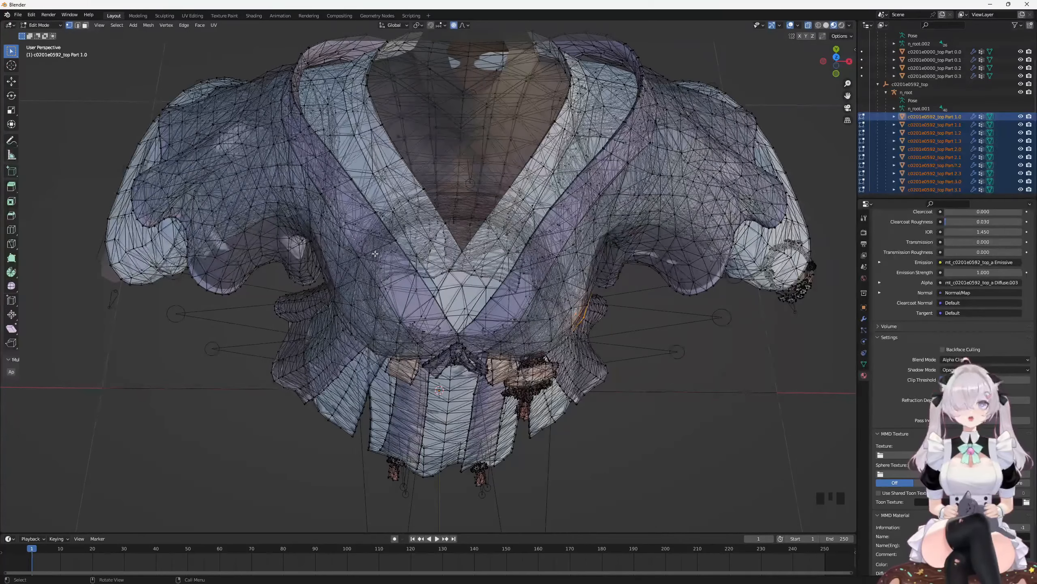
Step: Add the matching vertex group on the opposite side of the chest to the selection
{"action": "mouse_move", "coordinate": [375, 254]}
{"action": "middle_mouse_down"}
{"action": "mouse_move", "coordinate": [508, 225]}
{"action": "mouse_move", "coordinate": [383, 264]}
{"action": "middle_mouse_up"}
{"action": "left_click", "coordinate": [507, 224]}
{"action": "left_click_drag", "start_coordinate": [383, 264], "coordinate": [413, 287], "text": "shift"}
{"action": "middle_click_drag", "start_coordinate": [413, 286], "coordinate": [375, 259]}
{"action": "left_click_drag", "start_coordinate": [375, 259], "coordinate": [433, 321], "text": "ctrl"}
{"action": "left_click_drag", "start_coordinate": [435, 262], "coordinate": [420, 242], "text": "ctrl"}
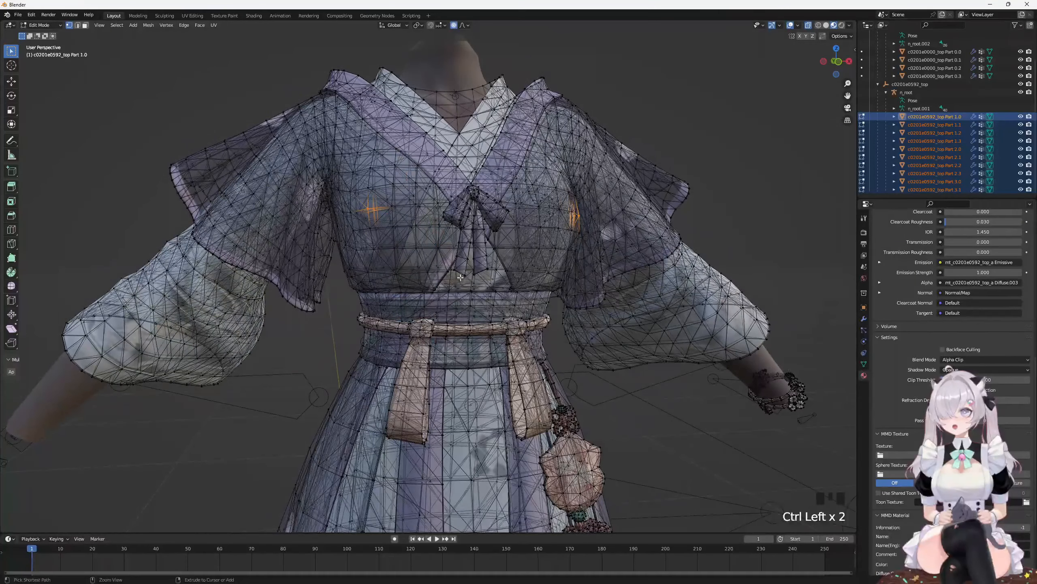
{"action": "scroll", "coordinate": [421, 242], "scroll_direction": "down", "scroll_amount": 3}
{"action": "middle_click_drag", "start_coordinate": [420, 242], "coordinate": [505, 275]}
{"action": "scroll", "coordinate": [506, 274], "scroll_direction": "down", "scroll_amount": 1}
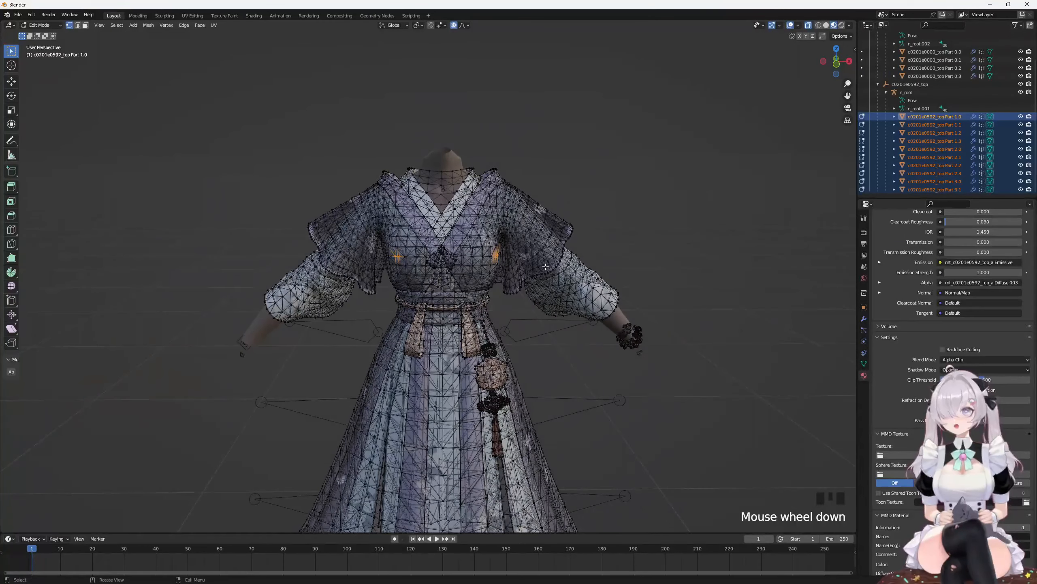
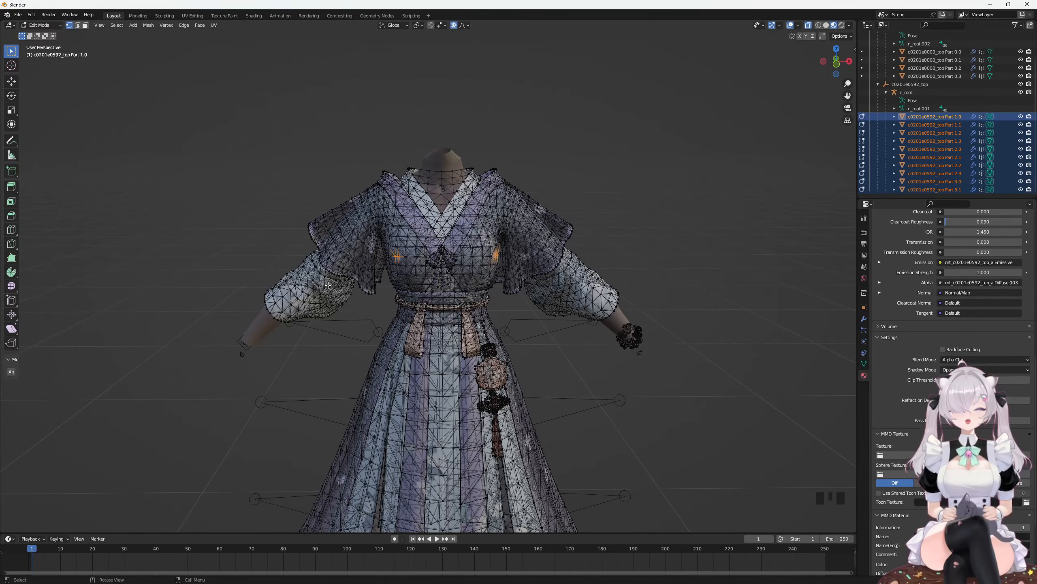
Step: Move both chest vertex groups freely forward with a proportional size of about 0.15 m and scale them evenly
{"action": "middle_click_drag", "start_coordinate": [328, 285], "coordinate": [395, 254]}
{"action": "middle_click_drag", "start_coordinate": [513, 265], "coordinate": [490, 266]}
{"action": "middle_click_drag", "start_coordinate": [416, 268], "coordinate": [355, 274]}
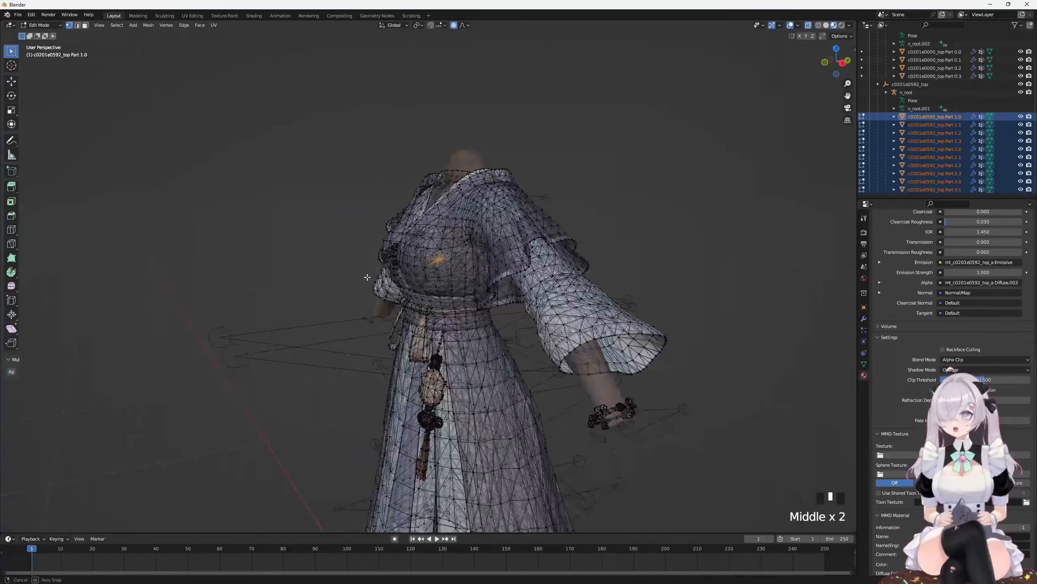
{"action": "key", "text": "g"}
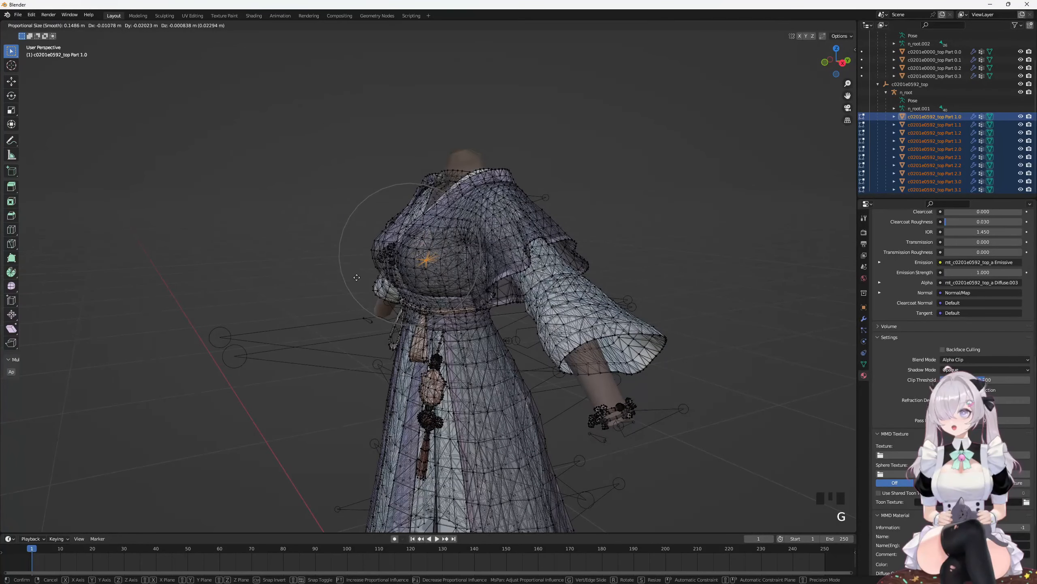
{"action": "left_click", "coordinate": [357, 279]}
{"action": "middle_click_drag", "start_coordinate": [482, 321], "coordinate": [524, 333]}
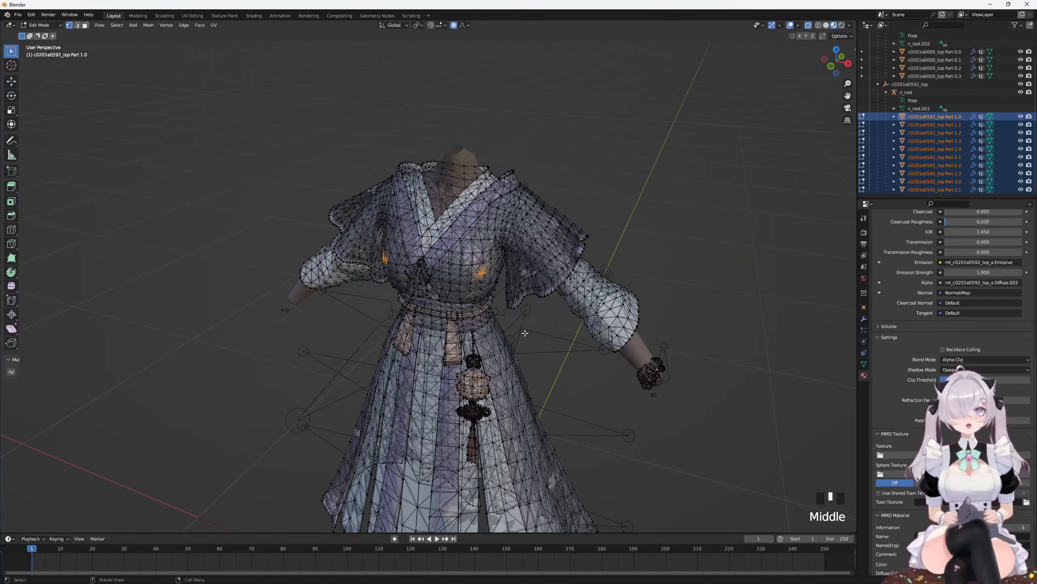
{"action": "key", "text": "s"}
{"action": "left_click", "coordinate": [518, 330]}
Step: Examine the reshaped chest in right orthographic view and from several angles, deselecting the vertices
{"action": "key", "text": "KP_3"}
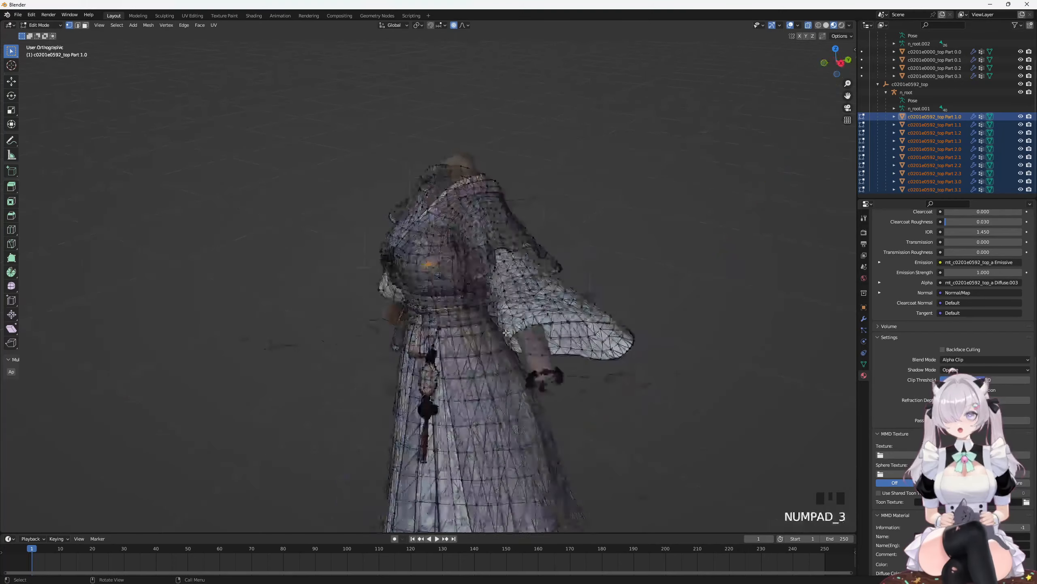
{"action": "scroll", "coordinate": [503, 332], "scroll_direction": "up", "scroll_amount": 4}
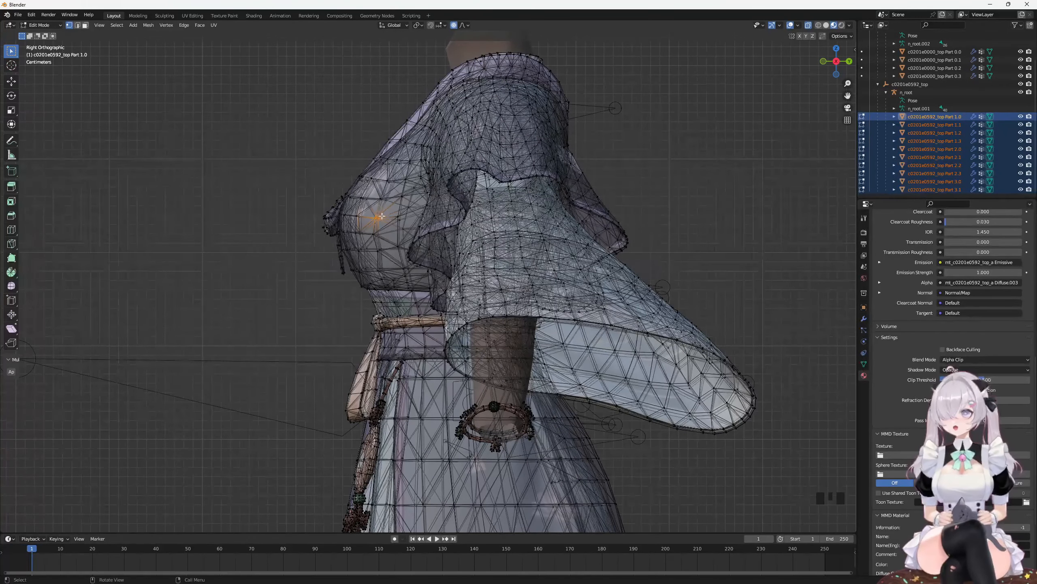
{"action": "middle_click_drag", "start_coordinate": [363, 213], "coordinate": [464, 241]}
{"action": "scroll", "coordinate": [463, 241], "scroll_direction": "down", "scroll_amount": 3}
{"action": "left_click", "coordinate": [695, 132]}
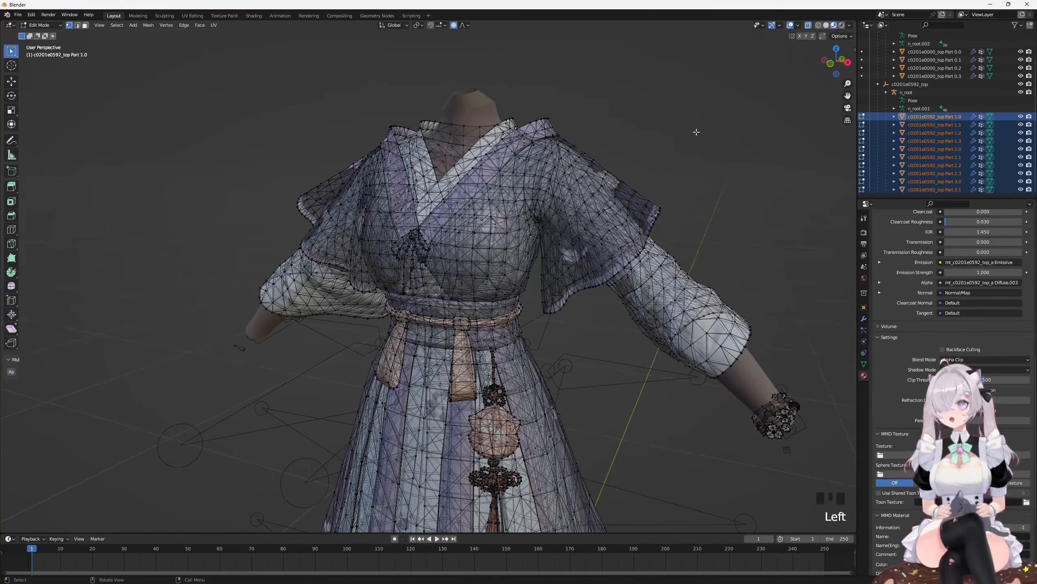
{"action": "middle_click_drag", "start_coordinate": [686, 126], "coordinate": [511, 94]}
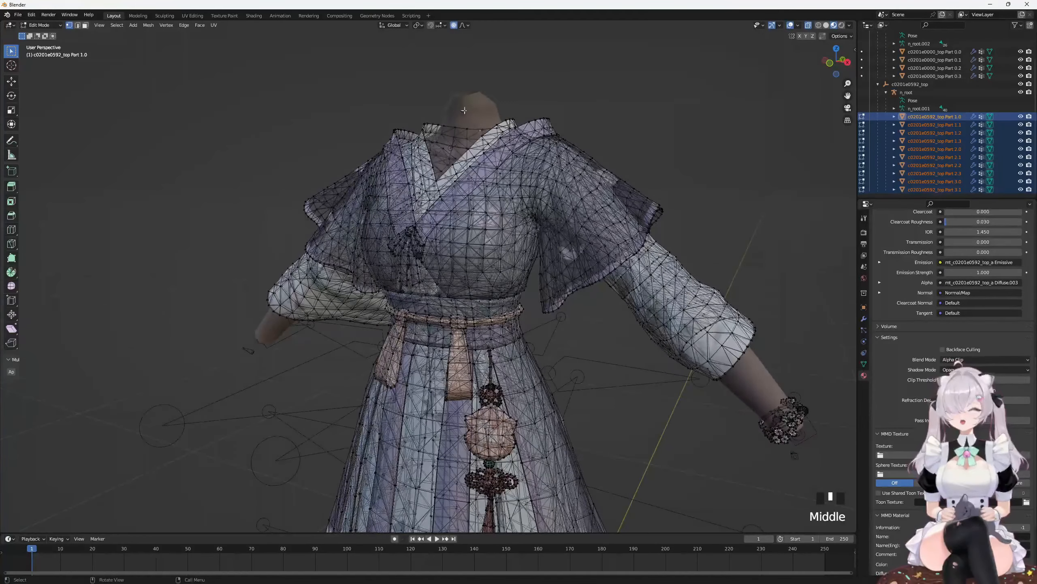
{"action": "left_click", "coordinate": [688, 174]}
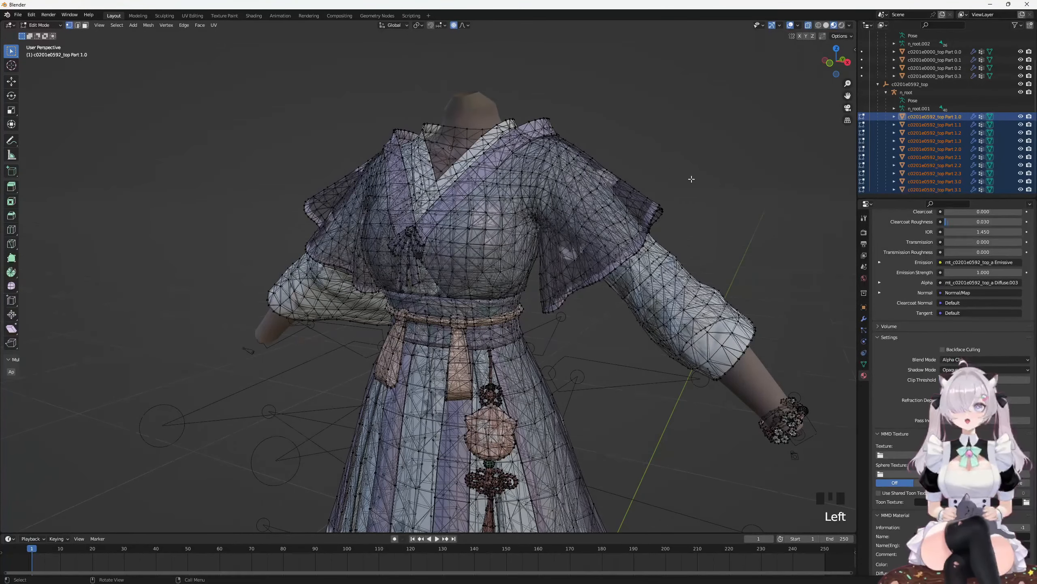
{"action": "middle_click_drag", "start_coordinate": [688, 174], "coordinate": [727, 184]}
{"action": "middle_click_drag", "start_coordinate": [494, 249], "coordinate": [446, 253]}
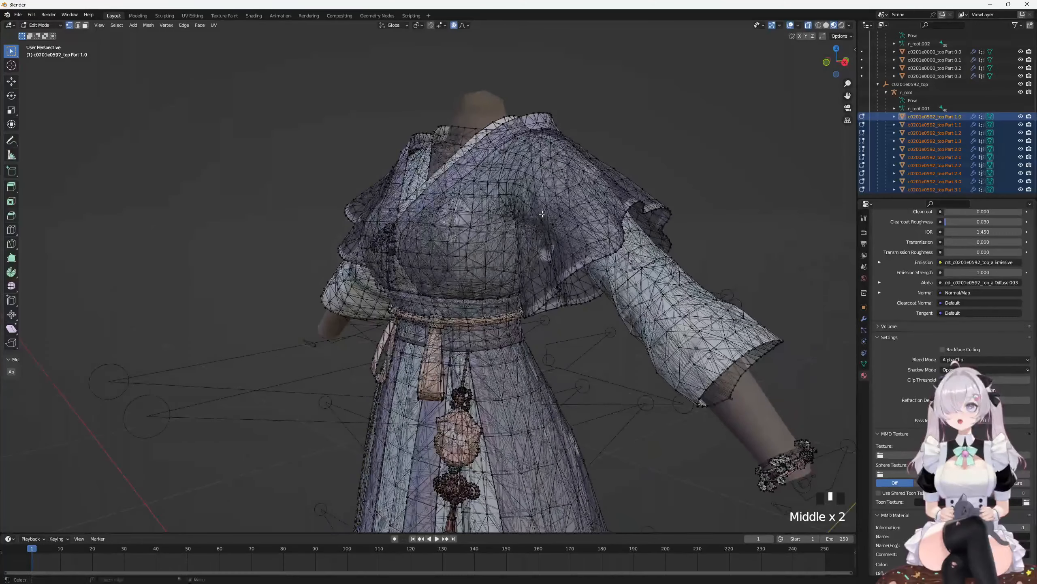
{"action": "scroll", "coordinate": [446, 252], "scroll_direction": "down", "scroll_amount": 2}
Step: Leave Edit Mode and select only the body mesh c0201e0000_top Part 0.0
{"action": "left_click", "coordinate": [935, 50]}
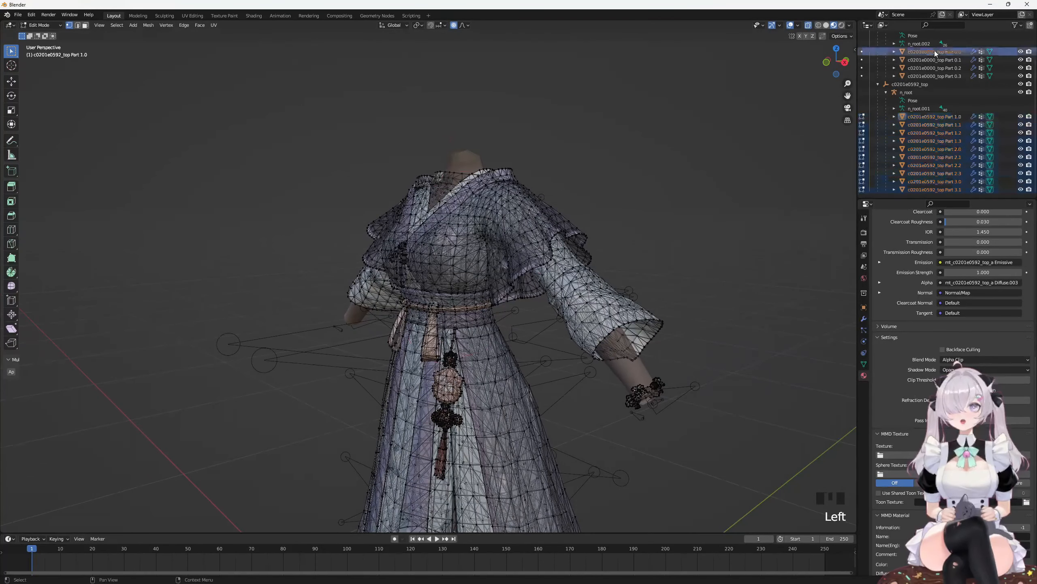
{"action": "key", "text": "Tab"}
{"action": "left_click", "coordinate": [949, 52]}
{"action": "middle_click_drag", "start_coordinate": [821, 186], "coordinate": [64, 210]}
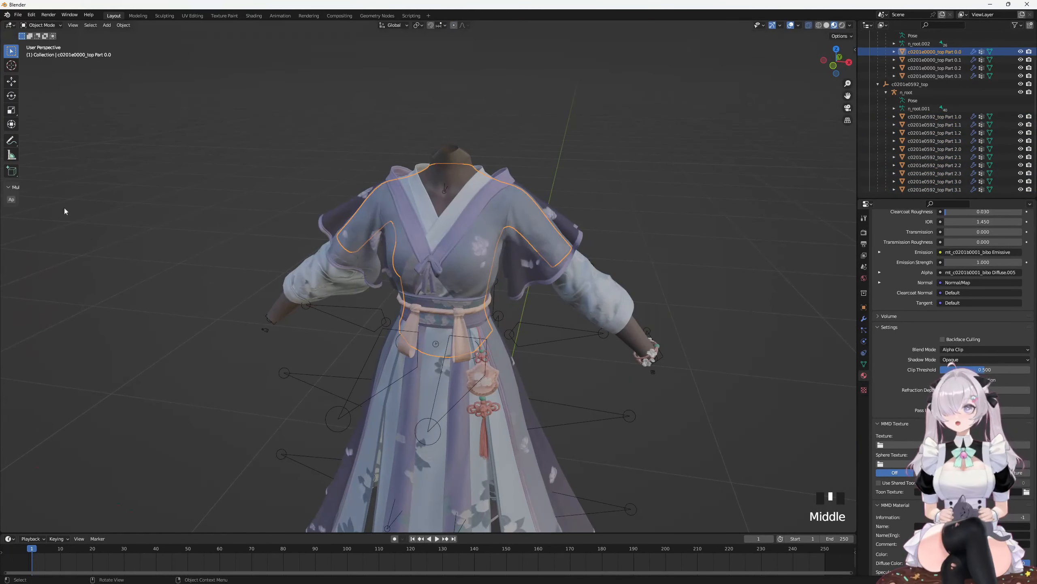
Step: Enter Edit Mode on the body mesh and box-select its torso vertices beneath the chest in right orthographic view
{"action": "middle_click_drag", "start_coordinate": [468, 233], "coordinate": [436, 206]}
{"action": "key", "text": "Tab"}
{"action": "scroll", "coordinate": [436, 206], "scroll_direction": "up", "scroll_amount": 4}
{"action": "key", "text": "KP_3"}
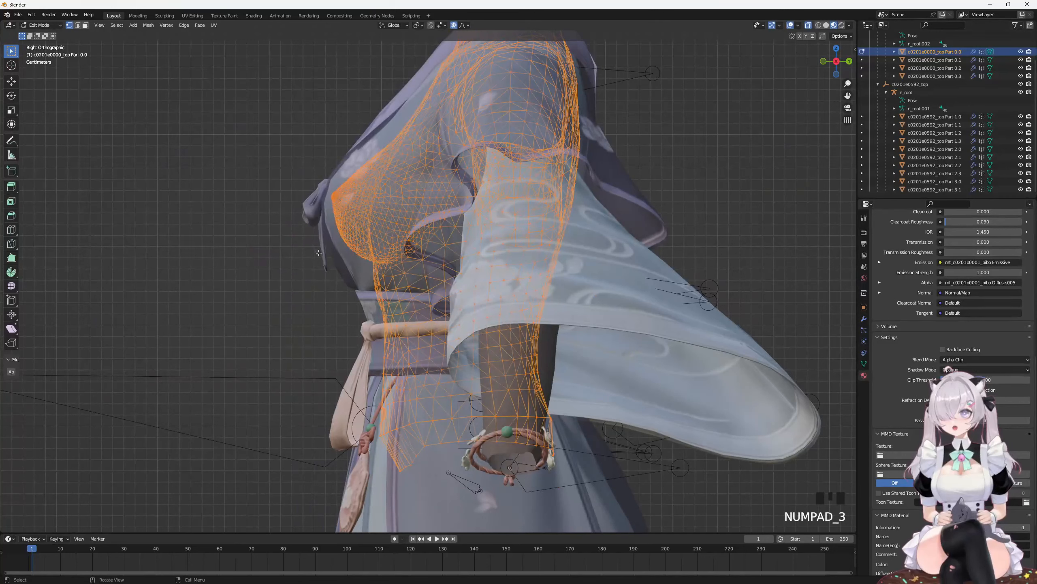
{"action": "left_click_drag", "start_coordinate": [316, 247], "coordinate": [542, 338]}
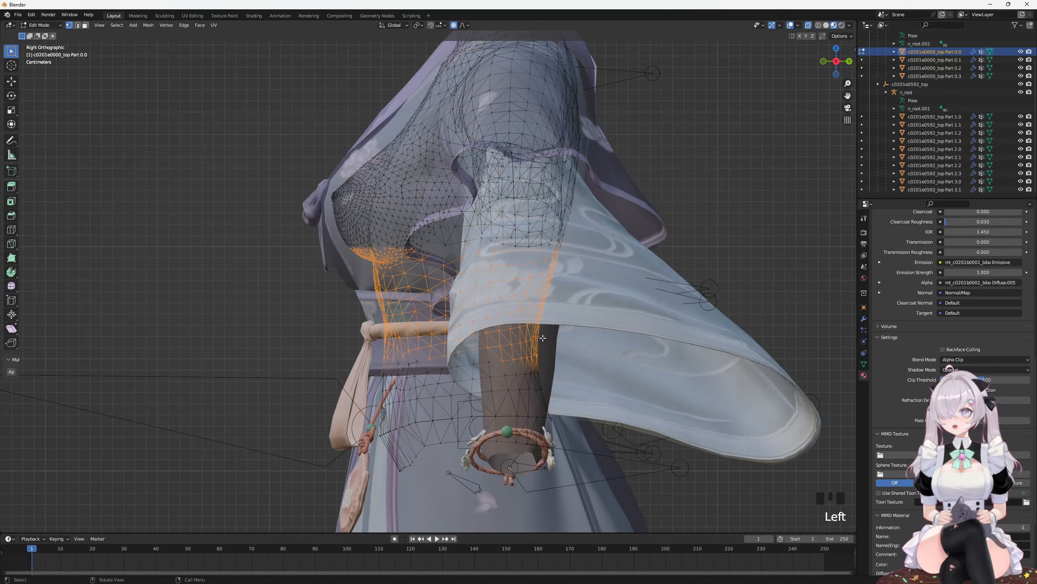
{"action": "left_click_drag", "start_coordinate": [302, 326], "coordinate": [412, 367], "text": "shift"}
{"action": "left_click_drag", "start_coordinate": [421, 373], "coordinate": [420, 373], "text": "shift"}
{"action": "left_click", "coordinate": [371, 363], "text": "shift"}
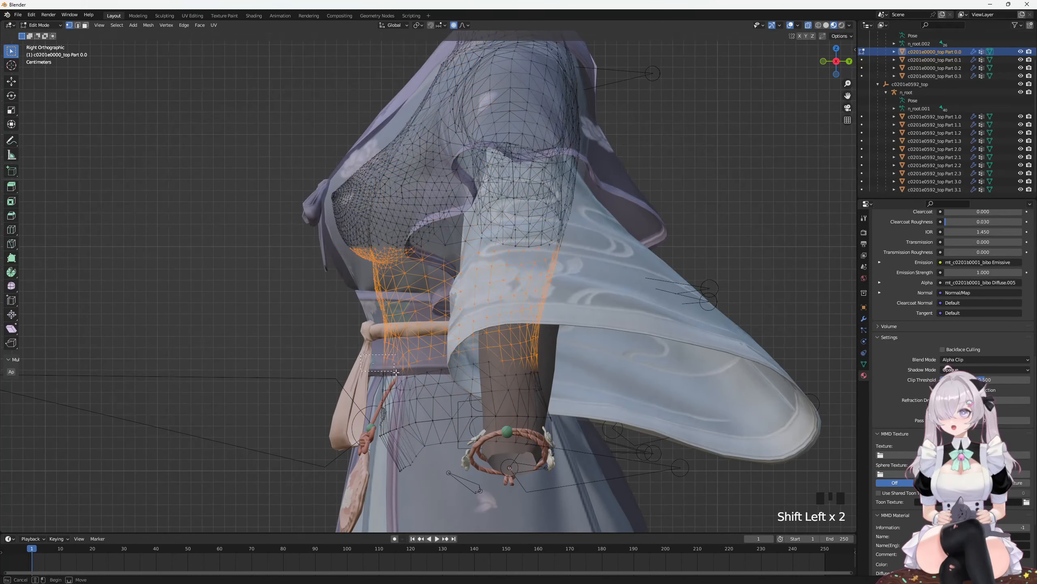
{"action": "left_click_drag", "start_coordinate": [313, 199], "coordinate": [404, 280]}
{"action": "key", "text": "x"}
{"action": "middle_click_drag", "start_coordinate": [376, 319], "coordinate": [318, 359]}
{"action": "key", "text": "Escape"}
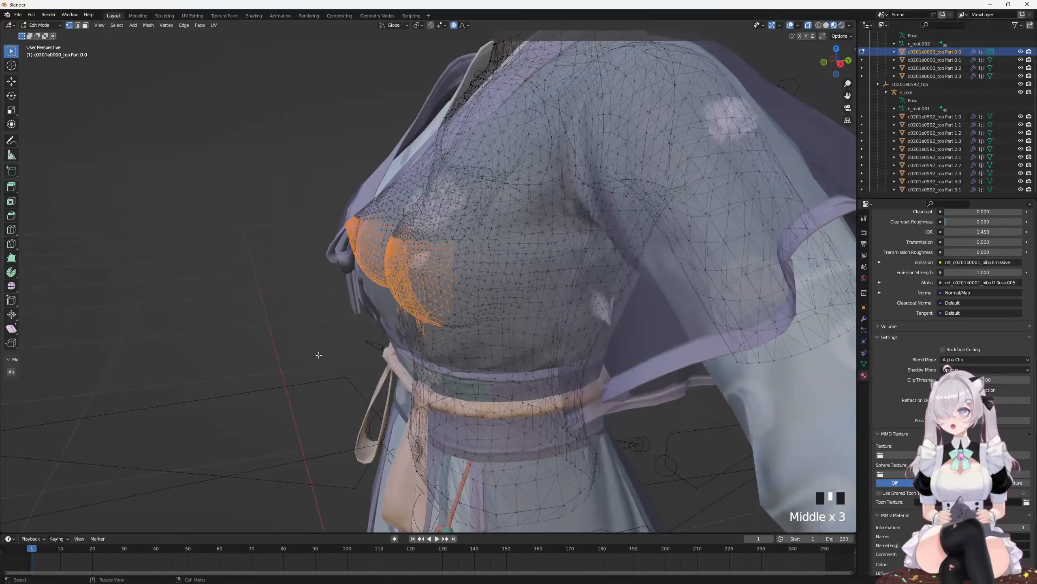
Step: Select the torso band beneath the chest of the body mesh, exclude the arm vertices, and delete the selected vertices
{"action": "key", "text": "KP_Decimal"}
{"action": "key", "text": "Tab"}
{"action": "key", "text": "Tab"}
{"action": "scroll", "coordinate": [319, 354], "scroll_direction": "down", "scroll_amount": 4}
{"action": "middle_click_drag", "start_coordinate": [449, 292], "coordinate": [365, 304]}
{"action": "left_click_drag", "start_coordinate": [304, 316], "coordinate": [725, 394]}
{"action": "left_click_drag", "start_coordinate": [625, 296], "coordinate": [718, 421], "text": "ctrl"}
{"action": "middle_click_drag", "start_coordinate": [717, 419], "coordinate": [691, 395]}
{"action": "key", "text": "x"}
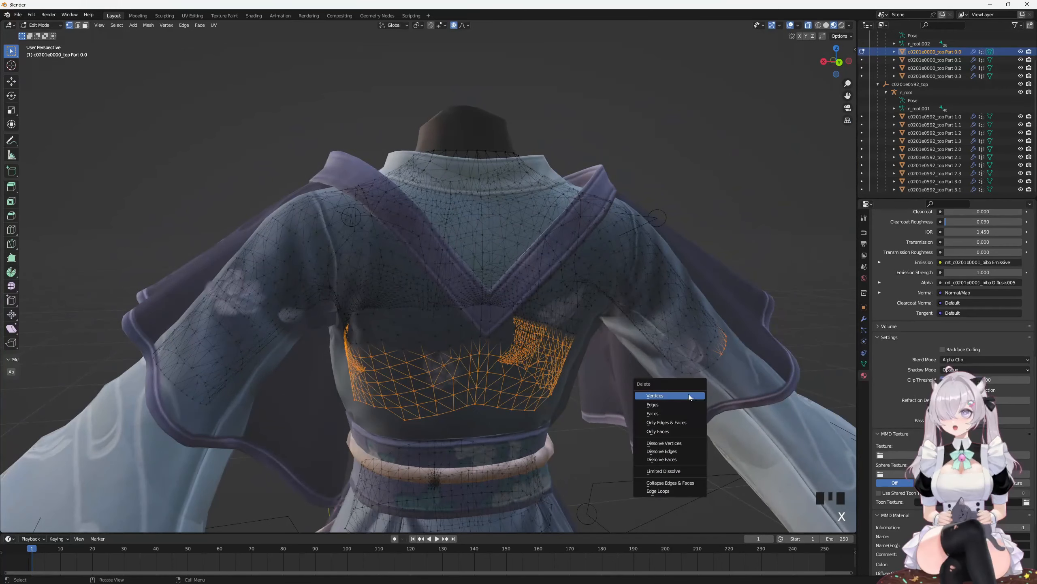
{"action": "left_click", "coordinate": [689, 394]}
Step: Examine the trimmed body mesh from the side, back, above and front, in and out of Edit Mode
{"action": "key", "text": "KP_3"}
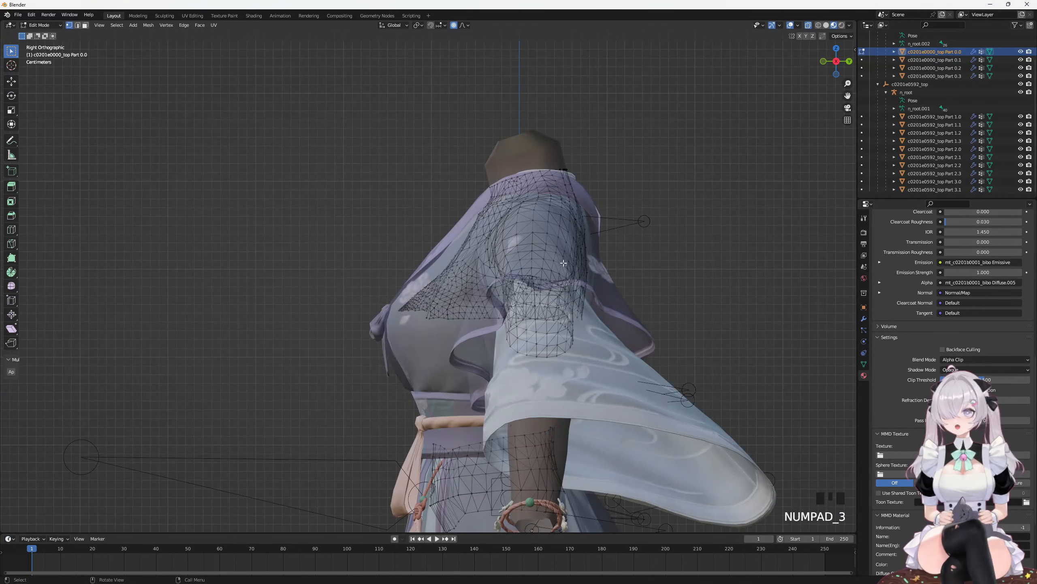
{"action": "left_click", "coordinate": [649, 365]}
{"action": "middle_click_drag", "start_coordinate": [670, 391], "coordinate": [588, 392]}
{"action": "key", "text": "ctrl+KP_1"}
{"action": "left_click_drag", "start_coordinate": [176, 392], "coordinate": [319, 241], "text": "ctrl"}
{"action": "left_click_drag", "start_coordinate": [694, 392], "coordinate": [547, 240], "text": "ctrl"}
{"action": "right_click", "coordinate": [547, 239]}
{"action": "middle_click_drag", "start_coordinate": [557, 244], "coordinate": [528, 259]}
{"action": "key", "text": "Tab"}
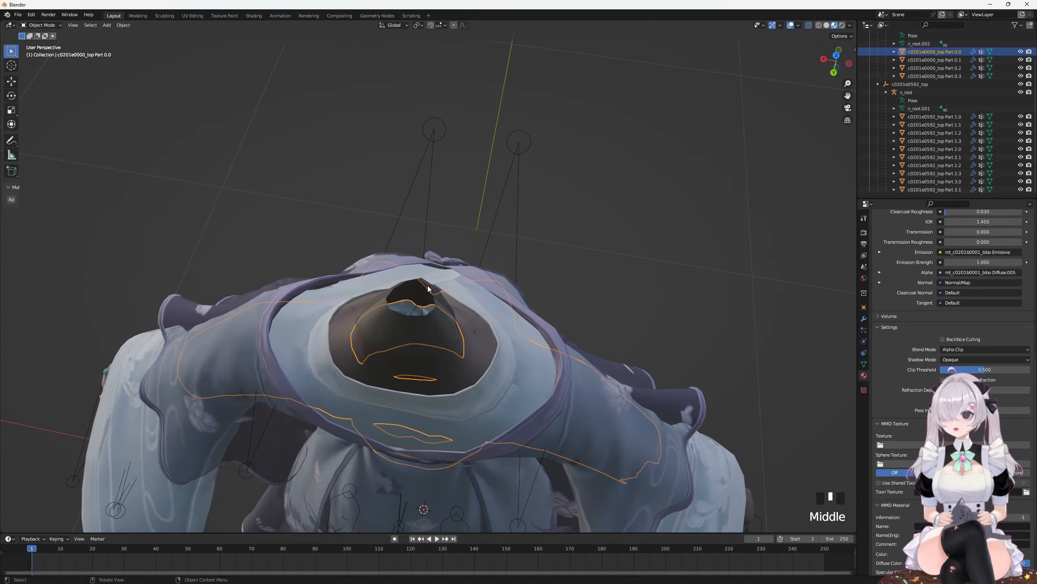
{"action": "mouse_move", "coordinate": [428, 286]}
{"action": "middle_mouse_down"}
{"action": "mouse_move", "coordinate": [454, 292]}
{"action": "mouse_move", "coordinate": [399, 284]}
{"action": "mouse_move", "coordinate": [417, 282]}
{"action": "mouse_move", "coordinate": [434, 299]}
{"action": "mouse_move", "coordinate": [384, 255]}
{"action": "mouse_move", "coordinate": [291, 242]}
{"action": "mouse_move", "coordinate": [416, 284]}
{"action": "middle_mouse_up"}
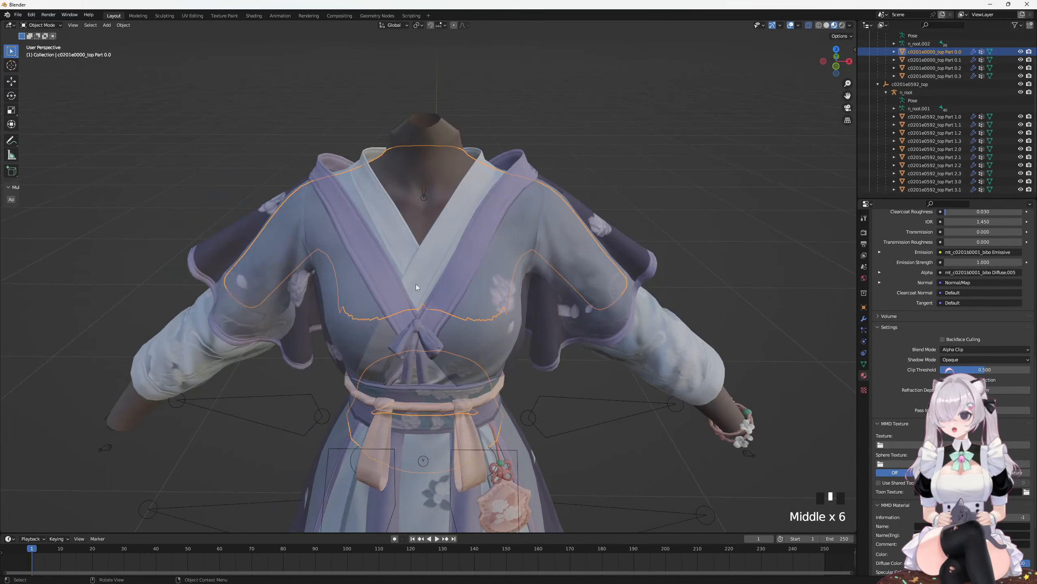
Step: Return to Edit Mode and delete the leftover lower chest vertices on both sides of the body mesh
{"action": "key", "text": "ctrl+z"}
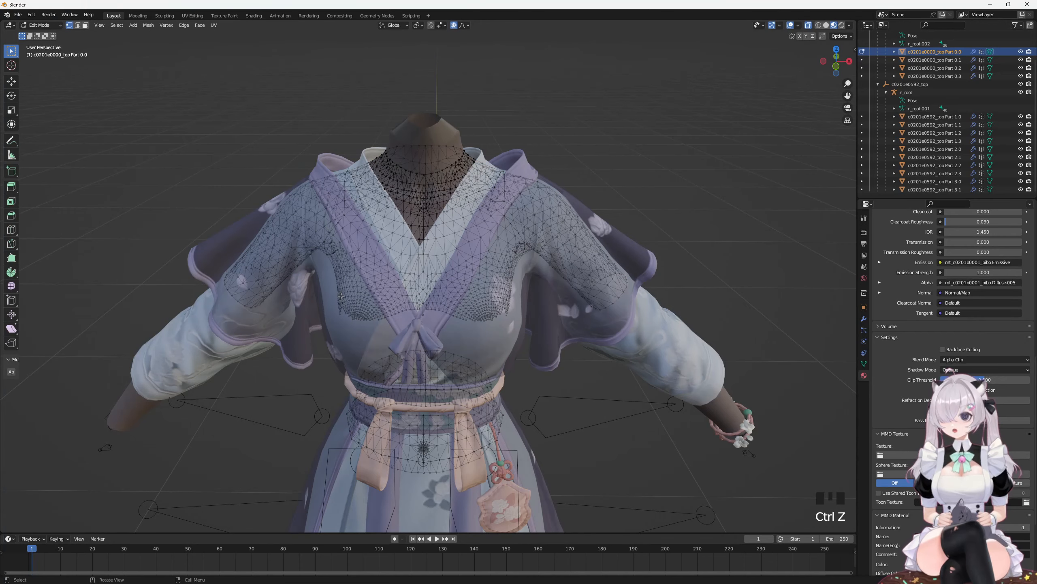
{"action": "key", "text": "KP_1"}
{"action": "left_click_drag", "start_coordinate": [320, 298], "coordinate": [346, 334]}
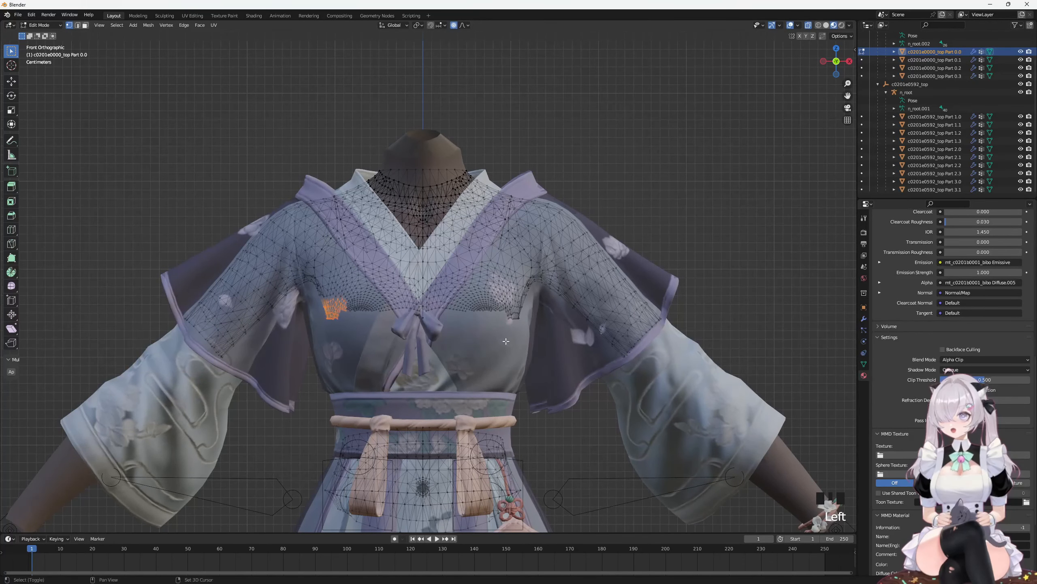
{"action": "key", "text": "x"}
{"action": "left_click", "coordinate": [504, 295]}
{"action": "middle_click_drag", "start_coordinate": [505, 295], "coordinate": [368, 310]}
{"action": "left_click_drag", "start_coordinate": [458, 239], "coordinate": [492, 265]}
{"action": "key", "text": "x"}
{"action": "left_click", "coordinate": [370, 308]}
Step: Leave Edit Mode, deselect the body mesh, and check the outfit from above and from the front
{"action": "middle_click_drag", "start_coordinate": [371, 308], "coordinate": [413, 303]}
{"action": "middle_click_drag", "start_coordinate": [453, 261], "coordinate": [469, 283]}
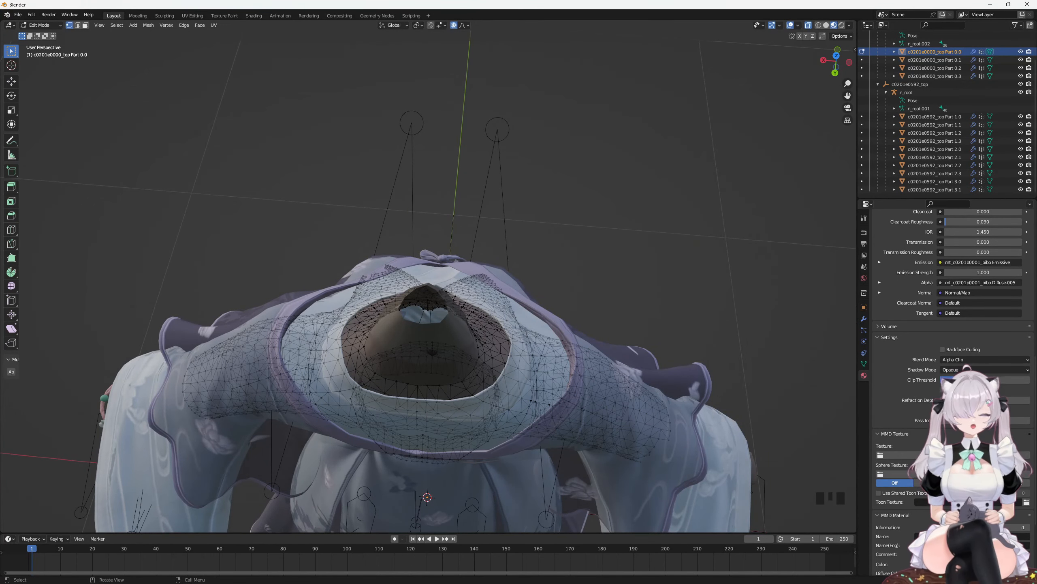
{"action": "middle_click_drag", "start_coordinate": [494, 277], "coordinate": [413, 262]}
{"action": "key", "text": "Tab"}
{"action": "left_click", "coordinate": [557, 133]}
{"action": "middle_click_drag", "start_coordinate": [557, 132], "coordinate": [29, 40]}
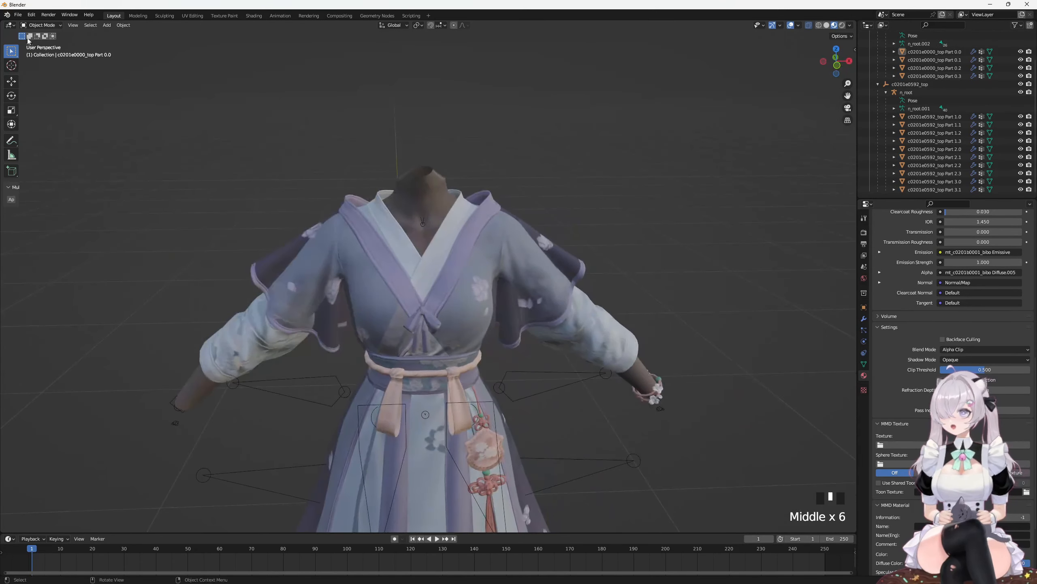
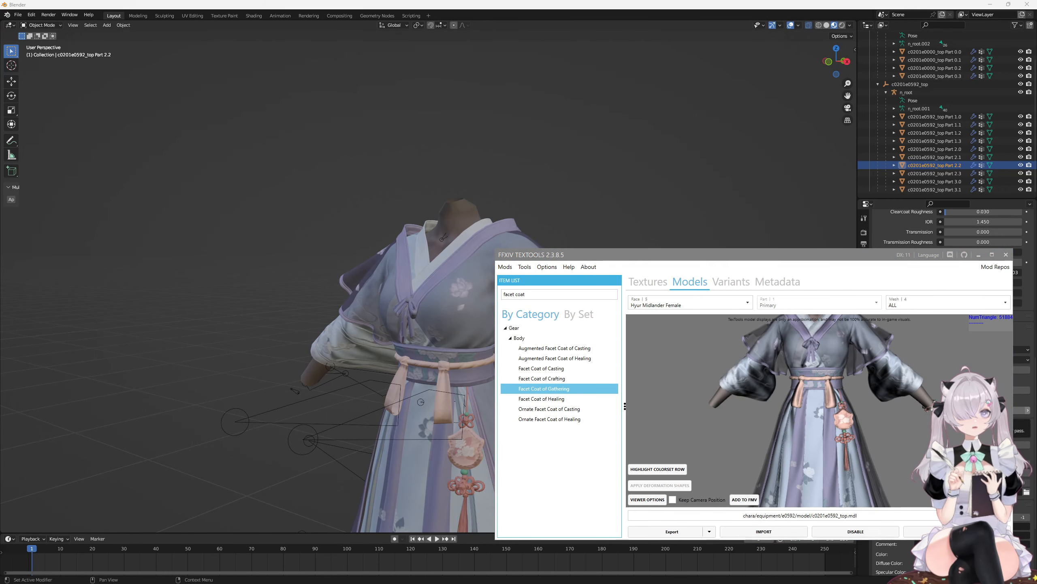
Step: Bring up the ModPacks folder in File Explorer, sort it by date modified, and select [ivery] Snowblossom Kiwi Conversion
{"action": "left_click_drag", "start_coordinate": [580, 1], "coordinate": [537, 121]}
{"action": "left_click", "coordinate": [568, 158]}
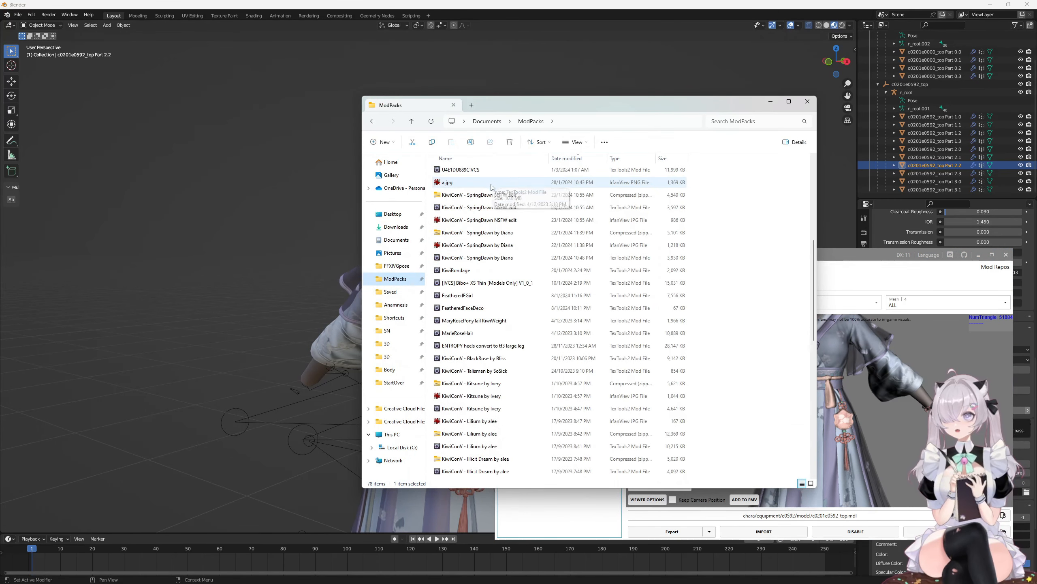
{"action": "left_click", "coordinate": [483, 172]}
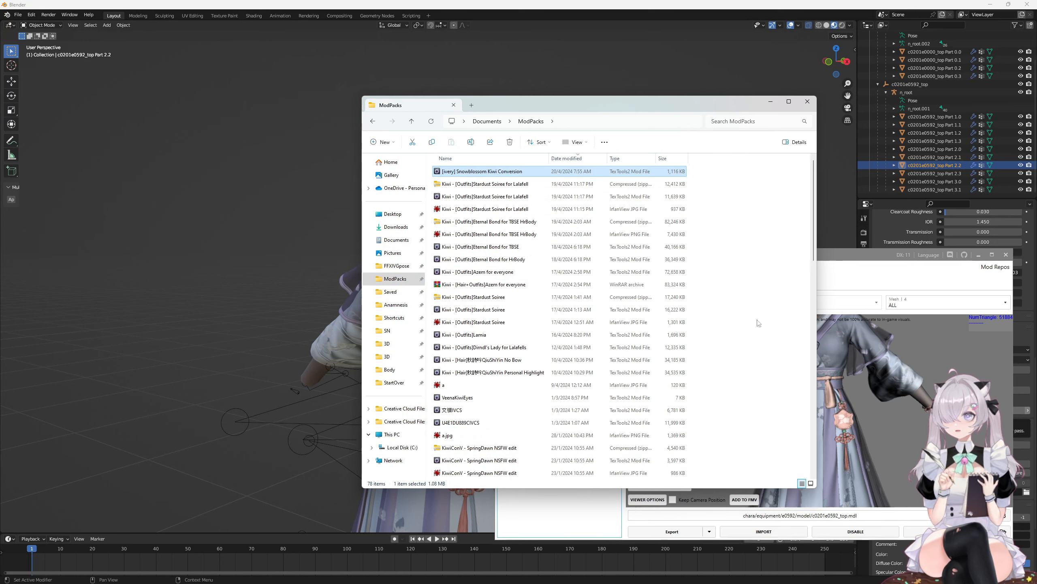
Step: Compare the Mod Pack Directory in the FFXIV TexTools customization settings with the ModPacks folder, and close the settings
{"action": "left_click", "coordinate": [831, 283]}
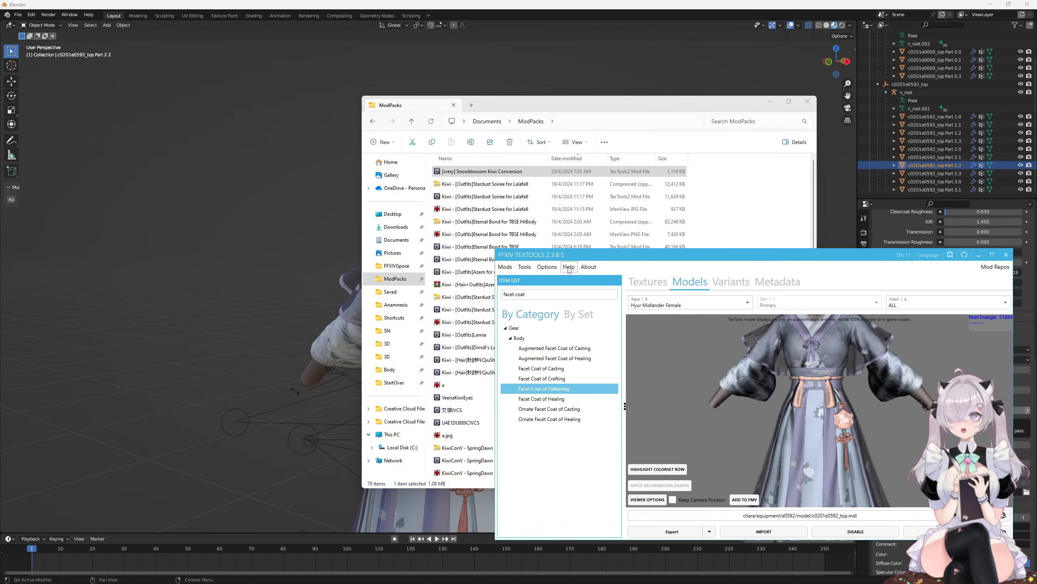
{"action": "left_click", "coordinate": [547, 266]}
{"action": "left_click", "coordinate": [560, 279]}
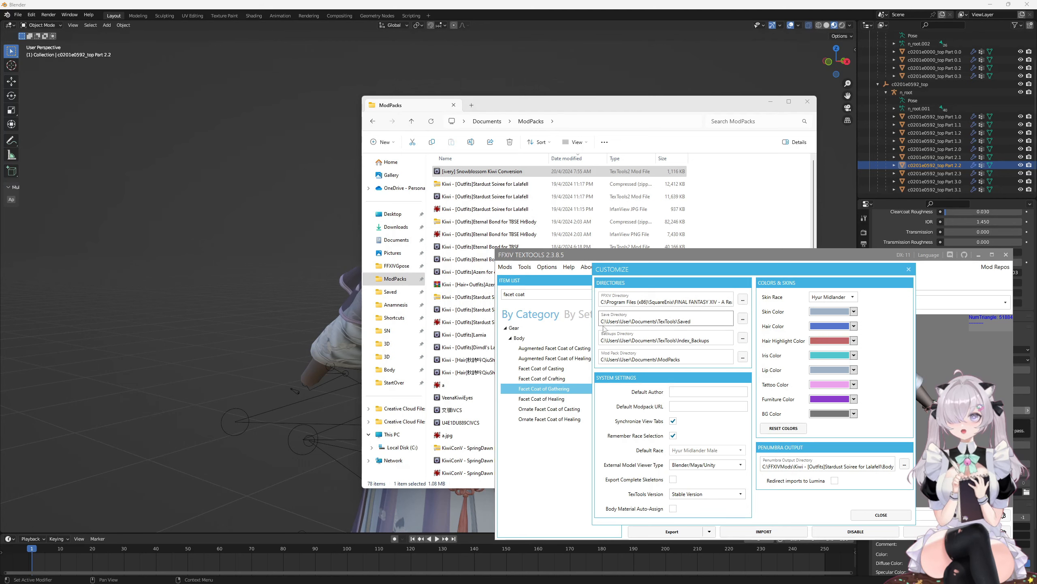
{"action": "left_click_drag", "start_coordinate": [685, 358], "coordinate": [600, 358]}
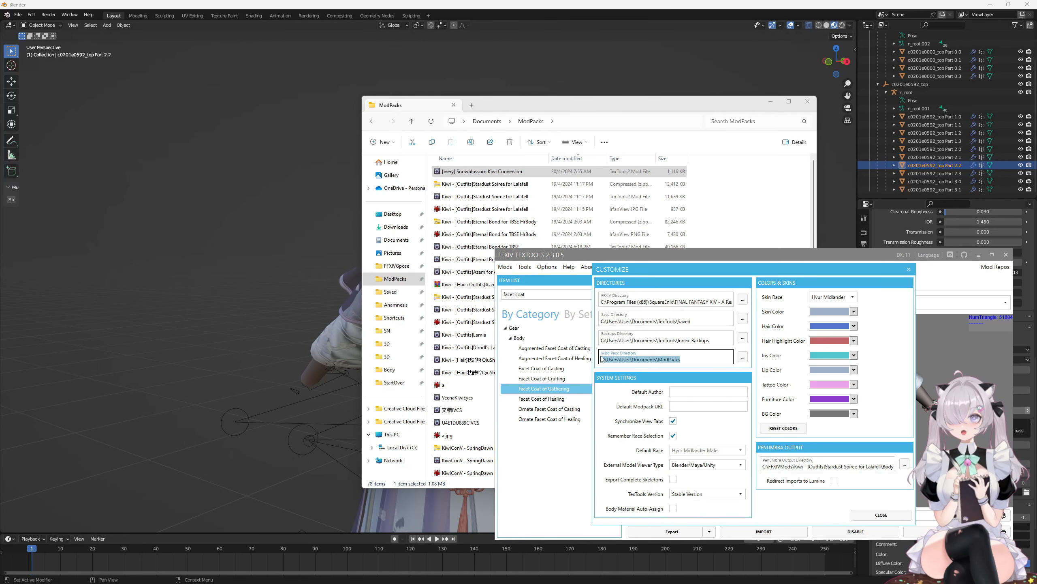
{"action": "left_click", "coordinate": [537, 197]}
{"action": "left_click", "coordinate": [477, 173]}
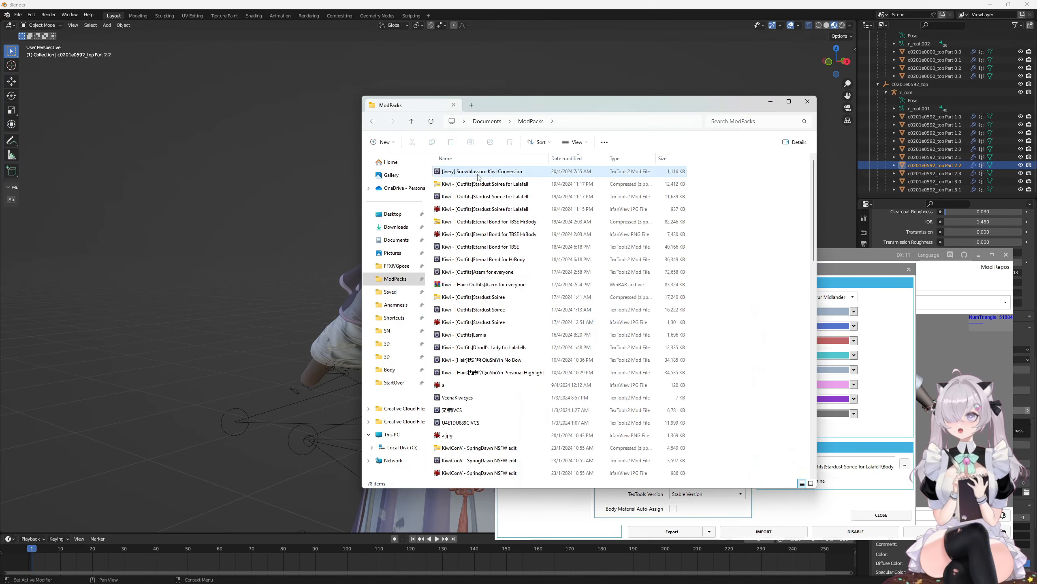
{"action": "left_click", "coordinate": [867, 268]}
{"action": "left_click", "coordinate": [582, 172]}
{"action": "left_click", "coordinate": [881, 514]}
Step: Disable all mods in TexTools with the batch command and confirm it
{"action": "left_click", "coordinate": [505, 266]}
{"action": "mouse_move", "coordinate": [531, 316]}
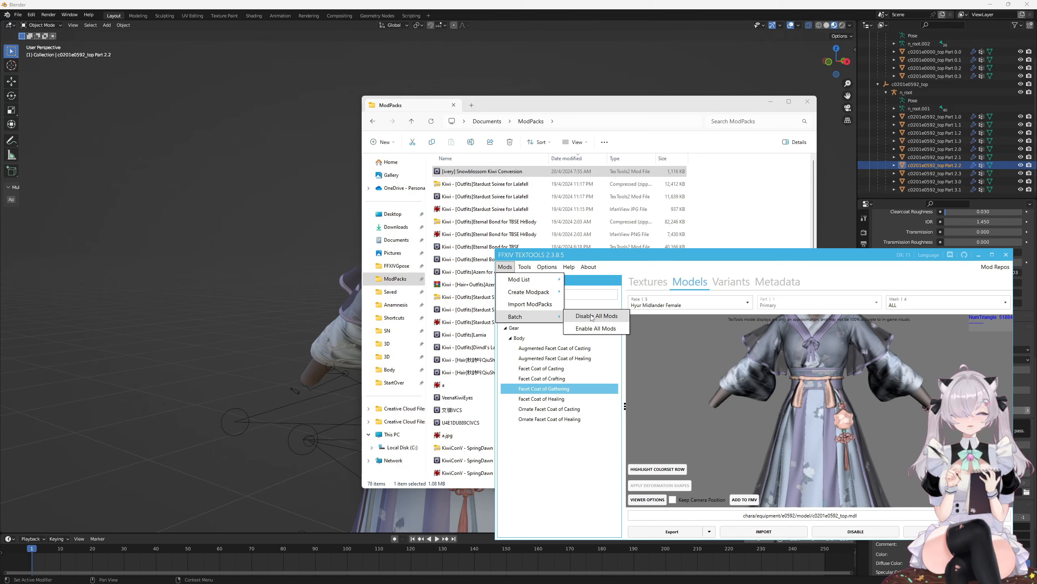
{"action": "left_click", "coordinate": [591, 316]}
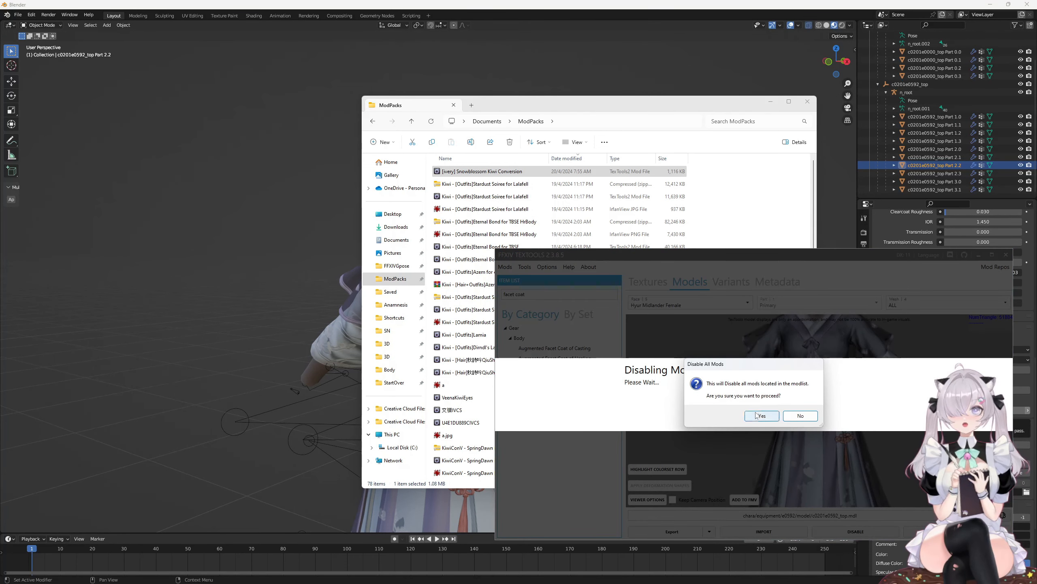
{"action": "left_click", "coordinate": [760, 416]}
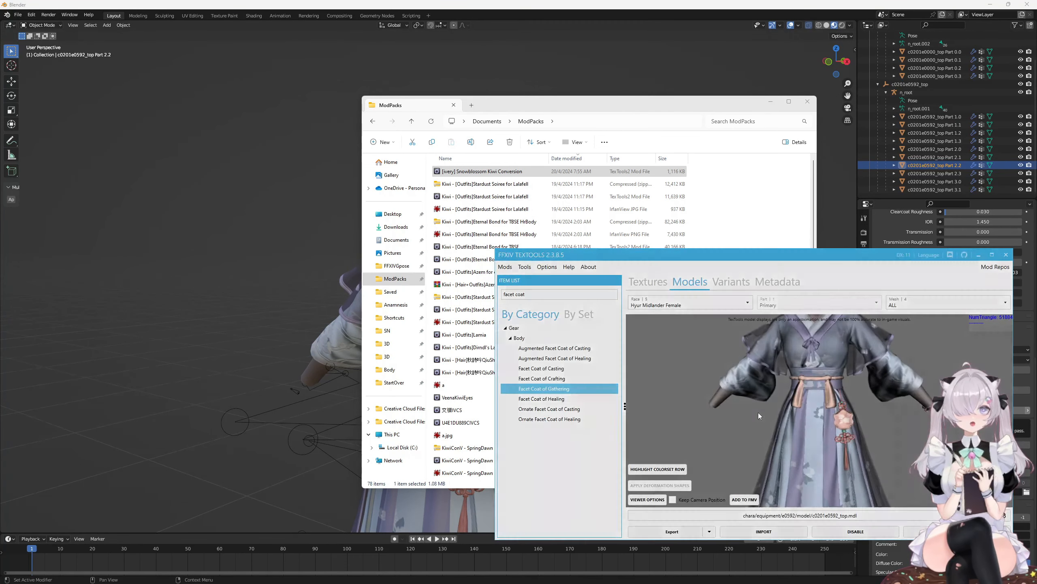
{"action": "left_click", "coordinate": [865, 420]}
Step: Locate the [ivery] Snowblossom modpack in the Ivery folder and the Kiwi Conversion modpack in the ModPacks folder
{"action": "left_click", "coordinate": [490, 397]}
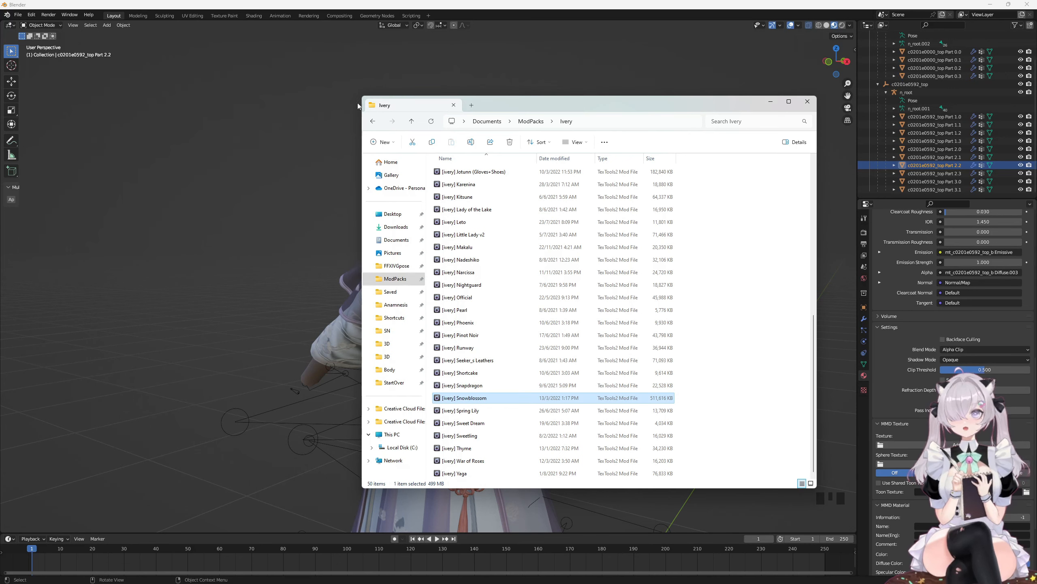
{"action": "left_click", "coordinate": [372, 124]}
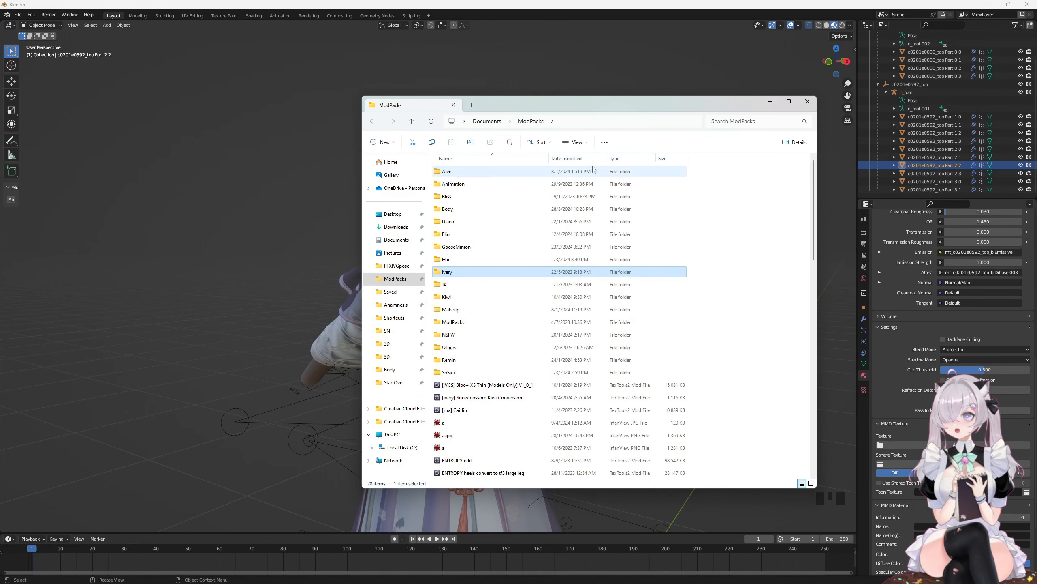
{"action": "scroll", "coordinate": [483, 184], "scroll_direction": "up", "scroll_amount": 6}
{"action": "left_click", "coordinate": [485, 173]}
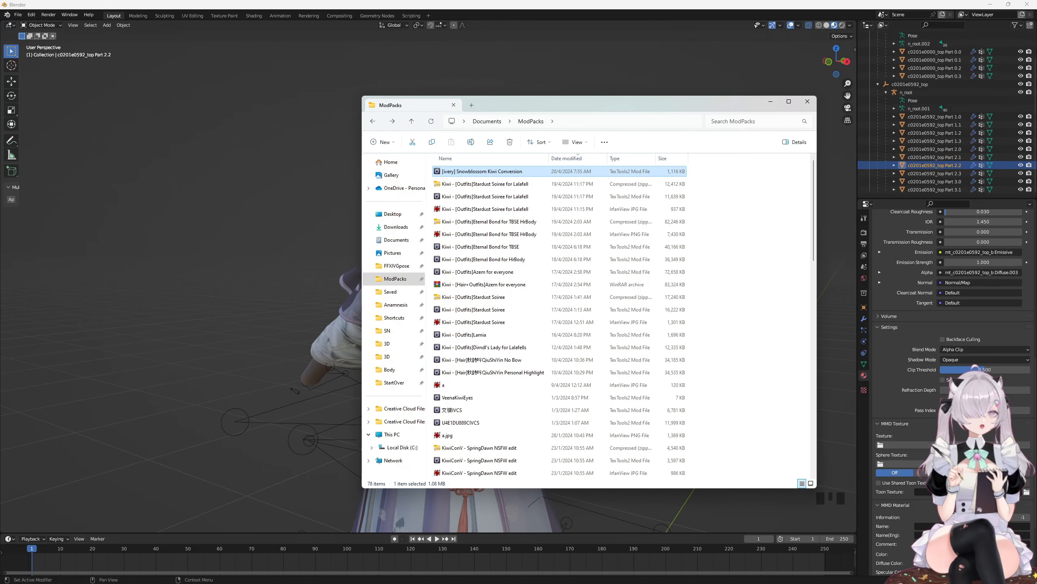
Step: Switch back to TexTools and enable all mods with the batch command, confirming it
{"action": "key", "text": "alt+Tab"}
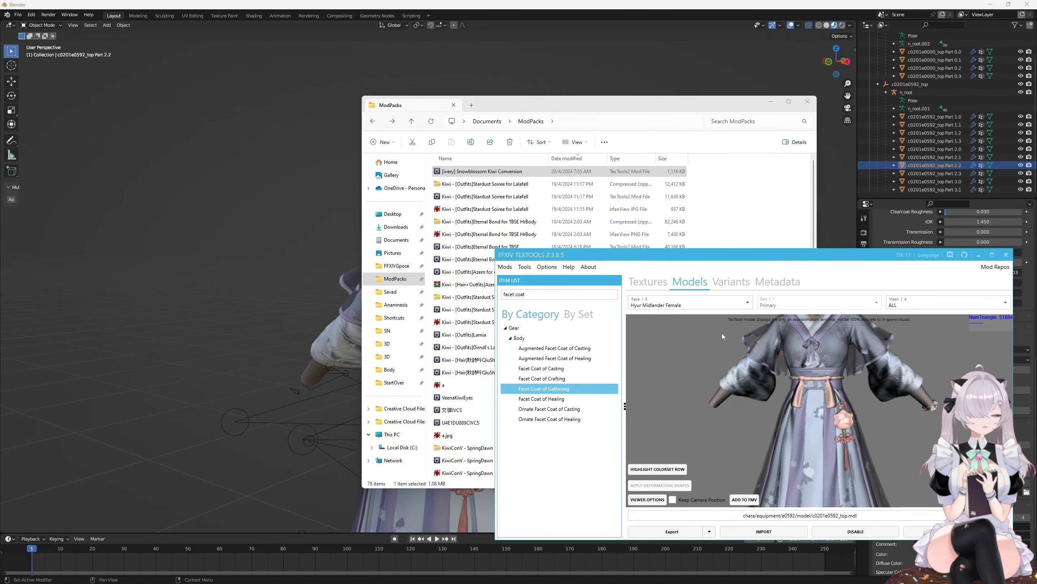
{"action": "left_click", "coordinate": [505, 266]}
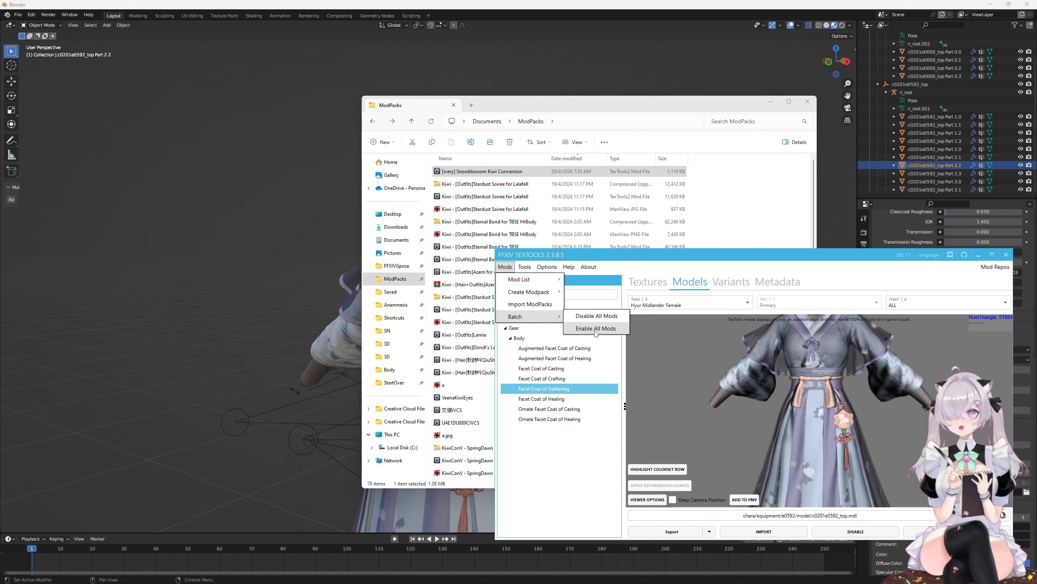
{"action": "left_click", "coordinate": [595, 329]}
{"action": "left_click", "coordinate": [762, 416]}
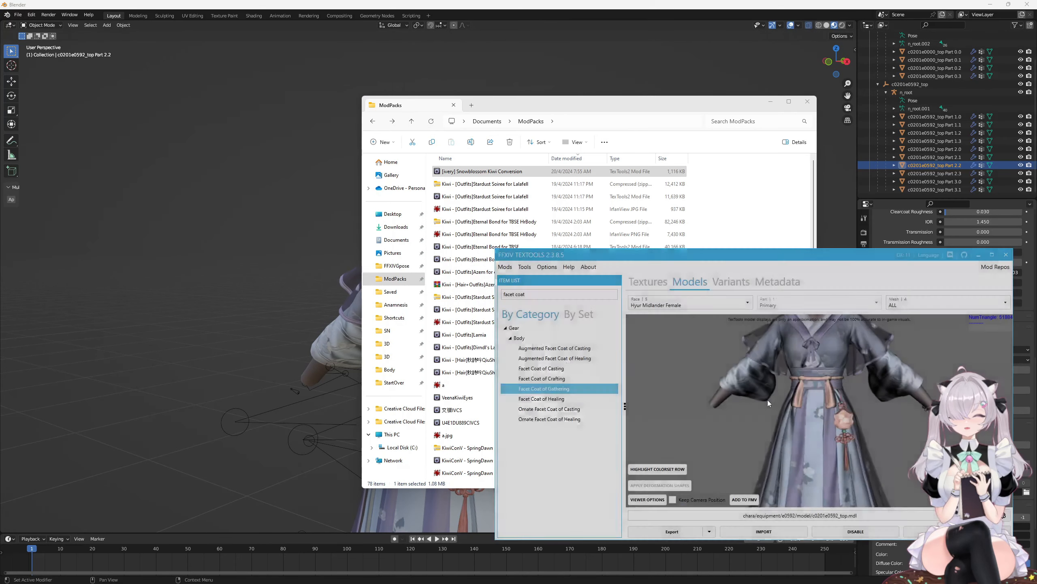
{"action": "left_click", "coordinate": [864, 414]}
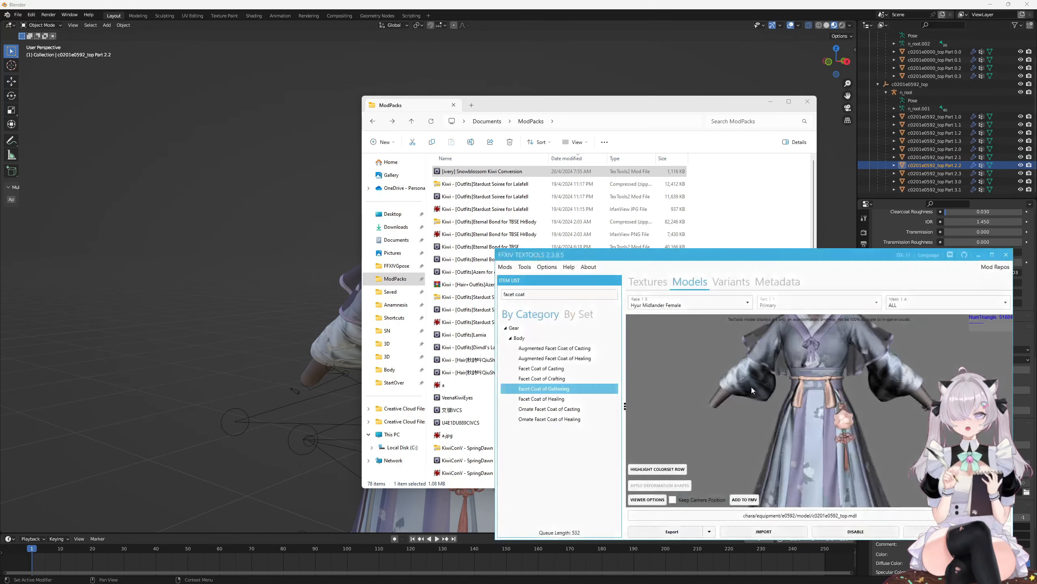
Step: Browse the saved 3D models and import c0201e0592_top.fbx onto the Facet Coat of Gathering for Hyur Midlander Female
{"action": "left_click", "coordinate": [762, 534]}
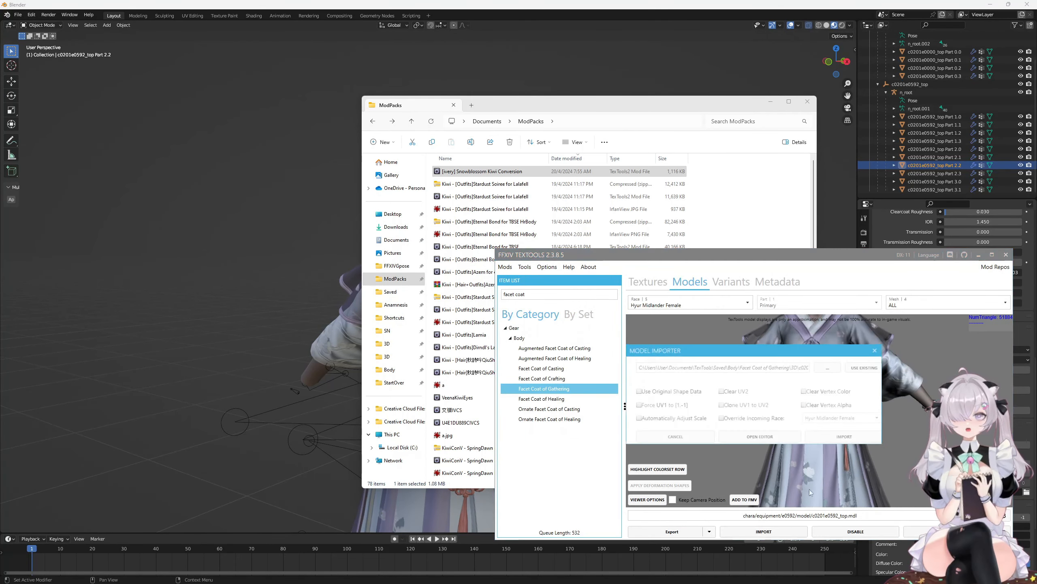
{"action": "left_click", "coordinate": [825, 370]}
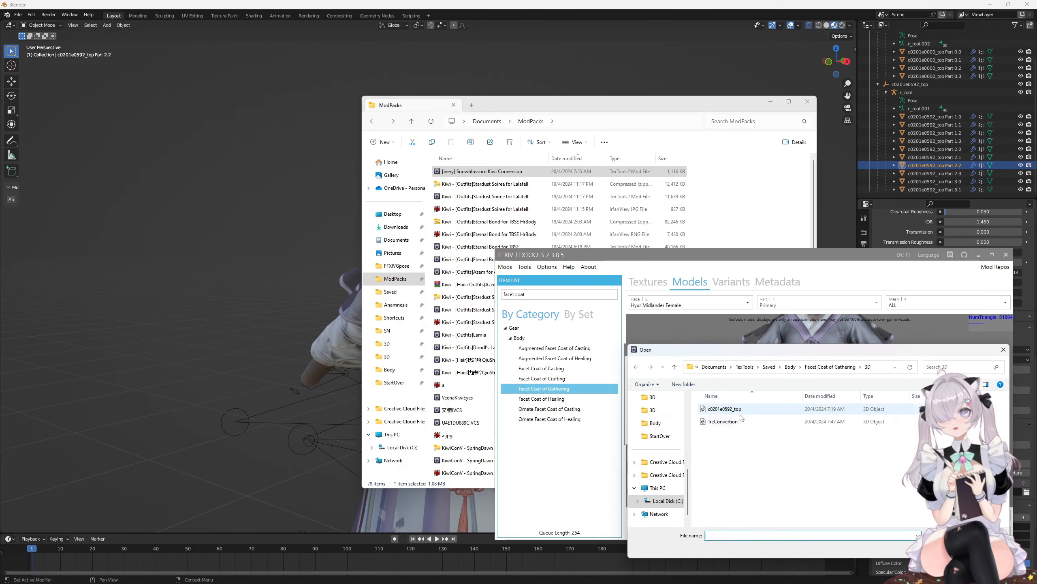
{"action": "left_click", "coordinate": [731, 425]}
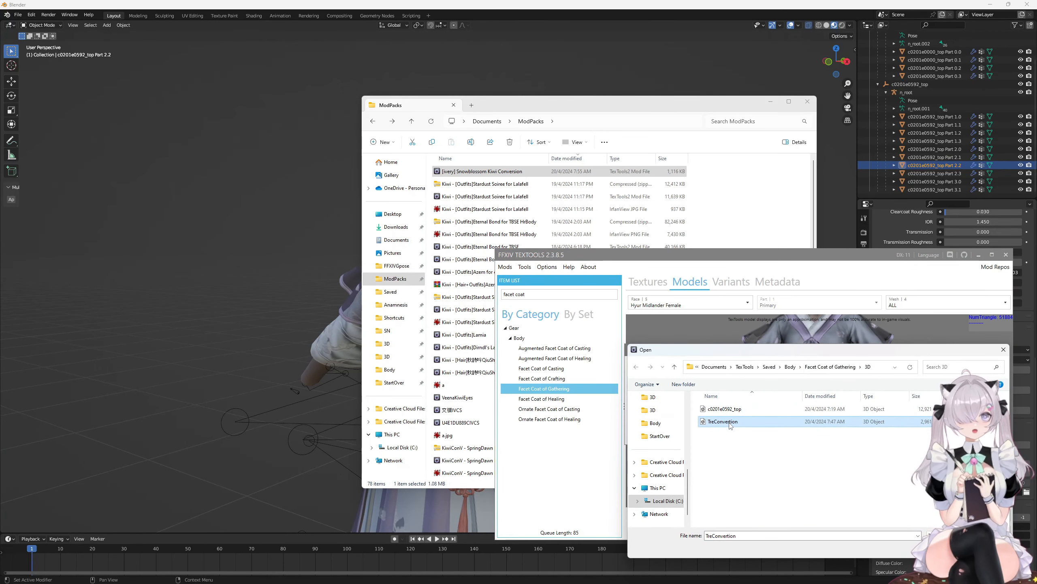
{"action": "double_click", "coordinate": [730, 425]}
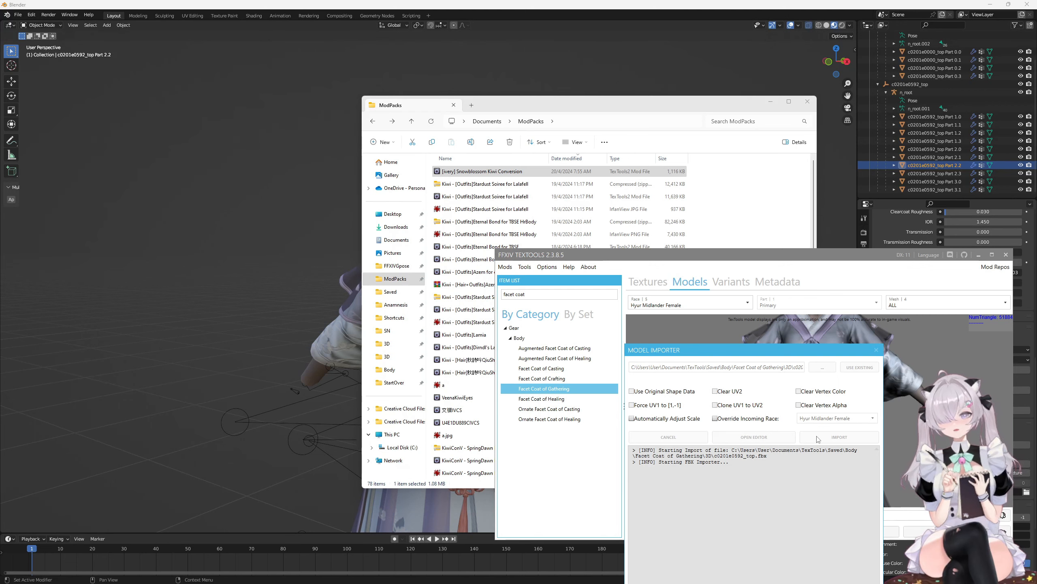
{"action": "left_click", "coordinate": [818, 437]}
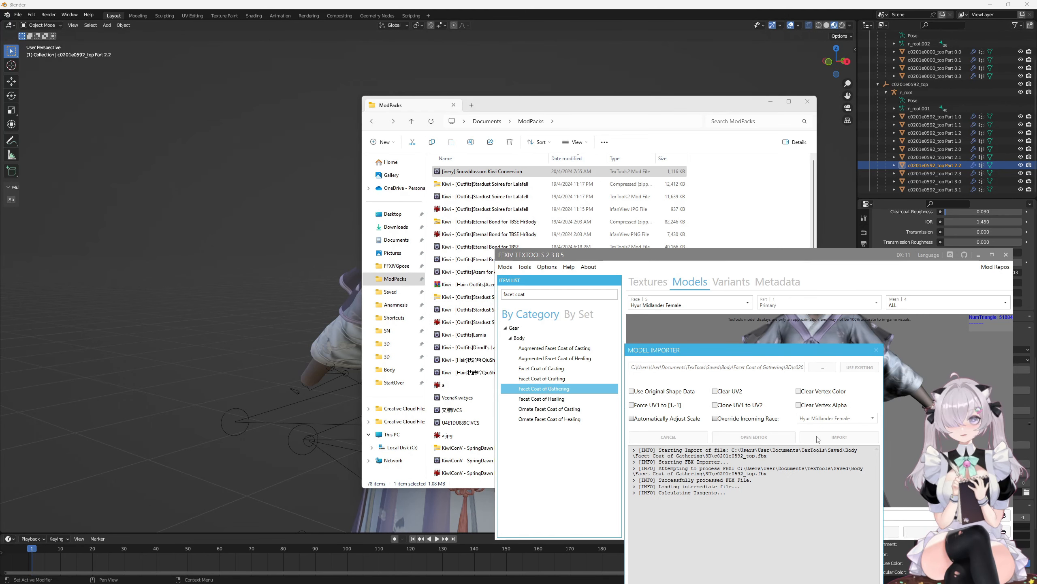
Step: Start an advanced modpack loaded from the [ivery] Snowblossom Kiwi Conversion file and open its Bust Size group for editing
{"action": "left_click", "coordinate": [505, 266]}
{"action": "mouse_move", "coordinate": [531, 290]}
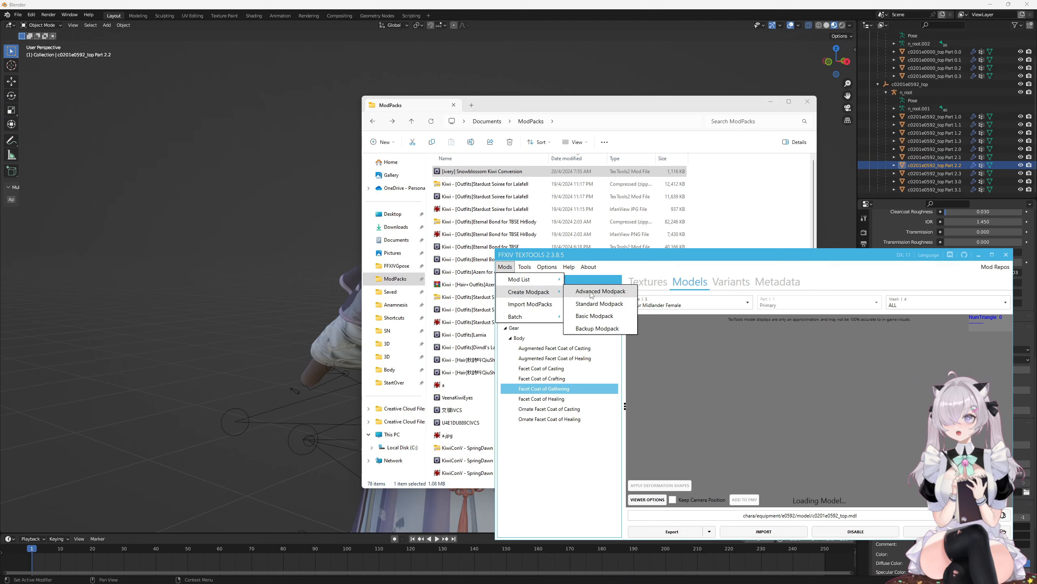
{"action": "left_click", "coordinate": [654, 291]}
{"action": "left_click", "coordinate": [797, 350]}
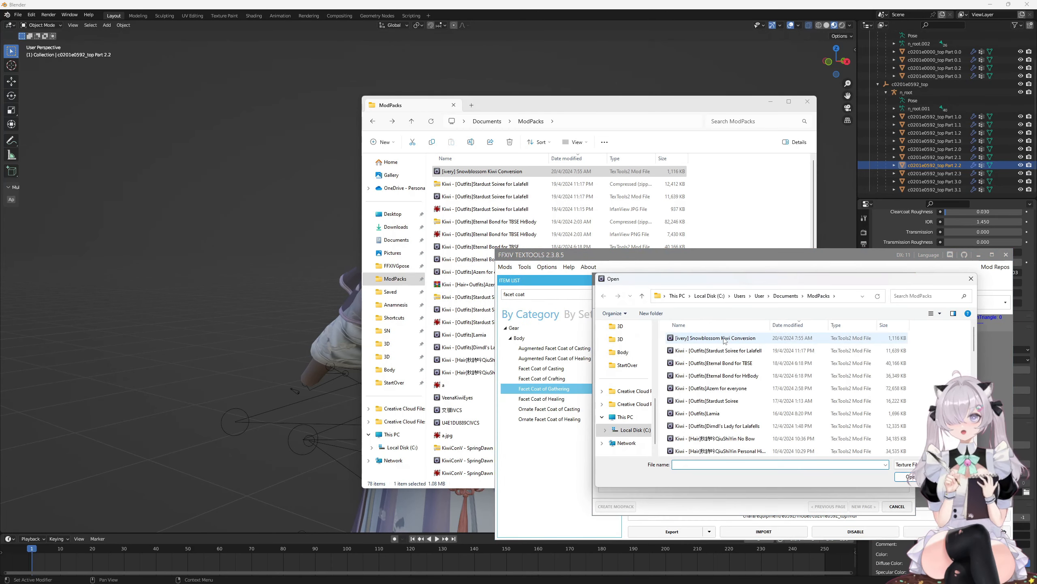
{"action": "left_click", "coordinate": [725, 338]}
{"action": "double_click", "coordinate": [724, 338]}
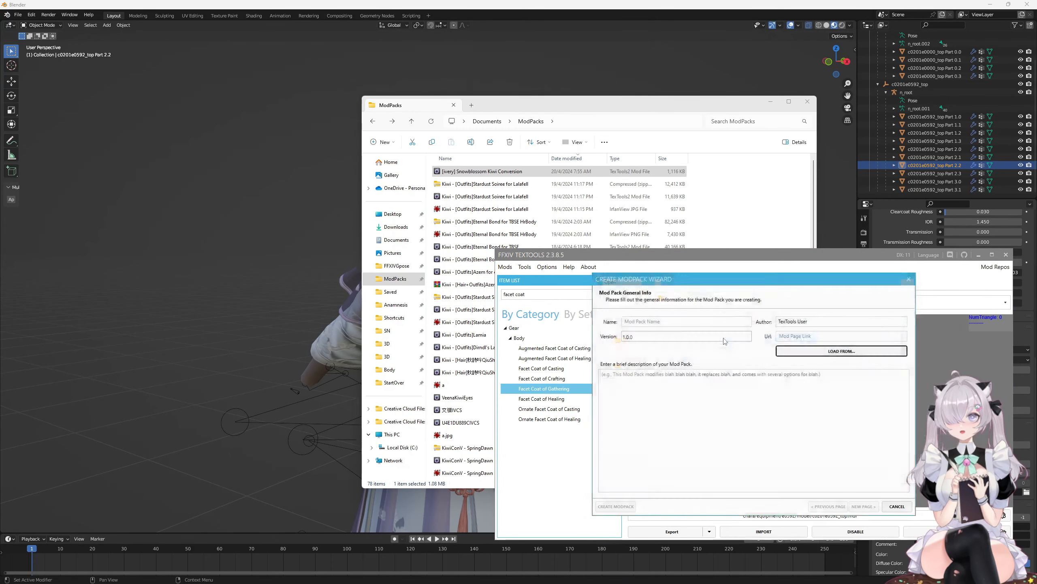
{"action": "left_click", "coordinate": [864, 506]}
{"action": "left_click", "coordinate": [641, 317]}
{"action": "left_click", "coordinate": [651, 485]}
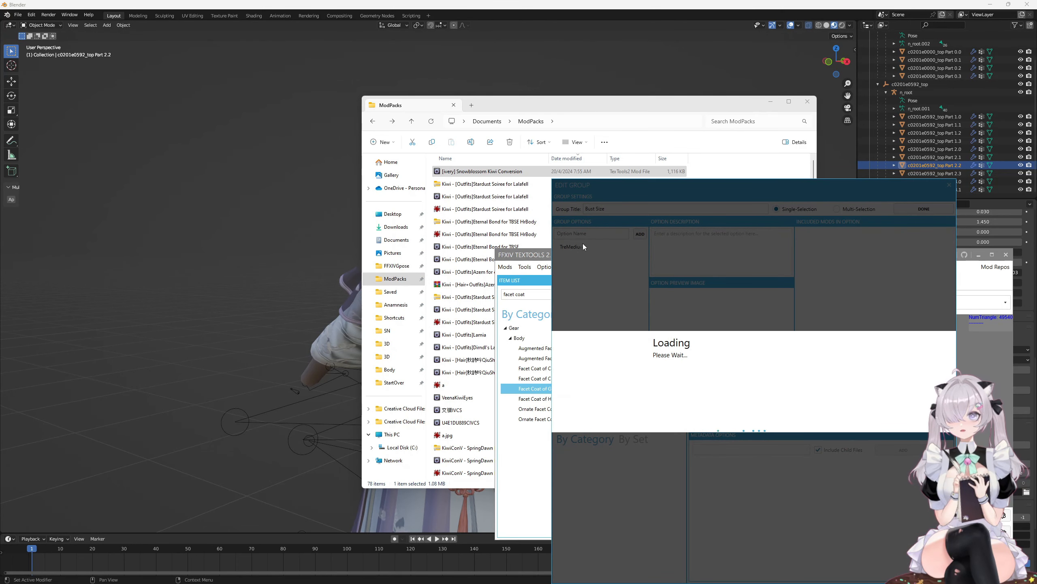
Step: Add an option named Uranus to the Bust Size group and select it
{"action": "double_click", "coordinate": [579, 247]}
{"action": "left_click", "coordinate": [580, 236]}
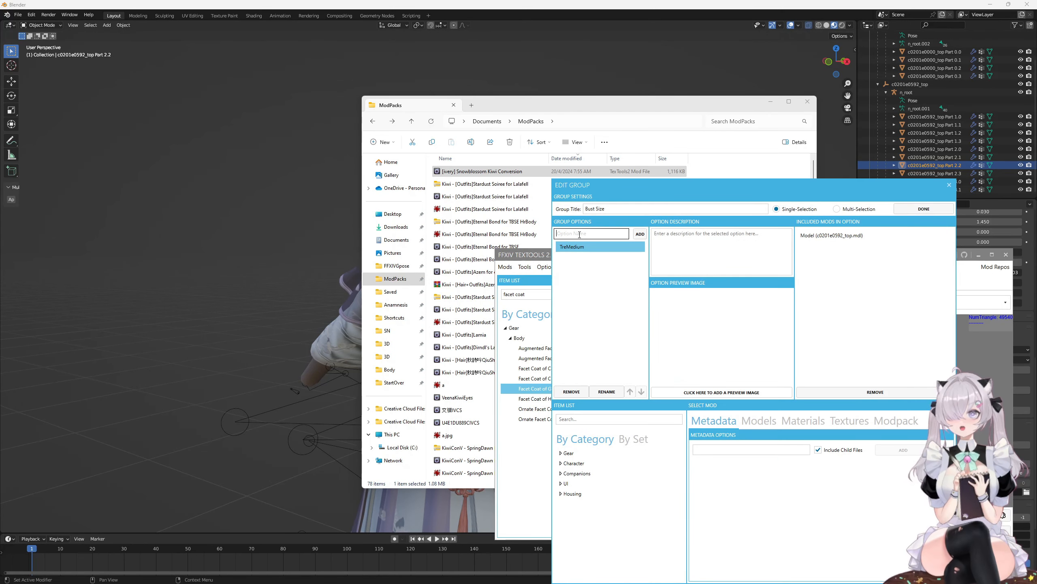
{"action": "type", "text": "Uranus"}
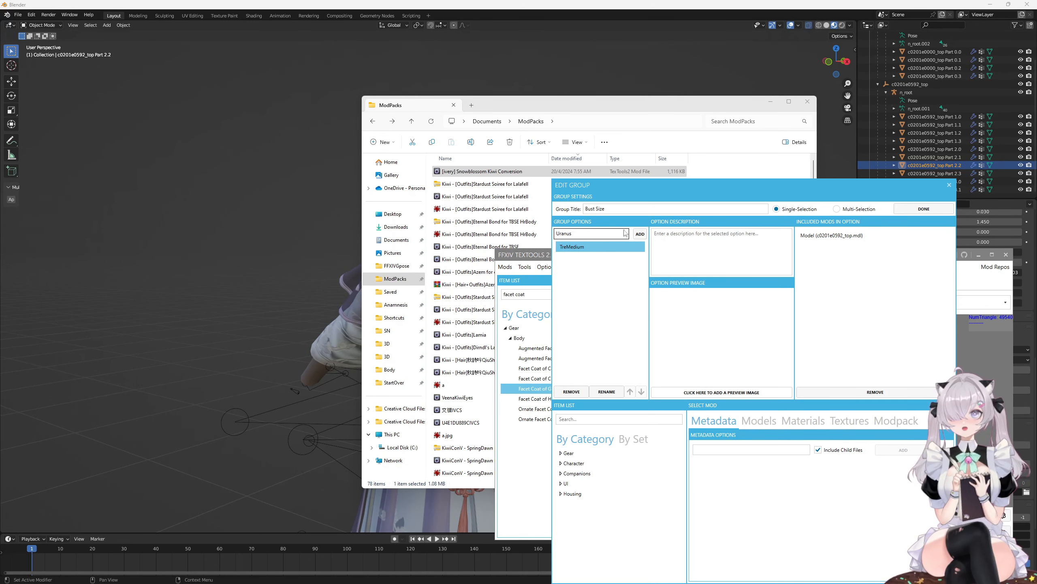
{"action": "left_click", "coordinate": [640, 234]}
{"action": "left_click", "coordinate": [604, 258]}
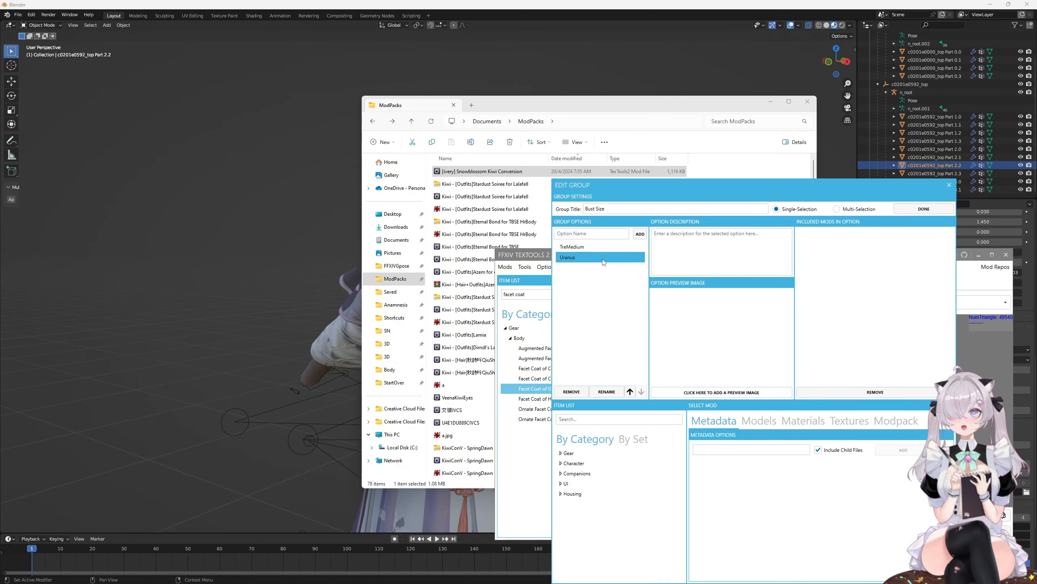
Step: Add the Facet Coat of Gathering model c0201e0592_top.mdl to the Uranus option with child files excluded
{"action": "left_click", "coordinate": [577, 419]}
{"action": "type", "text": "facet coat"}
{"action": "left_click", "coordinate": [599, 514]}
{"action": "left_click", "coordinate": [759, 420]}
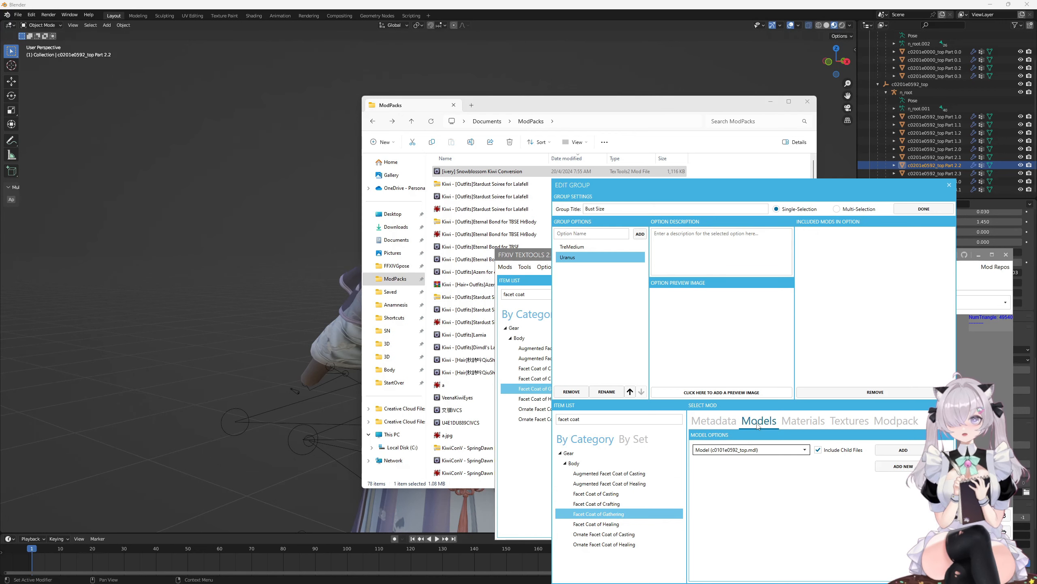
{"action": "left_click", "coordinate": [750, 449]}
{"action": "left_click", "coordinate": [737, 470]}
{"action": "left_click", "coordinate": [818, 450]}
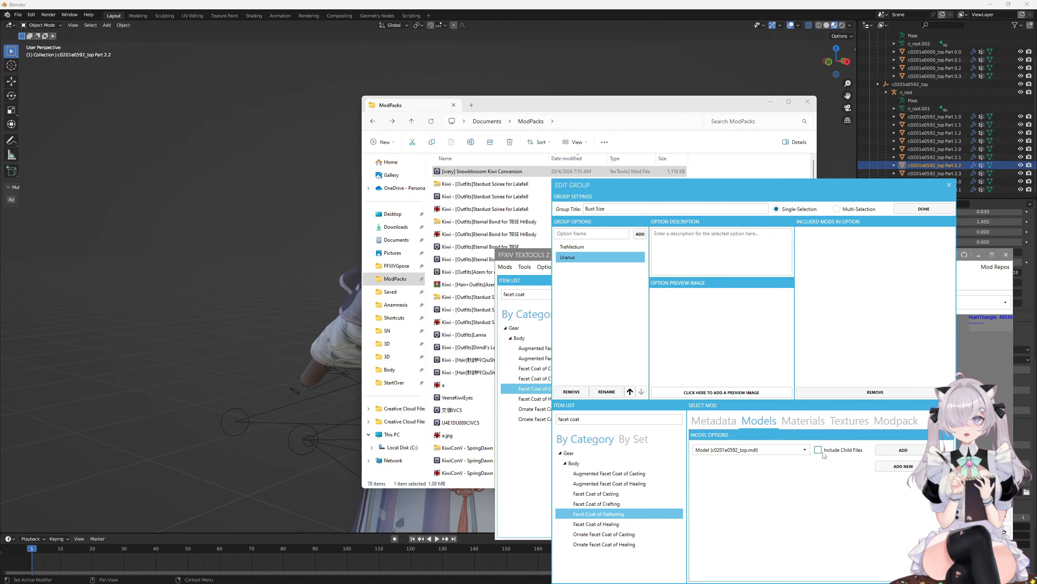
{"action": "left_click", "coordinate": [890, 449]}
Step: Compare the models included in the TreMedium and Uranus options, and cancel the modpack creation
{"action": "left_click", "coordinate": [595, 247]}
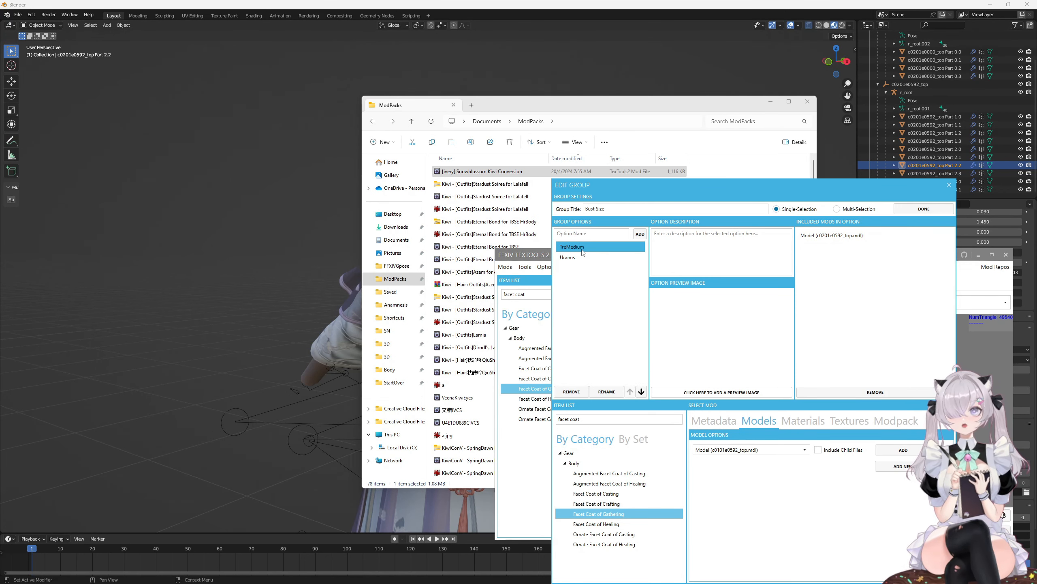
{"action": "left_click", "coordinate": [840, 237]}
{"action": "left_click", "coordinate": [566, 259]}
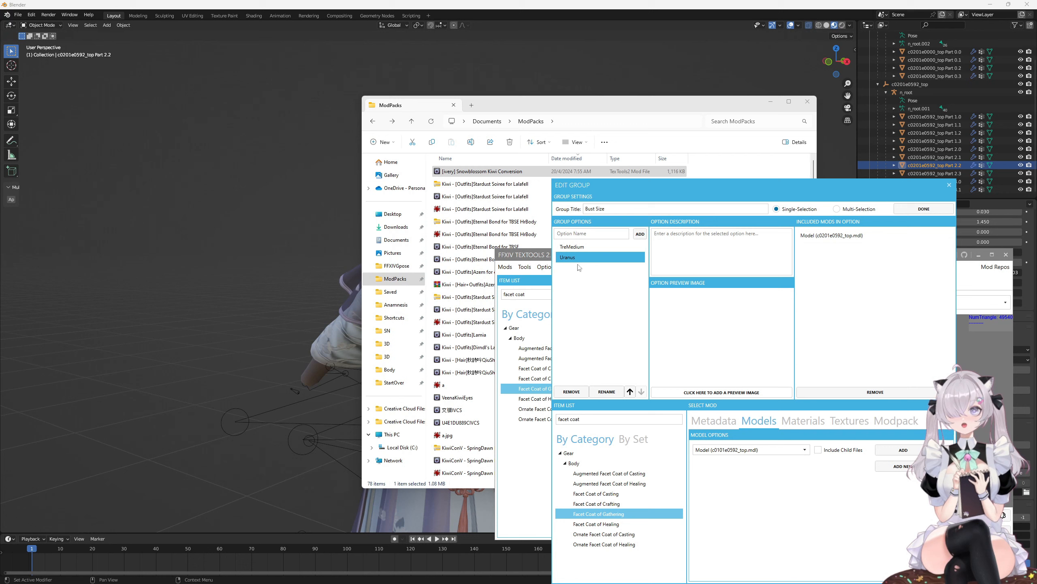
{"action": "left_click", "coordinate": [833, 238]}
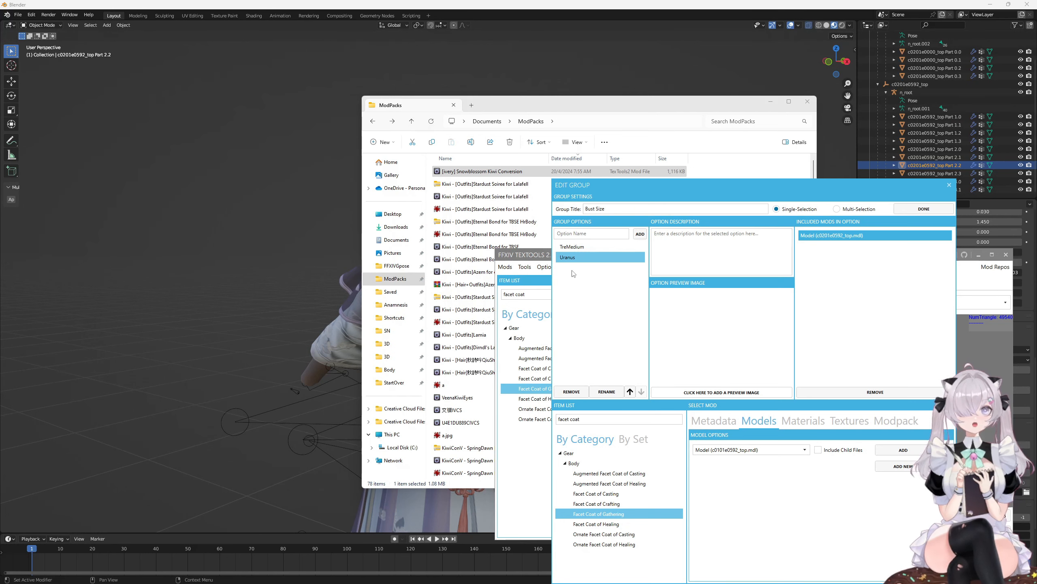
{"action": "left_click", "coordinate": [947, 186]}
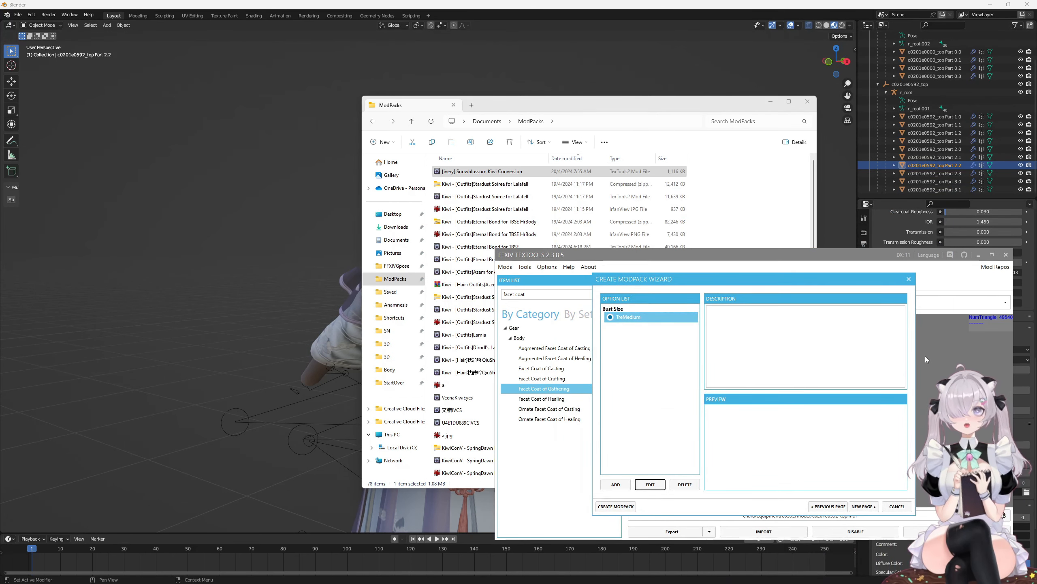
{"action": "left_click", "coordinate": [897, 506]}
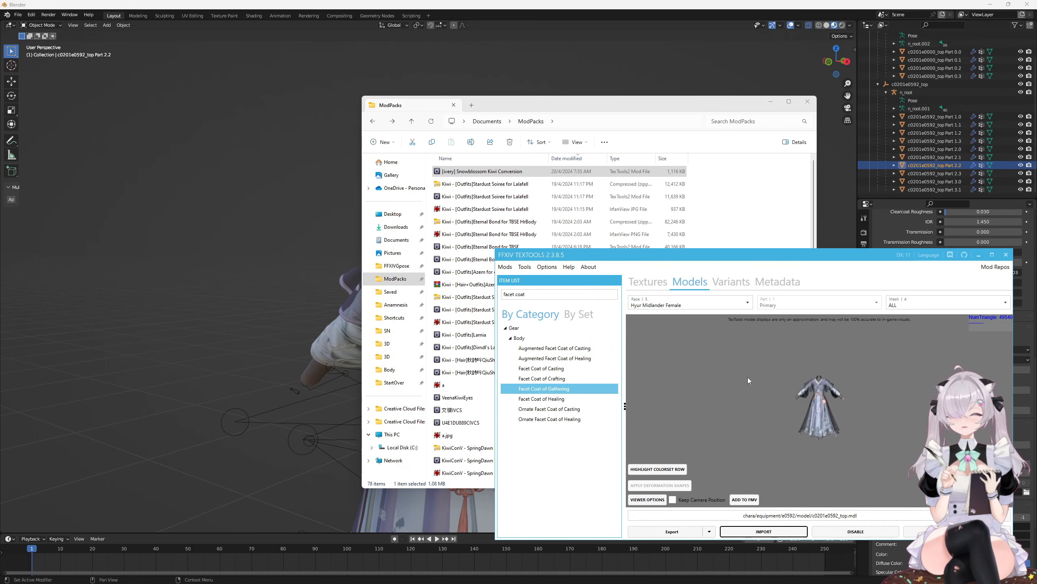
Step: Close the ModPacks folder window and minimise TexTools to return to Blender
{"action": "left_click", "coordinate": [808, 101]}
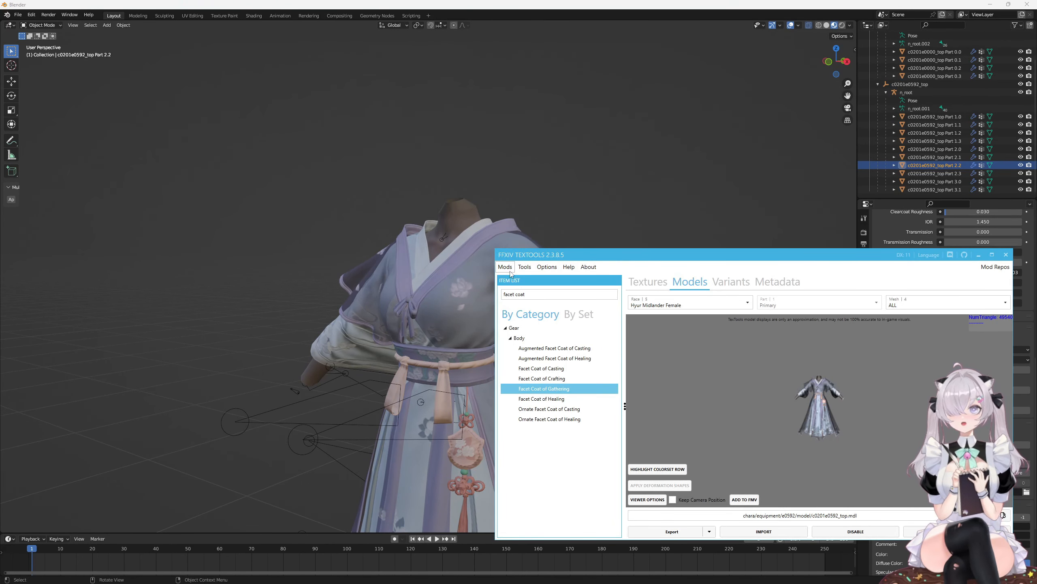
{"action": "left_click", "coordinate": [978, 255]}
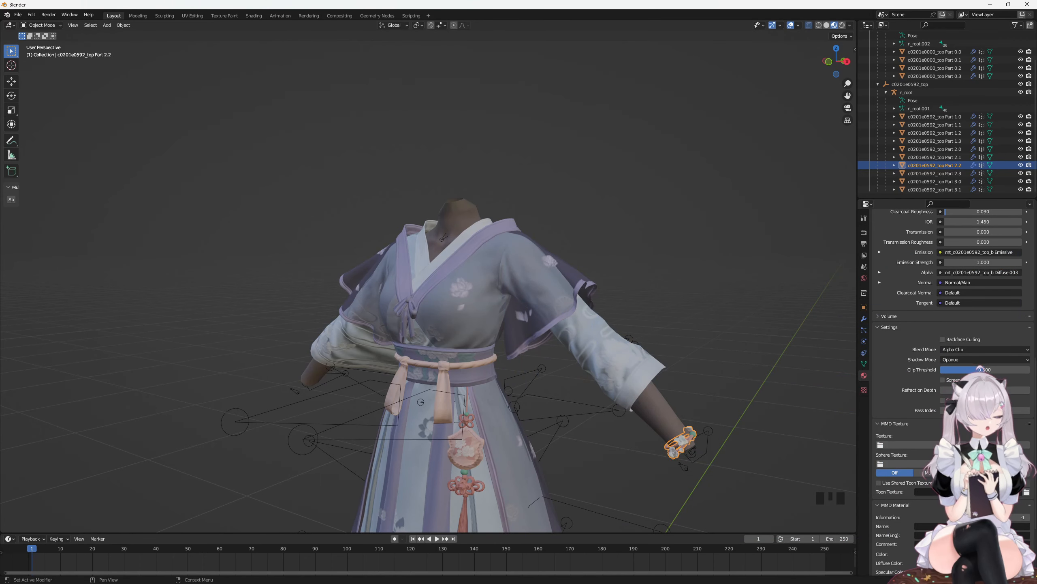
{"action": "left_click", "coordinate": [765, 226]}
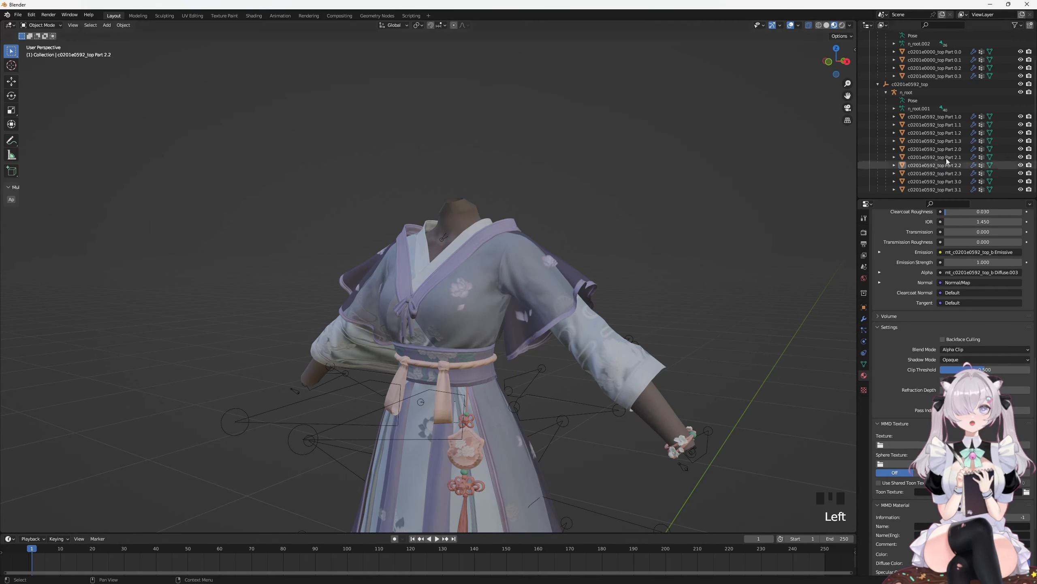
Step: Delete c0201e0000_top and c0201e0592_top from the scene together with their whole hierarchies
{"action": "scroll", "coordinate": [917, 108], "scroll_direction": "up", "scroll_amount": 2}
{"action": "right_click", "coordinate": [923, 52]}
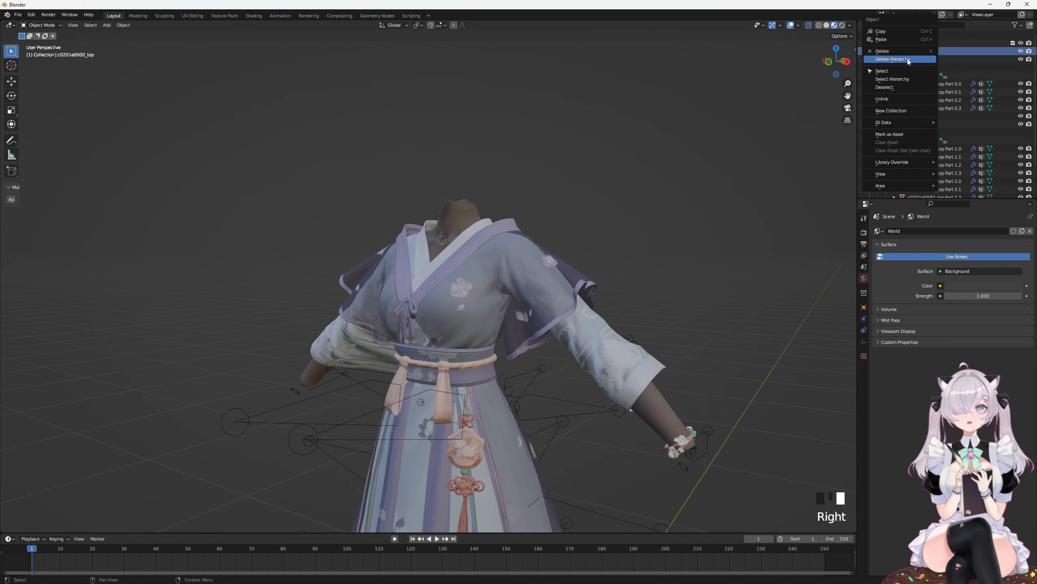
{"action": "left_click", "coordinate": [907, 60]}
{"action": "right_click", "coordinate": [917, 51]}
{"action": "left_click", "coordinate": [908, 60]}
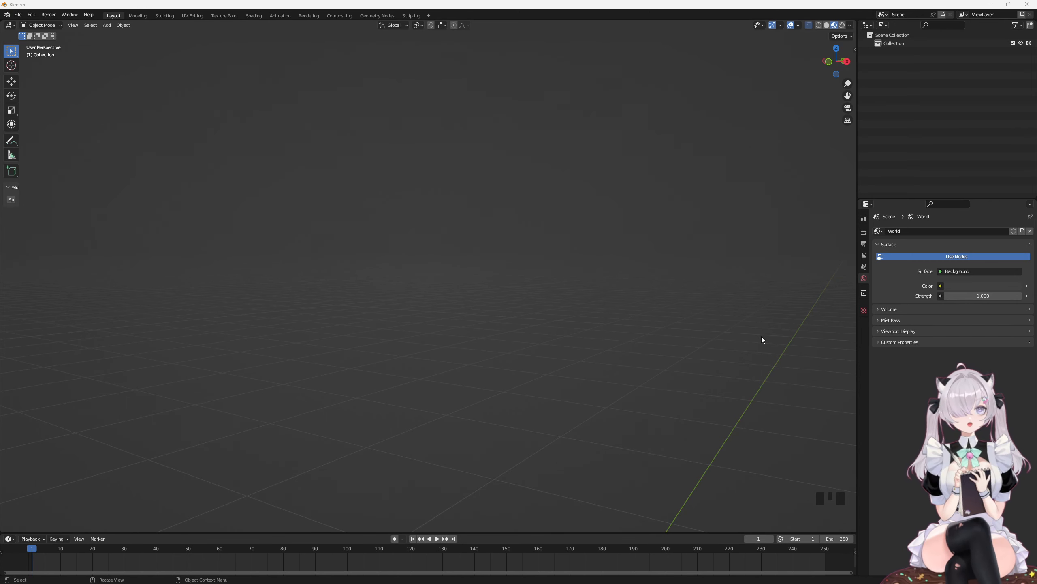
Step: Import c0201e6013_top.fbx from the Moonfire Halter 3D folder into the collection
{"action": "left_click", "coordinate": [888, 43]}
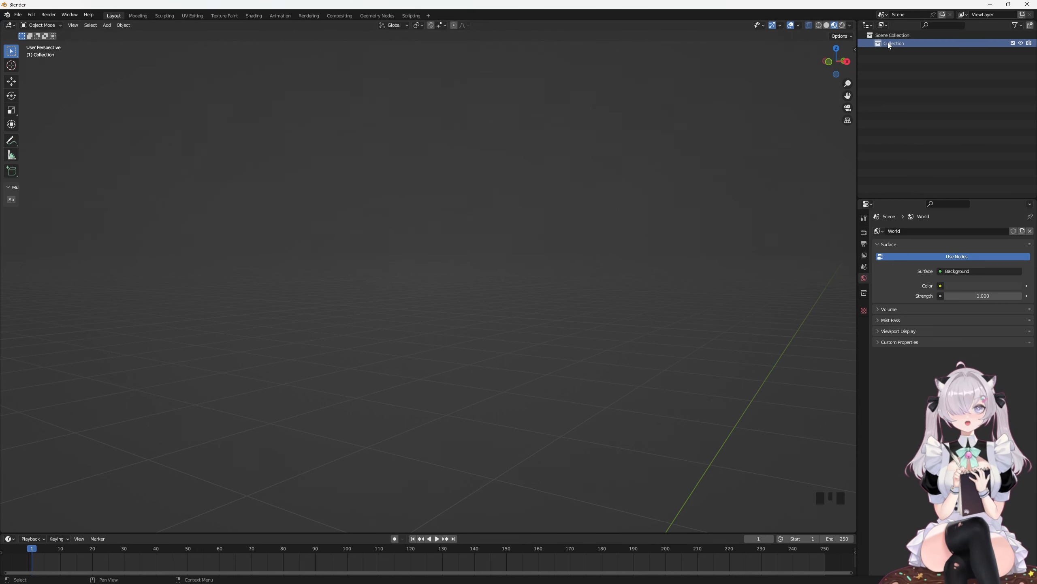
{"action": "key", "text": "q"}
{"action": "key", "text": "q"}
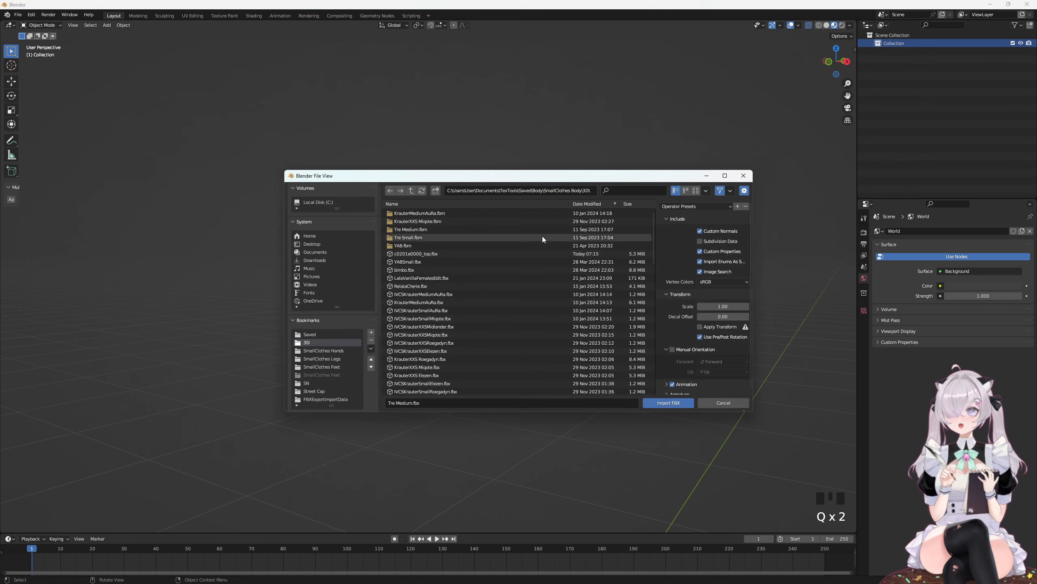
{"action": "left_click", "coordinate": [318, 334]}
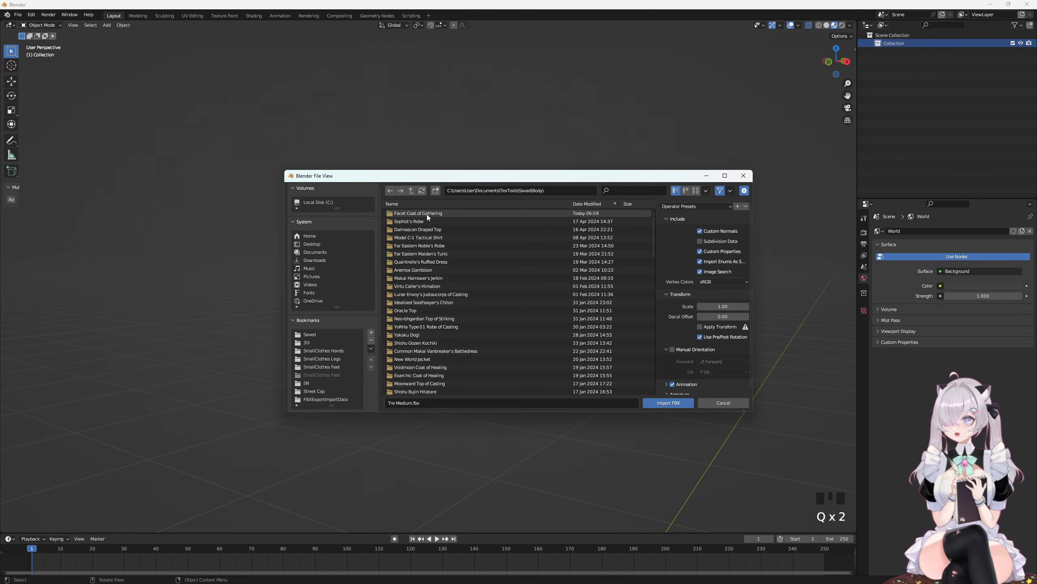
{"action": "left_click", "coordinate": [424, 204]}
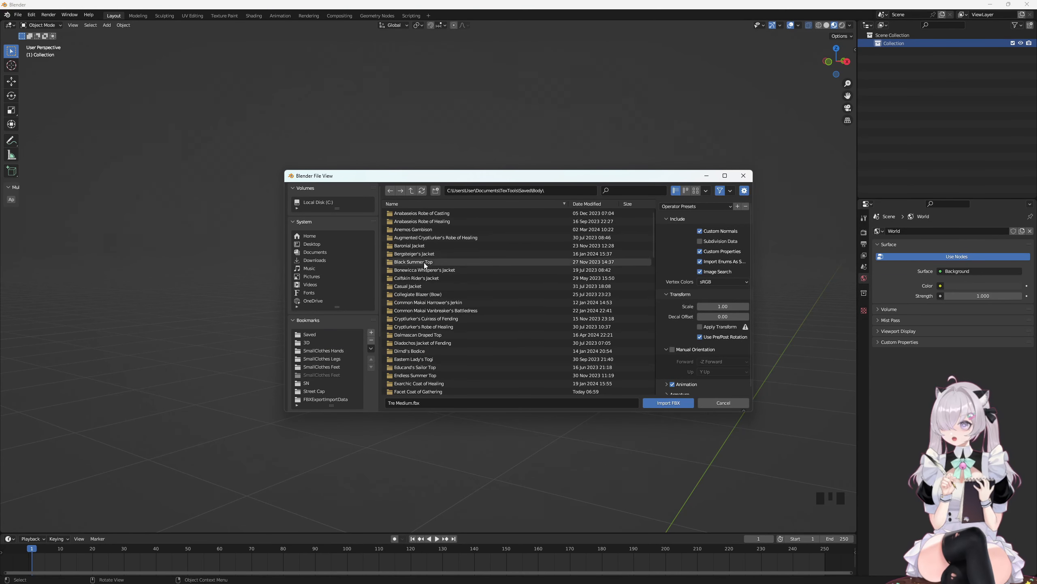
{"action": "scroll", "coordinate": [423, 270], "scroll_direction": "down", "scroll_amount": 10}
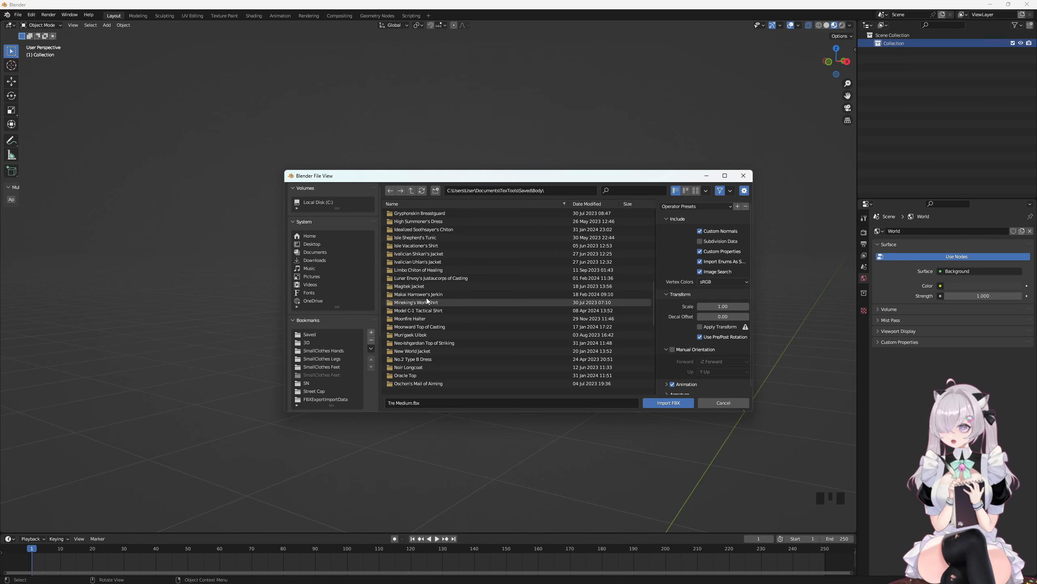
{"action": "scroll", "coordinate": [422, 288], "scroll_direction": "down", "scroll_amount": 2}
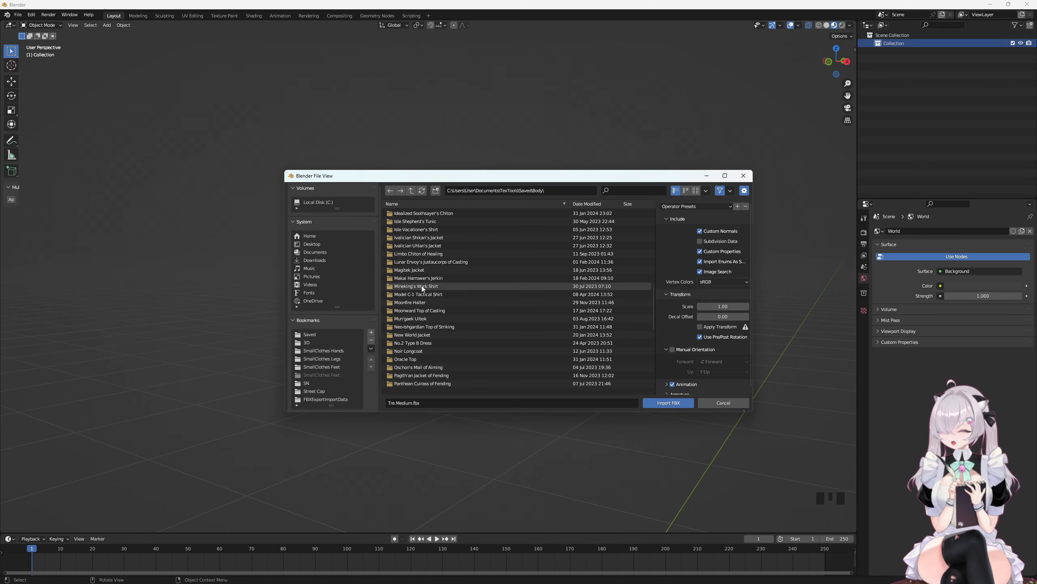
{"action": "double_click", "coordinate": [420, 301]}
{"action": "double_click", "coordinate": [418, 213]}
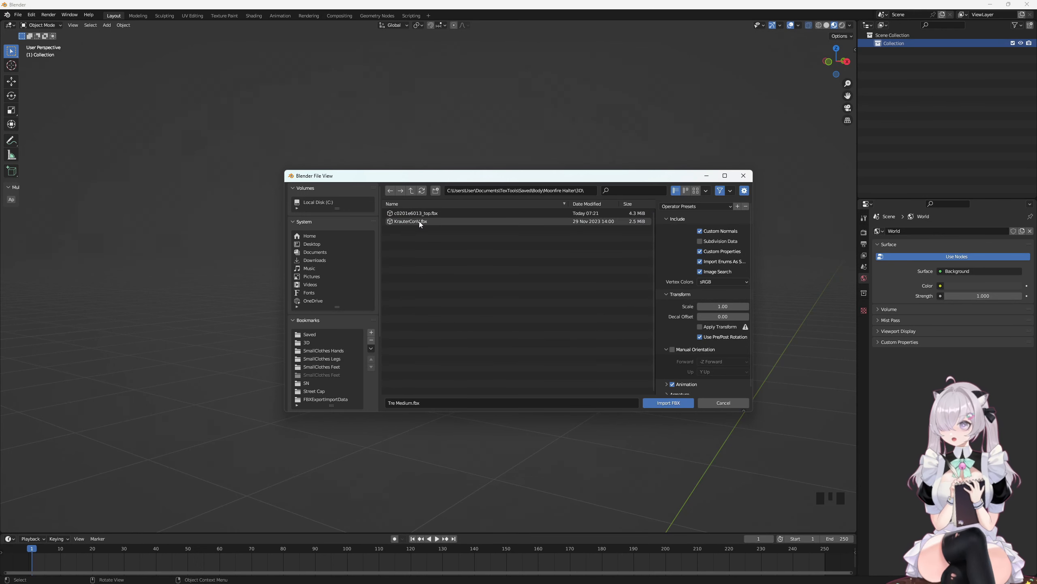
{"action": "double_click", "coordinate": [425, 213]}
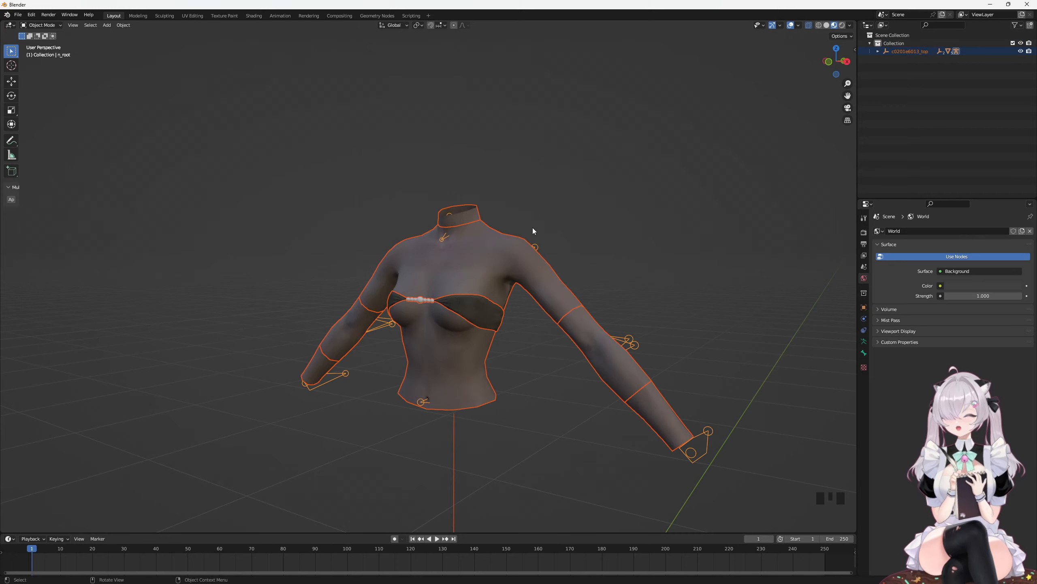
Step: Examine the imported halter top and how it sits on its body mesh
{"action": "mouse_move", "coordinate": [533, 227]}
{"action": "middle_mouse_down"}
{"action": "mouse_move", "coordinate": [351, 217]}
{"action": "mouse_move", "coordinate": [563, 237]}
{"action": "mouse_move", "coordinate": [537, 233]}
{"action": "middle_mouse_up"}
{"action": "left_click", "coordinate": [525, 242]}
{"action": "middle_click_drag", "start_coordinate": [594, 253], "coordinate": [636, 276], "text": "shift"}
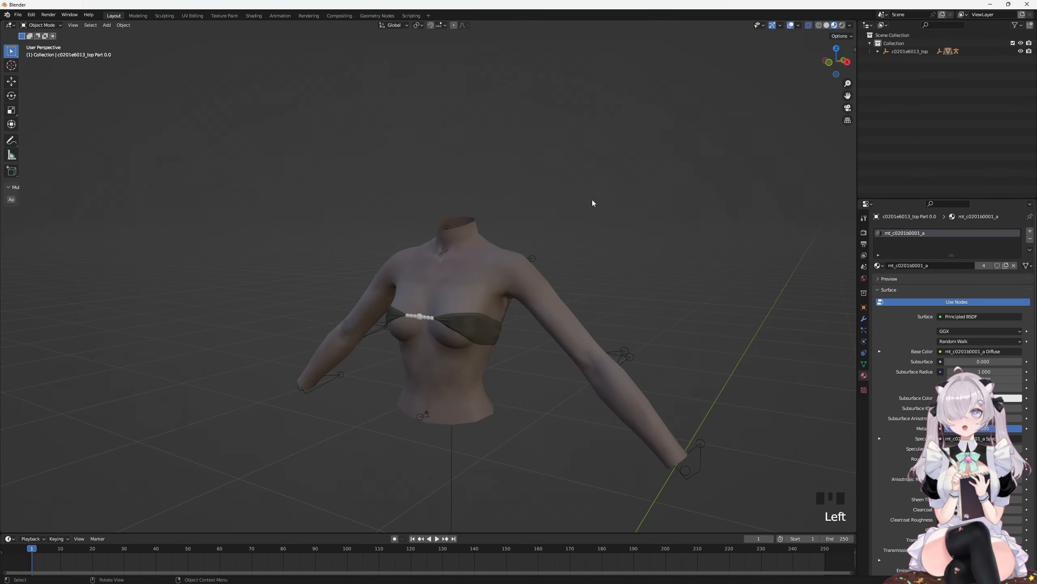
{"action": "middle_click_drag", "start_coordinate": [592, 201], "coordinate": [497, 332]}
{"action": "left_click", "coordinate": [486, 331]}
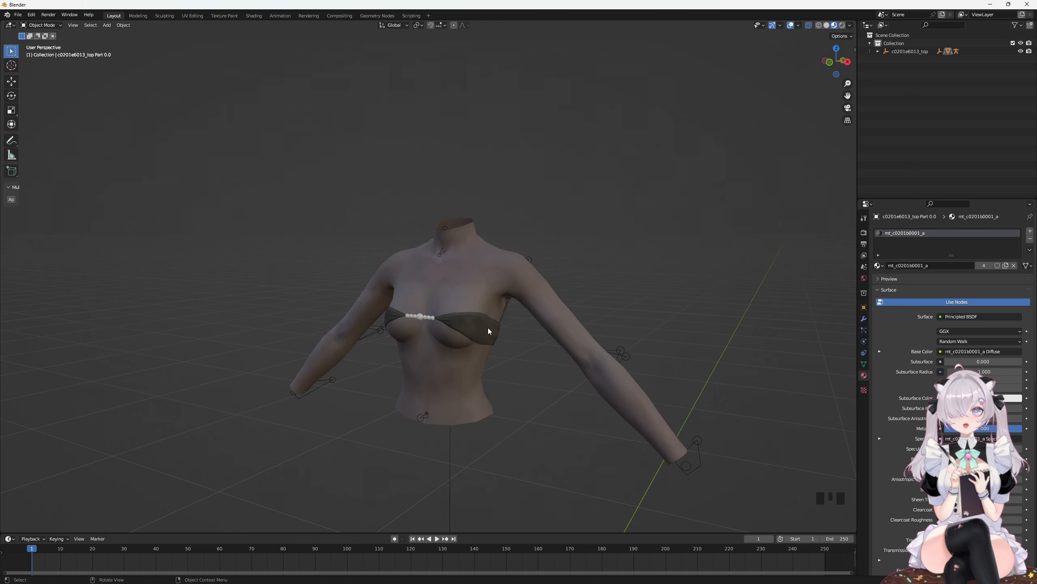
{"action": "left_click", "coordinate": [629, 242]}
{"action": "scroll", "coordinate": [868, 75], "scroll_direction": "up", "scroll_amount": 1}
Step: Delete the Group 0 and Group 1 empties from the c0201e6013_top hierarchy
{"action": "left_click", "coordinate": [877, 51]}
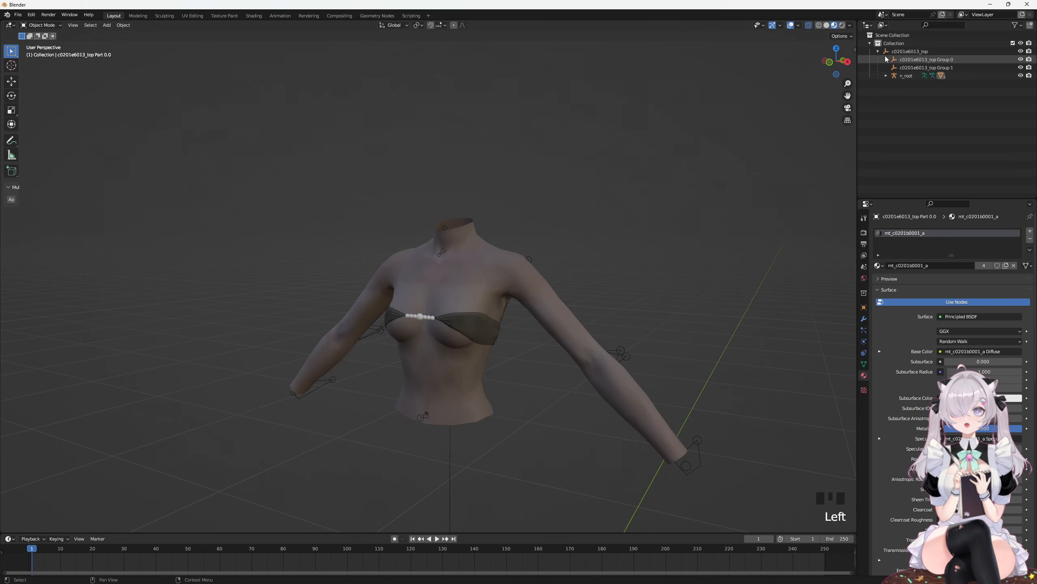
{"action": "left_click", "coordinate": [915, 60]}
{"action": "left_click", "coordinate": [918, 68], "text": "shift"}
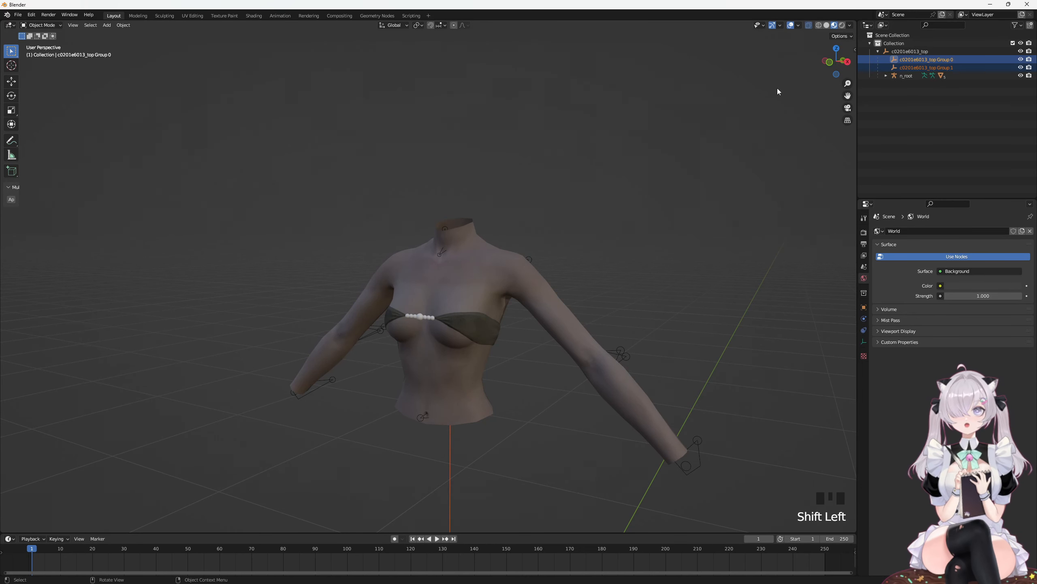
{"action": "left_click", "coordinate": [778, 87]}
{"action": "middle_click_drag", "start_coordinate": [759, 94], "coordinate": [695, 140]}
{"action": "left_click", "coordinate": [915, 59]}
{"action": "left_click", "coordinate": [917, 67], "text": "shift"}
{"action": "key", "text": "Delete"}
Step: Import the c0201e0000_top body FBX from the bookmarked SmallClothes Body 3D folder and compare its chest shape with the halter top from the side
{"action": "left_click", "coordinate": [894, 43]}
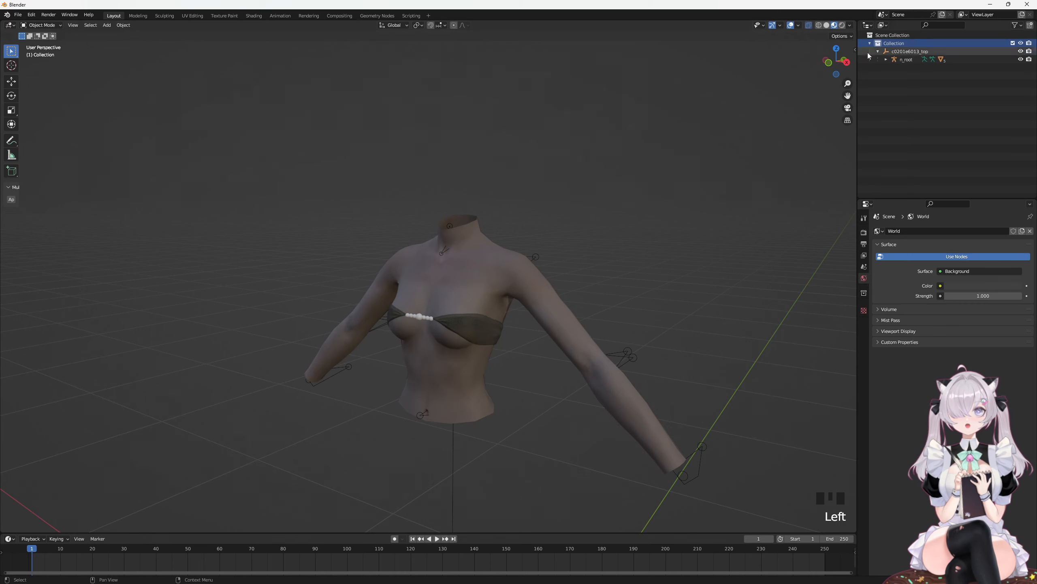
{"action": "key", "text": "q"}
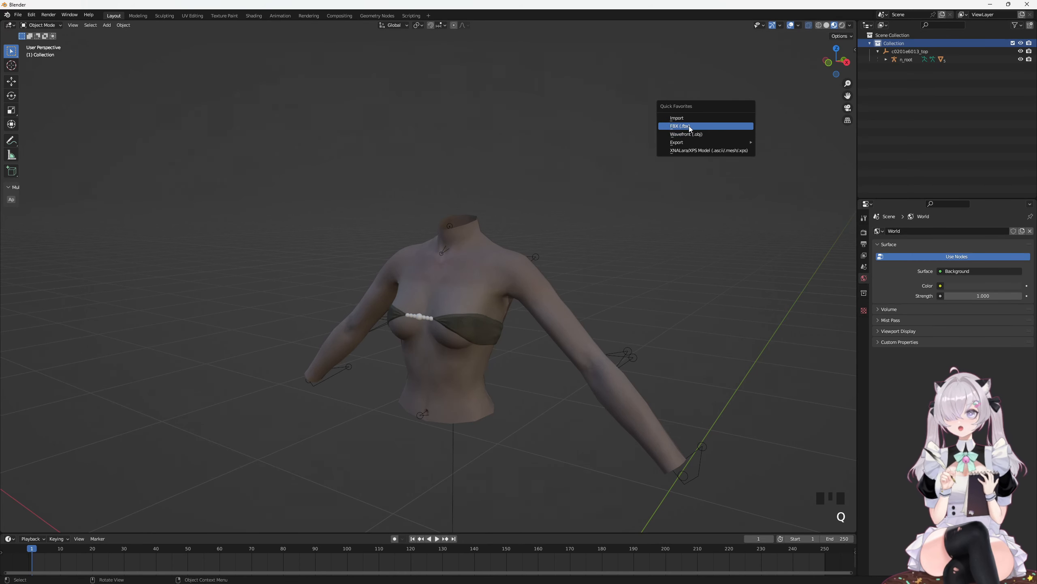
{"action": "left_click", "coordinate": [689, 127]}
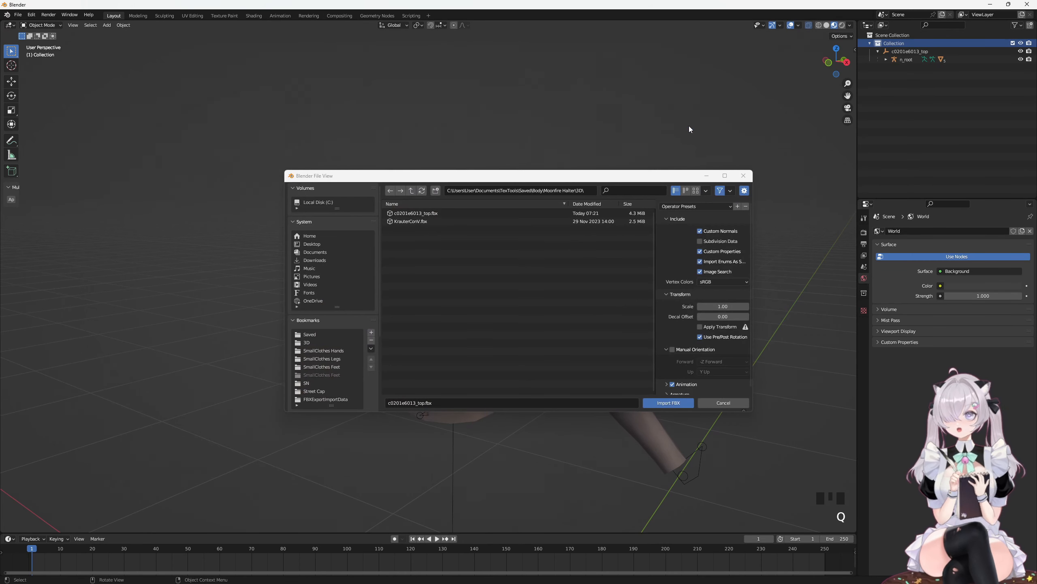
{"action": "left_click", "coordinate": [306, 343]}
{"action": "double_click", "coordinate": [416, 294]}
{"action": "middle_click_drag", "start_coordinate": [548, 231], "coordinate": [436, 300]}
{"action": "scroll", "coordinate": [465, 278], "scroll_direction": "up", "scroll_amount": 5}
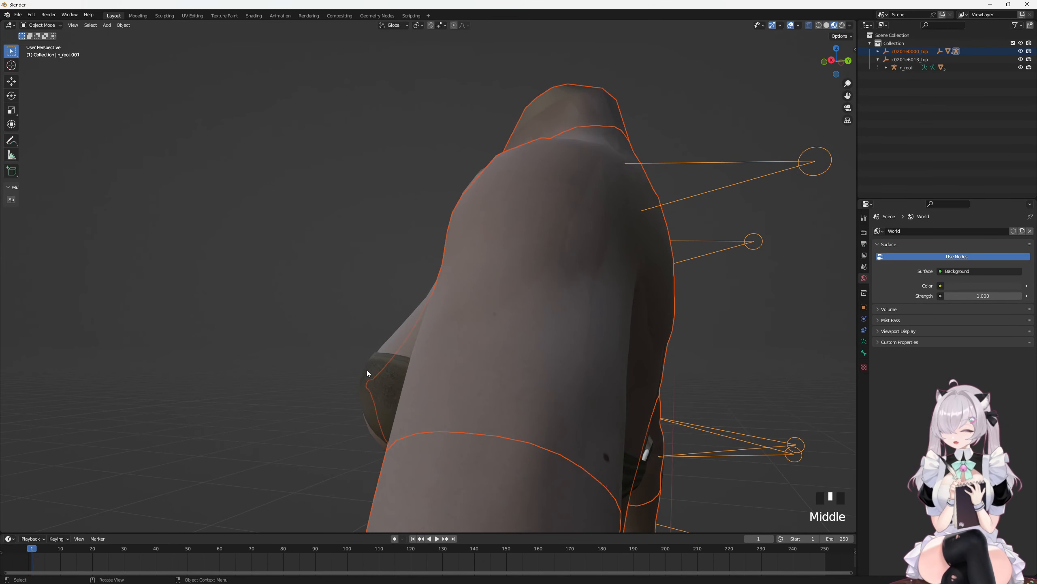
Step: Delete the Group 0 empty from the c0201e0000_top hierarchy
{"action": "middle_click_drag", "start_coordinate": [395, 365], "coordinate": [670, 300]}
{"action": "scroll", "coordinate": [539, 344], "scroll_direction": "down", "scroll_amount": 2}
{"action": "left_click", "coordinate": [878, 51]}
{"action": "left_click", "coordinate": [907, 60]}
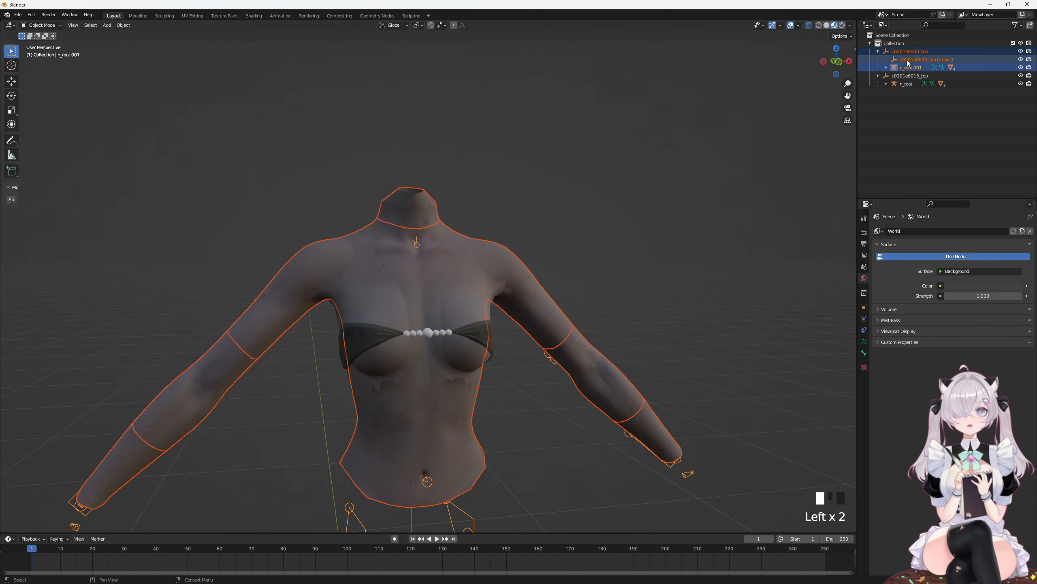
{"action": "key", "text": "x"}
Step: Expand both armatures and delete the halter top's original body meshes, c0201e6013_top Part 0.0 through Part 0.3
{"action": "left_click", "coordinate": [885, 59]}
{"action": "left_click", "coordinate": [934, 84]}
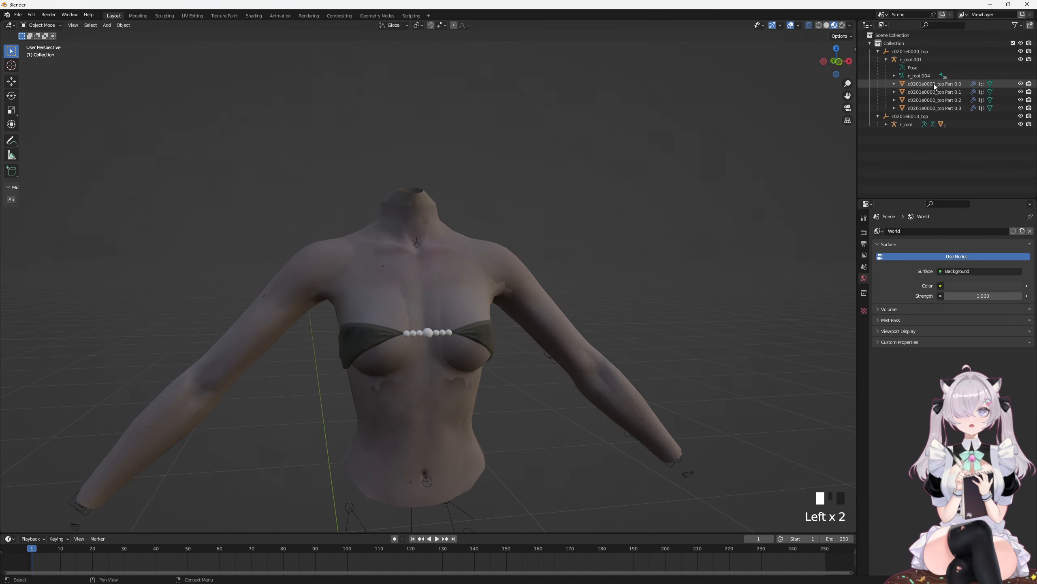
{"action": "left_click", "coordinate": [934, 108]}
{"action": "middle_click_drag", "start_coordinate": [694, 286], "coordinate": [719, 282]}
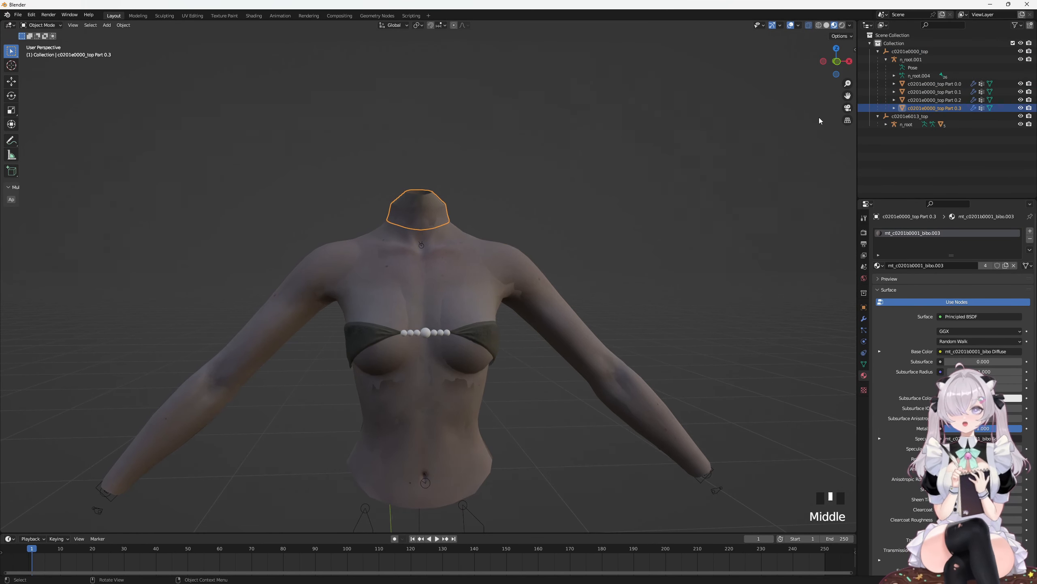
{"action": "left_click", "coordinate": [885, 124]}
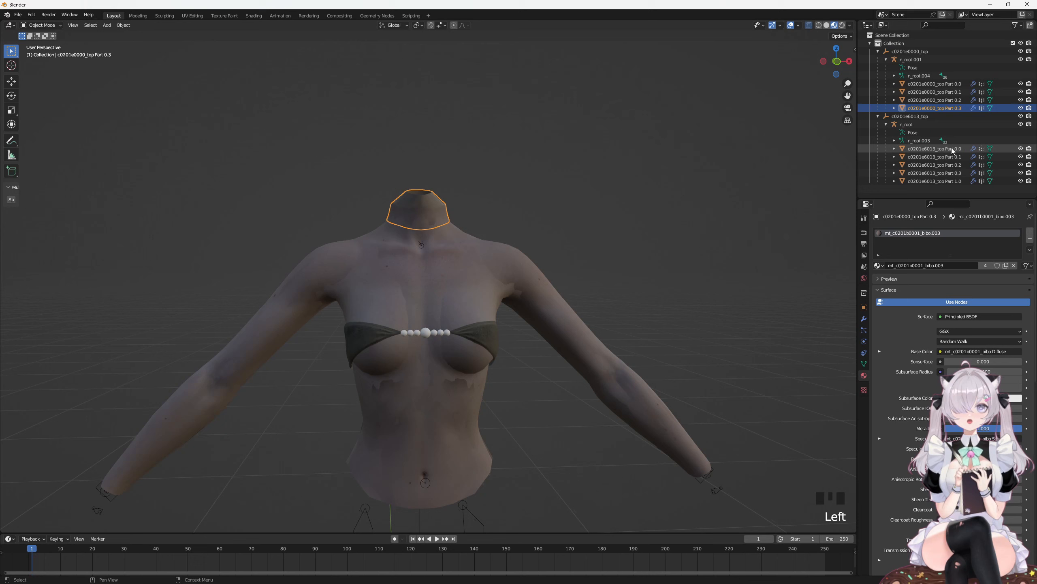
{"action": "left_click", "coordinate": [955, 181]}
{"action": "left_click", "coordinate": [953, 148]}
{"action": "left_click", "coordinate": [955, 172], "text": "shift"}
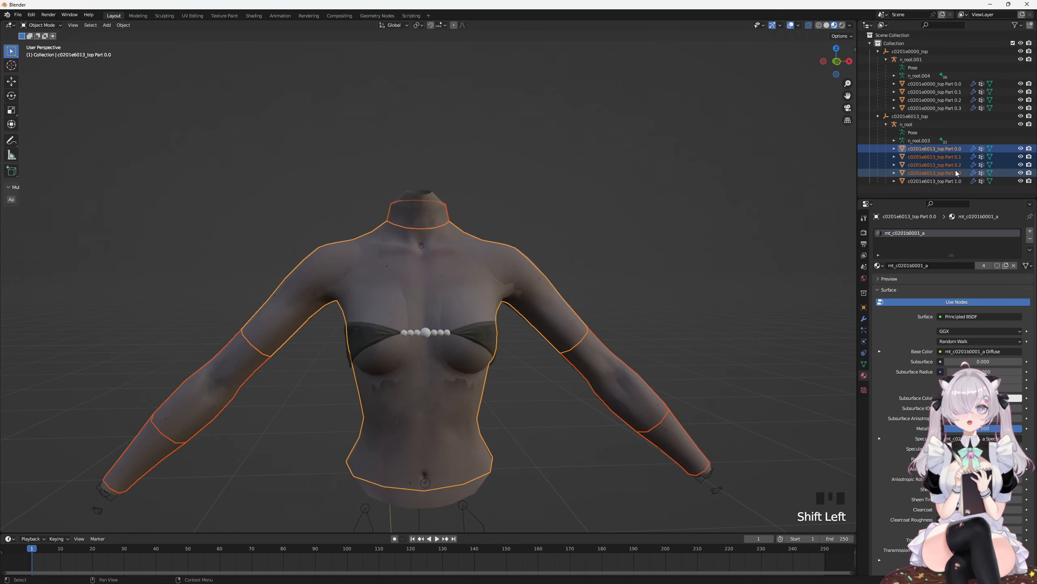
{"action": "key", "text": "x"}
{"action": "middle_click_drag", "start_coordinate": [719, 169], "coordinate": [778, 200]}
Step: Open c0201e6013_top Part 1.0 for mesh editing in the right orthographic view
{"action": "left_click", "coordinate": [953, 150]}
{"action": "key", "text": "Tab"}
{"action": "key", "text": "KP_3"}
{"action": "scroll", "coordinate": [392, 345], "scroll_direction": "up", "scroll_amount": 6}
{"action": "scroll", "coordinate": [392, 345], "scroll_direction": "down", "scroll_amount": 1}
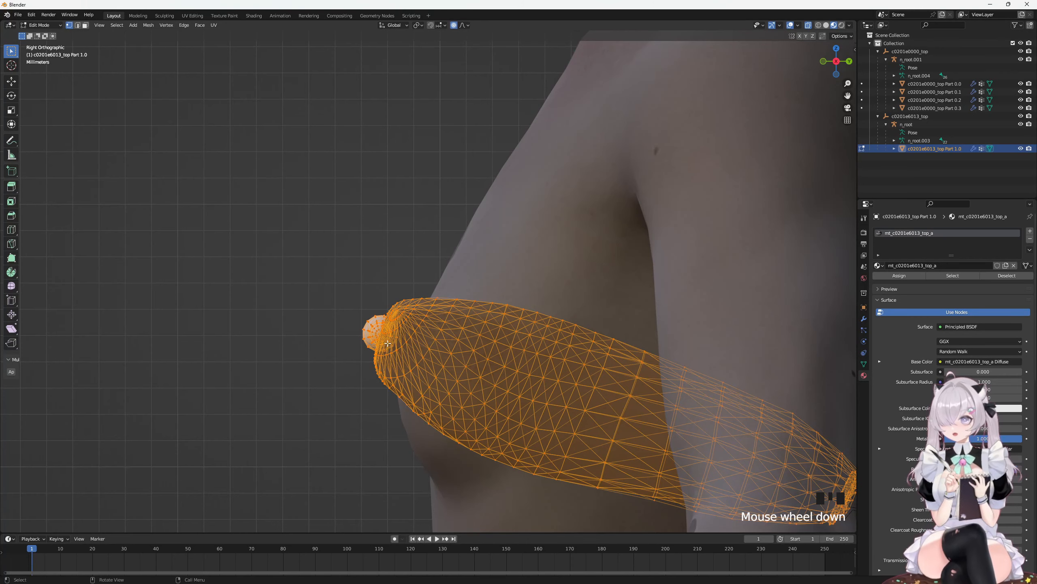
Step: Select the centre vertices of both halter cups and move them with proportional editing to fit the chest
{"action": "left_click", "coordinate": [392, 346]}
{"action": "middle_click_drag", "start_coordinate": [393, 348], "coordinate": [608, 354]}
{"action": "key", "text": "KP_3"}
{"action": "left_click", "coordinate": [608, 355]}
{"action": "left_click_drag", "start_coordinate": [608, 356], "coordinate": [605, 351]}
{"action": "left_click", "coordinate": [602, 348]}
{"action": "middle_click_drag", "start_coordinate": [602, 347], "coordinate": [482, 352]}
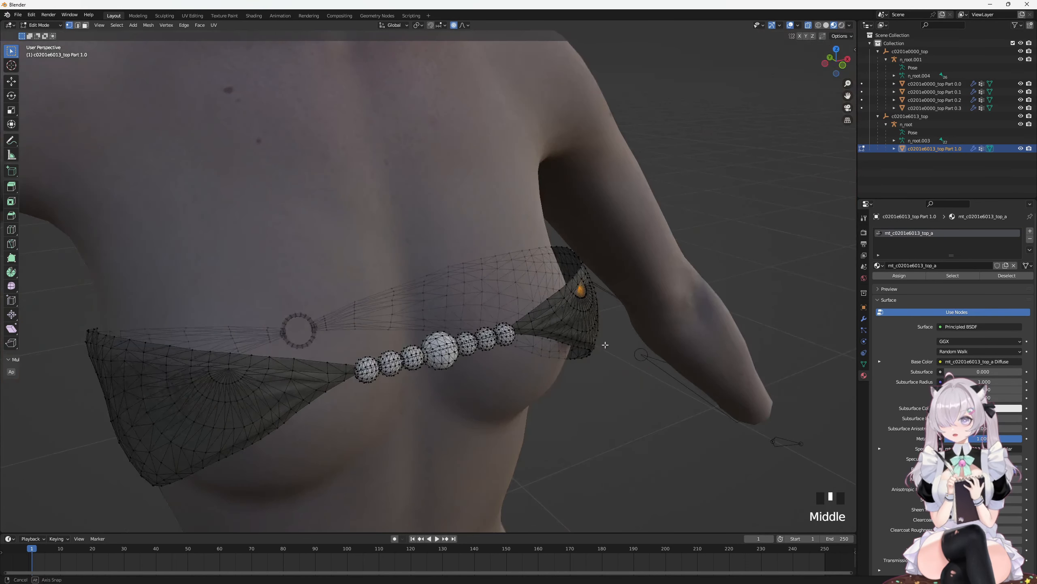
{"action": "left_click_drag", "start_coordinate": [225, 368], "coordinate": [243, 375], "text": "shift"}
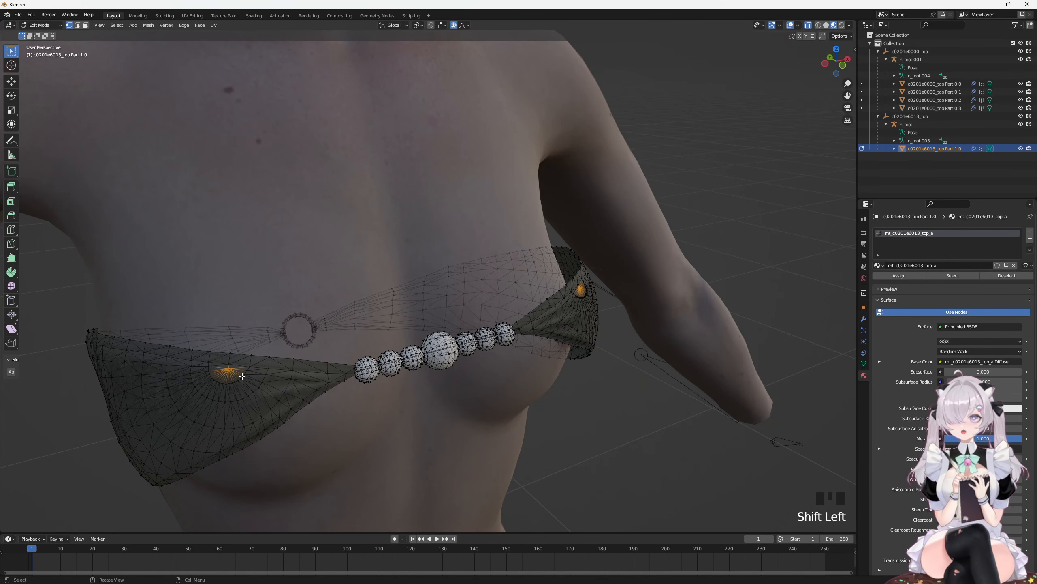
{"action": "key", "text": "KP_3"}
{"action": "key", "text": "g"}
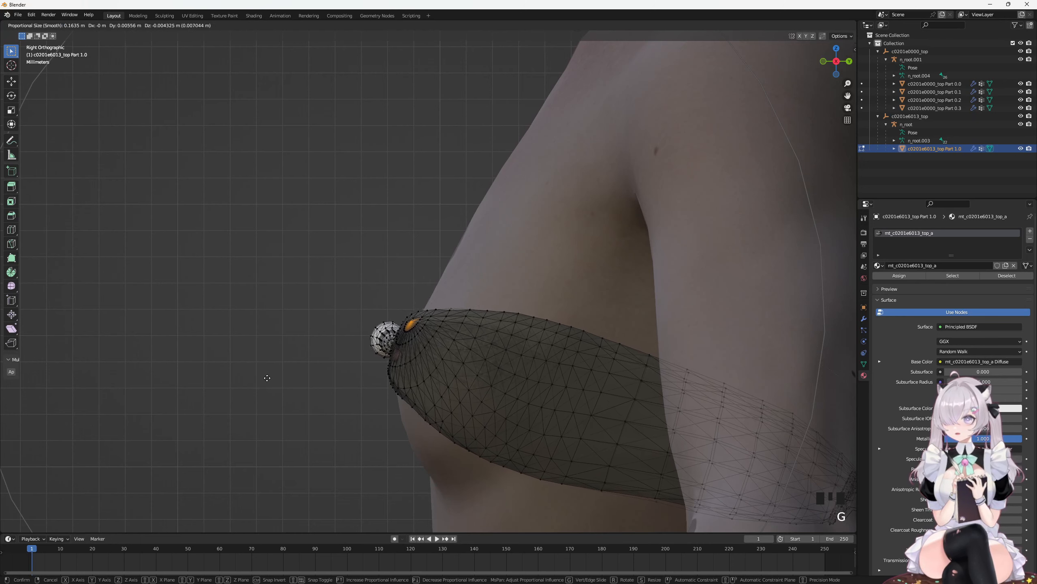
{"action": "left_click", "coordinate": [492, 349]}
{"action": "scroll", "coordinate": [492, 349], "scroll_direction": "down", "scroll_amount": 2}
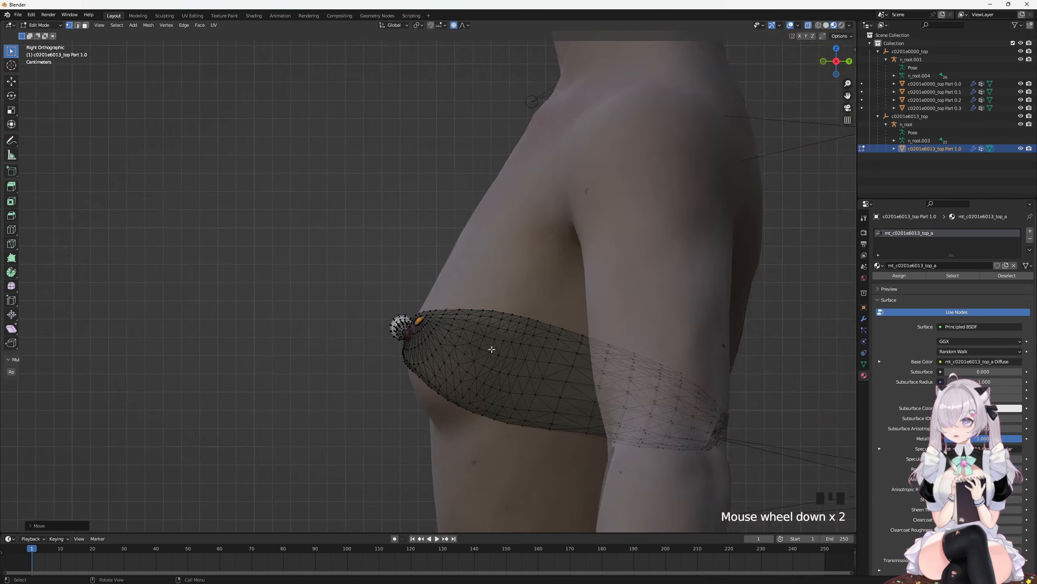
{"action": "middle_click_drag", "start_coordinate": [492, 349], "coordinate": [505, 431]}
Step: Select the lower-edge vertices on both cups and scale them along X with a proportional falloff
{"action": "key", "text": "KP_3"}
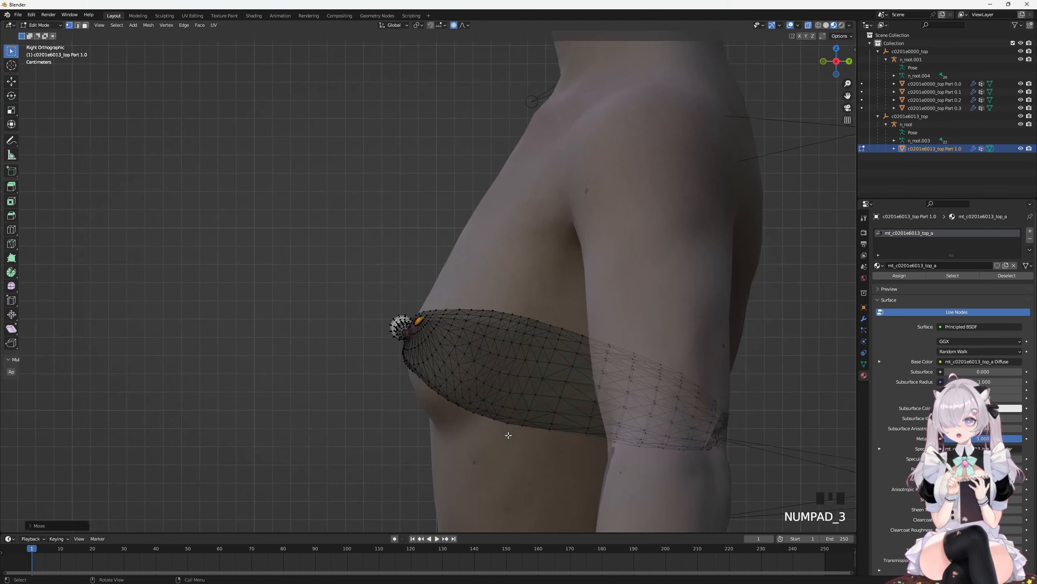
{"action": "left_click_drag", "start_coordinate": [462, 406], "coordinate": [472, 418]}
{"action": "middle_click_drag", "start_coordinate": [471, 417], "coordinate": [590, 376]}
{"action": "middle_click_drag", "start_coordinate": [658, 398], "coordinate": [661, 397]}
{"action": "key", "text": "s"}
{"action": "key", "text": "x"}
{"action": "scroll", "coordinate": [660, 394], "scroll_direction": "up", "scroll_amount": 3}
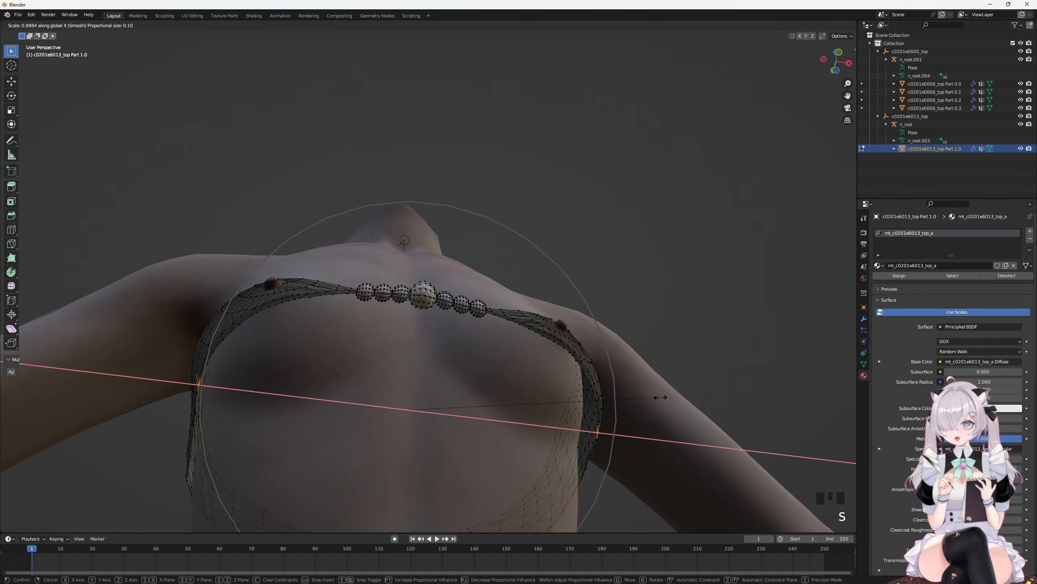
{"action": "scroll", "coordinate": [653, 396], "scroll_direction": "down", "scroll_amount": 2}
{"action": "scroll", "coordinate": [646, 398], "scroll_direction": "up", "scroll_amount": 1}
{"action": "left_click", "coordinate": [645, 398]}
{"action": "scroll", "coordinate": [572, 413], "scroll_direction": "down", "scroll_amount": 3}
{"action": "middle_click_drag", "start_coordinate": [572, 412], "coordinate": [571, 423]}
Step: Scale another pair of lower-edge vertex groups on the halter along X to fit the sides of the body
{"action": "key", "text": "KP_3"}
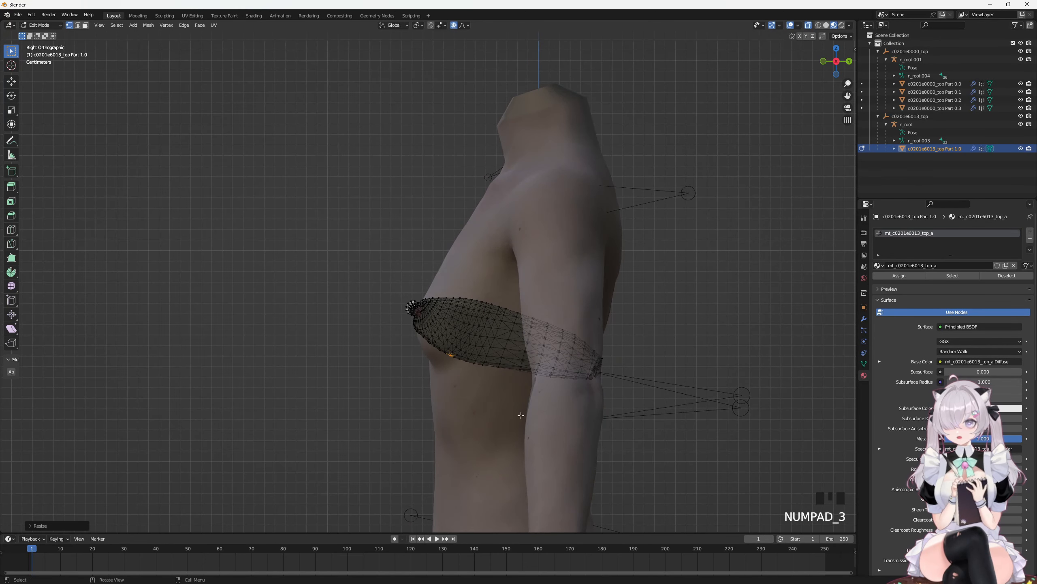
{"action": "scroll", "coordinate": [490, 391], "scroll_direction": "up", "scroll_amount": 3}
{"action": "left_click_drag", "start_coordinate": [504, 418], "coordinate": [512, 426]}
{"action": "middle_click_drag", "start_coordinate": [512, 426], "coordinate": [534, 400]}
{"action": "key", "text": "s"}
{"action": "key", "text": "x"}
{"action": "left_click", "coordinate": [582, 432]}
Step: Scale the edge vertices on both sides of the halter's back band to fit the body
{"action": "key", "text": "KP_3"}
{"action": "left_click", "coordinate": [574, 424]}
{"action": "scroll", "coordinate": [611, 420], "scroll_direction": "down", "scroll_amount": 2}
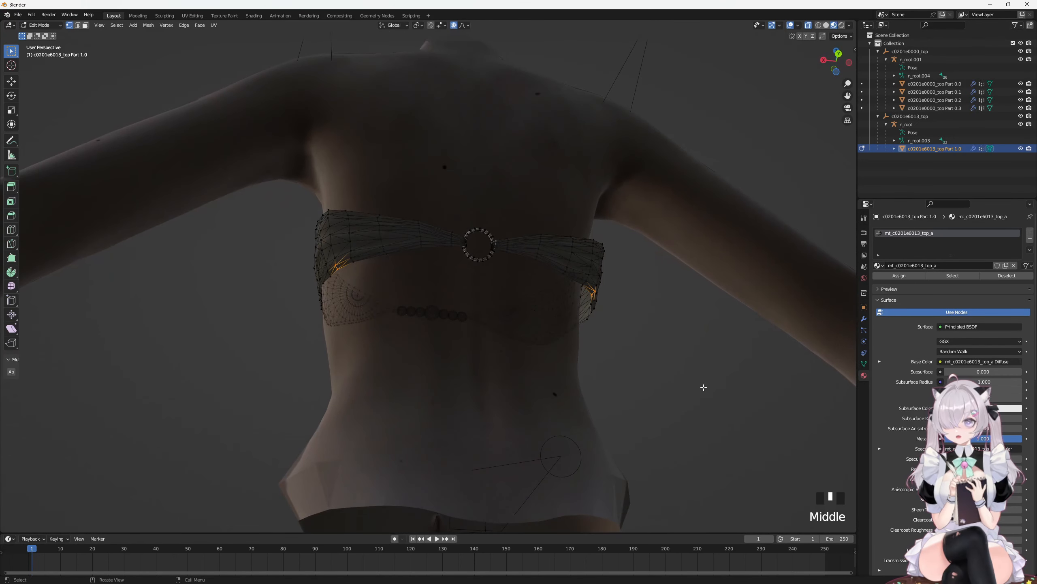
{"action": "key", "text": "s"}
{"action": "key", "text": "x"}
{"action": "left_click", "coordinate": [681, 387]}
{"action": "middle_click_drag", "start_coordinate": [682, 387], "coordinate": [674, 310]}
{"action": "scroll", "coordinate": [674, 310], "scroll_direction": "up", "scroll_amount": 3}
{"action": "key", "text": "s"}
{"action": "left_click", "coordinate": [690, 310]}
Step: Select the upper-edge vertices beneath both armpits and scale them along X
{"action": "key", "text": "KP_3"}
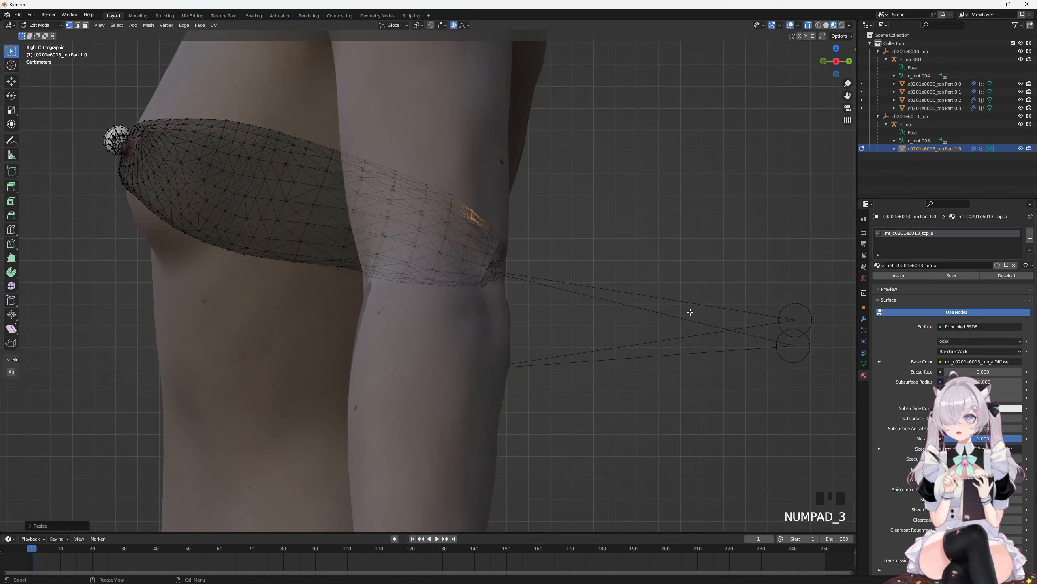
{"action": "middle_click_drag", "start_coordinate": [426, 210], "coordinate": [435, 239], "text": "shift"}
{"action": "left_click_drag", "start_coordinate": [399, 188], "coordinate": [410, 199]}
{"action": "middle_click_drag", "start_coordinate": [410, 199], "coordinate": [321, 204]}
{"action": "left_click", "coordinate": [232, 213], "text": "ctrl"}
{"action": "middle_click_drag", "start_coordinate": [232, 214], "coordinate": [238, 221]}
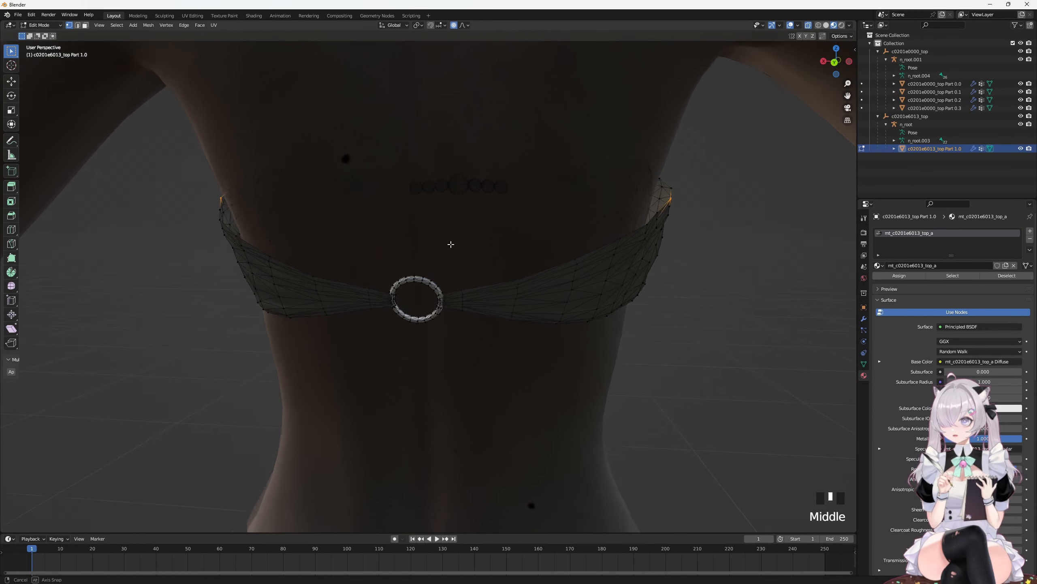
{"action": "key", "text": "s"}
{"action": "key", "text": "x"}
{"action": "left_click", "coordinate": [587, 269]}
Step: Fit the lower-edge vertices on both sides of the back band by scaling them along X and moving them along Y
{"action": "left_click", "coordinate": [934, 84]}
{"action": "left_click_drag", "start_coordinate": [400, 313], "coordinate": [427, 331]}
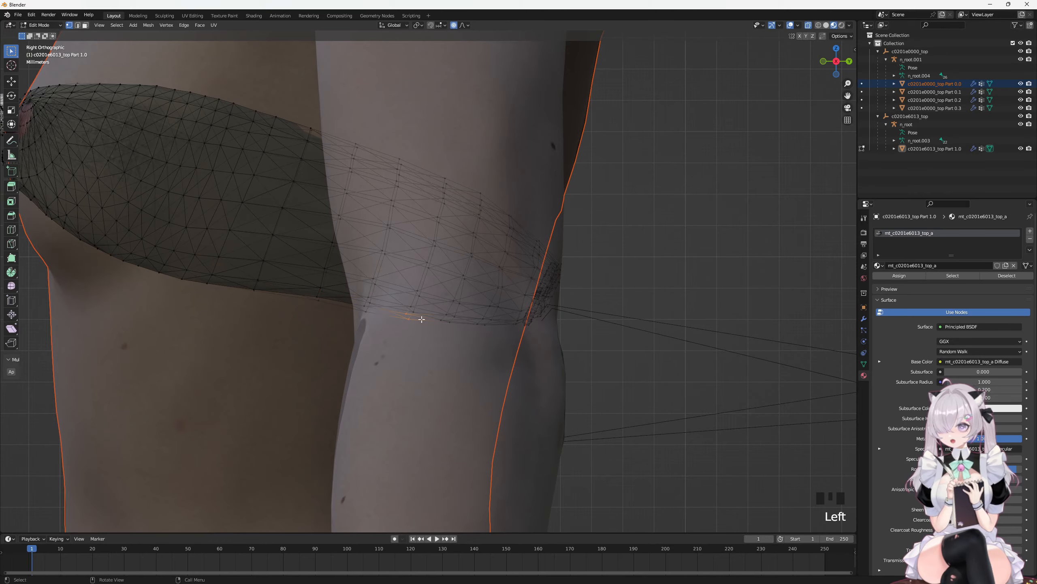
{"action": "middle_click_drag", "start_coordinate": [459, 325], "coordinate": [423, 297]}
{"action": "key", "text": "g"}
{"action": "key", "text": "y"}
{"action": "right_click", "coordinate": [426, 297]}
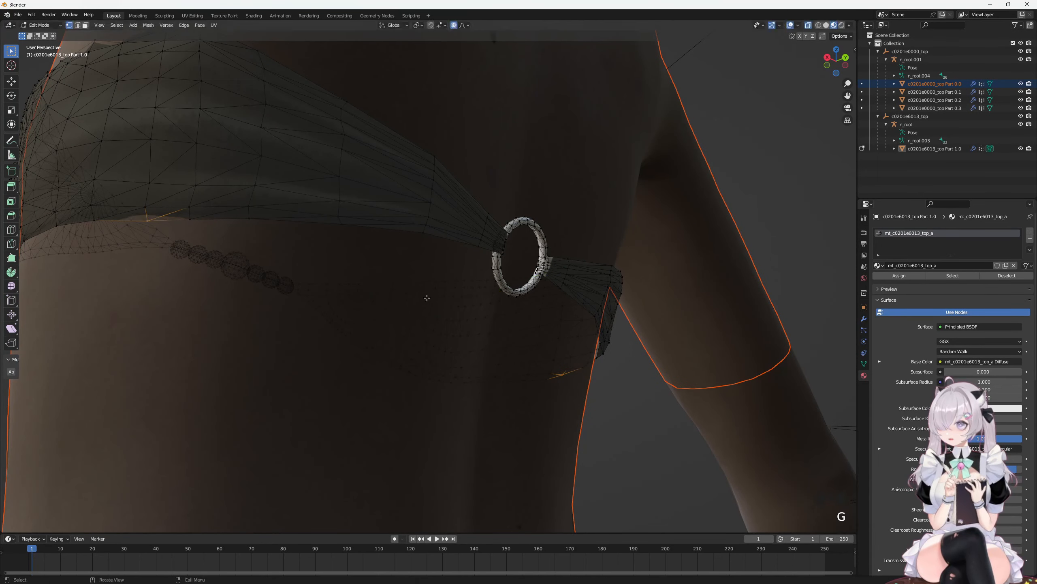
{"action": "middle_click", "coordinate": [607, 353]}
{"action": "key", "text": "s"}
{"action": "key", "text": "x"}
{"action": "scroll", "coordinate": [609, 357], "scroll_direction": "down", "scroll_amount": 4}
{"action": "left_click", "coordinate": [612, 357]}
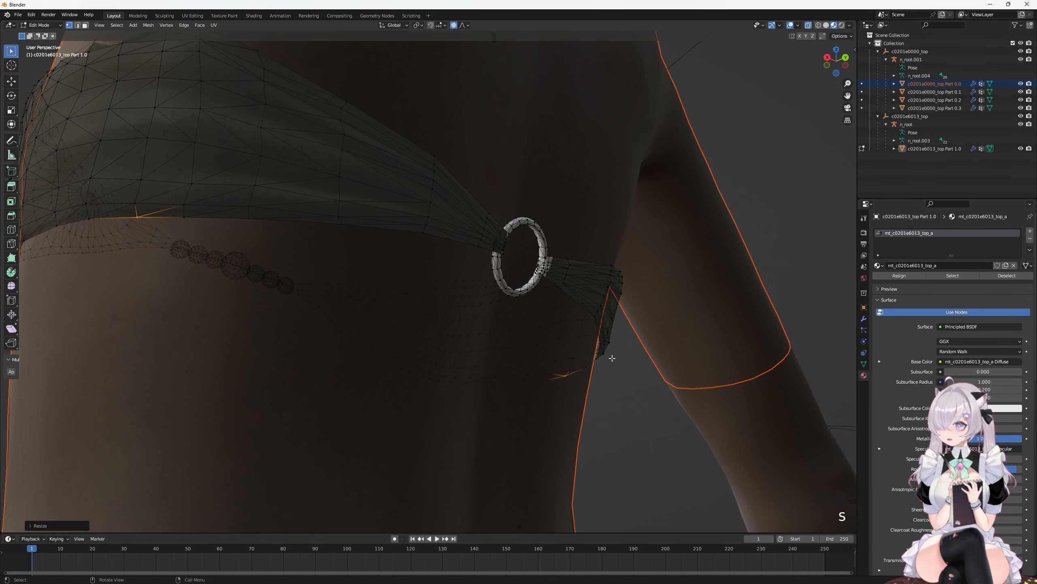
{"action": "key", "text": "g"}
{"action": "key", "text": "y"}
{"action": "left_click", "coordinate": [618, 358]}
{"action": "scroll", "coordinate": [572, 360], "scroll_direction": "down", "scroll_amount": 3}
{"action": "middle_click_drag", "start_coordinate": [521, 362], "coordinate": [500, 403]}
{"action": "middle_click_drag", "start_coordinate": [424, 352], "coordinate": [387, 339]}
{"action": "scroll", "coordinate": [386, 340], "scroll_direction": "up", "scroll_amount": 3}
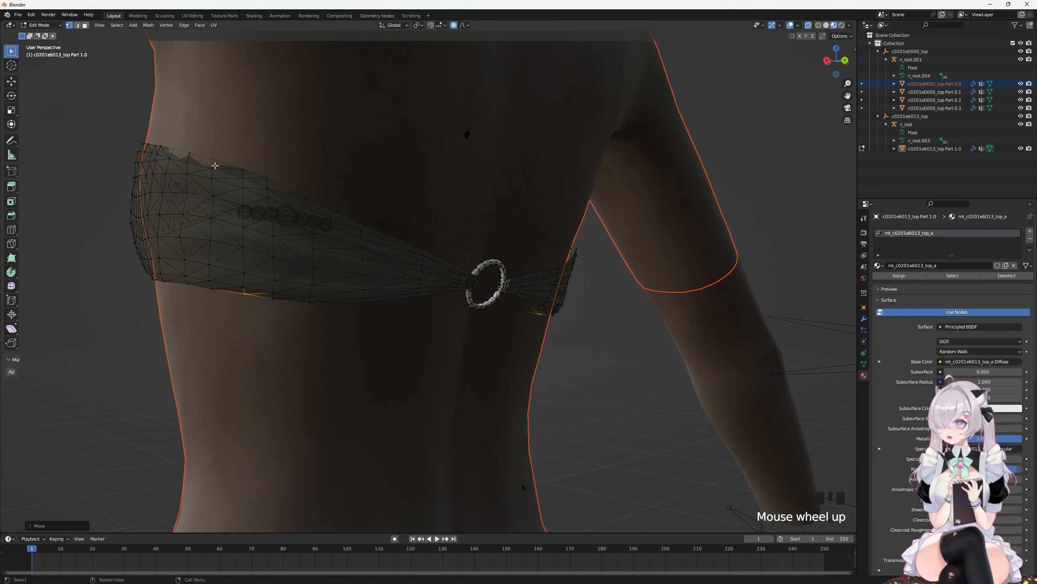
Step: Select the upper-edge vertices at both sides of the band and scale them along X with a smaller proportional falloff
{"action": "key", "text": "KP_3"}
{"action": "left_click_drag", "start_coordinate": [365, 177], "coordinate": [392, 194]}
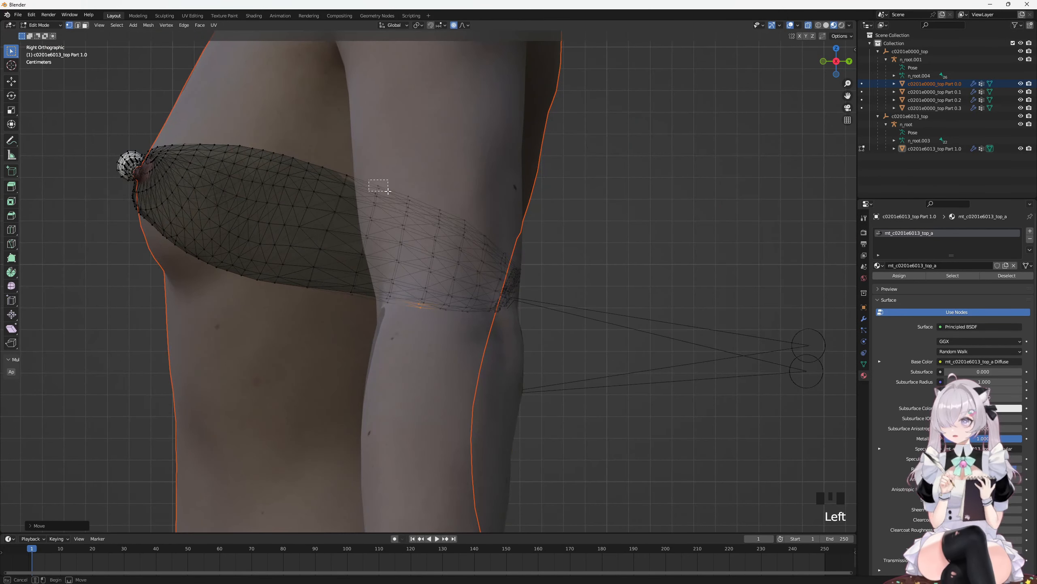
{"action": "middle_click_drag", "start_coordinate": [391, 193], "coordinate": [323, 191]}
{"action": "key", "text": "s"}
{"action": "key", "text": "x"}
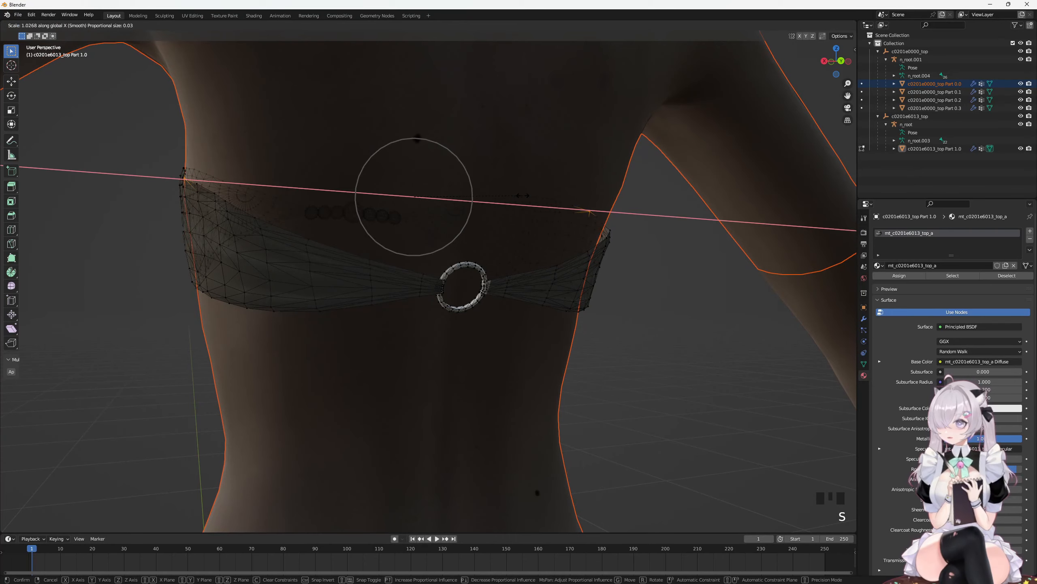
{"action": "scroll", "coordinate": [522, 196], "scroll_direction": "down", "scroll_amount": 3}
{"action": "left_click", "coordinate": [522, 196]}
Step: Leave halter mesh editing and select the c0201e0000_top Part 0.0 body mesh
{"action": "middle_click_drag", "start_coordinate": [531, 204], "coordinate": [642, 216]}
{"action": "scroll", "coordinate": [645, 244], "scroll_direction": "down", "scroll_amount": 2}
{"action": "key", "text": "Tab"}
{"action": "left_click", "coordinate": [528, 197]}
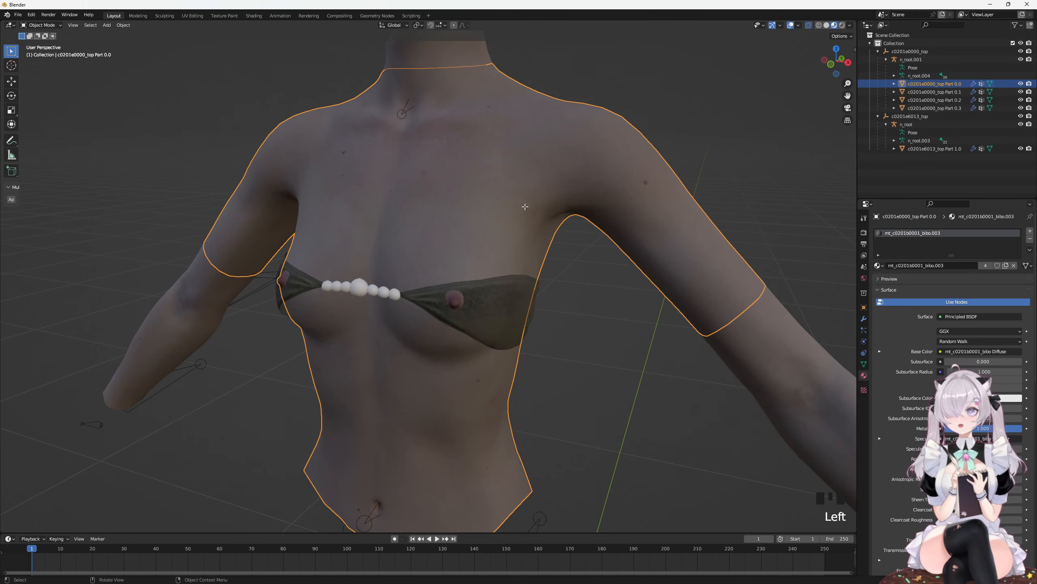
{"action": "key", "text": "Tab"}
{"action": "key", "text": "Tab"}
{"action": "left_click", "coordinate": [566, 184]}
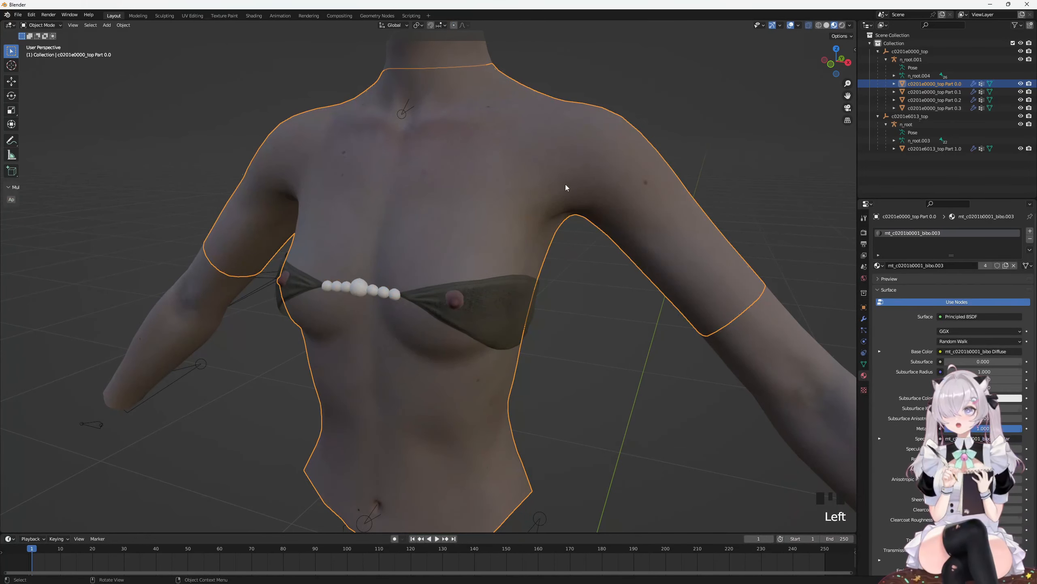
Step: Edit the c0201e0000_top Part 0.0 mesh so the nipples do not poke through the halter cups
{"action": "key", "text": "Tab"}
{"action": "scroll", "coordinate": [584, 278], "scroll_direction": "up", "scroll_amount": 2}
{"action": "left_click", "coordinate": [591, 325]}
{"action": "middle_click_drag", "start_coordinate": [591, 325], "coordinate": [603, 335]}
{"action": "left_click", "coordinate": [509, 342]}
{"action": "middle_click_drag", "start_coordinate": [509, 343], "coordinate": [663, 255]}
{"action": "key", "text": "Tab"}
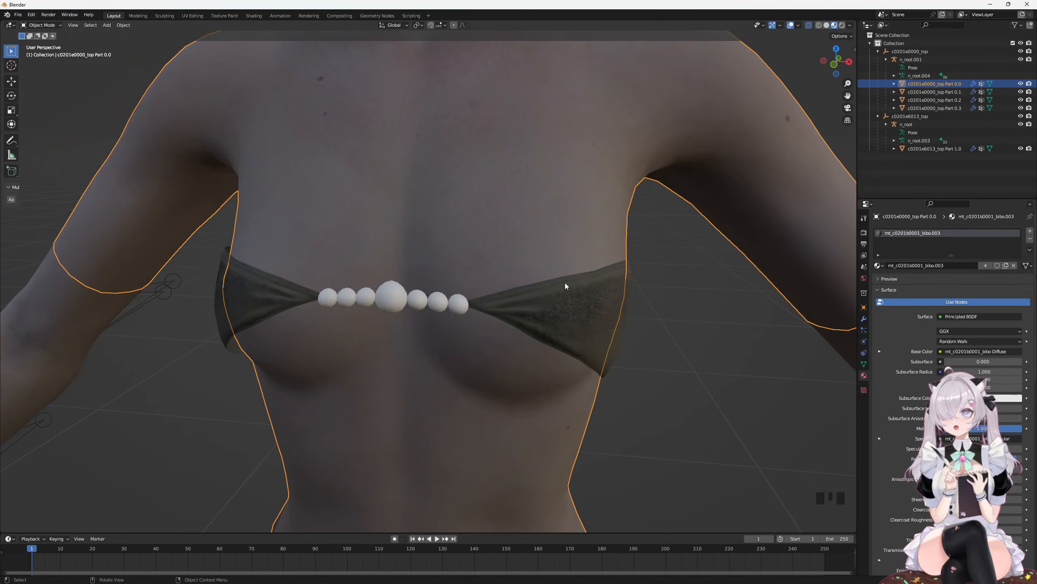
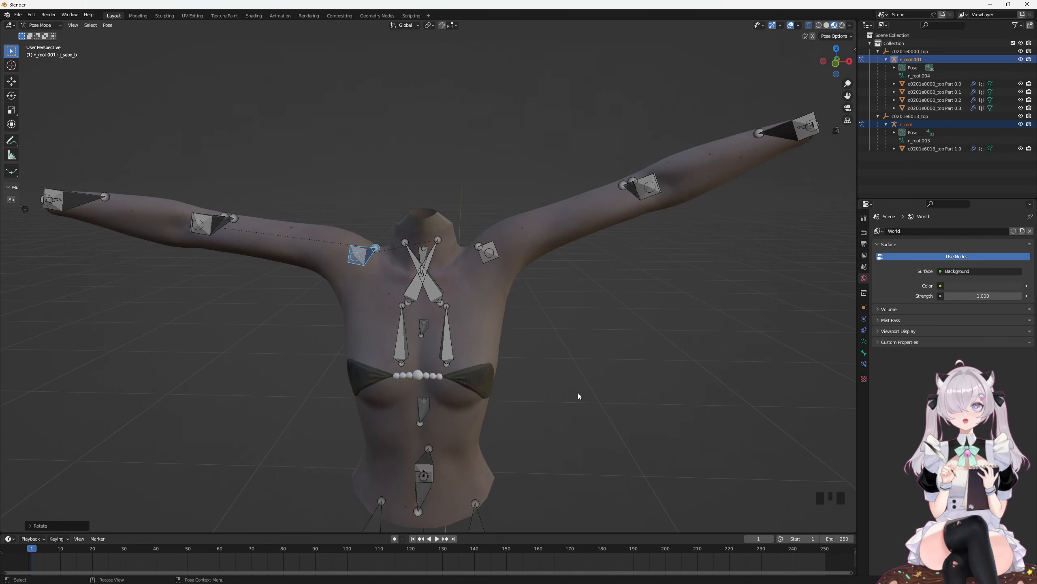
Step: Examine the halter top's fit on the body from below with the arms posed upward
{"action": "middle_click_drag", "start_coordinate": [582, 392], "coordinate": [465, 343]}
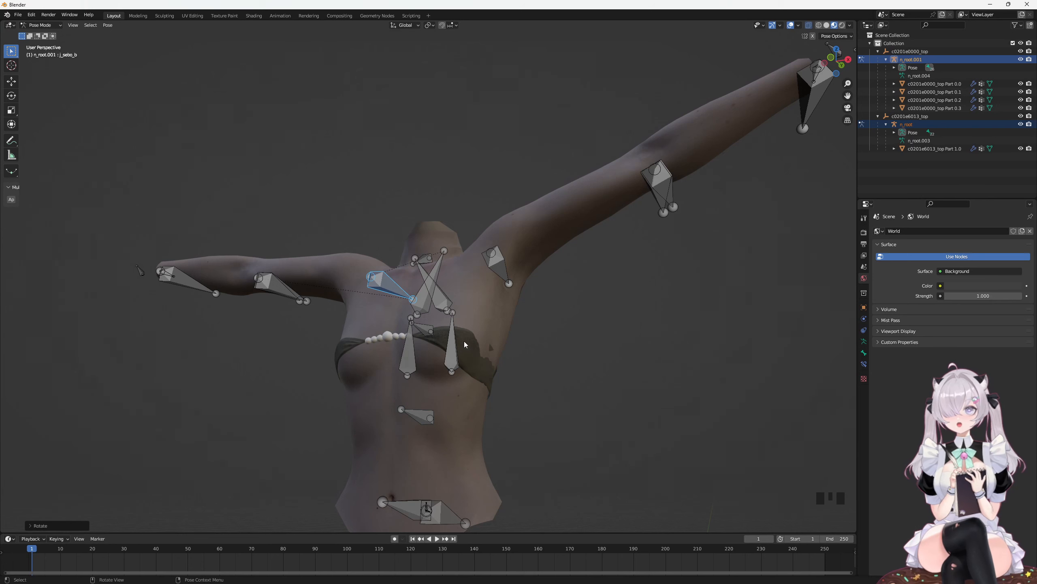
Step: Clear all pose transforms from every bone of both armatures
{"action": "scroll", "coordinate": [497, 325], "scroll_direction": "down", "scroll_amount": 1}
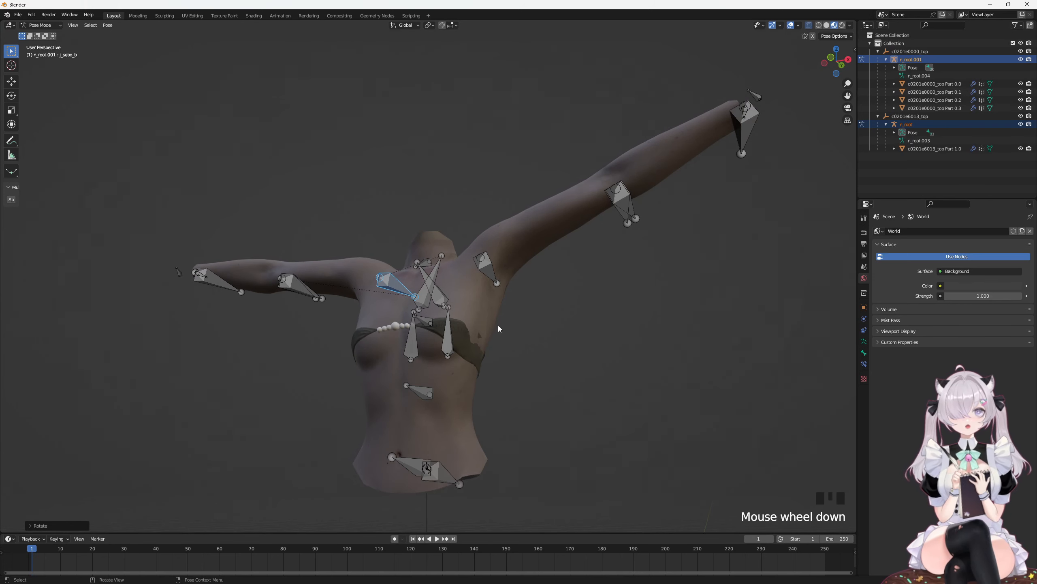
{"action": "scroll", "coordinate": [497, 325], "scroll_direction": "up", "scroll_amount": 1}
{"action": "middle_click_drag", "start_coordinate": [497, 325], "coordinate": [466, 322]}
{"action": "scroll", "coordinate": [468, 323], "scroll_direction": "up", "scroll_amount": 1}
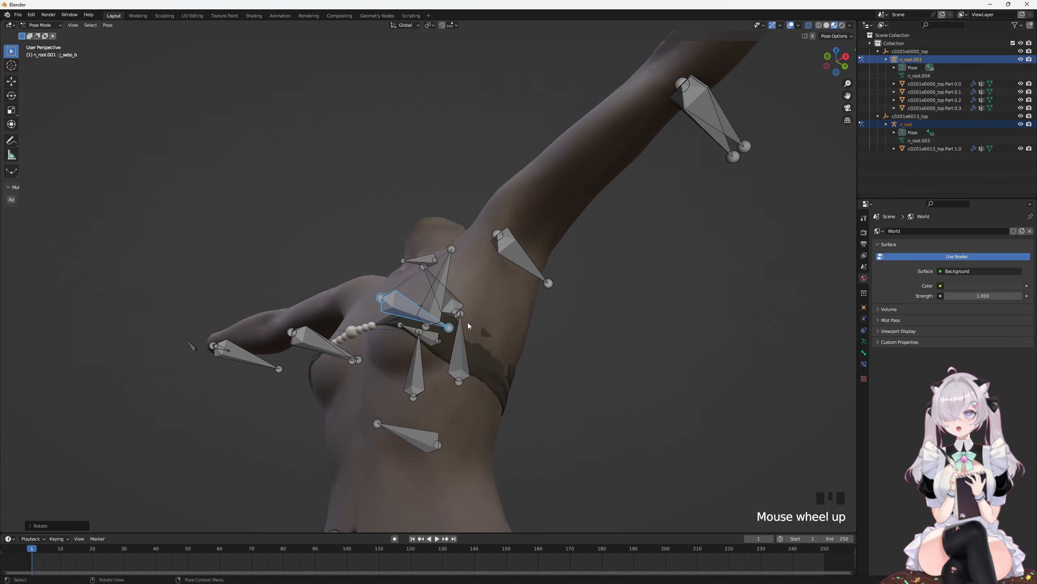
{"action": "key", "text": "a"}
{"action": "left_click", "coordinate": [90, 25]}
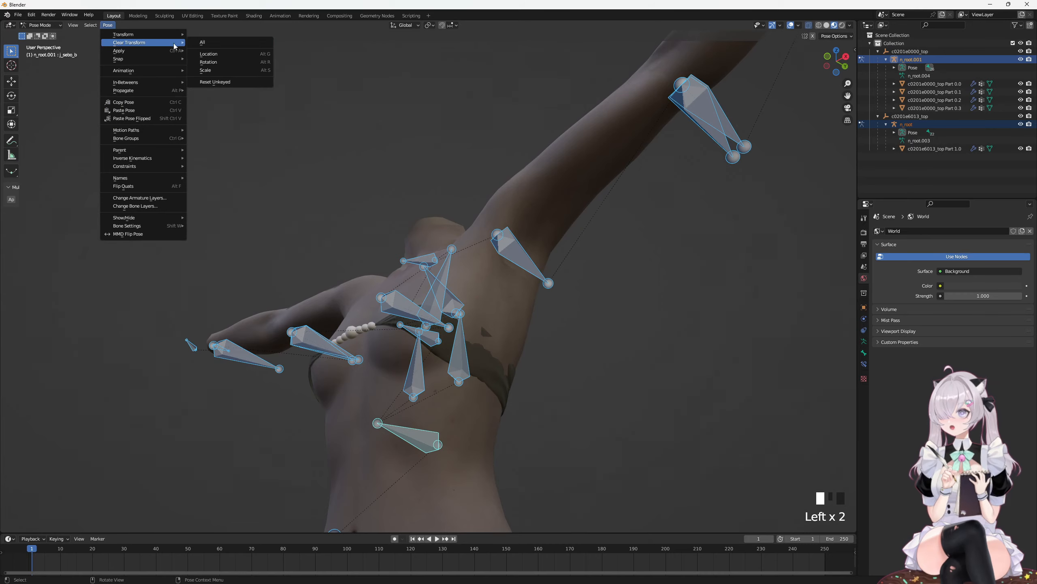
{"action": "middle_click_drag", "start_coordinate": [480, 323], "coordinate": [588, 469]}
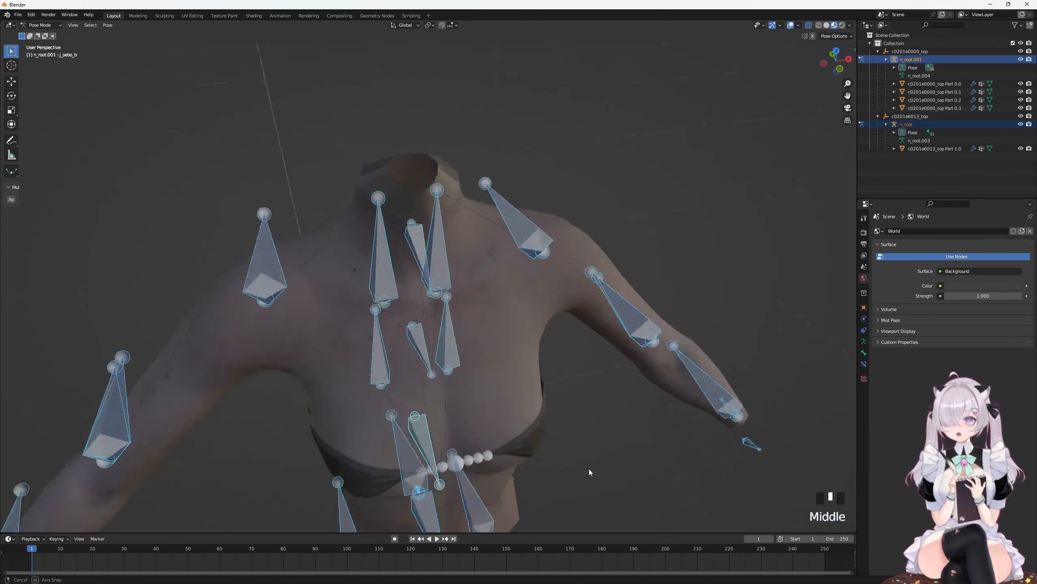
{"action": "scroll", "coordinate": [587, 443], "scroll_direction": "up", "scroll_amount": 2}
{"action": "middle_click_drag", "start_coordinate": [586, 428], "coordinate": [572, 347]}
Step: Switch to Object Mode and select the bandeau top mesh c0201e6013_top Part 1.0
{"action": "left_click", "coordinate": [41, 25]}
{"action": "left_click", "coordinate": [40, 35]}
{"action": "left_click", "coordinate": [417, 343]}
{"action": "middle_click_drag", "start_coordinate": [687, 269], "coordinate": [627, 303]}
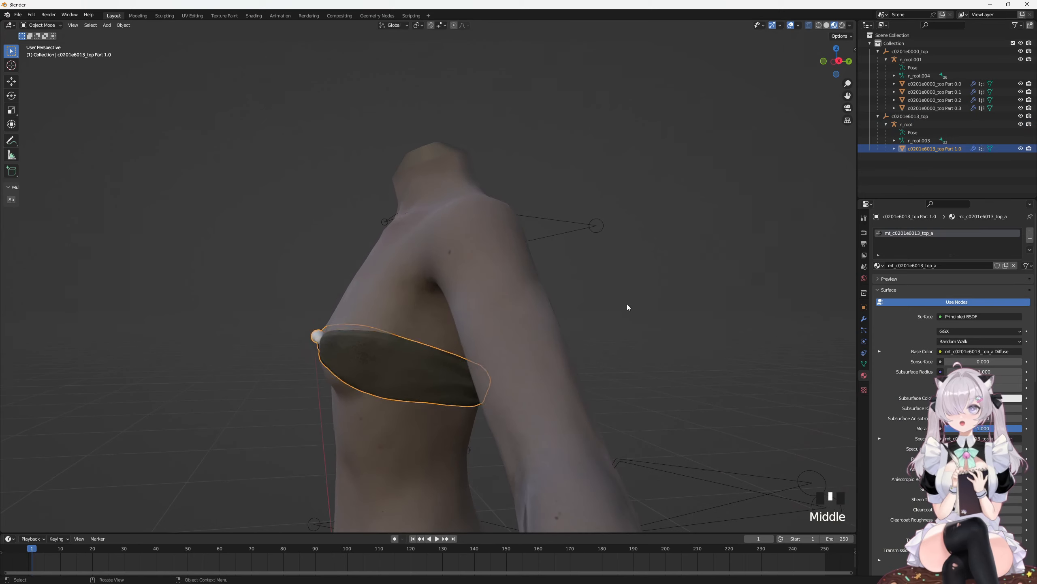
Step: Try scaling selected edge vertices of the bandeau top in Edit Mode with proportional editing, then return to Object Mode with nothing selected
{"action": "key", "text": "Tab"}
{"action": "key", "text": "KP_3"}
{"action": "left_click", "coordinate": [406, 339]}
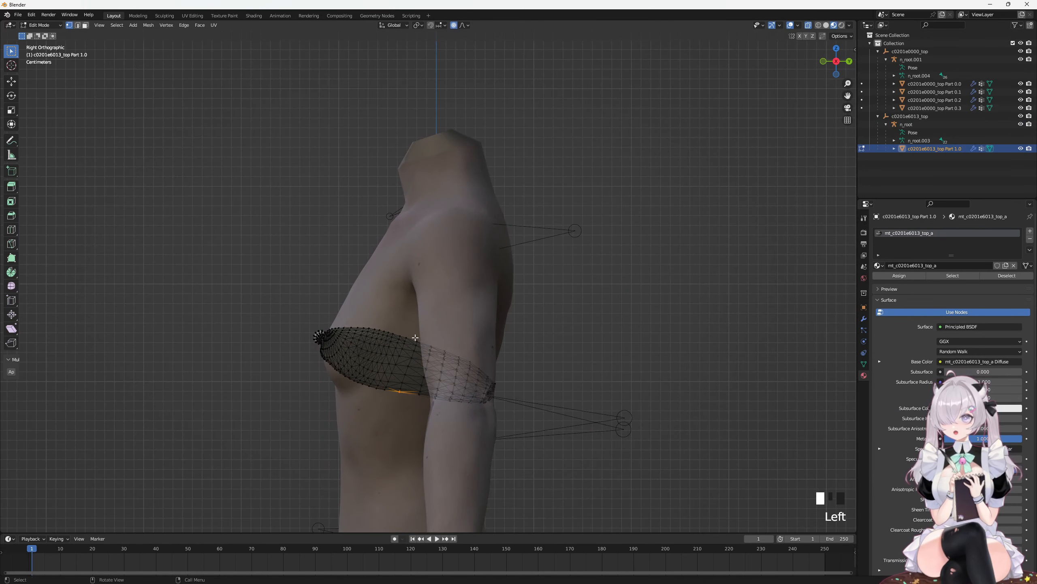
{"action": "middle_click_drag", "start_coordinate": [406, 339], "coordinate": [580, 402]}
{"action": "key", "text": "s"}
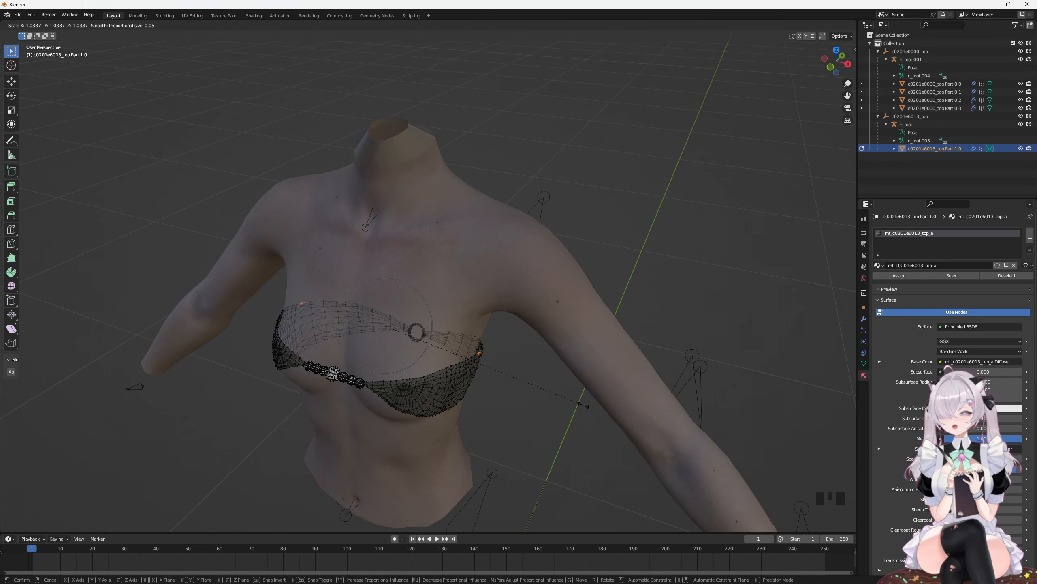
{"action": "scroll", "coordinate": [584, 405], "scroll_direction": "down", "scroll_amount": 6}
{"action": "right_click", "coordinate": [584, 406]}
{"action": "middle_click_drag", "start_coordinate": [567, 396], "coordinate": [460, 356]}
{"action": "key", "text": "Tab"}
{"action": "left_click", "coordinate": [508, 356]}
Step: Try Weight Paint mode on c0201e0000_top Part 0.0 with the n_root armature selected, and return to Object Mode
{"action": "scroll", "coordinate": [508, 357], "scroll_direction": "down", "scroll_amount": 2}
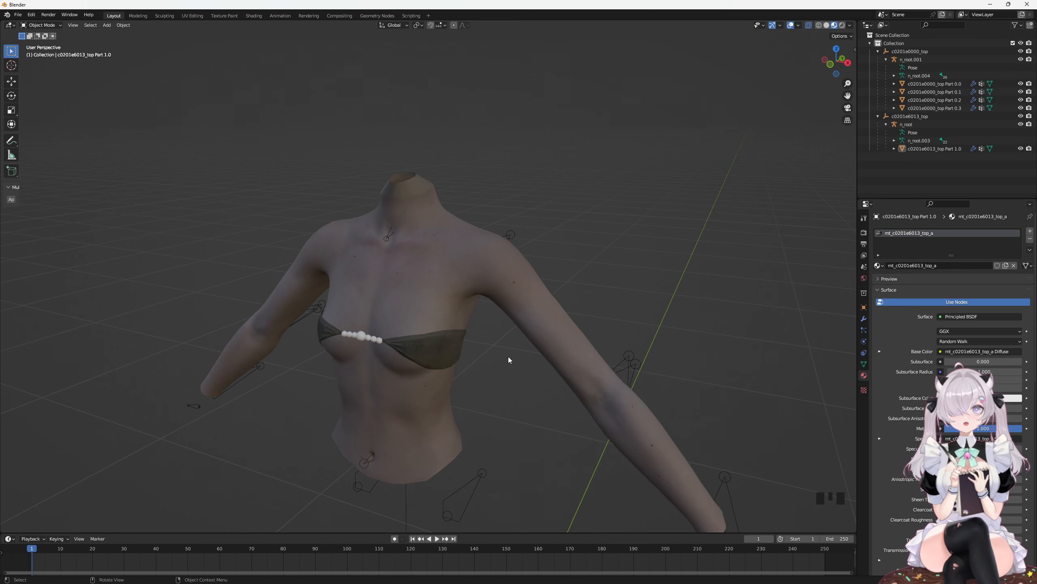
{"action": "scroll", "coordinate": [527, 323], "scroll_direction": "down", "scroll_amount": 2}
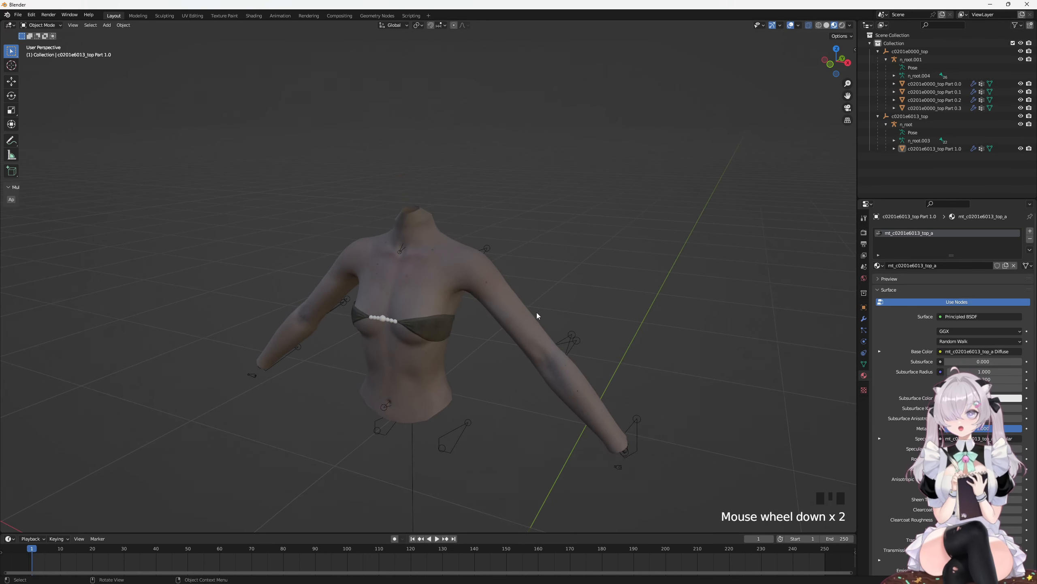
{"action": "middle_click_drag", "start_coordinate": [536, 312], "coordinate": [578, 284]}
{"action": "left_click", "coordinate": [958, 134]}
{"action": "left_click", "coordinate": [914, 125]}
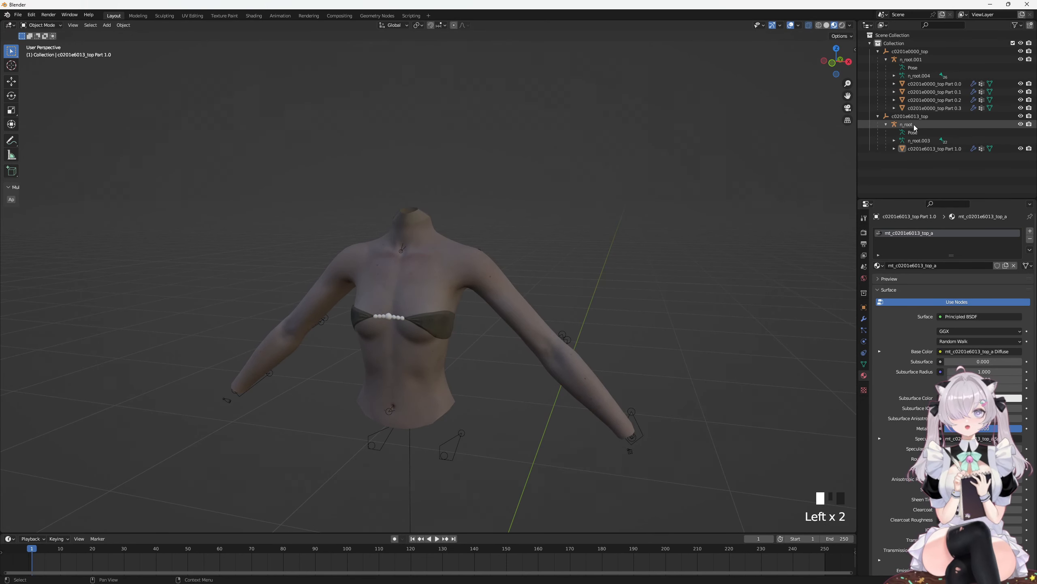
{"action": "left_click", "coordinate": [946, 85], "text": "ctrl"}
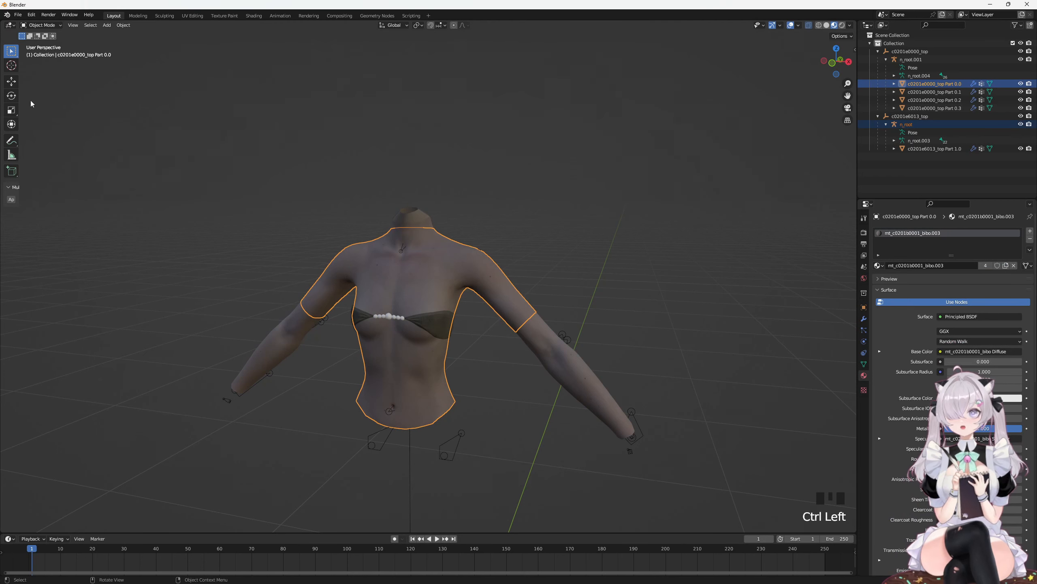
{"action": "left_click", "coordinate": [41, 25]}
{"action": "left_click", "coordinate": [45, 70]}
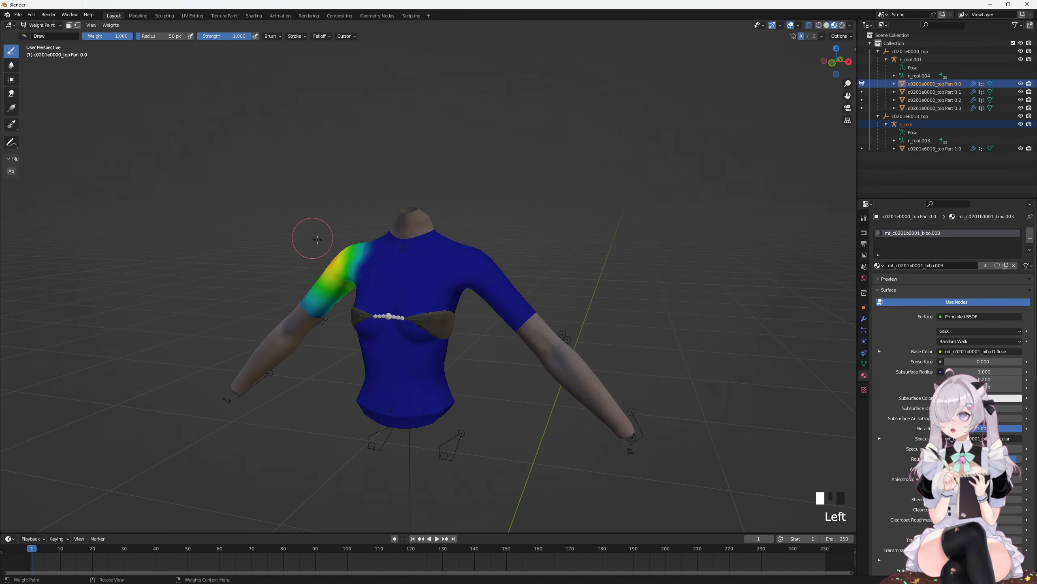
{"action": "mouse_move", "coordinate": [308, 232]}
{"action": "middle_mouse_down"}
{"action": "mouse_move", "coordinate": [329, 211]}
{"action": "mouse_move", "coordinate": [401, 239]}
{"action": "mouse_move", "coordinate": [417, 301]}
{"action": "mouse_move", "coordinate": [453, 324]}
{"action": "mouse_move", "coordinate": [402, 307]}
{"action": "middle_mouse_up"}
{"action": "left_click", "coordinate": [42, 26]}
{"action": "left_click", "coordinate": [43, 36]}
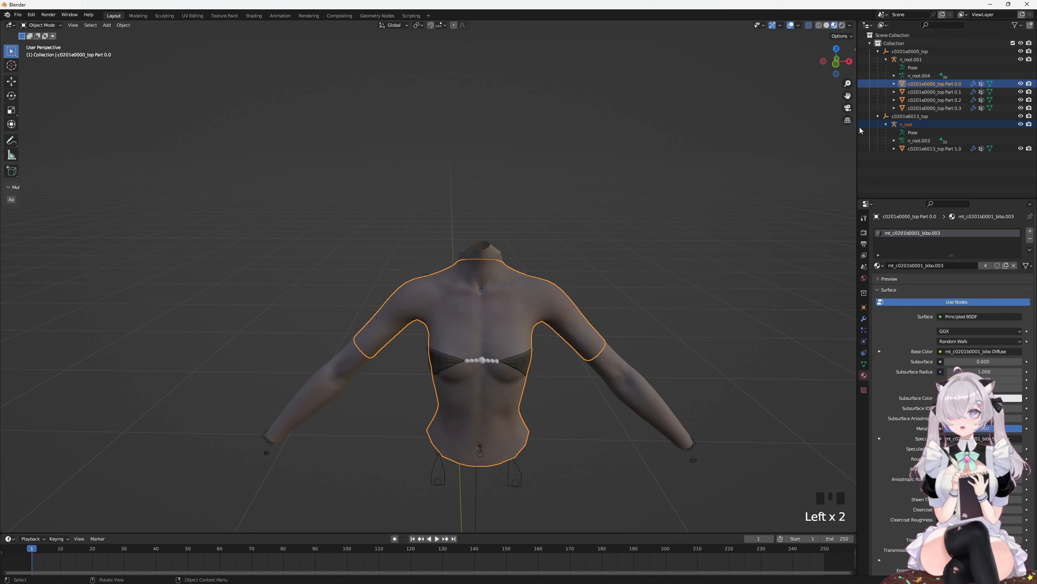
Step: Select the n_root.001 armature together with c0201e0000_top Part 0.0 and enter Weight Paint mode
{"action": "left_click", "coordinate": [912, 62]}
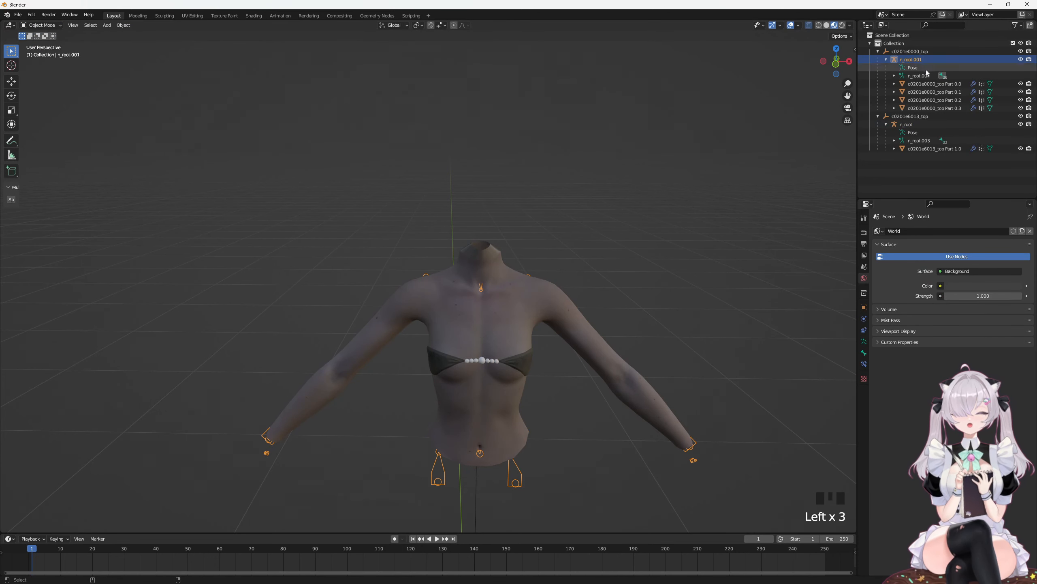
{"action": "left_click", "coordinate": [942, 84], "text": "ctrl"}
{"action": "middle_click_drag", "start_coordinate": [646, 147], "coordinate": [548, 156]}
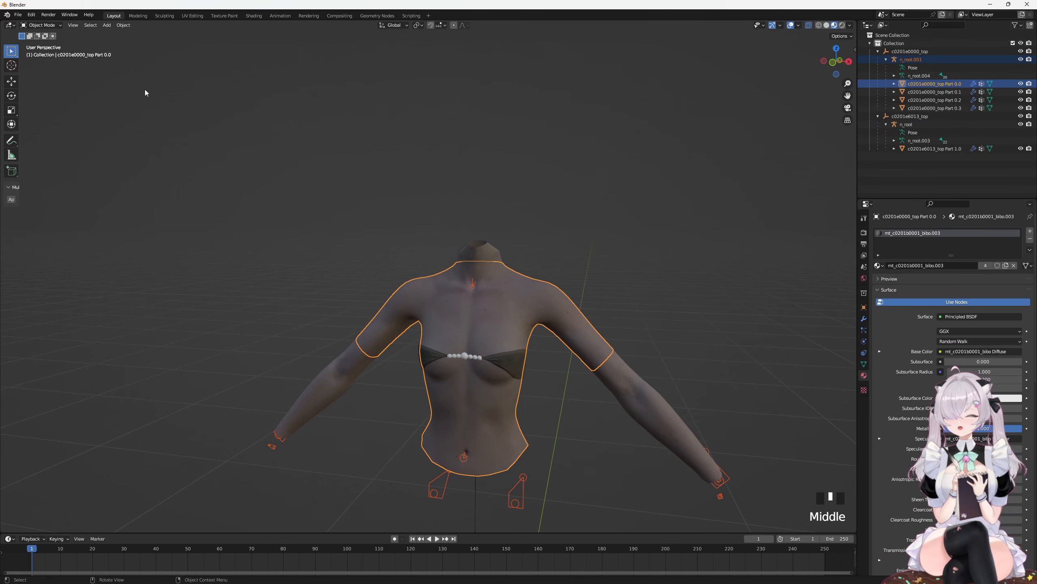
{"action": "left_click", "coordinate": [45, 25]}
{"action": "left_click", "coordinate": [44, 70]}
{"action": "middle_click_drag", "start_coordinate": [470, 287], "coordinate": [416, 309]}
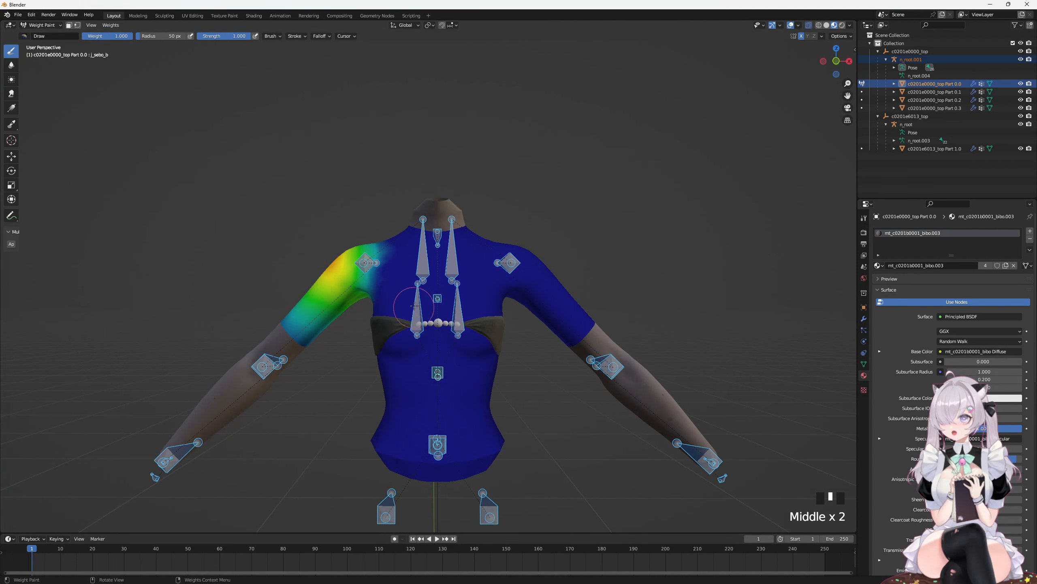
Step: Undo the stray brush dab on the chest and choose the Gradient tool
{"action": "left_click", "coordinate": [417, 309]}
{"action": "key", "text": "ctrl+z"}
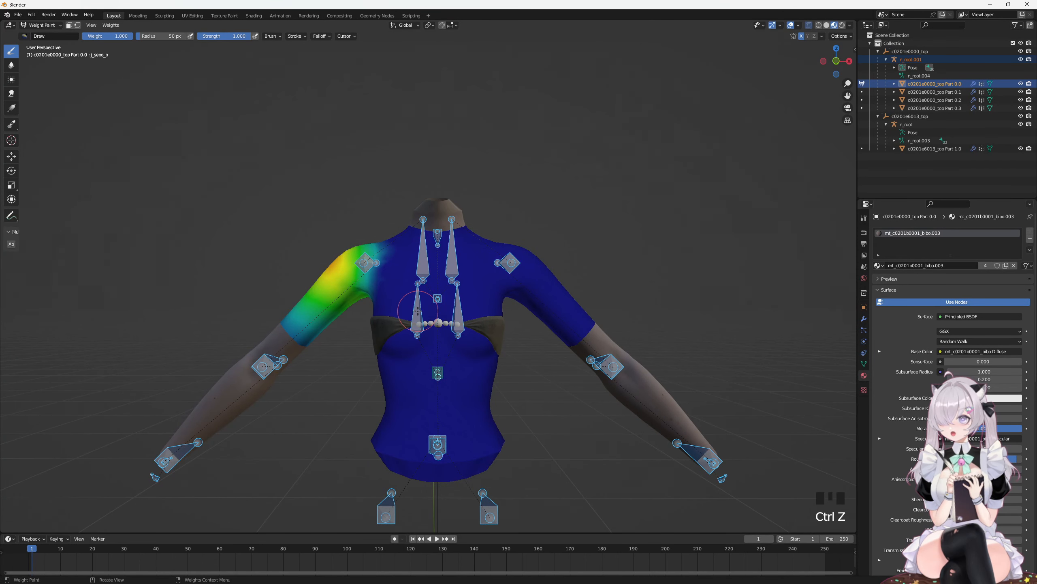
{"action": "left_click", "coordinate": [11, 108]}
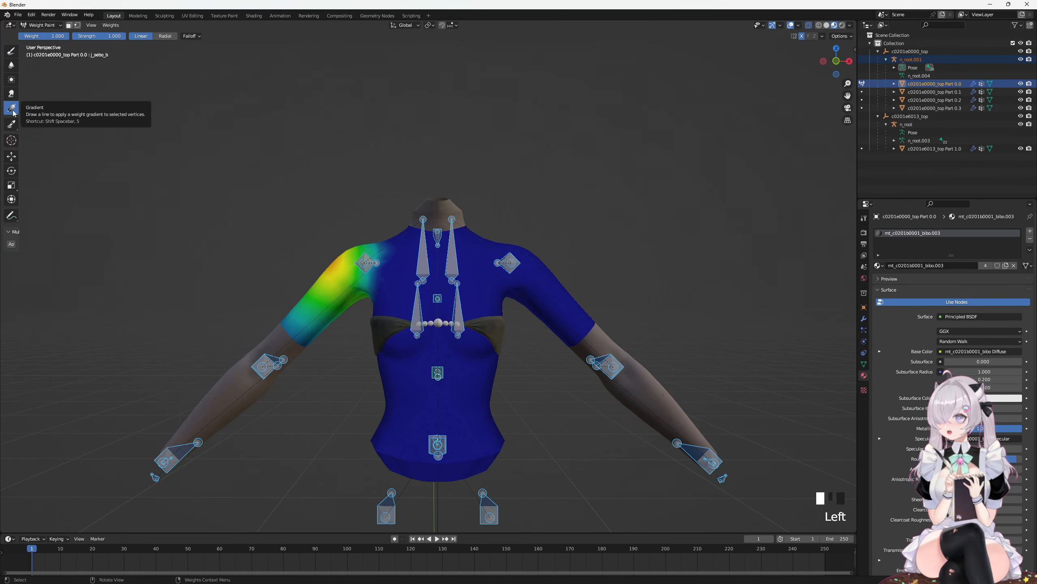
Step: Examine the weights of the chest, spine, collarbone and left shoulder bones on the torso mesh one after another
{"action": "left_click", "coordinate": [413, 325]}
{"action": "middle_click_drag", "start_coordinate": [414, 325], "coordinate": [435, 338]}
{"action": "left_click", "coordinate": [460, 327]}
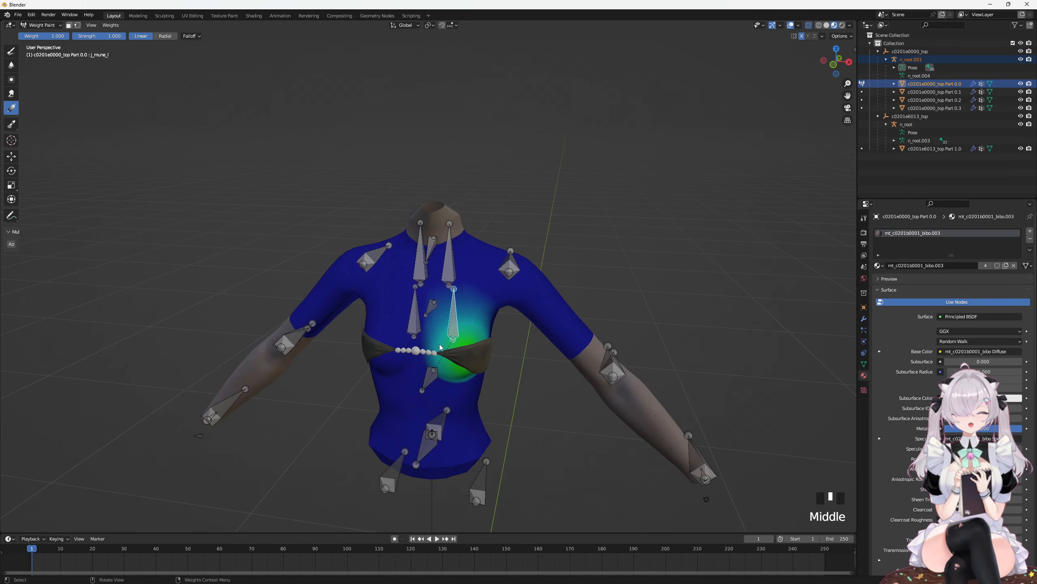
{"action": "left_click", "coordinate": [432, 374]}
{"action": "middle_click_drag", "start_coordinate": [432, 374], "coordinate": [533, 264]}
{"action": "left_click", "coordinate": [451, 256]}
{"action": "left_click", "coordinate": [512, 265]}
{"action": "left_click", "coordinate": [516, 266]}
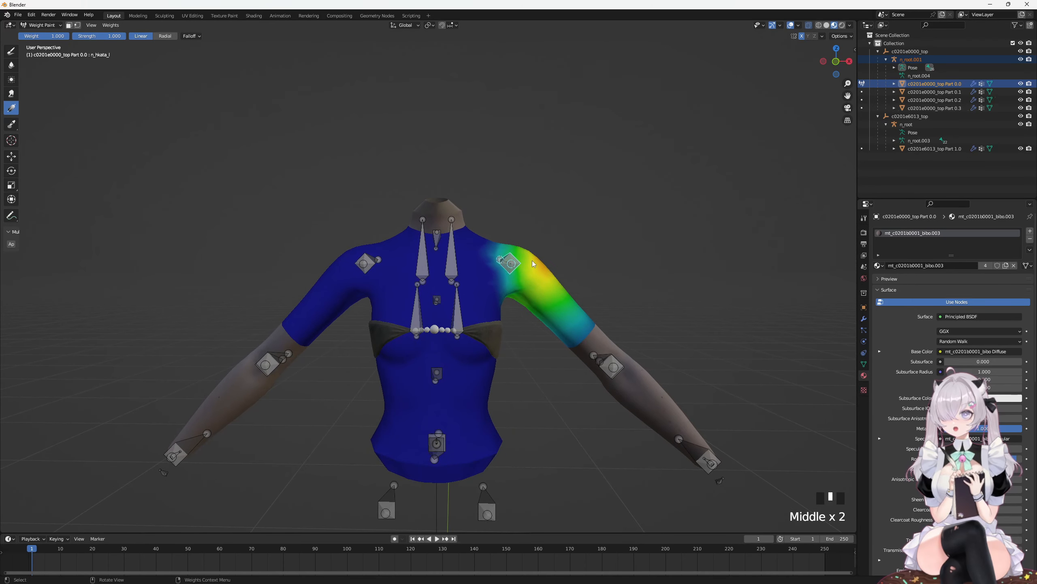
Step: Rotate the right shoulder bone in Pose Mode to raise the right arm, and return to Object Mode
{"action": "left_click", "coordinate": [41, 25]}
{"action": "left_click", "coordinate": [41, 37]}
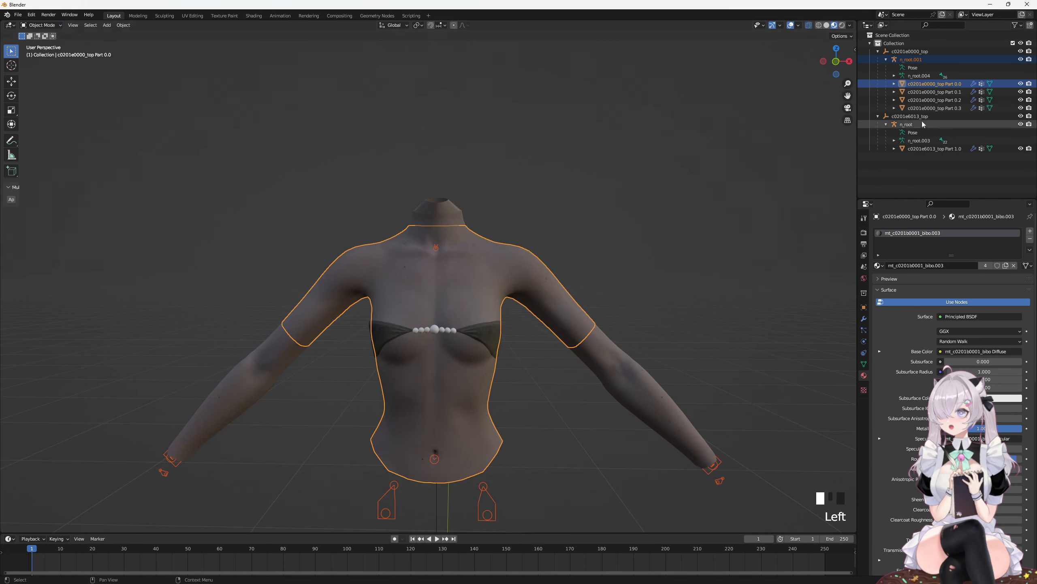
{"action": "left_click", "coordinate": [41, 25]}
{"action": "left_click", "coordinate": [41, 53]}
{"action": "key", "text": "r"}
{"action": "left_click", "coordinate": [315, 204]}
{"action": "left_click", "coordinate": [41, 26]}
{"action": "left_click", "coordinate": [41, 37]}
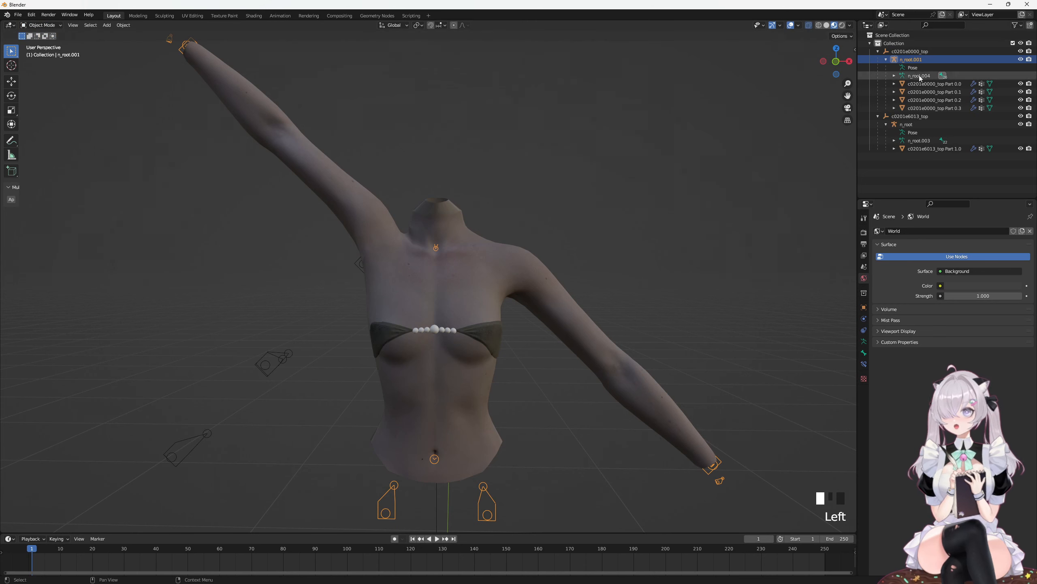
Step: Enter Weight Paint mode on c0201e0000_top Part 0.0 with n_root.001 selected and display the right shoulder bone's weights
{"action": "left_click", "coordinate": [917, 61]}
{"action": "left_click", "coordinate": [912, 85], "text": "ctrl"}
{"action": "left_click", "coordinate": [41, 26]}
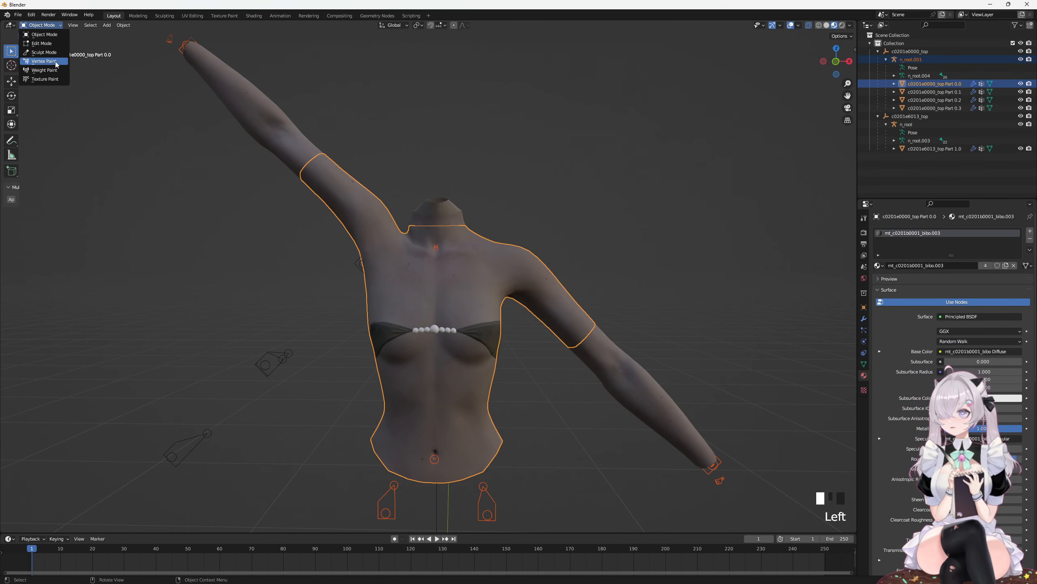
{"action": "left_click", "coordinate": [40, 71]}
{"action": "left_click", "coordinate": [388, 241]}
{"action": "middle_click_drag", "start_coordinate": [387, 242], "coordinate": [378, 255]}
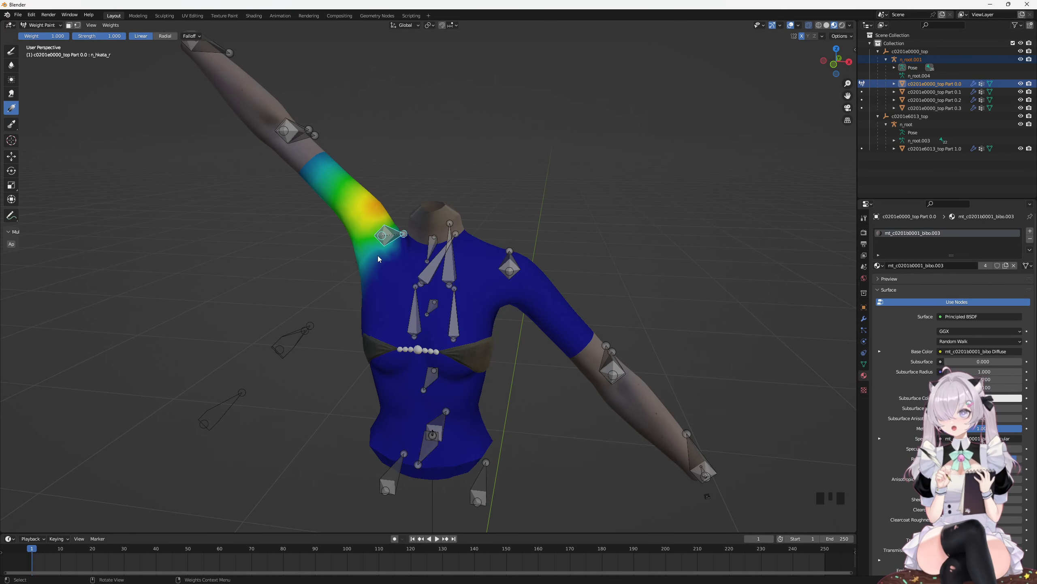
{"action": "middle_click_drag", "start_coordinate": [451, 278], "coordinate": [462, 278]}
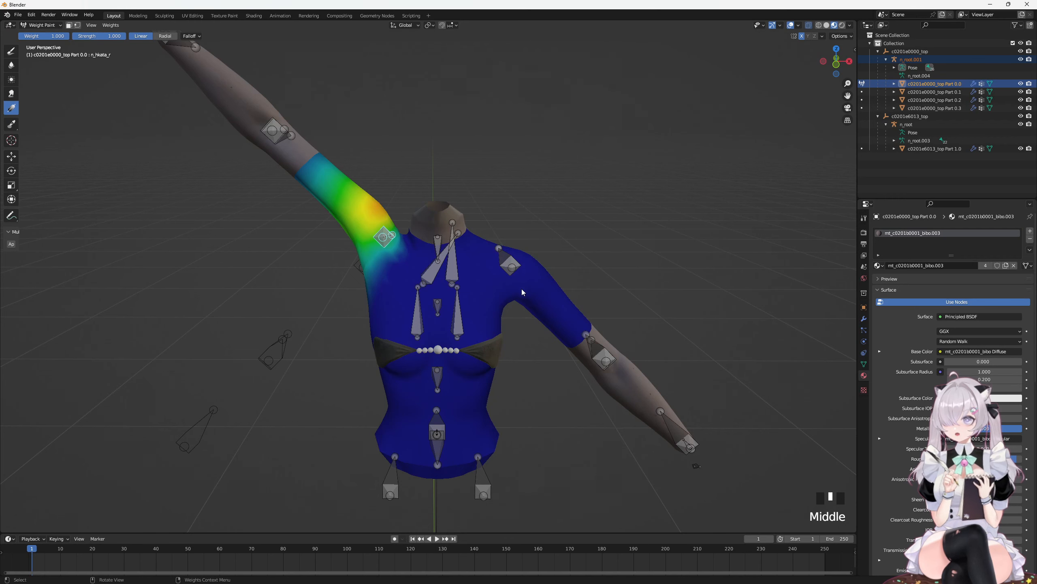
Step: Paint a radial weight gradient for the right shoulder bone onto the left shoulder area of the torso mesh
{"action": "left_click", "coordinate": [541, 281]}
{"action": "key", "text": "ctrl+z"}
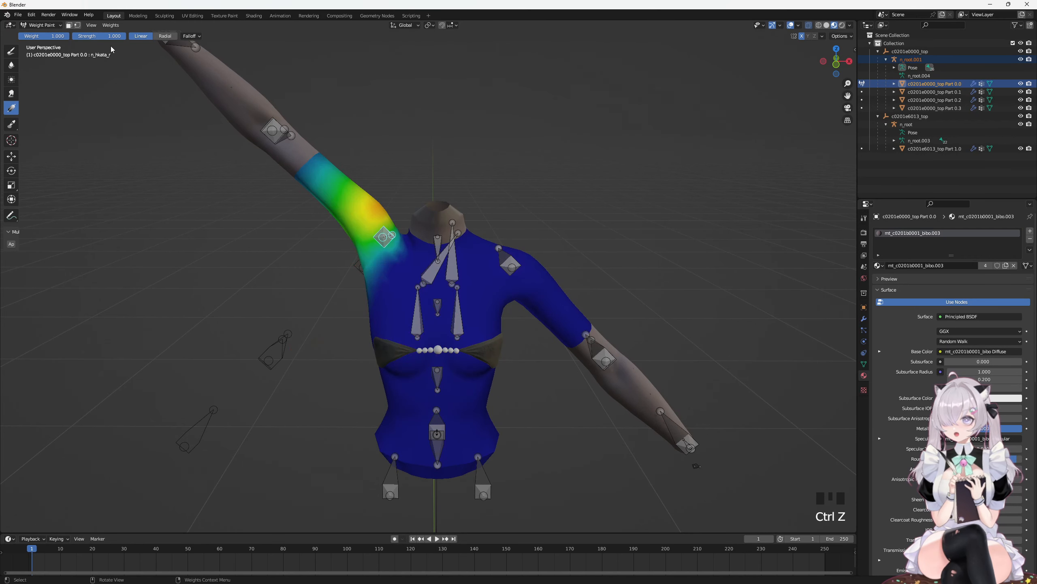
{"action": "left_click", "coordinate": [165, 36]}
{"action": "left_click_drag", "start_coordinate": [540, 270], "coordinate": [564, 289]}
{"action": "middle_click_drag", "start_coordinate": [564, 289], "coordinate": [354, 296]}
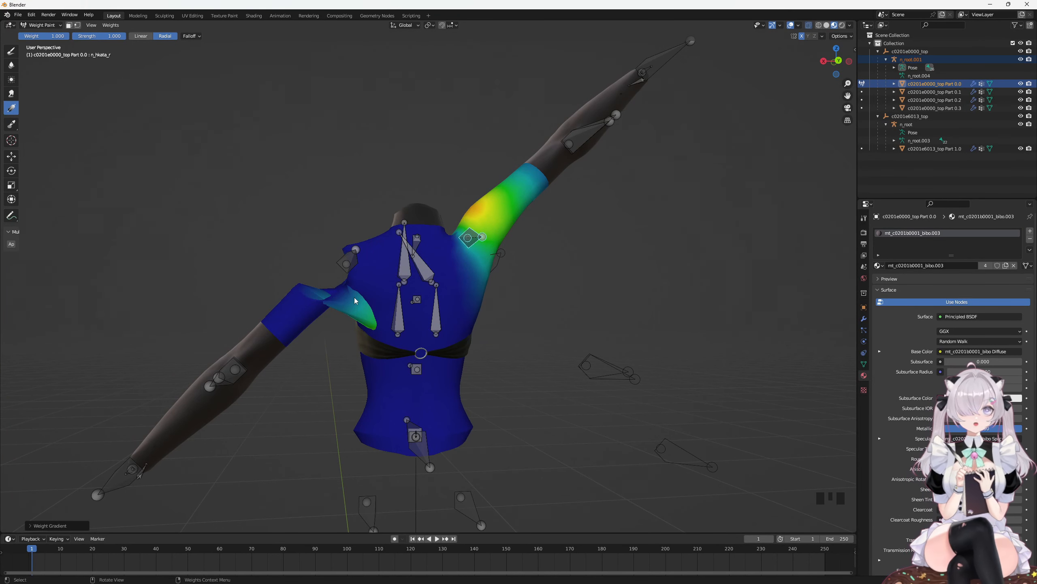
Step: Try rotating the right shoulder bone in Pose Mode to test how the painted weights deform the mesh
{"action": "left_click", "coordinate": [41, 25]}
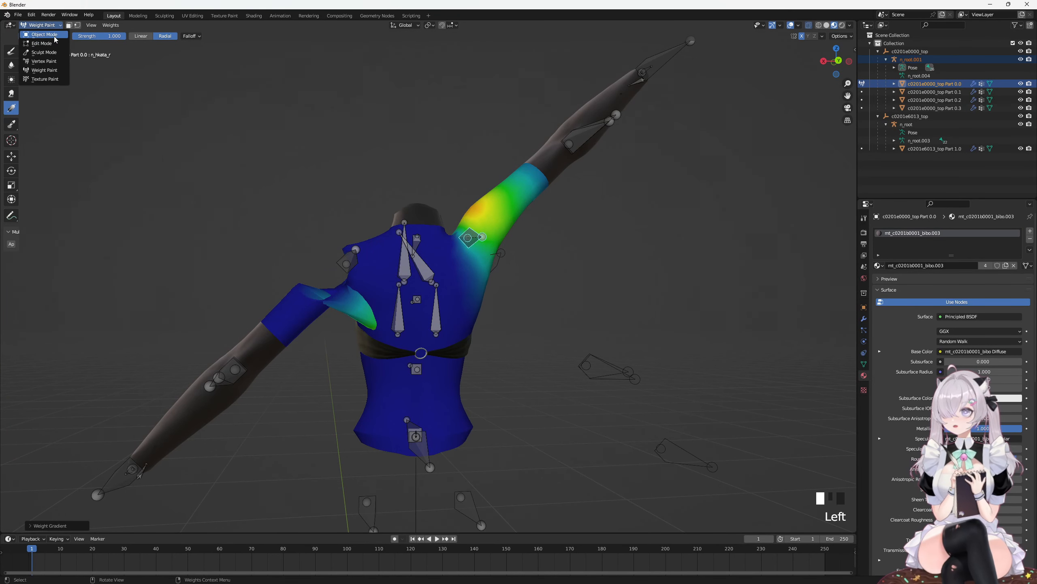
{"action": "left_click", "coordinate": [41, 36]}
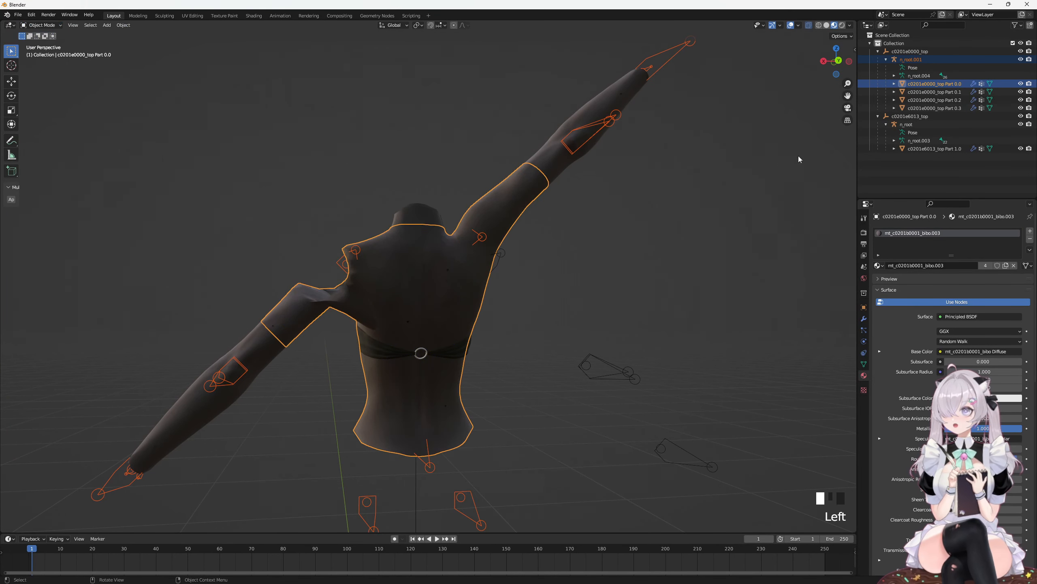
{"action": "left_click", "coordinate": [43, 25]}
{"action": "left_click", "coordinate": [54, 52]}
{"action": "left_click", "coordinate": [475, 237]}
{"action": "key", "text": "r"}
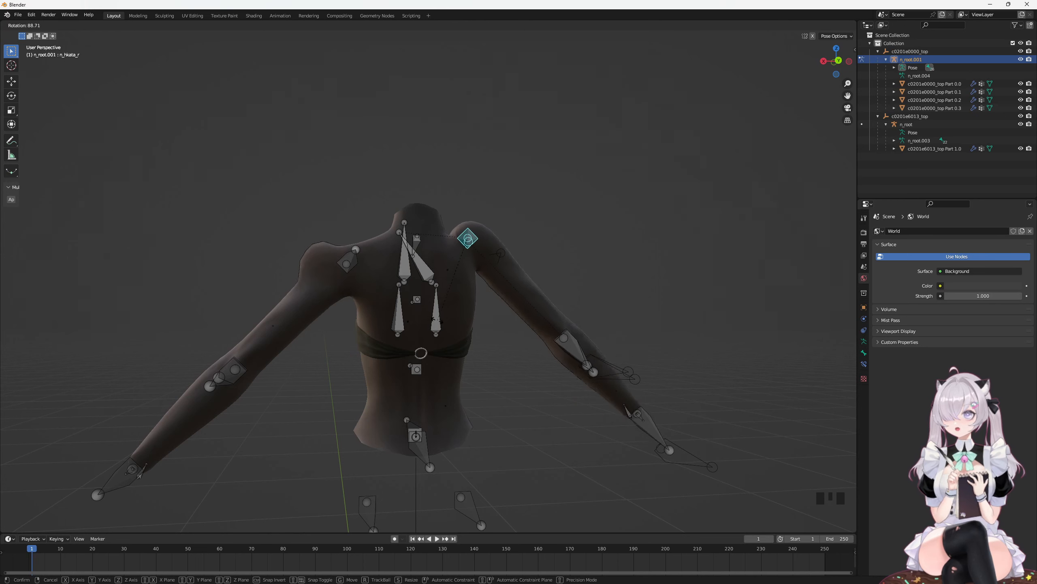
{"action": "left_click", "coordinate": [520, 251]}
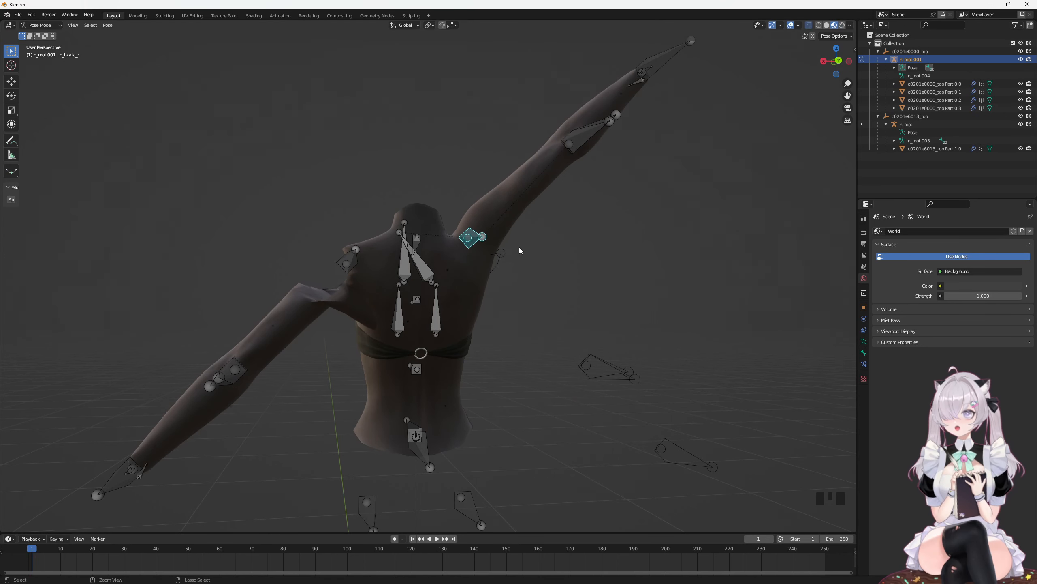
Step: Undo the test weight gradient and step back through the mode changes to the earlier arm pose
{"action": "key", "text": "ctrl+z"}
{"action": "key", "text": "ctrl+z"}
{"action": "key", "text": "ctrl+z"}
{"action": "key", "text": "ctrl+z"}
{"action": "key", "text": "ctrl+z"}
{"action": "key", "text": "ctrl+z"}
{"action": "key", "text": "ctrl+z"}
{"action": "key", "text": "ctrl+z"}
{"action": "key", "text": "ctrl+z"}
{"action": "key", "text": "ctrl+z"}
{"action": "key", "text": "ctrl+z"}
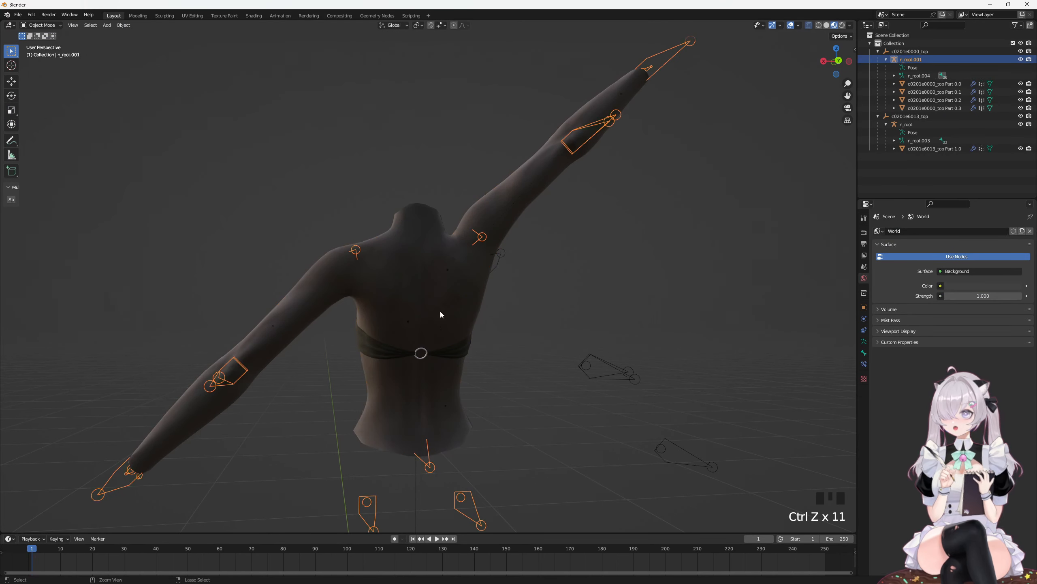
{"action": "key", "text": "ctrl+z"}
{"action": "key", "text": "ctrl+z"}
{"action": "key", "text": "ctrl+z"}
{"action": "key", "text": "ctrl+z"}
{"action": "key", "text": "ctrl+z"}
{"action": "middle_click_drag", "start_coordinate": [440, 315], "coordinate": [539, 330]}
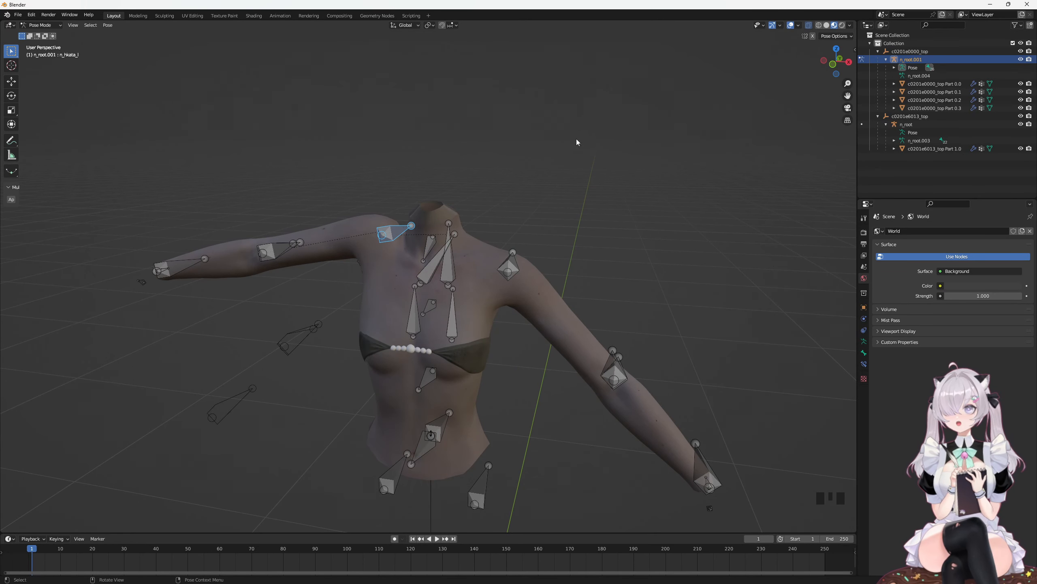
Step: Return to Object Mode, add the torso mesh to the n_root.001 selection, and enter Weight Paint mode to inspect the left shoulder weights
{"action": "left_click", "coordinate": [51, 26]}
{"action": "left_click", "coordinate": [49, 35]}
{"action": "left_click", "coordinate": [425, 302], "text": "shift"}
{"action": "left_click", "coordinate": [43, 26]}
{"action": "left_click", "coordinate": [48, 68]}
{"action": "middle_click_drag", "start_coordinate": [482, 282], "coordinate": [496, 283]}
{"action": "middle_click_drag", "start_coordinate": [497, 282], "coordinate": [485, 278]}
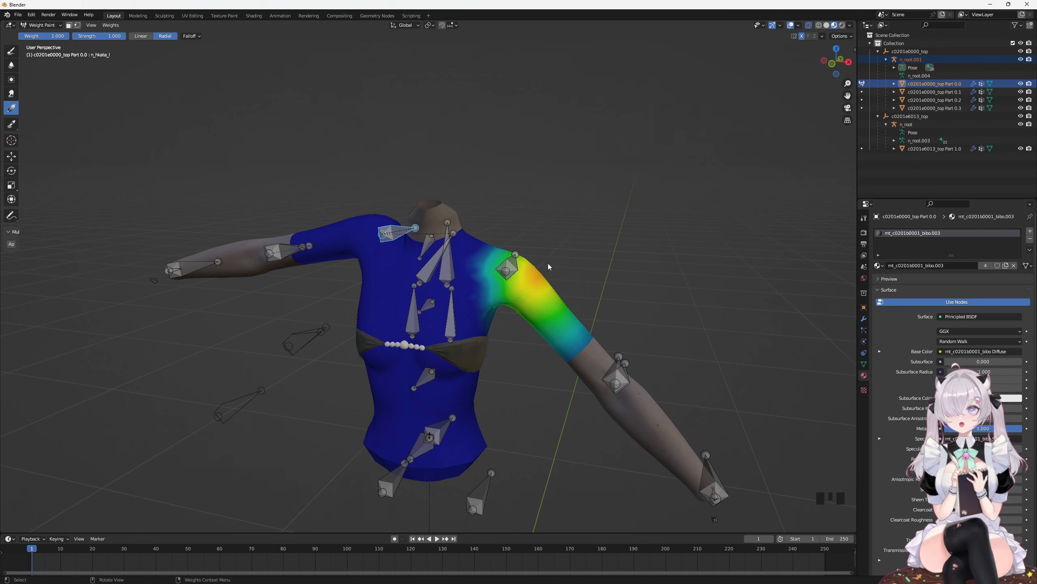
{"action": "middle_click_drag", "start_coordinate": [548, 264], "coordinate": [559, 258]}
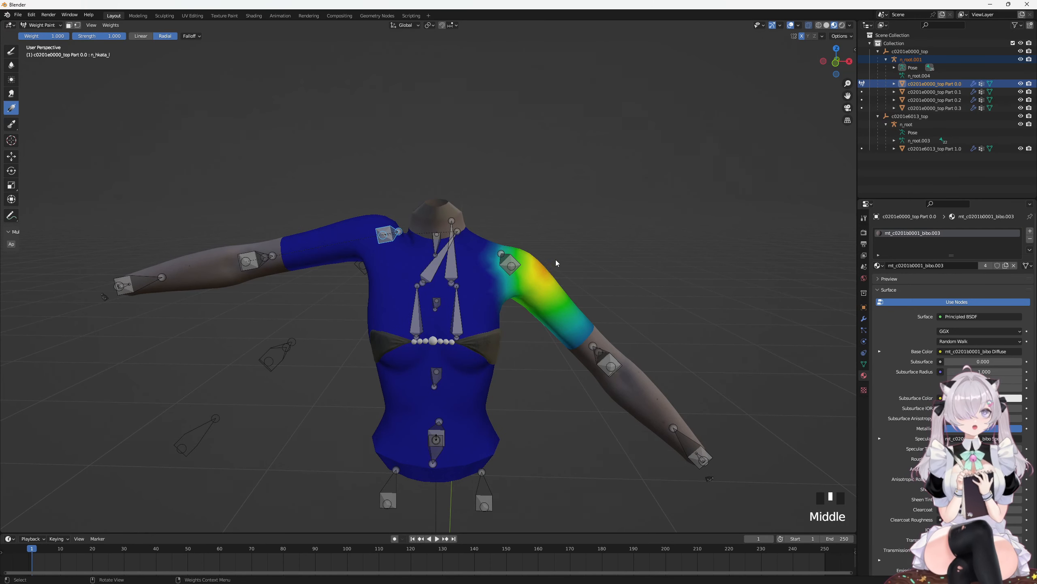
Step: Inspect the torso mesh weights of the right upper arm, both breast bones and the right shoulder bone
{"action": "left_click", "coordinate": [387, 242]}
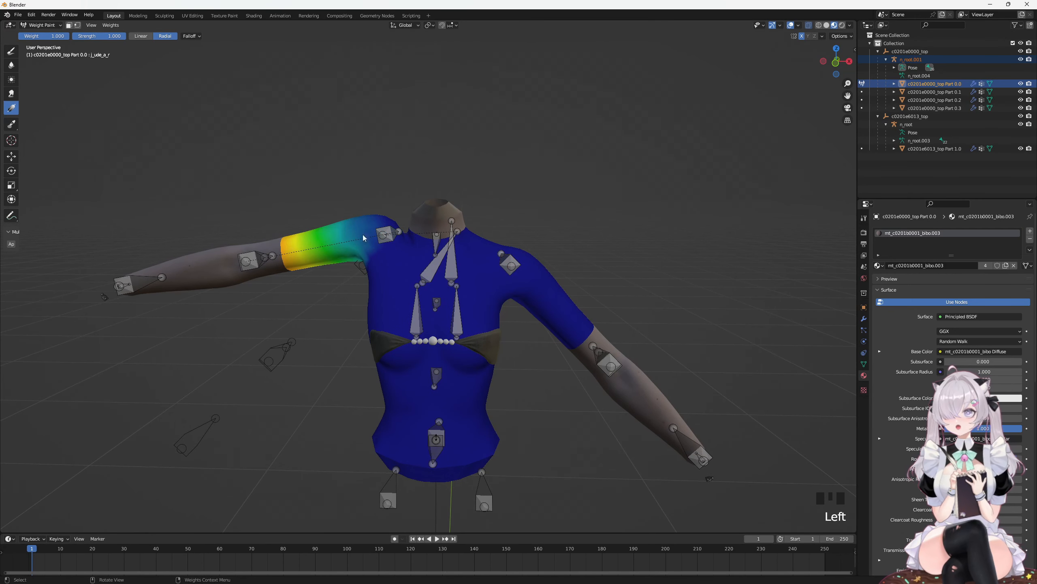
{"action": "left_click", "coordinate": [423, 310]}
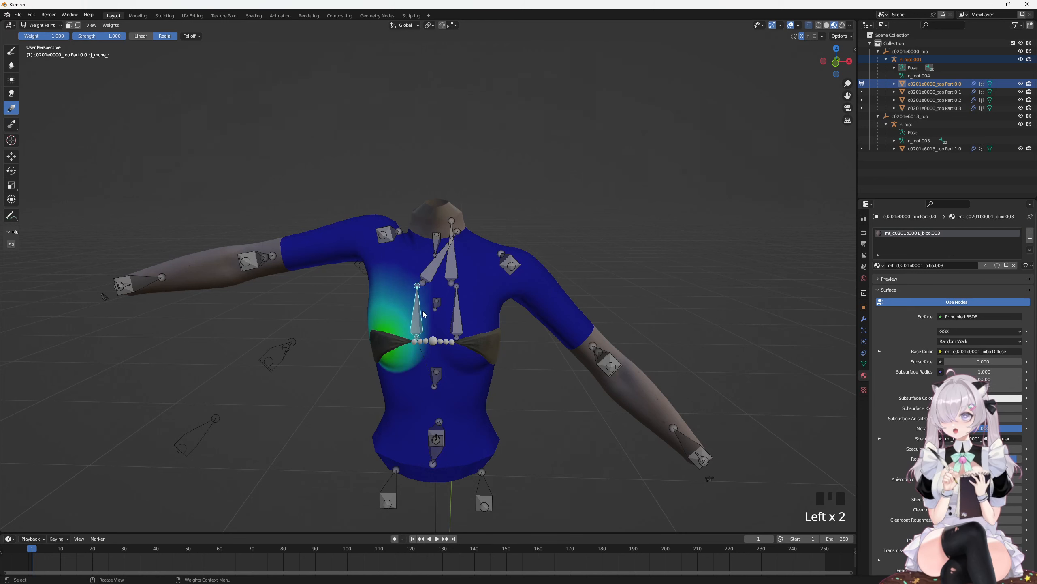
{"action": "left_click", "coordinate": [456, 327]}
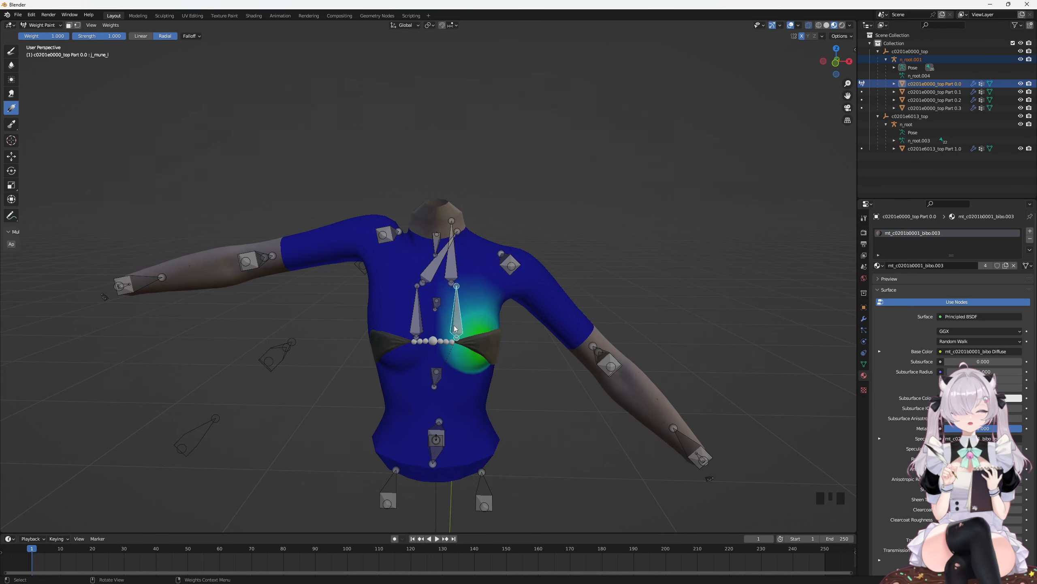
{"action": "left_click", "coordinate": [385, 235]}
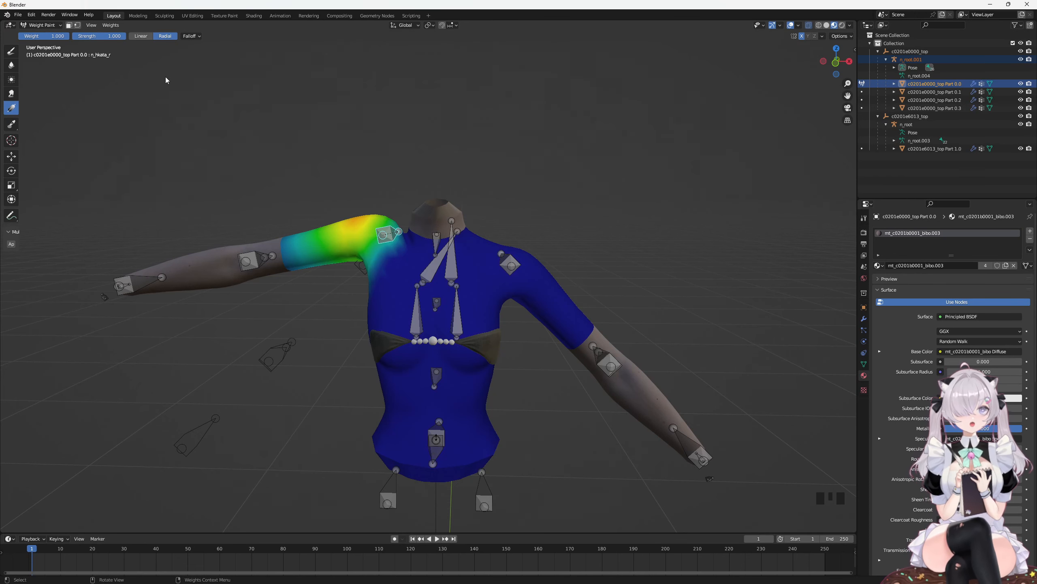
Step: Select all bones of n_root.001 in Pose Mode and clear their transforms to restore the rest pose
{"action": "left_click", "coordinate": [41, 26]}
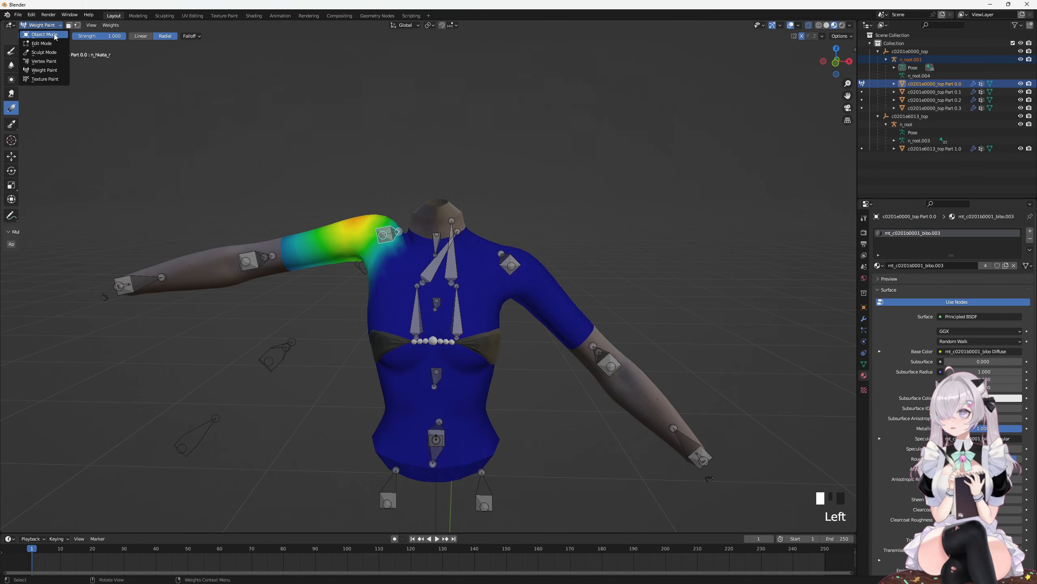
{"action": "left_click", "coordinate": [41, 38]}
{"action": "left_click", "coordinate": [902, 58]}
{"action": "left_click_drag", "start_coordinate": [41, 25], "coordinate": [41, 53]}
{"action": "key", "text": "a"}
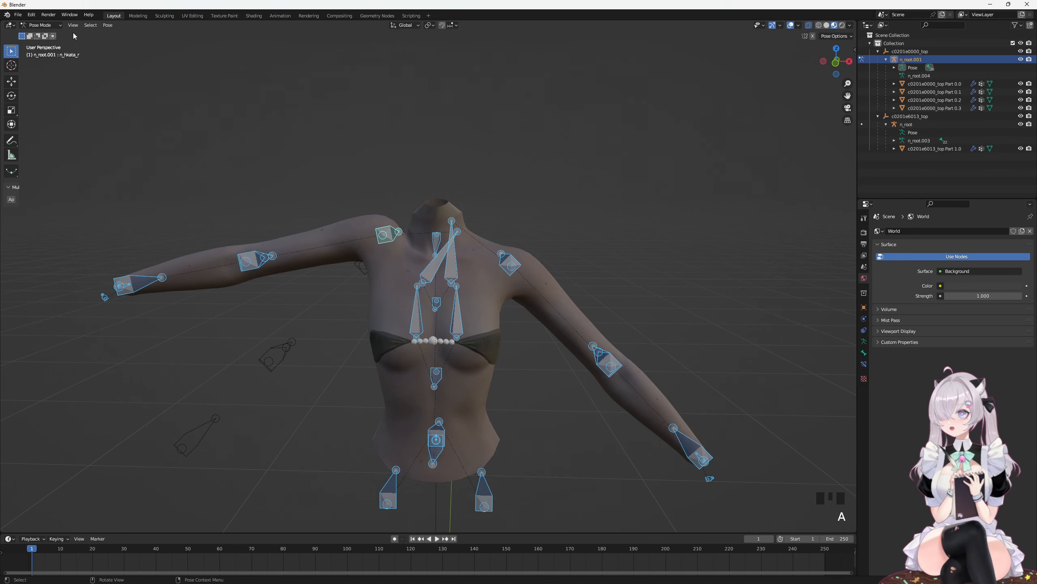
{"action": "left_click", "coordinate": [41, 25]}
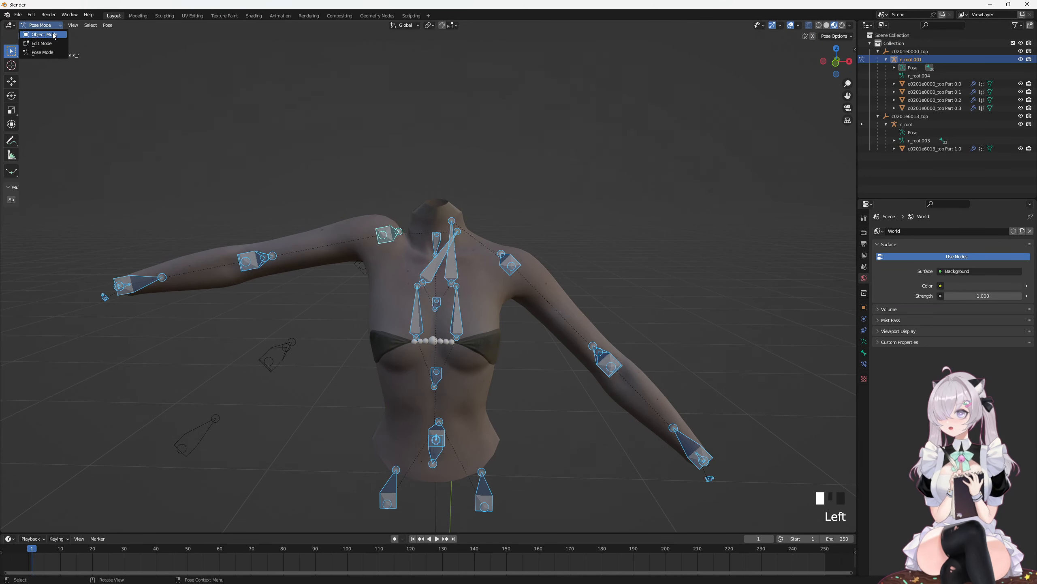
{"action": "left_click", "coordinate": [49, 32]}
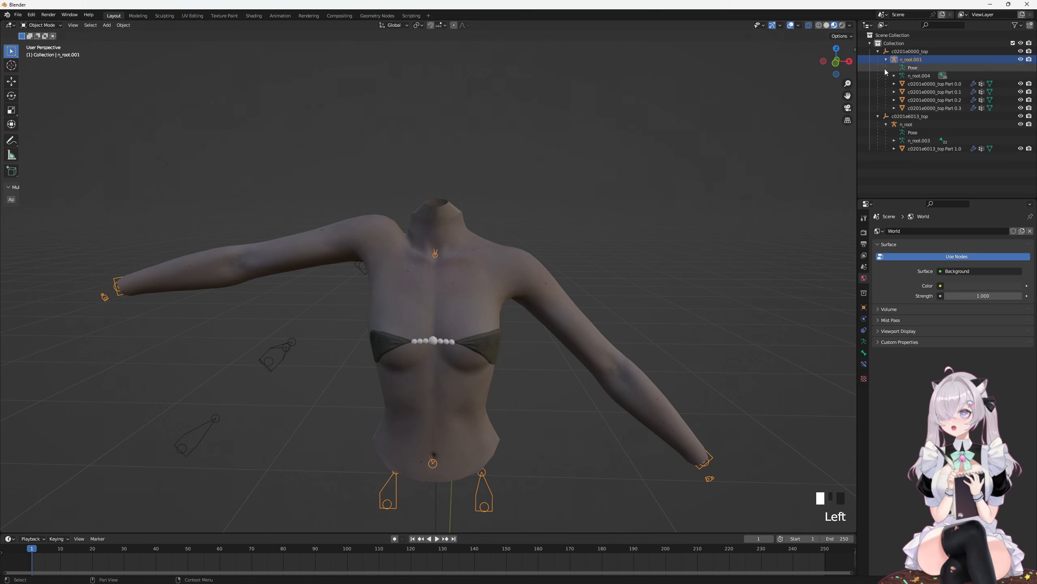
{"action": "left_click", "coordinate": [911, 59]}
{"action": "left_click", "coordinate": [41, 25]}
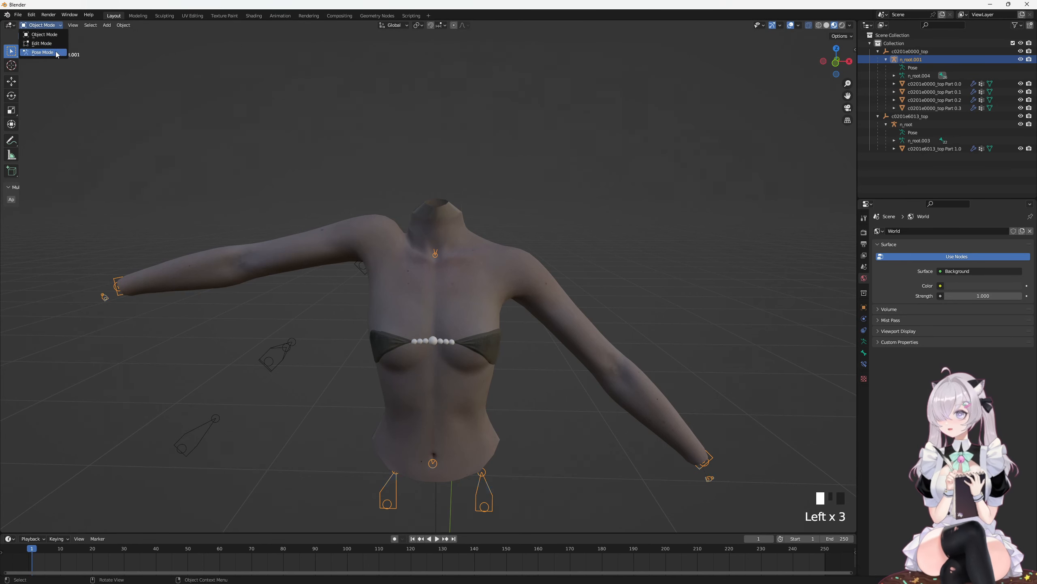
{"action": "left_click", "coordinate": [42, 52]}
{"action": "left_click", "coordinate": [107, 25]}
{"action": "left_click", "coordinate": [192, 42]}
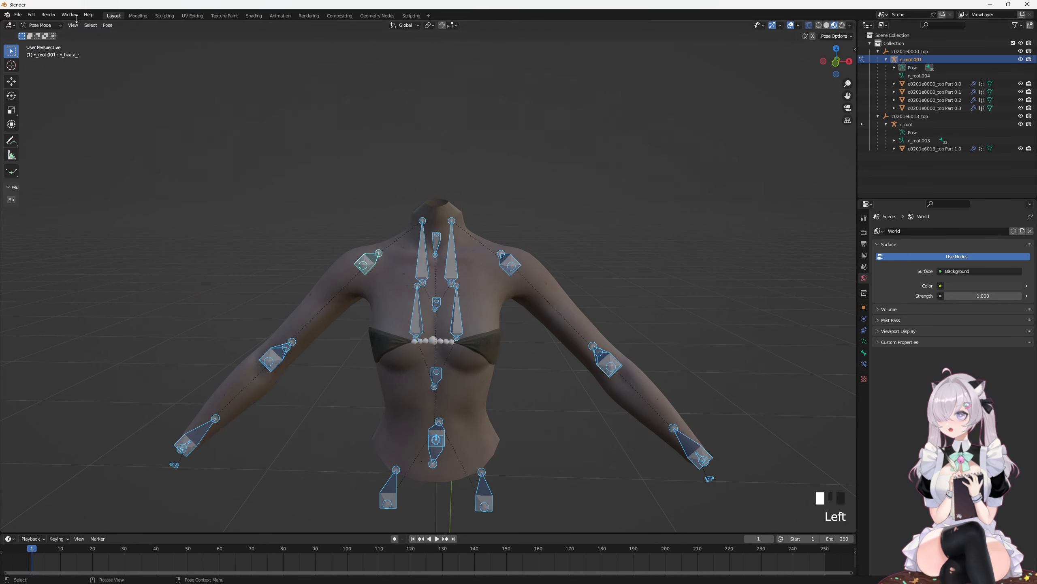
Step: Return to Object Mode and select the torso mesh c0201e0000_top Part 0.0
{"action": "left_click", "coordinate": [41, 25]}
{"action": "left_click", "coordinate": [49, 32]}
{"action": "middle_click_drag", "start_coordinate": [122, 81], "coordinate": [422, 318]}
{"action": "left_click", "coordinate": [419, 320]}
{"action": "left_click", "coordinate": [456, 271]}
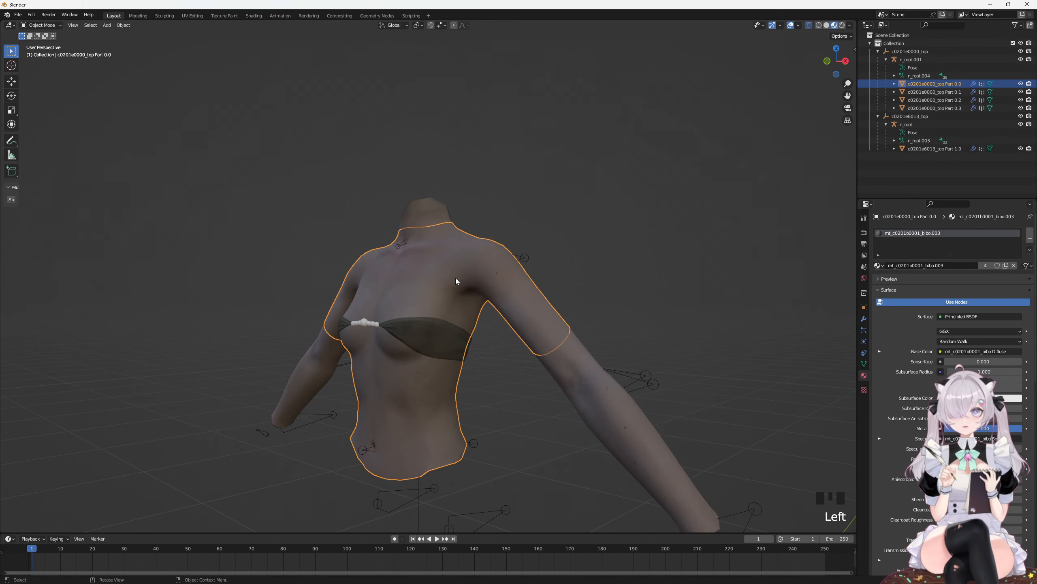
{"action": "middle_click_drag", "start_coordinate": [439, 284], "coordinate": [449, 306]}
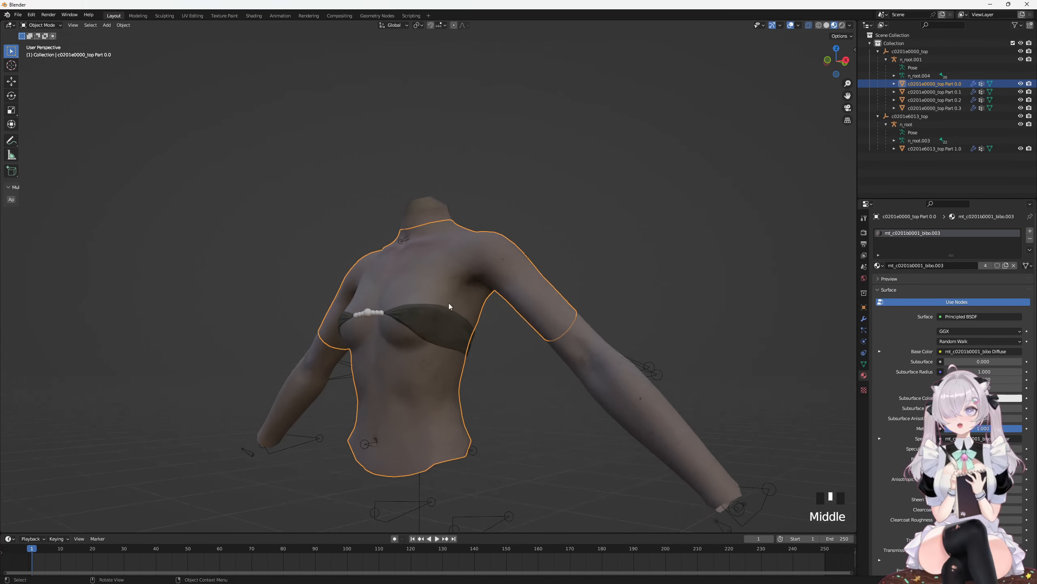
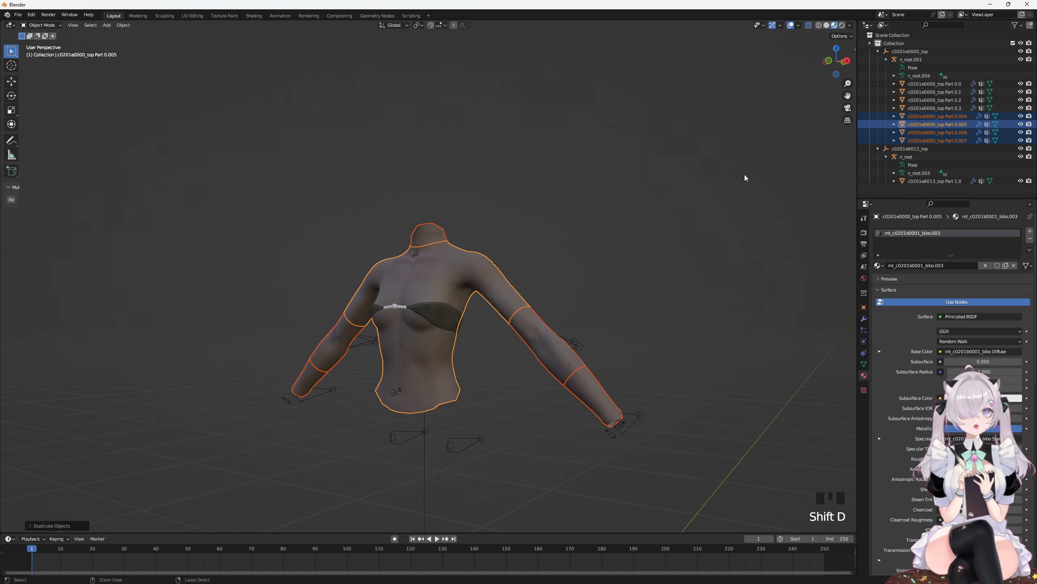
Step: Try joining the duplicated body parts into one mesh, and undo both the join and the duplication
{"action": "key", "text": "ctrl+j"}
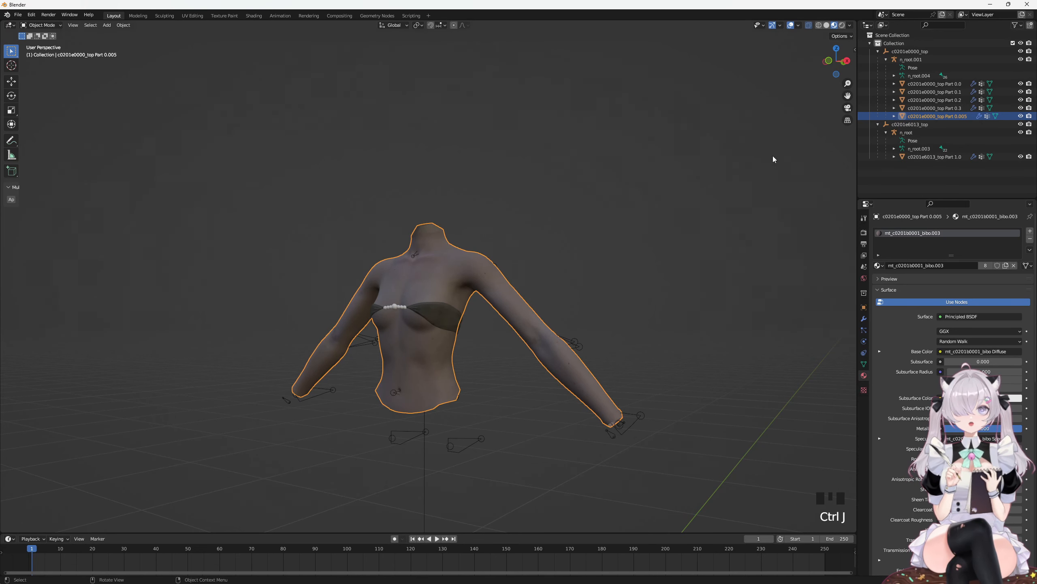
{"action": "key", "text": "ctrl+z"}
{"action": "key", "text": "ctrl+z"}
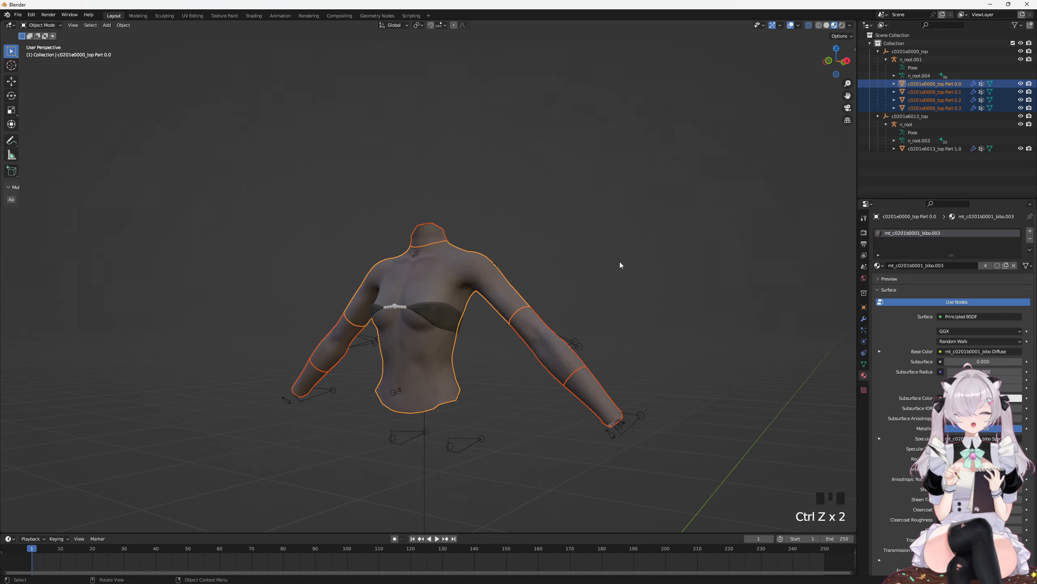
Step: Duplicate c0201e0000_top Parts 0.0 to 0.3 in place and join the copies into a single mesh
{"action": "left_click", "coordinate": [934, 84]}
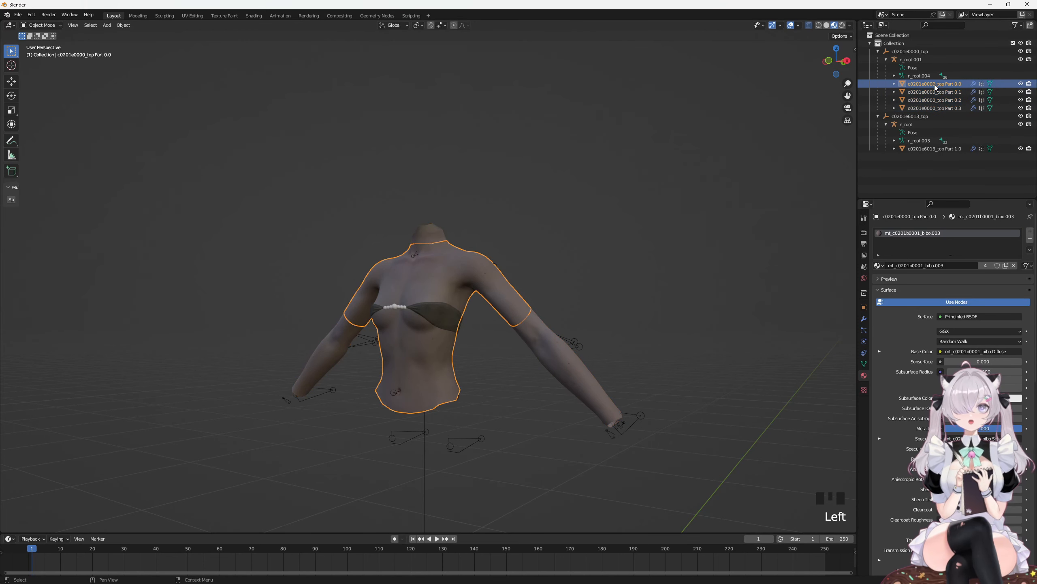
{"action": "left_click", "coordinate": [952, 108], "text": "shift"}
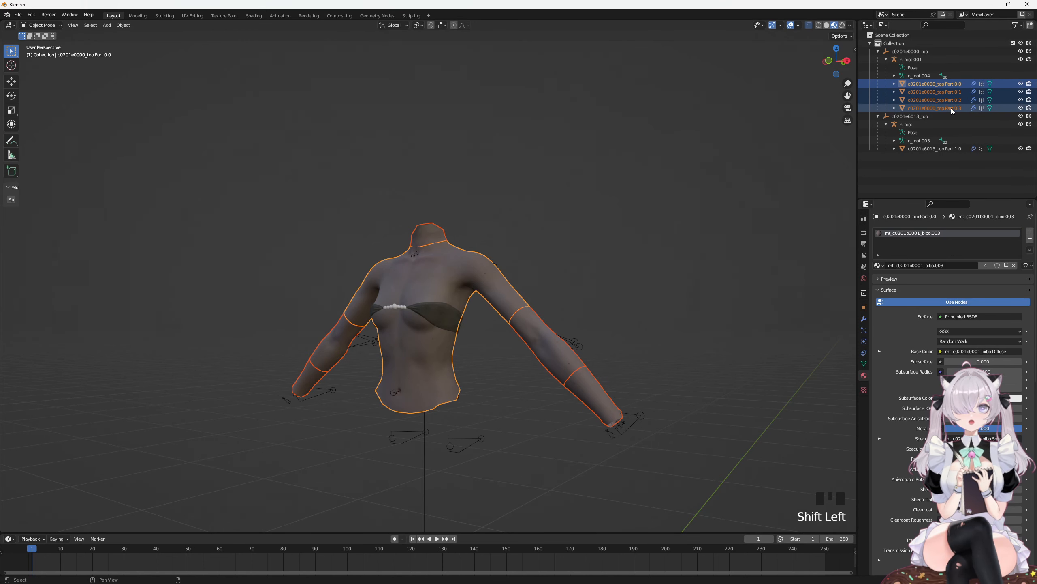
{"action": "key", "text": "shift+d"}
{"action": "left_click", "coordinate": [698, 262]}
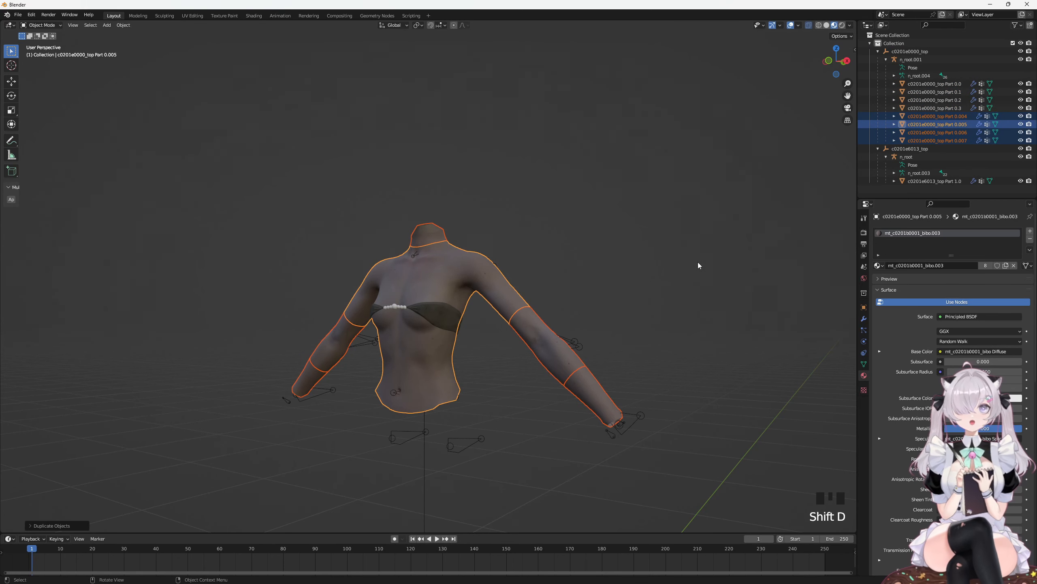
{"action": "key", "text": "ctrl+j"}
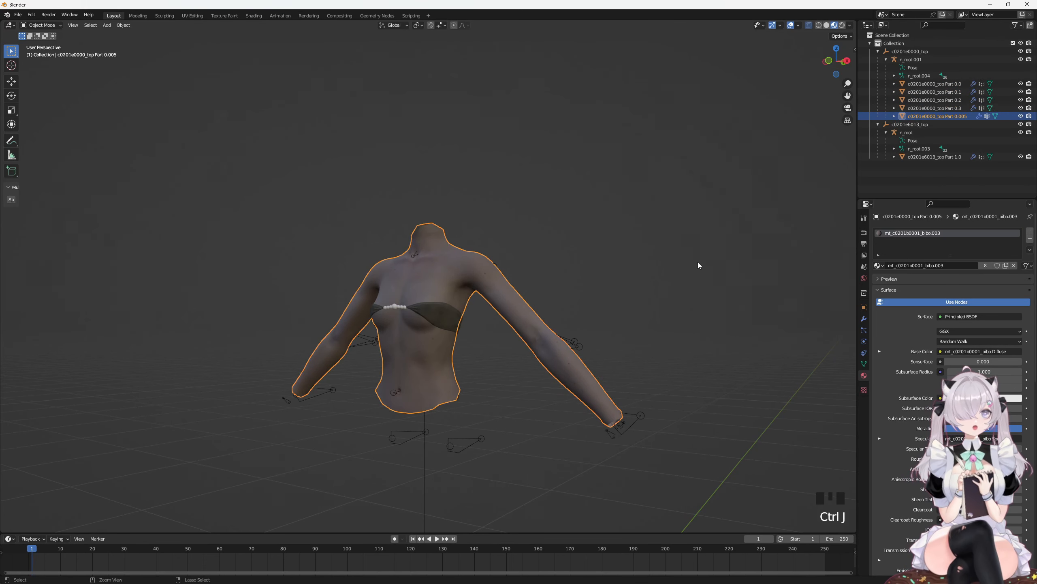
Step: Rename the joined mesh to Body, and select the bandeau top and Body in turn to compare them
{"action": "double_click", "coordinate": [937, 116]}
{"action": "type", "text": "Body"}
{"action": "key", "text": "Return"}
{"action": "left_click", "coordinate": [950, 156]}
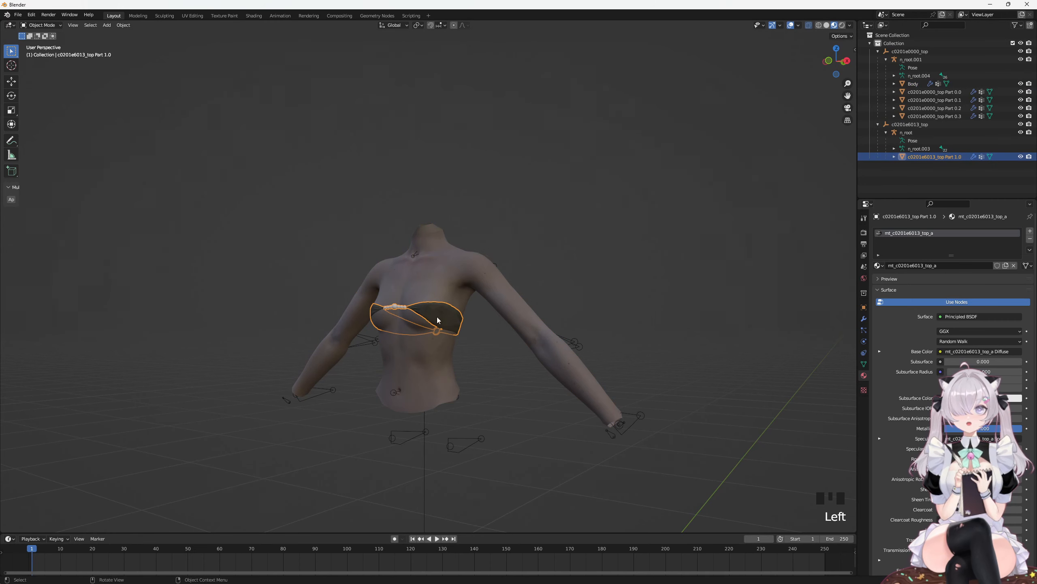
{"action": "scroll", "coordinate": [417, 327], "scroll_direction": "up", "scroll_amount": 2}
{"action": "left_click", "coordinate": [912, 84]}
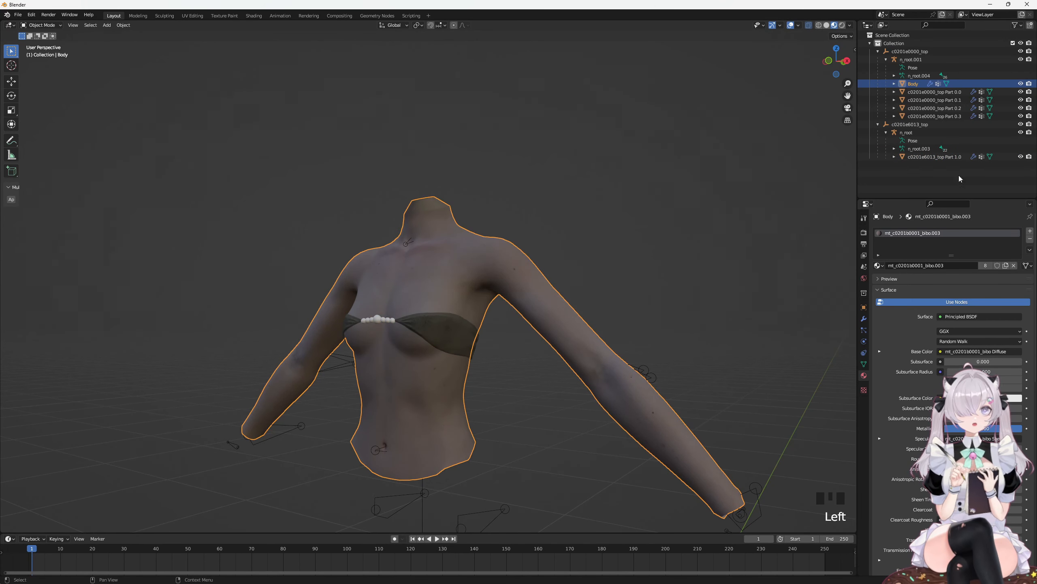
{"action": "left_click", "coordinate": [945, 157]}
{"action": "left_click", "coordinate": [864, 318]}
{"action": "left_click", "coordinate": [952, 231]}
{"action": "left_click", "coordinate": [821, 251]}
{"action": "left_click", "coordinate": [968, 329]}
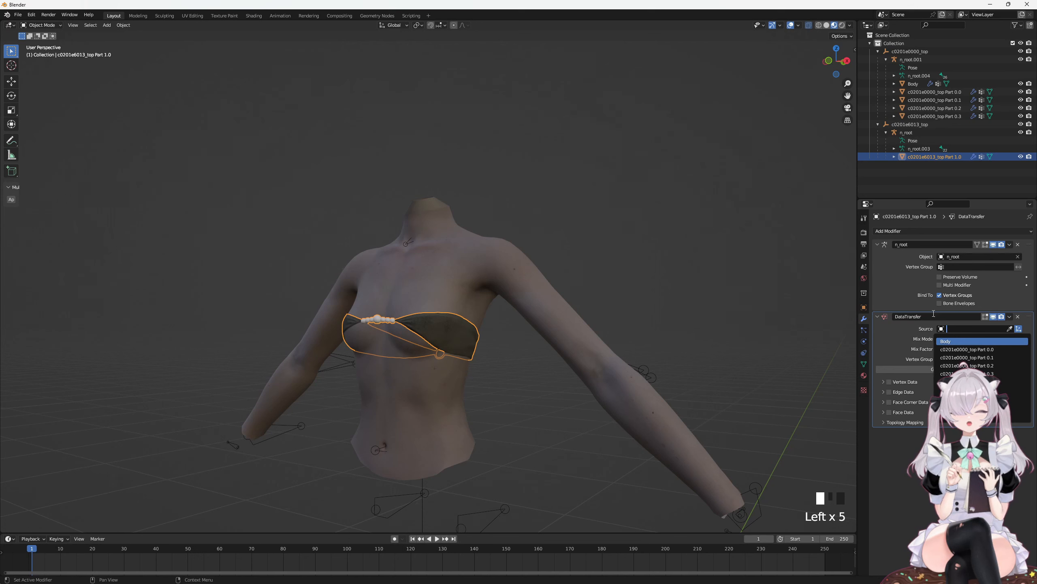
{"action": "left_click", "coordinate": [1018, 317]}
{"action": "left_click", "coordinate": [1018, 317]}
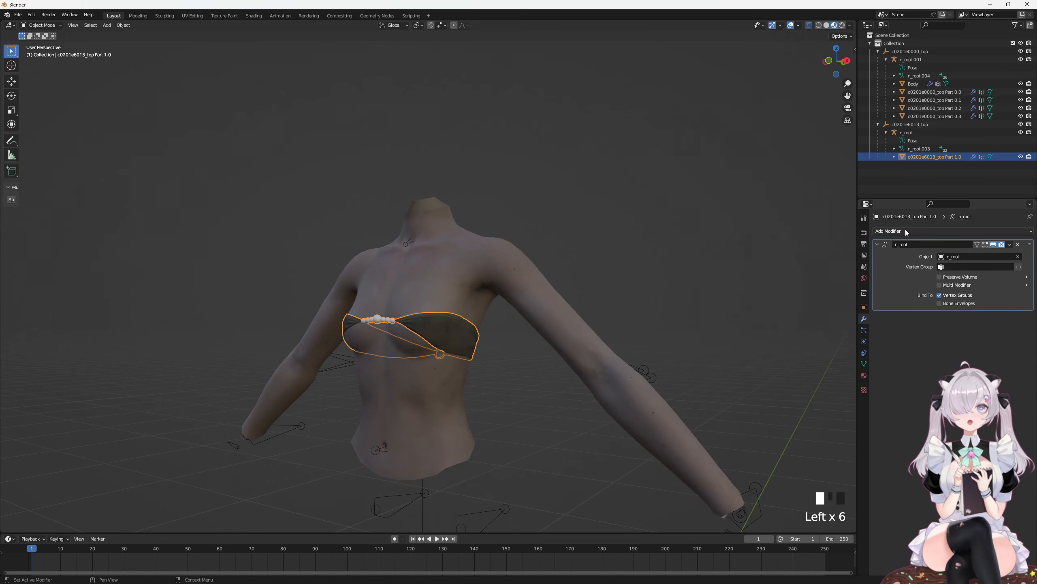
Step: Add a Data Transfer modifier to the bandeau top c0201e6013_top Part 1.0 with Body as its source
{"action": "left_click", "coordinate": [919, 158]}
{"action": "left_click", "coordinate": [919, 158]}
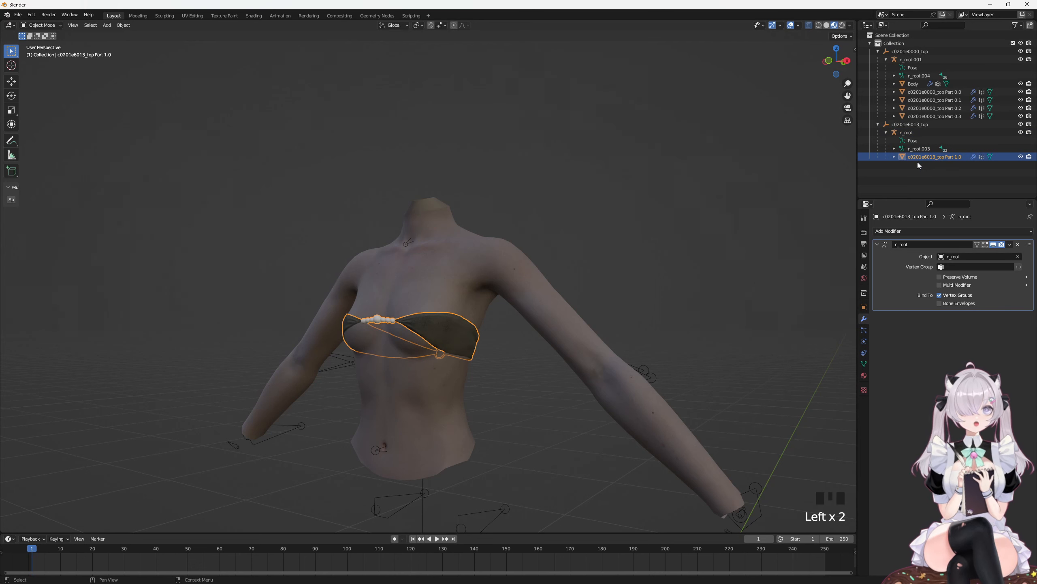
{"action": "left_click", "coordinate": [864, 319]}
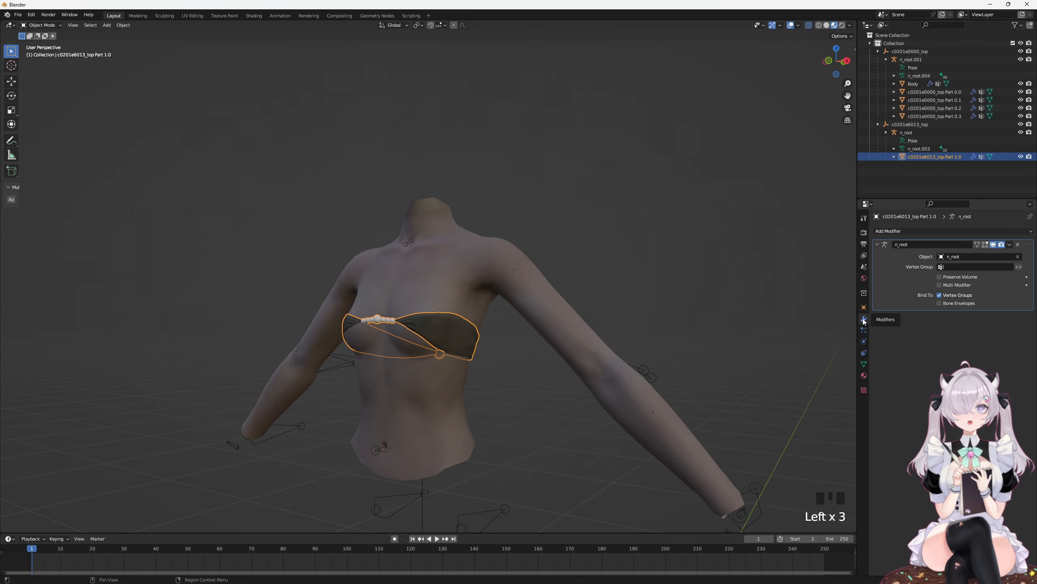
{"action": "left_click", "coordinate": [900, 232]}
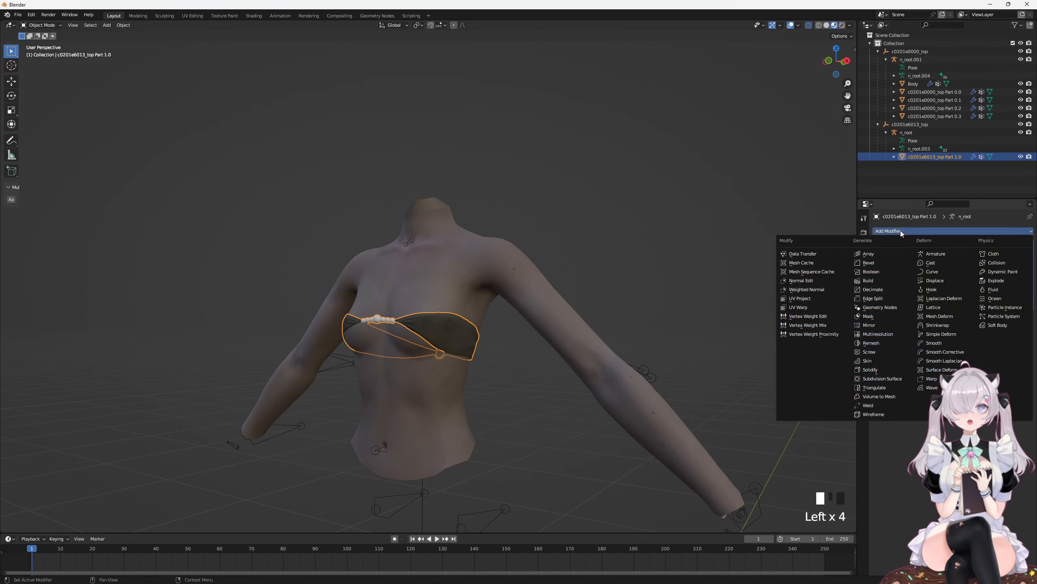
{"action": "left_click", "coordinate": [805, 254]}
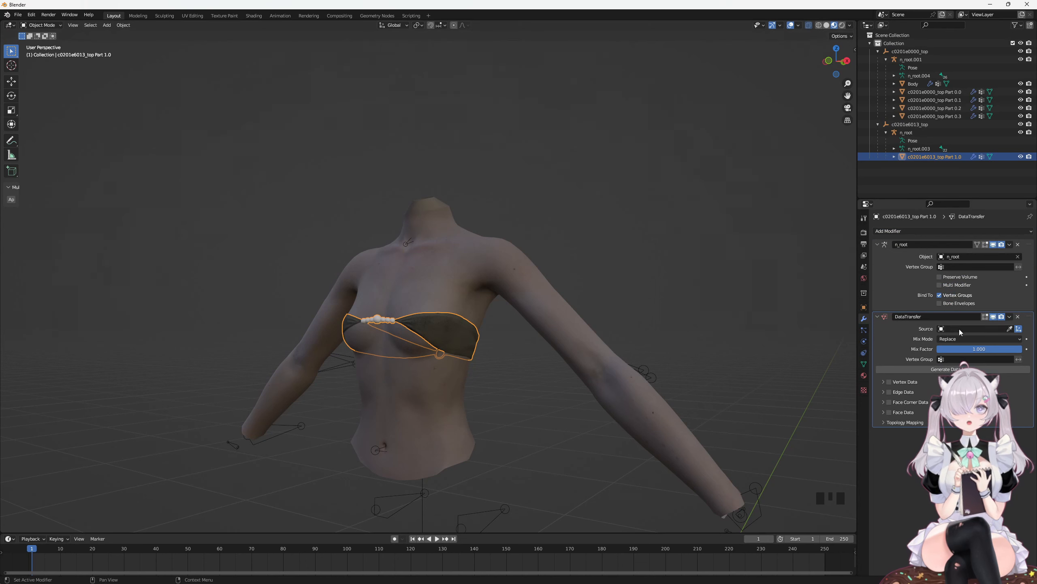
{"action": "left_click", "coordinate": [972, 328]}
{"action": "left_click", "coordinate": [953, 341]}
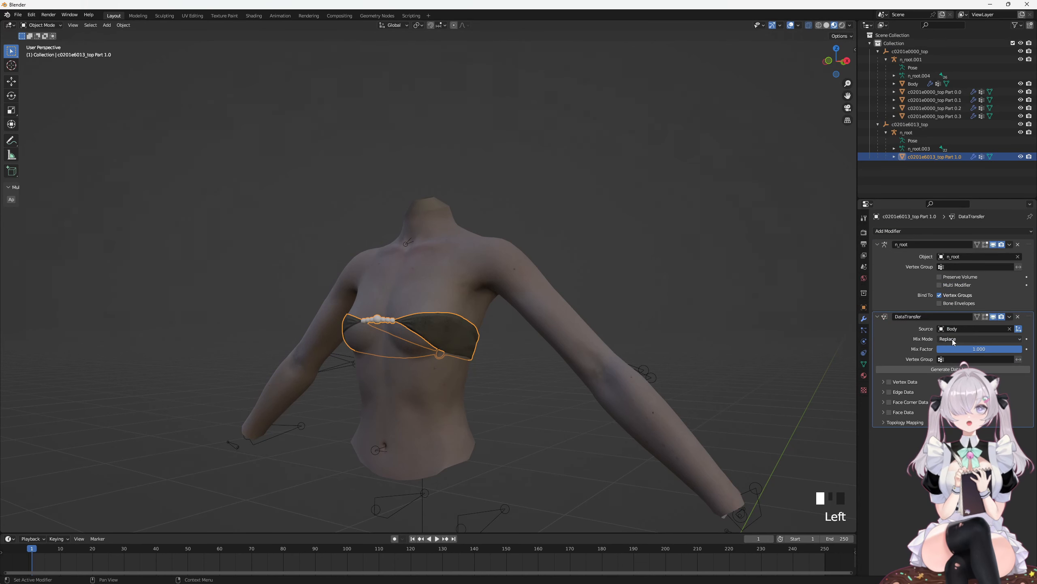
Step: Select Body and the bandeau top in turn to check the source and target of the data transfer
{"action": "left_click", "coordinate": [913, 84]}
{"action": "left_click", "coordinate": [937, 157]}
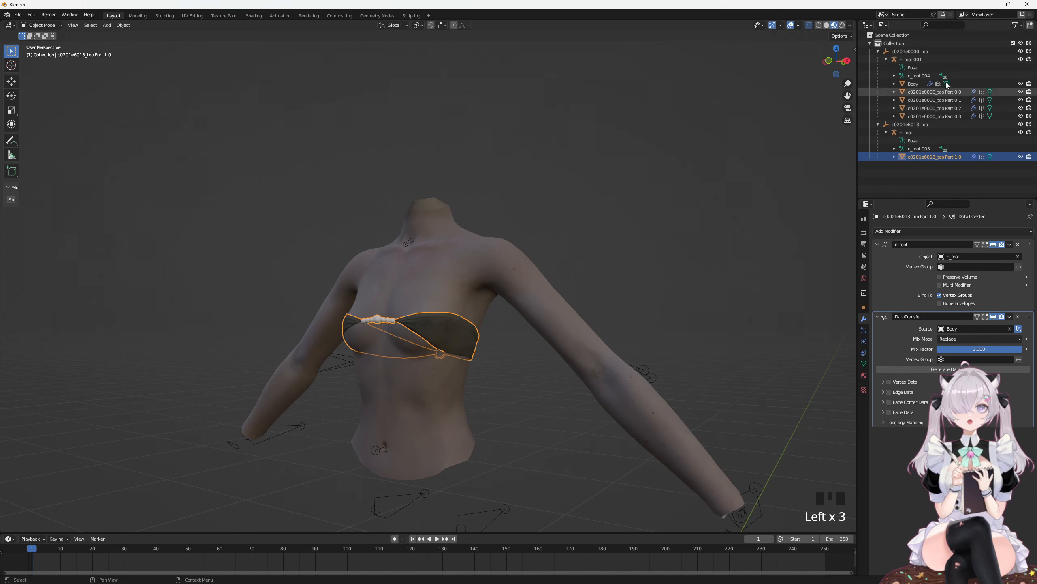
{"action": "left_click", "coordinate": [914, 84]}
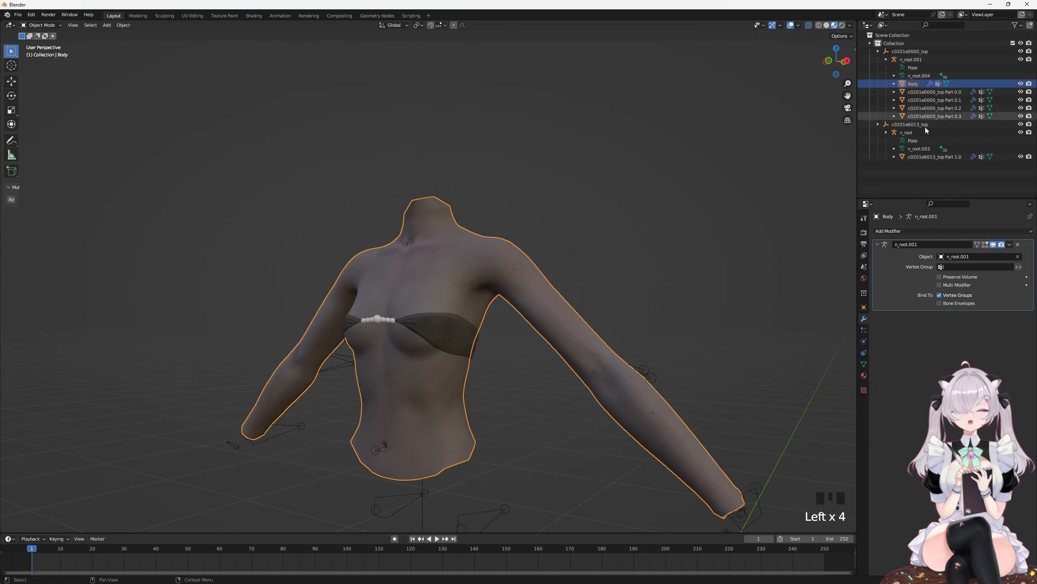
{"action": "left_click", "coordinate": [925, 157]}
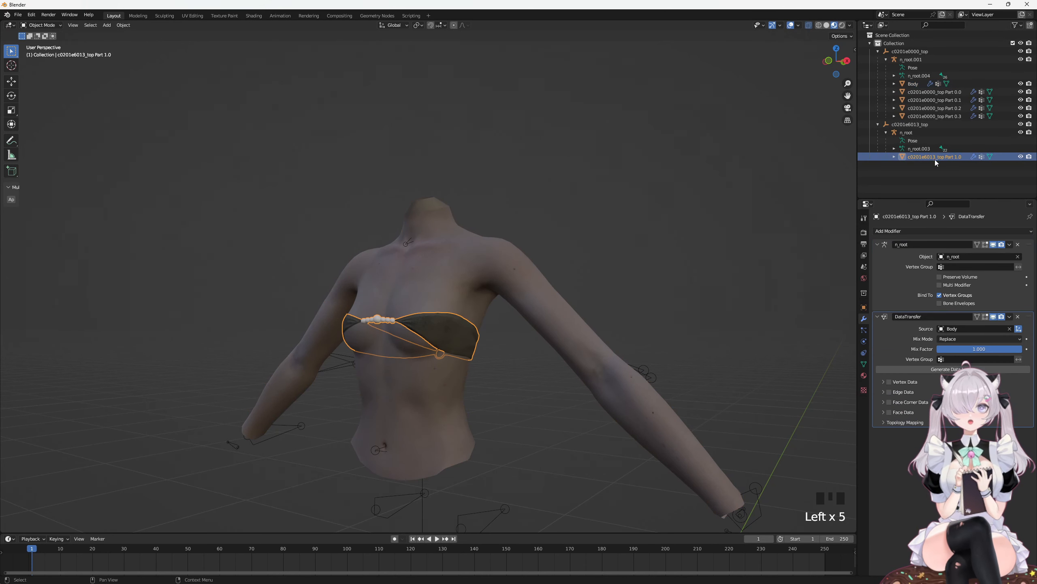
Step: Enable Vertex Data in the Data Transfer modifier, choose an interpolated vertex mapping, and turn on Vertex Groups
{"action": "left_click", "coordinate": [889, 382]}
{"action": "left_click", "coordinate": [884, 381]}
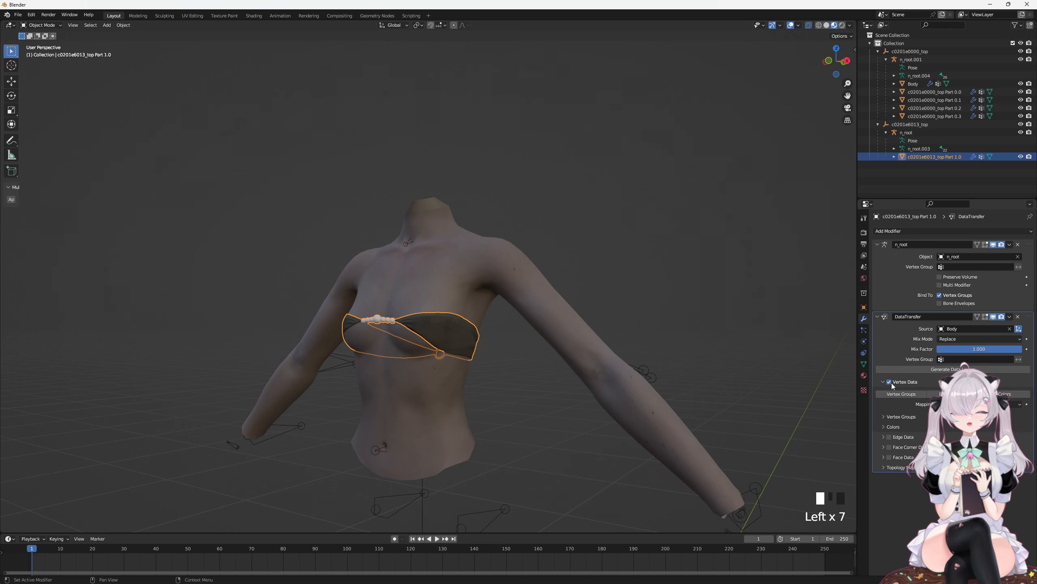
{"action": "left_click", "coordinate": [980, 404]}
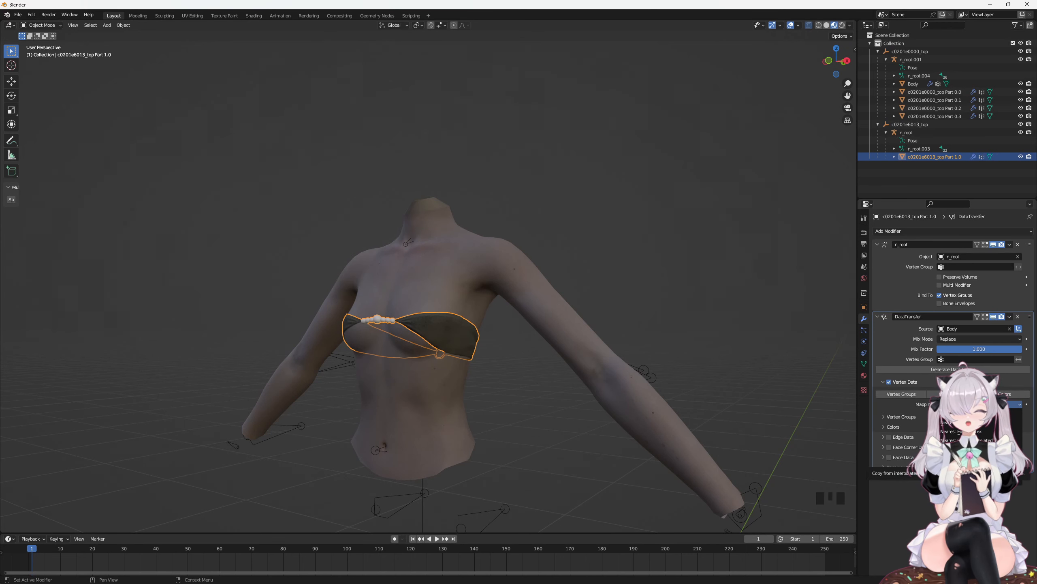
{"action": "left_click", "coordinate": [964, 458]}
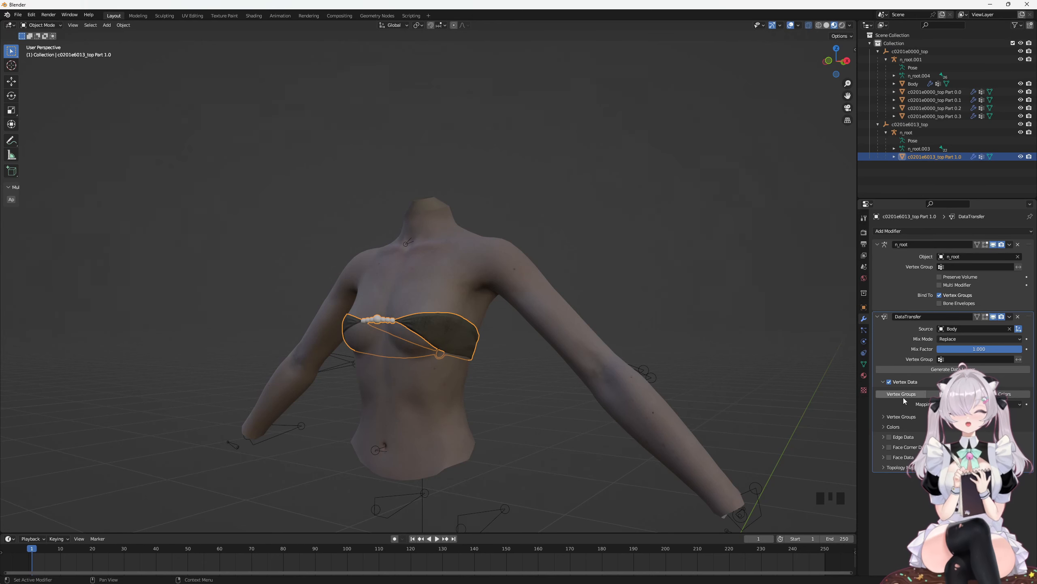
{"action": "left_click", "coordinate": [902, 393]}
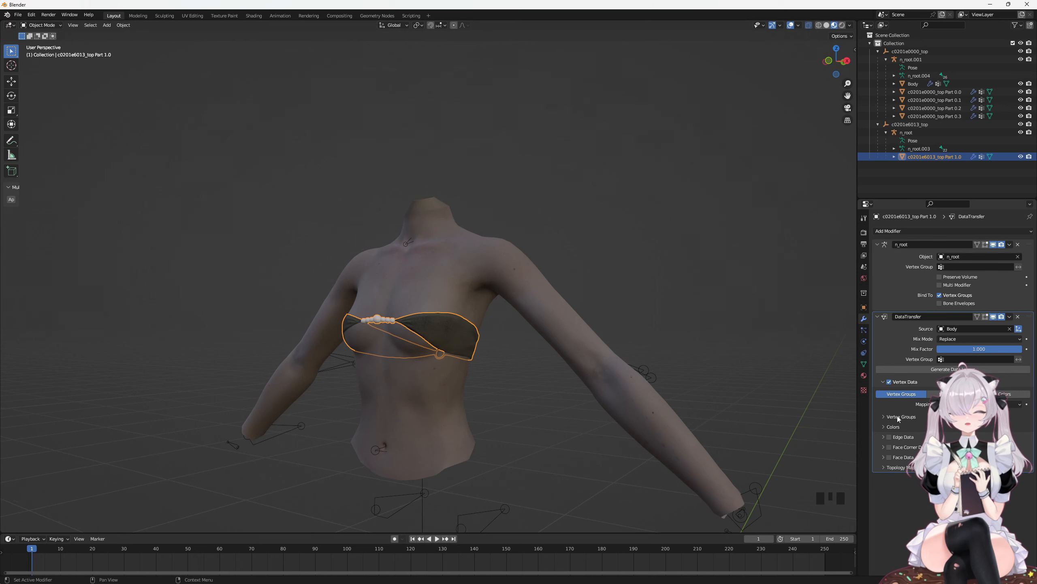
Step: Generate the data layers for the bandeau top's Data Transfer modifier and apply the modifier
{"action": "left_click", "coordinate": [941, 369]}
{"action": "left_click", "coordinate": [942, 370]}
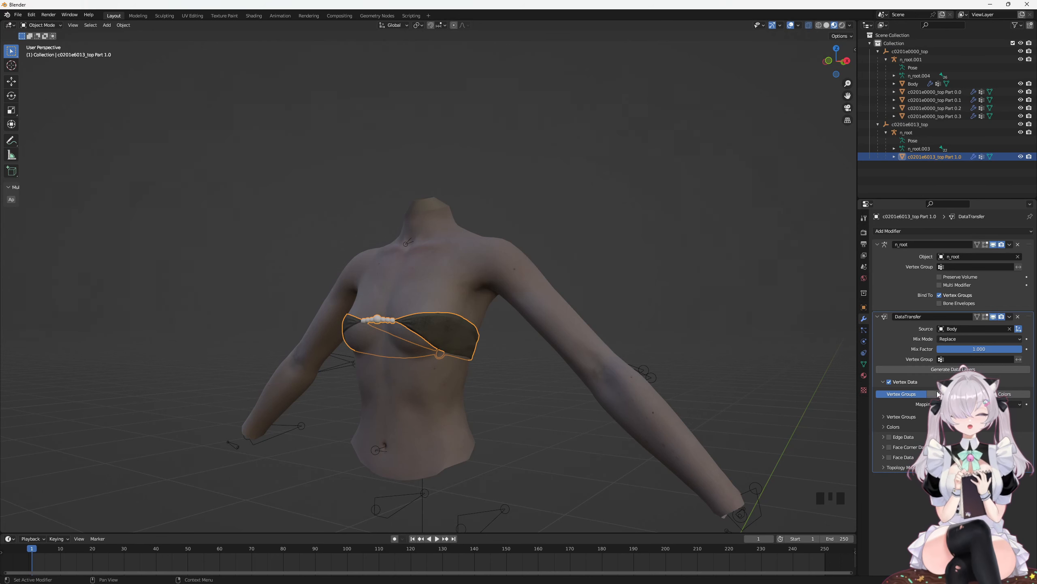
{"action": "left_click", "coordinate": [949, 372]}
{"action": "key", "text": "ctrl+a"}
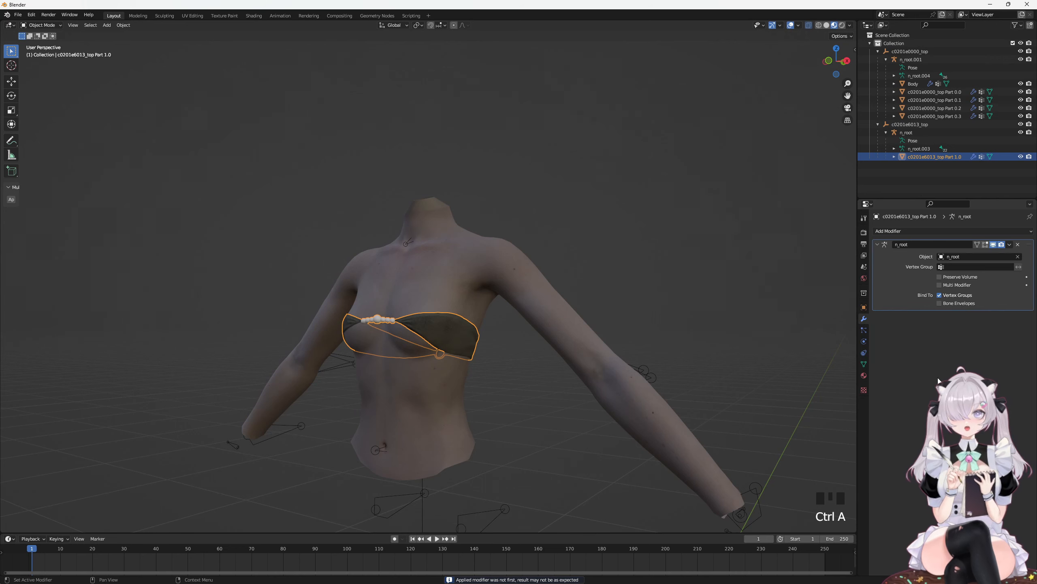
Step: Inspect the bandeau top's transferred weights on several chest bones in Weight Paint mode with n_root, and return to Object Mode
{"action": "left_click", "coordinate": [906, 132]}
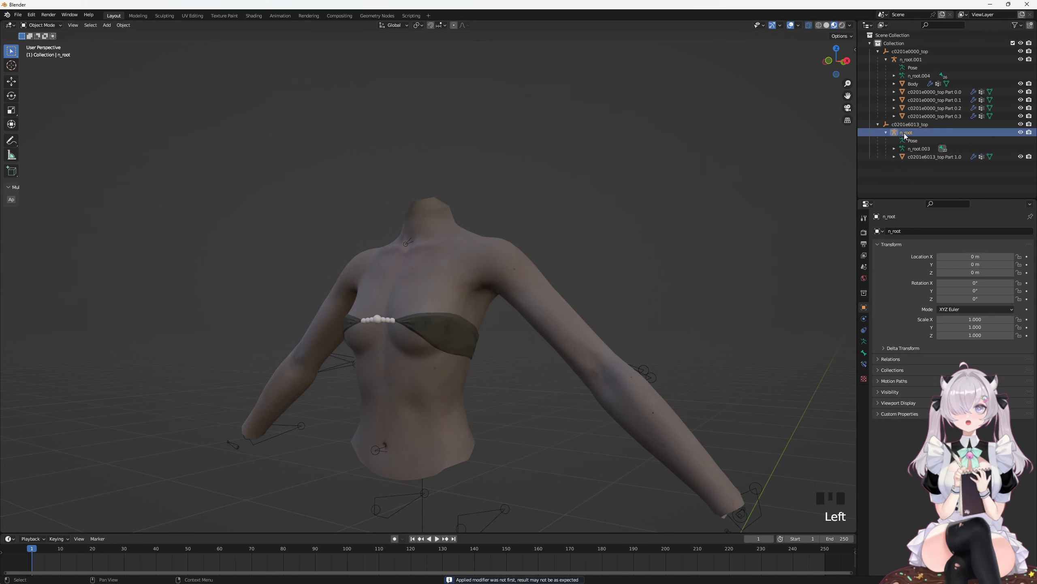
{"action": "left_click", "coordinate": [934, 157], "text": "ctrl"}
{"action": "left_click", "coordinate": [41, 26]}
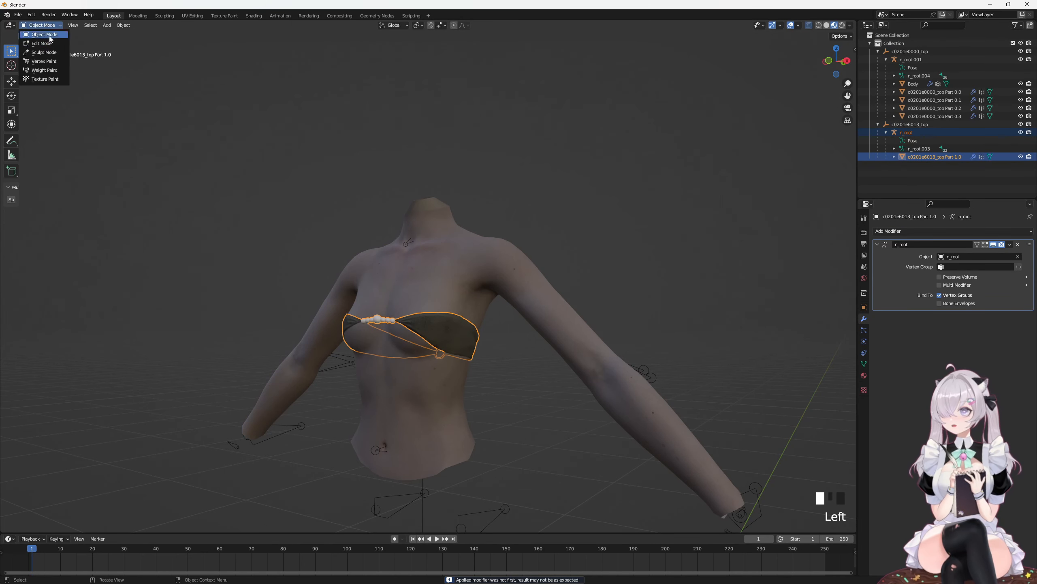
{"action": "left_click", "coordinate": [41, 70]}
{"action": "left_click", "coordinate": [443, 309]}
{"action": "middle_click_drag", "start_coordinate": [444, 309], "coordinate": [422, 274]}
{"action": "middle_click_drag", "start_coordinate": [418, 343], "coordinate": [439, 303]}
{"action": "left_click", "coordinate": [410, 327]}
{"action": "left_click", "coordinate": [421, 297]}
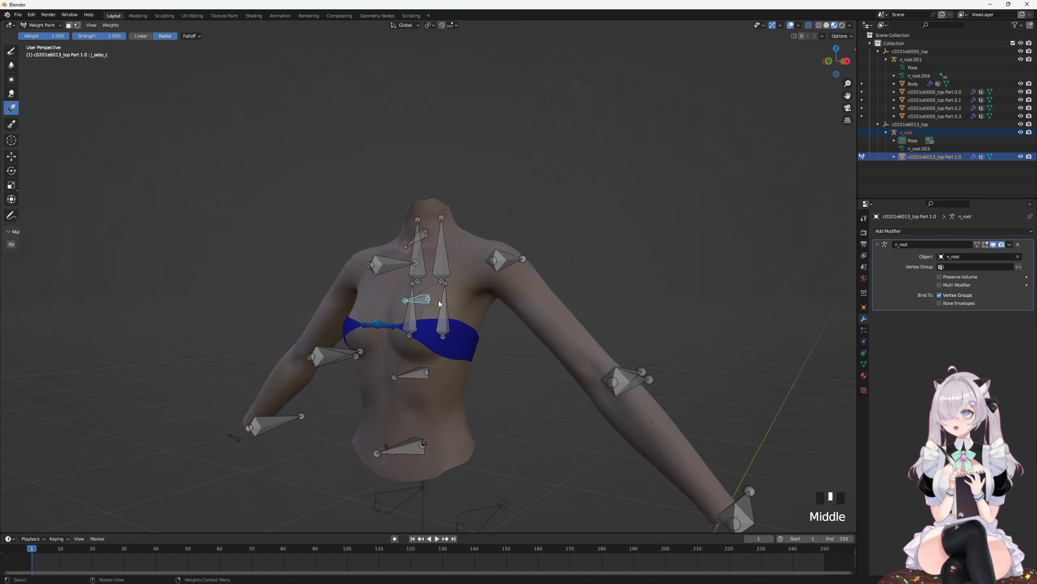
{"action": "left_click", "coordinate": [41, 25]}
{"action": "left_click", "coordinate": [41, 36]}
{"action": "left_click", "coordinate": [579, 97]}
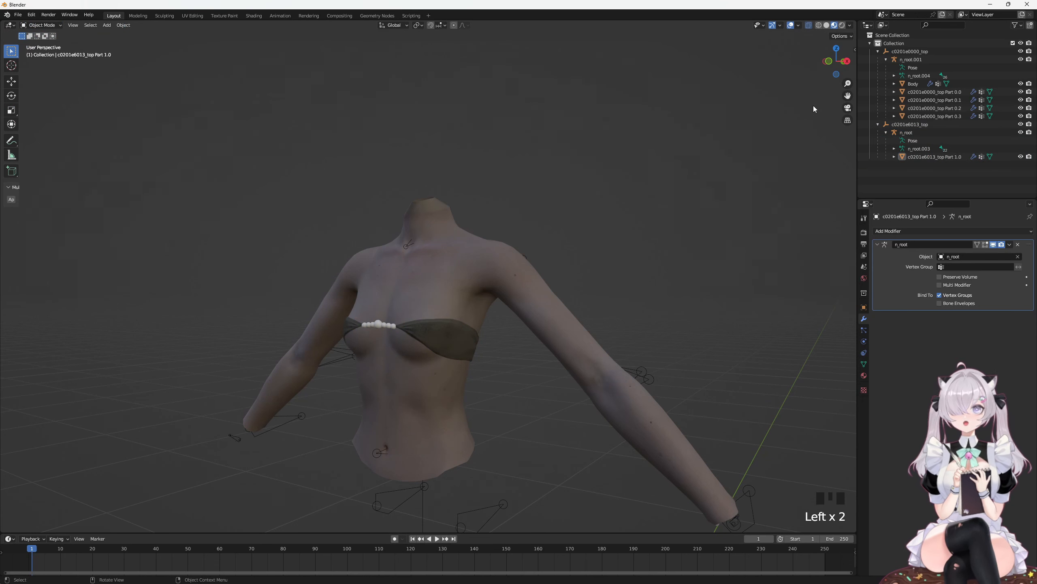
Step: Put the n_root.001 and n_root armatures into Pose Mode together
{"action": "left_click", "coordinate": [912, 60]}
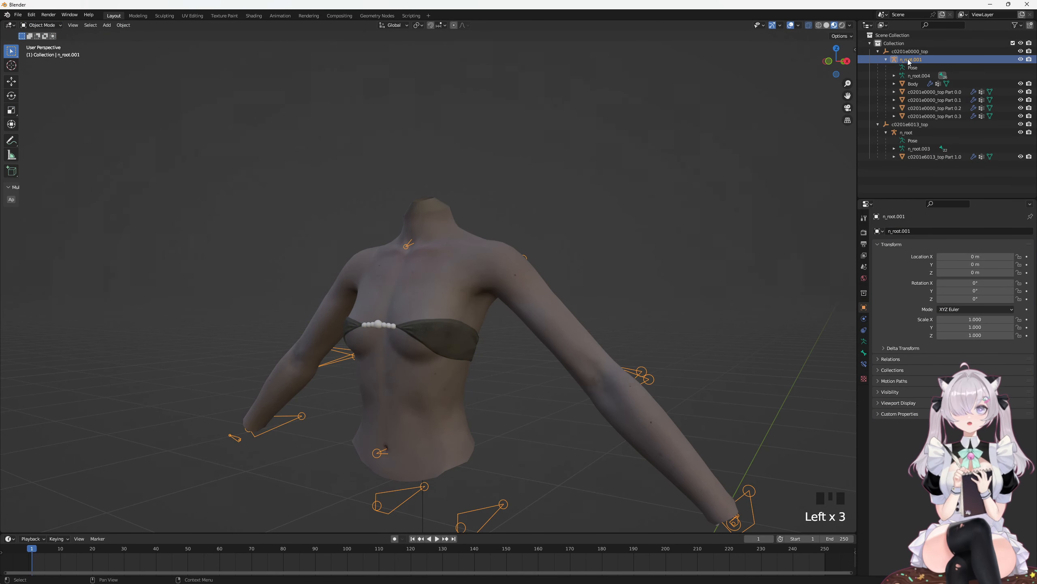
{"action": "left_click", "coordinate": [906, 132], "text": "ctrl"}
{"action": "middle_click_drag", "start_coordinate": [681, 168], "coordinate": [812, 150]}
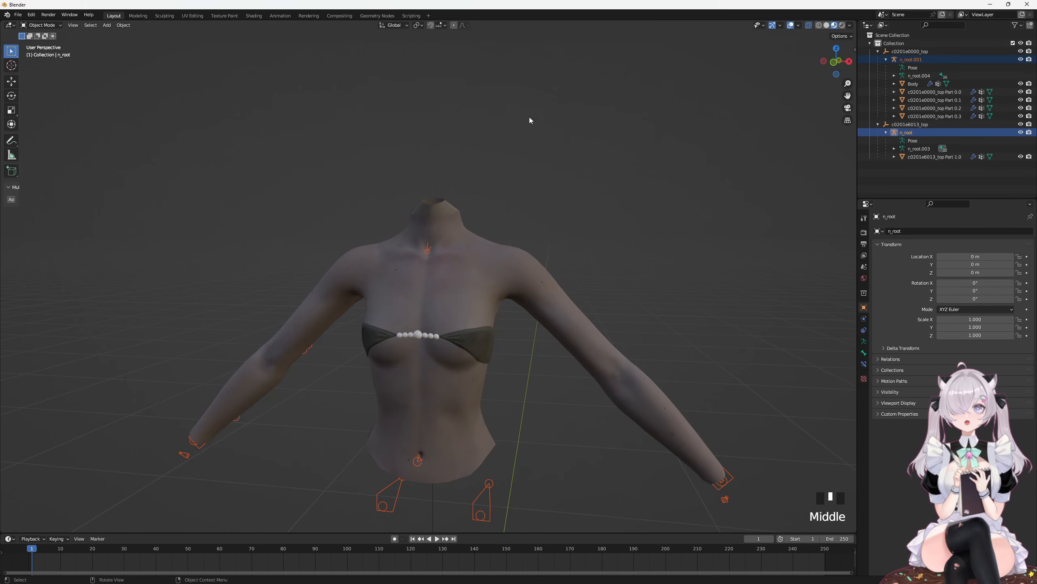
{"action": "left_click", "coordinate": [41, 25]}
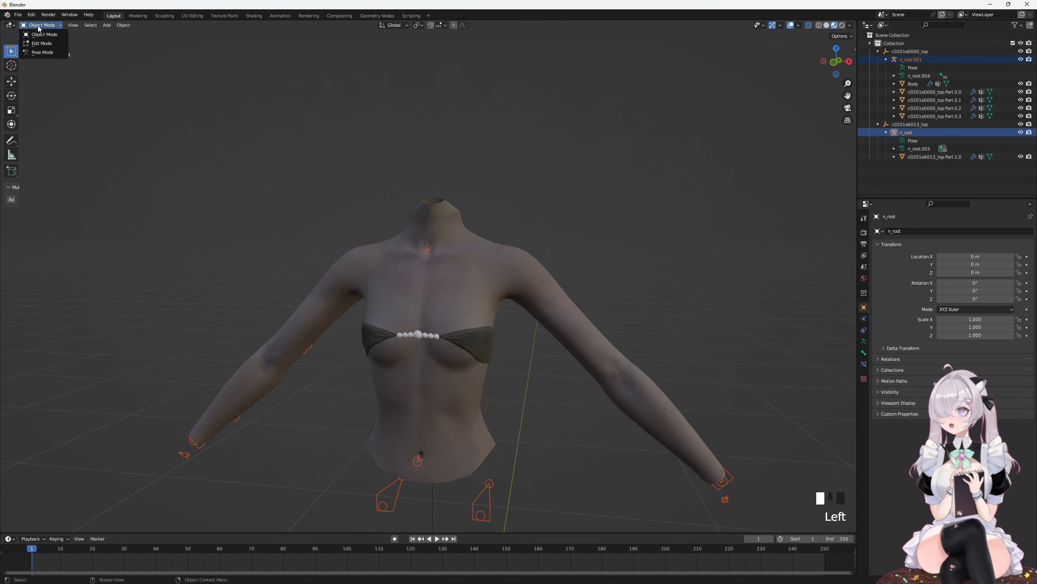
{"action": "left_click", "coordinate": [46, 52]}
{"action": "middle_click_drag", "start_coordinate": [348, 180], "coordinate": [375, 185]}
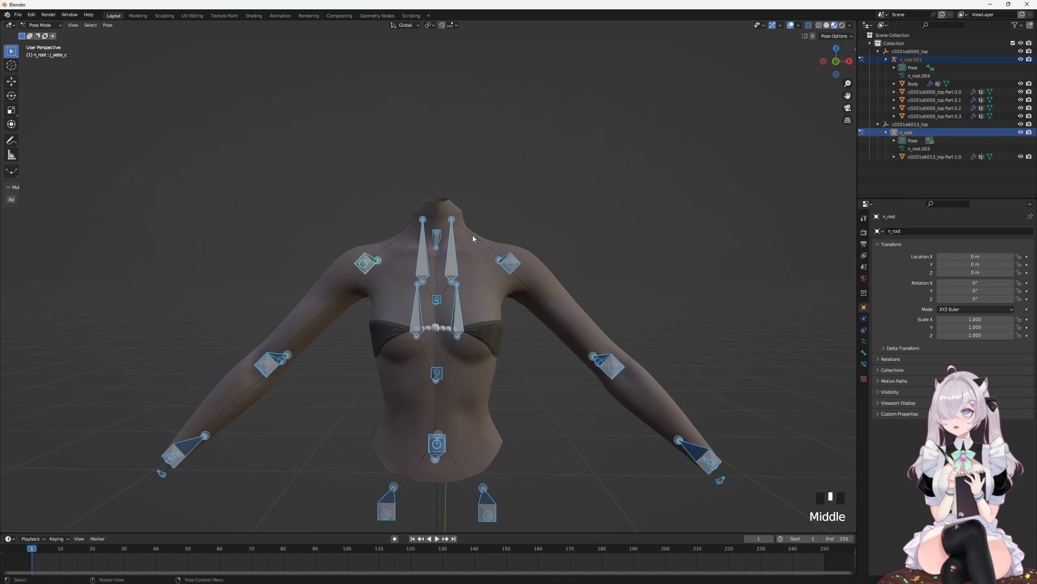
Step: Rotate the clavicle bones and raise one arm in both armatures to test how the body and top deform
{"action": "left_click", "coordinate": [452, 245]}
{"action": "key", "text": "r"}
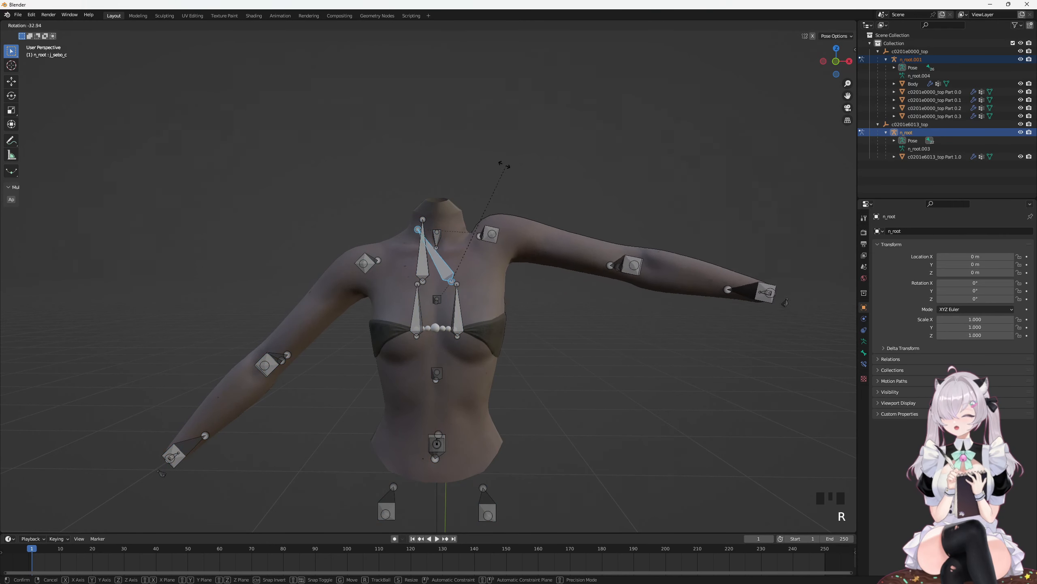
{"action": "left_click", "coordinate": [497, 164]}
{"action": "left_click", "coordinate": [479, 227]}
{"action": "key", "text": "r"}
{"action": "left_click", "coordinate": [518, 205]}
{"action": "middle_click_drag", "start_coordinate": [517, 205], "coordinate": [444, 220]}
{"action": "middle_click_drag", "start_coordinate": [441, 258], "coordinate": [521, 248]}
{"action": "key", "text": "r"}
{"action": "scroll", "coordinate": [518, 286], "scroll_direction": "up", "scroll_amount": 2}
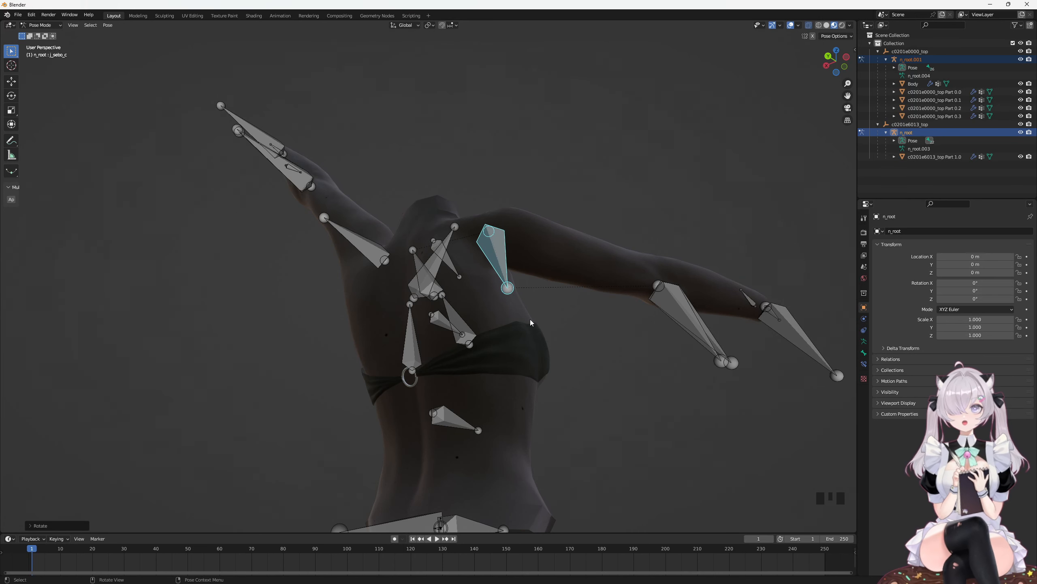
Step: Clear all transforms on every bone of both armatures, return to Object Mode and deselect everything
{"action": "key", "text": "a"}
{"action": "left_click", "coordinate": [107, 25]}
{"action": "mouse_move", "coordinate": [155, 43]}
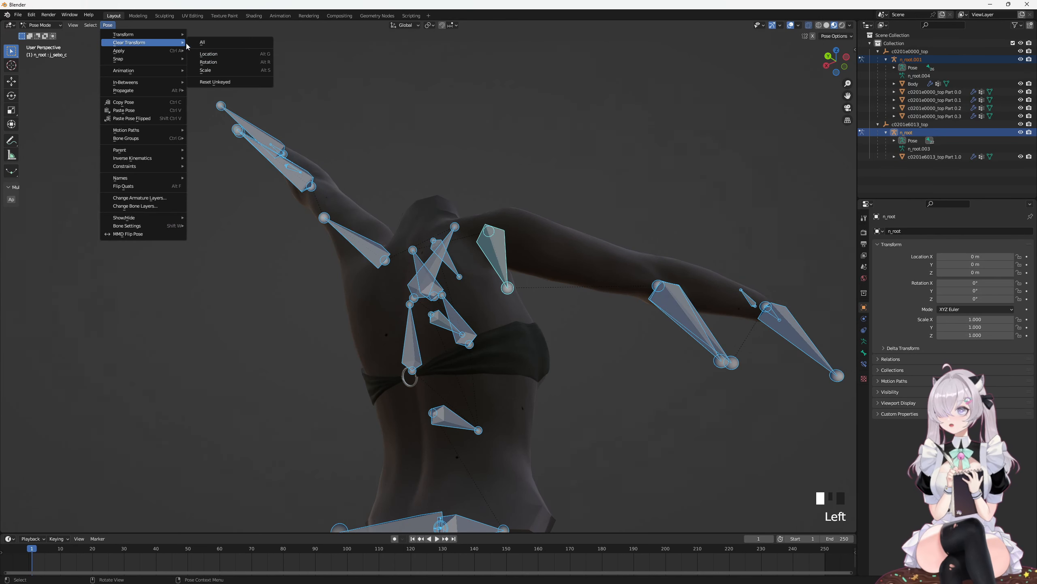
{"action": "left_click", "coordinate": [220, 44]}
{"action": "left_click", "coordinate": [42, 25]}
{"action": "left_click", "coordinate": [43, 35]}
{"action": "middle_click_drag", "start_coordinate": [123, 123], "coordinate": [490, 265]}
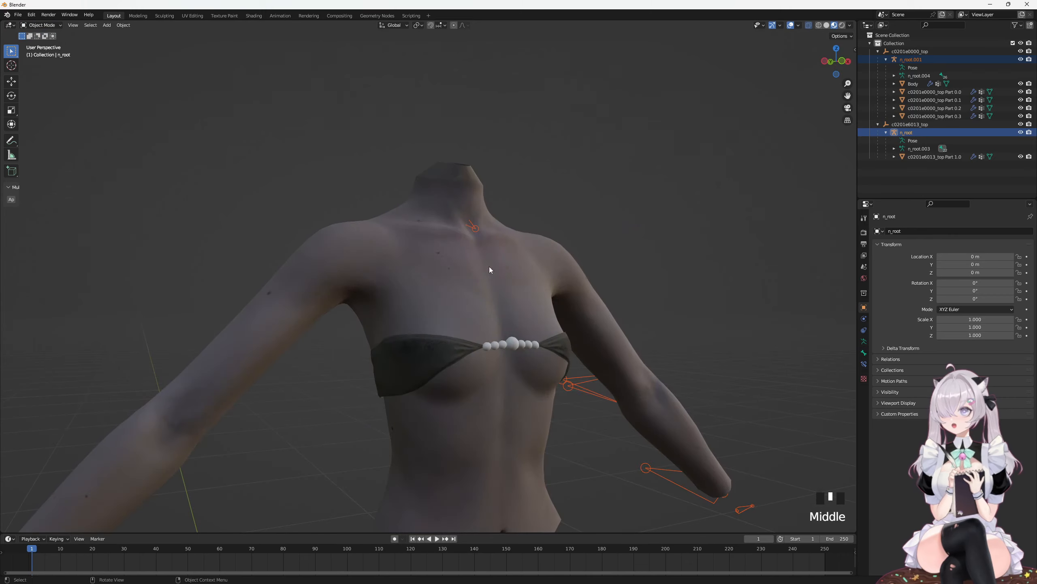
{"action": "scroll", "coordinate": [506, 329], "scroll_direction": "down", "scroll_amount": 2}
{"action": "left_click", "coordinate": [518, 263]}
Step: Try scaling the breast bones of both armatures in Pose Mode, cancel the scaling, and return to Object Mode
{"action": "left_click", "coordinate": [911, 59]}
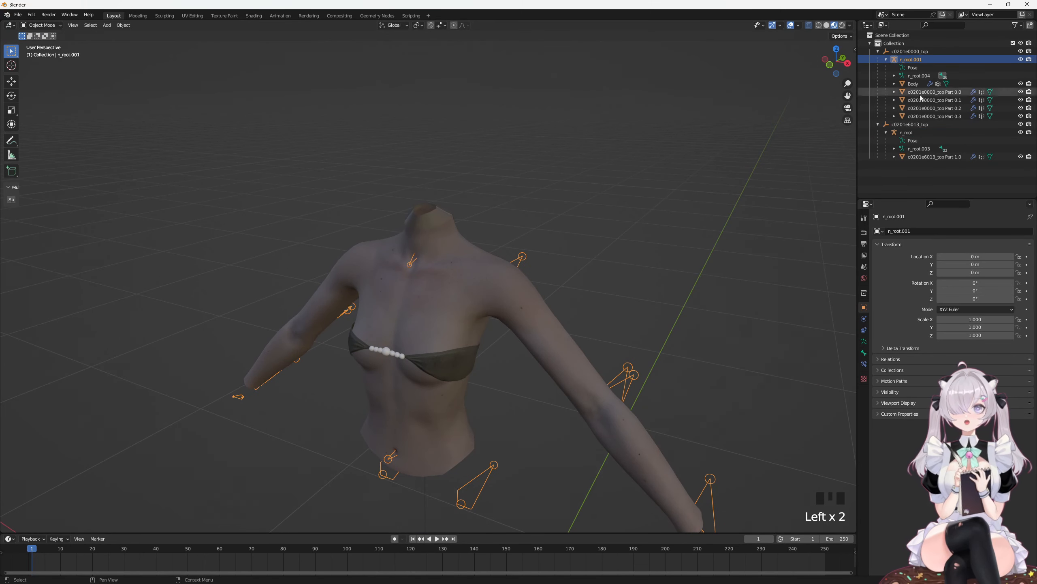
{"action": "left_click", "coordinate": [906, 132], "text": "ctrl"}
{"action": "left_click", "coordinate": [41, 25]}
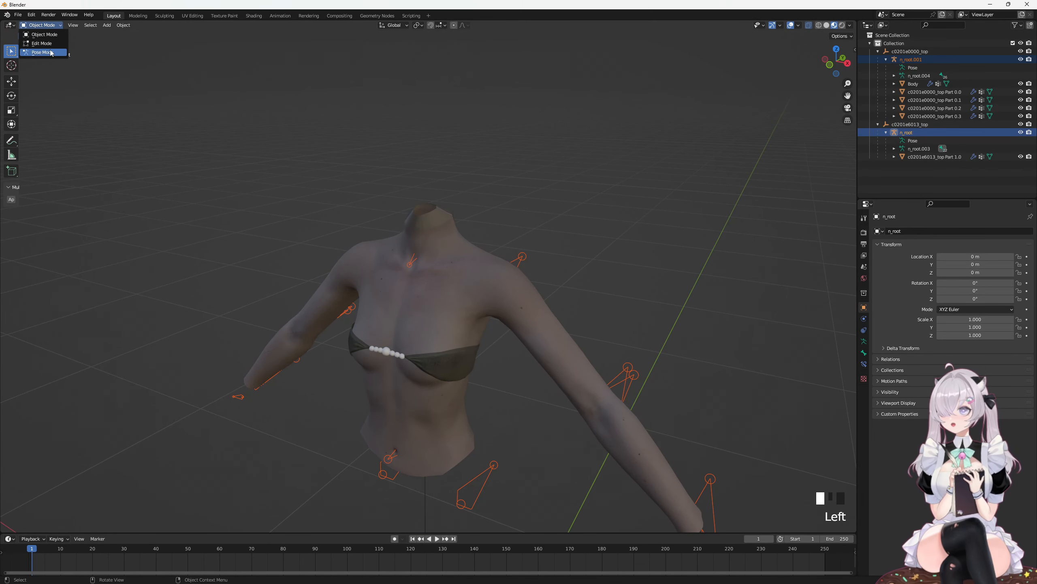
{"action": "left_click", "coordinate": [39, 52]}
{"action": "left_click", "coordinate": [496, 225]}
{"action": "middle_click_drag", "start_coordinate": [457, 243], "coordinate": [500, 338]}
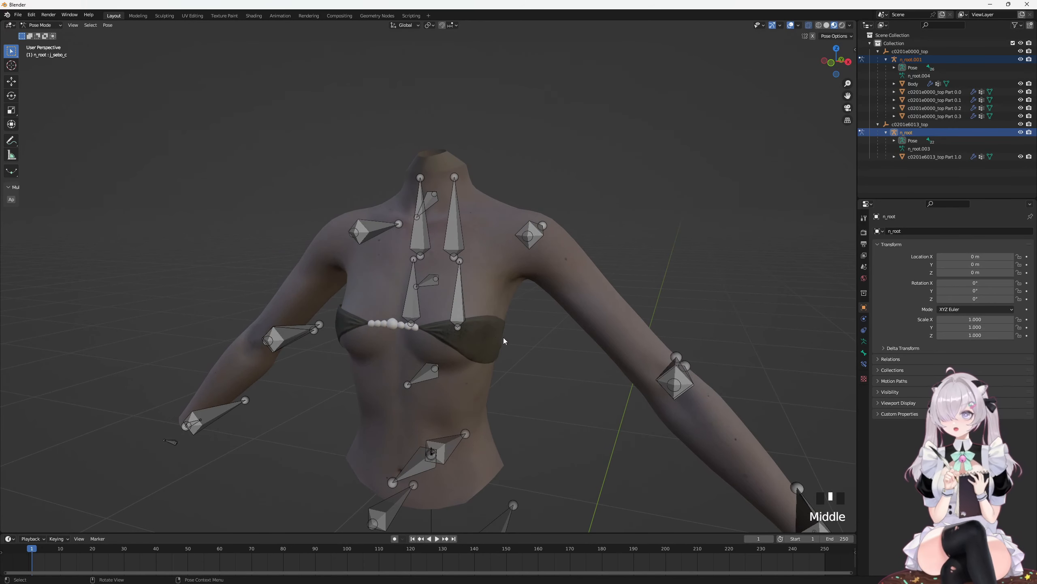
{"action": "left_click_drag", "start_coordinate": [500, 337], "coordinate": [405, 303]}
{"action": "key", "text": "s"}
{"action": "right_click", "coordinate": [549, 345]}
{"action": "left_click", "coordinate": [43, 26]}
{"action": "left_click", "coordinate": [44, 35]}
{"action": "left_click", "coordinate": [613, 107]}
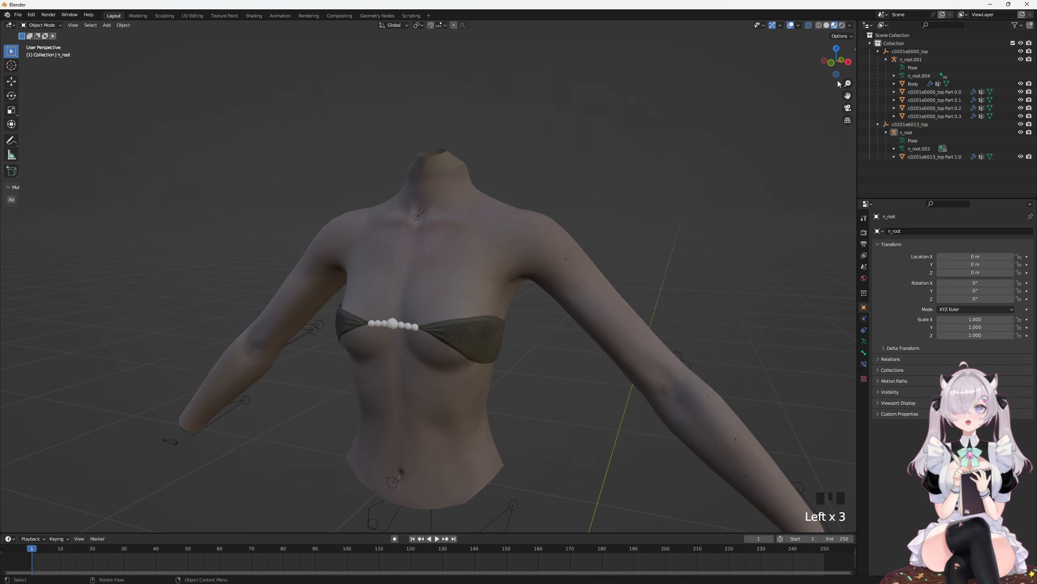
Step: Show the XIV Breast slider add-on settings in the 3D viewport
{"action": "left_click", "coordinate": [855, 50]}
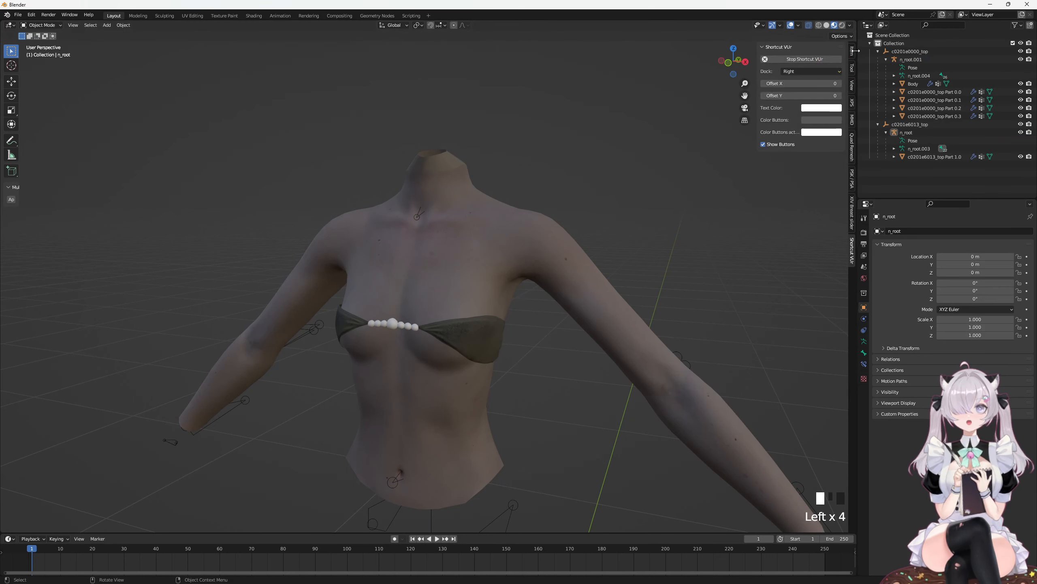
{"action": "left_click", "coordinate": [852, 212]}
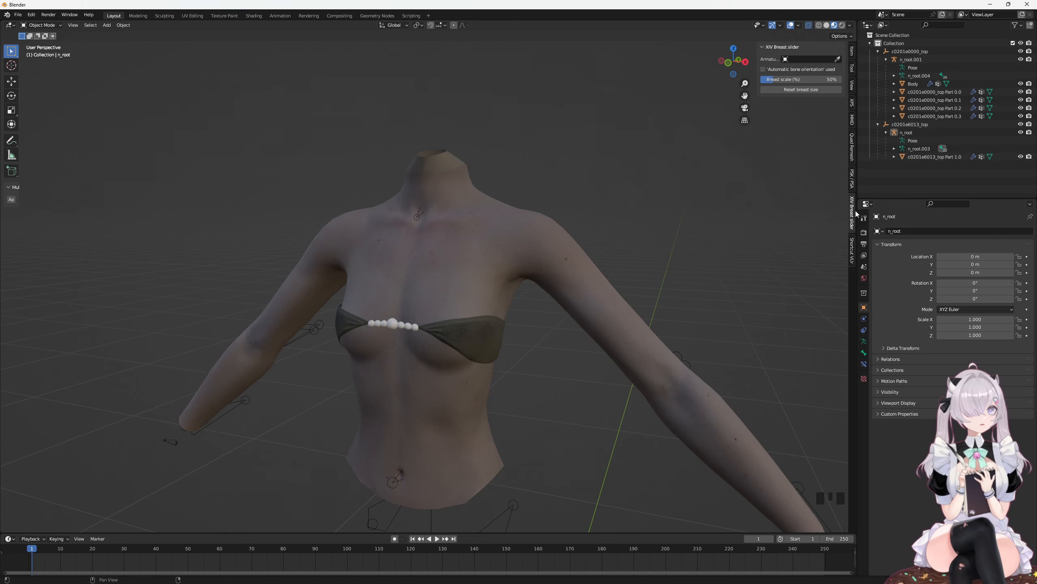
{"action": "left_click", "coordinate": [784, 110]}
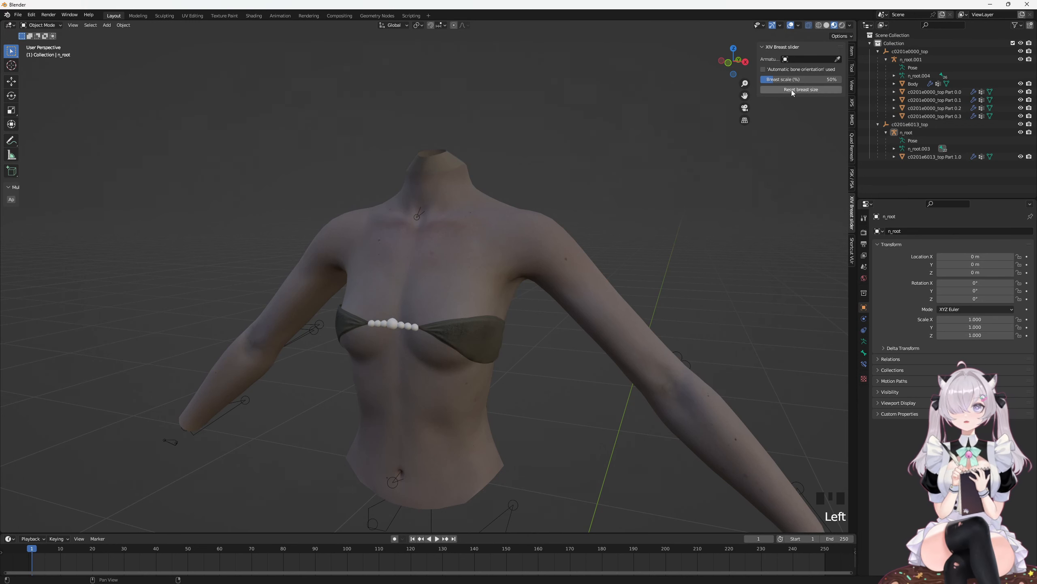
Step: Try a breast scale of 52.96% with no armature assigned, and undo it
{"action": "left_click_drag", "start_coordinate": [775, 83], "coordinate": [778, 83]}
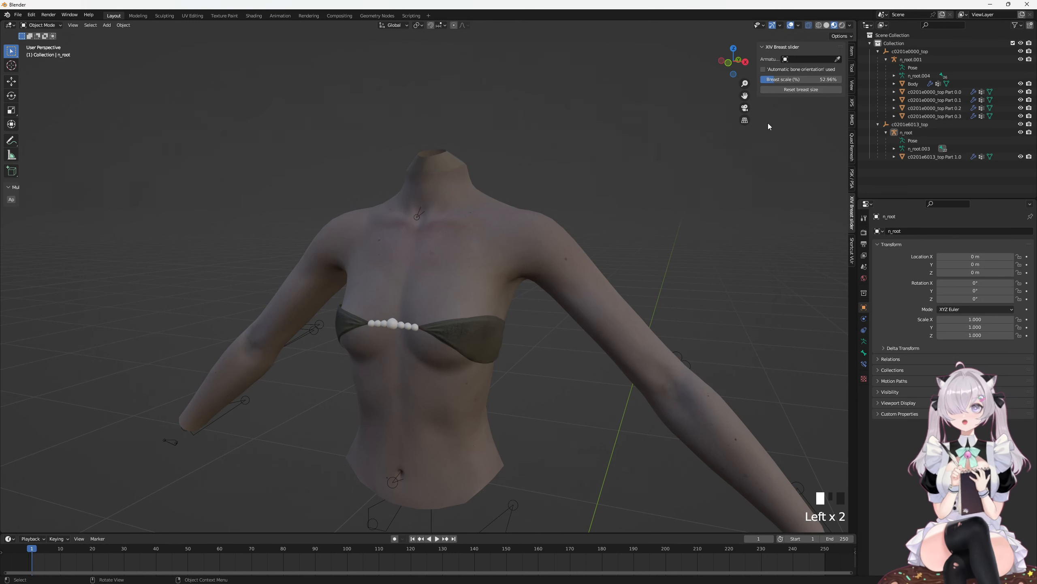
{"action": "key", "text": "ctrl+z"}
{"action": "left_click", "coordinate": [41, 25]}
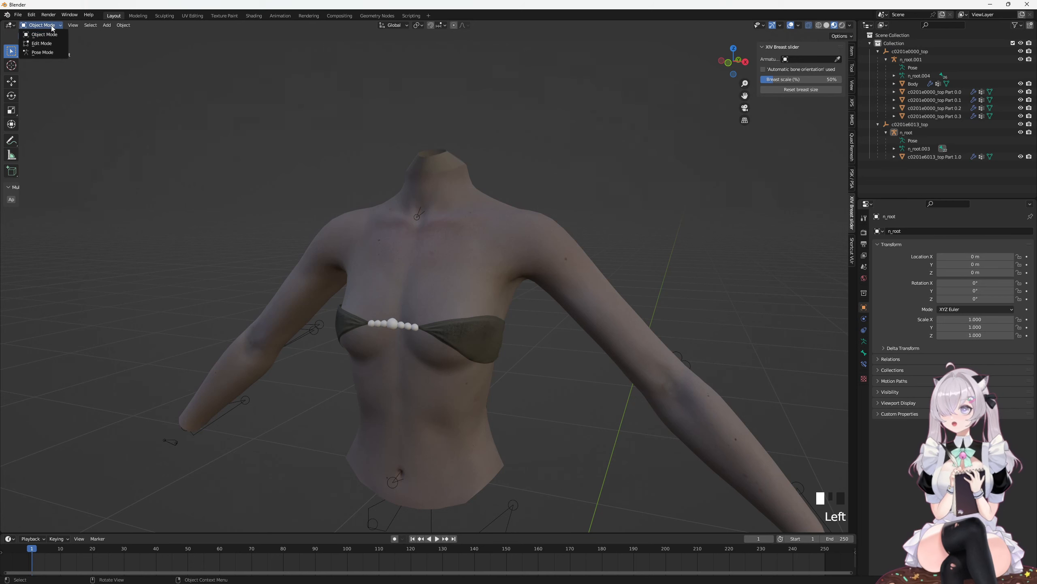
{"action": "left_click", "coordinate": [820, 59]}
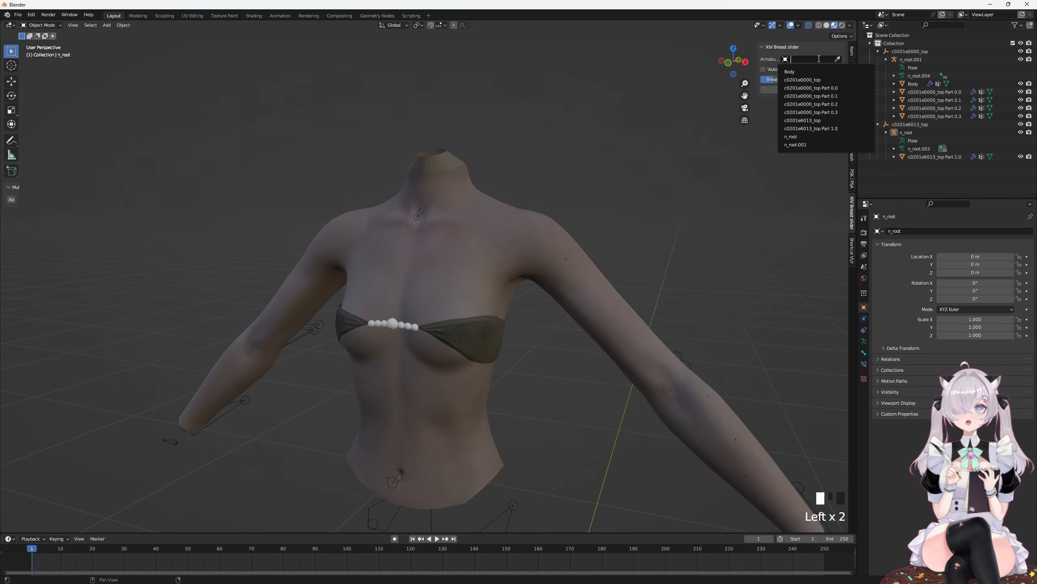
Step: Parent the bandeau top c0201e6013_top Part 1.0 to the body's armature n_root.001
{"action": "left_click", "coordinate": [915, 61]}
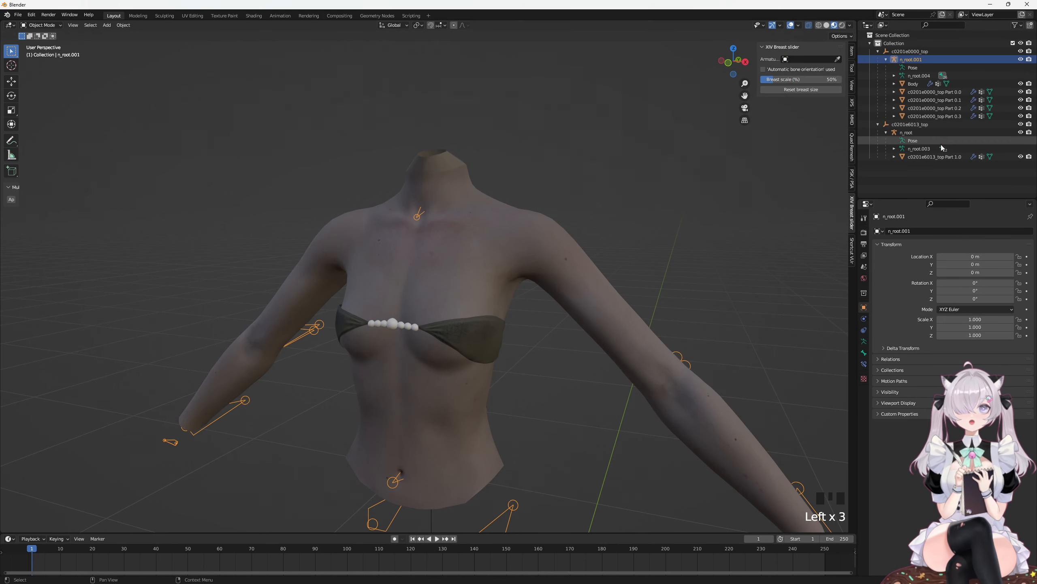
{"action": "left_click", "coordinate": [942, 156]}
{"action": "left_click", "coordinate": [918, 61], "text": "ctrl"}
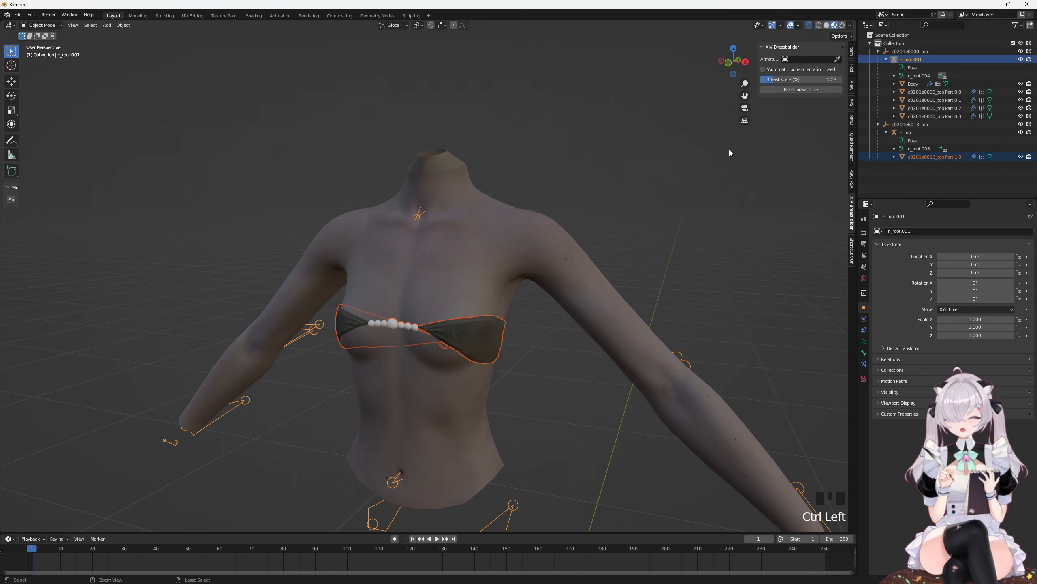
{"action": "key", "text": "ctrl+p"}
{"action": "left_click", "coordinate": [730, 149]}
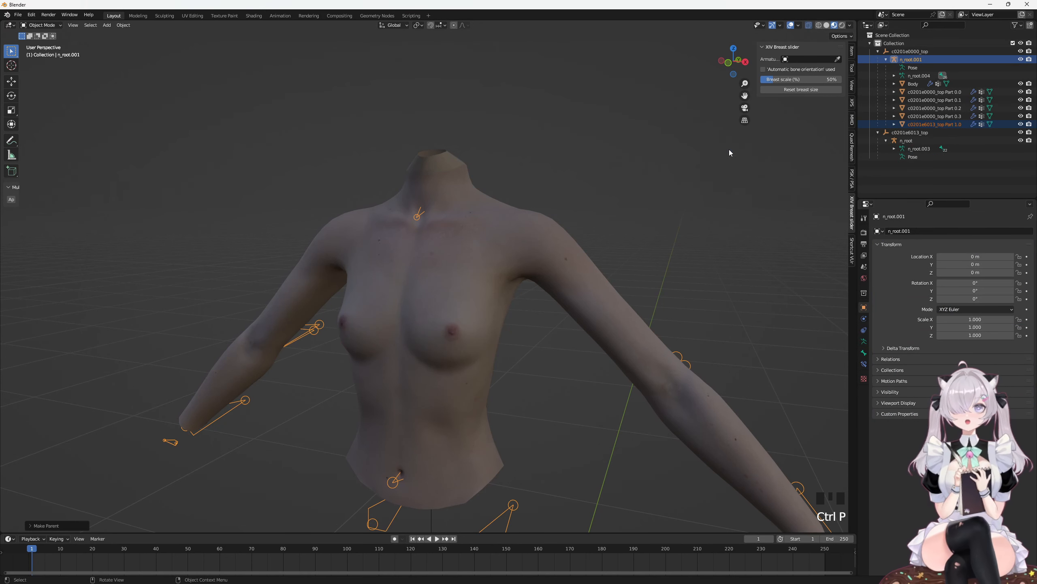
Step: Set the bandeau top's X rotation to 90° to realign it with the body
{"action": "left_click", "coordinate": [928, 120]}
{"action": "left_click", "coordinate": [864, 307]}
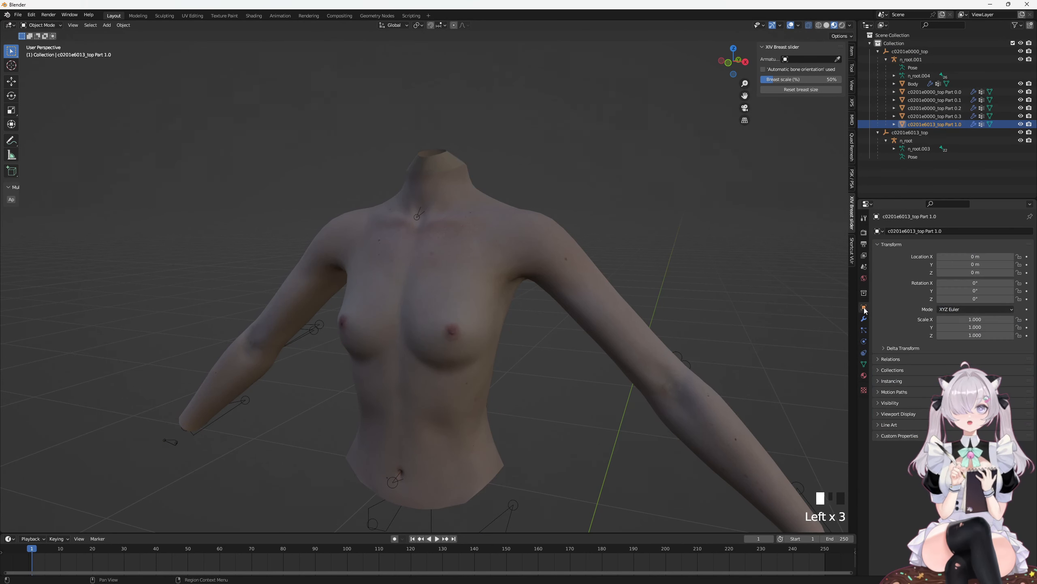
{"action": "left_click", "coordinate": [965, 283]}
{"action": "type", "text": "90"}
{"action": "key", "text": "Return"}
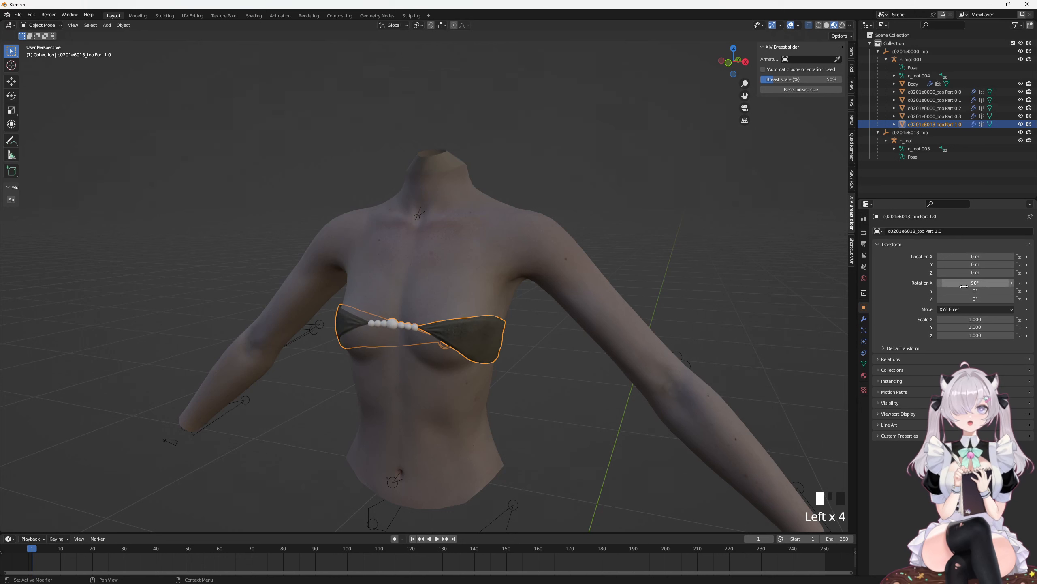
Step: Delete the leftover c0201e6013_top hierarchy with its n_root armature, and select the reparented bandeau top
{"action": "right_click", "coordinate": [917, 132]}
{"action": "left_click", "coordinate": [918, 132]}
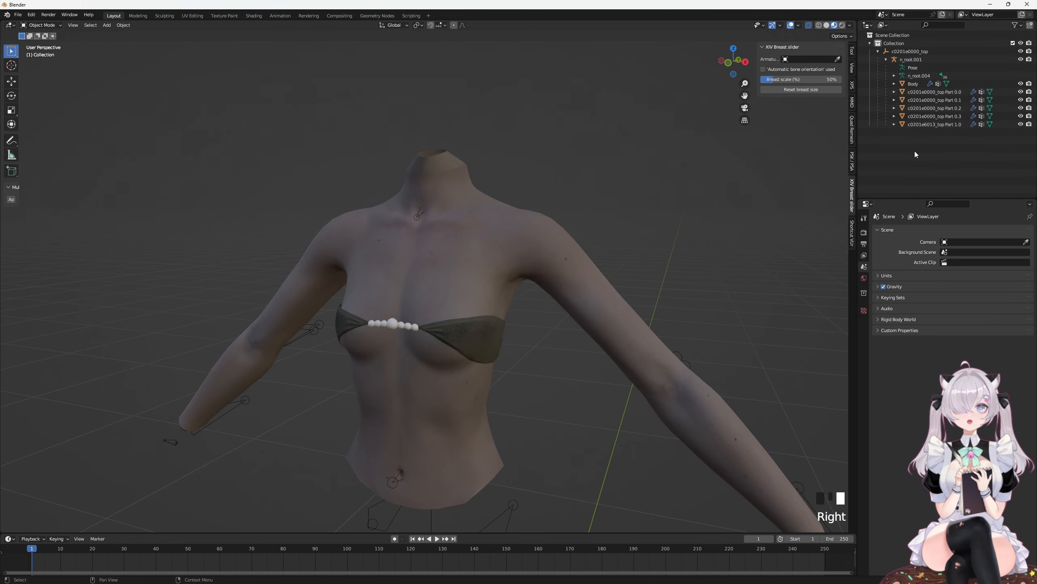
{"action": "left_click", "coordinate": [925, 122]}
Step: Assign n_root.001 as the armature of the XIV Breast slider
{"action": "left_click", "coordinate": [920, 60]}
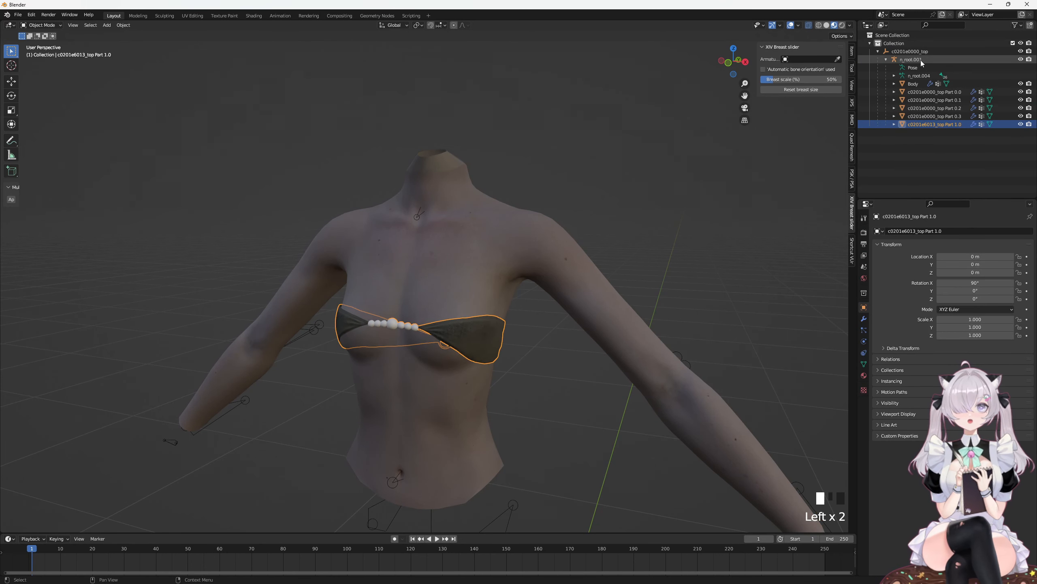
{"action": "key", "text": "F2"}
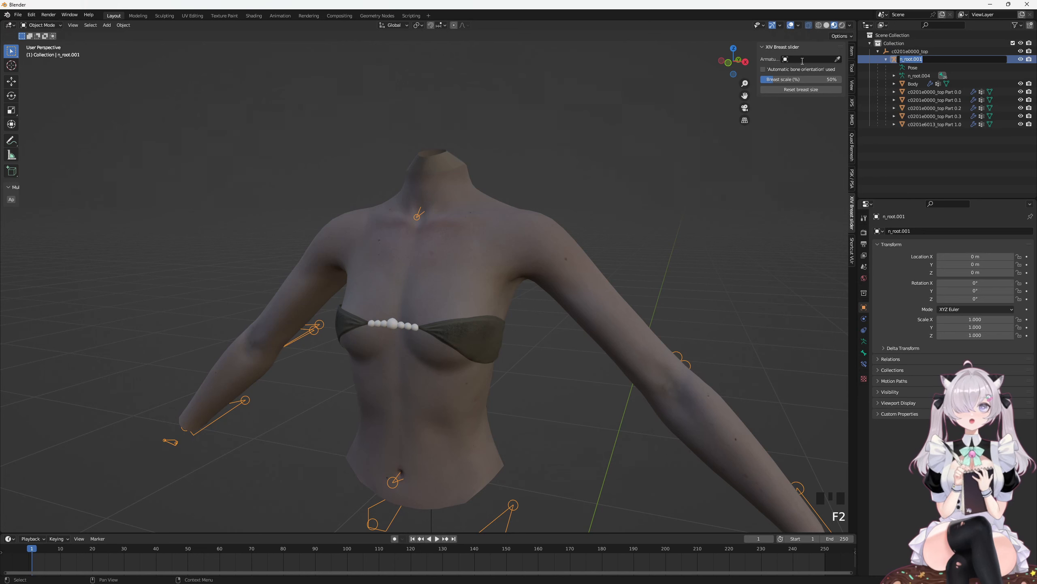
{"action": "key", "text": "ctrl+c"}
{"action": "key", "text": "ctrl+v"}
{"action": "left_click", "coordinate": [710, 83]}
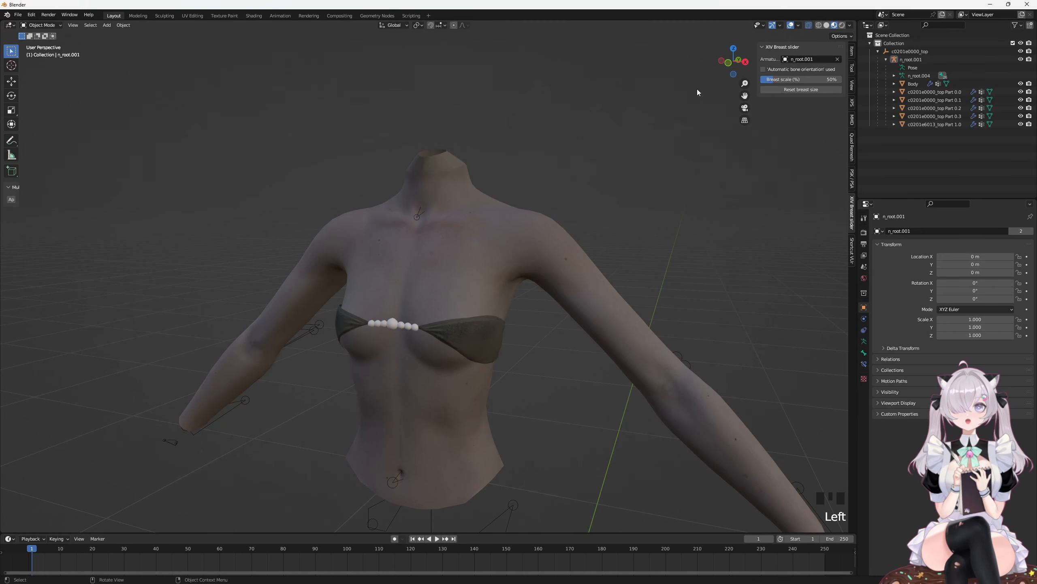
Step: Raise the breast scale through 103.20% and beyond, and lower it to 0%, checking how the top follows the body
{"action": "mouse_move", "coordinate": [778, 79]}
{"action": "left_mouse_down"}
{"action": "mouse_move", "coordinate": [789, 80]}
{"action": "mouse_move", "coordinate": [761, 80]}
{"action": "mouse_move", "coordinate": [787, 80]}
{"action": "left_mouse_up"}
{"action": "middle_click_drag", "start_coordinate": [634, 115], "coordinate": [690, 93]}
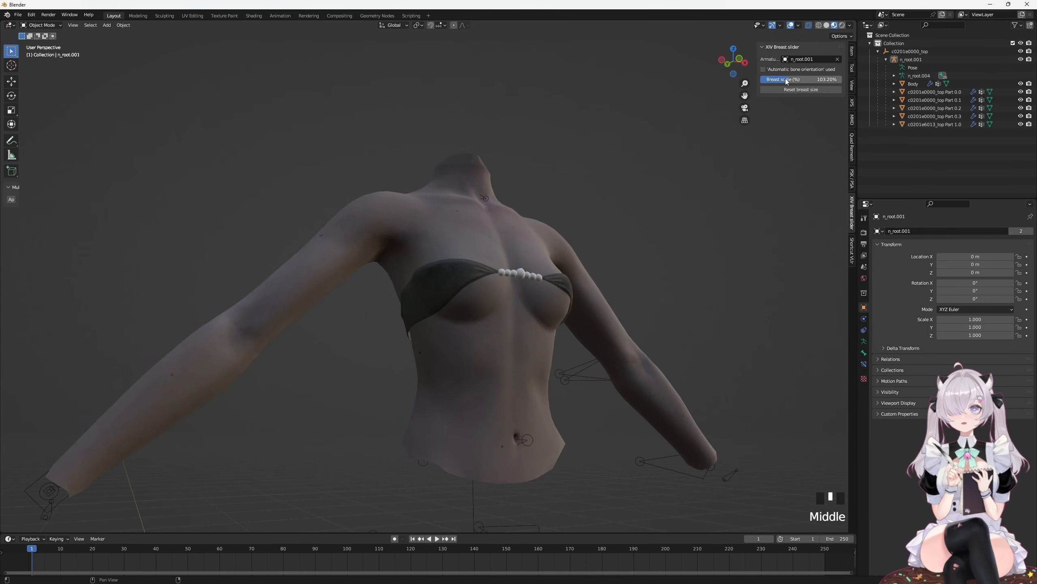
{"action": "left_click_drag", "start_coordinate": [787, 79], "coordinate": [825, 79]}
{"action": "middle_click_drag", "start_coordinate": [655, 80], "coordinate": [543, 88]}
{"action": "middle_click_drag", "start_coordinate": [509, 99], "coordinate": [543, 109]}
{"action": "left_click_drag", "start_coordinate": [814, 78], "coordinate": [837, 79]}
{"action": "middle_click_drag", "start_coordinate": [576, 87], "coordinate": [656, 81]}
{"action": "left_click_drag", "start_coordinate": [815, 77], "coordinate": [691, 78]}
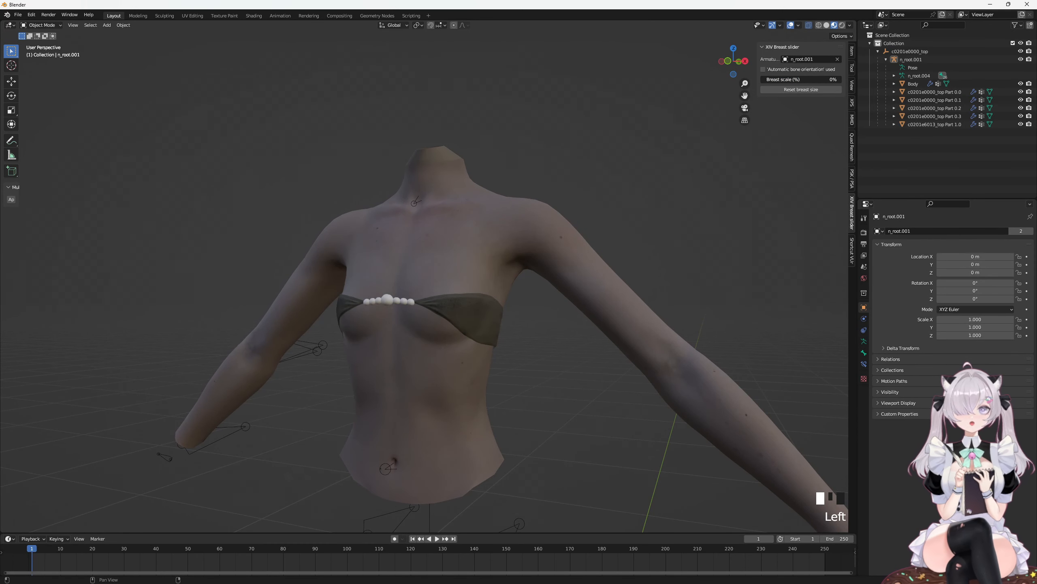
Step: Raise the breast scale to about 102% to inspect the top's fit from another angle, and reset the breast size
{"action": "left_click_drag", "start_coordinate": [692, 78], "coordinate": [710, 78]}
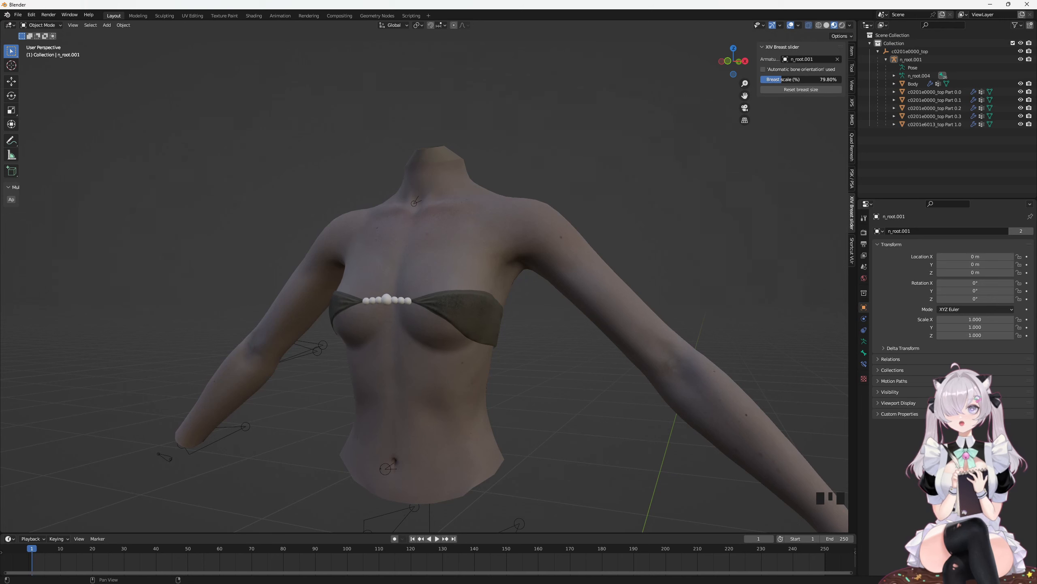
{"action": "left_click_drag", "start_coordinate": [710, 78], "coordinate": [712, 89]}
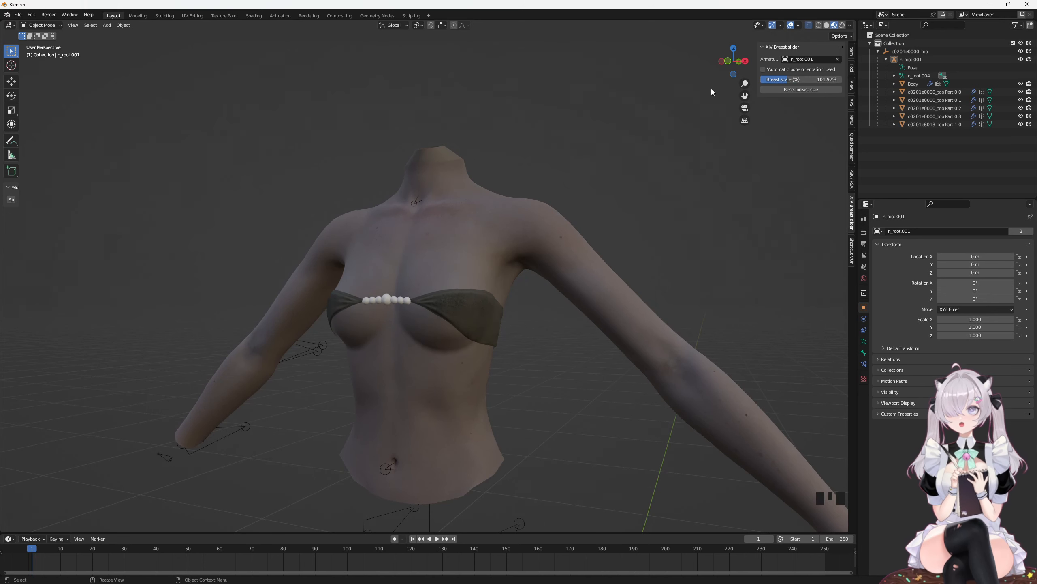
{"action": "middle_click_drag", "start_coordinate": [712, 88], "coordinate": [639, 130]}
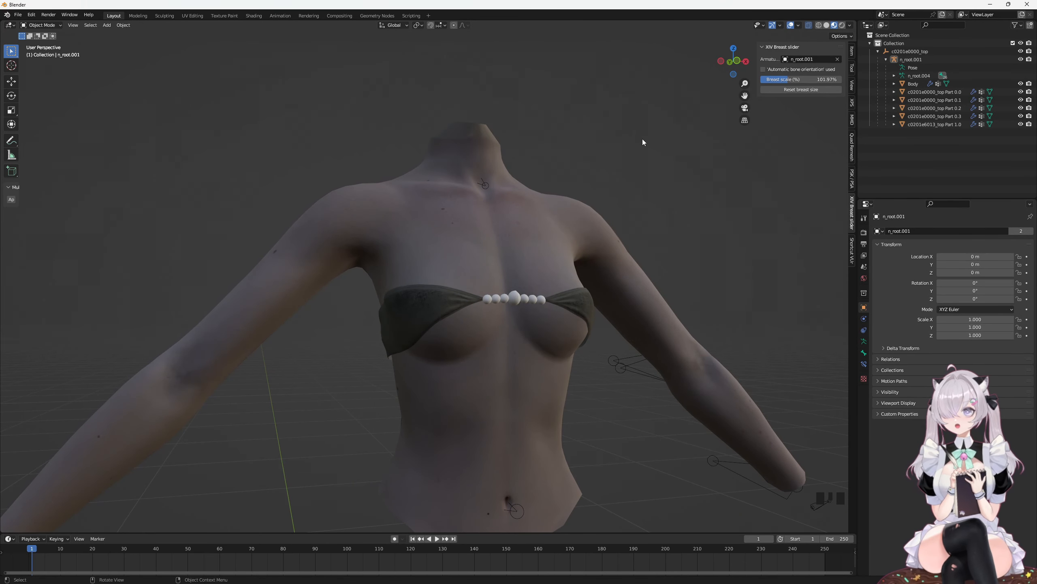
{"action": "left_click", "coordinate": [783, 88]}
{"action": "middle_click_drag", "start_coordinate": [727, 111], "coordinate": [694, 123]}
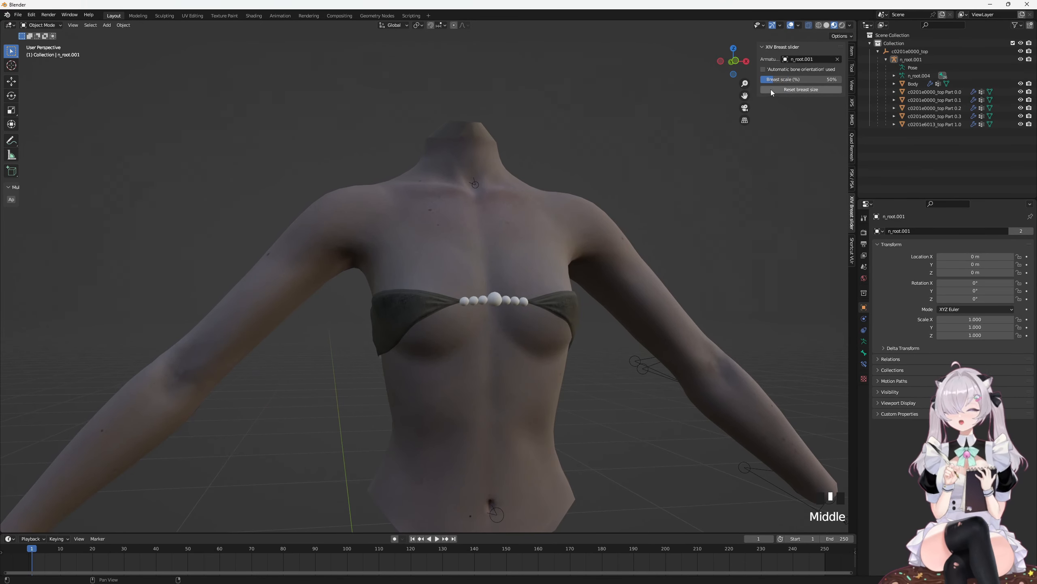
Step: Export the scene in FBX format as TreConvertion.fbx into the Saved\Body\Moonfire Halter\3D folder
{"action": "left_click", "coordinate": [18, 14]}
{"action": "mouse_move", "coordinate": [33, 132]}
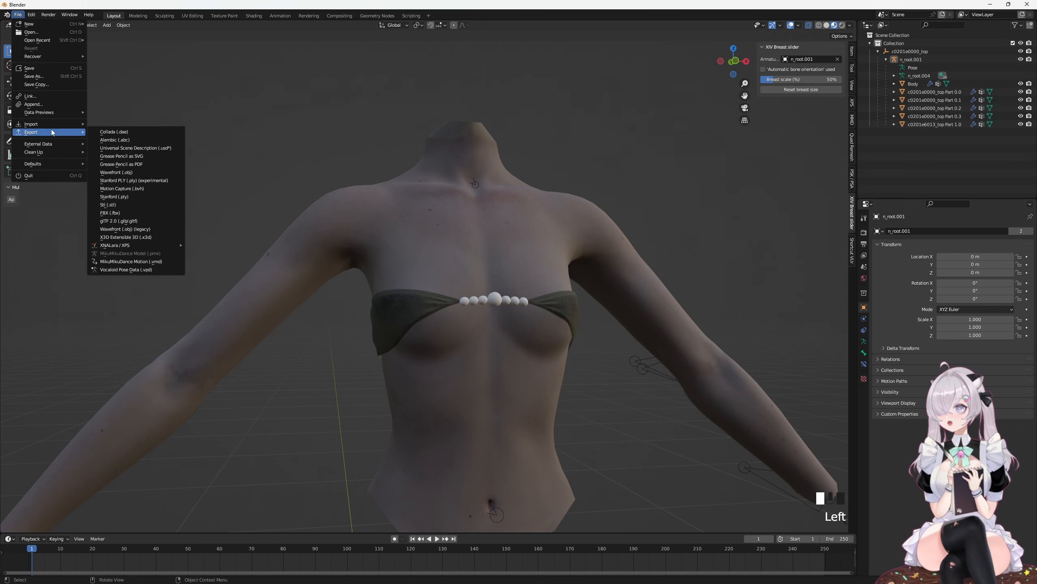
{"action": "left_click", "coordinate": [118, 216]}
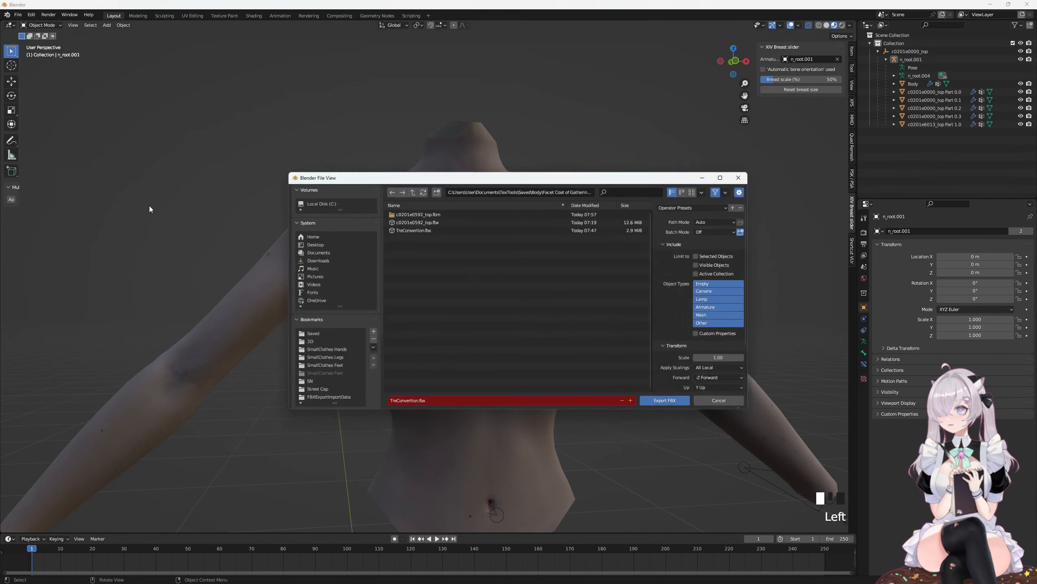
{"action": "left_click", "coordinate": [313, 334]}
{"action": "scroll", "coordinate": [431, 295], "scroll_direction": "down", "scroll_amount": 15}
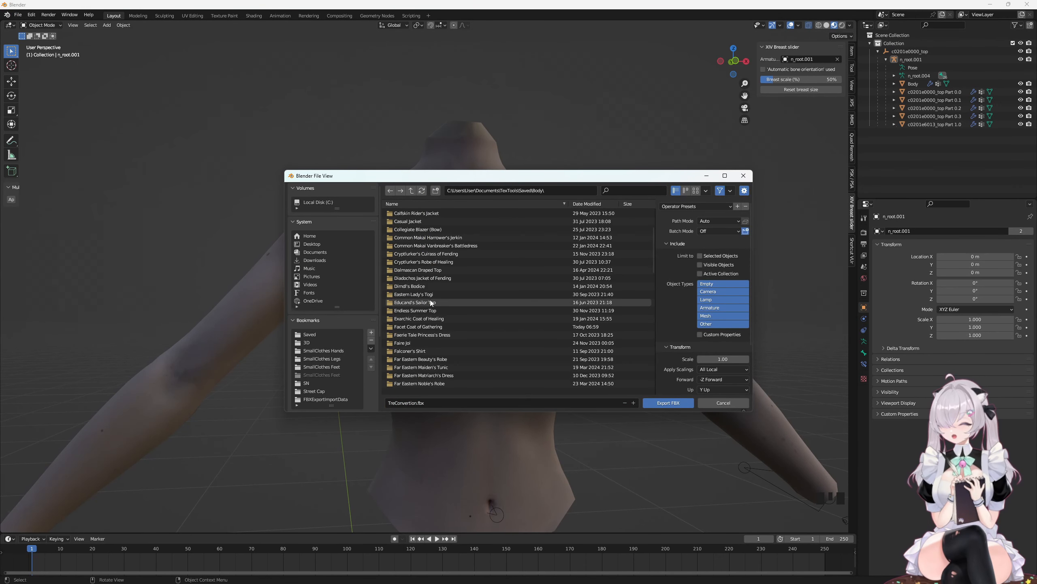
{"action": "scroll", "coordinate": [431, 293], "scroll_direction": "down", "scroll_amount": 3}
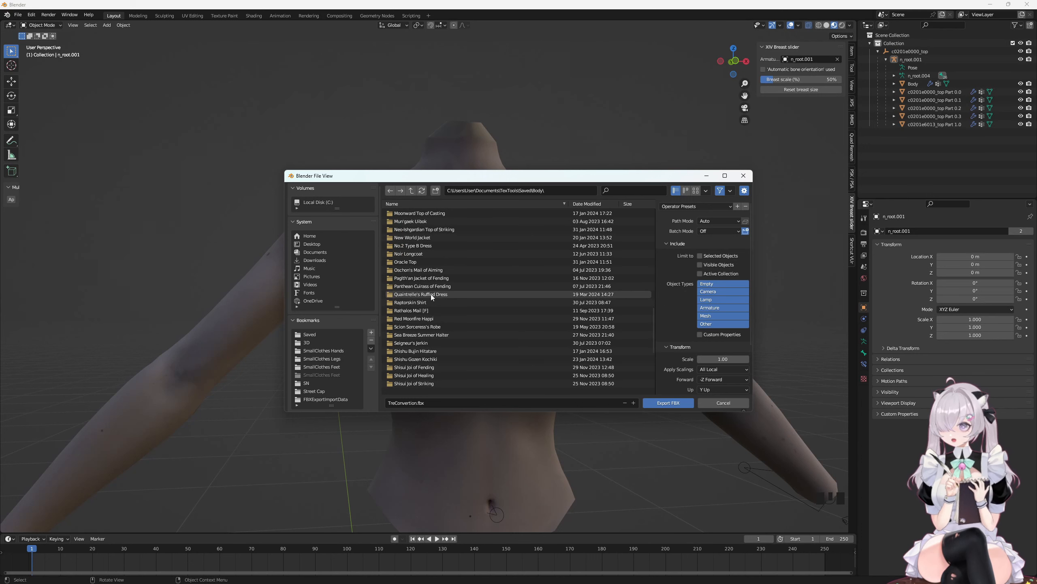
{"action": "scroll", "coordinate": [431, 296], "scroll_direction": "down", "scroll_amount": 4}
{"action": "scroll", "coordinate": [431, 296], "scroll_direction": "down", "scroll_amount": 3}
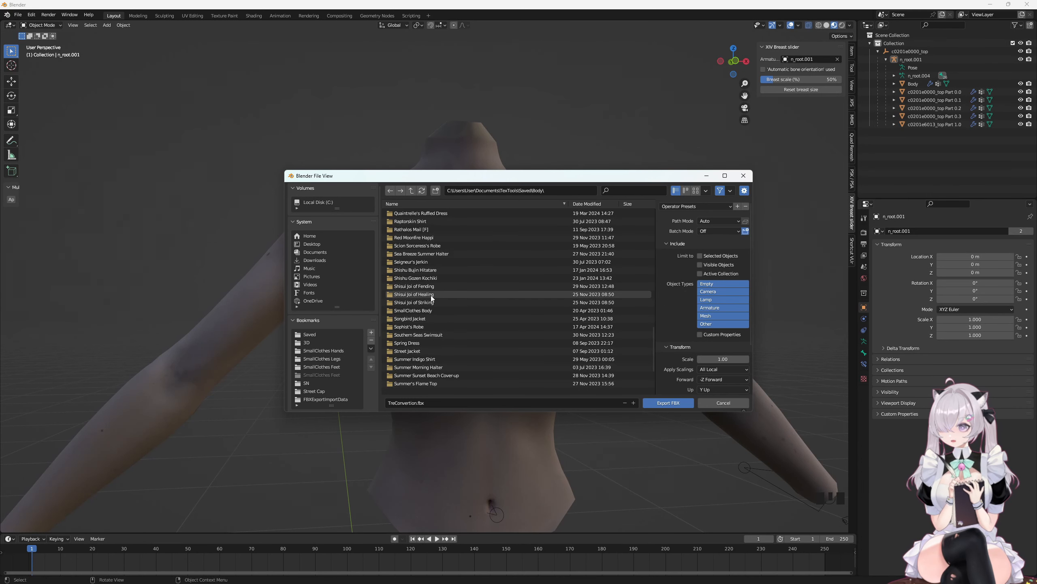
{"action": "scroll", "coordinate": [417, 351], "scroll_direction": "up", "scroll_amount": 10}
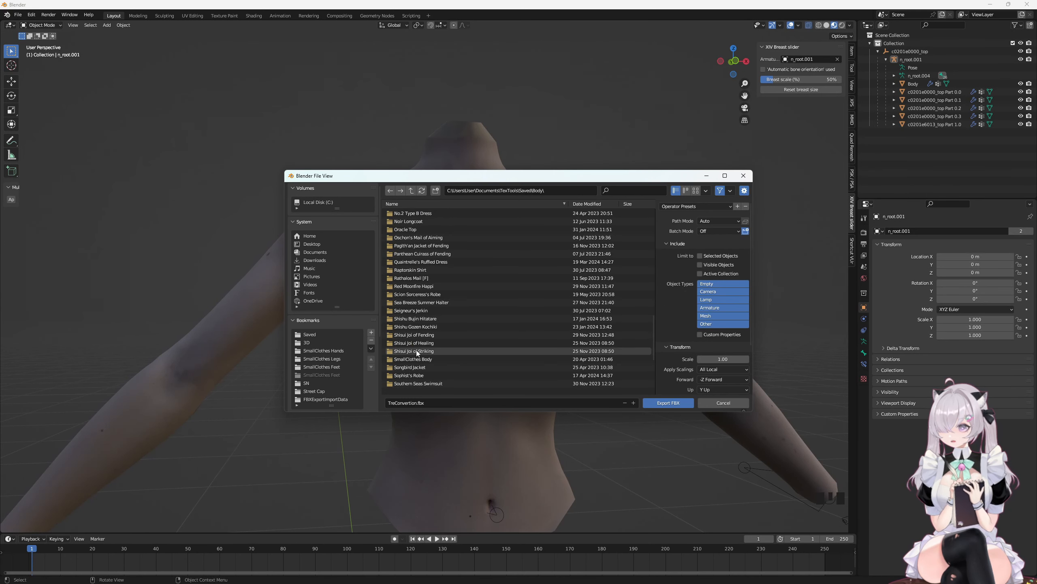
{"action": "left_click", "coordinate": [413, 272]}
{"action": "double_click", "coordinate": [412, 271]}
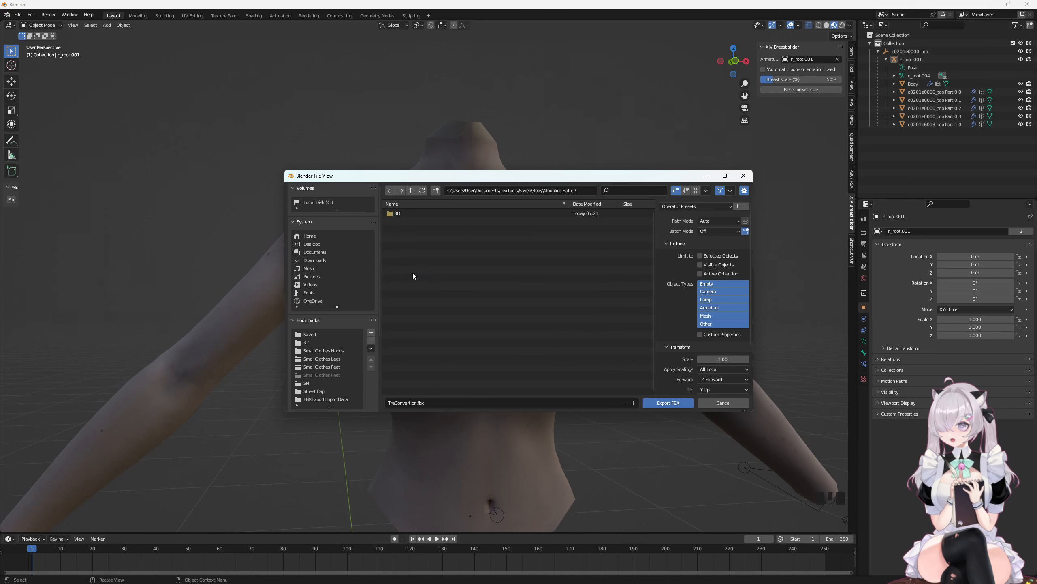
{"action": "double_click", "coordinate": [399, 213]}
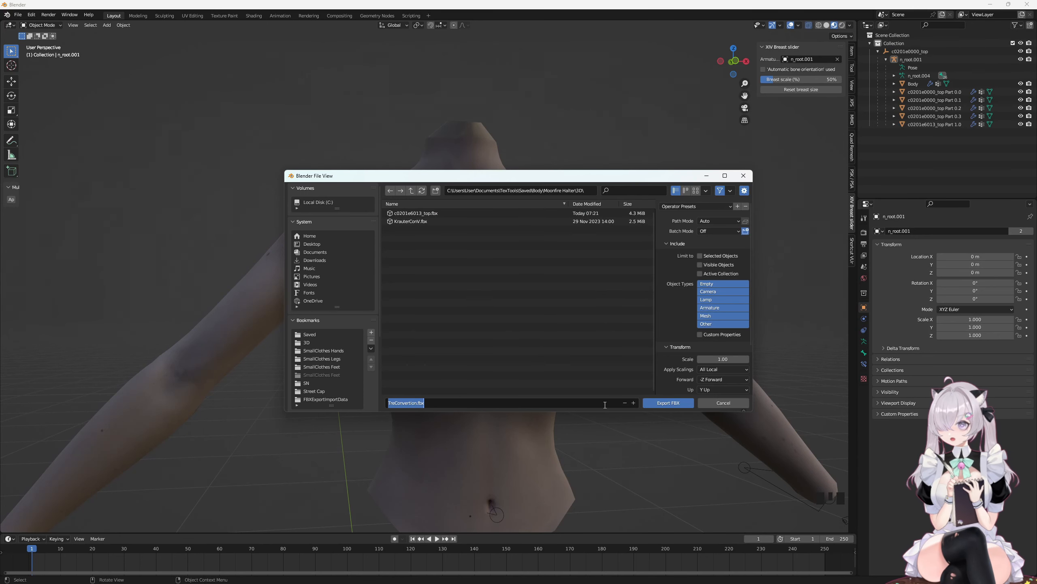
{"action": "left_click", "coordinate": [653, 404]}
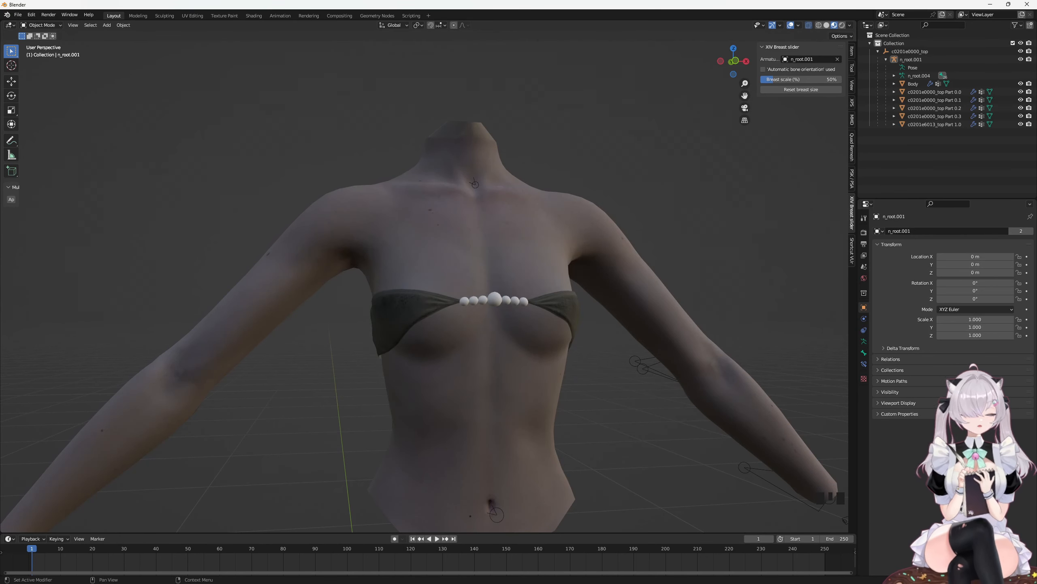
Step: Switch to FFXIV TexTools, search the item list for "moonfire h", and load the Moonfire Halter body model
{"action": "key", "text": "alt+Tab"}
{"action": "left_click_drag", "start_coordinate": [566, 294], "coordinate": [357, 294]}
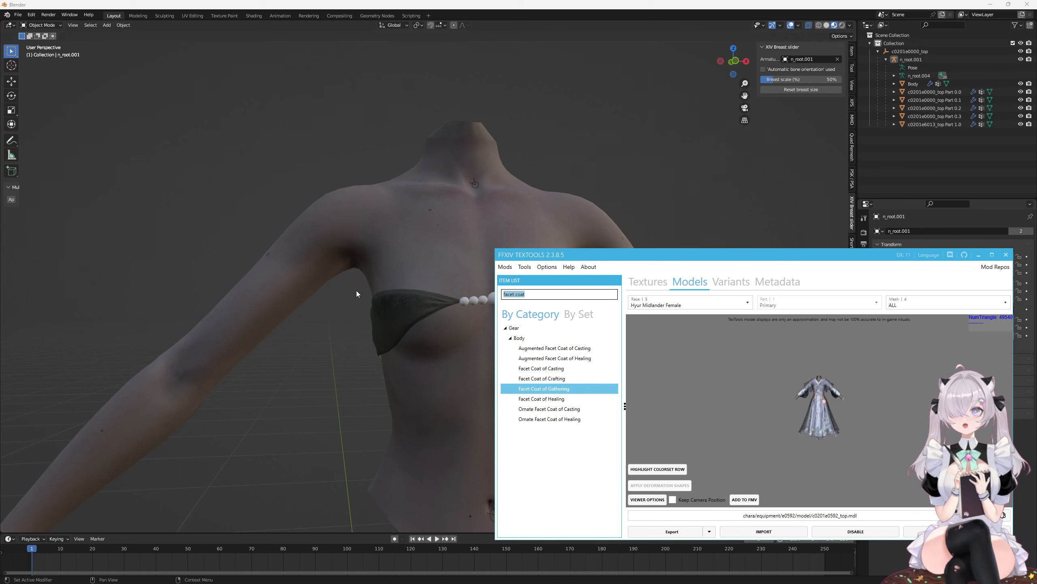
{"action": "type", "text": "moonfire"}
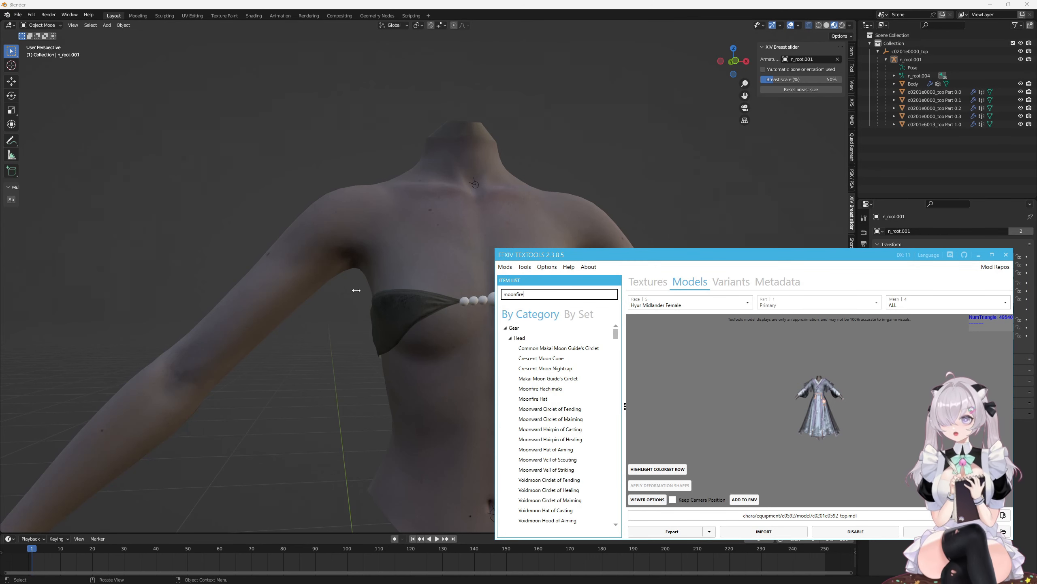
{"action": "type", "text": " out"}
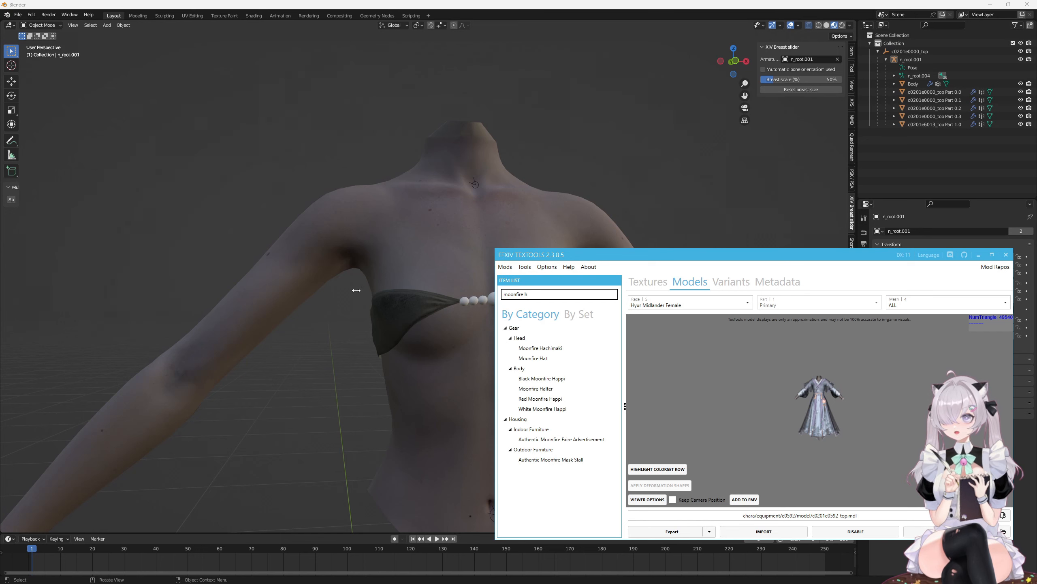
{"action": "left_click", "coordinate": [535, 389]}
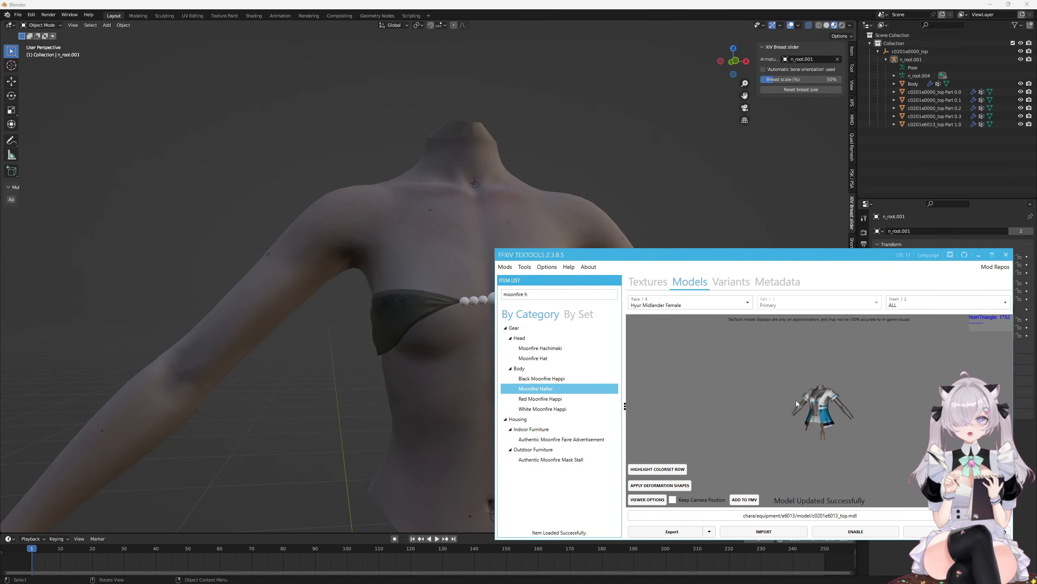
Step: Enable all mods in a batch and reload the Moonfire Halter model
{"action": "left_click", "coordinate": [505, 266]}
{"action": "mouse_move", "coordinate": [529, 315]}
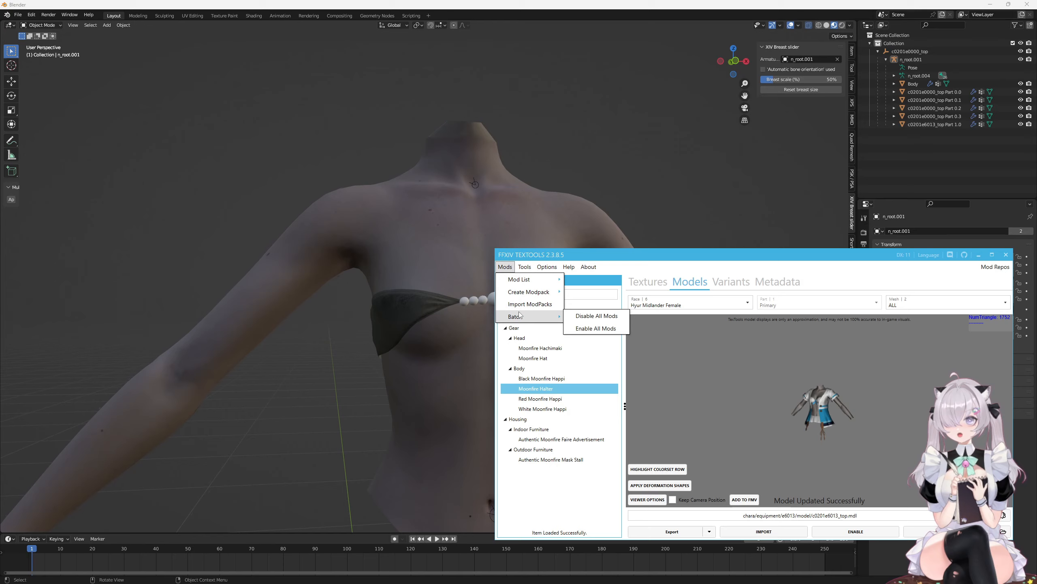
{"action": "left_click", "coordinate": [597, 330]}
{"action": "left_click", "coordinate": [768, 416]}
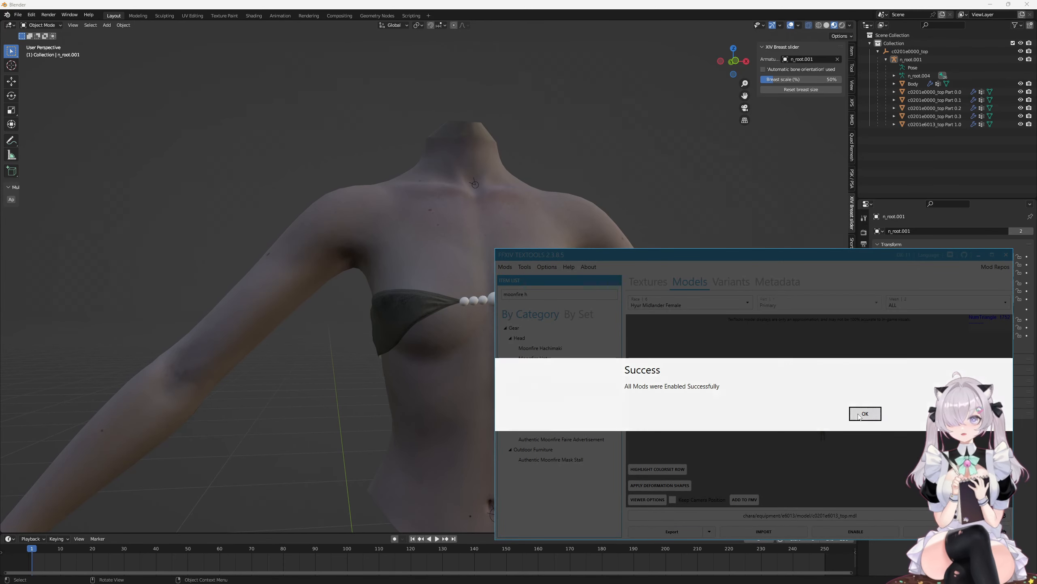
{"action": "left_click", "coordinate": [844, 417]}
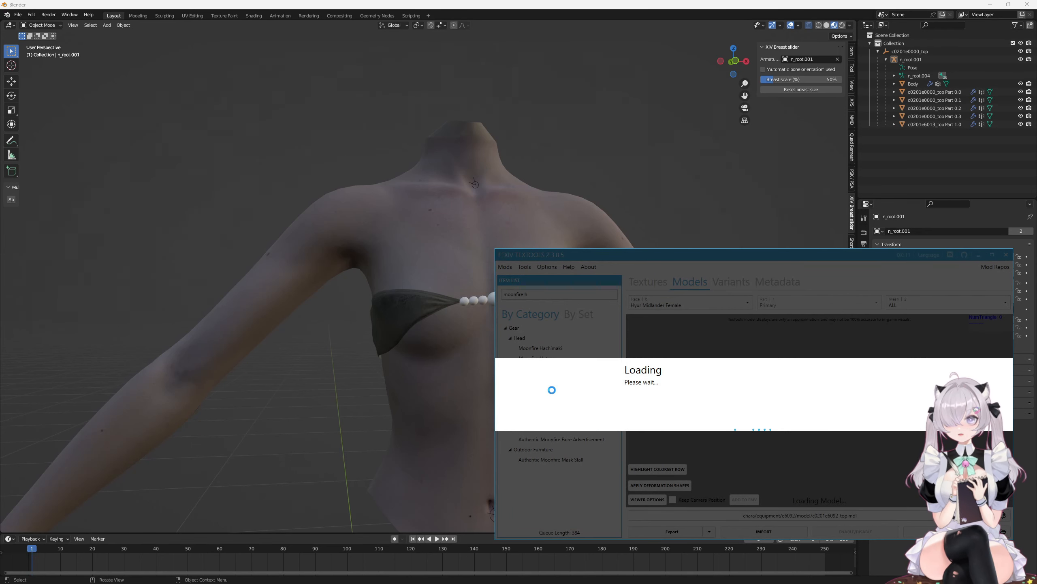
{"action": "left_click", "coordinate": [552, 390]}
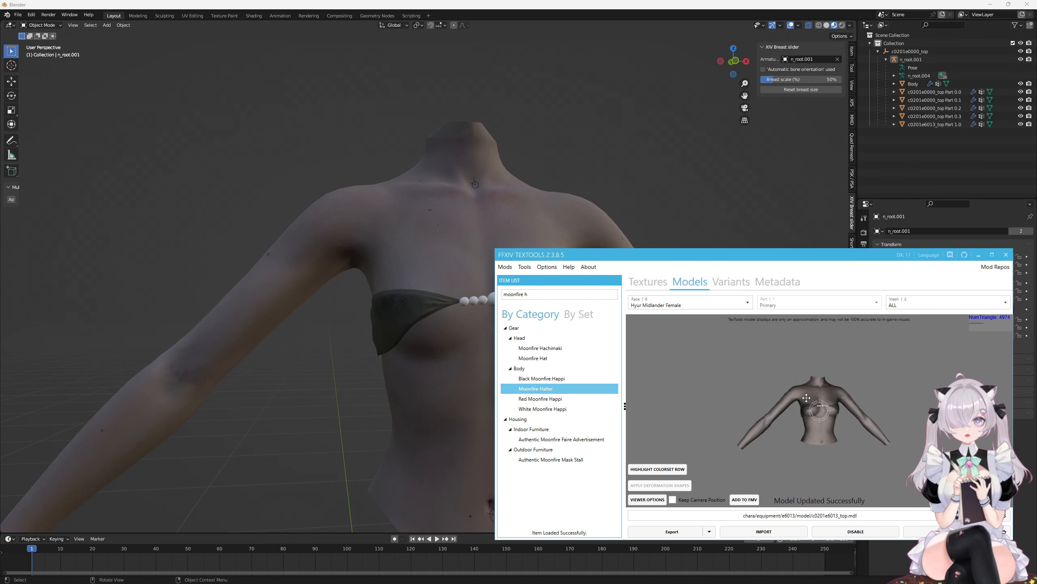
Step: Choose TreConvertion.fbx from the Moonfire Halter 3D folder as the model to import, and open it in the model editor
{"action": "left_click", "coordinate": [764, 531]}
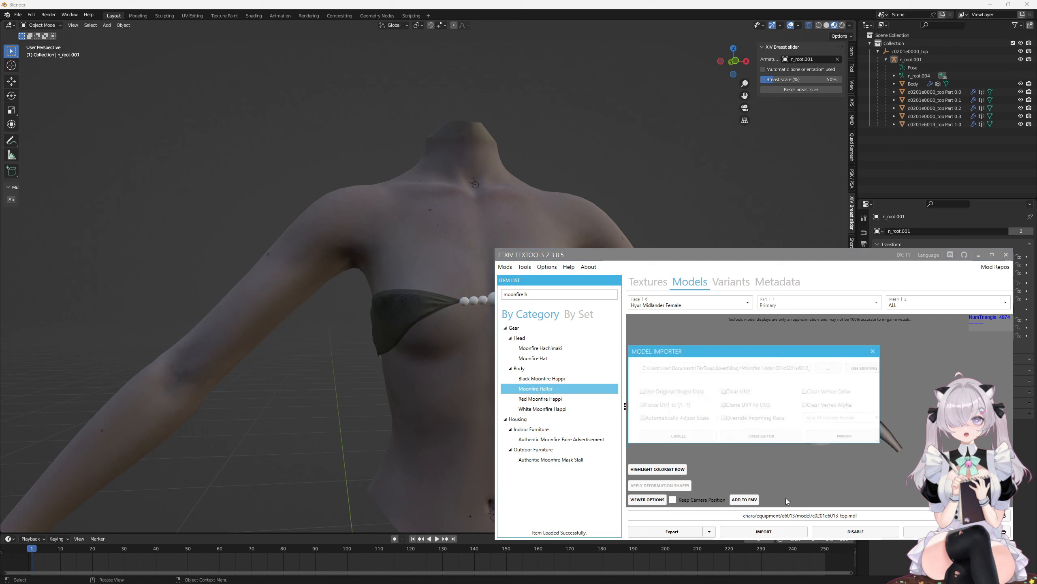
{"action": "left_click", "coordinate": [828, 368]}
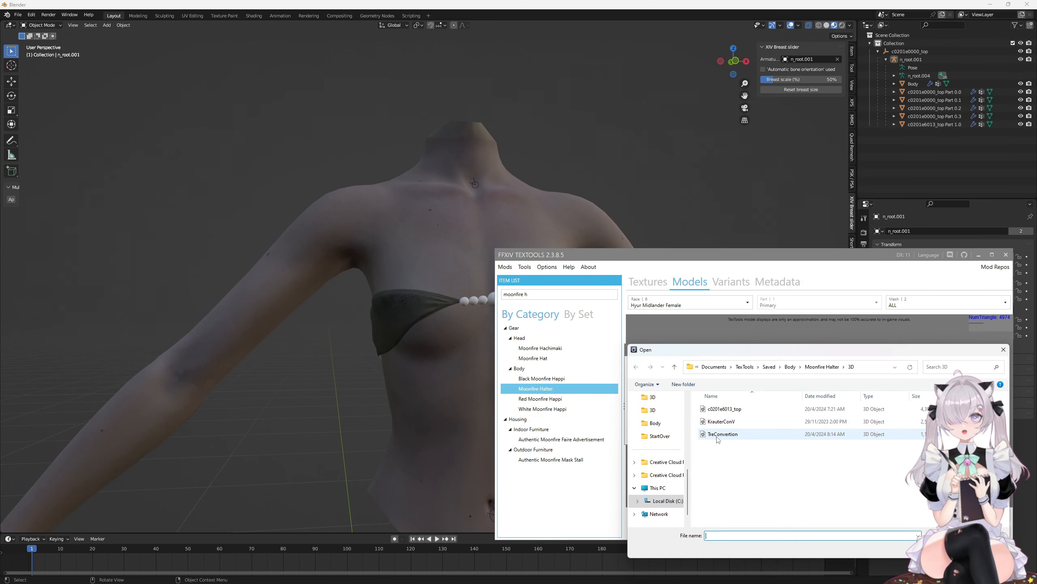
{"action": "left_click", "coordinate": [718, 434]}
{"action": "double_click", "coordinate": [753, 433]}
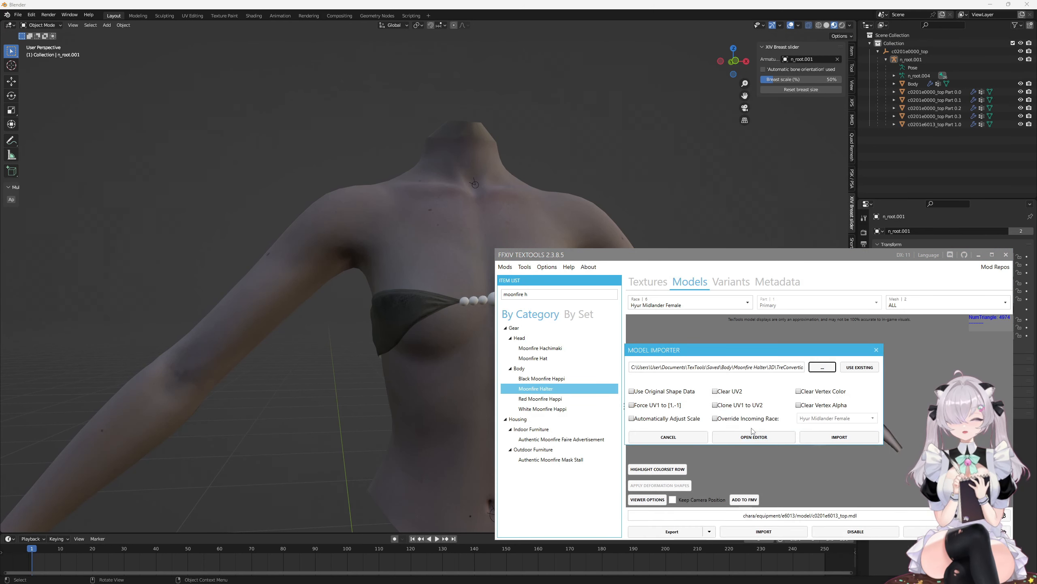
{"action": "left_click", "coordinate": [760, 438]}
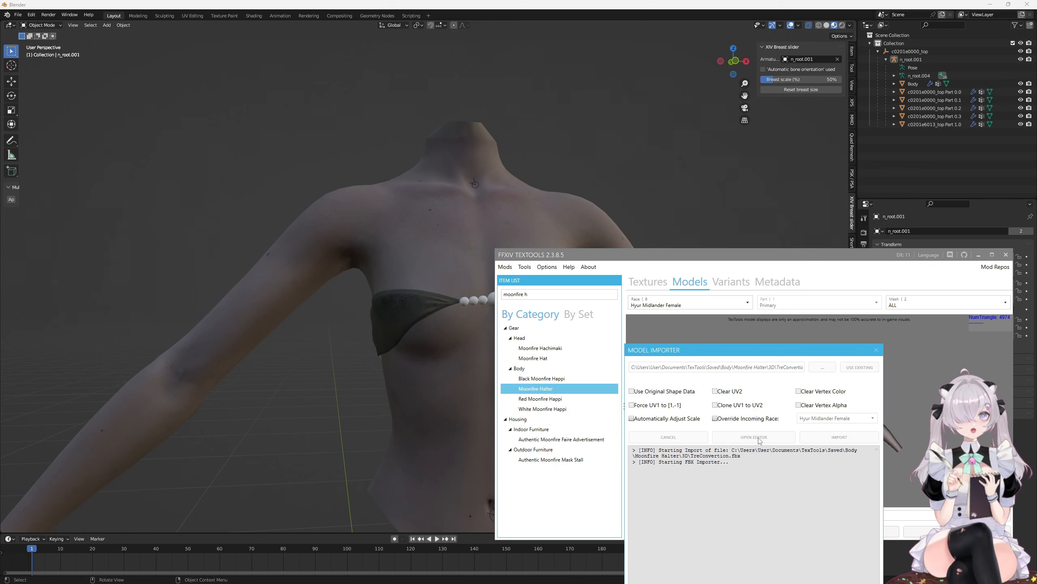
Step: Assign the #0 RootNode group the custom Bibo skin material /mt_c0201b0001_bibo.mtrl, copying its path from the text notes
{"action": "left_click", "coordinate": [713, 429]}
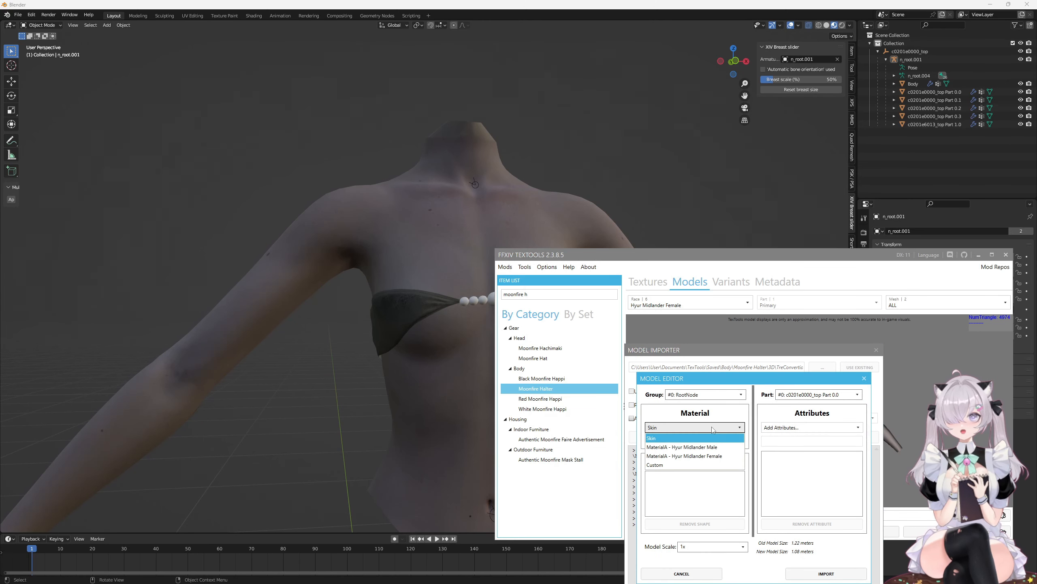
{"action": "left_click", "coordinate": [661, 465]}
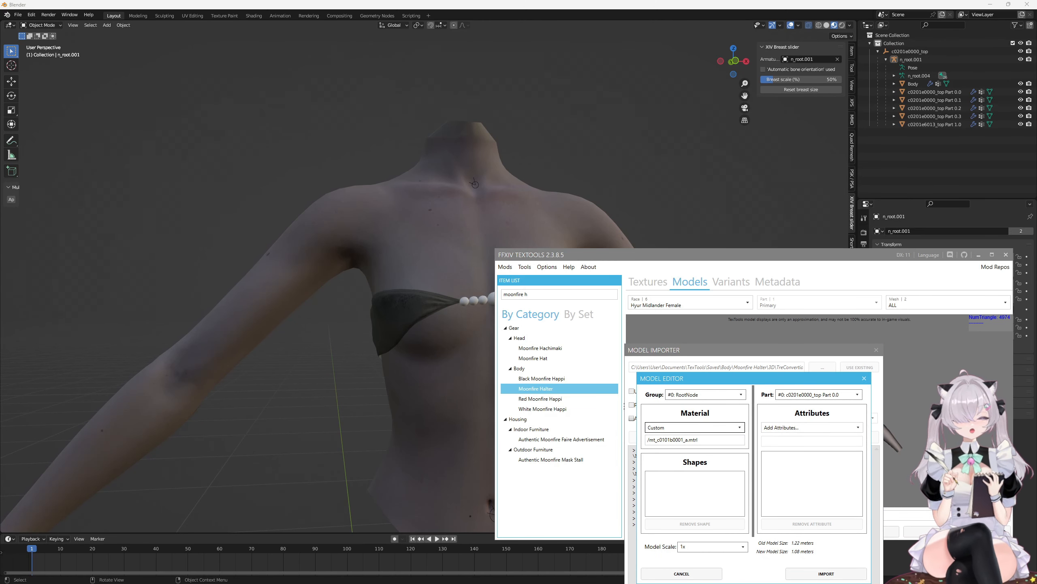
{"action": "key", "text": "alt+Tab"}
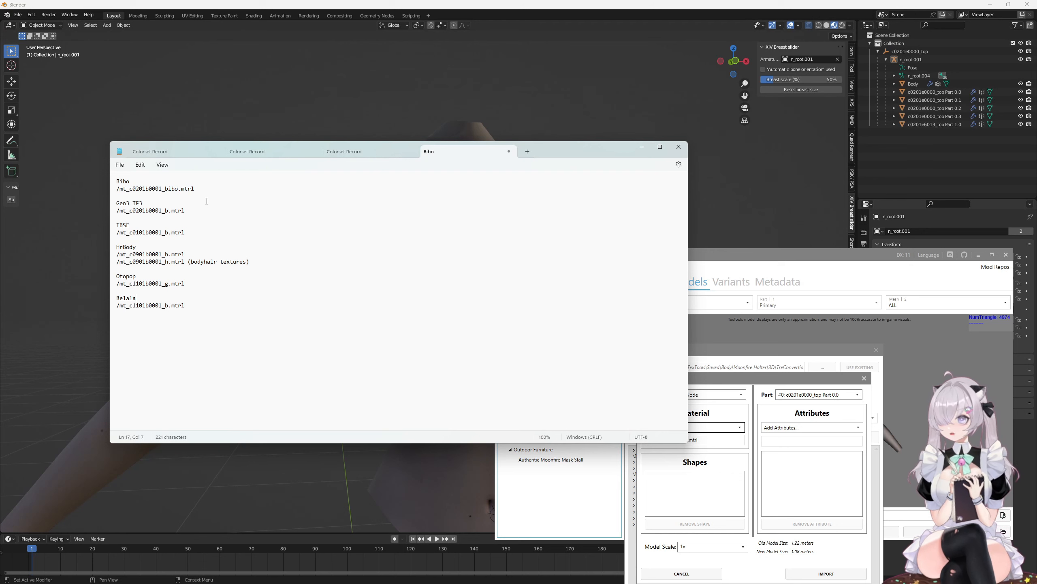
{"action": "left_click_drag", "start_coordinate": [195, 188], "coordinate": [130, 192]}
{"action": "left_click_drag", "start_coordinate": [205, 307], "coordinate": [80, 179]}
{"action": "left_click", "coordinate": [662, 494]}
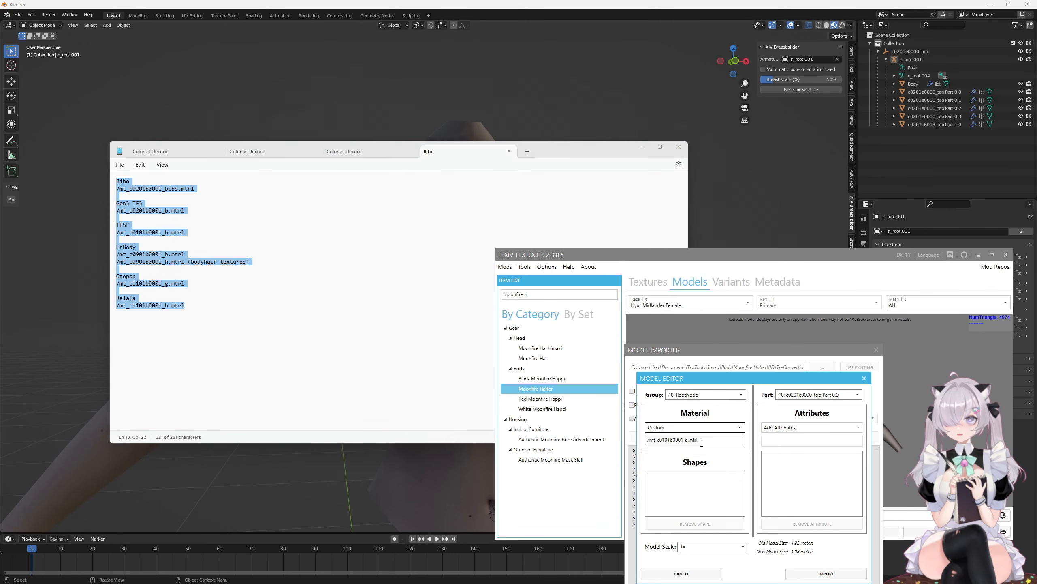
{"action": "left_click_drag", "start_coordinate": [702, 442], "coordinate": [591, 440]}
Step: Add the Elbow (atr_ude) attribute to c0201e0000_top Part 0.1, checking in Blender which arm section that part covers
{"action": "left_click", "coordinate": [811, 395]}
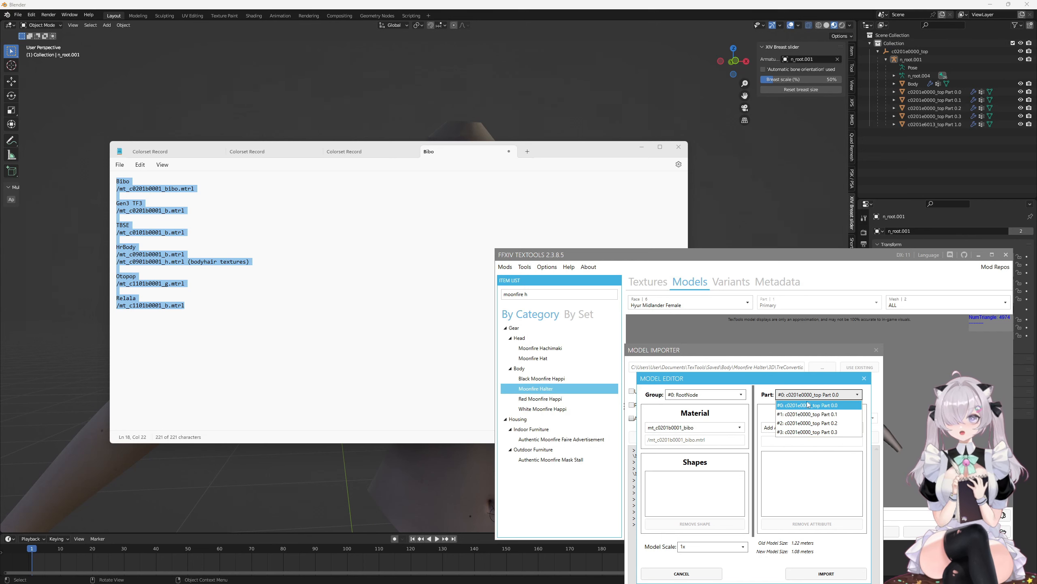
{"action": "left_click", "coordinate": [813, 413]}
{"action": "left_click", "coordinate": [812, 427]}
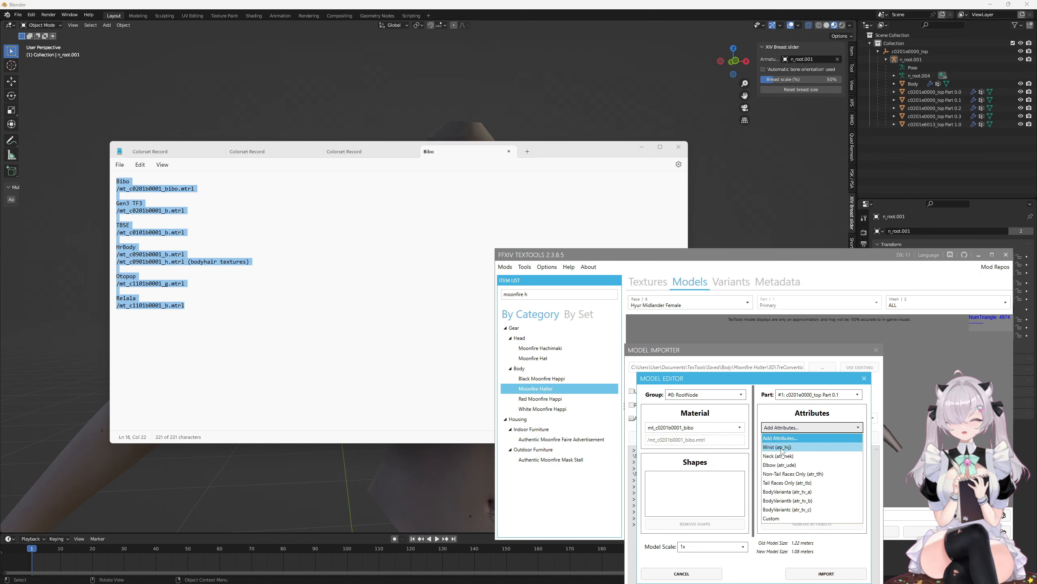
{"action": "left_click", "coordinate": [800, 463]}
{"action": "left_click", "coordinate": [939, 103]}
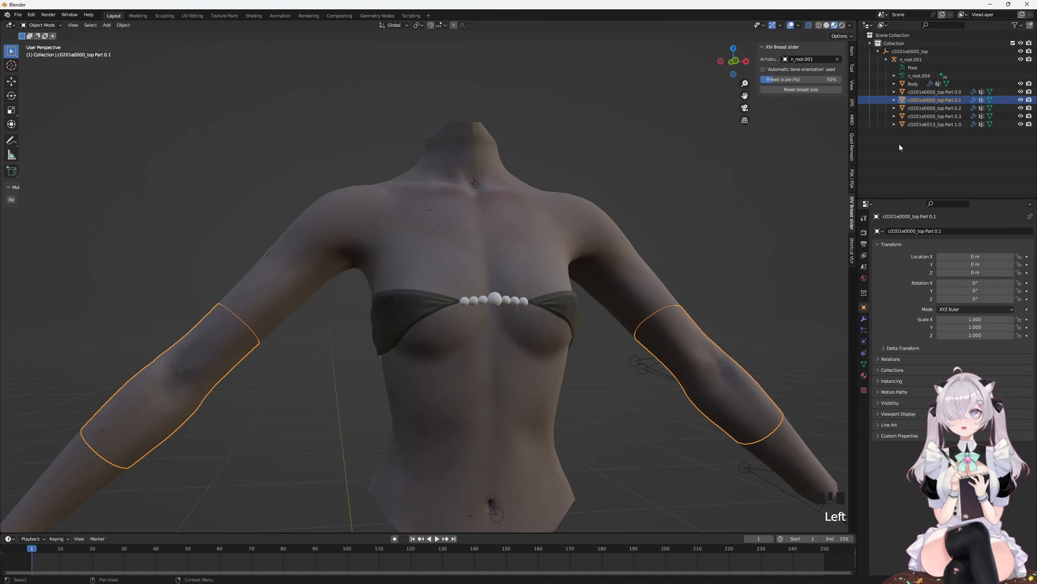
{"action": "key", "text": "alt+Tab"}
Step: Add the Wrist (atr_hij) attribute to c0201e0000_top Part 0.2
{"action": "left_click", "coordinate": [811, 394]}
{"action": "left_click", "coordinate": [809, 423]}
{"action": "left_click", "coordinate": [810, 428]}
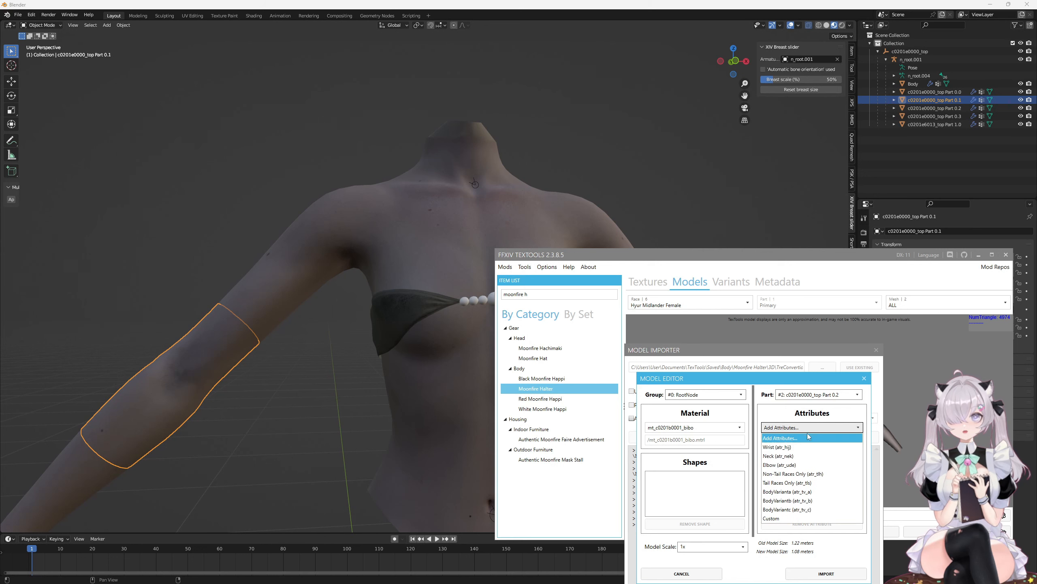
{"action": "left_click", "coordinate": [804, 447]}
Step: Add the Neck (atr_nek) attribute to c0201e0000_top Part 0.3
{"action": "left_click", "coordinate": [823, 395]}
{"action": "left_click", "coordinate": [809, 432]}
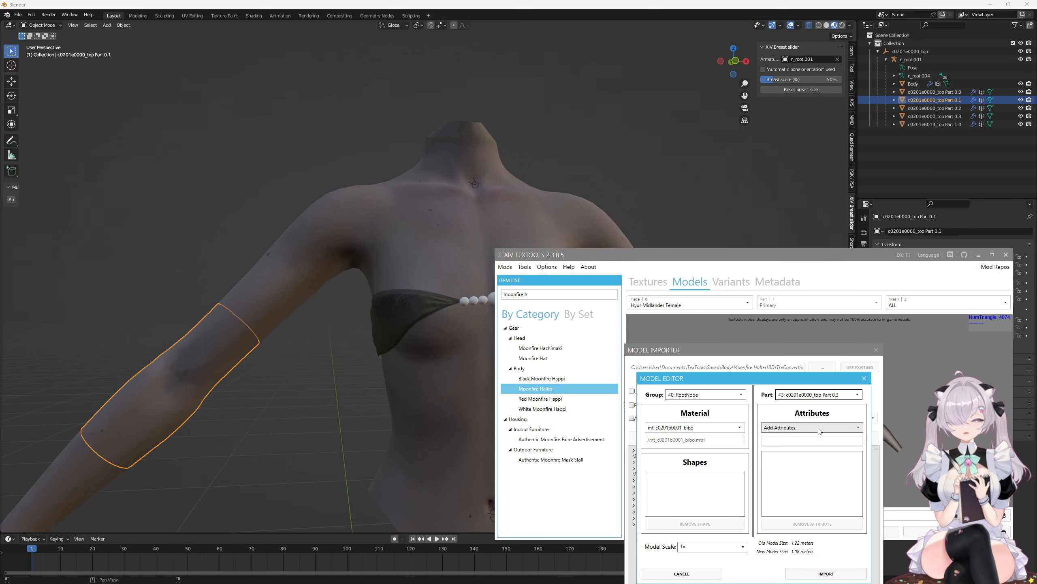
{"action": "left_click", "coordinate": [812, 427]}
{"action": "left_click", "coordinate": [782, 456]}
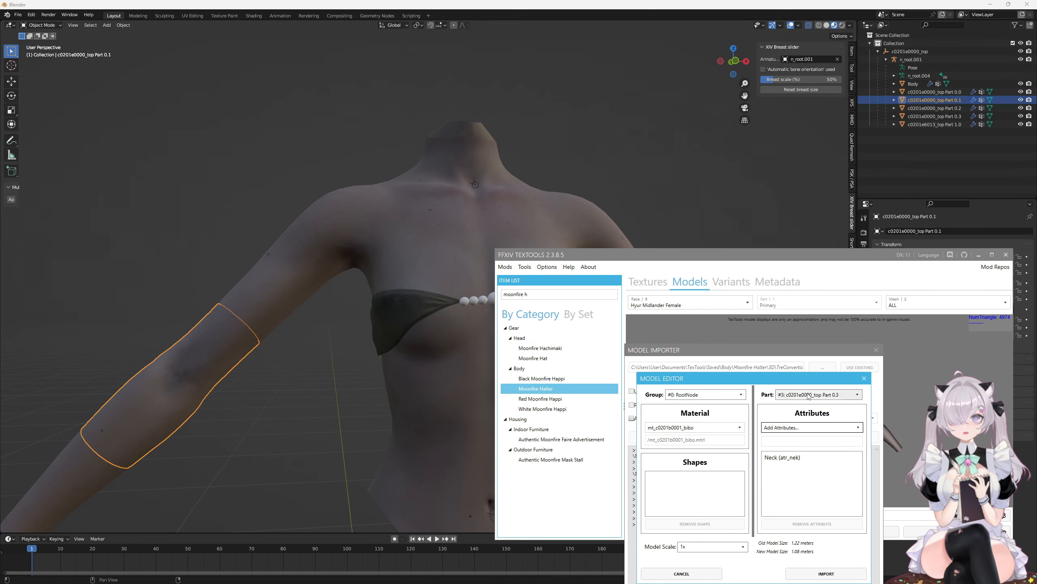
Step: In Blender, check which body sections c0201e0000_top Parts 0.1, 0.2 and 0.3 cover, and open Part 0.3 in Edit Mode
{"action": "left_click", "coordinate": [937, 104]}
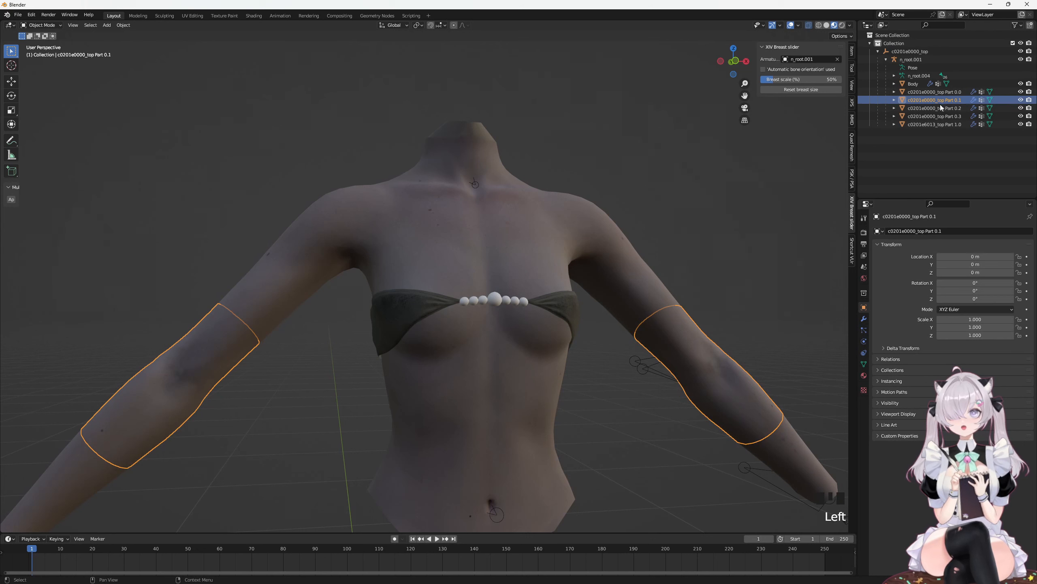
{"action": "left_click", "coordinate": [947, 108]}
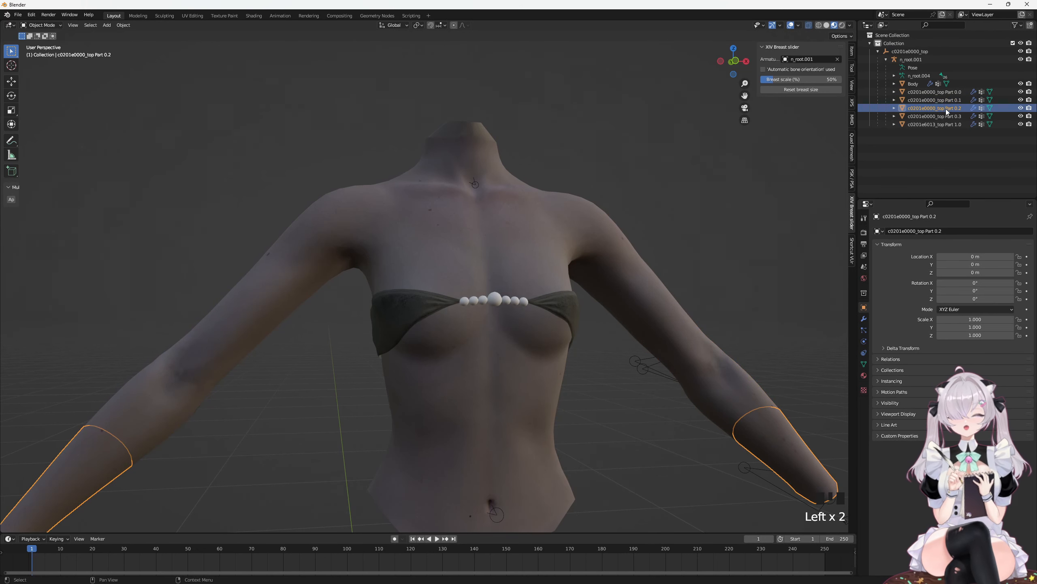
{"action": "left_click", "coordinate": [946, 116]}
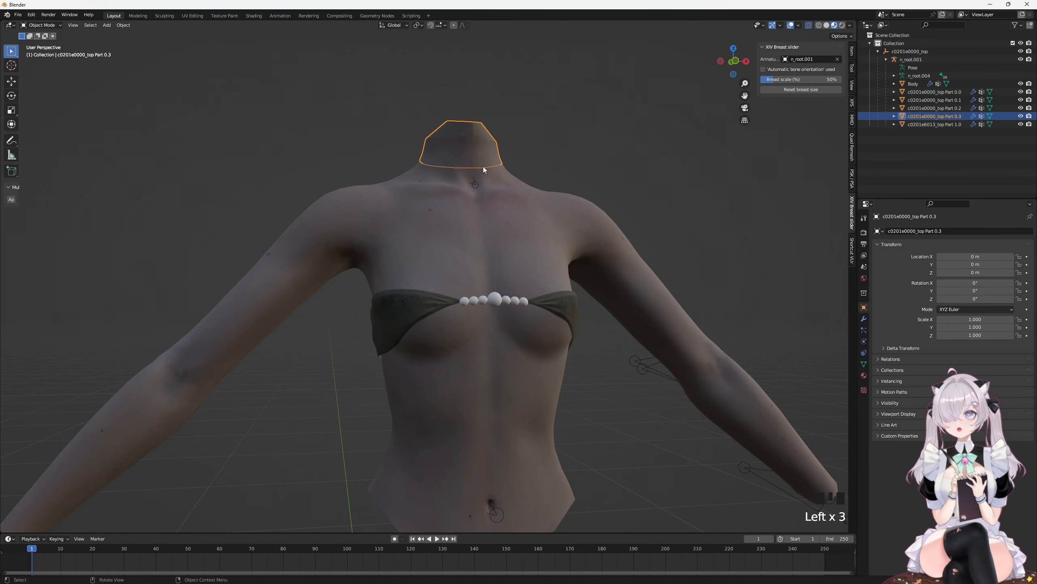
{"action": "key", "text": "Tab"}
{"action": "middle_click_drag", "start_coordinate": [673, 217], "coordinate": [672, 221]}
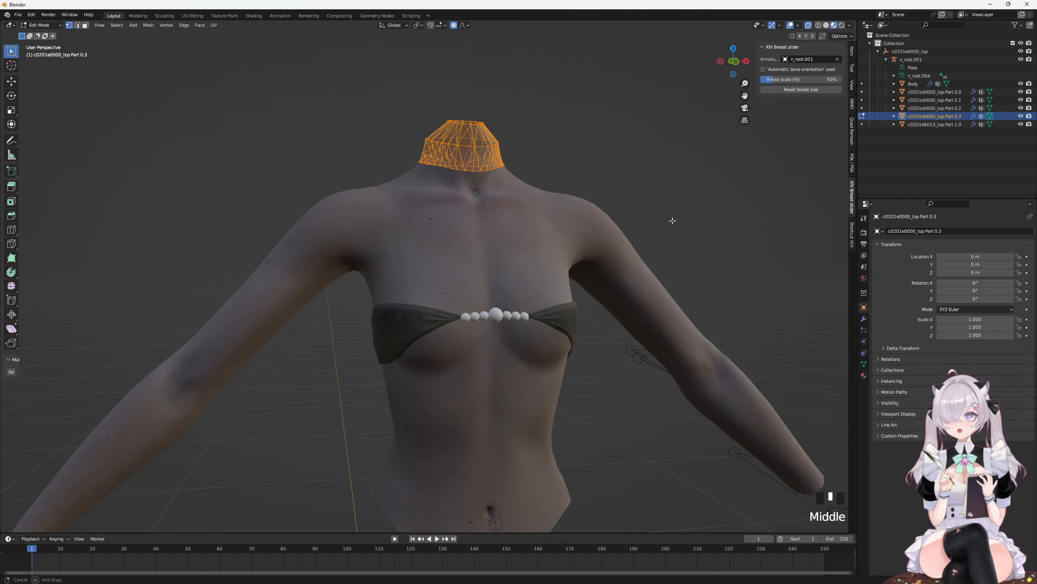
{"action": "key", "text": "alt+Tab"}
Step: Back in TexTools, switch to the #1 RootNode group, keep MaterialA - Hyur Midlander Female as its material, and import the model
{"action": "left_click", "coordinate": [794, 457]}
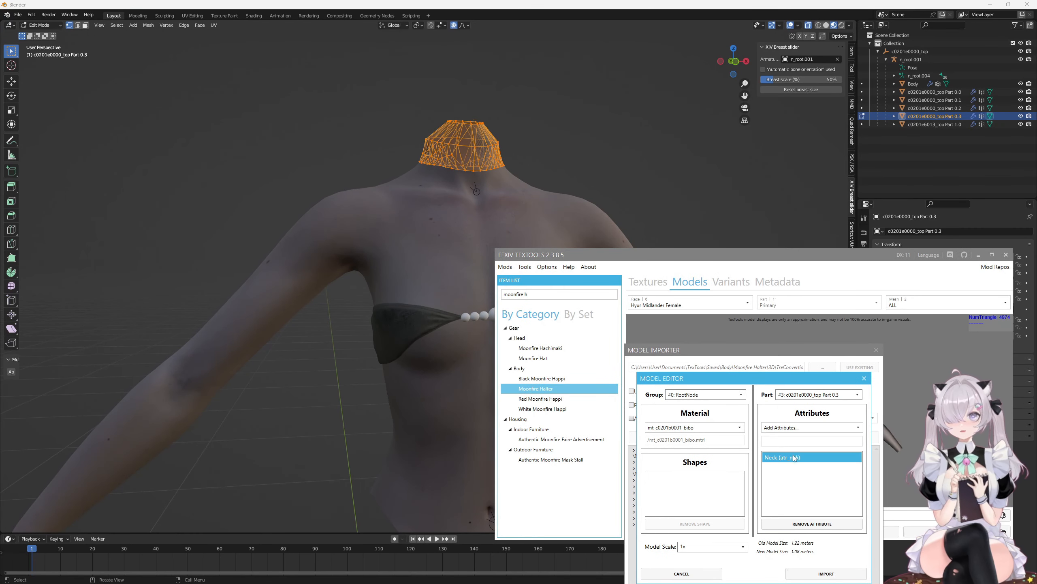
{"action": "left_click", "coordinate": [808, 395]}
{"action": "left_click", "coordinate": [809, 434]}
{"action": "left_click", "coordinate": [702, 396]}
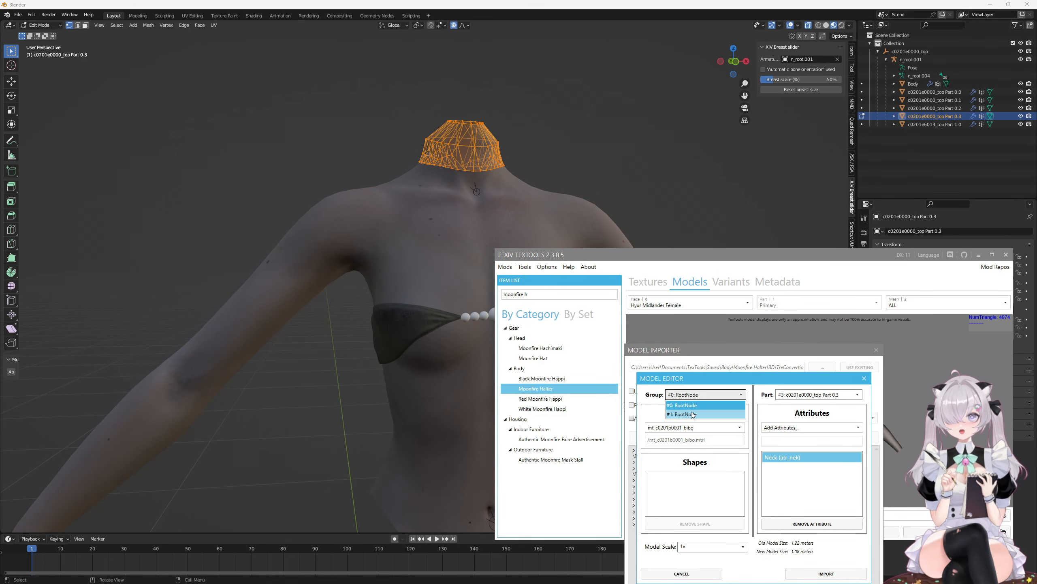
{"action": "left_click", "coordinate": [697, 415]}
{"action": "left_click", "coordinate": [704, 428]}
{"action": "left_click", "coordinate": [750, 411]}
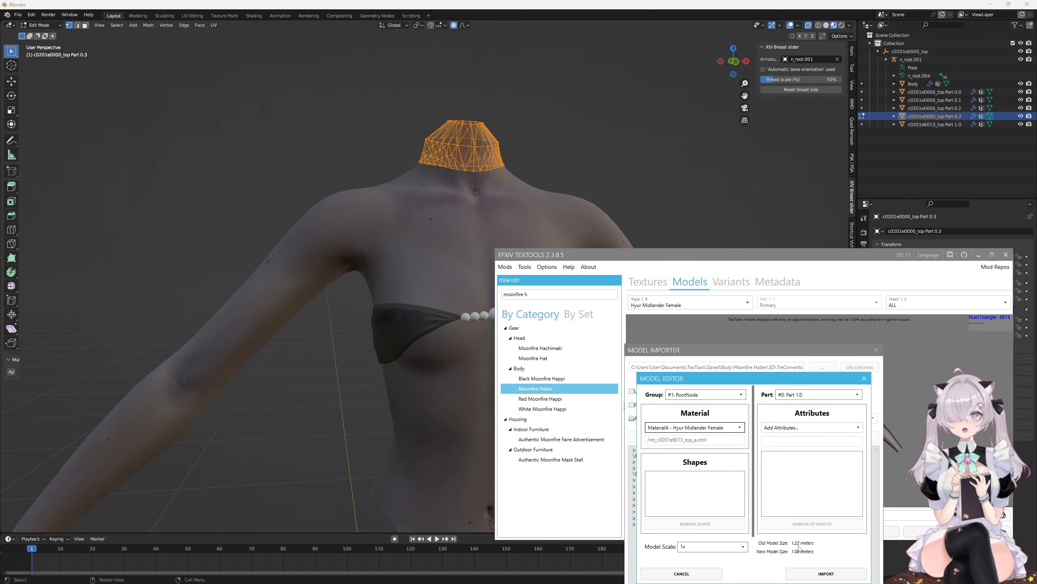
{"action": "left_click", "coordinate": [821, 573]}
{"action": "left_click", "coordinate": [820, 436]}
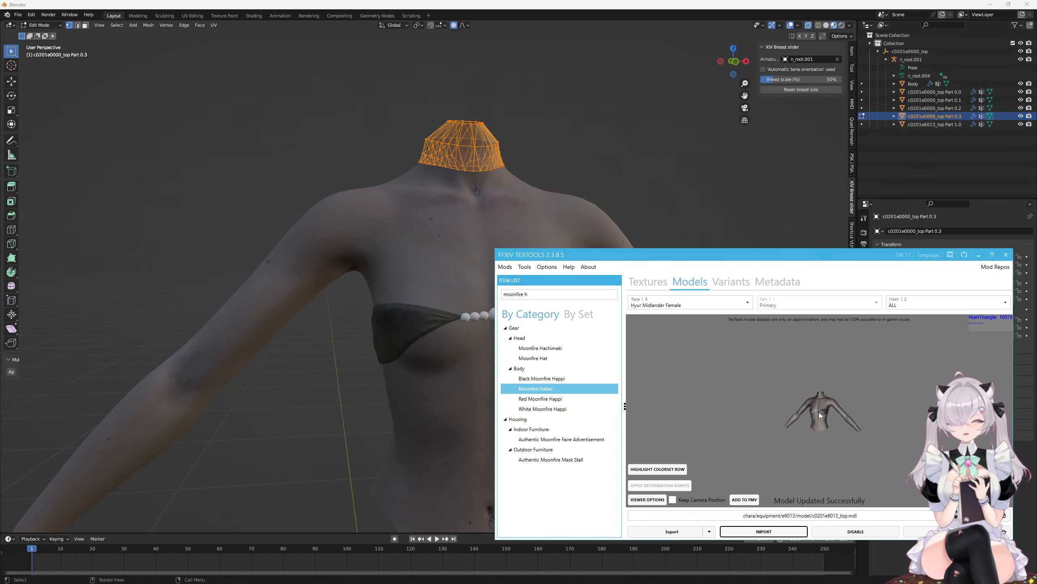
Step: Inspect the imported bandeau and body up close and from several angles in the model viewer
{"action": "scroll", "coordinate": [821, 415], "scroll_direction": "up", "scroll_amount": 10}
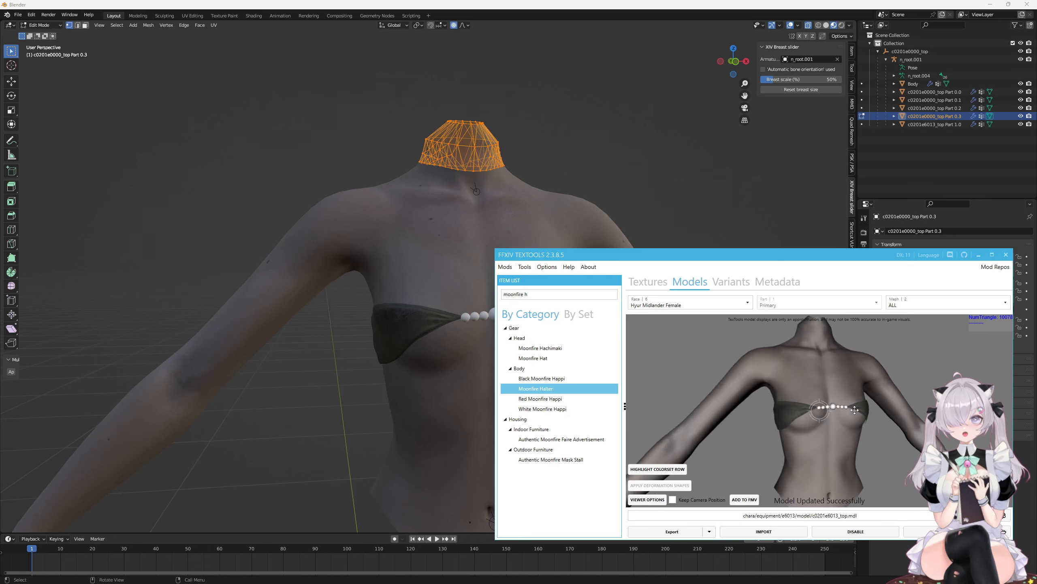
{"action": "right_click_drag", "start_coordinate": [855, 409], "coordinate": [844, 438]}
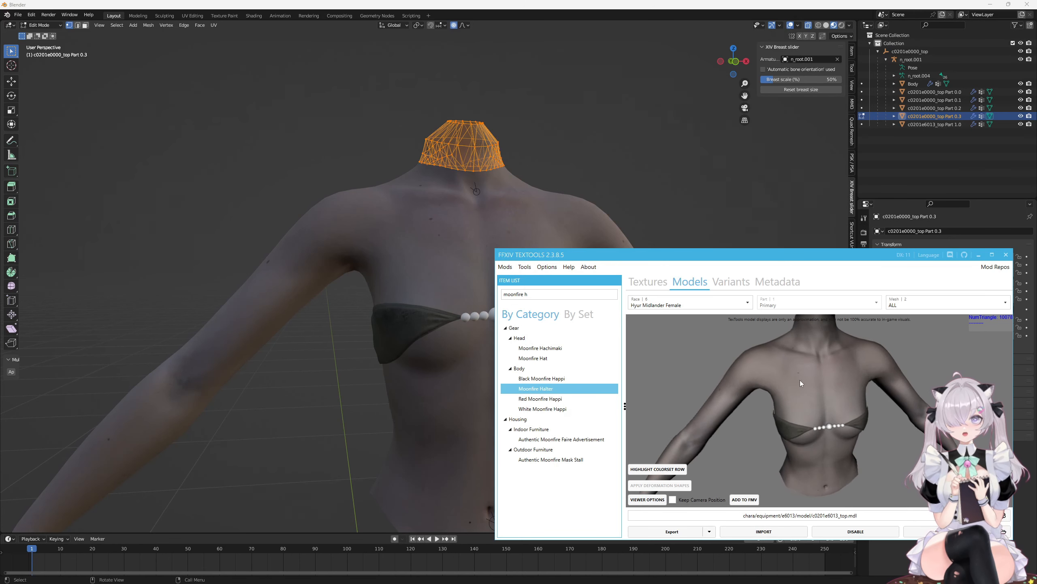
{"action": "right_click_drag", "start_coordinate": [800, 377], "coordinate": [745, 405]}
{"action": "right_click_drag", "start_coordinate": [906, 389], "coordinate": [823, 392]}
{"action": "scroll", "coordinate": [823, 392], "scroll_direction": "down", "scroll_amount": 5}
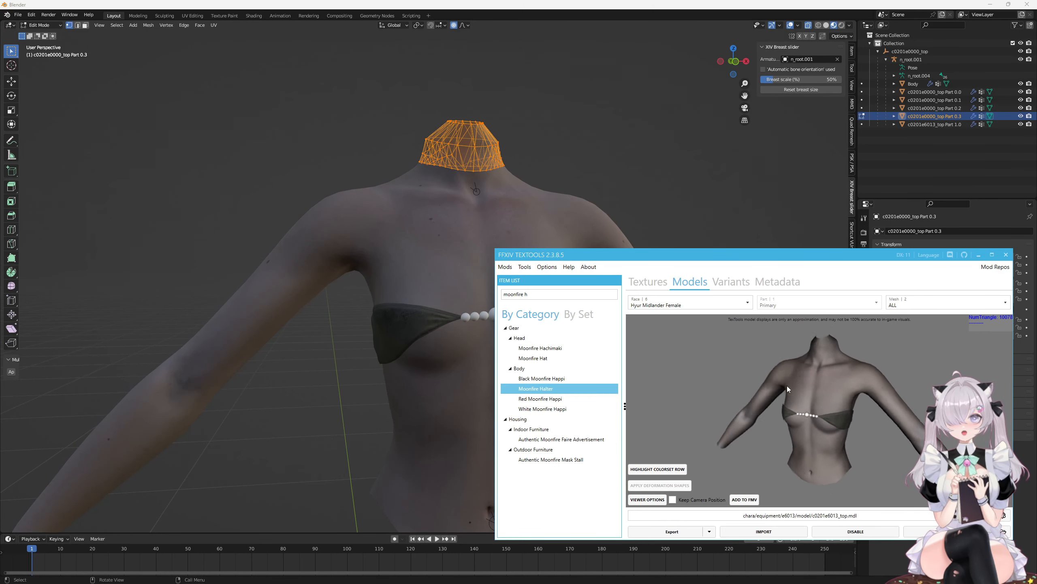
{"action": "left_click", "coordinate": [505, 267]}
{"action": "mouse_move", "coordinate": [529, 292]}
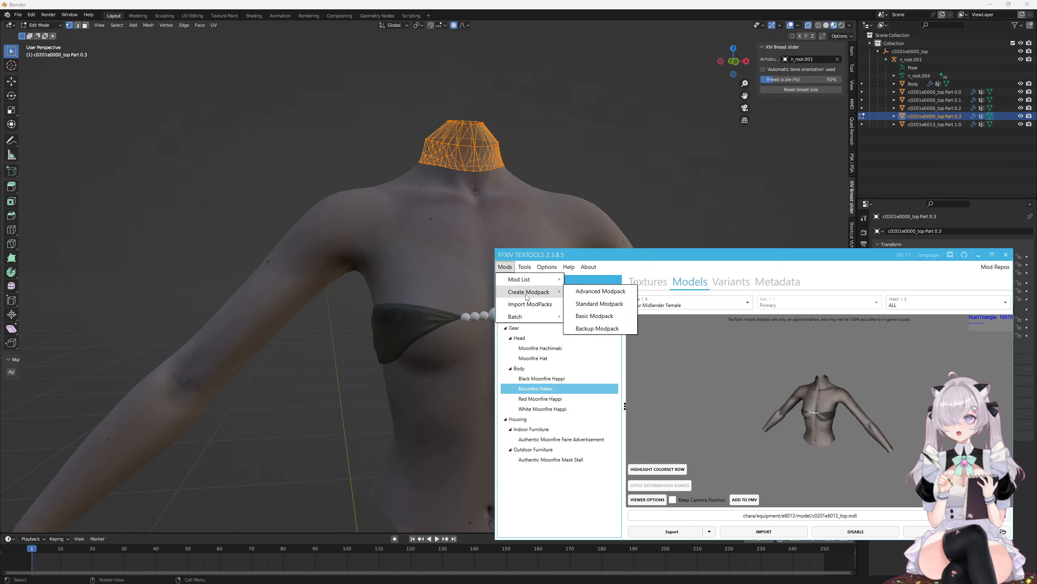
{"action": "left_click", "coordinate": [600, 291]}
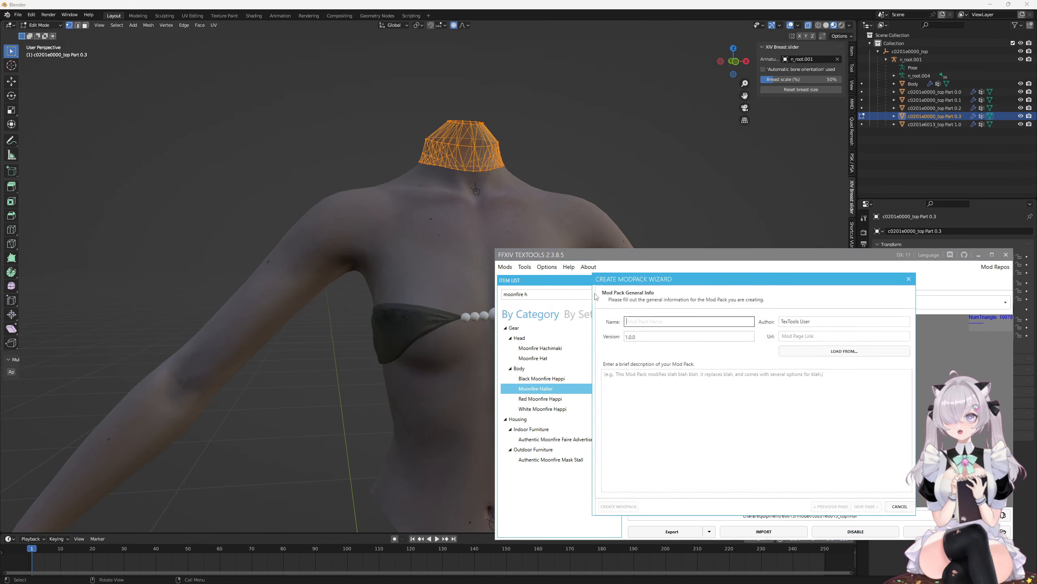
{"action": "left_click", "coordinate": [840, 352]}
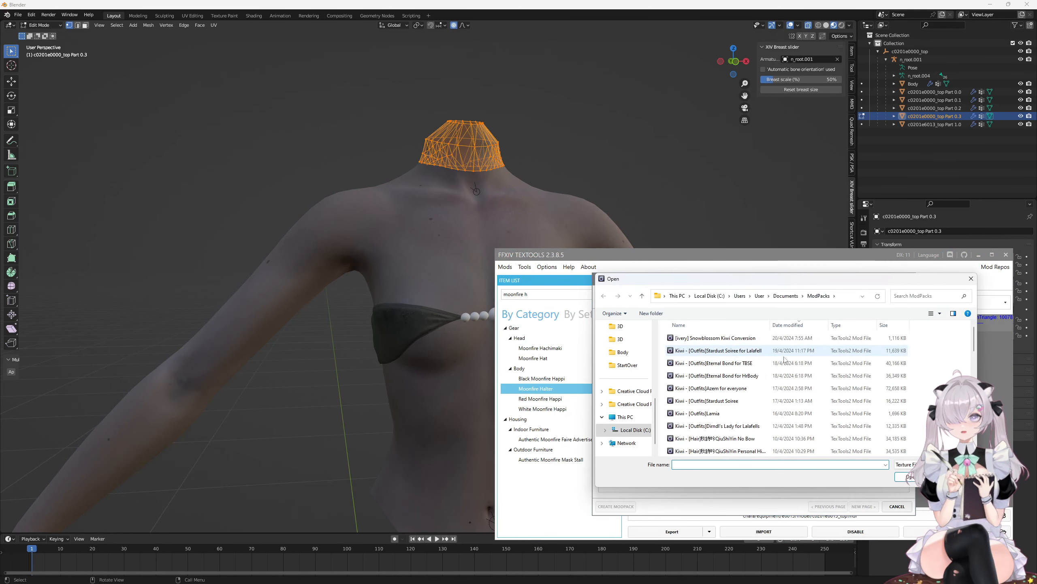
{"action": "left_click", "coordinate": [953, 477]}
{"action": "left_click", "coordinate": [665, 324]}
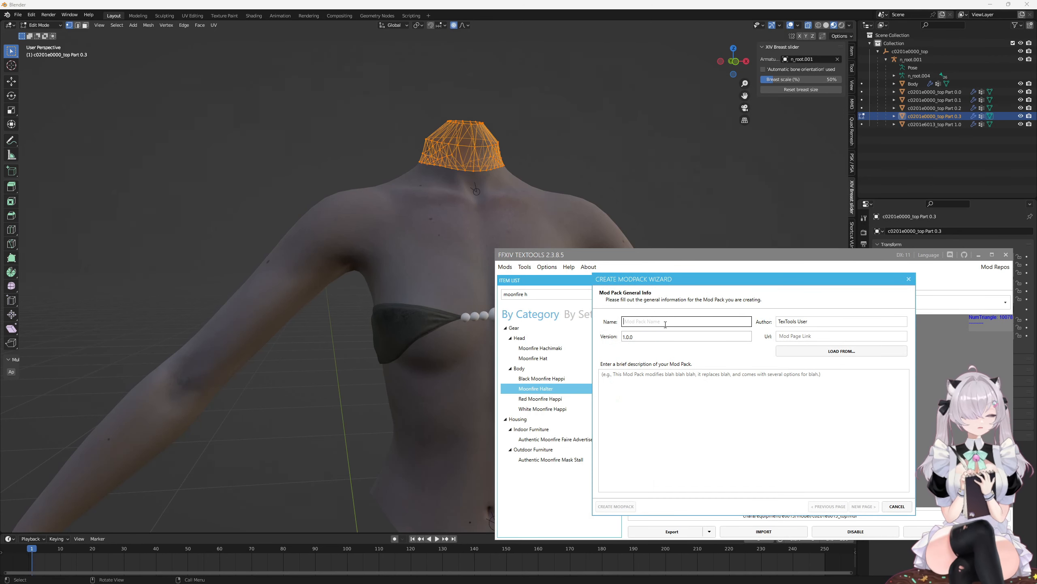
{"action": "left_click", "coordinate": [897, 506]}
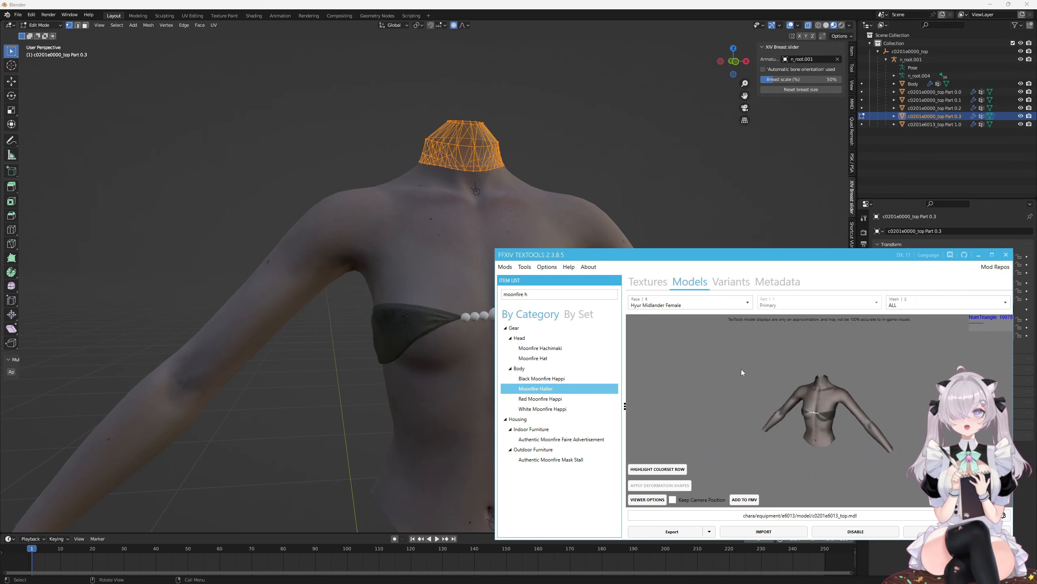
Step: Disable all mods in one batch and dismiss the resulting dialog
{"action": "left_click", "coordinate": [505, 266]}
{"action": "mouse_move", "coordinate": [515, 316]}
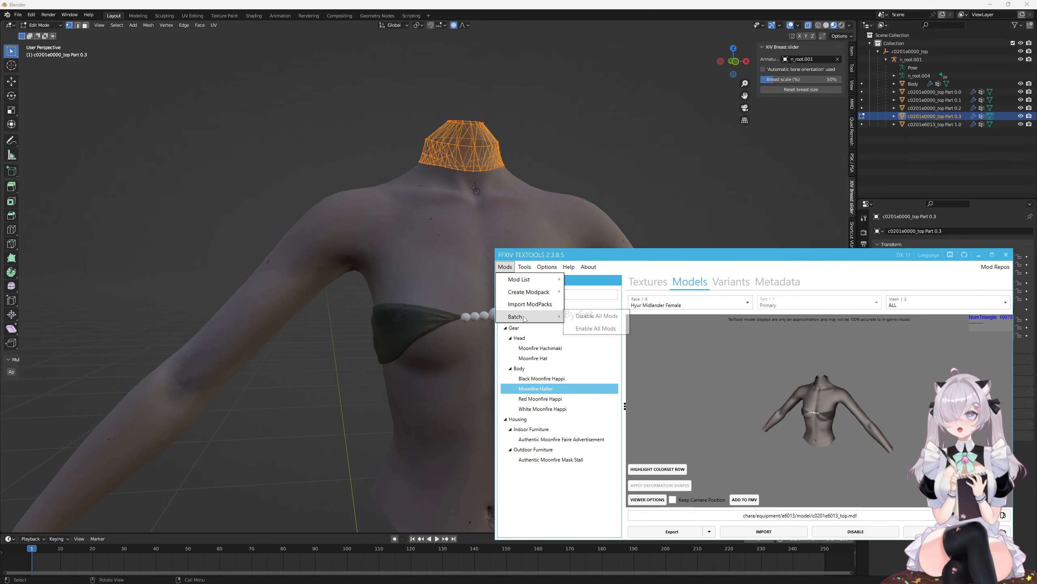
{"action": "left_click", "coordinate": [592, 317]}
{"action": "left_click", "coordinate": [763, 416]}
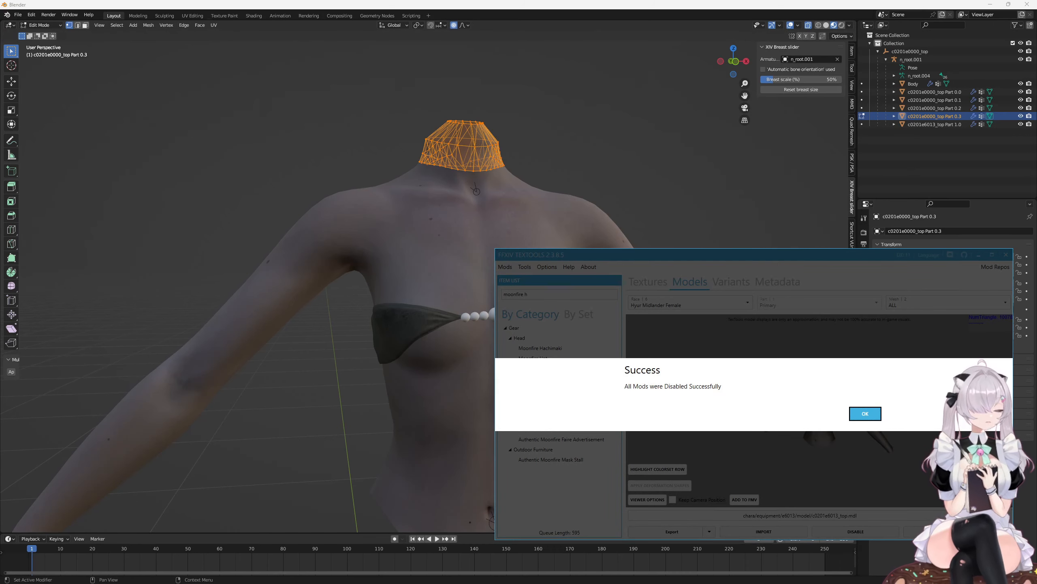
{"action": "left_click", "coordinate": [866, 413]}
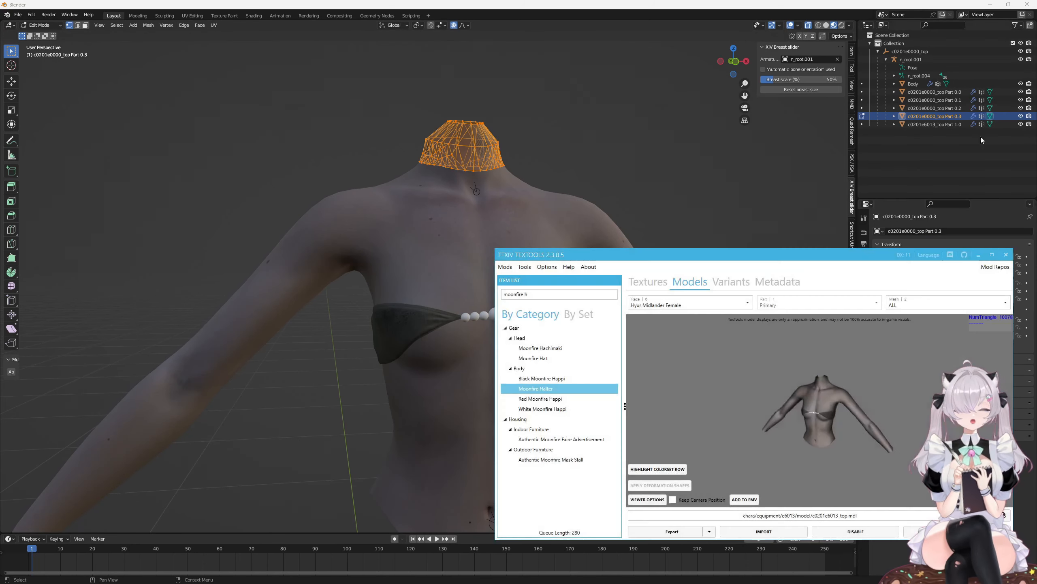
Step: Minimize Blender and the text notes, and move the TexTools window slightly up and to the left
{"action": "left_click", "coordinate": [989, 4]}
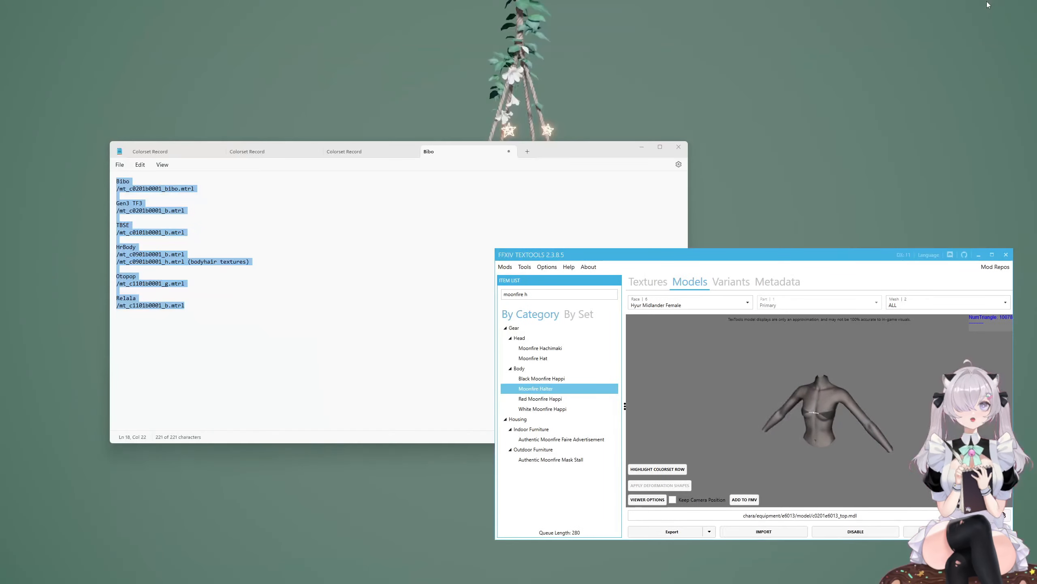
{"action": "left_click", "coordinate": [642, 147]}
{"action": "left_click_drag", "start_coordinate": [772, 261], "coordinate": [747, 222]}
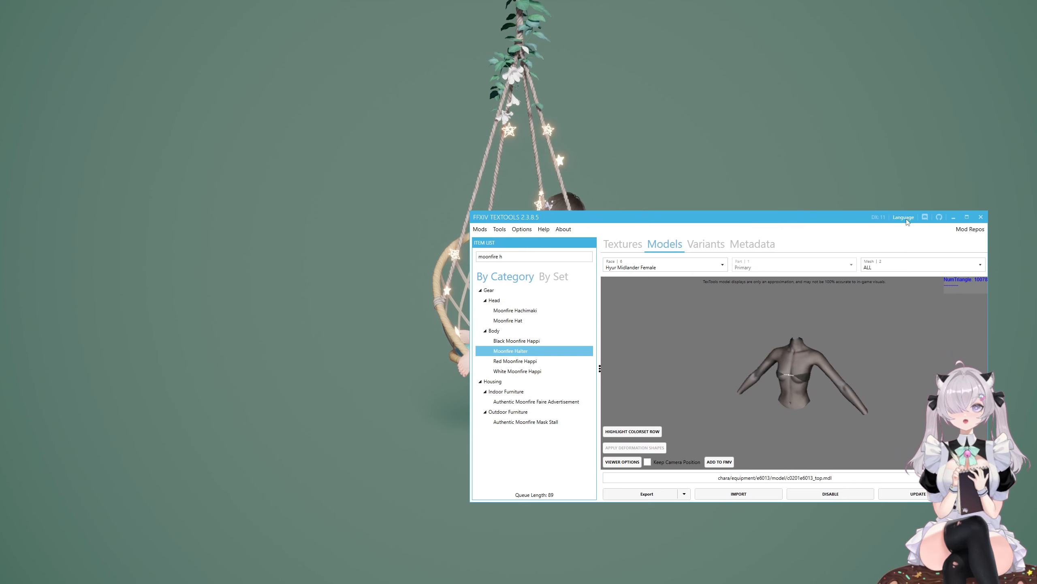
{"action": "left_click", "coordinate": [479, 229]}
{"action": "mouse_move", "coordinate": [507, 279]}
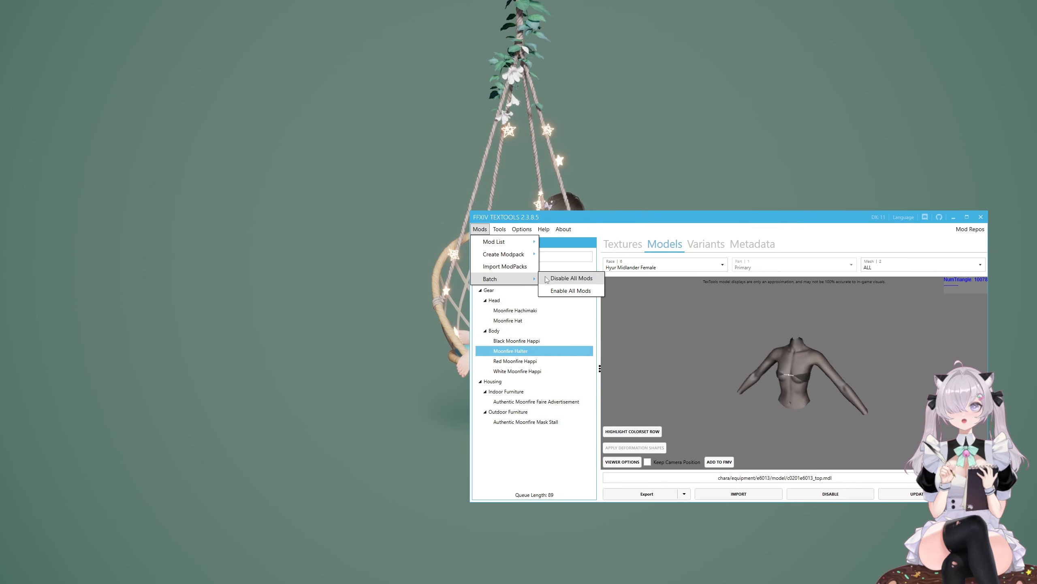
{"action": "left_click", "coordinate": [729, 360]}
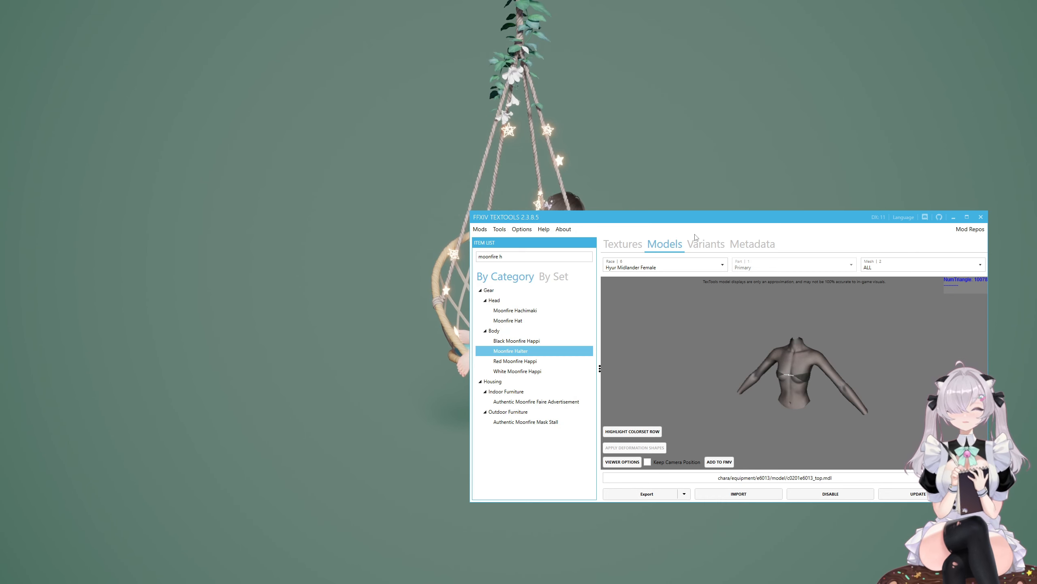
{"action": "left_click", "coordinate": [530, 233]}
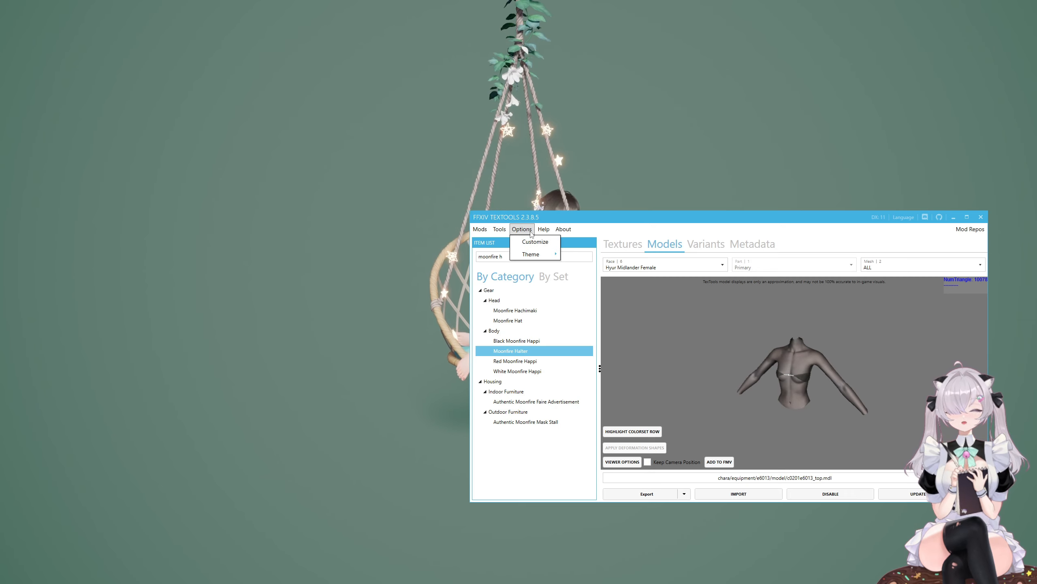
{"action": "mouse_move", "coordinate": [544, 229]}
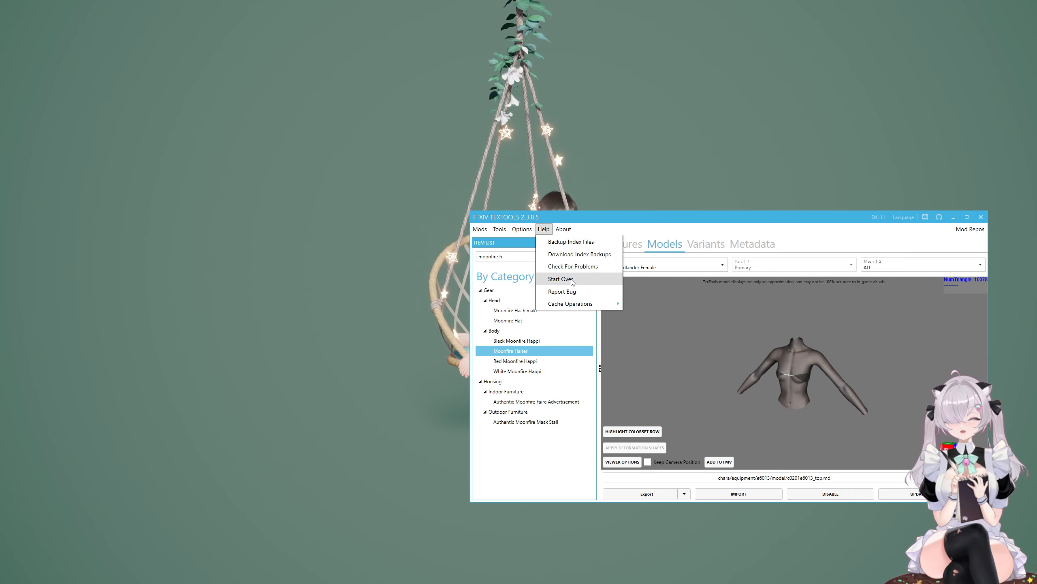
Step: Open the mod list manager and, when finished with it, close TexTools
{"action": "left_click", "coordinate": [481, 230]}
{"action": "left_click", "coordinate": [481, 230]}
{"action": "mouse_move", "coordinate": [505, 242]}
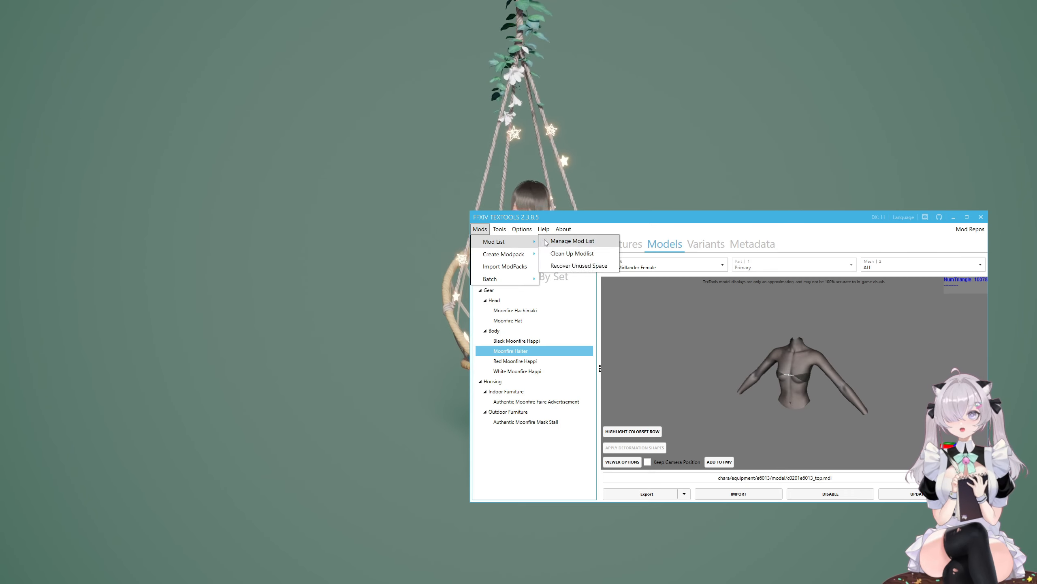
{"action": "left_click", "coordinate": [572, 241]}
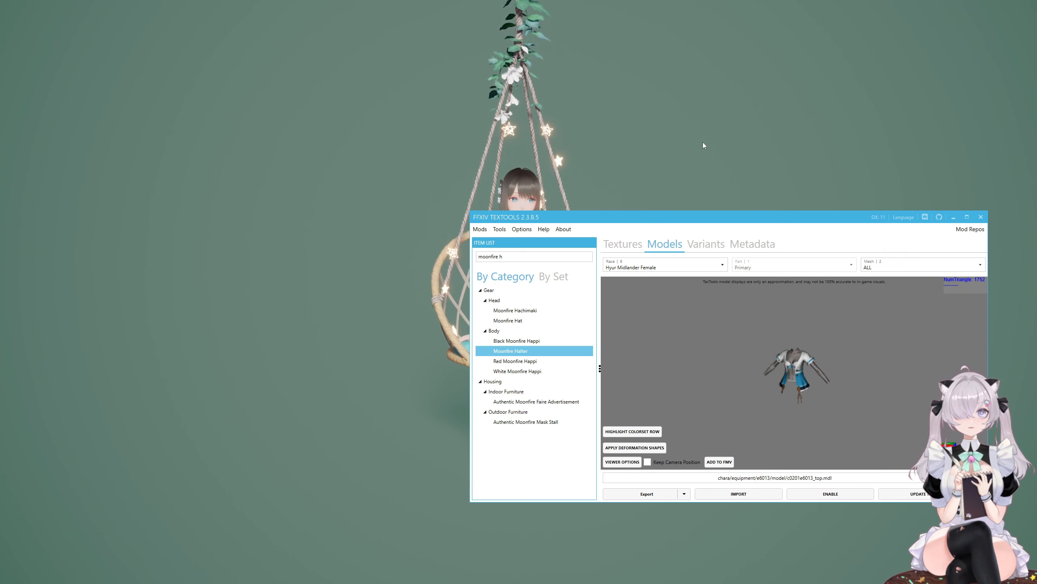
{"action": "left_click", "coordinate": [981, 216]}
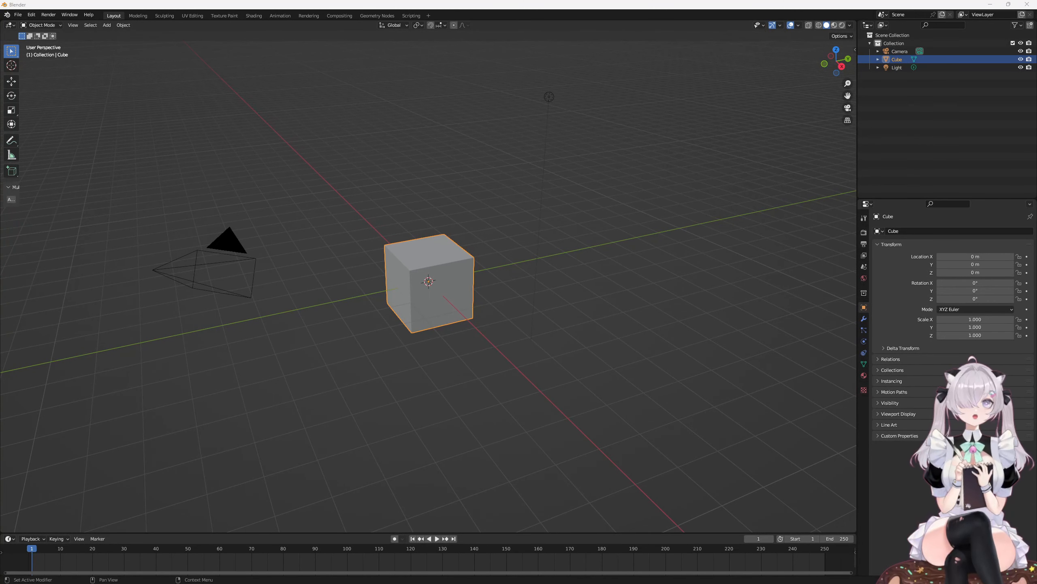
Step: In a new Blender scene, delete the default camera, cube and light, and make Collection active
{"action": "left_click_drag", "start_coordinate": [926, 43], "coordinate": [894, 68]}
{"action": "key", "text": "x"}
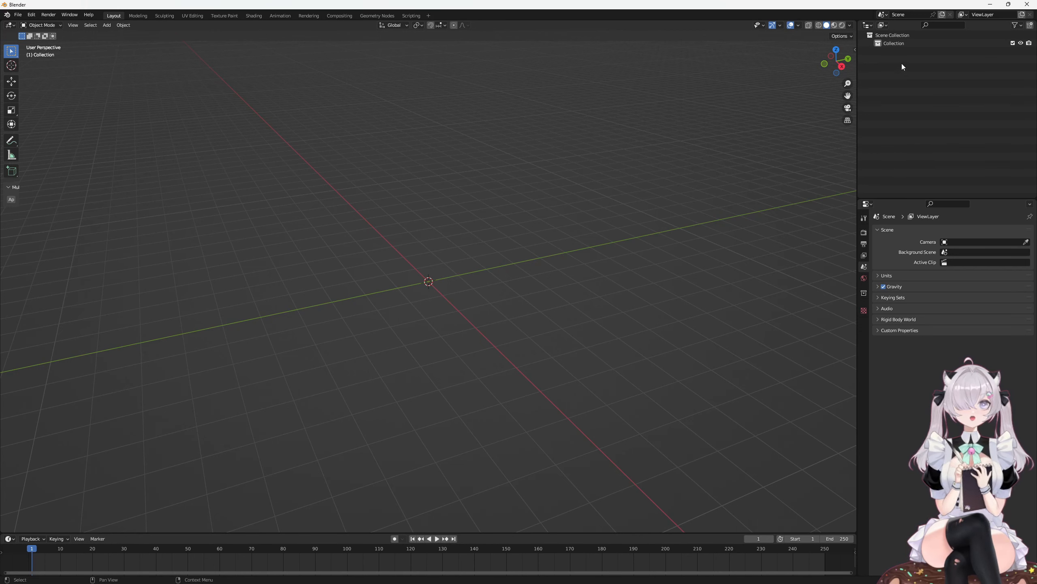
{"action": "left_click", "coordinate": [899, 45]}
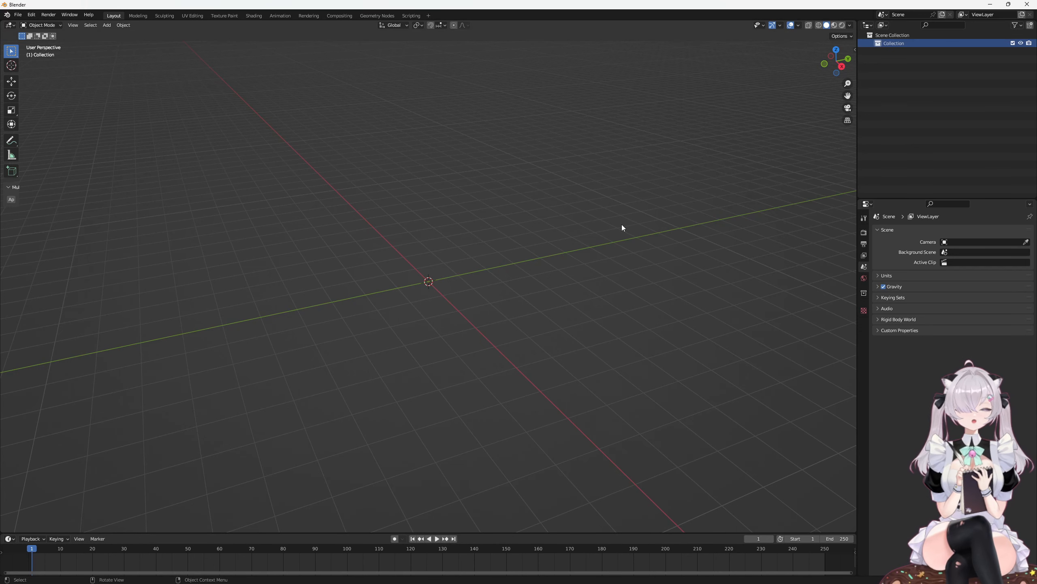
Step: Import TBSE.fbx from the SmallClothes Body 3D folder
{"action": "key", "text": "q"}
{"action": "left_click", "coordinate": [576, 240]}
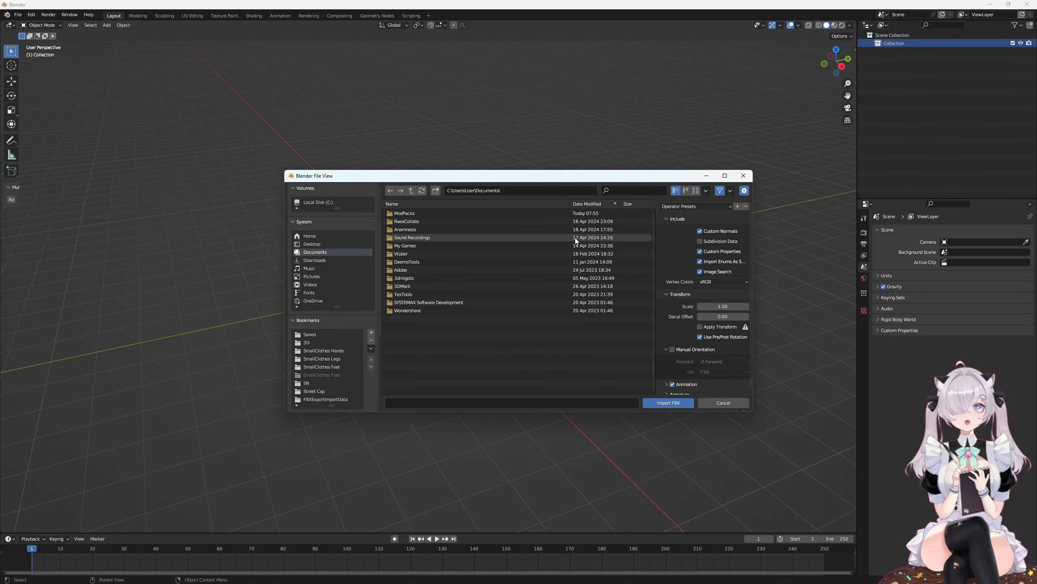
{"action": "left_click", "coordinate": [313, 341]}
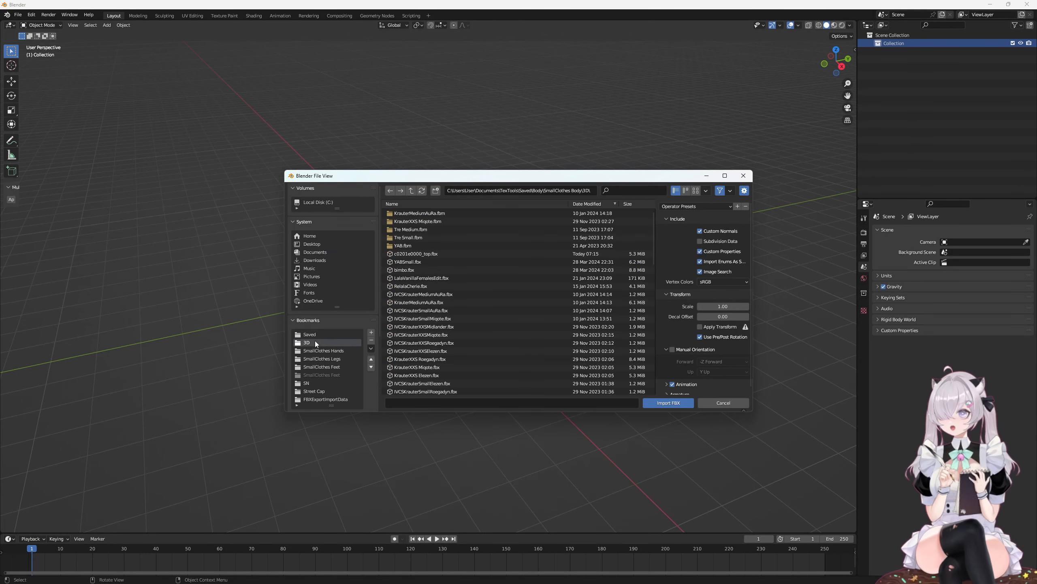
{"action": "scroll", "coordinate": [451, 298], "scroll_direction": "down", "scroll_amount": 4}
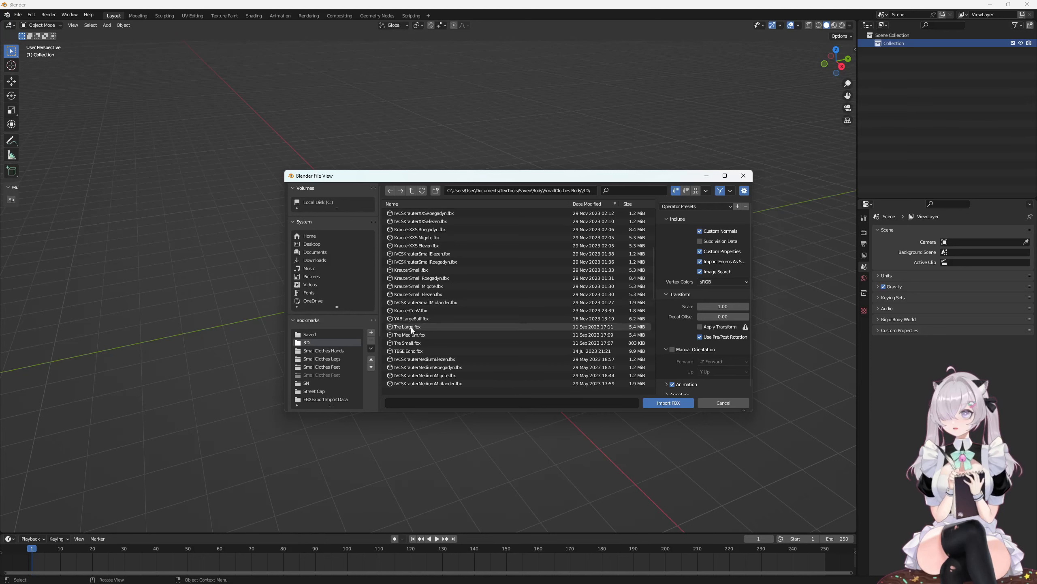
{"action": "scroll", "coordinate": [411, 328], "scroll_direction": "down", "scroll_amount": 4}
{"action": "scroll", "coordinate": [415, 336], "scroll_direction": "down", "scroll_amount": 2}
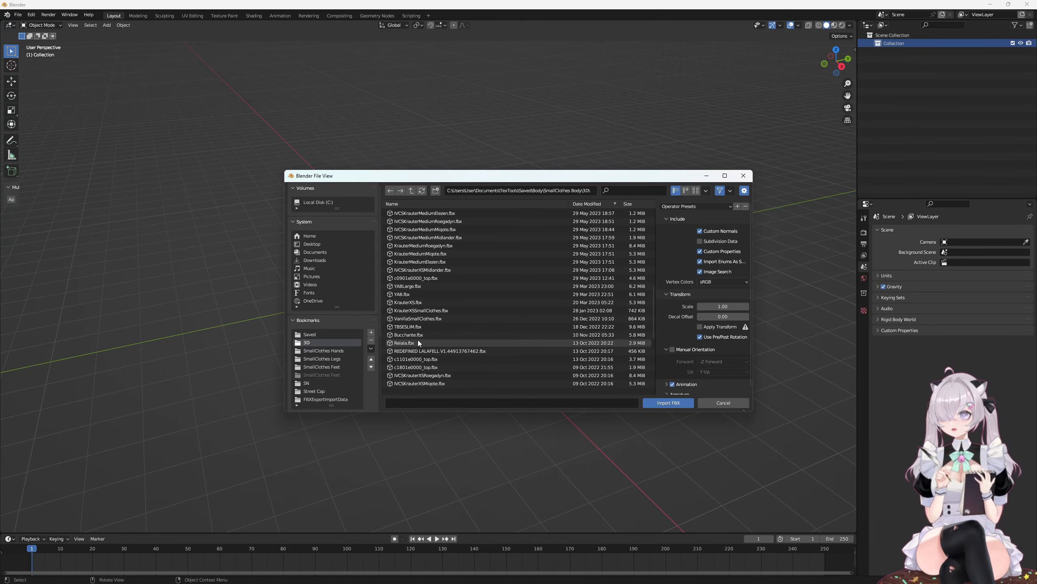
{"action": "scroll", "coordinate": [412, 324], "scroll_direction": "down", "scroll_amount": 7}
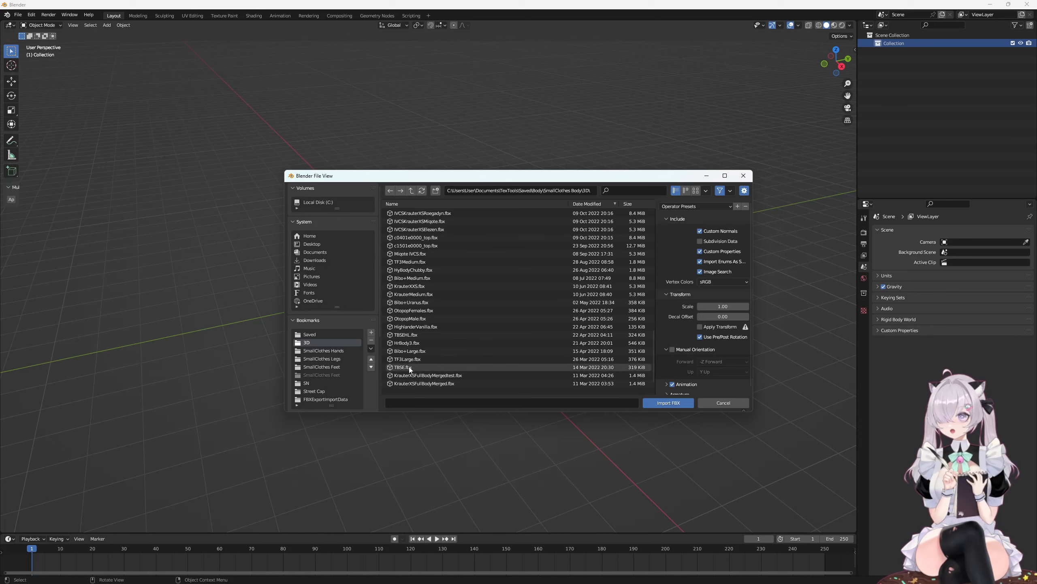
{"action": "double_click", "coordinate": [409, 367]}
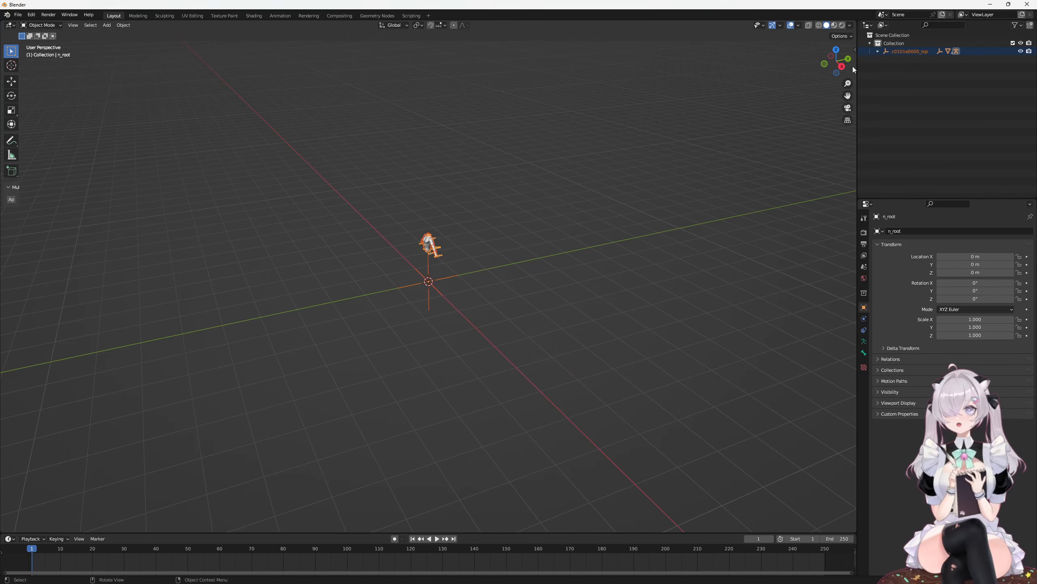
Step: Delete the extra child object listed above n_root in the c0101e0000_top hierarchy
{"action": "left_click", "coordinate": [878, 52]}
{"action": "left_click", "coordinate": [903, 60]}
{"action": "key", "text": "Delete"}
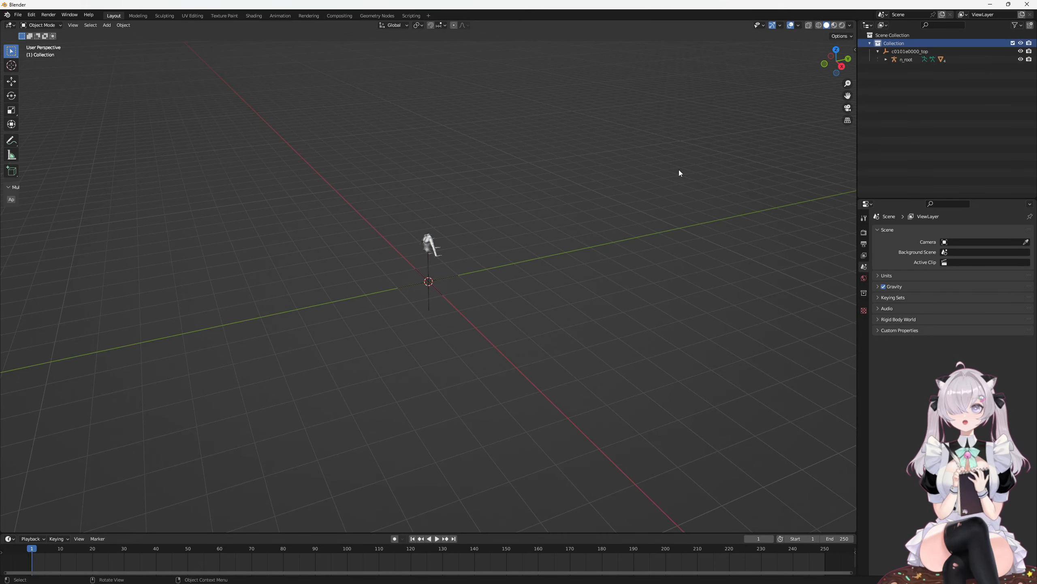
Step: Import the FBX from the Facet Coat of Gathering's 3D folder and show the scene with material preview shading
{"action": "key", "text": "q"}
{"action": "left_click", "coordinate": [582, 216]}
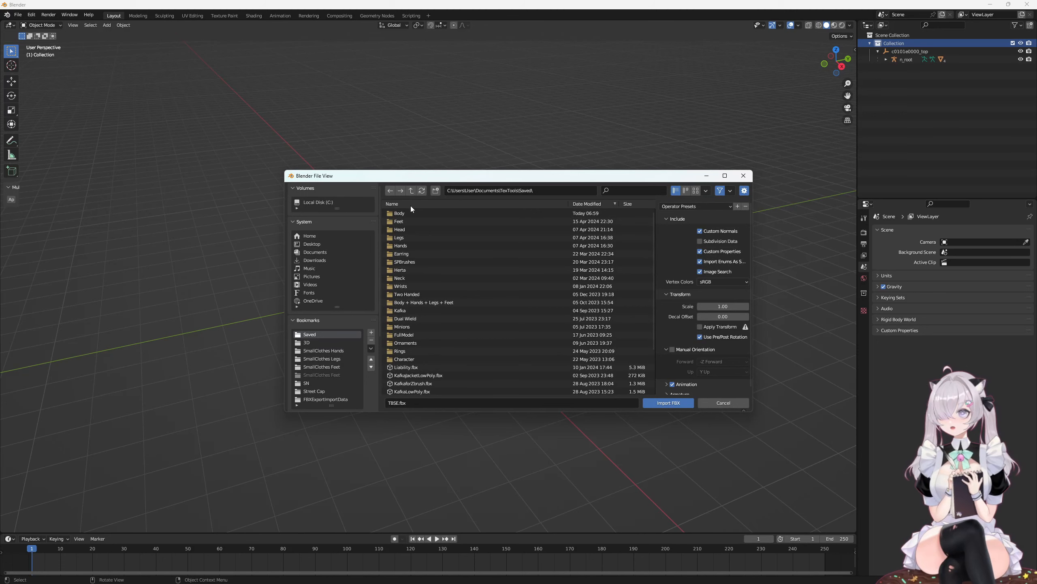
{"action": "double_click", "coordinate": [496, 211]}
{"action": "double_click", "coordinate": [491, 214]}
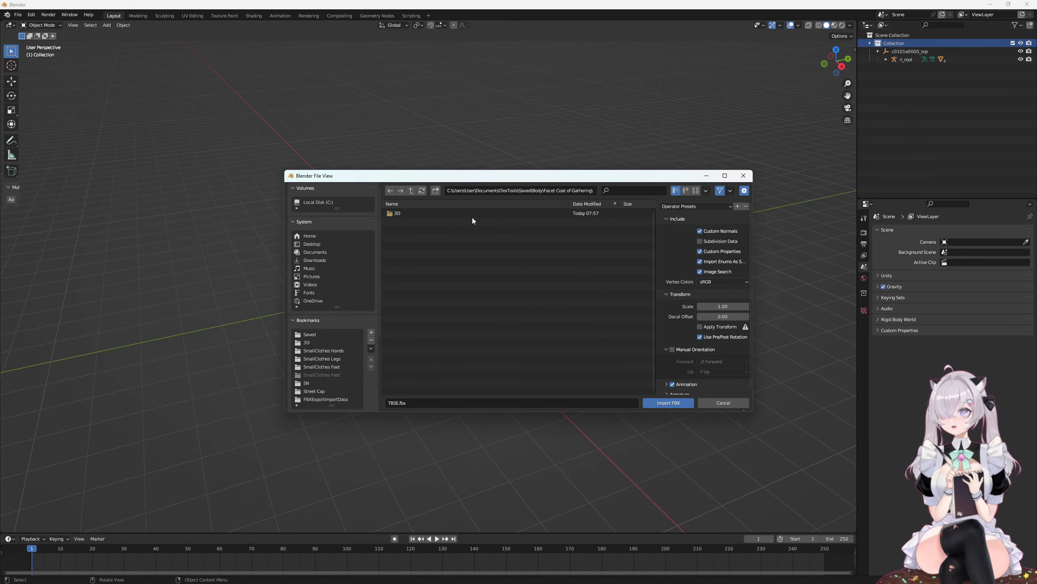
{"action": "double_click", "coordinate": [430, 229]}
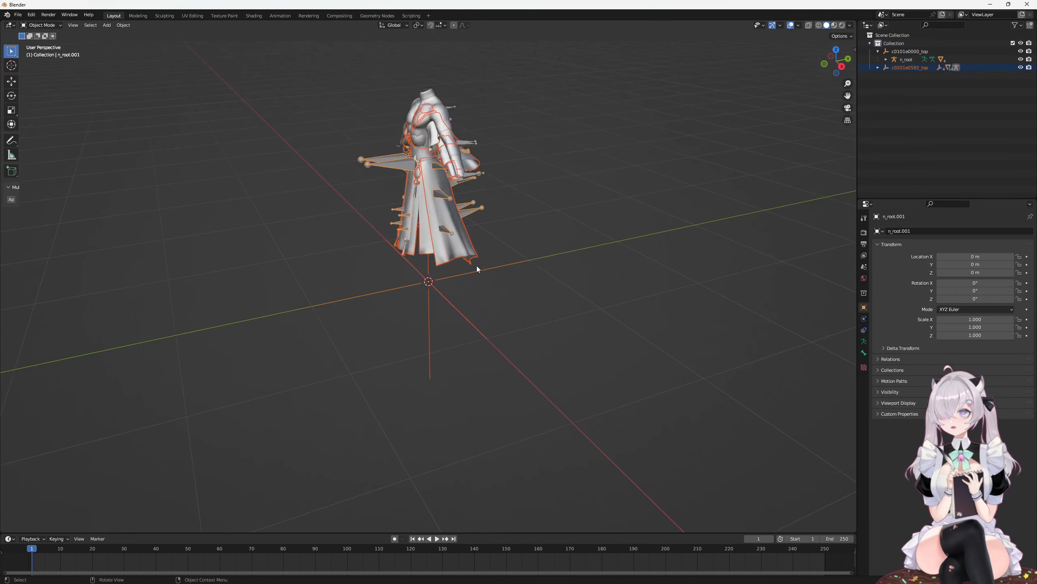
{"action": "scroll", "coordinate": [476, 266], "scroll_direction": "up", "scroll_amount": 3}
{"action": "middle_click_drag", "start_coordinate": [483, 242], "coordinate": [556, 309], "text": "shift"}
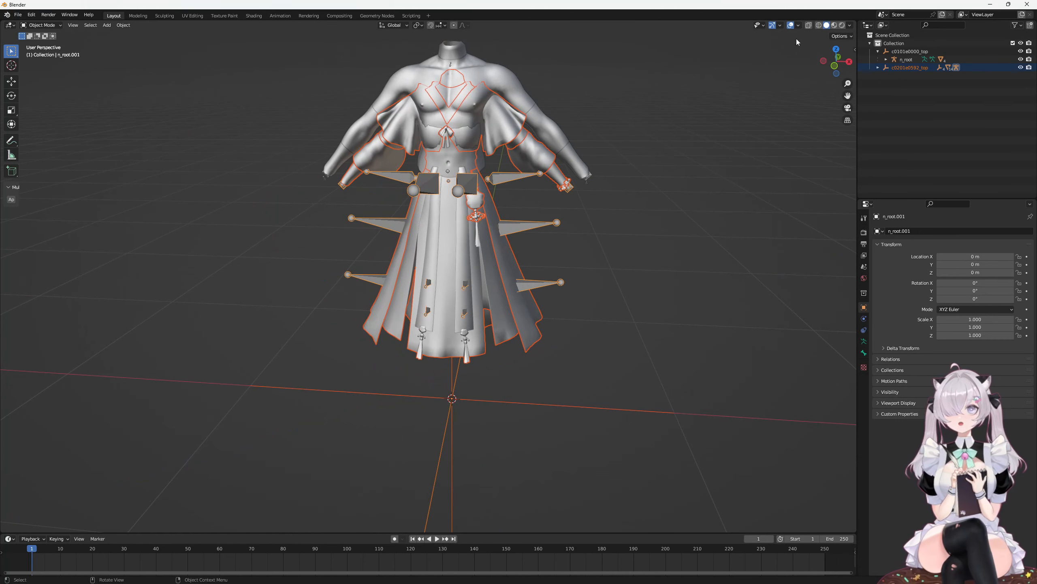
{"action": "key", "text": "z"}
{"action": "middle_click_drag", "start_coordinate": [673, 157], "coordinate": [672, 138]}
Step: Delete the four objects Group 0 through Group 3 under c0201e0592_top
{"action": "left_click", "coordinate": [885, 59]}
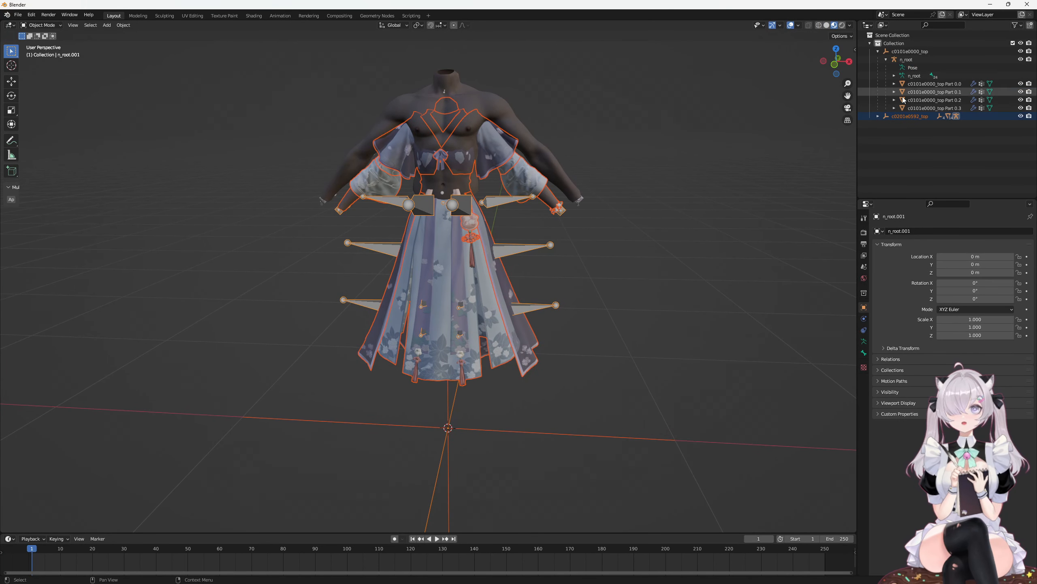
{"action": "left_click", "coordinate": [878, 116]}
{"action": "left_click", "coordinate": [919, 127]}
{"action": "left_click", "coordinate": [932, 145], "text": "shift"}
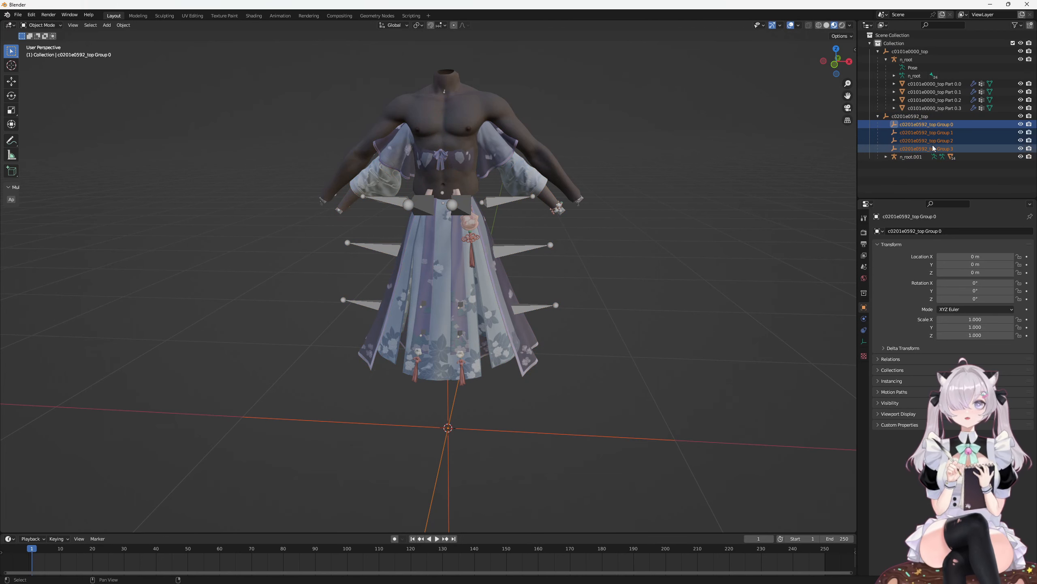
{"action": "key", "text": "Delete"}
Step: Delete the coat's skin meshes, c0201e0592_top Part 0.0 through Part 0.3
{"action": "left_click", "coordinate": [887, 124]}
{"action": "left_click", "coordinate": [934, 149]}
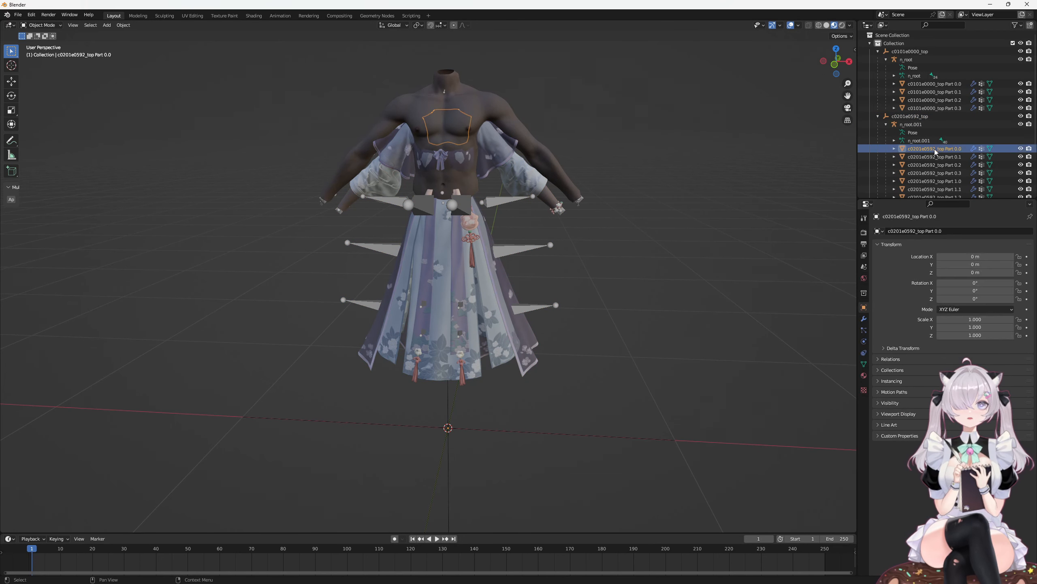
{"action": "scroll", "coordinate": [935, 149], "scroll_direction": "down", "scroll_amount": 3}
{"action": "left_click", "coordinate": [949, 124], "text": "shift"}
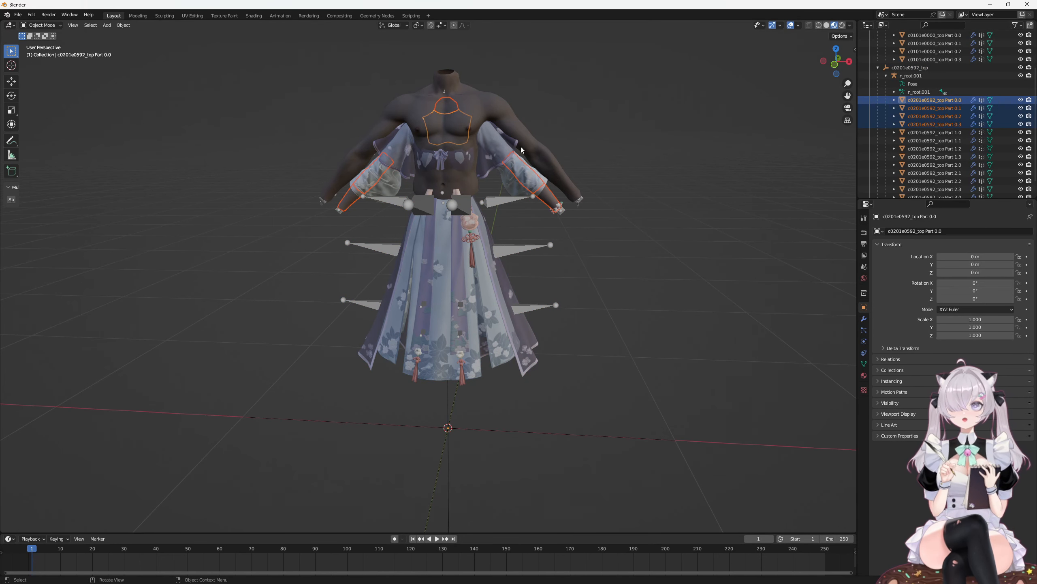
{"action": "key", "text": "x"}
{"action": "left_click", "coordinate": [726, 166]}
Step: Scale the remaining coat meshes, c0201e0592_top Part 1.0 through Part 3.1, up to about 1.068
{"action": "left_click", "coordinate": [931, 117]}
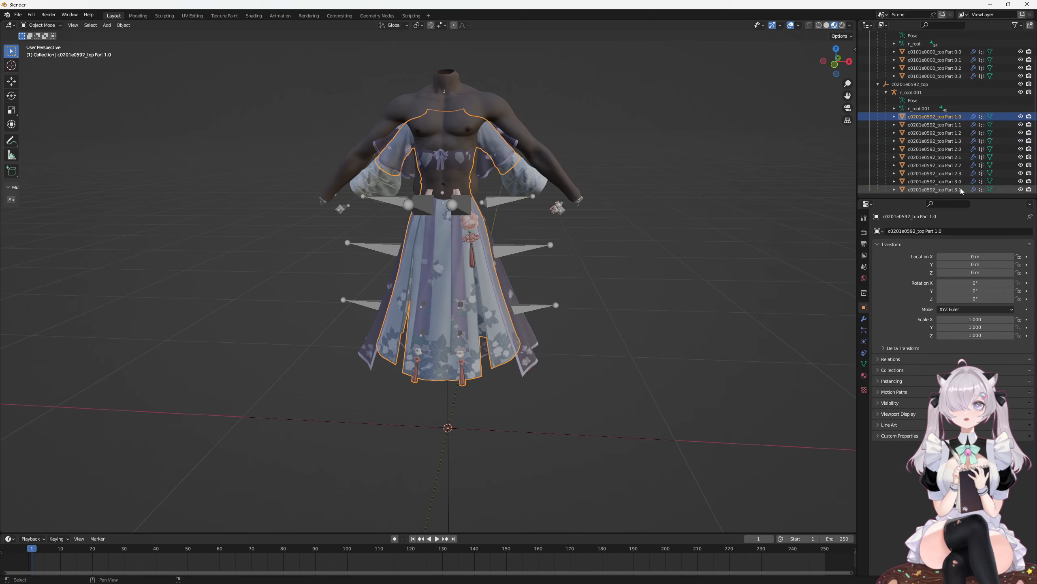
{"action": "left_click", "coordinate": [935, 189], "text": "shift"}
{"action": "middle_click_drag", "start_coordinate": [691, 167], "coordinate": [684, 215]}
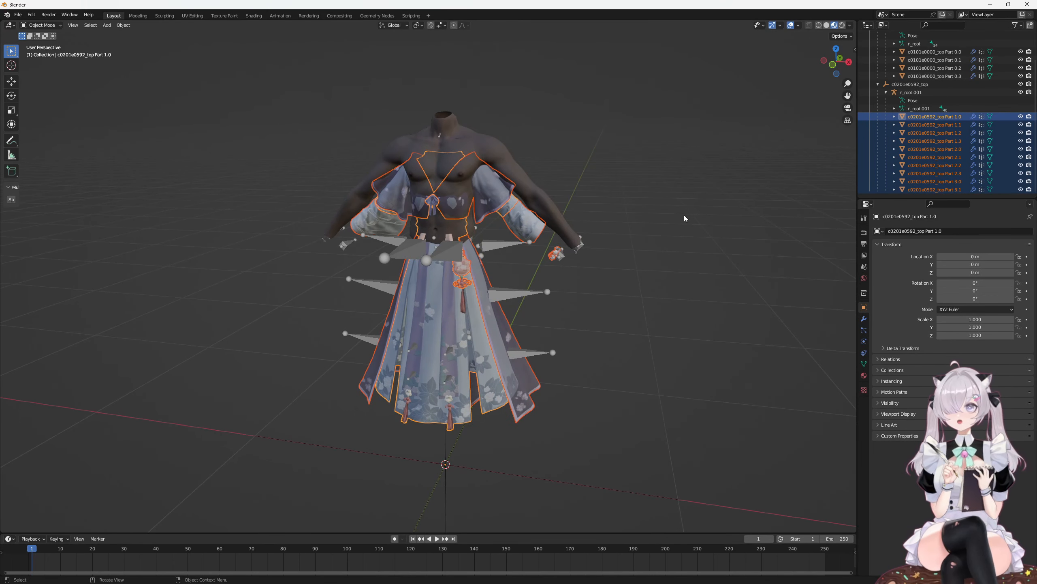
{"action": "key", "text": "s"}
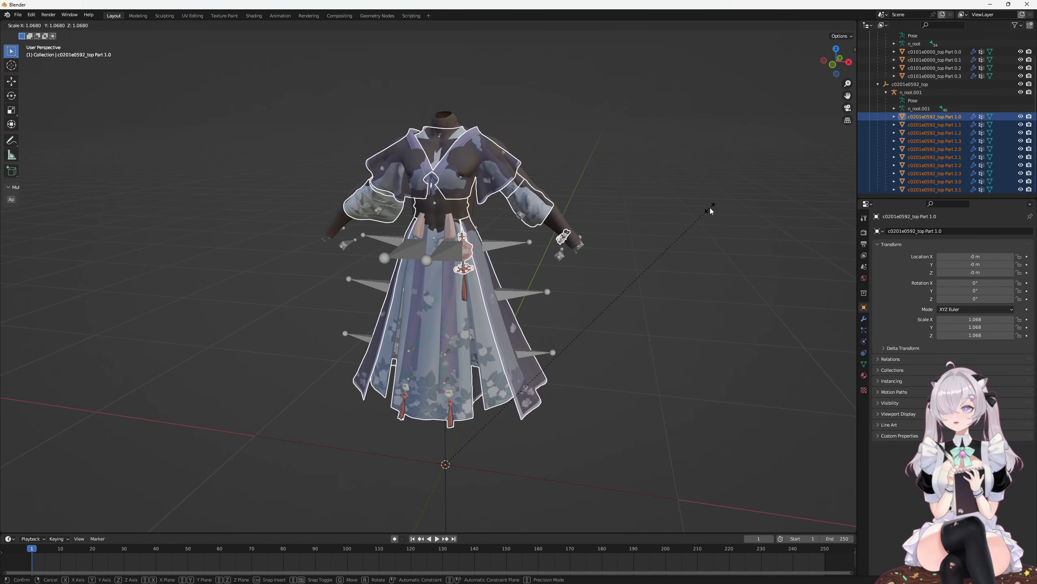
{"action": "left_click", "coordinate": [710, 210]}
Step: Check the scaled coat against the body in wireframe shading, and return to material preview
{"action": "middle_click_drag", "start_coordinate": [710, 210], "coordinate": [661, 210]}
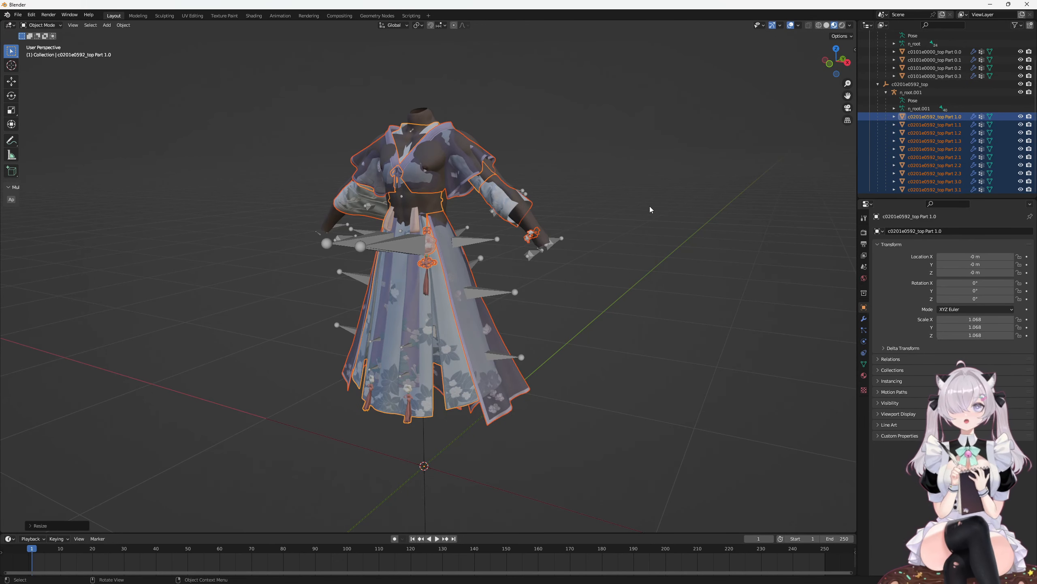
{"action": "key", "text": "Tab"}
{"action": "key", "text": "Tab"}
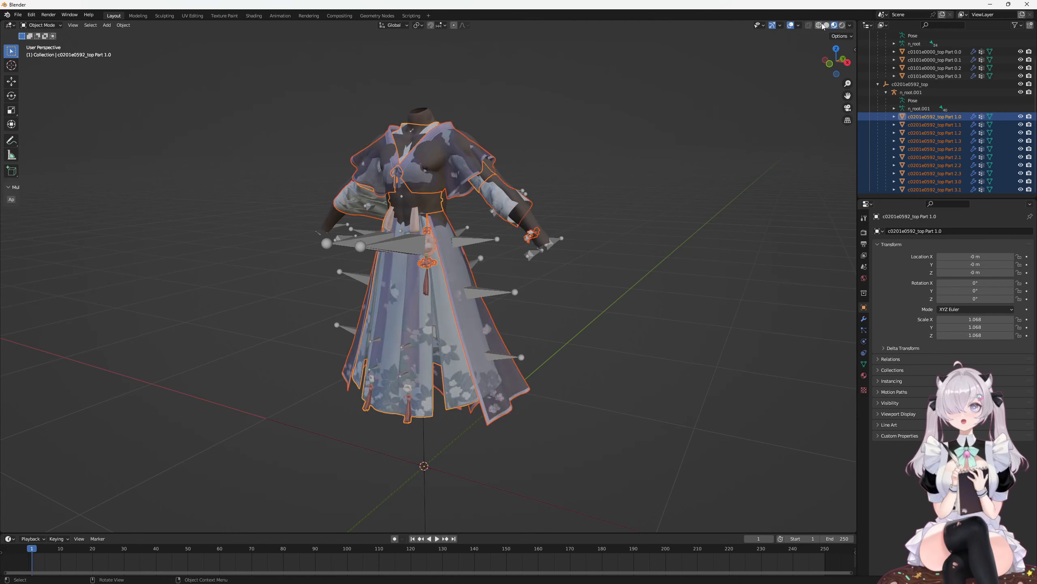
{"action": "left_click", "coordinate": [819, 25]}
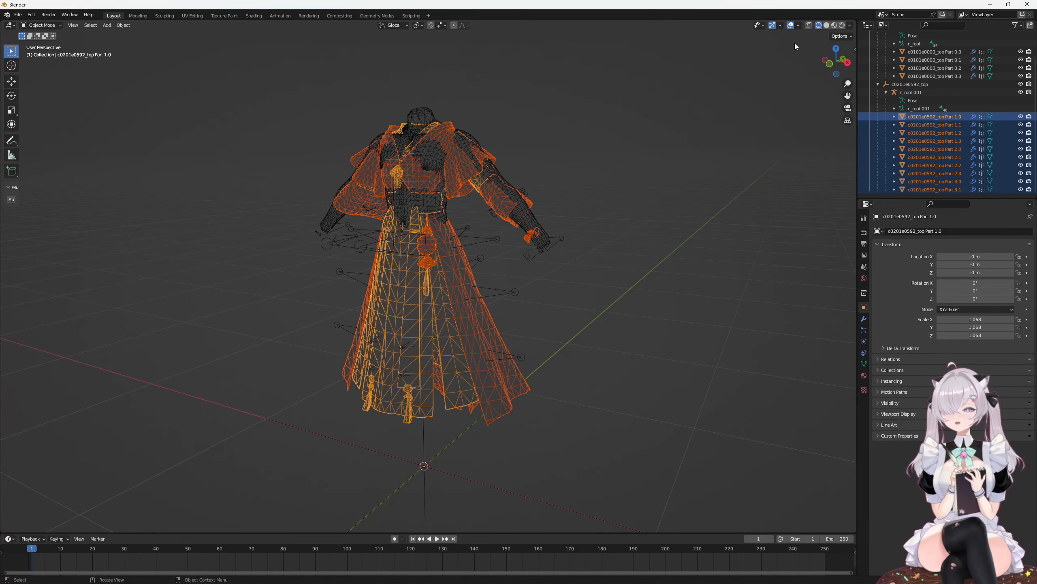
{"action": "left_click", "coordinate": [833, 25]}
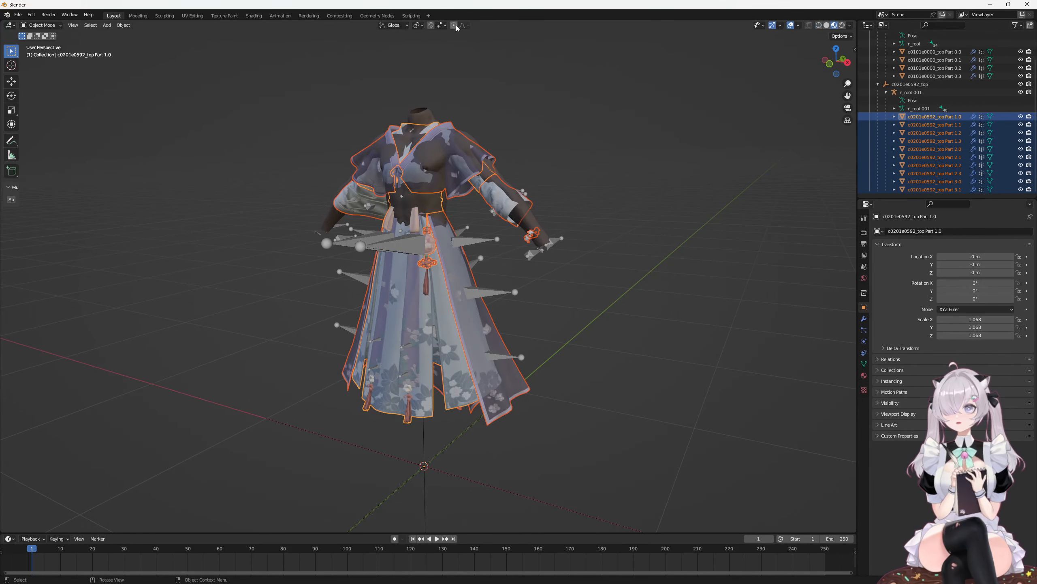
Step: In Edit Mode with X-ray on, try moving the linked waist piece forward using proportional editing in the right orthographic view
{"action": "key", "text": "Tab"}
{"action": "key", "text": "KP_3"}
{"action": "scroll", "coordinate": [483, 110], "scroll_direction": "up", "scroll_amount": 5}
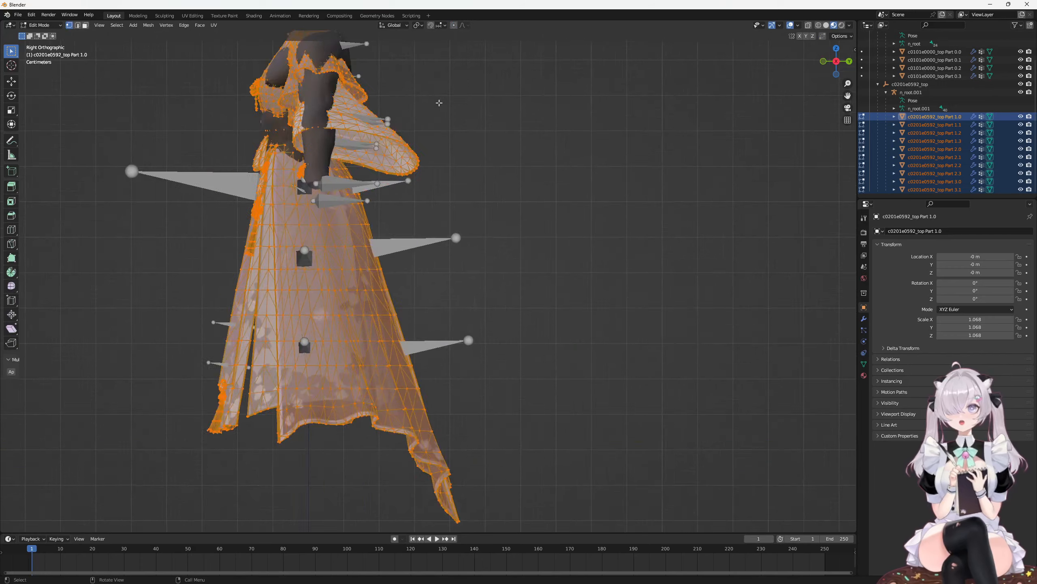
{"action": "middle_click_drag", "start_coordinate": [482, 109], "coordinate": [666, 200], "text": "shift"}
{"action": "left_click", "coordinate": [809, 26]}
{"action": "middle_click_drag", "start_coordinate": [716, 122], "coordinate": [732, 169], "text": "shift"}
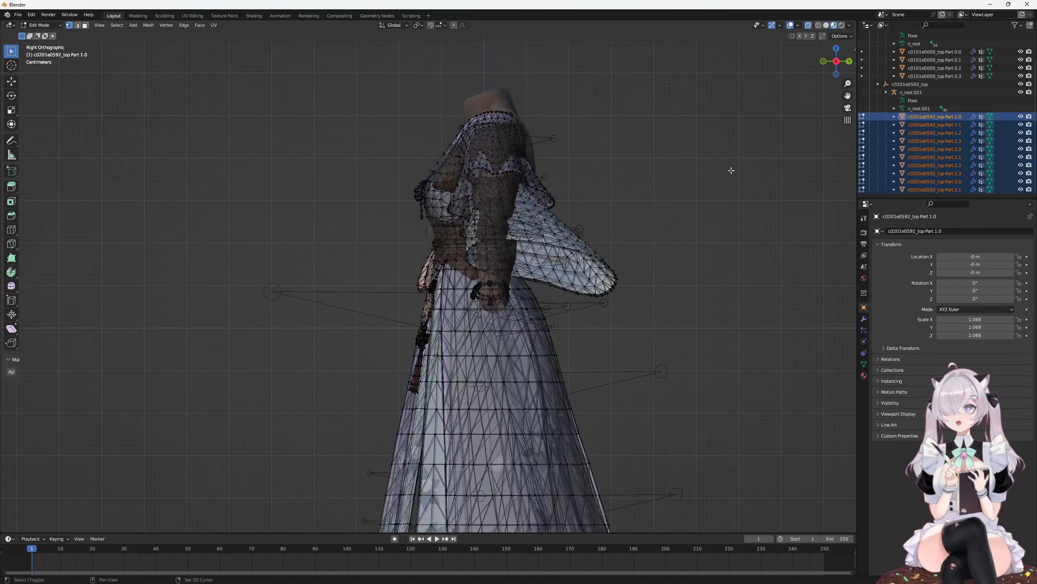
{"action": "scroll", "coordinate": [731, 169], "scroll_direction": "up", "scroll_amount": 3}
{"action": "left_click", "coordinate": [447, 218]}
{"action": "key", "text": "ctrl+l"}
{"action": "key", "text": "g"}
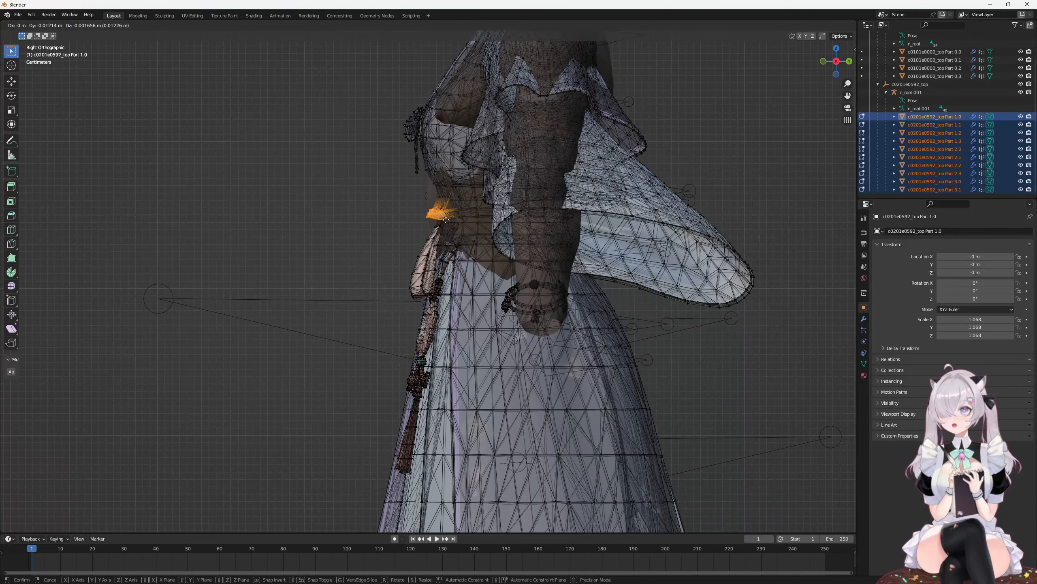
{"action": "key", "text": "o"}
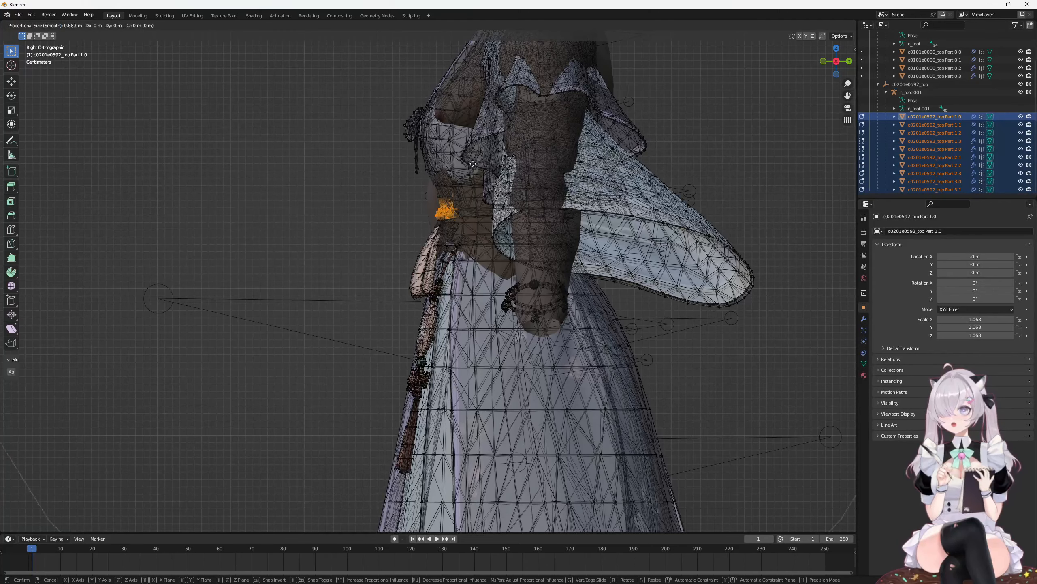
{"action": "scroll", "coordinate": [470, 163], "scroll_direction": "up", "scroll_amount": 5}
{"action": "left_click", "coordinate": [460, 164]}
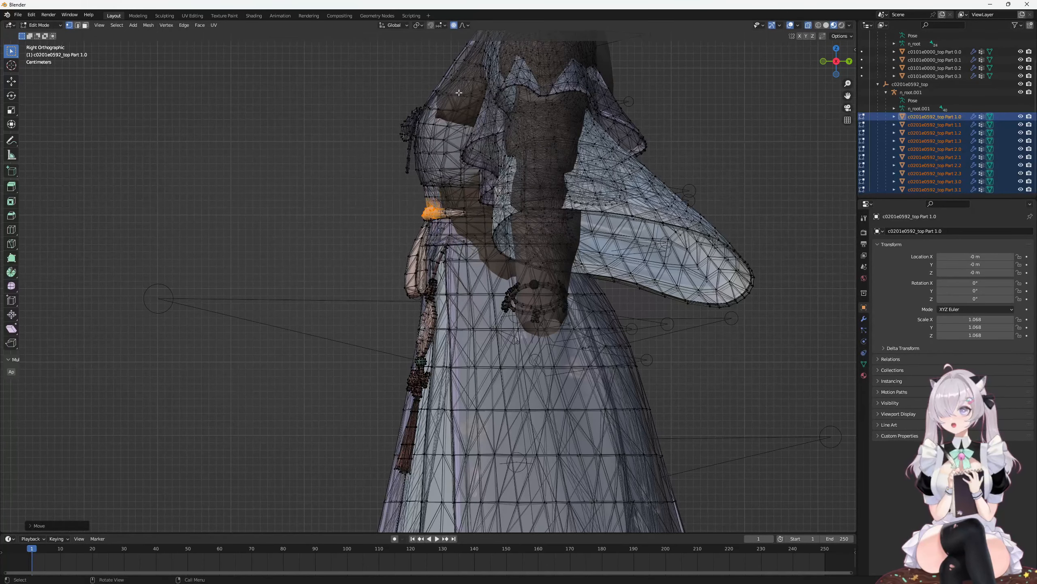
Step: Try moving a patch of upper chest vertices forward and scaling it up about 1.08 with proportional editing
{"action": "left_click_drag", "start_coordinate": [459, 93], "coordinate": [469, 101]}
{"action": "key", "text": "g"}
{"action": "left_click", "coordinate": [460, 107]}
{"action": "middle_click_drag", "start_coordinate": [461, 119], "coordinate": [530, 139]}
{"action": "key", "text": "s"}
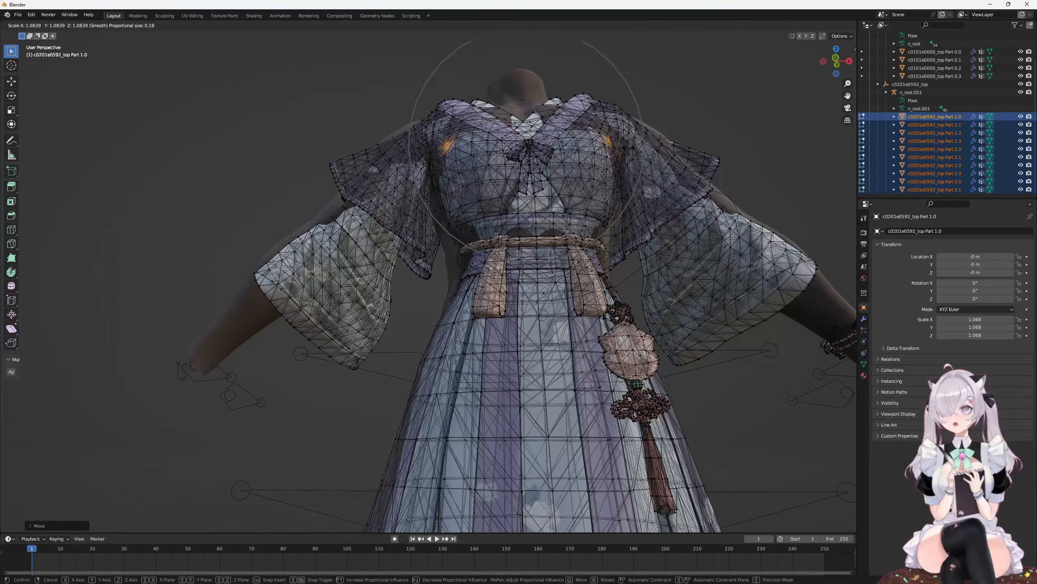
{"action": "left_click", "coordinate": [635, 152]}
Step: Undo the trial edits on the coat's waist and chest and return to Object Mode
{"action": "middle_click_drag", "start_coordinate": [635, 155], "coordinate": [616, 168], "text": "shift"}
{"action": "key", "text": "KP_3"}
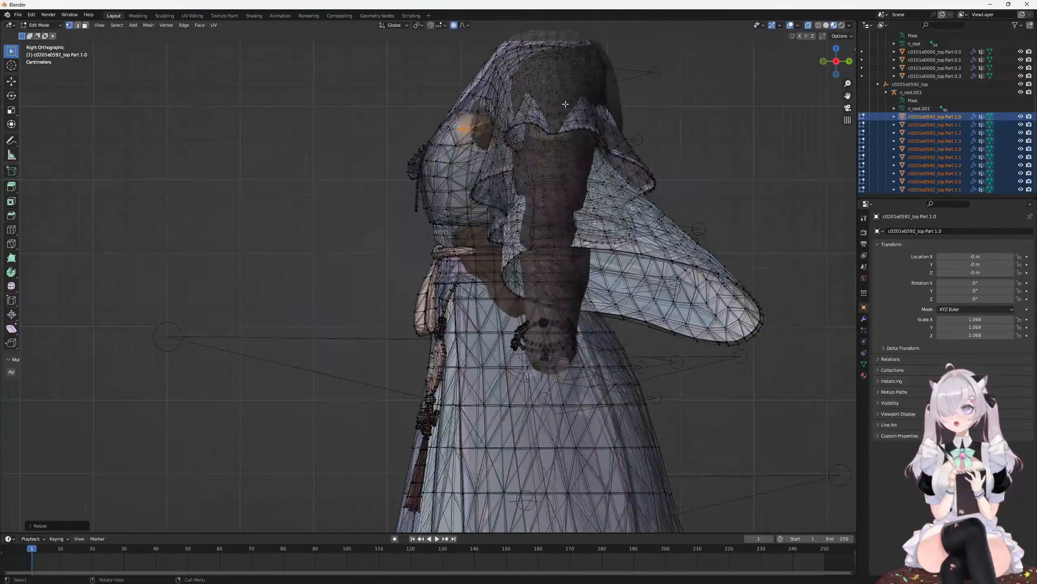
{"action": "scroll", "coordinate": [565, 104], "scroll_direction": "down", "scroll_amount": 3}
{"action": "key", "text": "Tab"}
{"action": "key", "text": "Tab"}
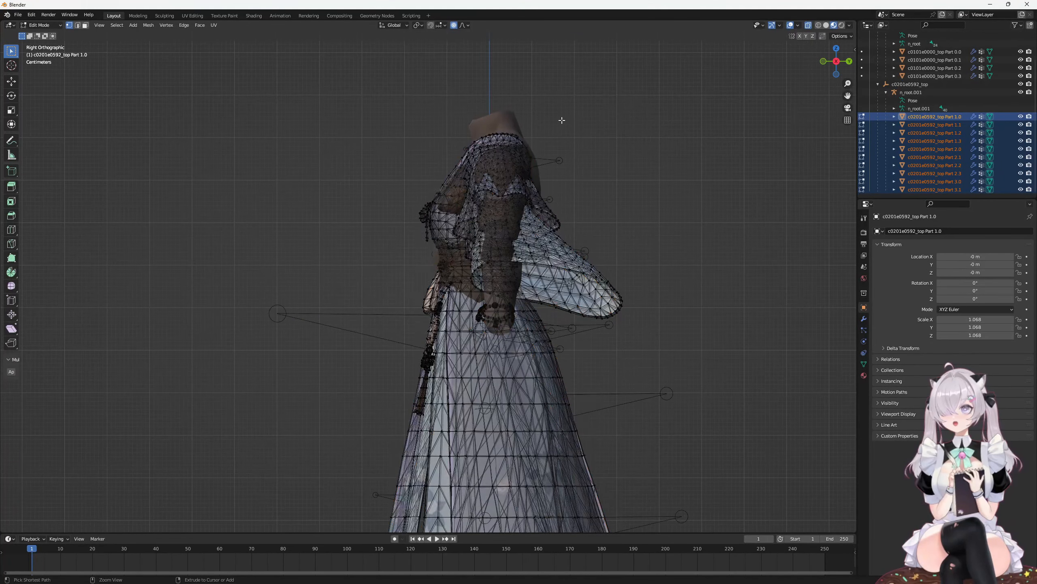
{"action": "key", "text": "Tab"}
{"action": "middle_click_drag", "start_coordinate": [570, 125], "coordinate": [699, 141]}
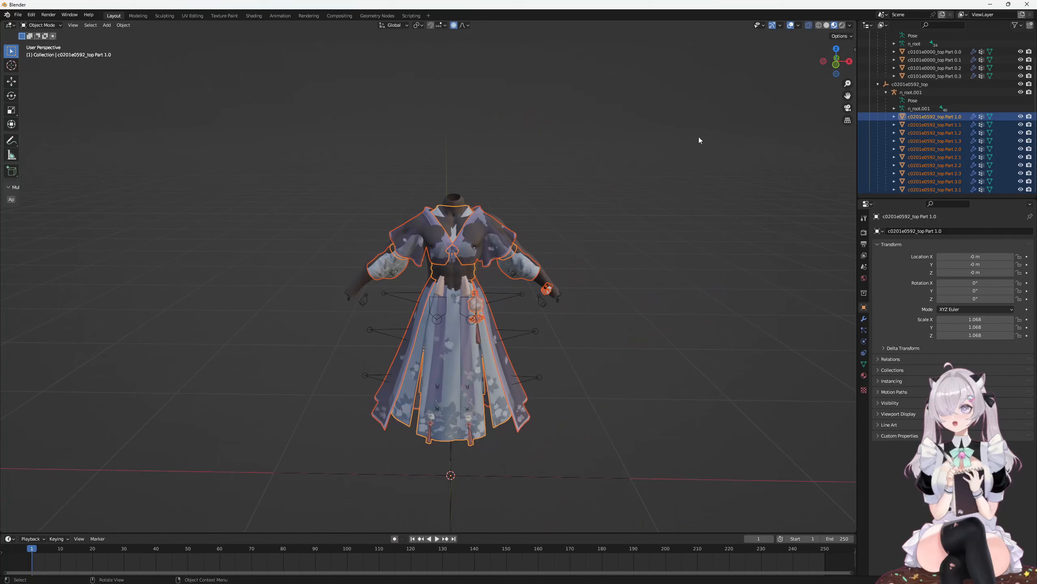
Step: Deselect the coat meshes and delete the c0101e0000_top body with its whole hierarchy
{"action": "scroll", "coordinate": [911, 122], "scroll_direction": "up", "scroll_amount": 2}
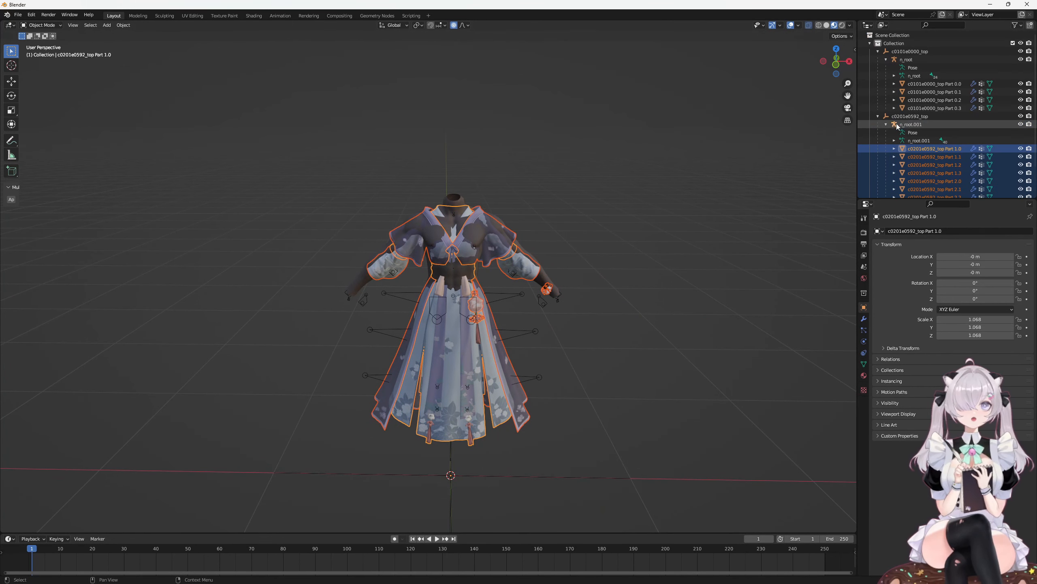
{"action": "left_click", "coordinate": [595, 181]}
{"action": "middle_click_drag", "start_coordinate": [641, 170], "coordinate": [766, 153]}
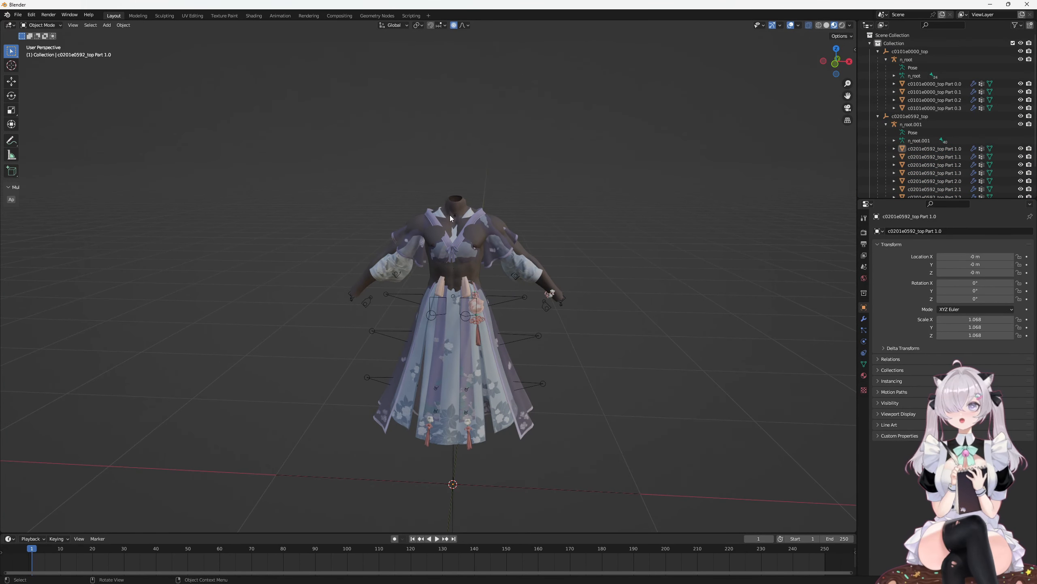
{"action": "right_click", "coordinate": [925, 52]}
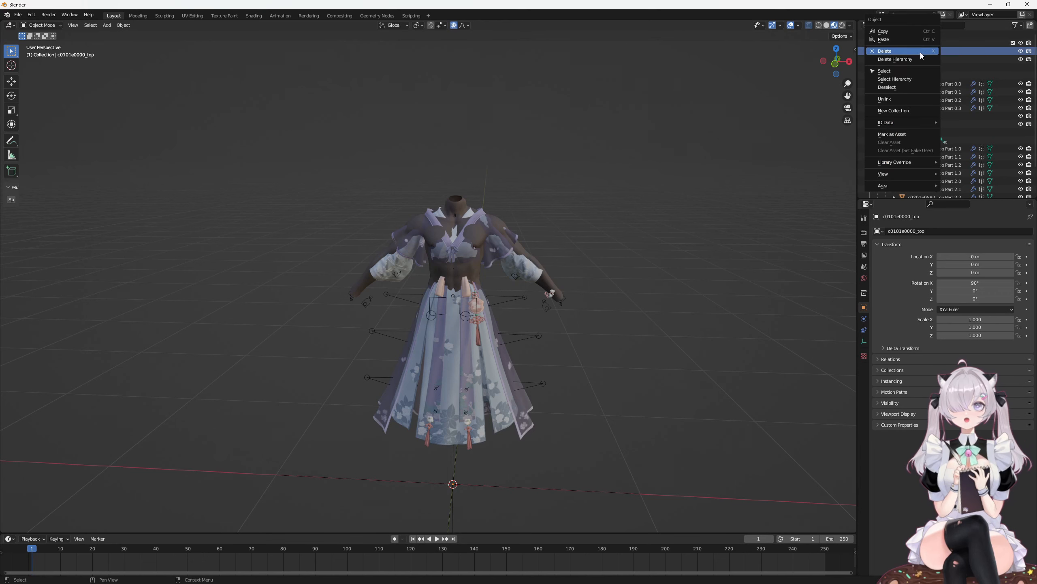
{"action": "left_click", "coordinate": [920, 52]}
Step: Import HrBody3.fbx as an FBX model from the bookmarked SmallClothes Body 3D folder
{"action": "key", "text": "q"}
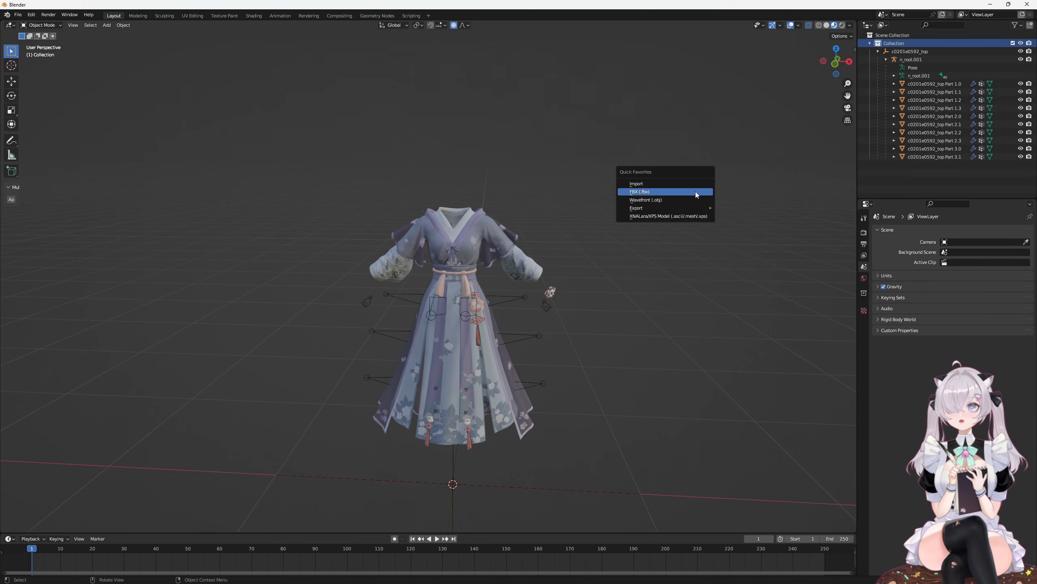
{"action": "left_click", "coordinate": [696, 192]}
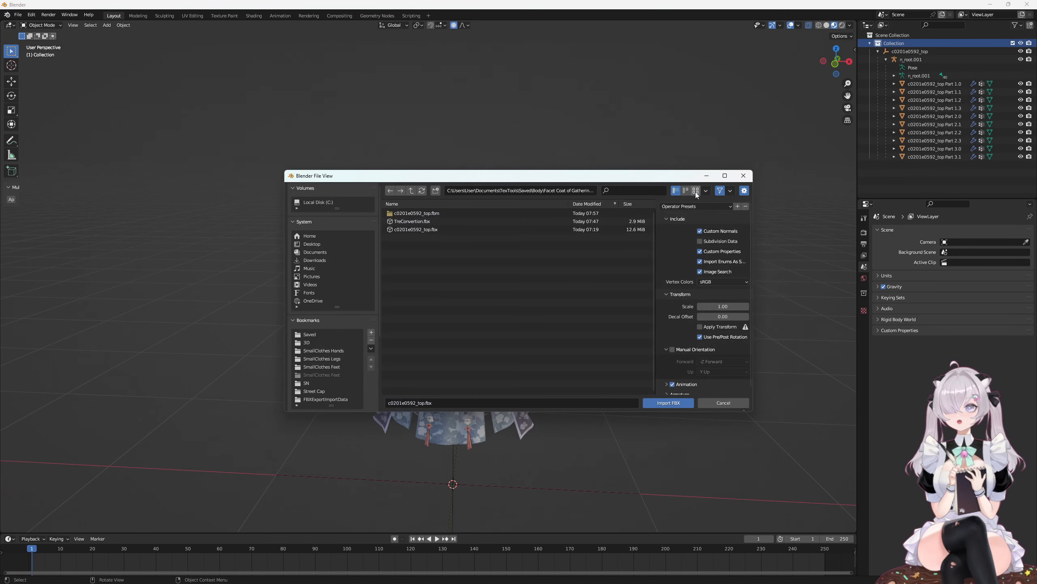
{"action": "left_click", "coordinate": [314, 342]}
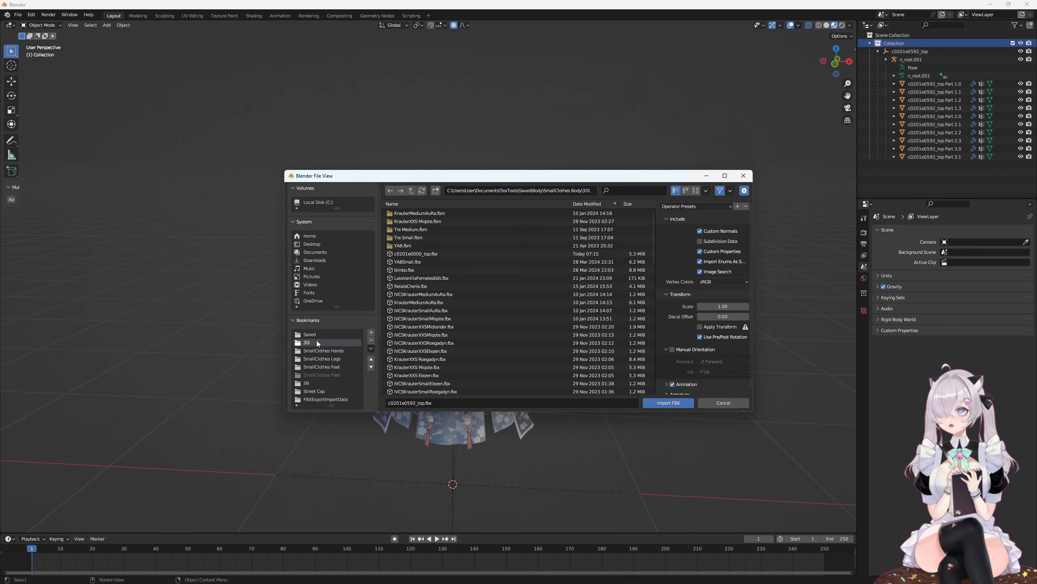
{"action": "scroll", "coordinate": [457, 320], "scroll_direction": "down", "scroll_amount": 10}
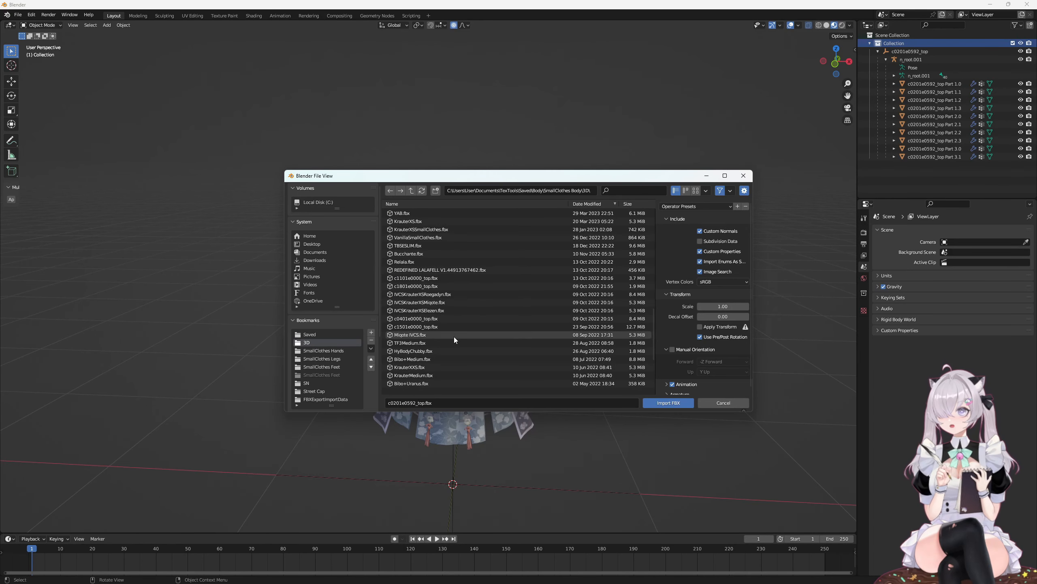
{"action": "scroll", "coordinate": [411, 353], "scroll_direction": "down", "scroll_amount": 2}
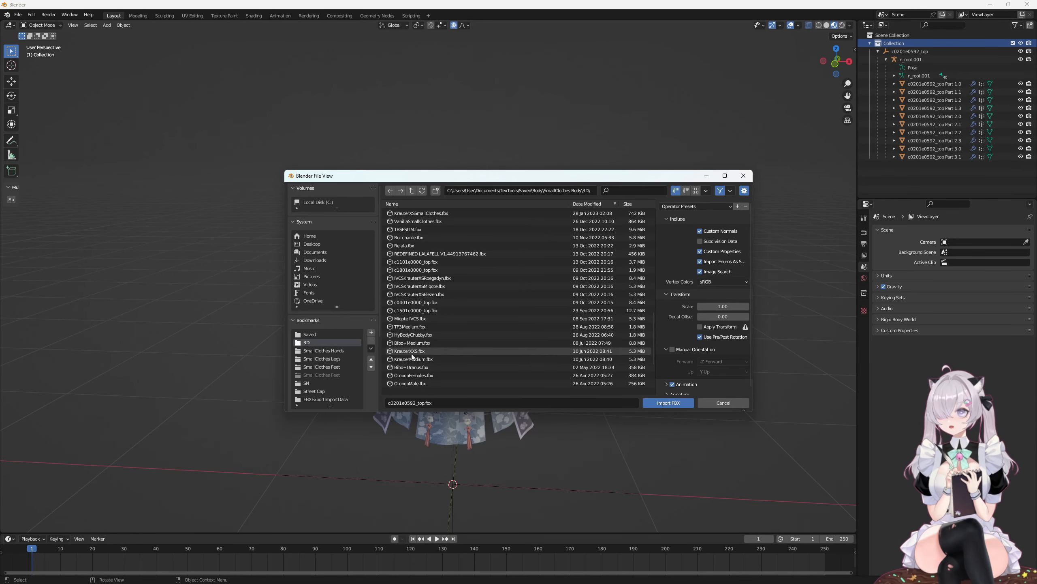
{"action": "scroll", "coordinate": [412, 355], "scroll_direction": "down", "scroll_amount": 3}
{"action": "double_click", "coordinate": [418, 359]}
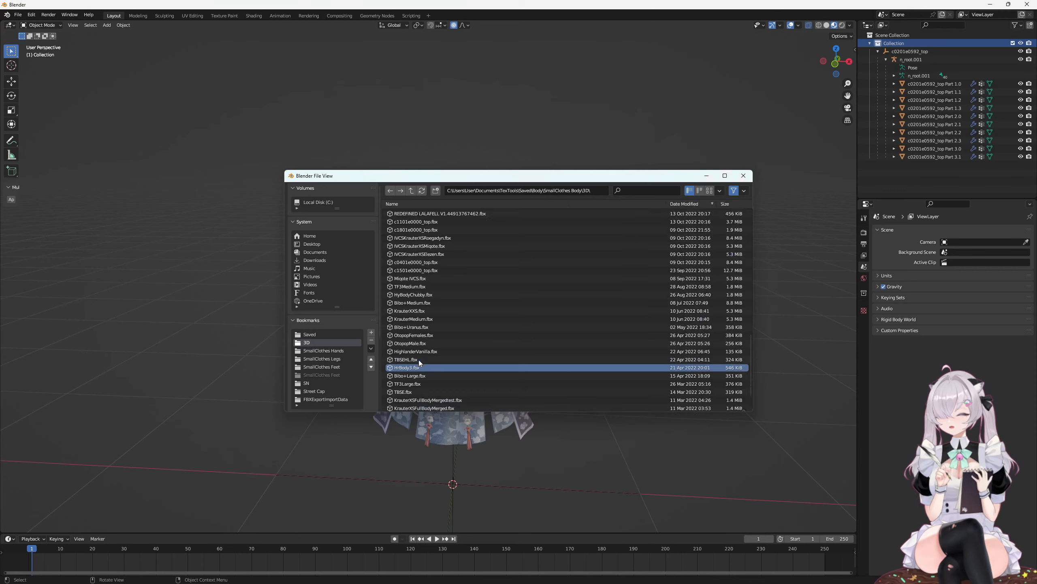
Step: Change the blend mode of the imported muscular torso's skin material so its front surface renders solid
{"action": "middle_click_drag", "start_coordinate": [550, 300], "coordinate": [563, 277]}
{"action": "left_click", "coordinate": [491, 249]}
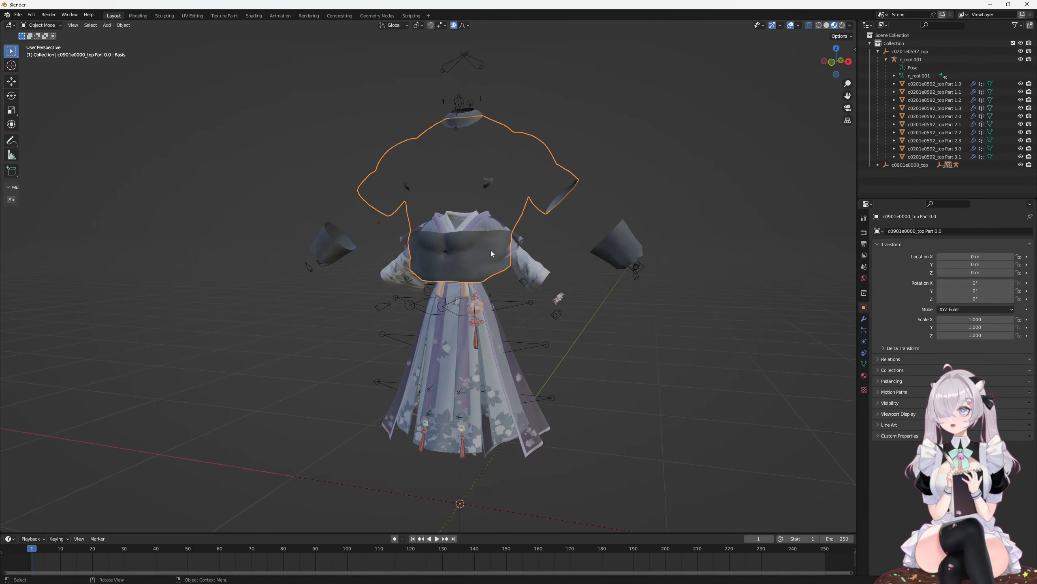
{"action": "left_click", "coordinate": [864, 375]}
{"action": "scroll", "coordinate": [911, 359], "scroll_direction": "down", "scroll_amount": 10}
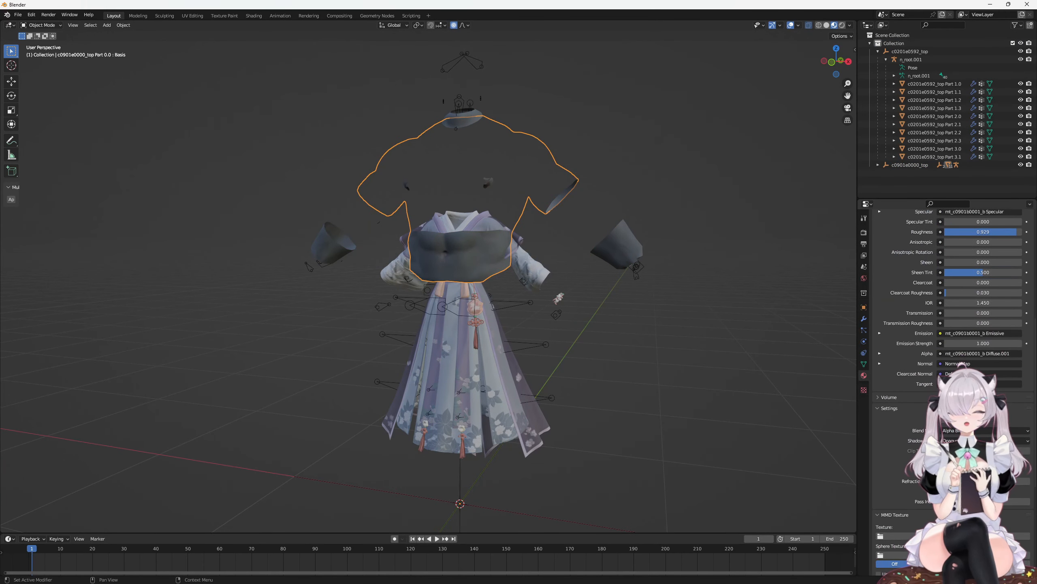
{"action": "middle_click_drag", "start_coordinate": [700, 364], "coordinate": [682, 360]}
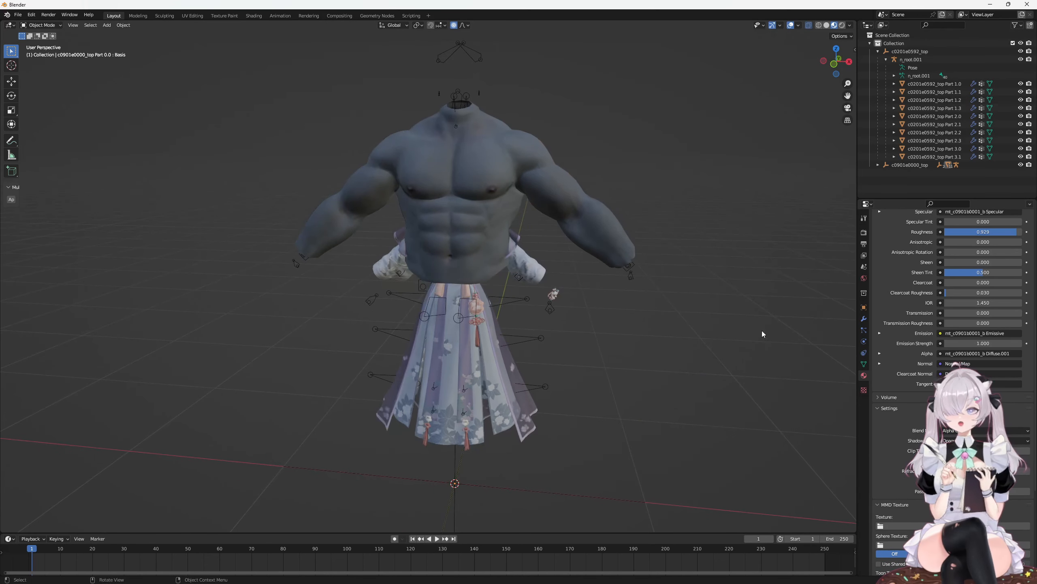
{"action": "left_click", "coordinate": [937, 157]}
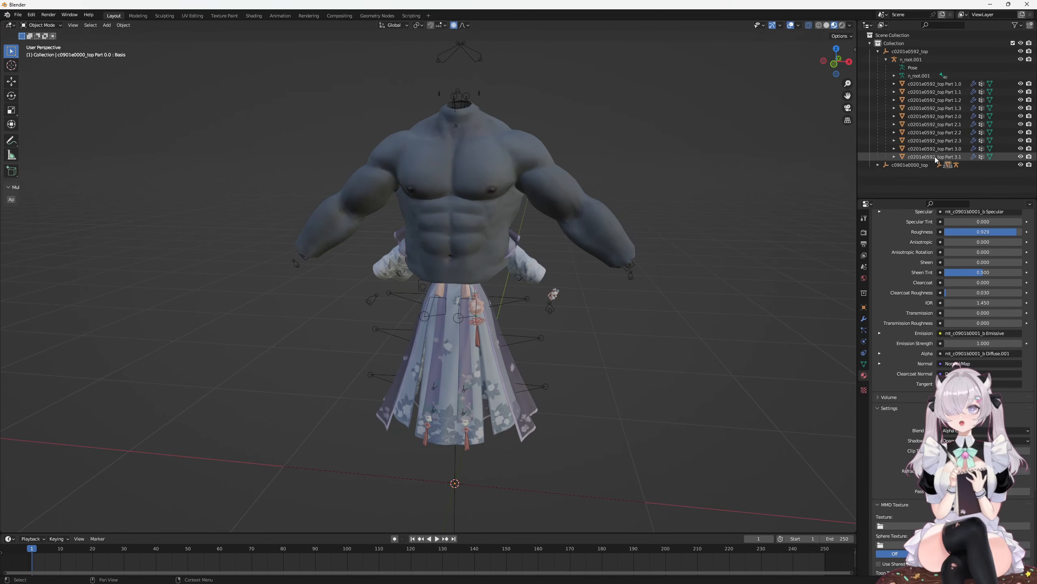
{"action": "middle_click_drag", "start_coordinate": [674, 261], "coordinate": [655, 238]}
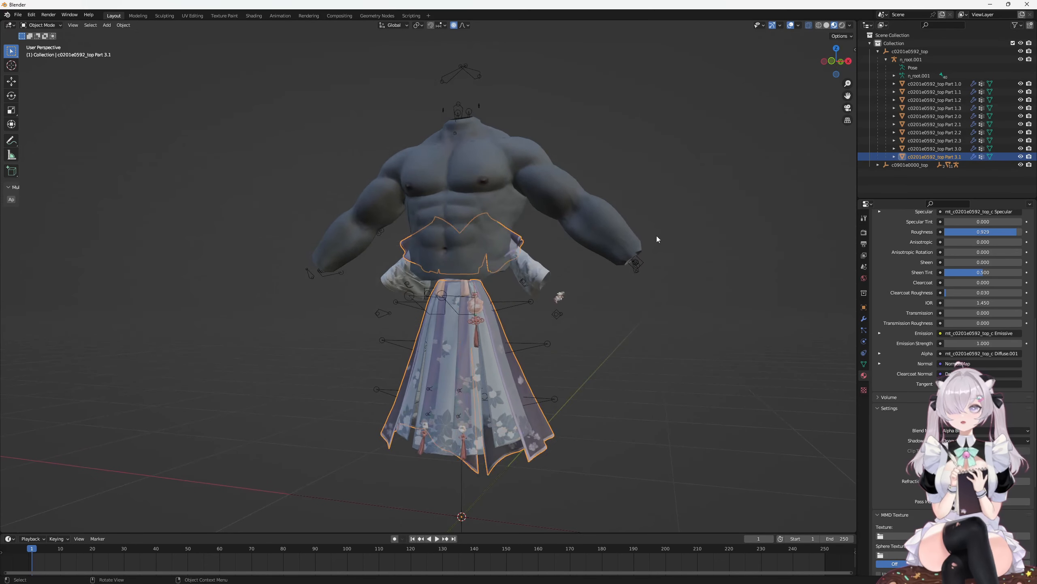
{"action": "left_click", "coordinate": [905, 43]}
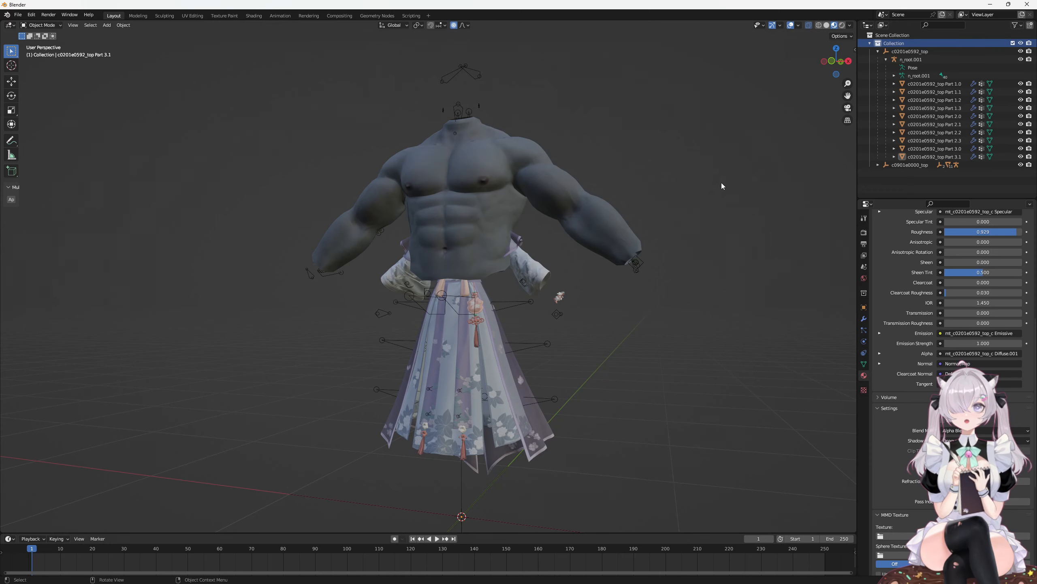
{"action": "middle_click_drag", "start_coordinate": [719, 186], "coordinate": [716, 191]}
{"action": "left_click", "coordinate": [926, 84]}
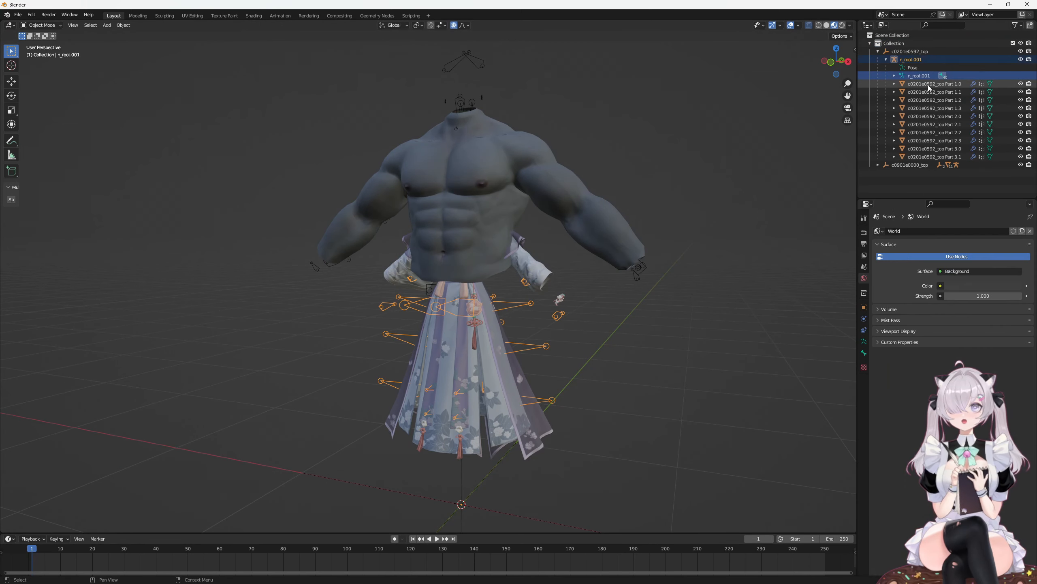
{"action": "left_click", "coordinate": [935, 156], "text": "shift"}
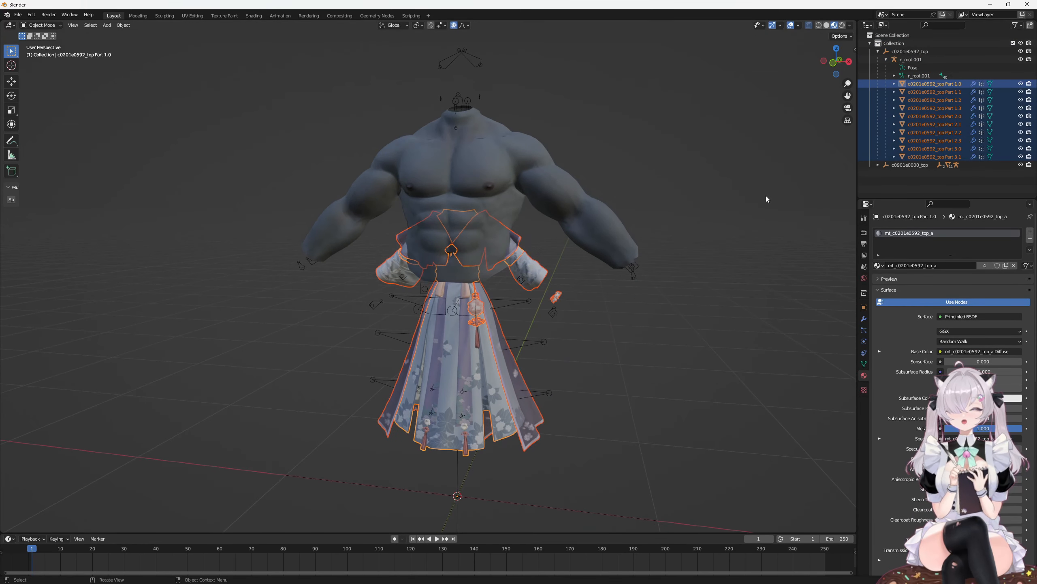
{"action": "key", "text": "KP_1"}
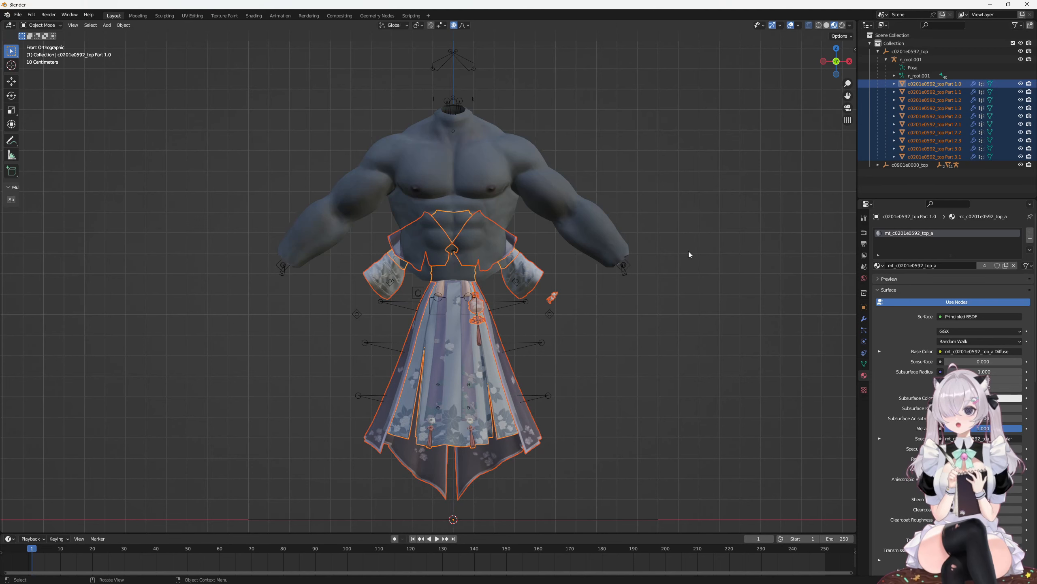
{"action": "key", "text": "s"}
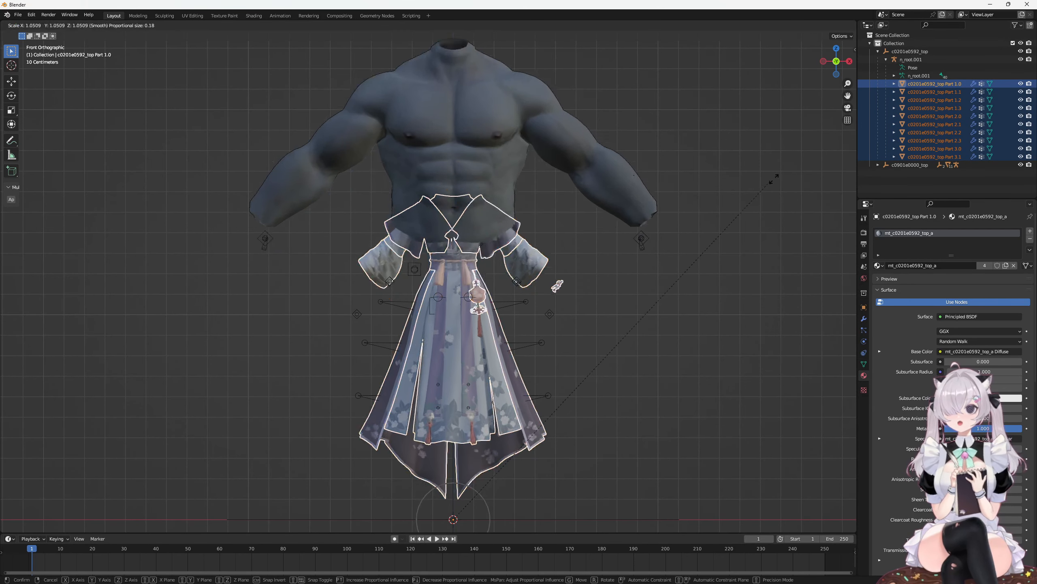
{"action": "right_click", "coordinate": [777, 176]}
Step: Scale coat parts 1.0 to 3.1 up uniformly without proportional editing until the collar reaches the torso's neck, and deselect them
{"action": "left_click", "coordinate": [924, 84]}
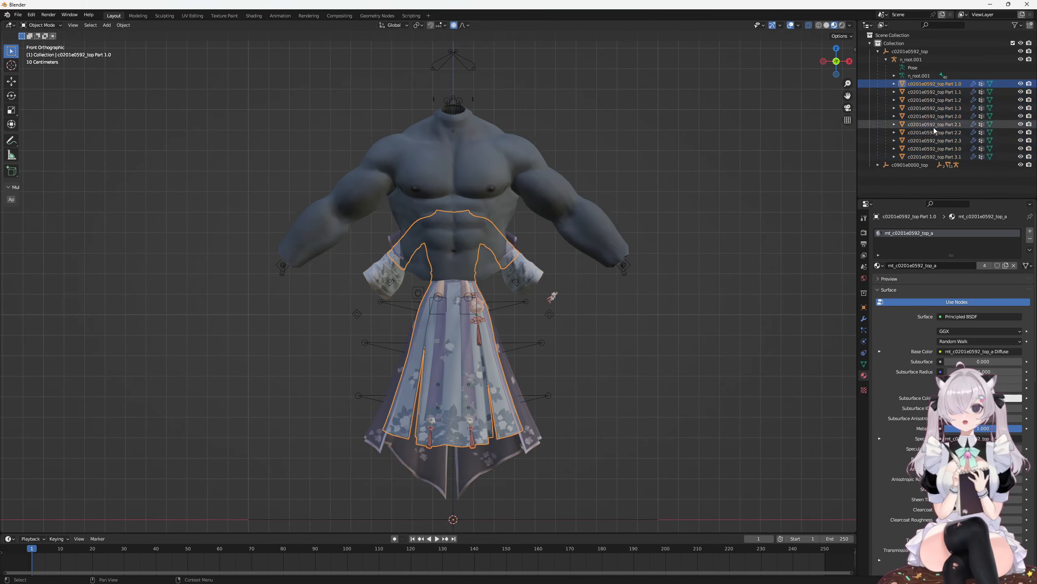
{"action": "left_click", "coordinate": [937, 155], "text": "shift"}
{"action": "key", "text": "s"}
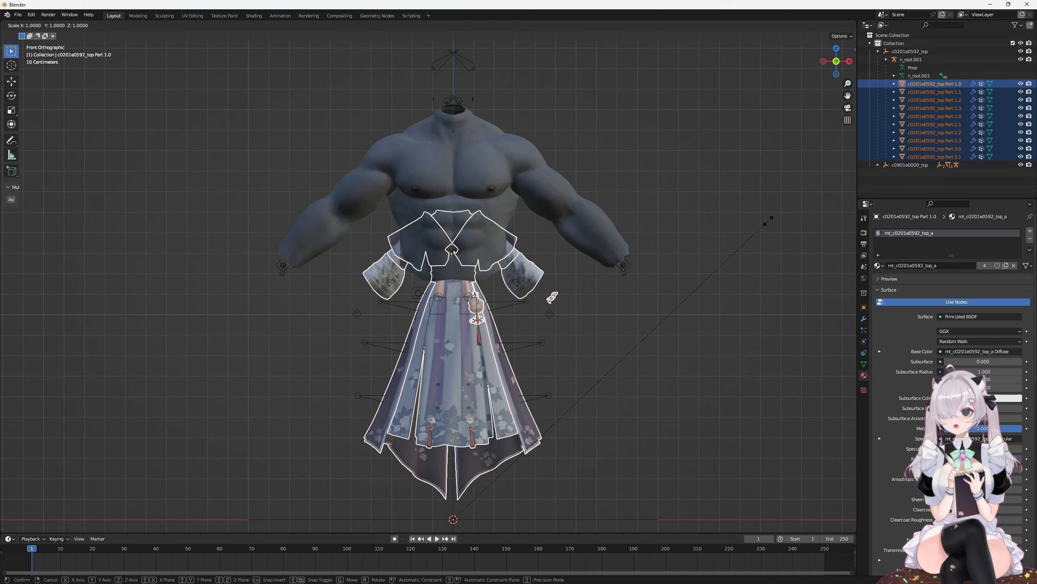
{"action": "left_click", "coordinate": [42, 160]}
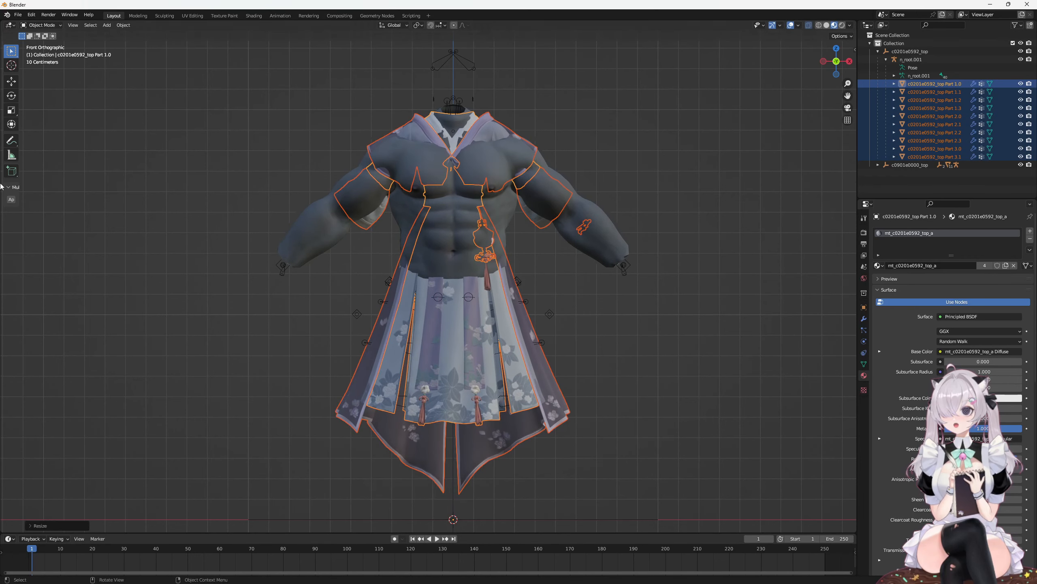
{"action": "middle_click_drag", "start_coordinate": [354, 177], "coordinate": [242, 209], "text": "shift"}
{"action": "mouse_move", "coordinate": [307, 212]}
{"action": "middle_mouse_down", "text": "shift"}
{"action": "mouse_move", "coordinate": [245, 241]}
{"action": "mouse_move", "coordinate": [206, 243]}
{"action": "mouse_move", "coordinate": [489, 197]}
{"action": "mouse_move", "coordinate": [419, 208]}
{"action": "mouse_move", "coordinate": [406, 214]}
{"action": "mouse_move", "coordinate": [415, 223]}
{"action": "mouse_move", "coordinate": [517, 191]}
{"action": "mouse_move", "coordinate": [476, 217]}
{"action": "middle_mouse_up", "text": "shift"}
{"action": "left_click", "coordinate": [620, 171]}
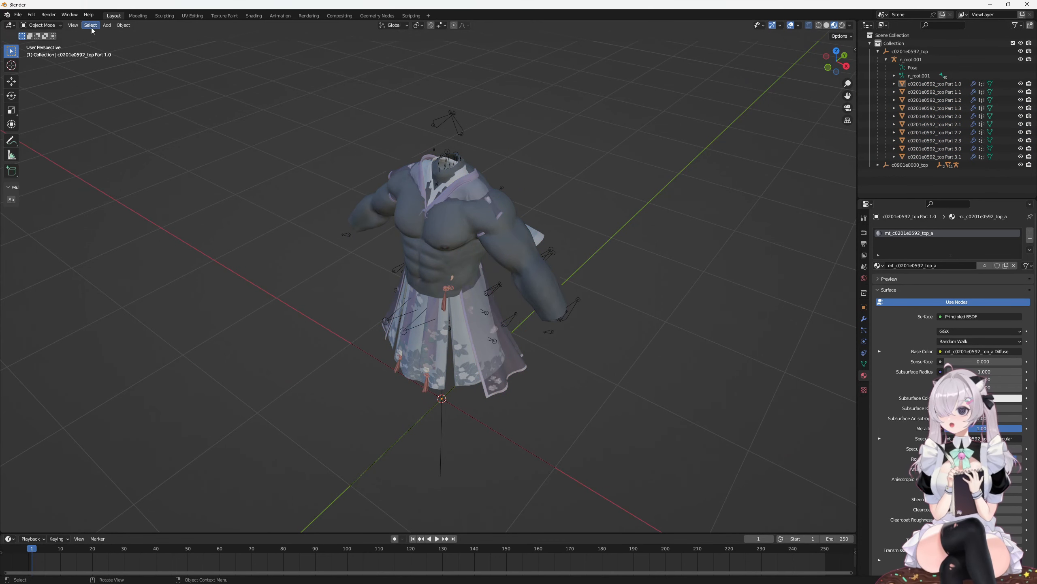
Step: Add a cylinder mesh at the world origin and enter Edit Mode on it
{"action": "left_click", "coordinate": [107, 25]}
{"action": "mouse_move", "coordinate": [120, 35]}
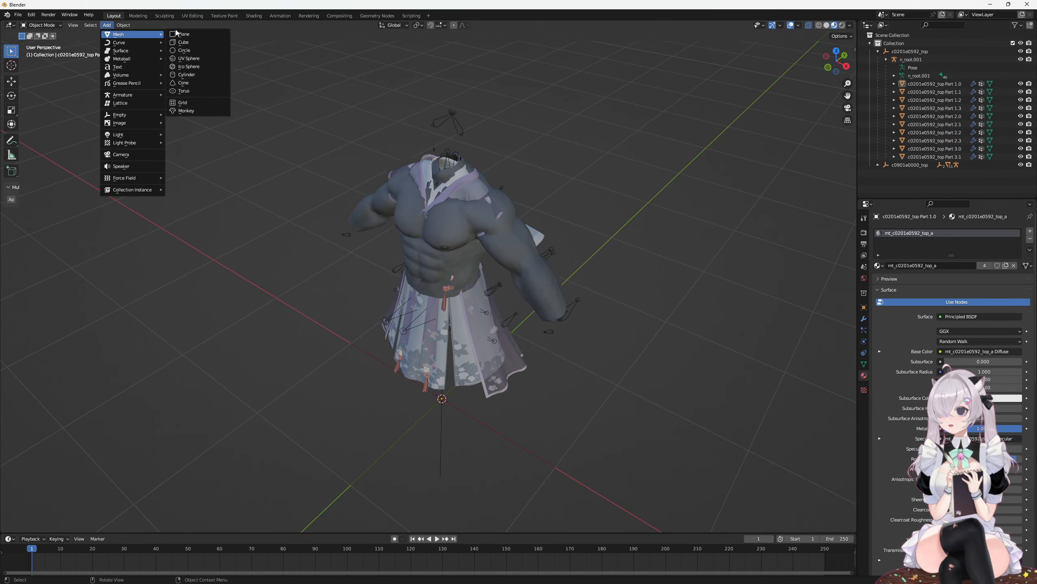
{"action": "left_click", "coordinate": [184, 75]}
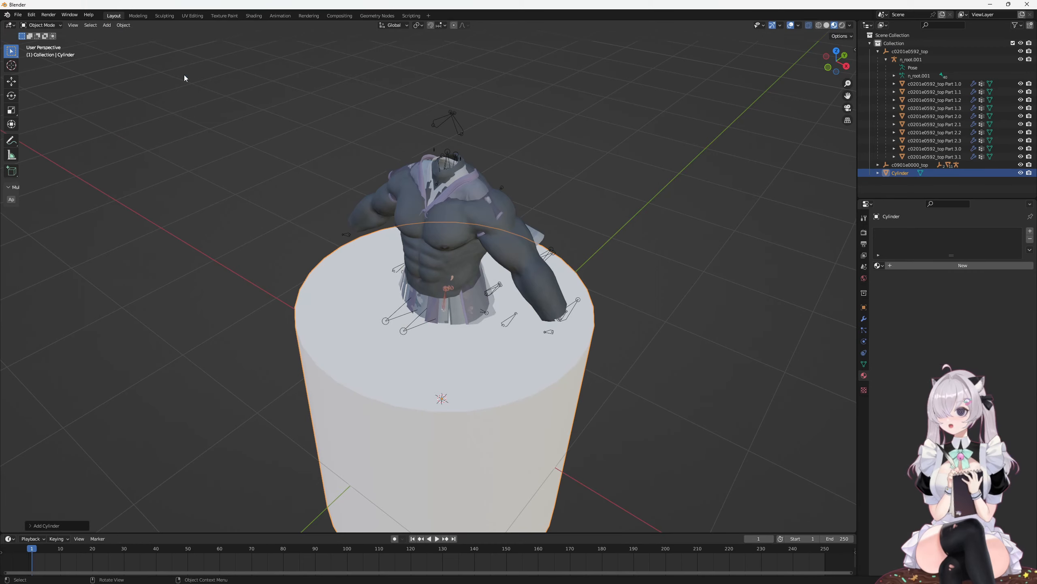
{"action": "middle_click_drag", "start_coordinate": [184, 75], "coordinate": [350, 179]}
{"action": "scroll", "coordinate": [350, 180], "scroll_direction": "down", "scroll_amount": 6}
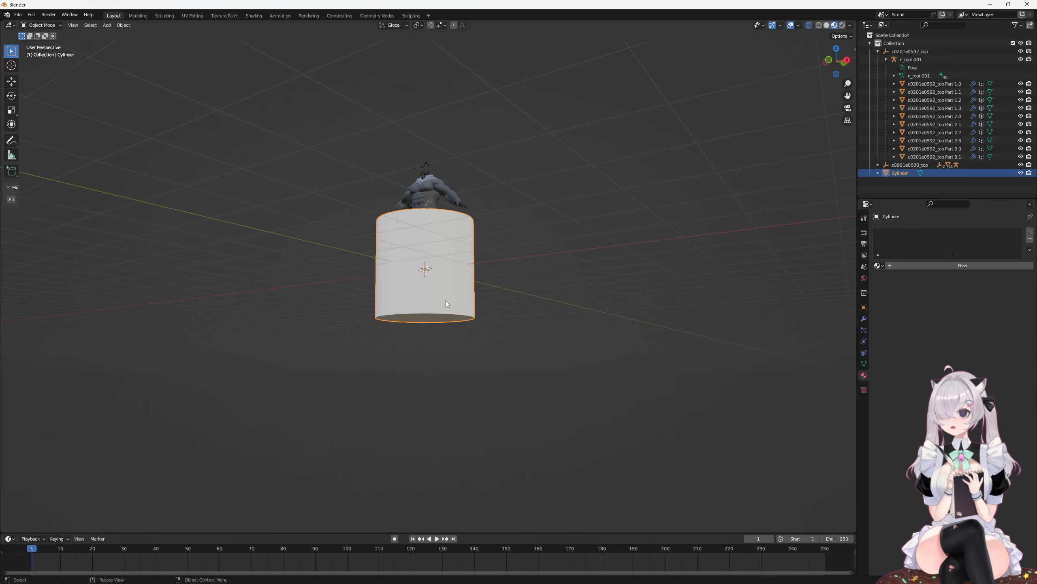
{"action": "key", "text": "Tab"}
{"action": "middle_click_drag", "start_coordinate": [445, 303], "coordinate": [418, 304]}
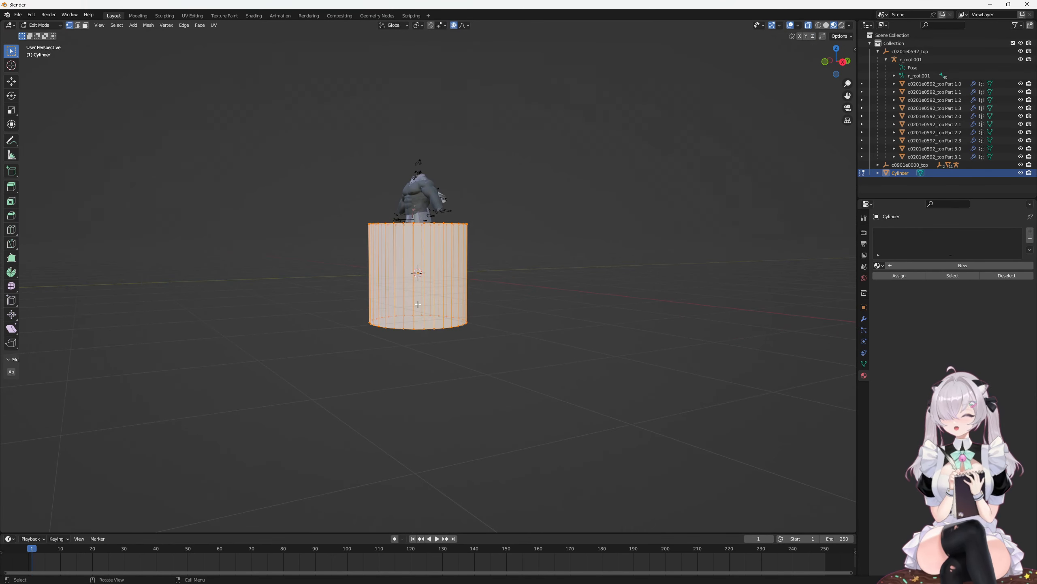
Step: In the right orthographic view, add a centred horizontal loop cut around the middle of the cylinder
{"action": "key", "text": "KP_3"}
{"action": "scroll", "coordinate": [418, 304], "scroll_direction": "up", "scroll_amount": 3}
{"action": "left_click_drag", "start_coordinate": [293, 173], "coordinate": [561, 219]}
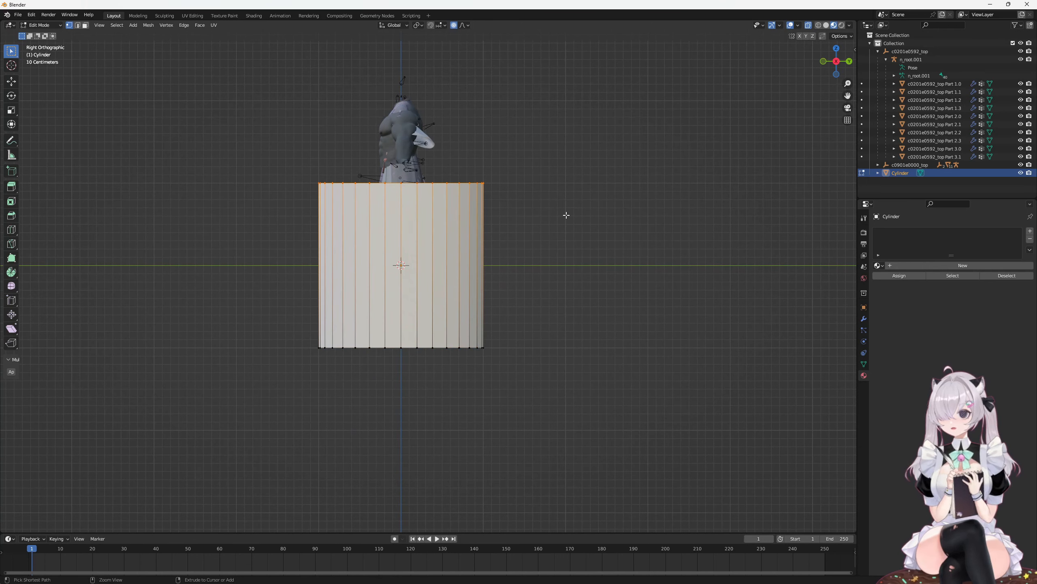
{"action": "key", "text": "ctrl+r"}
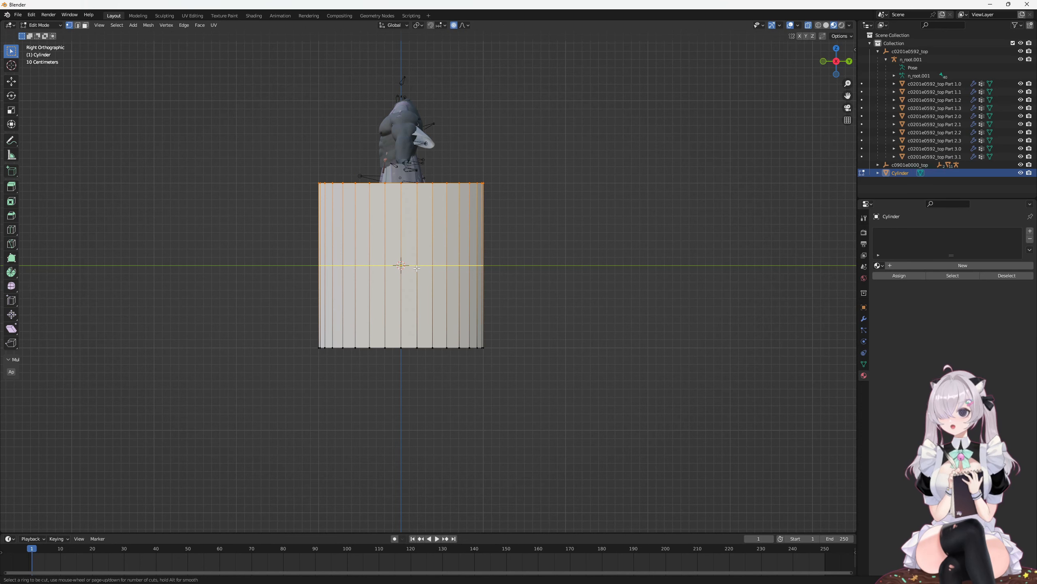
{"action": "left_click", "coordinate": [416, 267]}
{"action": "right_click", "coordinate": [448, 269]}
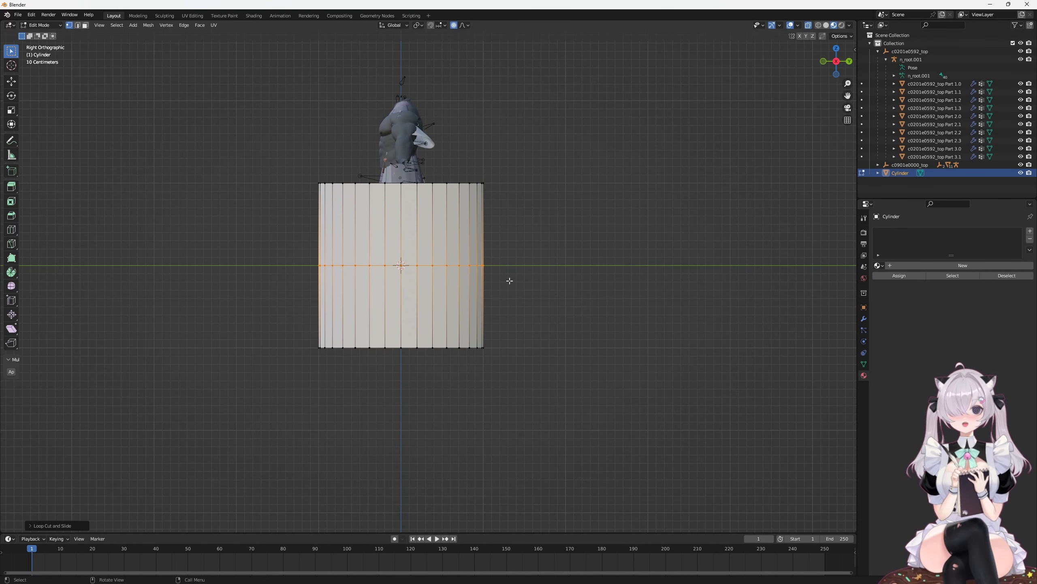
Step: Add a horizontal loop cut centred in the lower half of the cylinder
{"action": "middle_click_drag", "start_coordinate": [496, 277], "coordinate": [543, 279]}
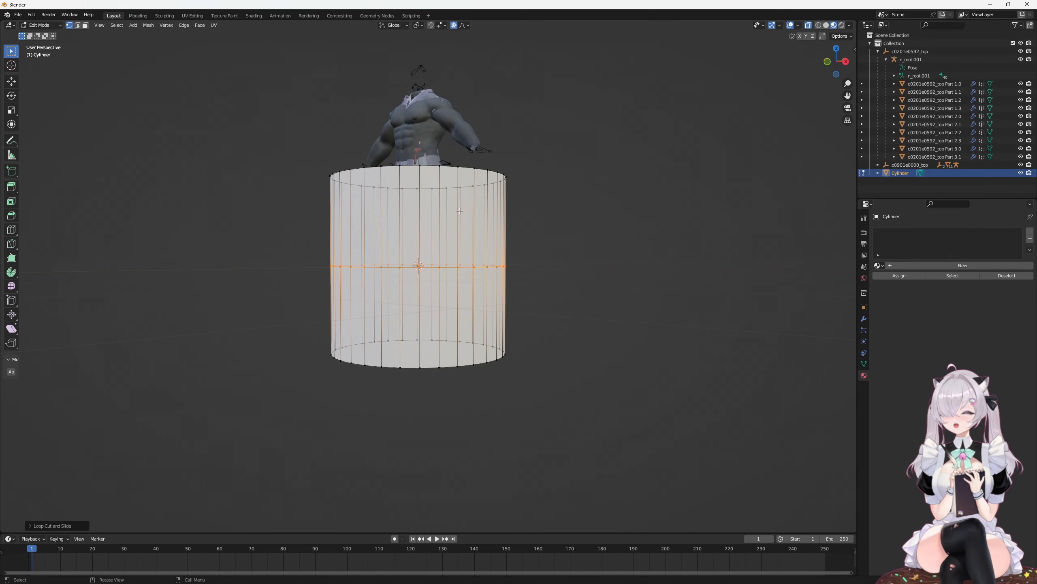
{"action": "key", "text": "KP_1"}
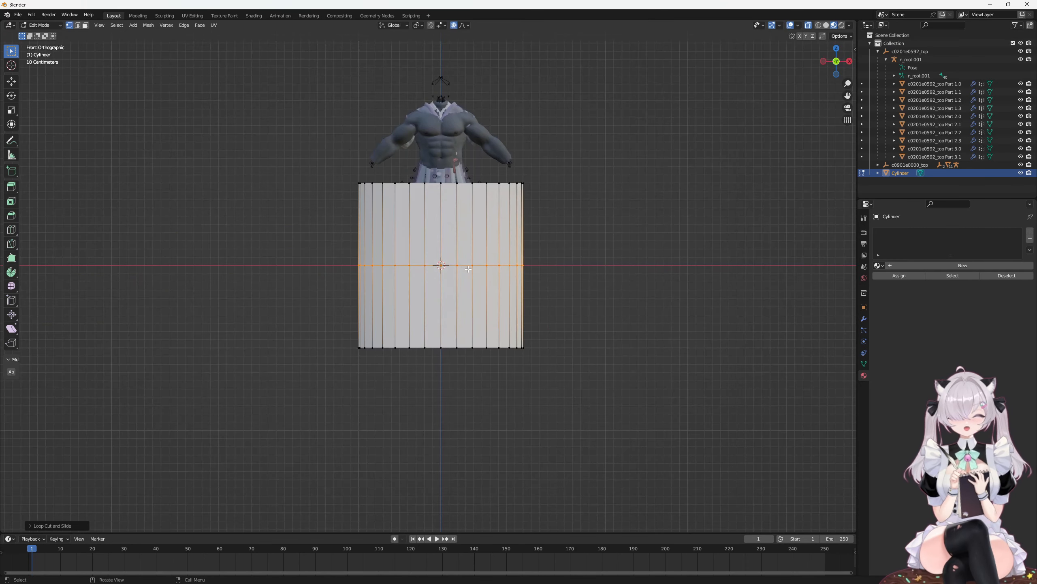
{"action": "middle_click_drag", "start_coordinate": [510, 264], "coordinate": [418, 241]}
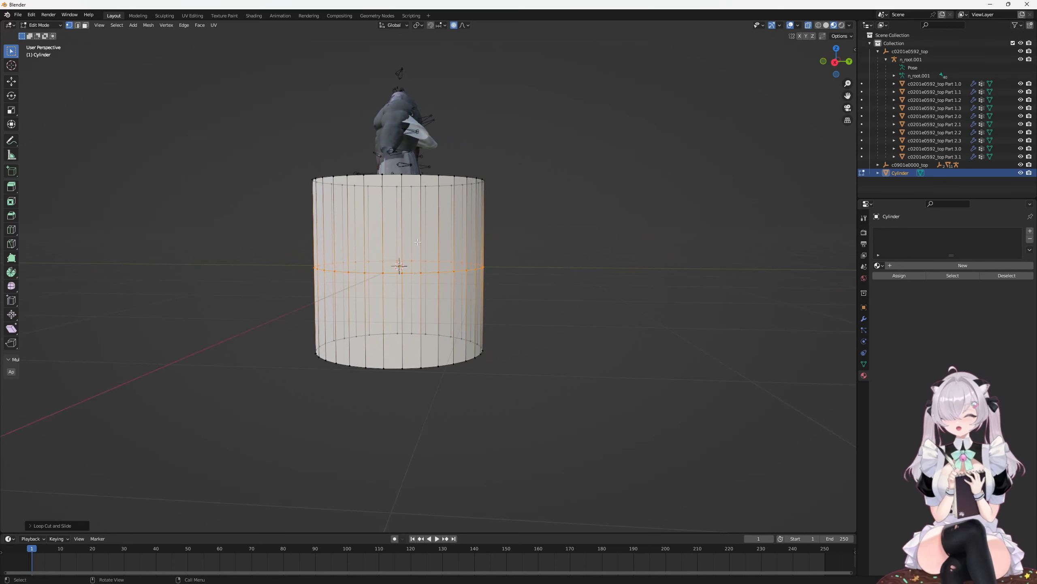
{"action": "key", "text": "KP_3"}
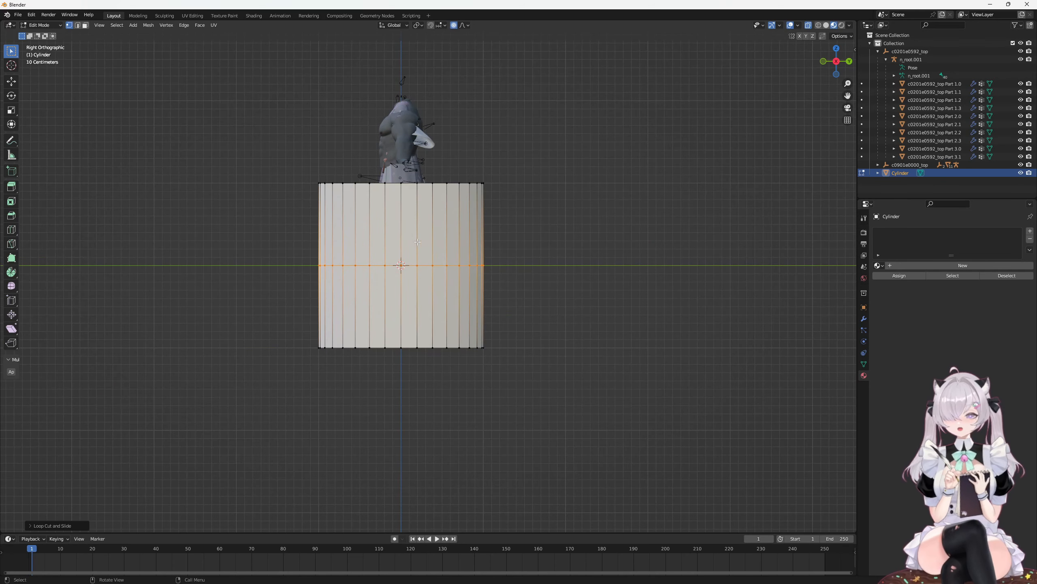
{"action": "key", "text": "ctrl+r"}
{"action": "left_click", "coordinate": [485, 287]}
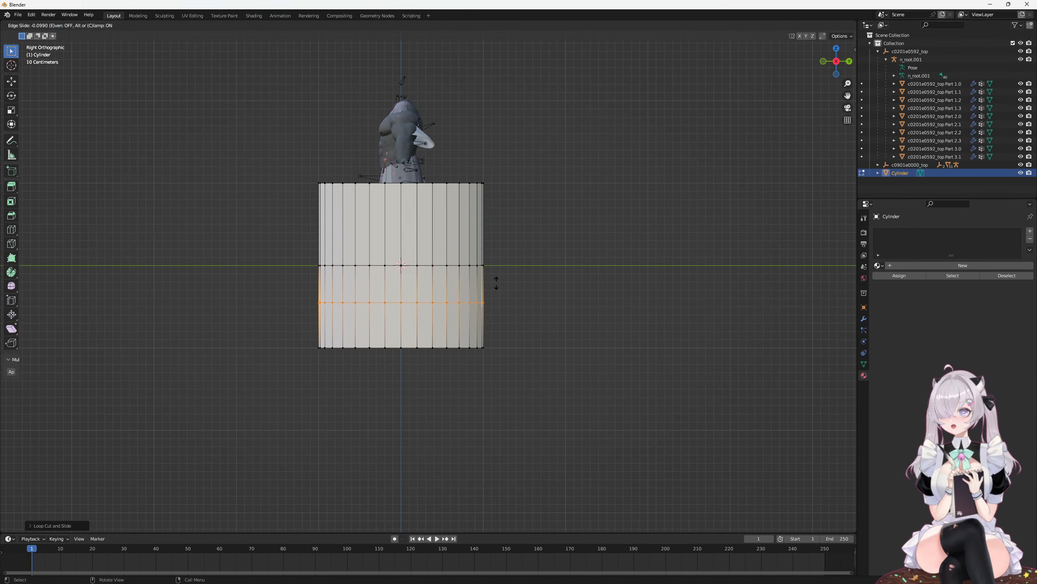
{"action": "right_click", "coordinate": [497, 283]}
Step: Select the cylinder's middle edge loop and add a horizontal loop cut centred in the upper half
{"action": "left_click_drag", "start_coordinate": [506, 282], "coordinate": [309, 256]}
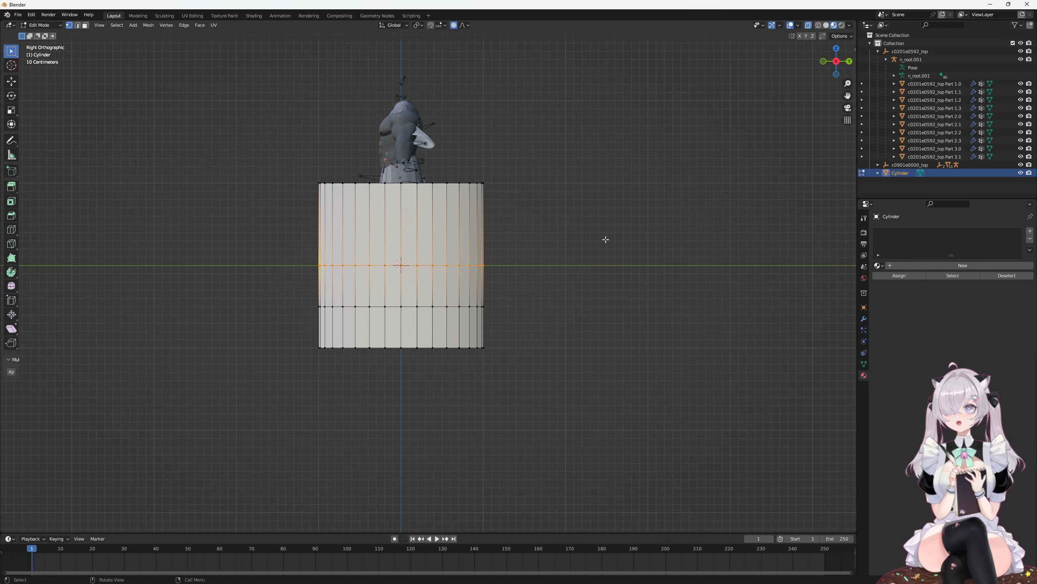
{"action": "key", "text": "ctrl+r"}
{"action": "left_click", "coordinate": [462, 226]}
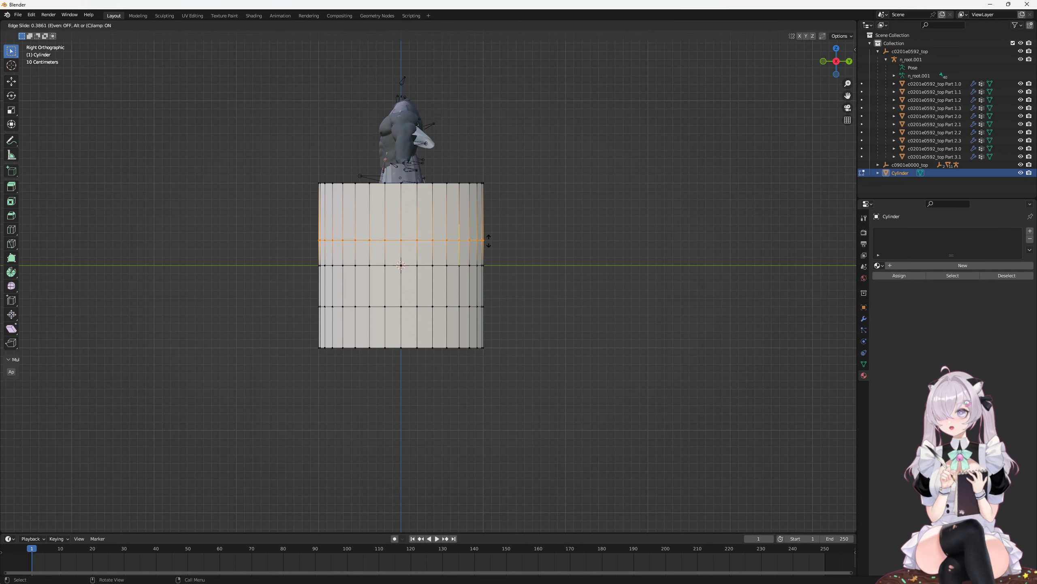
{"action": "right_click", "coordinate": [492, 240]}
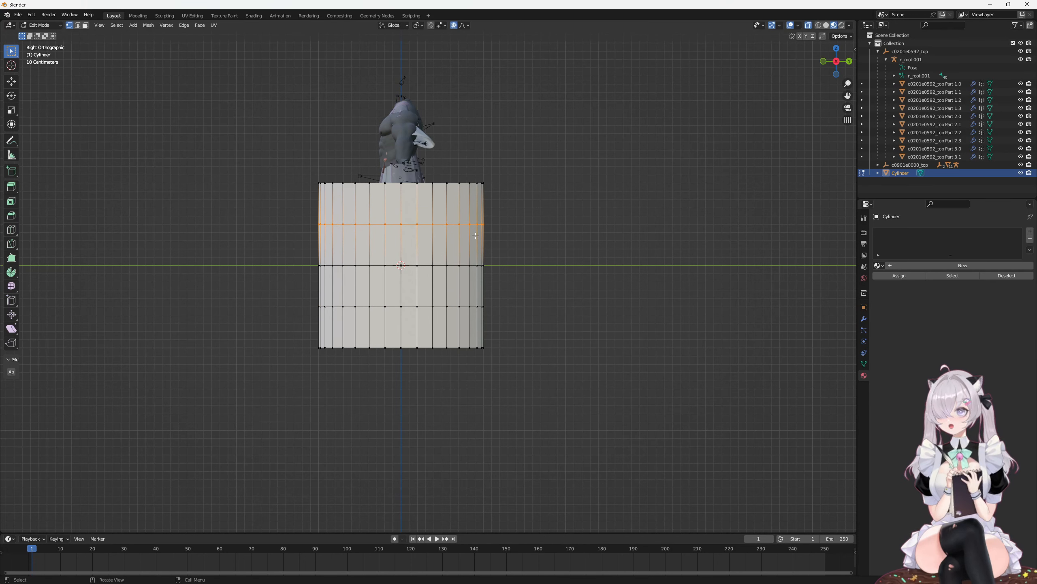
Step: Add centred horizontal loop cuts in the cylinder's top quarter and in the quarter just above its middle
{"action": "key", "text": "g"}
{"action": "key", "text": "g"}
{"action": "right_click", "coordinate": [493, 231]}
{"action": "left_click_drag", "start_coordinate": [501, 236], "coordinate": [284, 216]}
{"action": "key", "text": "ctrl+r"}
{"action": "left_click", "coordinate": [415, 249]}
{"action": "right_click", "coordinate": [415, 249]}
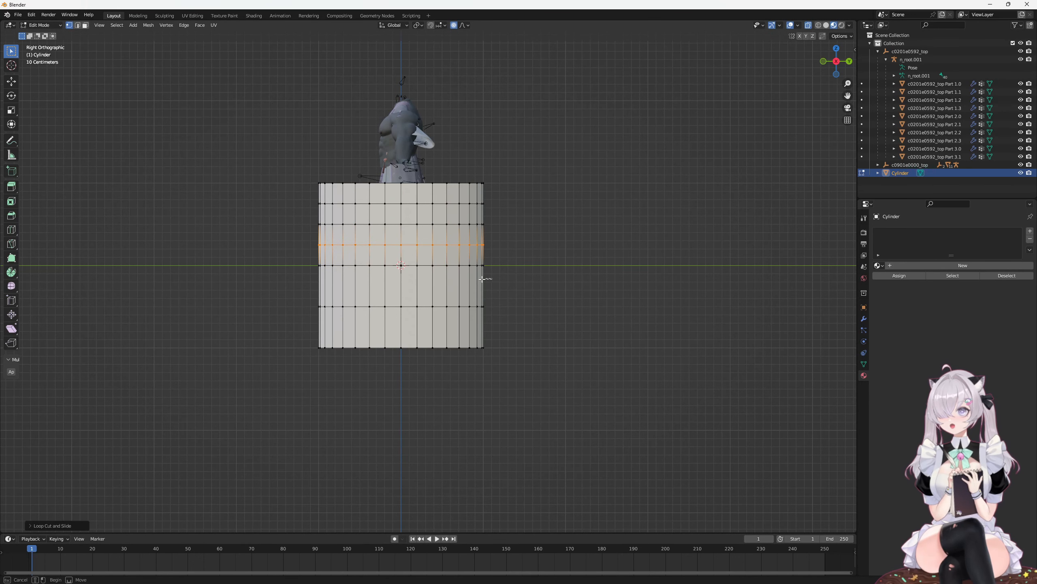
Step: Add centred horizontal loop cuts in the quarter just below the cylinder's middle and in its lowest quarter
{"action": "left_click_drag", "start_coordinate": [492, 251], "coordinate": [295, 279]}
{"action": "key", "text": "ctrl+r"}
{"action": "left_click", "coordinate": [355, 281]}
{"action": "right_click", "coordinate": [497, 316]}
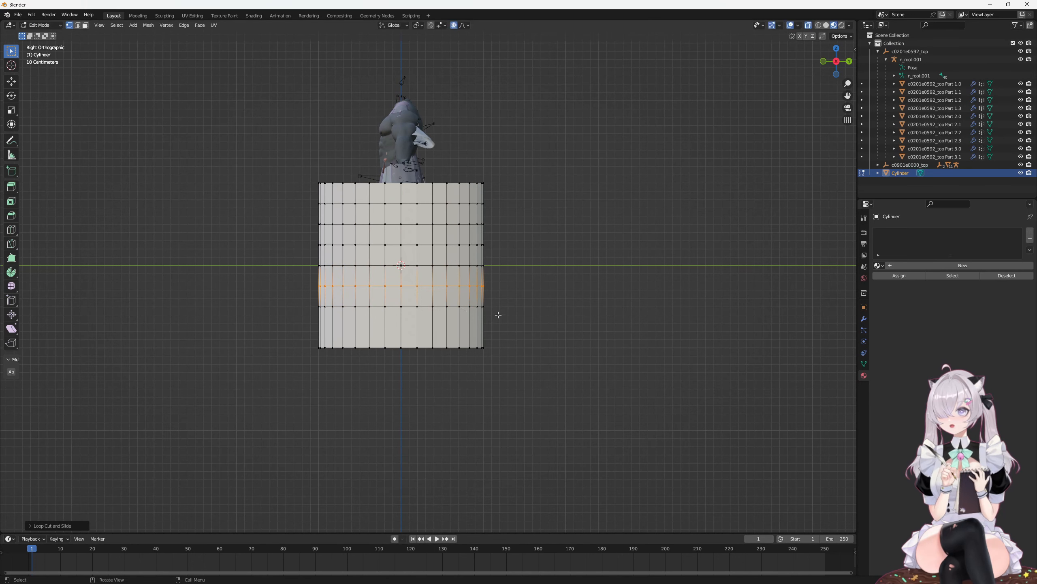
{"action": "left_click_drag", "start_coordinate": [497, 316], "coordinate": [310, 300]}
{"action": "key", "text": "ctrl+r"}
{"action": "left_click", "coordinate": [337, 325]}
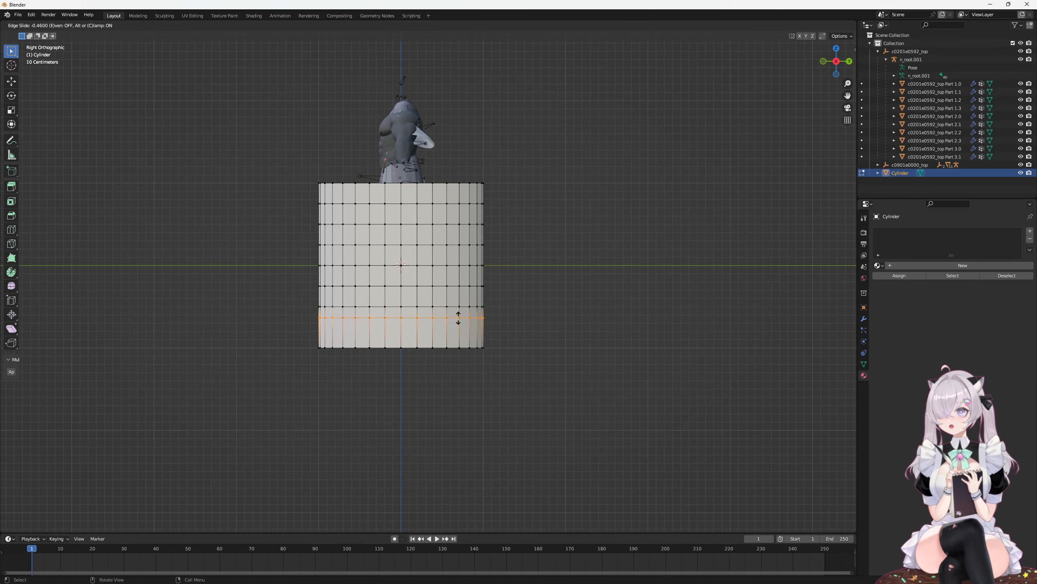
{"action": "right_click", "coordinate": [473, 314]}
Step: Select the whole cylinder mesh and, in the right orthographic view, move it up along the Z axis over the torso
{"action": "middle_click_drag", "start_coordinate": [472, 314], "coordinate": [422, 265]}
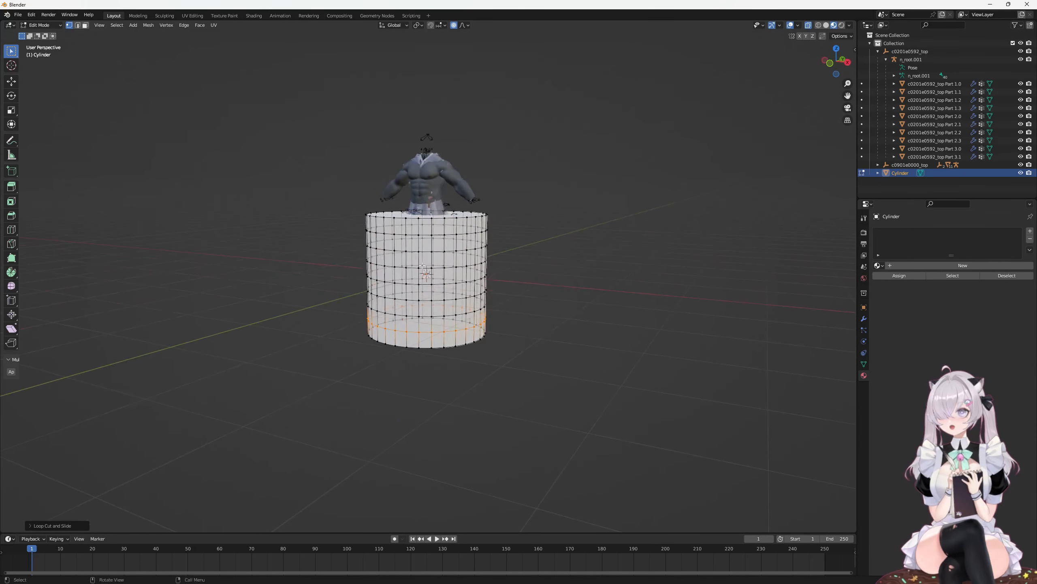
{"action": "key", "text": "a"}
{"action": "key", "text": "KP_3"}
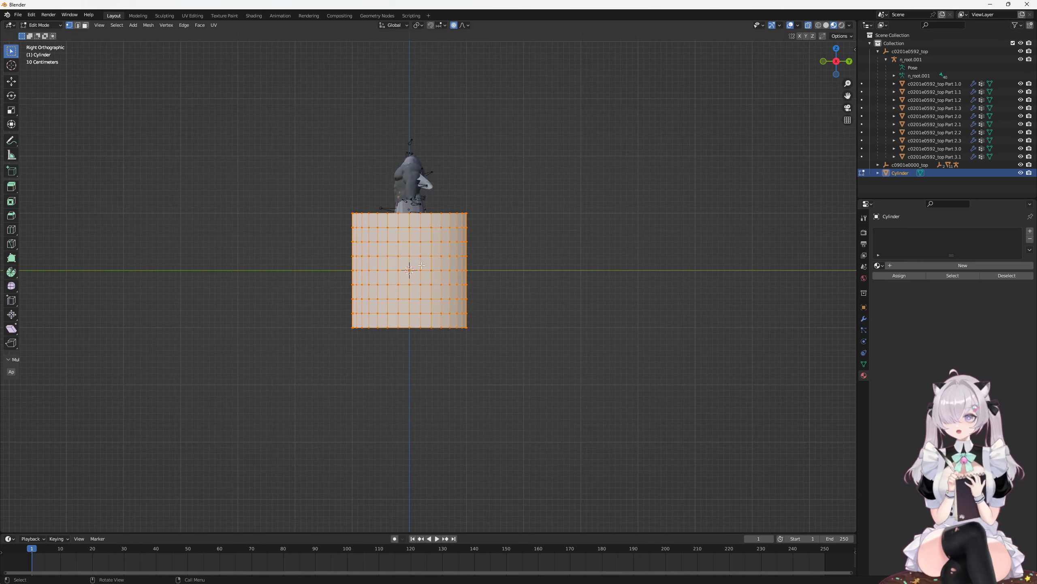
{"action": "key", "text": "g"}
{"action": "key", "text": "z"}
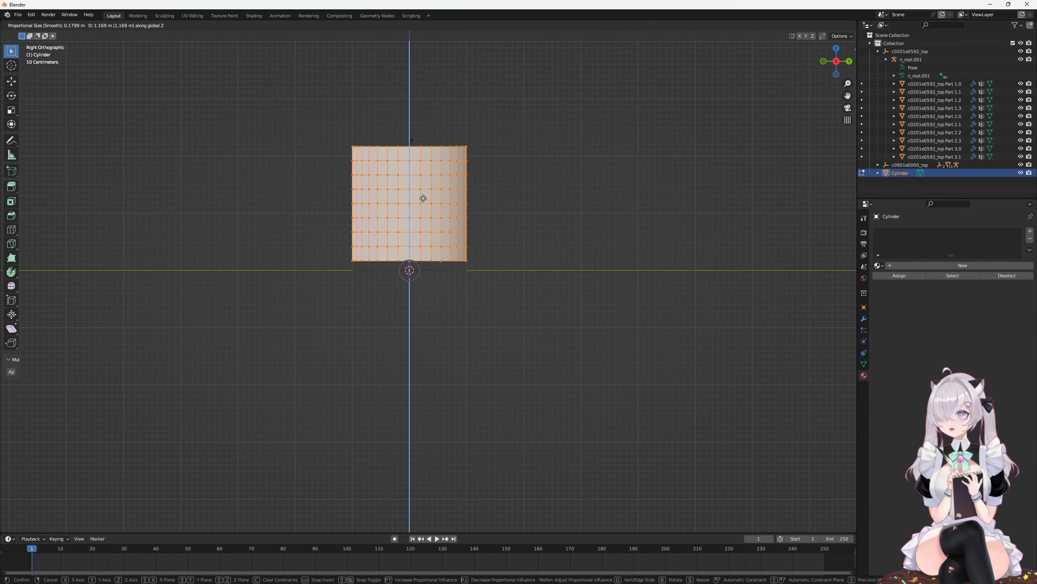
{"action": "left_click", "coordinate": [424, 204]}
Step: Scale the cylinder down uniformly until it closely surrounds the body's torso
{"action": "key", "text": "s"}
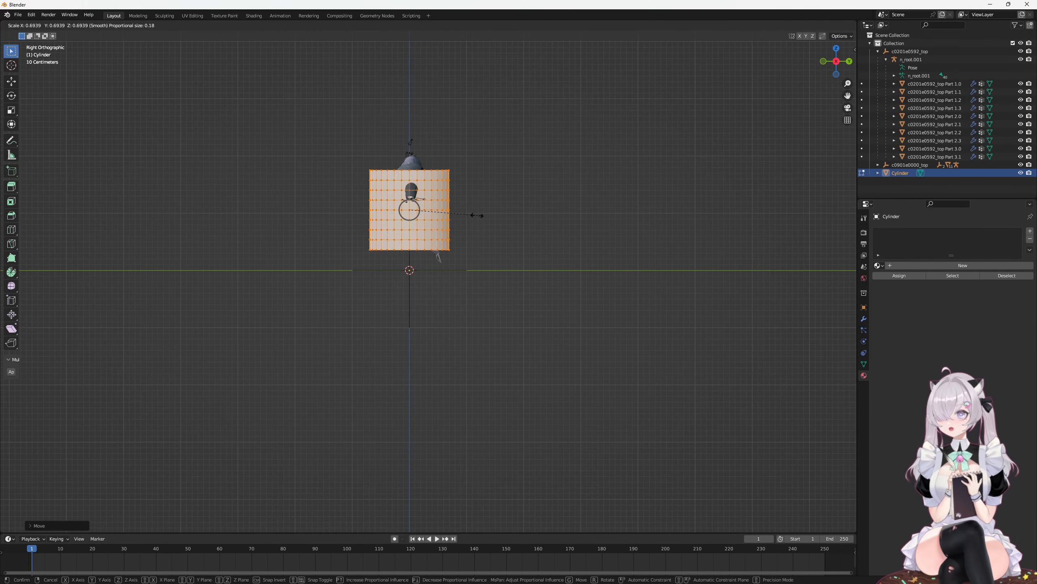
{"action": "left_click", "coordinate": [451, 221]}
{"action": "scroll", "coordinate": [452, 217], "scroll_direction": "up", "scroll_amount": 5}
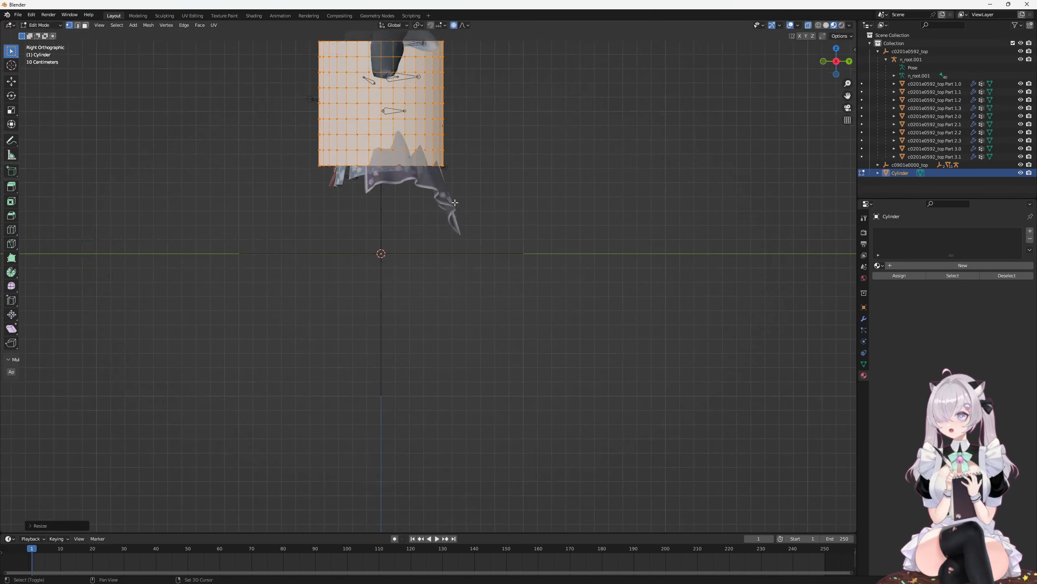
{"action": "middle_click_drag", "start_coordinate": [454, 202], "coordinate": [481, 313], "text": "shift"}
{"action": "key", "text": "g"}
{"action": "left_click", "coordinate": [483, 312]}
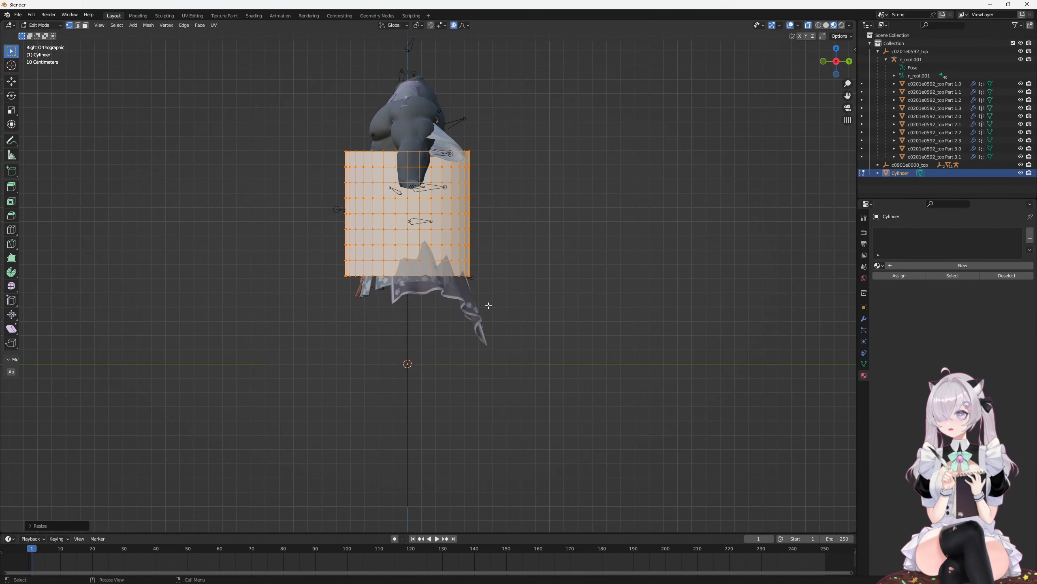
{"action": "key", "text": "s"}
{"action": "left_click", "coordinate": [491, 290]}
Step: Stretch the cylinder along the Z axis so that it spans from the neck to the coat's hem
{"action": "mouse_move", "coordinate": [491, 290]}
{"action": "middle_mouse_down"}
{"action": "mouse_move", "coordinate": [497, 317]}
{"action": "mouse_move", "coordinate": [458, 294]}
{"action": "mouse_move", "coordinate": [505, 293]}
{"action": "middle_mouse_up"}
{"action": "key", "text": "s"}
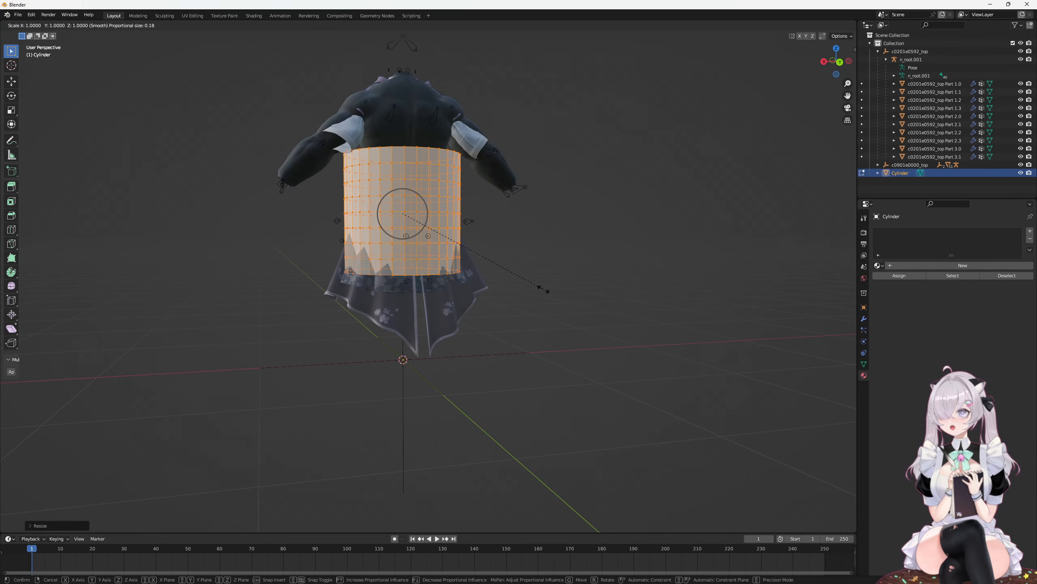
{"action": "key", "text": "z"}
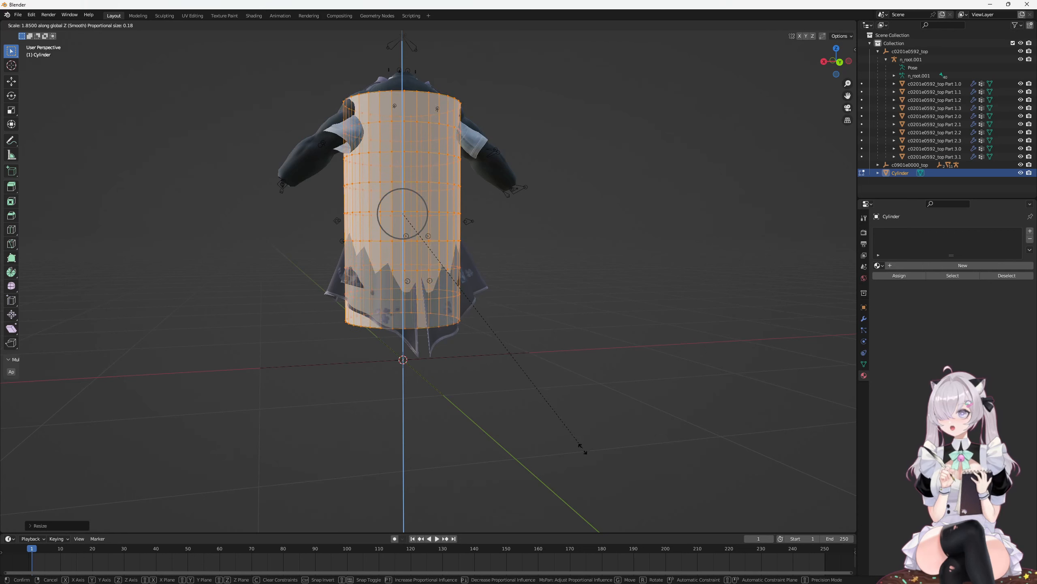
{"action": "left_click", "coordinate": [582, 508]}
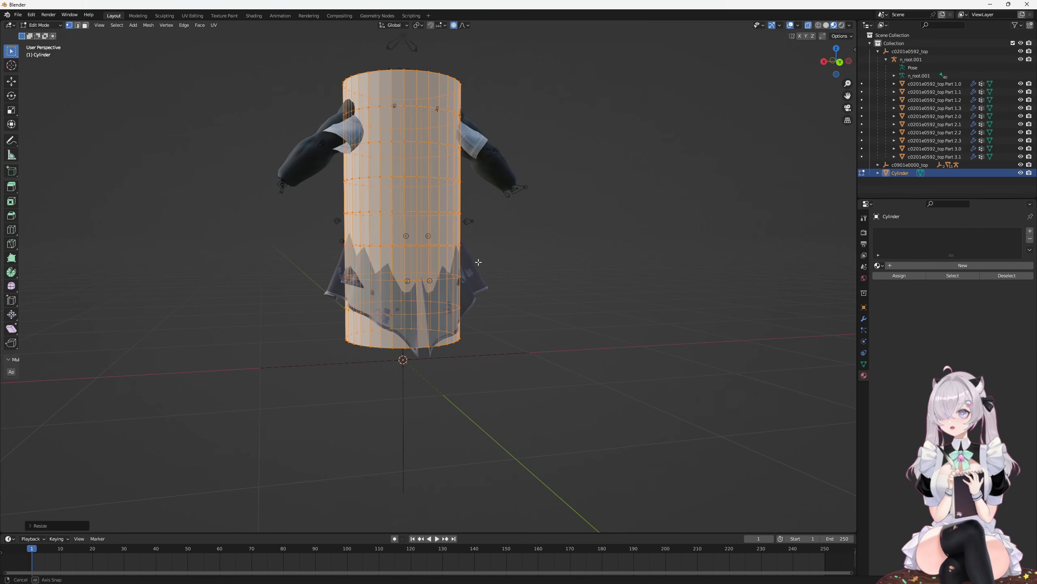
Step: In the right orthographic view, add centred horizontal loop cuts in the cylinder's two topmost segments
{"action": "middle_click_drag", "start_coordinate": [514, 265], "coordinate": [453, 212]}
{"action": "left_click", "coordinate": [337, 147], "text": "alt"}
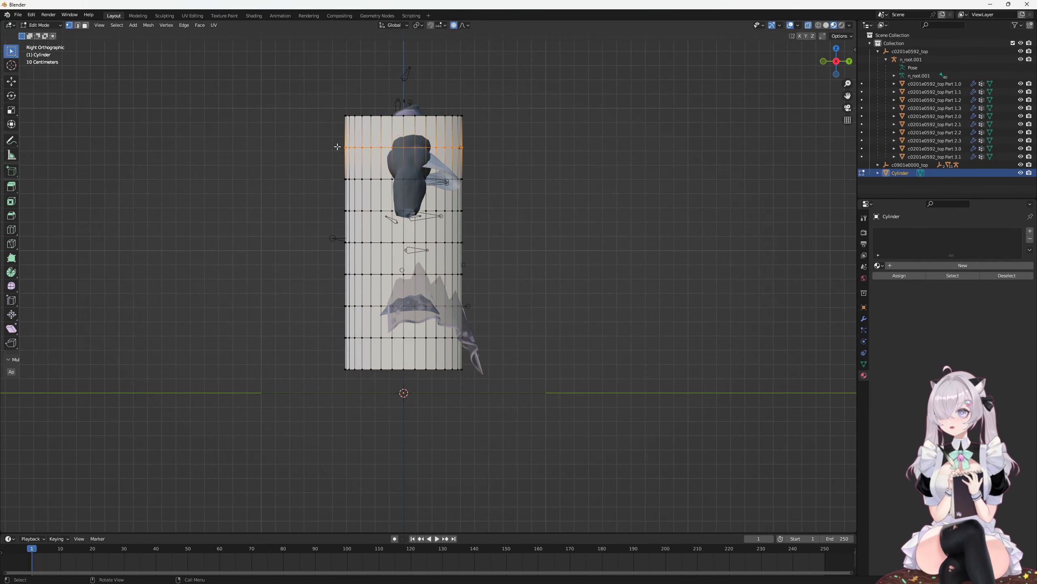
{"action": "left_click", "coordinate": [403, 138]}
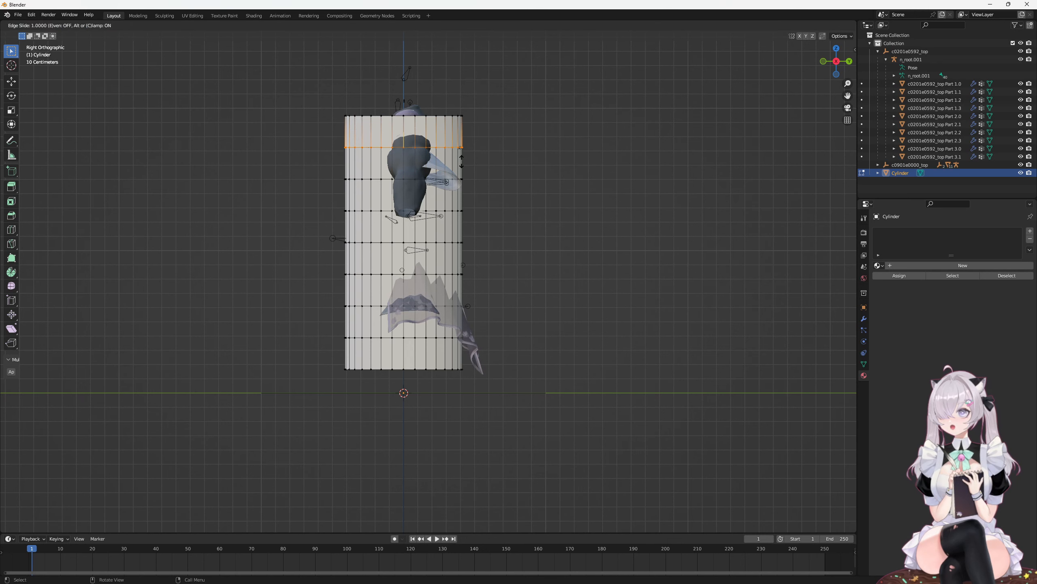
{"action": "right_click", "coordinate": [471, 162]}
{"action": "left_click_drag", "start_coordinate": [324, 139], "coordinate": [324, 139]}
{"action": "key", "text": "ctrl+r"}
{"action": "left_click", "coordinate": [413, 167]}
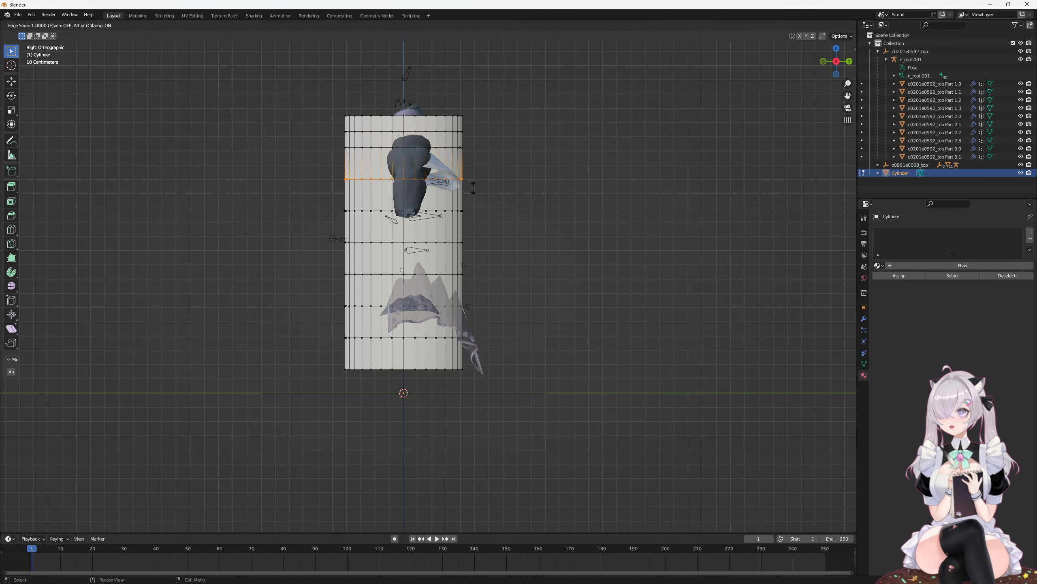
{"action": "right_click", "coordinate": [474, 187]}
Step: Add centred horizontal loop cuts in the third and fourth original segments from the cylinder's top, and clear the selection
{"action": "left_click_drag", "start_coordinate": [328, 175], "coordinate": [327, 175]}
{"action": "key", "text": "ctrl+f"}
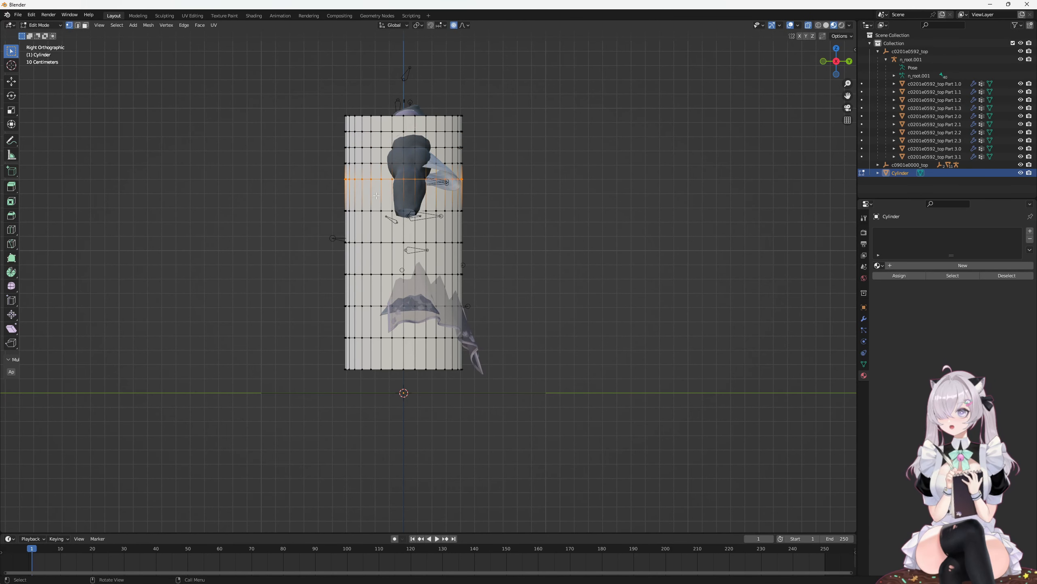
{"action": "left_click", "coordinate": [388, 198]}
{"action": "right_click", "coordinate": [463, 217]}
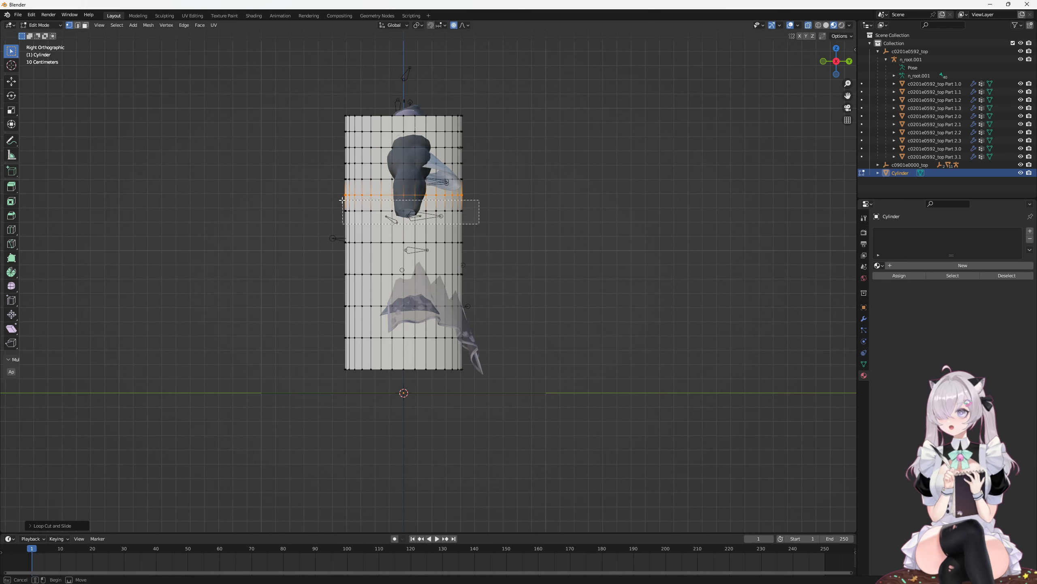
{"action": "left_click_drag", "start_coordinate": [342, 200], "coordinate": [342, 200]}
{"action": "key", "text": "ctrl+r"}
{"action": "left_click", "coordinate": [386, 225]}
{"action": "right_click", "coordinate": [378, 225]}
{"action": "left_click", "coordinate": [261, 221]}
Step: Return to Object Mode and parent the cylinder to the n_root.001 armature with Armature Deform
{"action": "middle_click_drag", "start_coordinate": [257, 222], "coordinate": [587, 159]}
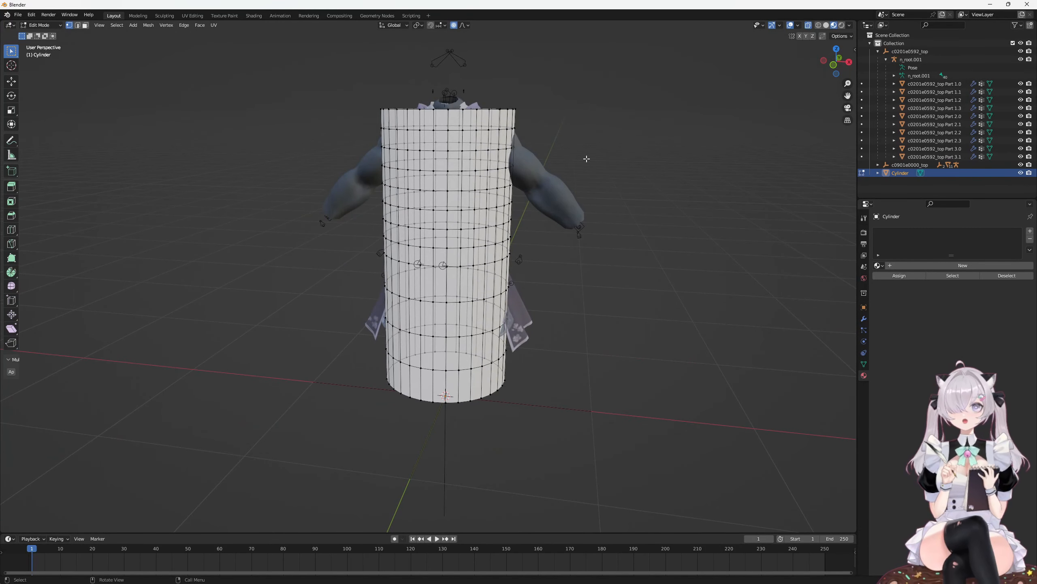
{"action": "key", "text": "Tab"}
{"action": "middle_click_drag", "start_coordinate": [678, 137], "coordinate": [665, 146]}
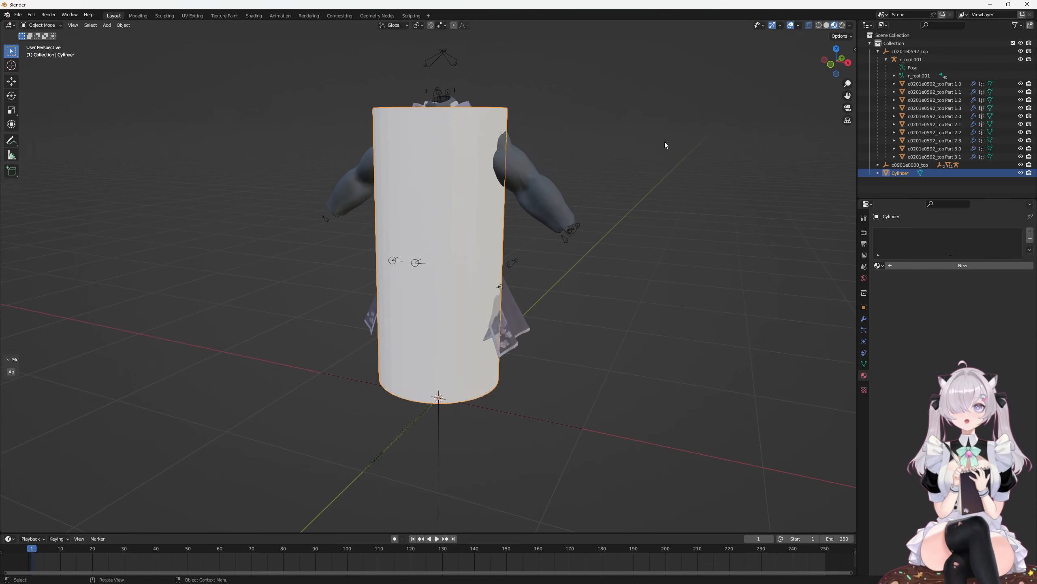
{"action": "left_click", "coordinate": [910, 59], "text": "ctrl"}
{"action": "key", "text": "ctrl+p"}
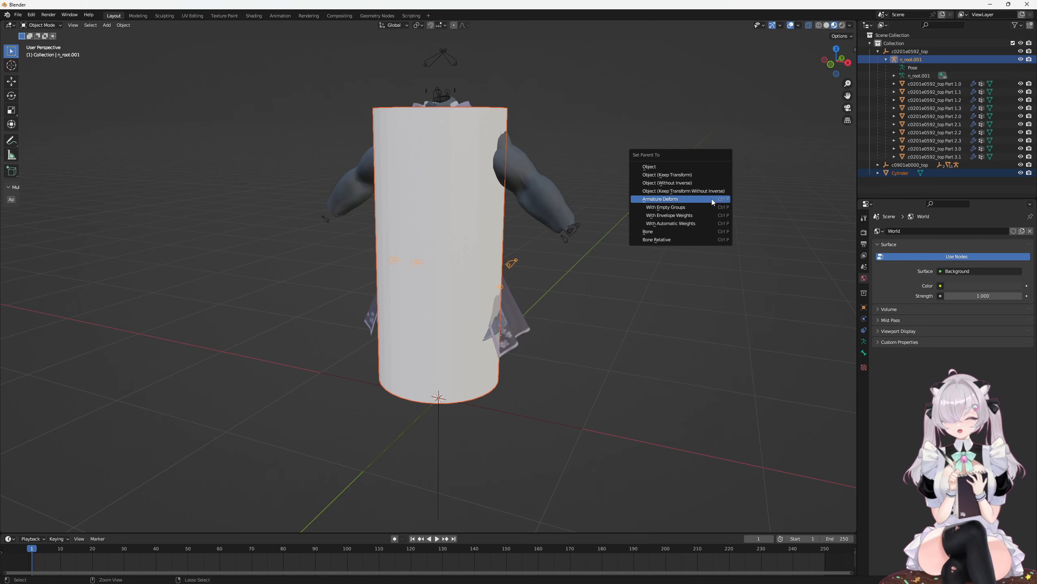
{"action": "left_click", "coordinate": [711, 199]}
Step: Open the cylinder and all c0201e0592_top parts together in Edit Mode and deselect their geometry to inspect the wireframes
{"action": "left_click", "coordinate": [915, 165]}
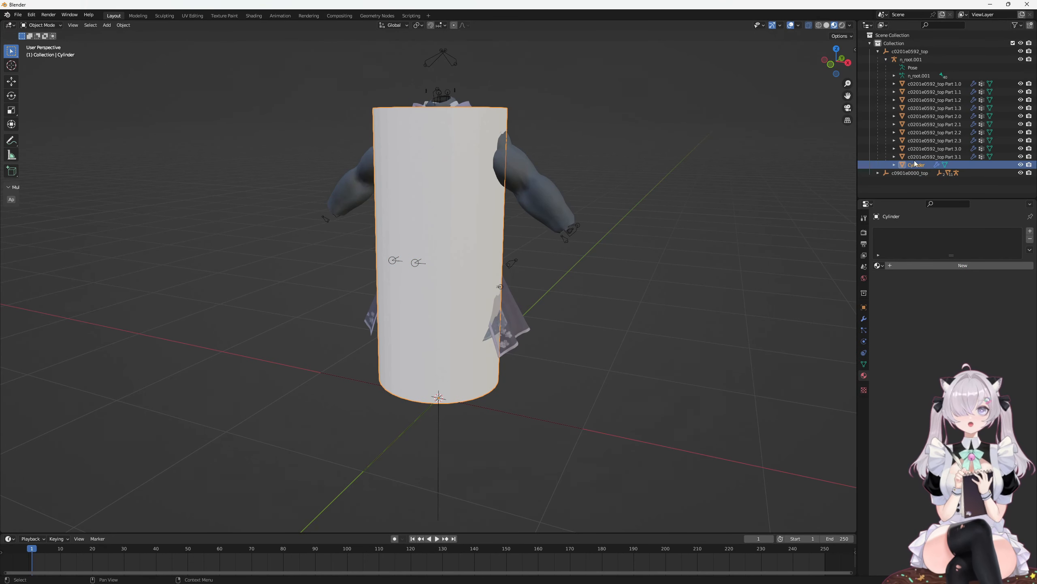
{"action": "left_click", "coordinate": [937, 86], "text": "shift"}
{"action": "key", "text": "Tab"}
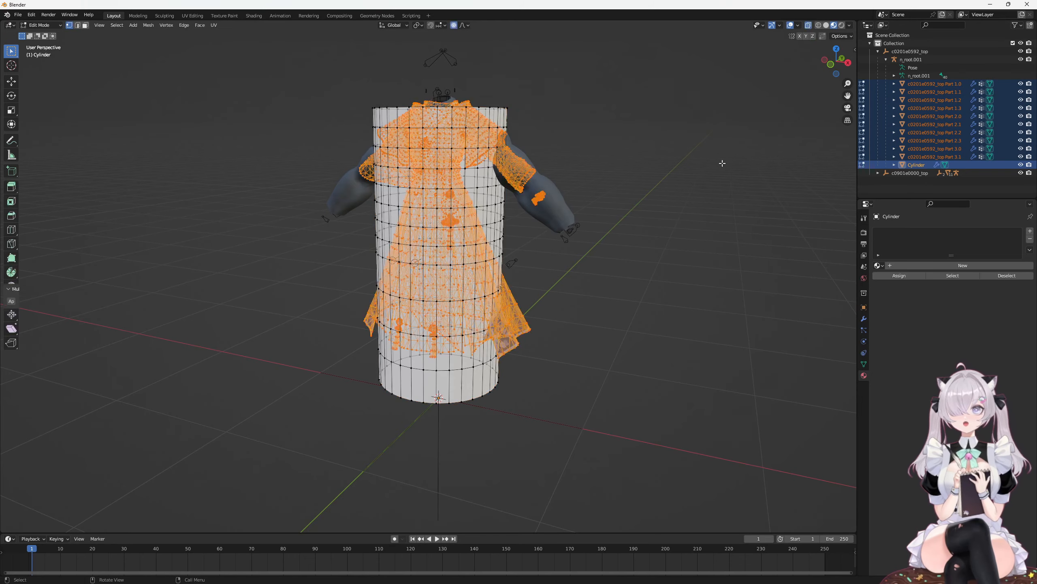
{"action": "middle_click_drag", "start_coordinate": [723, 163], "coordinate": [670, 156]}
{"action": "left_click", "coordinate": [704, 157]}
Step: Hide and show the c0201e0592_top parts again to compare their meshes with the cylinder's, and leave Edit Mode
{"action": "left_click_drag", "start_coordinate": [1021, 84], "coordinate": [1023, 157]}
{"action": "left_click", "coordinate": [911, 164]}
{"action": "middle_click_drag", "start_coordinate": [750, 182], "coordinate": [731, 184]}
{"action": "left_click_drag", "start_coordinate": [1021, 84], "coordinate": [1020, 158]}
{"action": "left_click", "coordinate": [877, 173]}
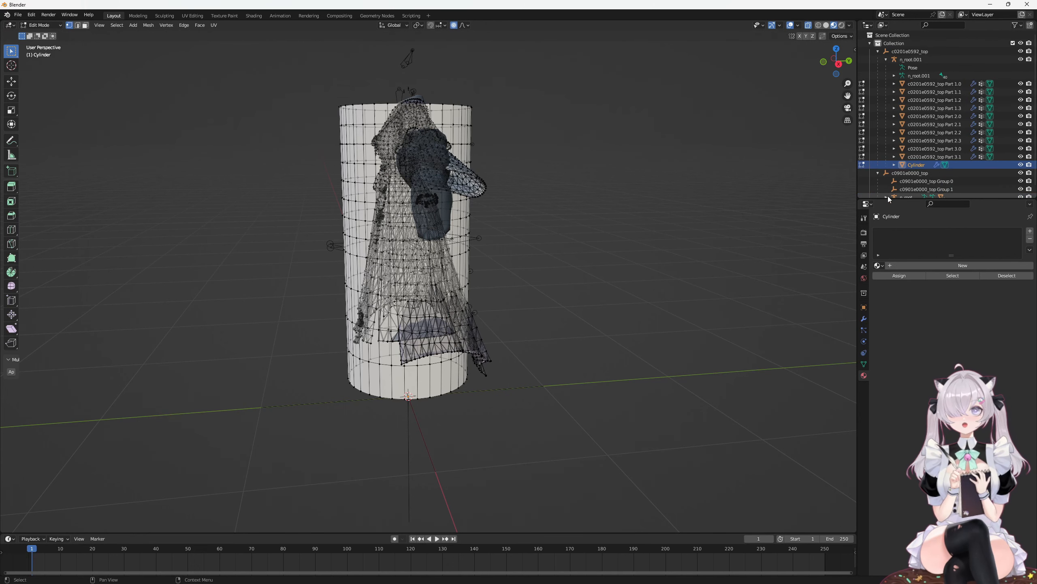
{"action": "middle_click_drag", "start_coordinate": [655, 179], "coordinate": [725, 176]}
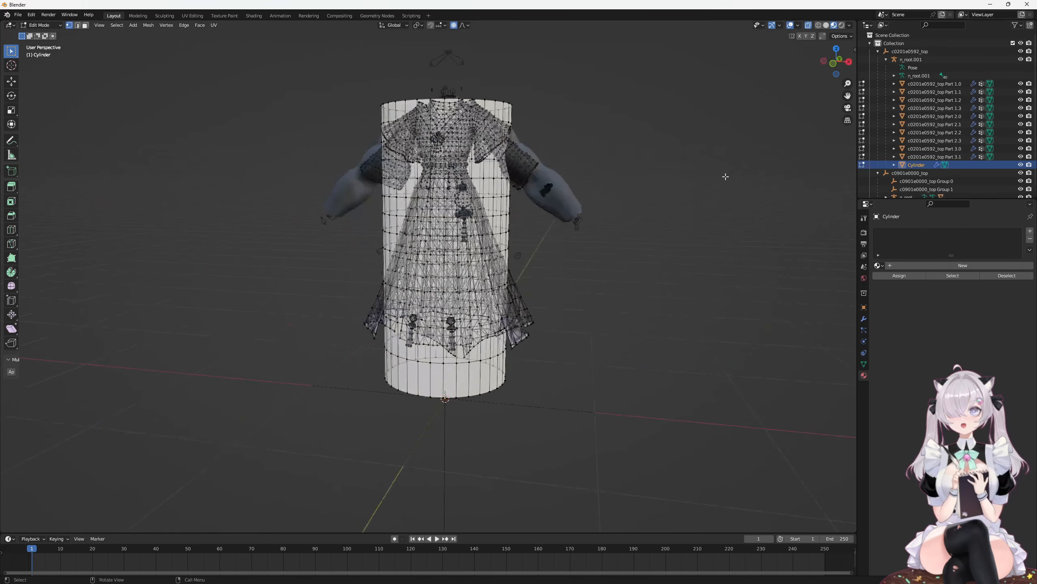
{"action": "scroll", "coordinate": [919, 180], "scroll_direction": "down", "scroll_amount": 1}
{"action": "middle_click_drag", "start_coordinate": [637, 184], "coordinate": [692, 185]}
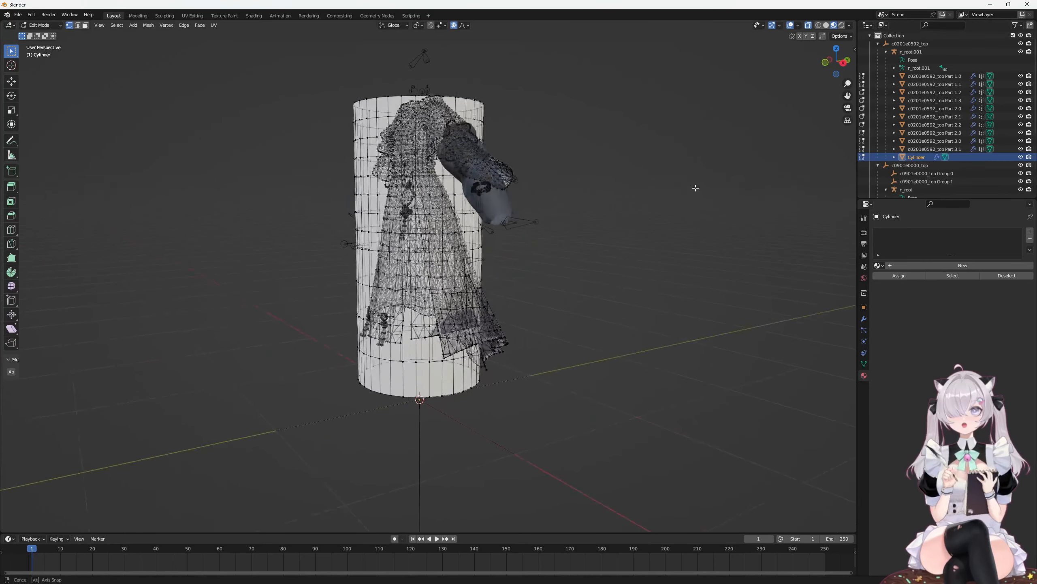
{"action": "key", "text": "Tab"}
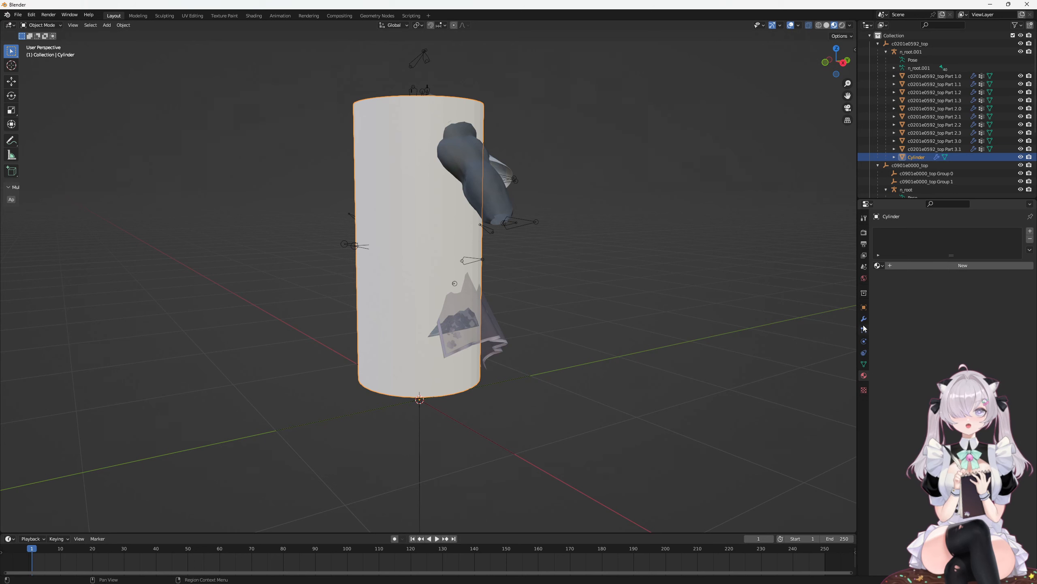
Step: Add a new material to the cylinder and change its blend mode to one that supports transparency
{"action": "left_click", "coordinate": [912, 265]}
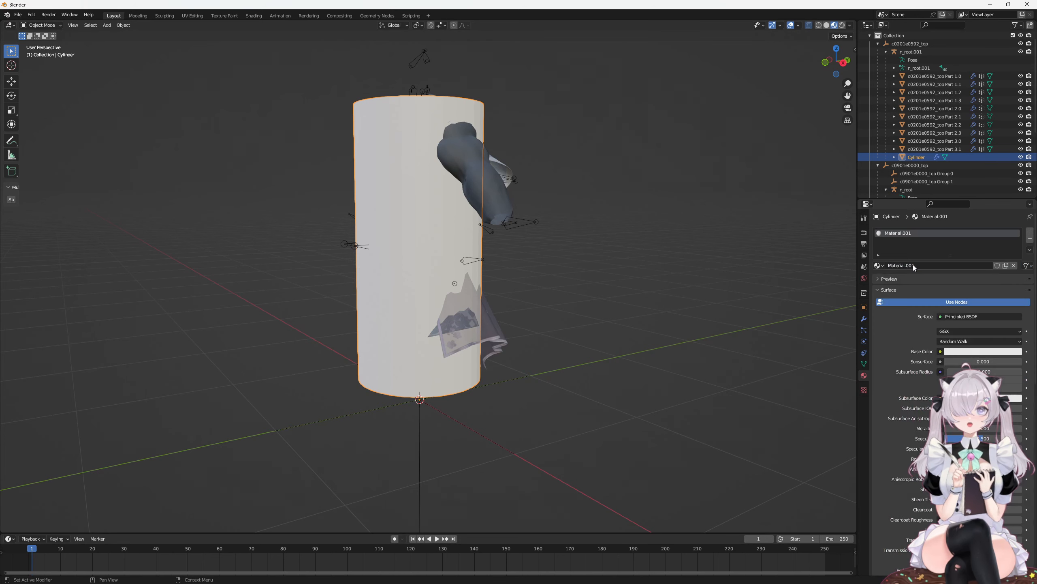
{"action": "scroll", "coordinate": [921, 357], "scroll_direction": "down", "scroll_amount": 10}
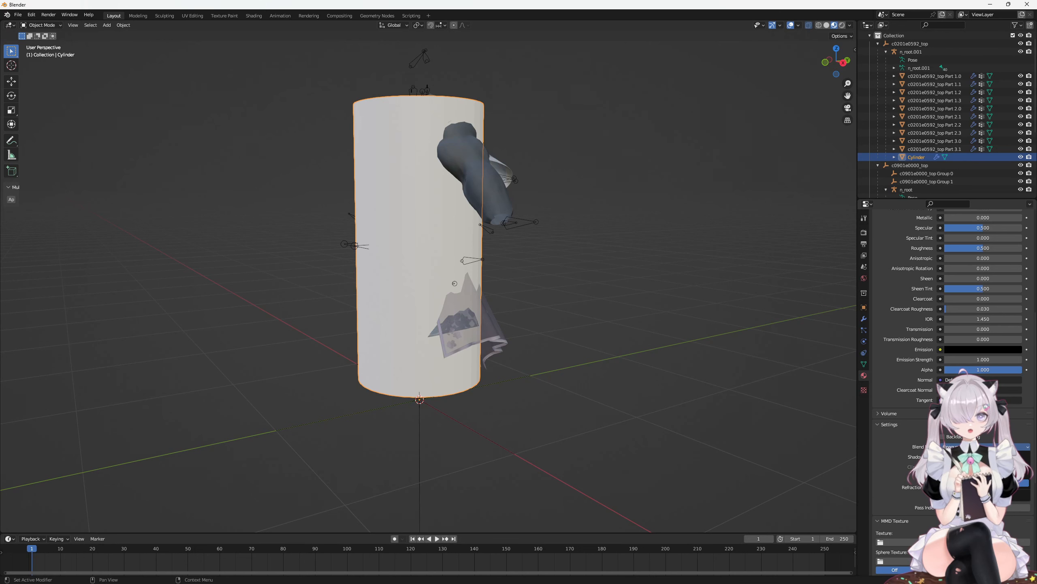
{"action": "left_click", "coordinate": [982, 483]}
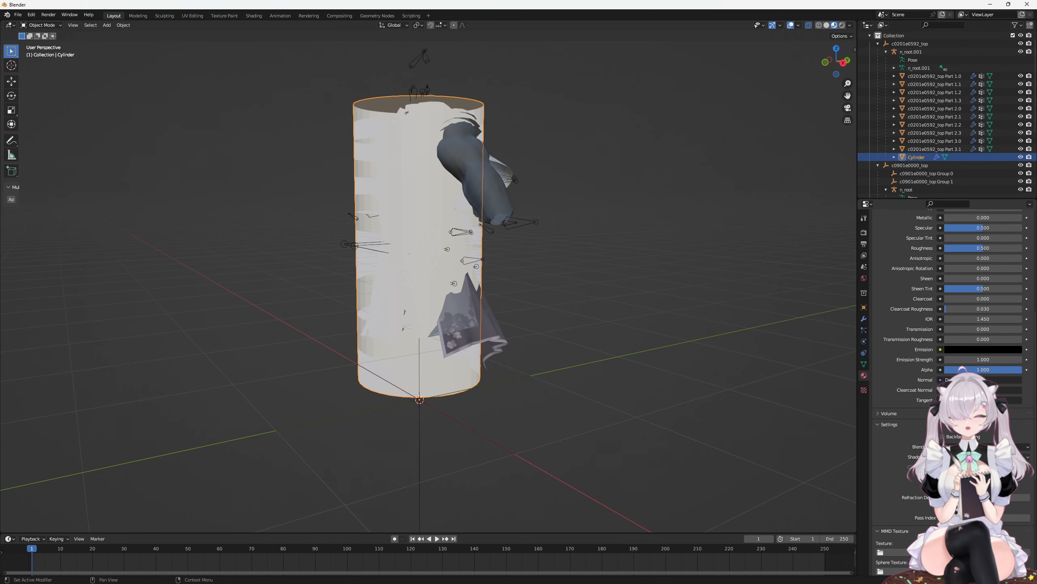
{"action": "left_click", "coordinate": [1023, 456]}
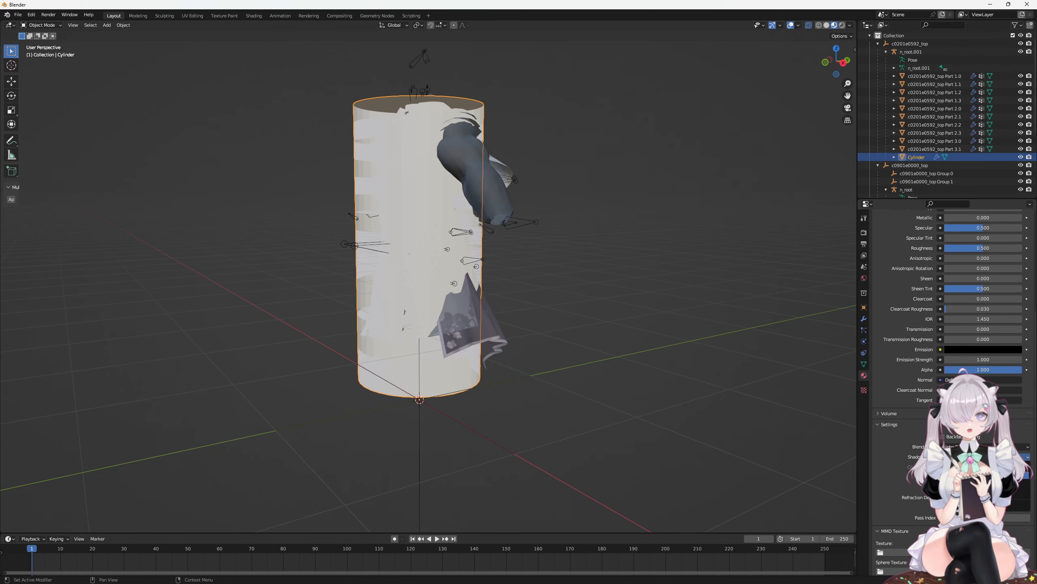
{"action": "left_click", "coordinate": [984, 446]}
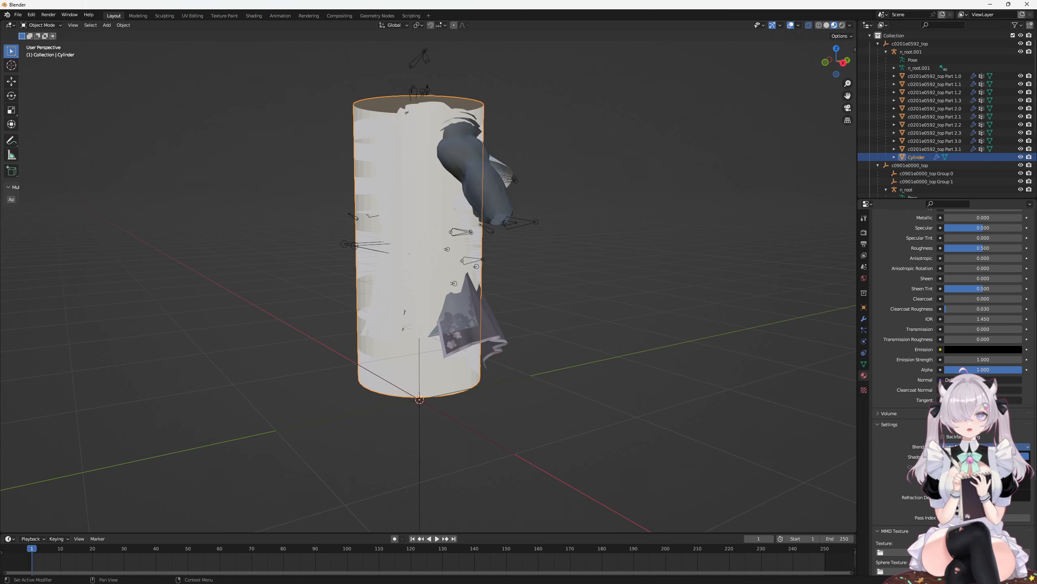
Step: Lower the material's alpha to make the cylinder fully transparent
{"action": "scroll", "coordinate": [910, 407], "scroll_direction": "up", "scroll_amount": 10}
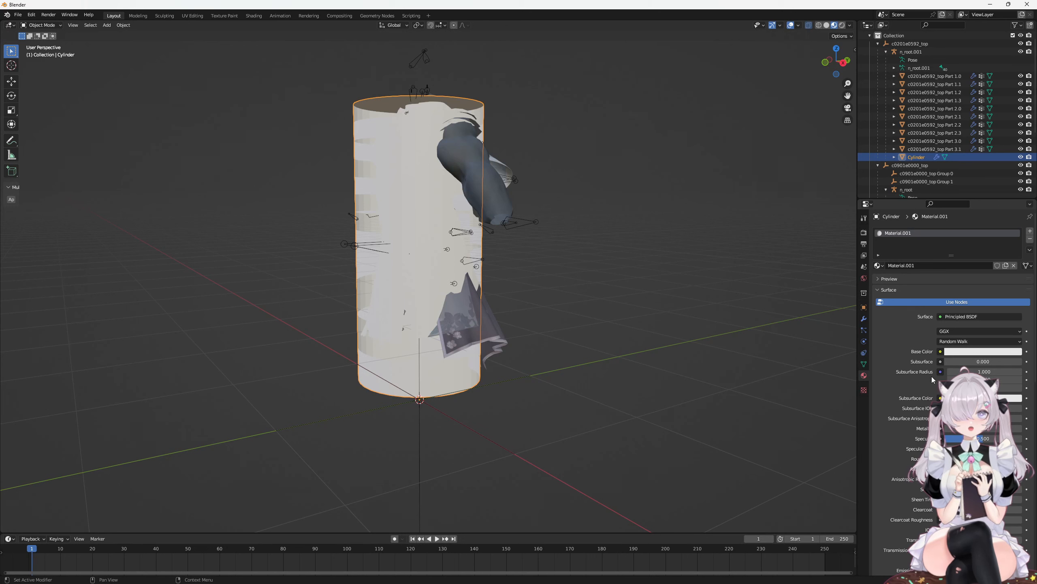
{"action": "left_click", "coordinate": [887, 278]}
{"action": "left_click", "coordinate": [886, 279]}
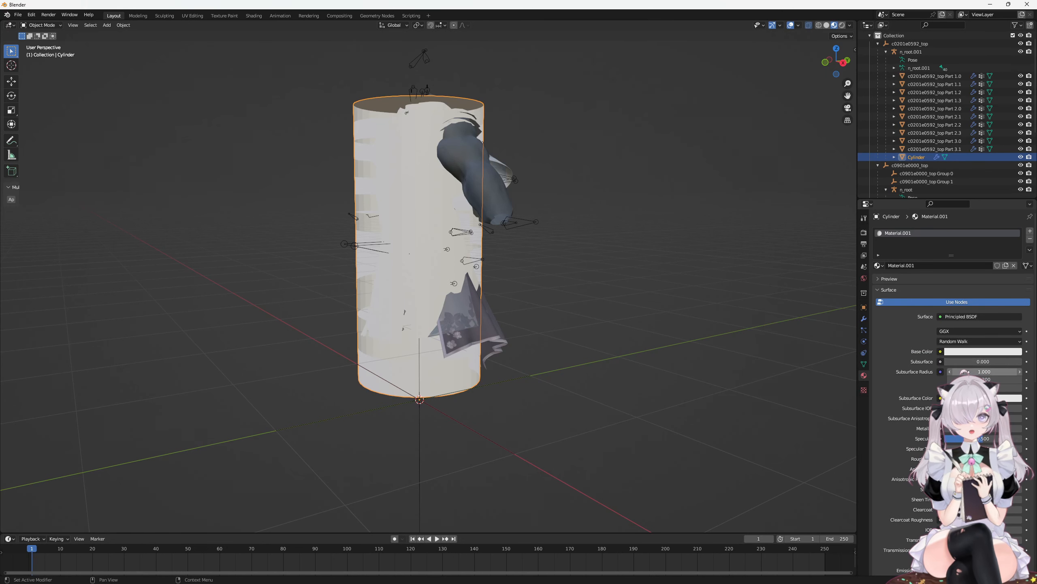
{"action": "scroll", "coordinate": [966, 362], "scroll_direction": "down", "scroll_amount": 1}
{"action": "scroll", "coordinate": [951, 327], "scroll_direction": "down", "scroll_amount": 5}
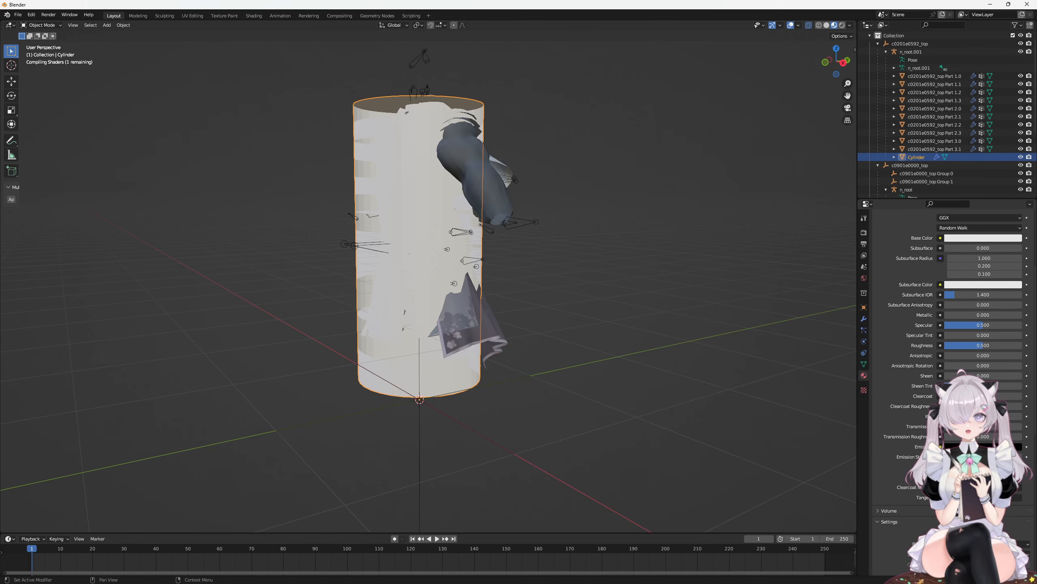
{"action": "middle_click_drag", "start_coordinate": [650, 382], "coordinate": [661, 368]}
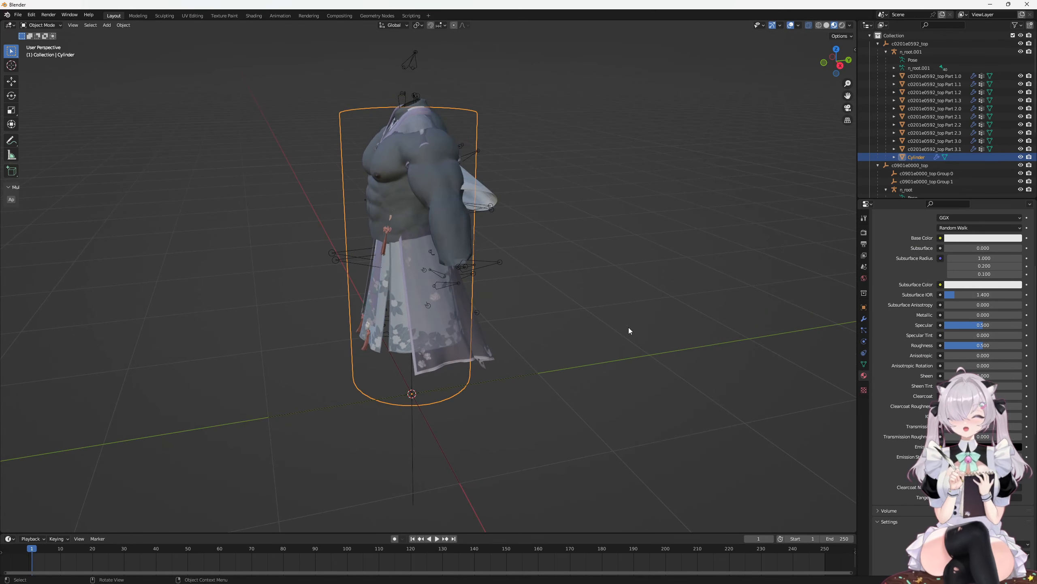
Step: Undo the transparent material added to the cylinder
{"action": "middle_click_drag", "start_coordinate": [582, 287], "coordinate": [618, 337], "text": "shift"}
{"action": "scroll", "coordinate": [960, 388], "scroll_direction": "down", "scroll_amount": 9}
{"action": "scroll", "coordinate": [960, 389], "scroll_direction": "down", "scroll_amount": 1}
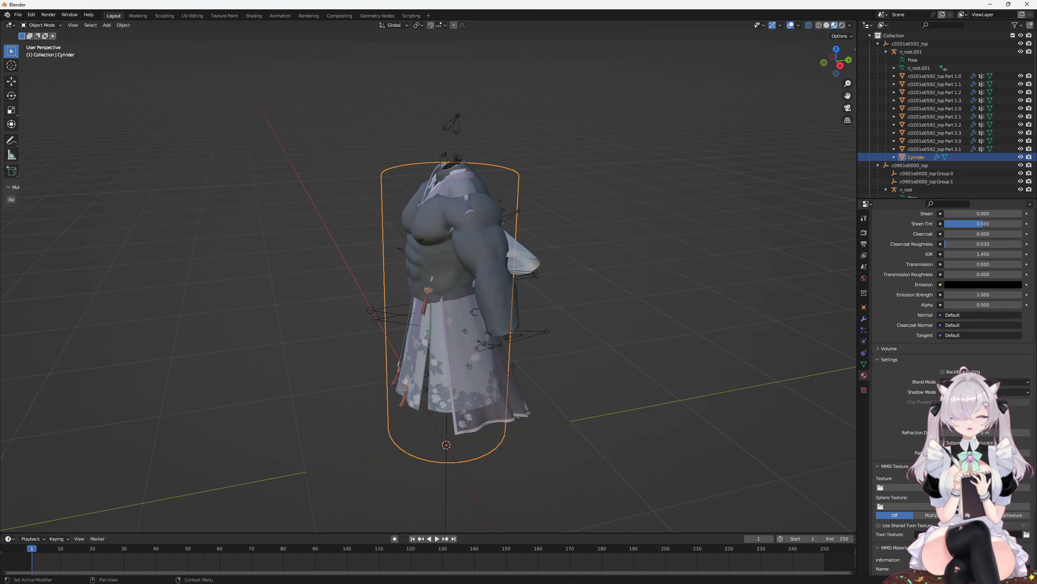
{"action": "middle_click_drag", "start_coordinate": [718, 385], "coordinate": [727, 389], "text": "shift"}
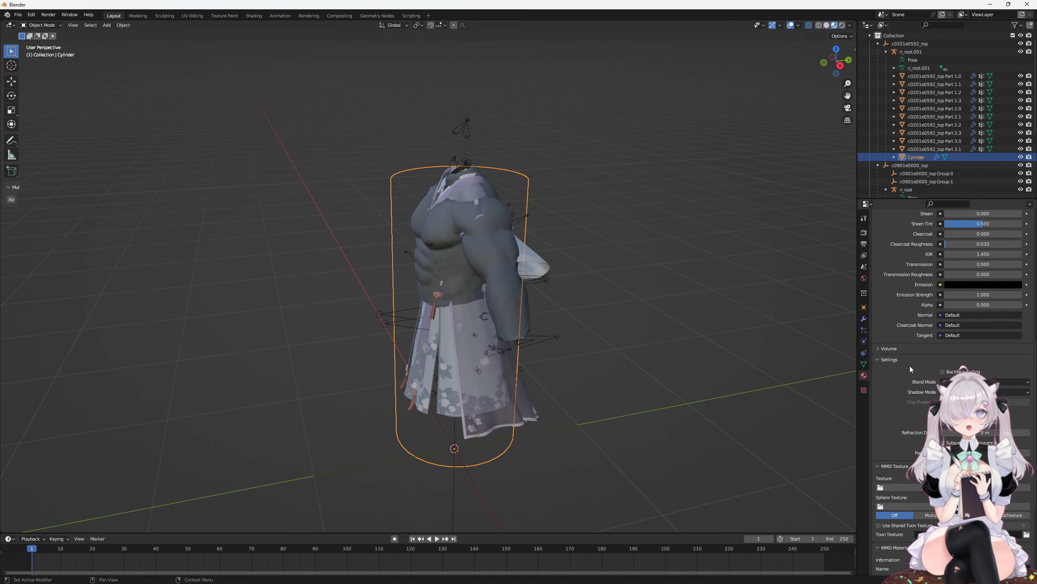
{"action": "key", "text": "ctrl+z"}
{"action": "key", "text": "ctrl+z"}
{"action": "key", "text": "ctrl+z"}
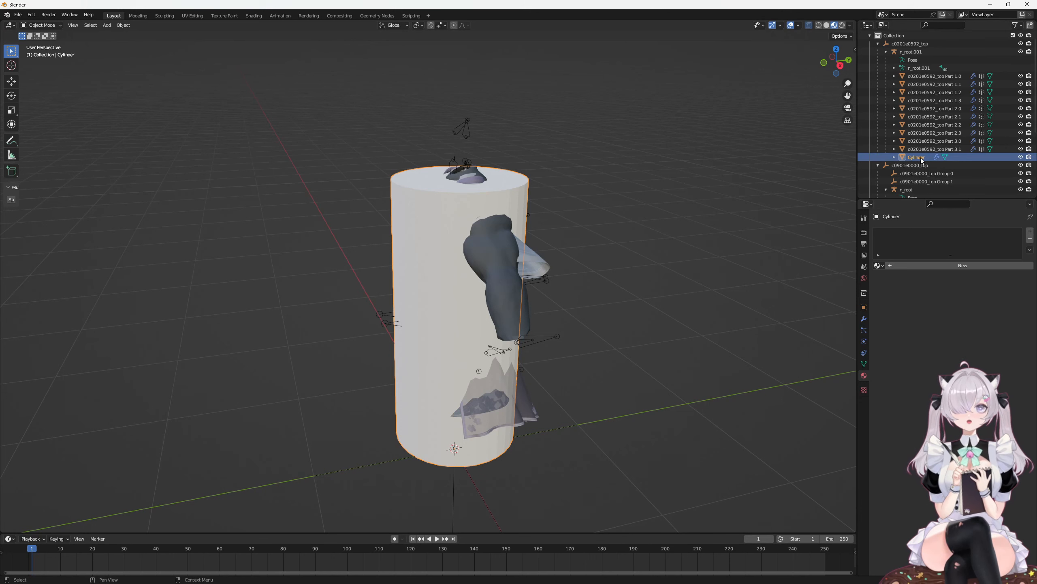
Step: Give the cylinder a new material with alpha 0 and the Alpha Blend blend mode
{"action": "left_click", "coordinate": [963, 266]}
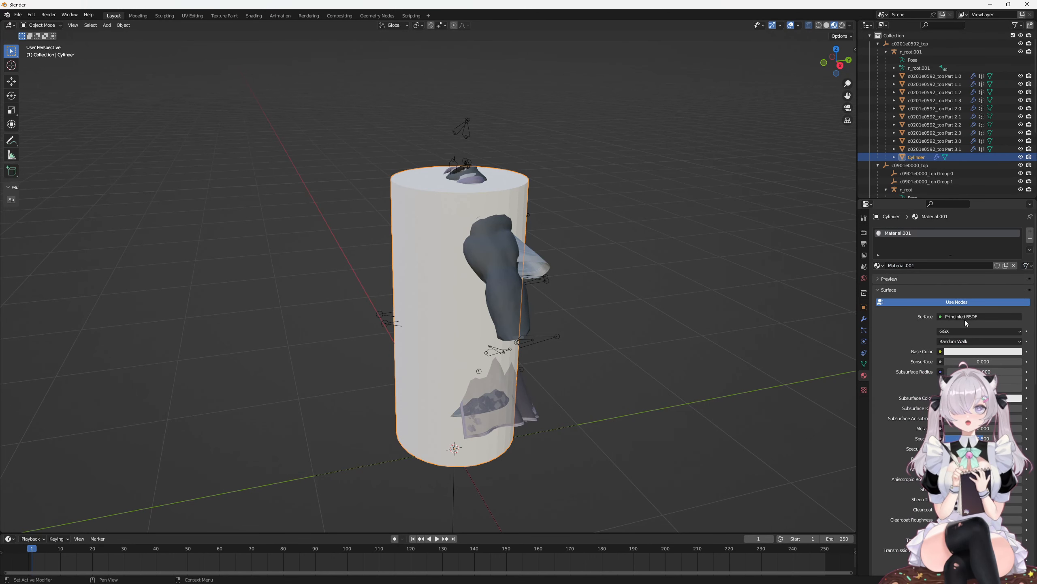
{"action": "scroll", "coordinate": [965, 287], "scroll_direction": "down", "scroll_amount": 15}
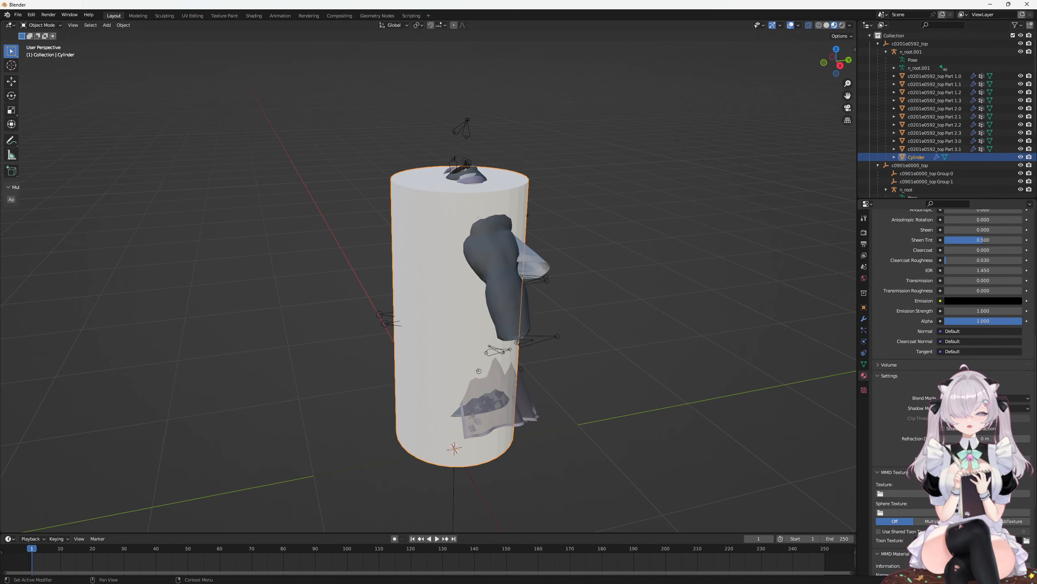
{"action": "left_click_drag", "start_coordinate": [1013, 321], "coordinate": [943, 321]}
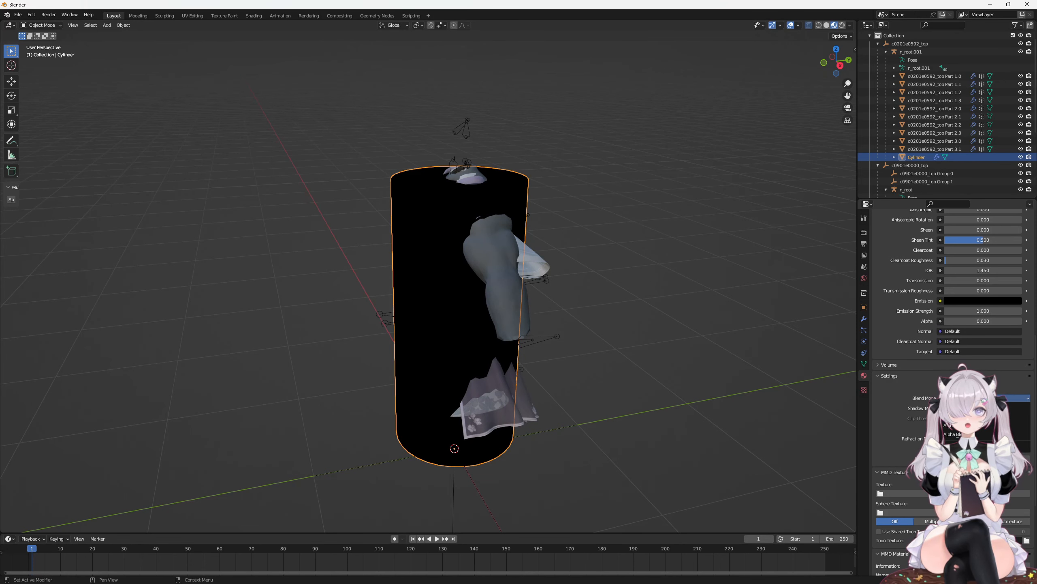
{"action": "left_click", "coordinate": [980, 434]}
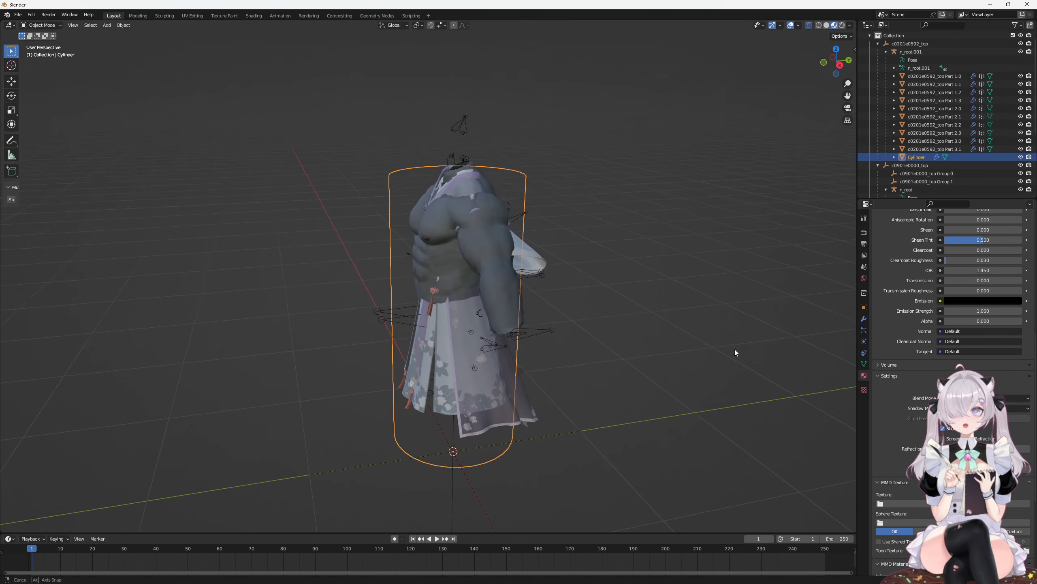
{"action": "middle_click_drag", "start_coordinate": [511, 303], "coordinate": [739, 328]}
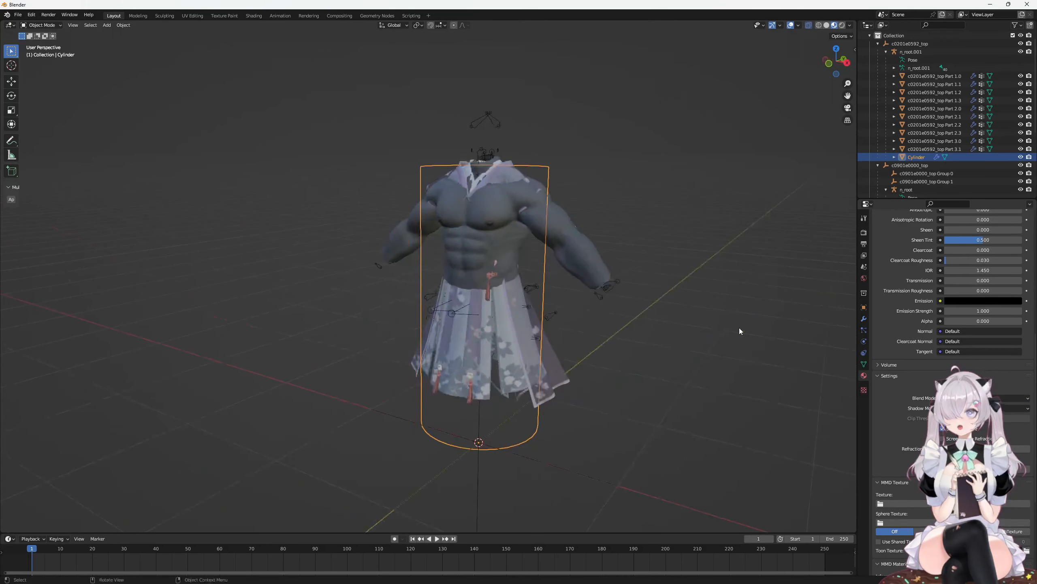
Step: Open the cylinder and all c0201e0592_top parts together in Edit Mode and select the cylinder's chest-height ring with the garment parts hidden
{"action": "left_click", "coordinate": [951, 75]}
{"action": "left_click", "coordinate": [917, 157], "text": "shift"}
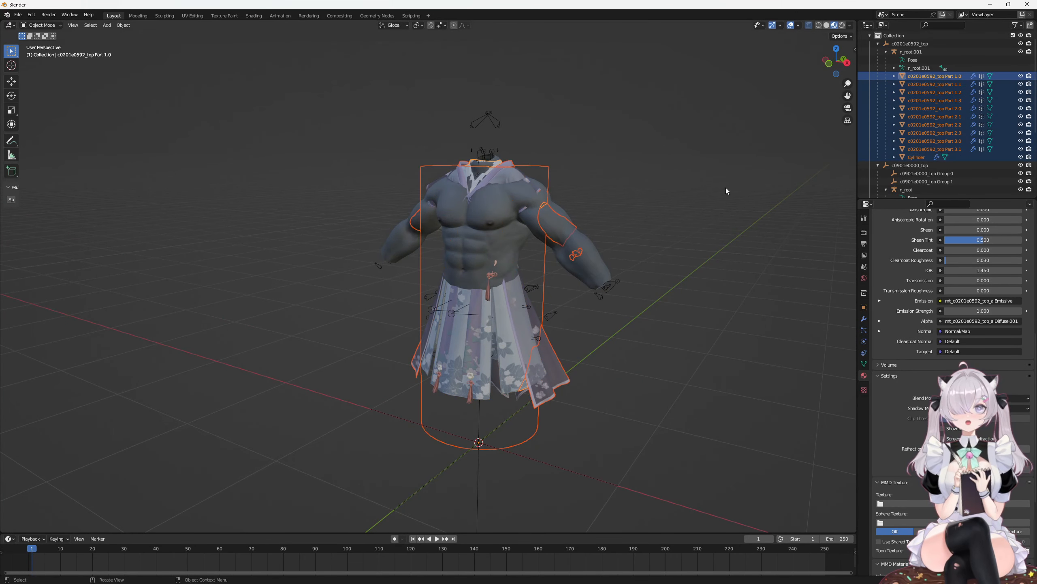
{"action": "key", "text": "Tab"}
{"action": "middle_click_drag", "start_coordinate": [683, 192], "coordinate": [800, 178]}
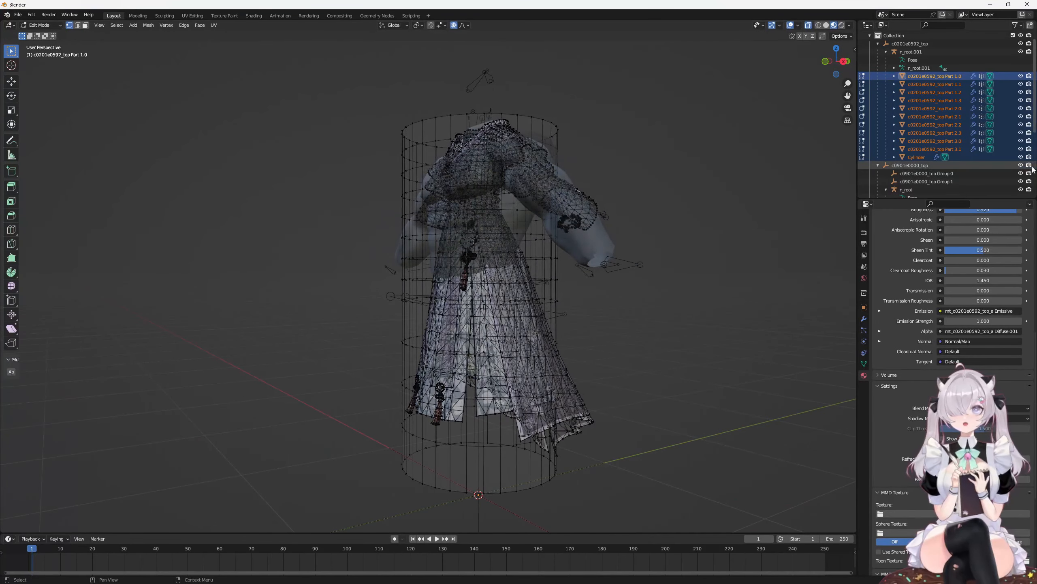
{"action": "left_click", "coordinate": [1021, 149]}
{"action": "left_click_drag", "start_coordinate": [1021, 149], "coordinate": [1020, 76]}
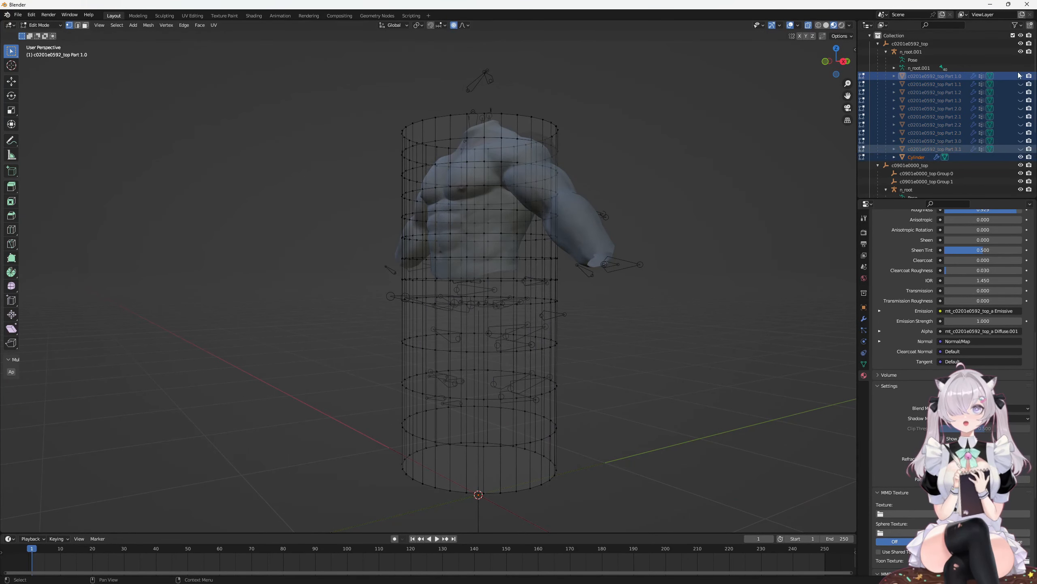
{"action": "middle_click_drag", "start_coordinate": [801, 178], "coordinate": [774, 176]}
{"action": "key", "text": "KP_3"}
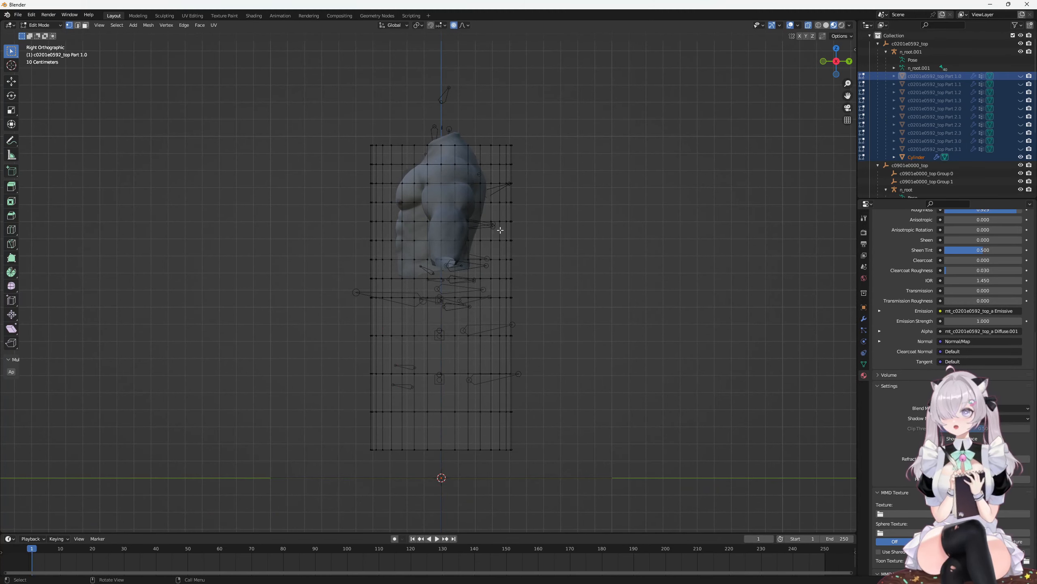
{"action": "left_click_drag", "start_coordinate": [369, 212], "coordinate": [367, 212]}
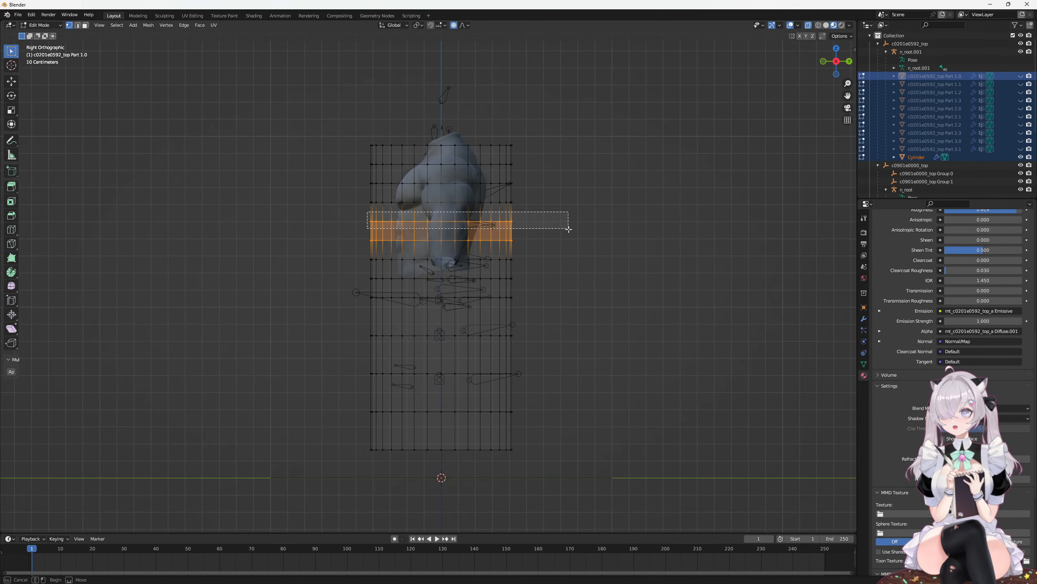
{"action": "left_click_drag", "start_coordinate": [569, 229], "coordinate": [569, 230]}
Step: Show the garment parts again and scale up the cylinder's chest-height ring with proportional editing so the sleeves expand with it
{"action": "left_click_drag", "start_coordinate": [1021, 76], "coordinate": [1021, 149]}
{"action": "middle_click_drag", "start_coordinate": [778, 163], "coordinate": [741, 179]}
{"action": "key", "text": "s"}
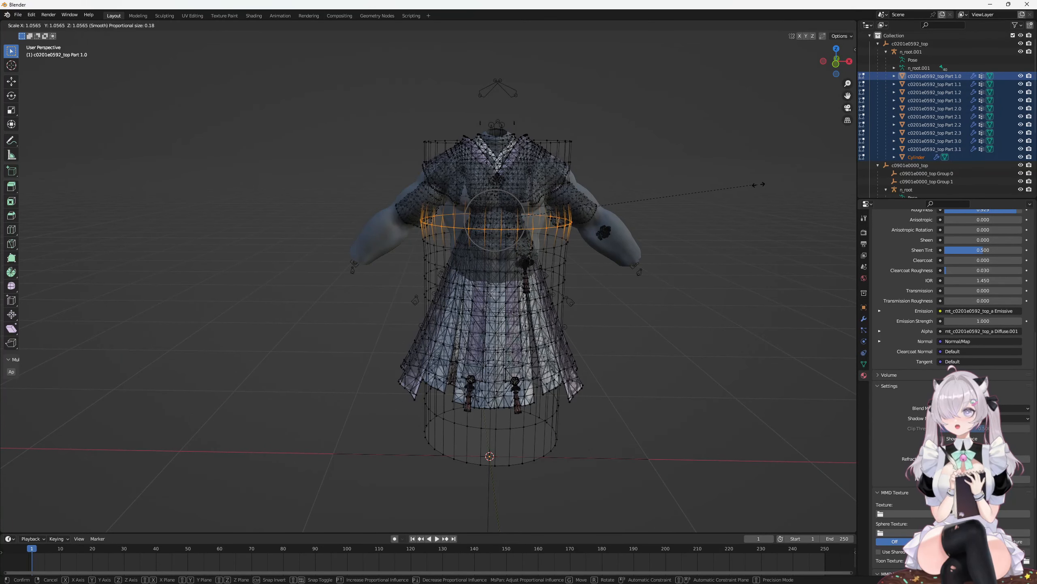
{"action": "scroll", "coordinate": [791, 188], "scroll_direction": "down", "scroll_amount": 8}
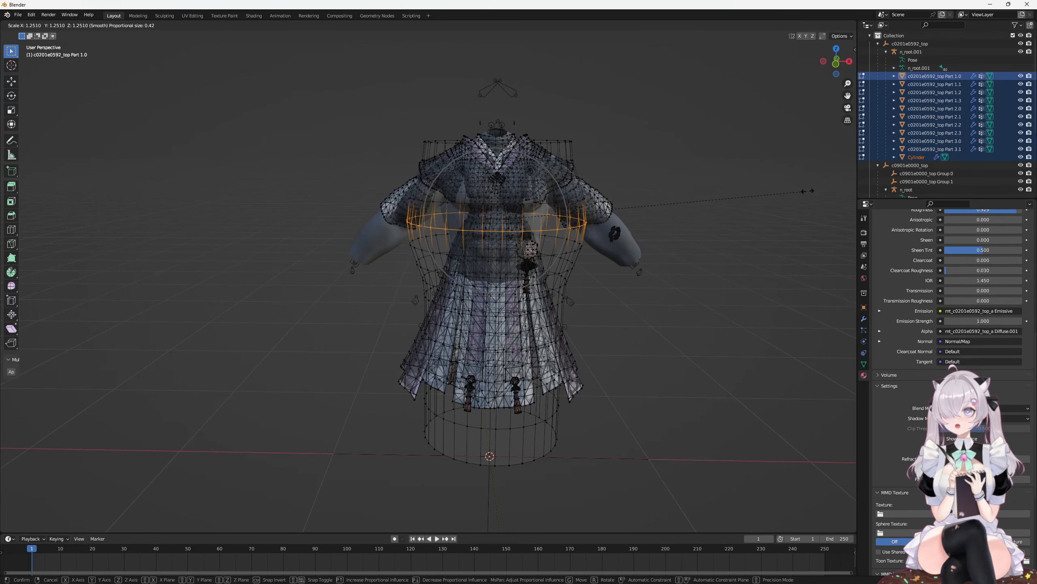
{"action": "left_click", "coordinate": [837, 193]}
{"action": "middle_click_drag", "start_coordinate": [835, 194], "coordinate": [495, 210]}
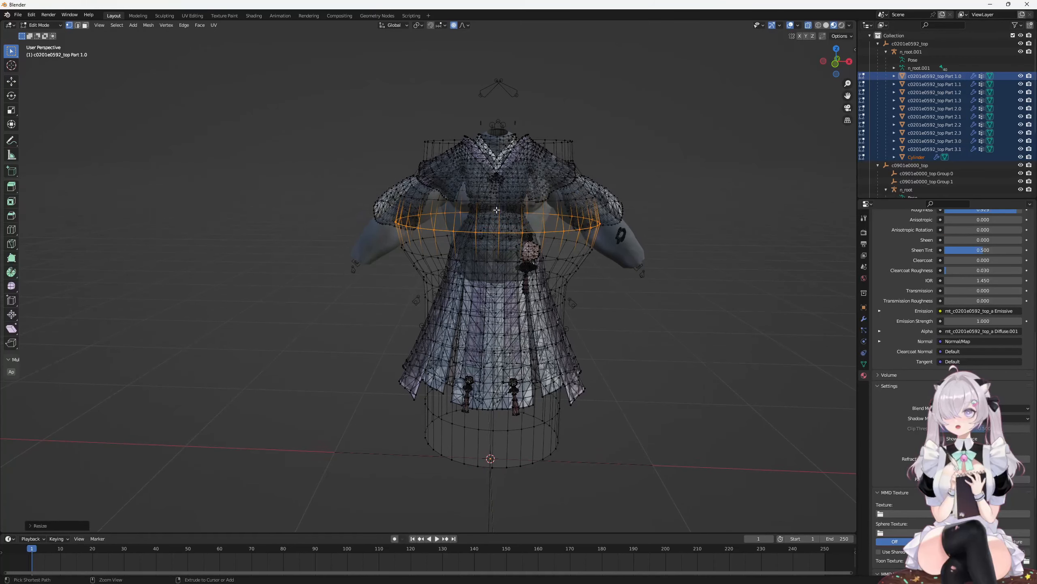
Step: Select only the cylinder's bottom ring, hiding the c0201e0592_top parts for the selection and showing them again
{"action": "key", "text": "KP_3"}
{"action": "left_click_drag", "start_coordinate": [617, 471], "coordinate": [323, 337]}
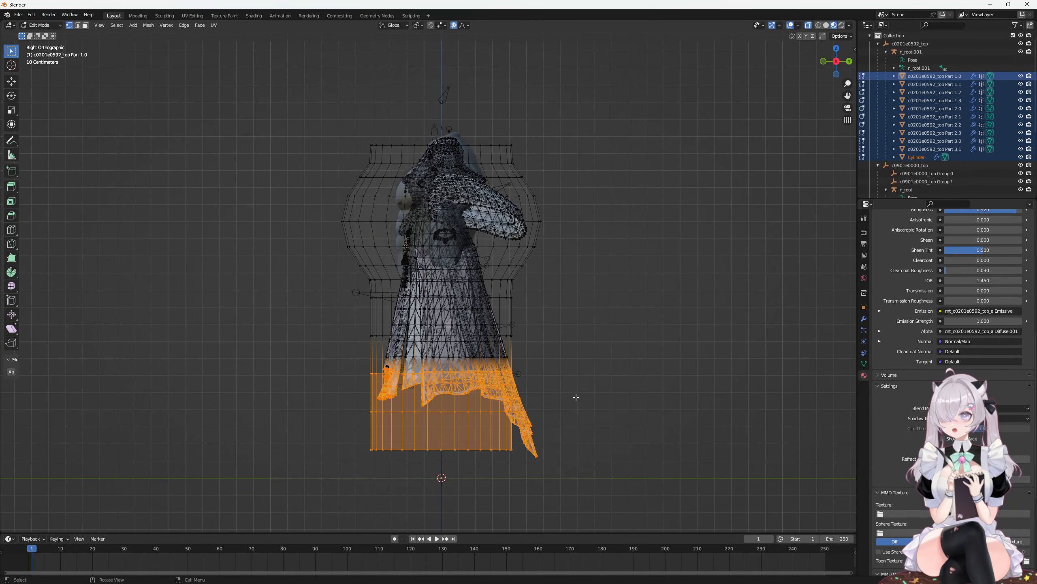
{"action": "left_click", "coordinate": [581, 394]}
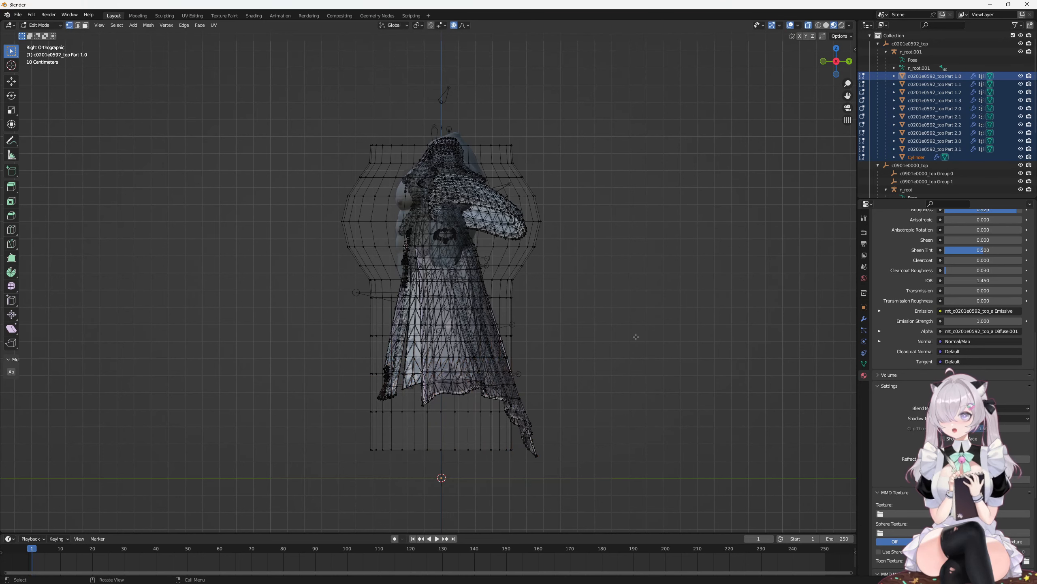
{"action": "left_click_drag", "start_coordinate": [1020, 77], "coordinate": [1020, 150]}
{"action": "left_click_drag", "start_coordinate": [571, 470], "coordinate": [327, 409]}
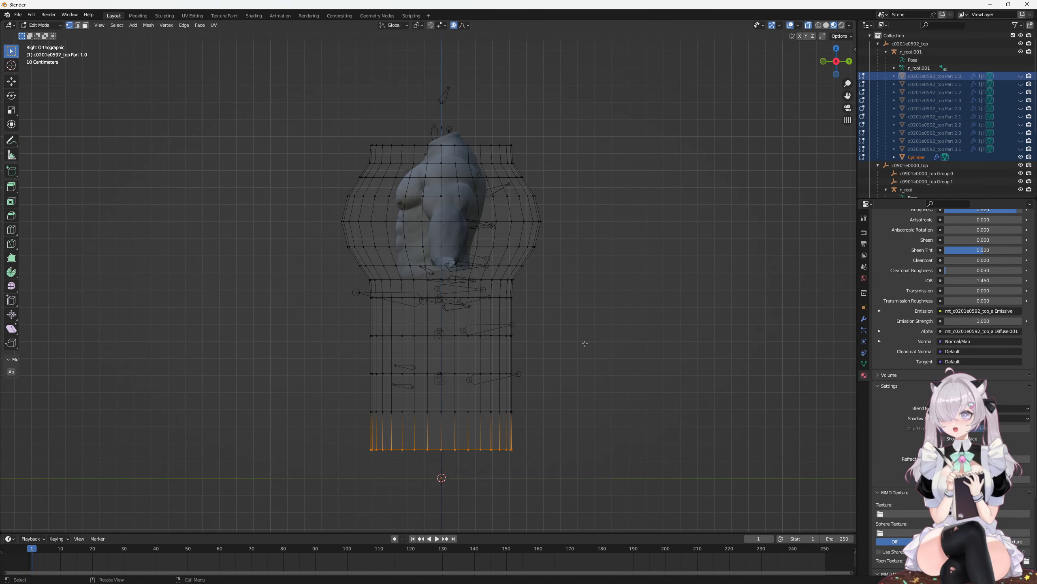
{"action": "left_click_drag", "start_coordinate": [1020, 76], "coordinate": [1020, 151]}
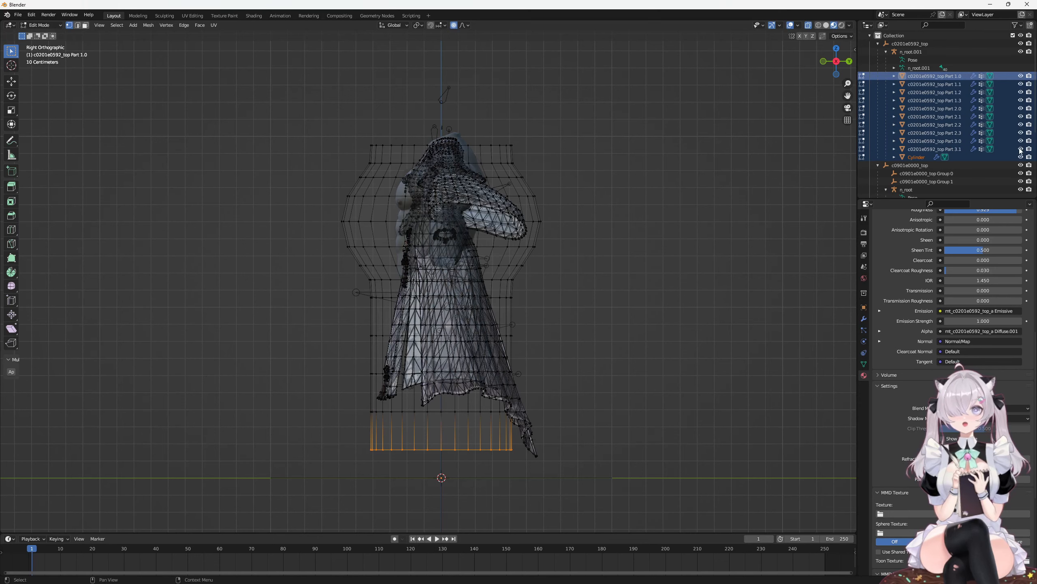
{"action": "key", "text": "s"}
{"action": "scroll", "coordinate": [727, 341], "scroll_direction": "down", "scroll_amount": 7}
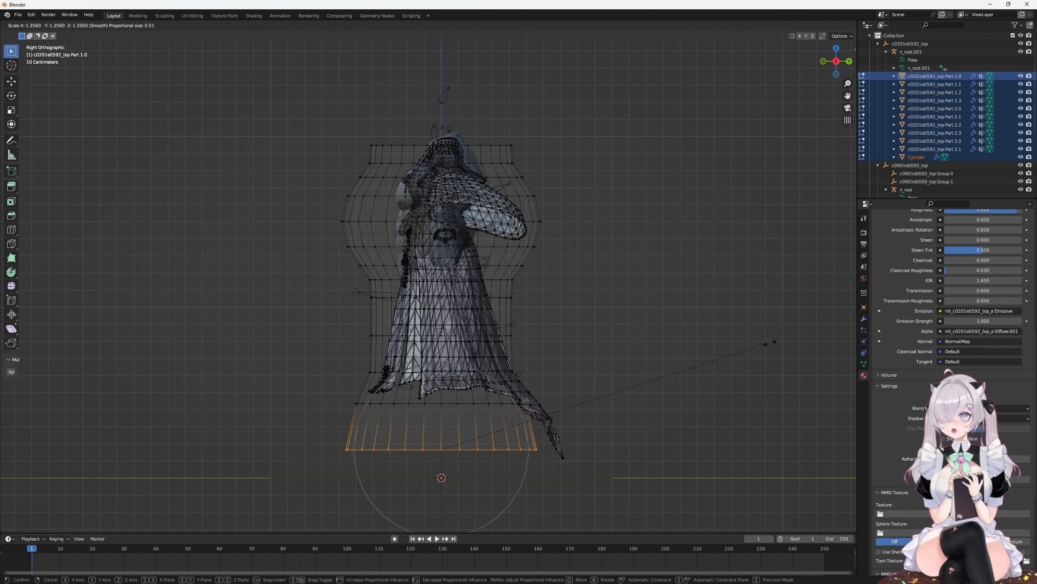
{"action": "key", "text": "z"}
{"action": "right_click", "coordinate": [795, 352]}
Step: Scale up the cylinder's bottom ring with proportional editing so the coat's hem flares outward
{"action": "middle_click_drag", "start_coordinate": [715, 353], "coordinate": [617, 394]}
{"action": "key", "text": "s"}
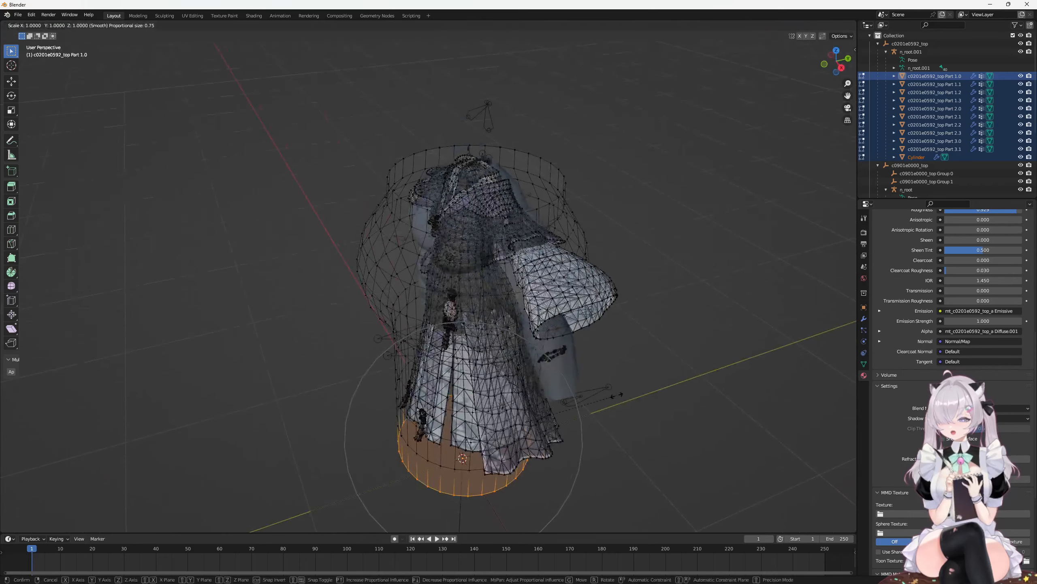
{"action": "left_click", "coordinate": [686, 395]}
{"action": "middle_click_drag", "start_coordinate": [685, 395], "coordinate": [624, 353]}
Step: Select the cylinder's ring at upper-skirt height with the garment parts hidden, show them again, and scale proportionally by about 1.22
{"action": "key", "text": "KP_3"}
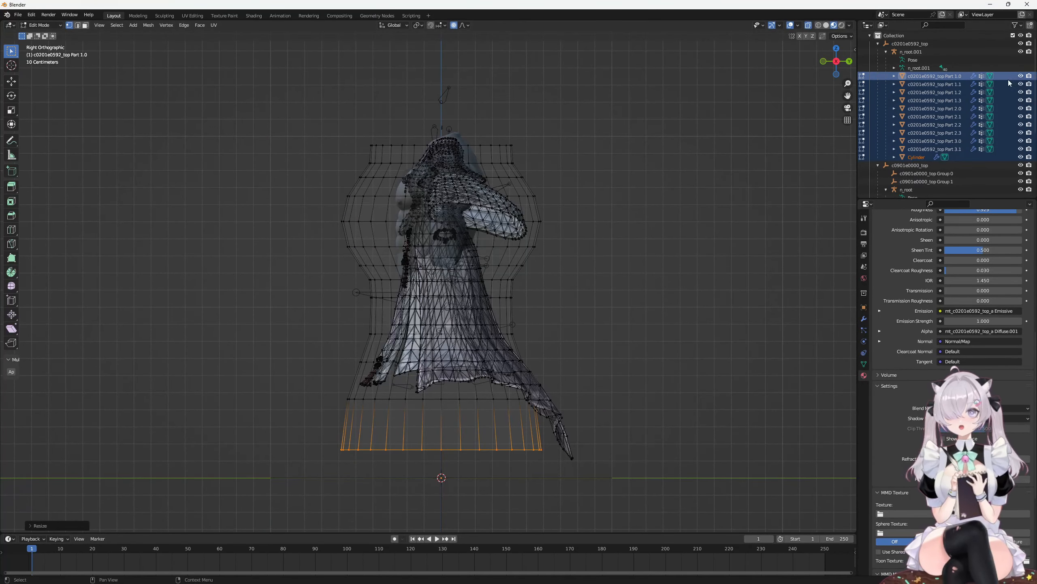
{"action": "left_click_drag", "start_coordinate": [1021, 76], "coordinate": [1021, 149]}
{"action": "left_click", "coordinate": [557, 348]}
{"action": "left_click_drag", "start_coordinate": [557, 346], "coordinate": [341, 324]}
{"action": "left_click_drag", "start_coordinate": [1021, 76], "coordinate": [1021, 150]}
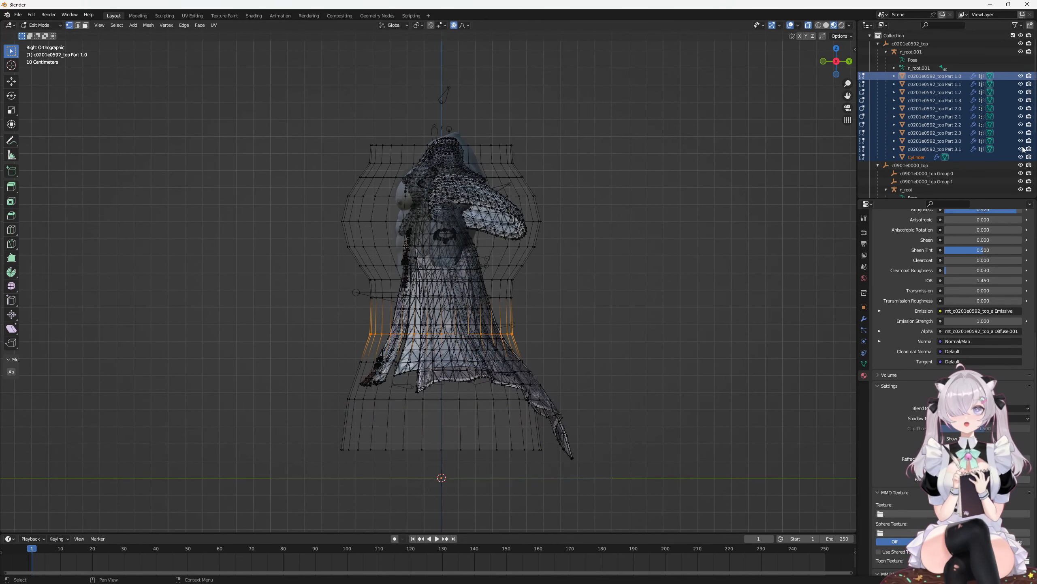
{"action": "key", "text": "s"}
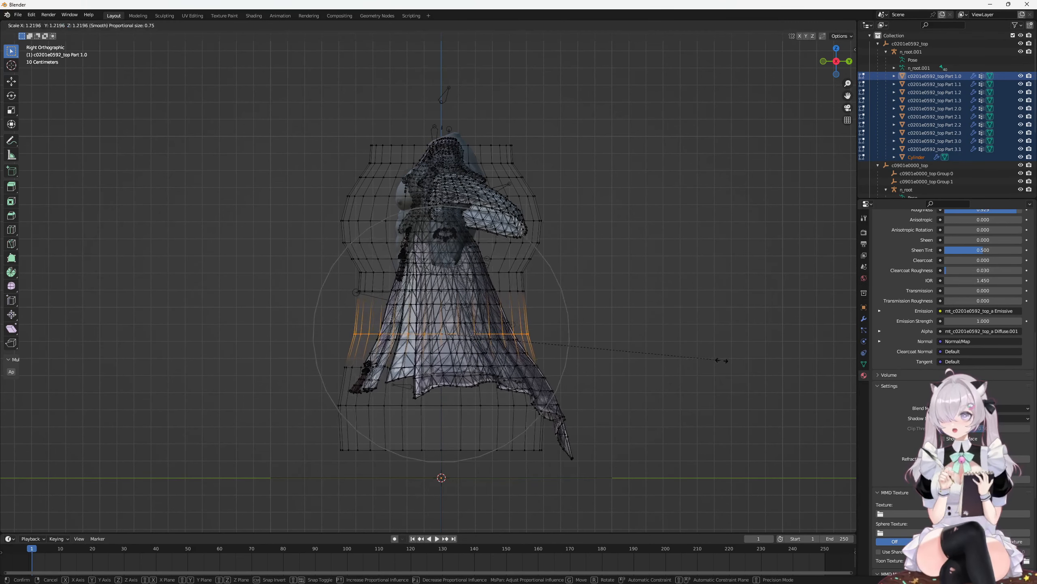
{"action": "left_click", "coordinate": [690, 355]}
{"action": "middle_click_drag", "start_coordinate": [690, 355], "coordinate": [645, 351]}
{"action": "key", "text": "KP_3"}
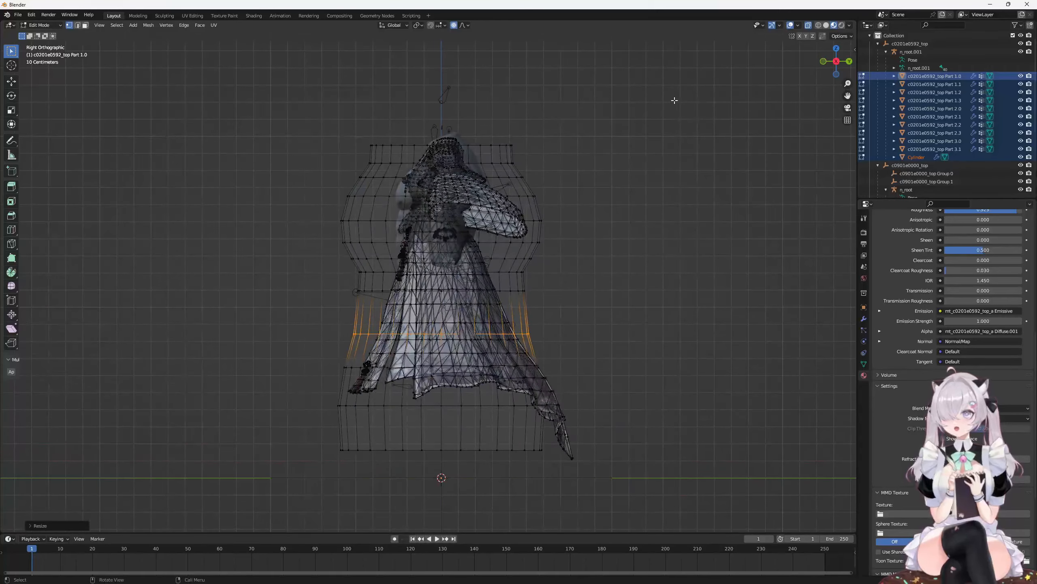
Step: Inspect the reshaped coat from the front, leave Edit Mode, and hide and show the cylinder to compare
{"action": "middle_click_drag", "start_coordinate": [686, 136], "coordinate": [646, 177]}
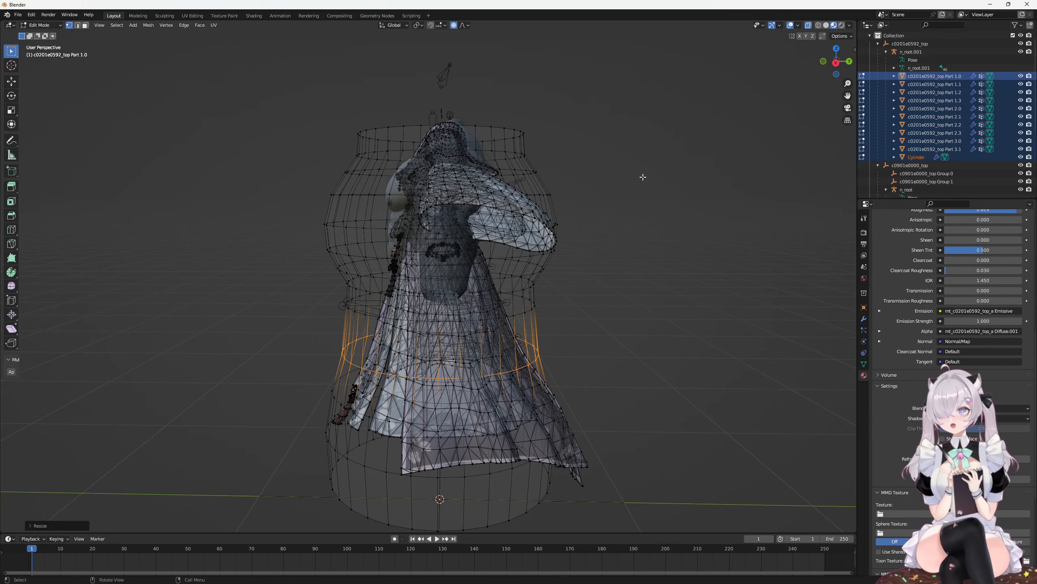
{"action": "middle_click_drag", "start_coordinate": [633, 199], "coordinate": [764, 182]}
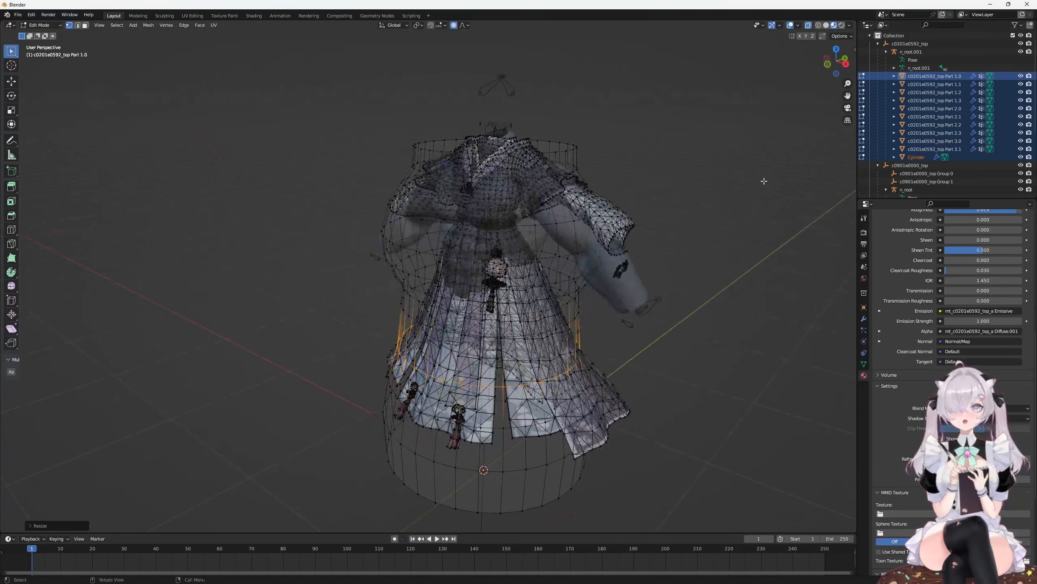
{"action": "key", "text": "Tab"}
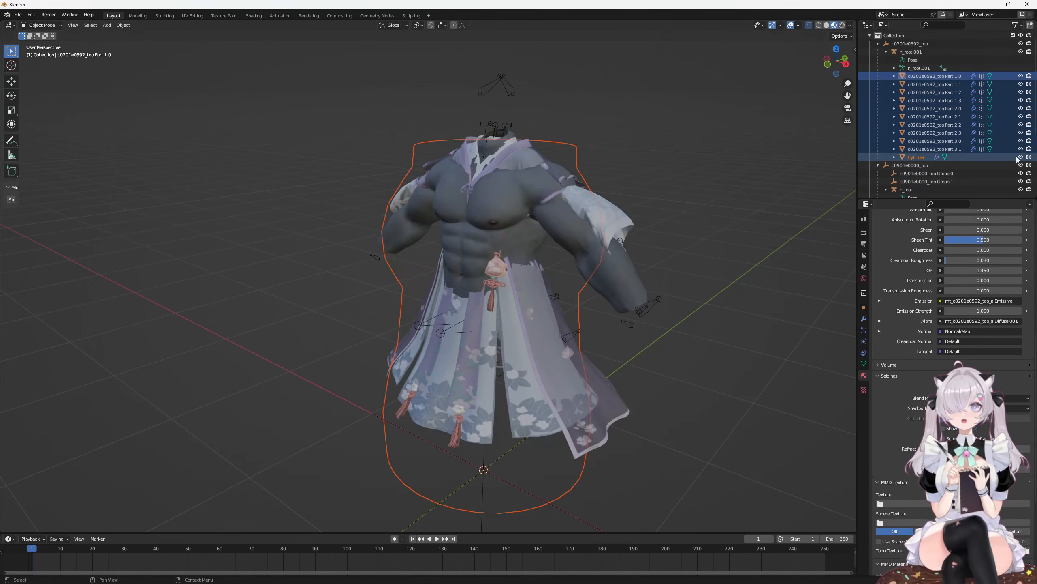
{"action": "left_click", "coordinate": [1019, 158]}
{"action": "left_click", "coordinate": [916, 148]}
{"action": "left_click", "coordinate": [1021, 157]}
Step: Reselect the cylinder together with all c0201e0592_top parts, revert the proportional ring scaling, and return to Object Mode
{"action": "left_click", "coordinate": [917, 157]}
{"action": "left_click", "coordinate": [934, 77], "text": "shift"}
{"action": "middle_click_drag", "start_coordinate": [676, 232], "coordinate": [702, 229]}
{"action": "key", "text": "Tab"}
{"action": "key", "text": "Tab"}
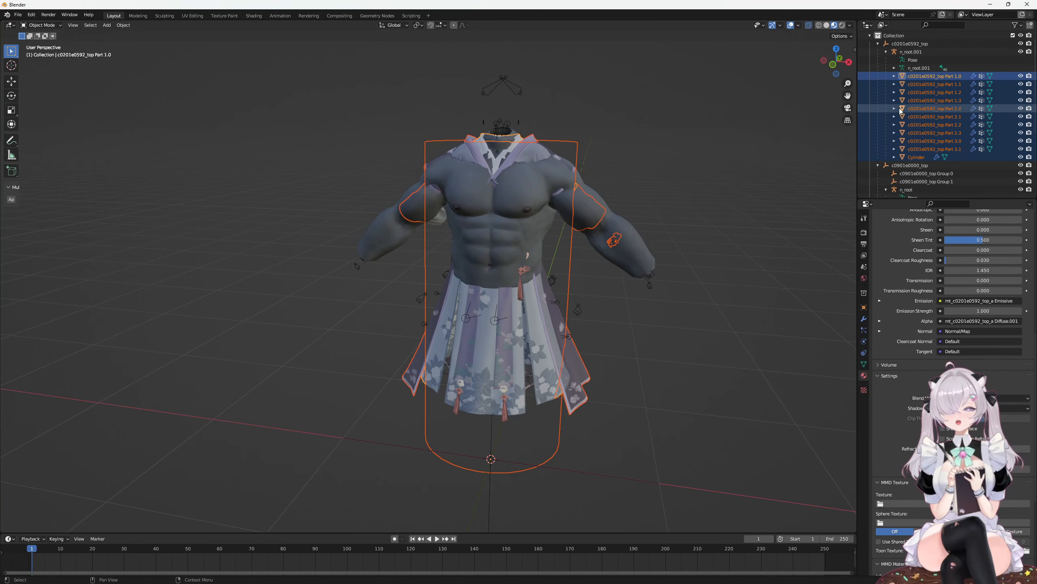
Step: Select the cylinder and the c0201e0592_top parts in turn to compare their outlines, ending with only the cylinder selected
{"action": "middle_click_drag", "start_coordinate": [731, 155], "coordinate": [752, 165]}
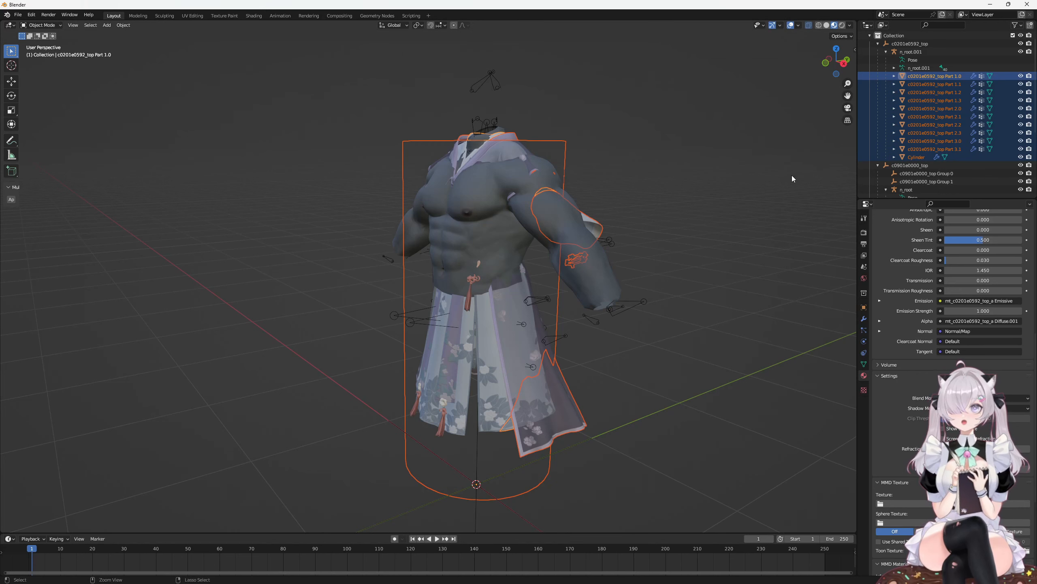
{"action": "left_click", "coordinate": [917, 158]}
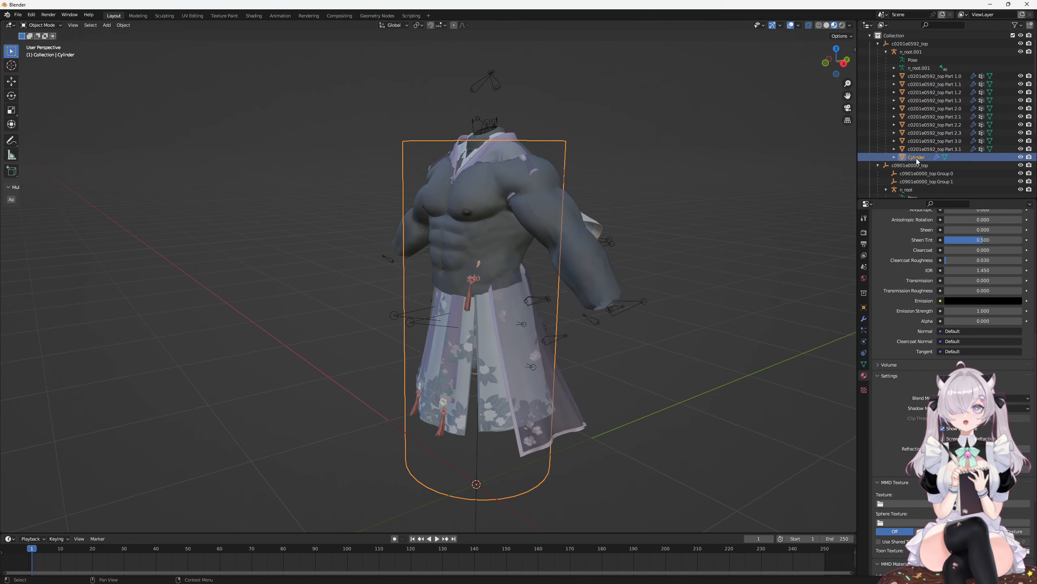
{"action": "left_click", "coordinate": [931, 77]}
{"action": "left_click", "coordinate": [931, 148], "text": "shift"}
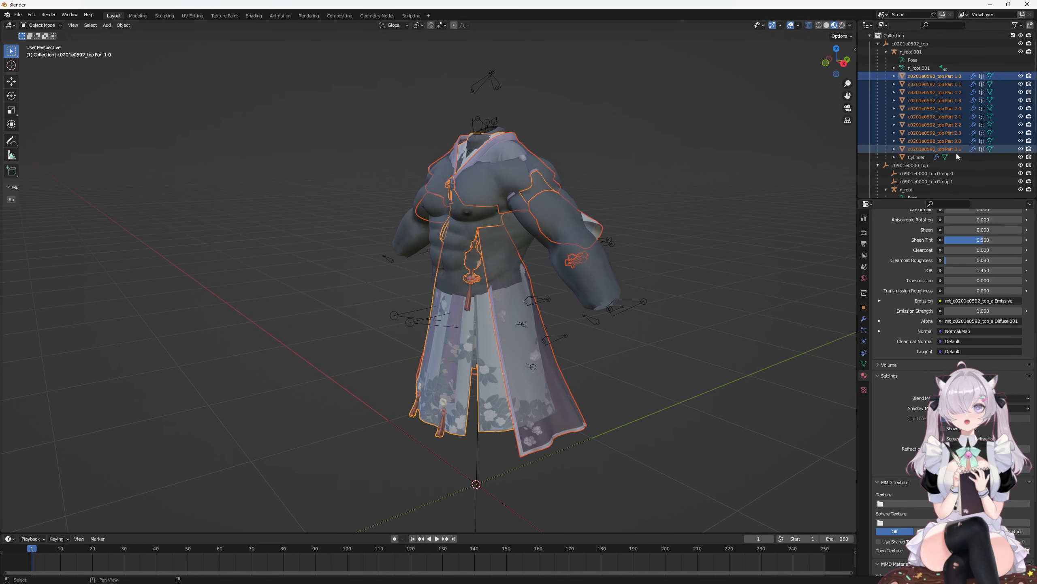
{"action": "left_click", "coordinate": [917, 157]}
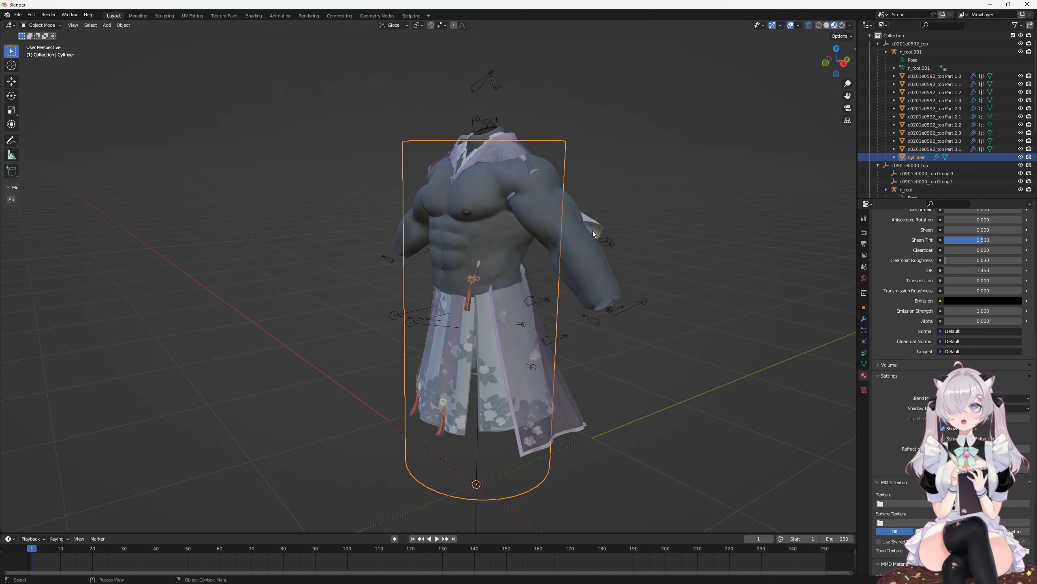
{"action": "middle_click_drag", "start_coordinate": [592, 230], "coordinate": [622, 246]}
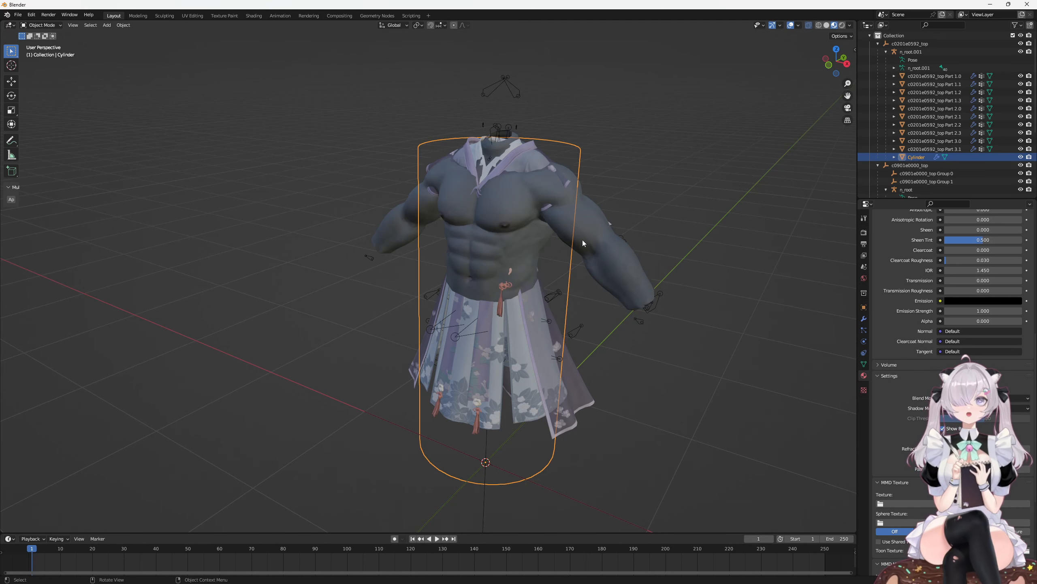
{"action": "scroll", "coordinate": [625, 237], "scroll_direction": "down", "scroll_amount": 5}
{"action": "scroll", "coordinate": [694, 231], "scroll_direction": "up", "scroll_amount": 5}
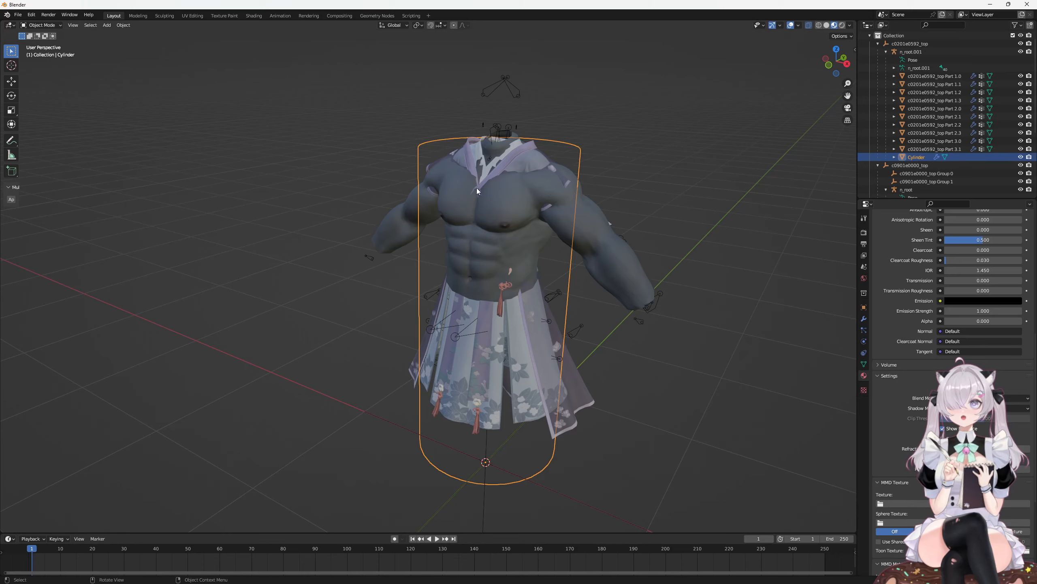
{"action": "middle_click_drag", "start_coordinate": [477, 188], "coordinate": [538, 178]}
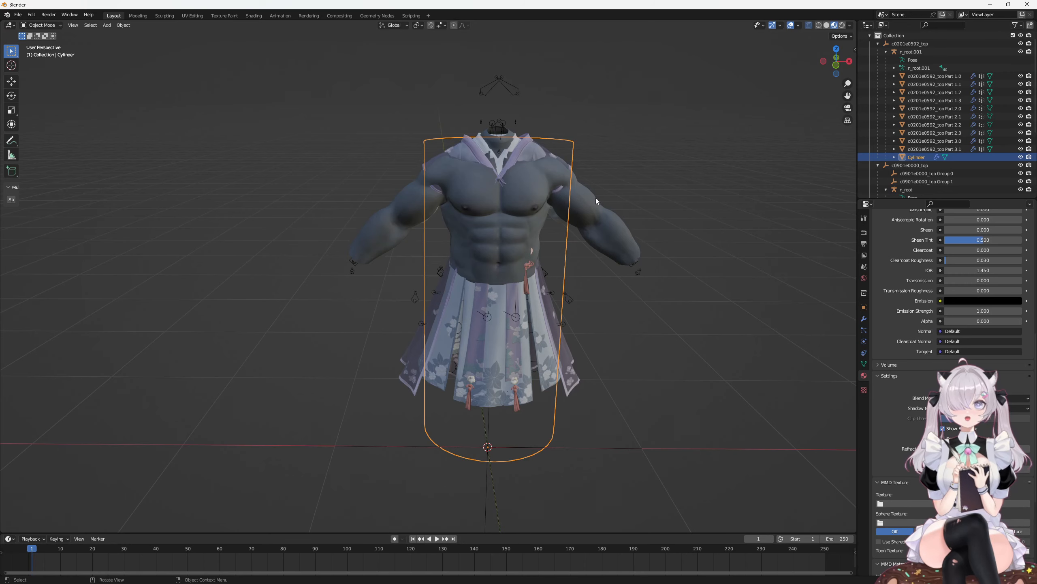
{"action": "middle_click_drag", "start_coordinate": [596, 198], "coordinate": [582, 197]}
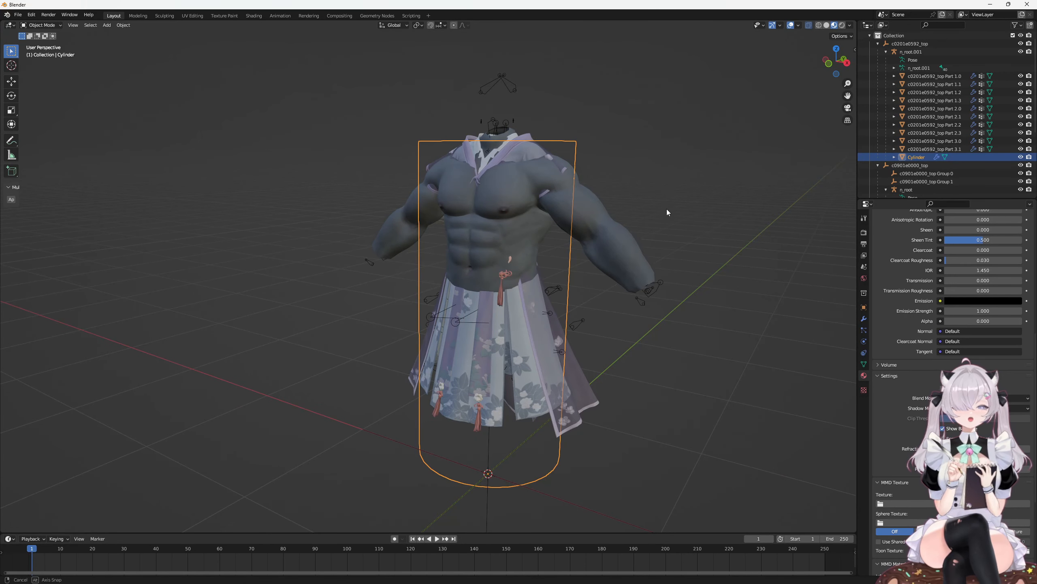
{"action": "middle_click_drag", "start_coordinate": [666, 209], "coordinate": [681, 222]}
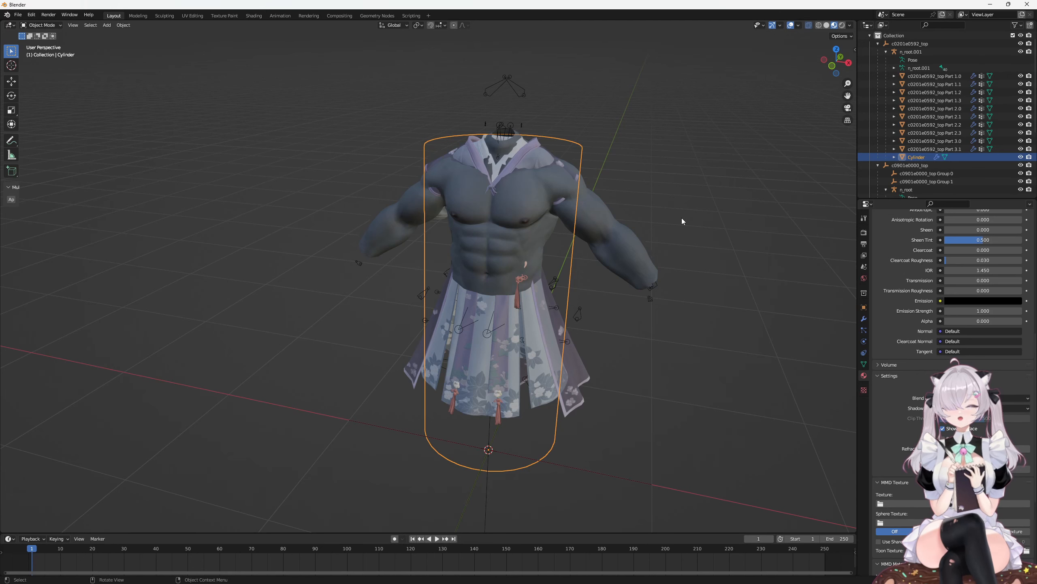
Step: Select the arm mesh, reselect only the cylinder, and enter Edit Mode on it
{"action": "left_click", "coordinate": [607, 219]}
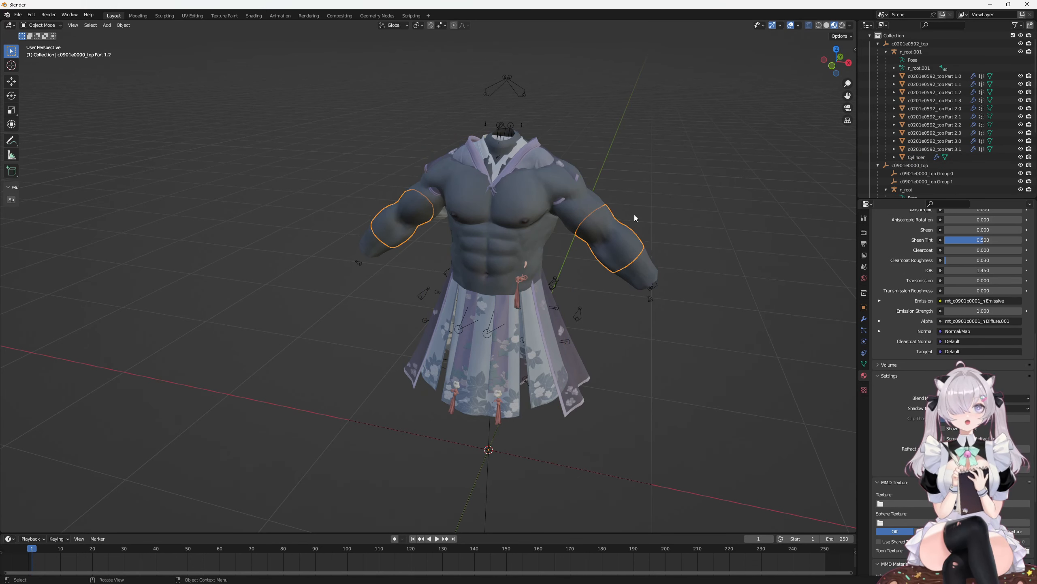
{"action": "left_click", "coordinate": [904, 160]}
{"action": "middle_click_drag", "start_coordinate": [731, 245], "coordinate": [648, 259]}
{"action": "key", "text": "Tab"}
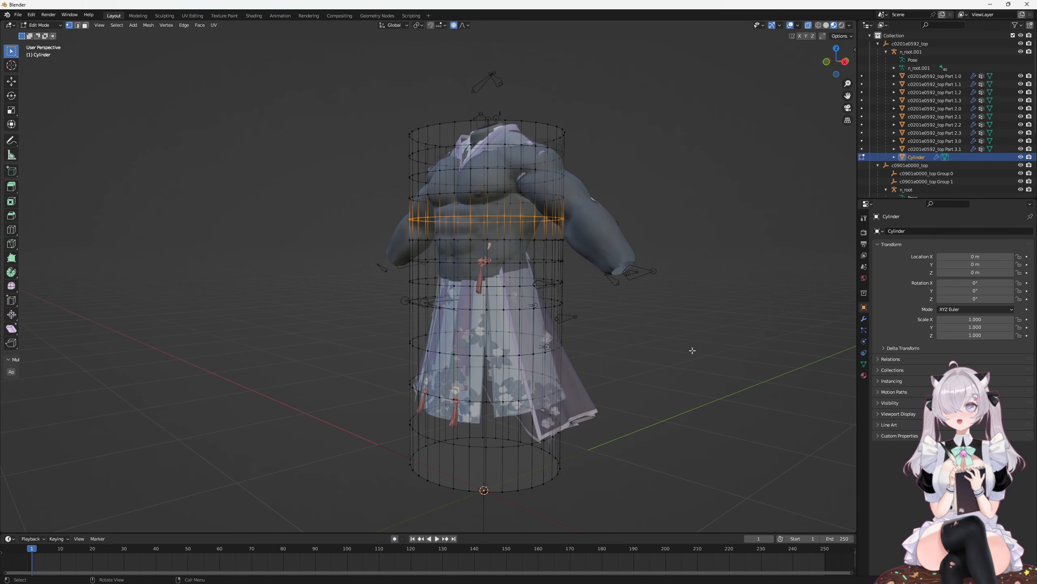
Step: Open Stardust Soiree Lala.blend from the Saved folder, discarding the unsaved changes, and view the dress at an angle
{"action": "left_click", "coordinate": [18, 14]}
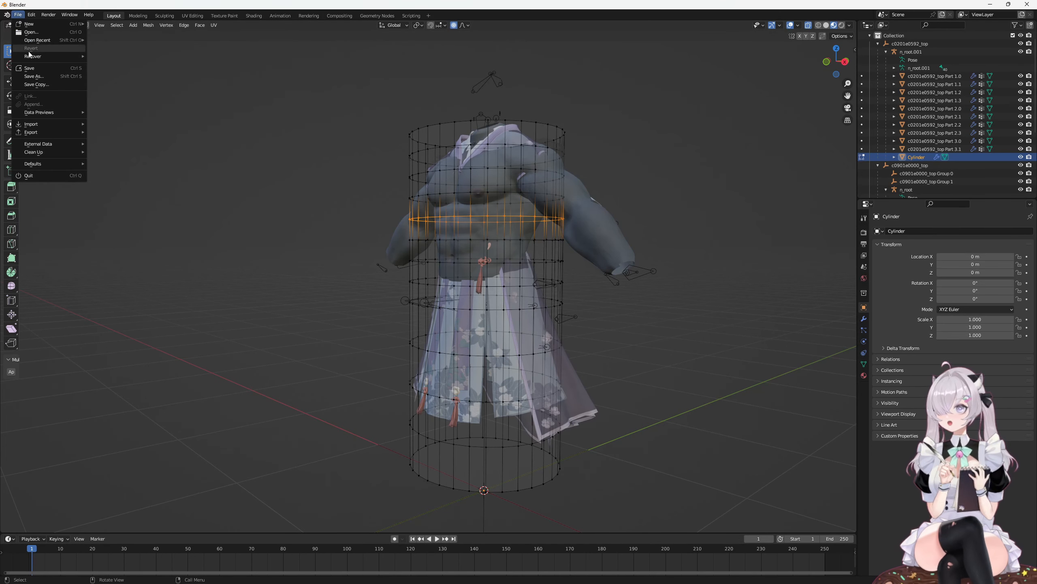
{"action": "mouse_move", "coordinate": [32, 57]}
{"action": "mouse_move", "coordinate": [47, 41]}
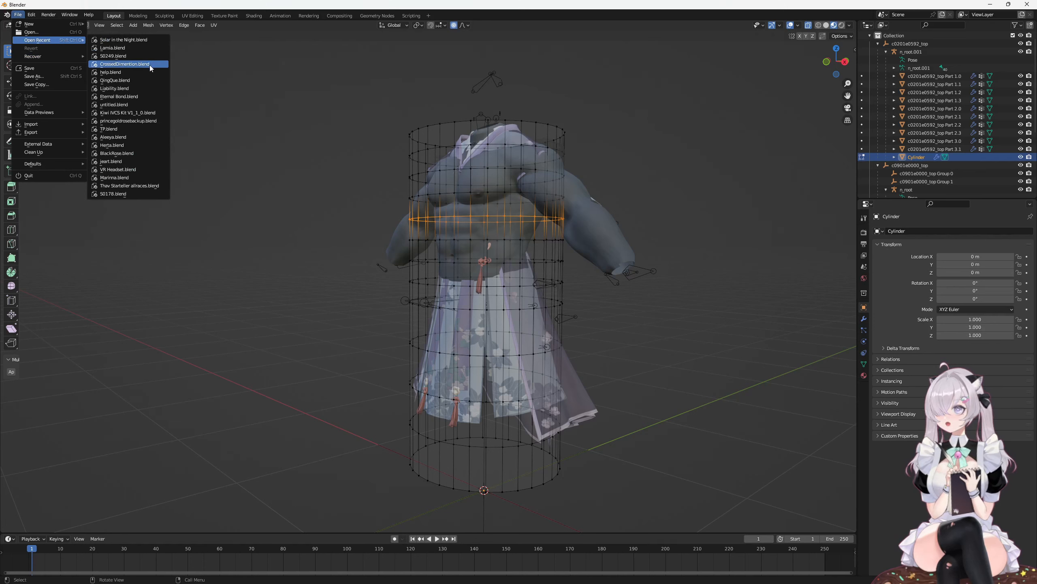
{"action": "left_click", "coordinate": [34, 33]}
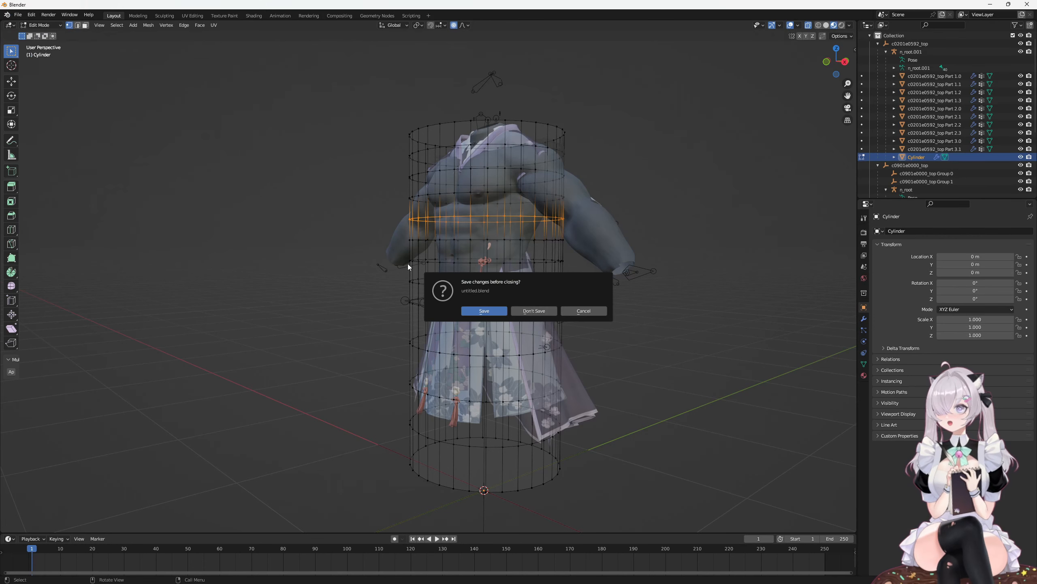
{"action": "left_click", "coordinate": [537, 312]}
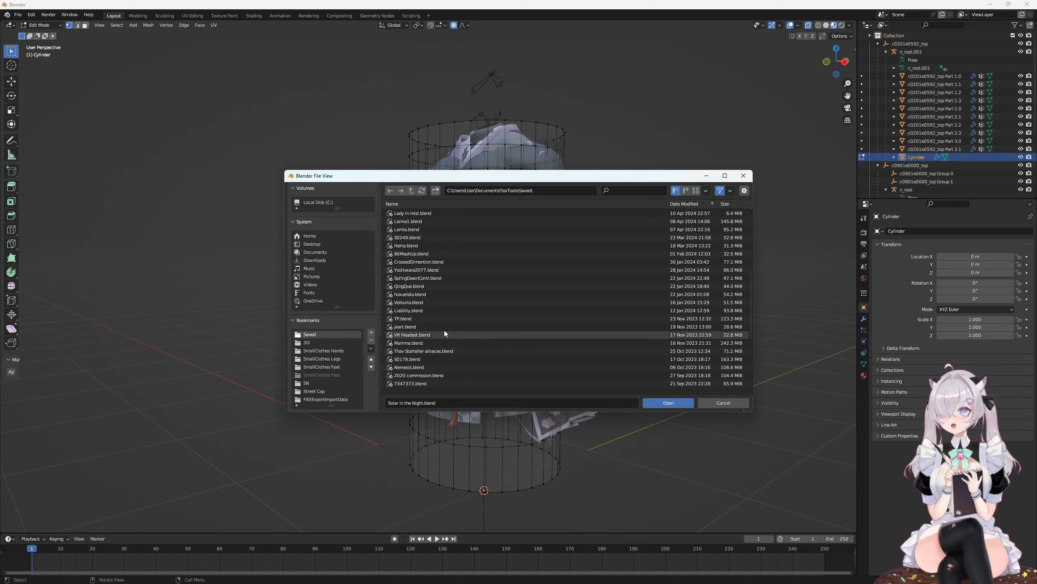
{"action": "scroll", "coordinate": [440, 323], "scroll_direction": "down", "scroll_amount": 2}
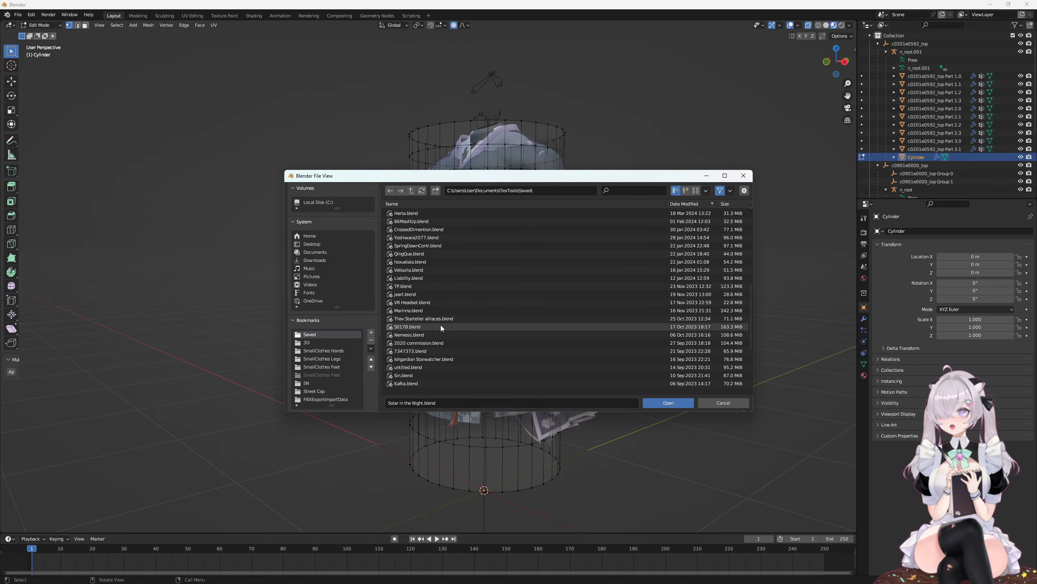
{"action": "scroll", "coordinate": [444, 362], "scroll_direction": "up", "scroll_amount": 8}
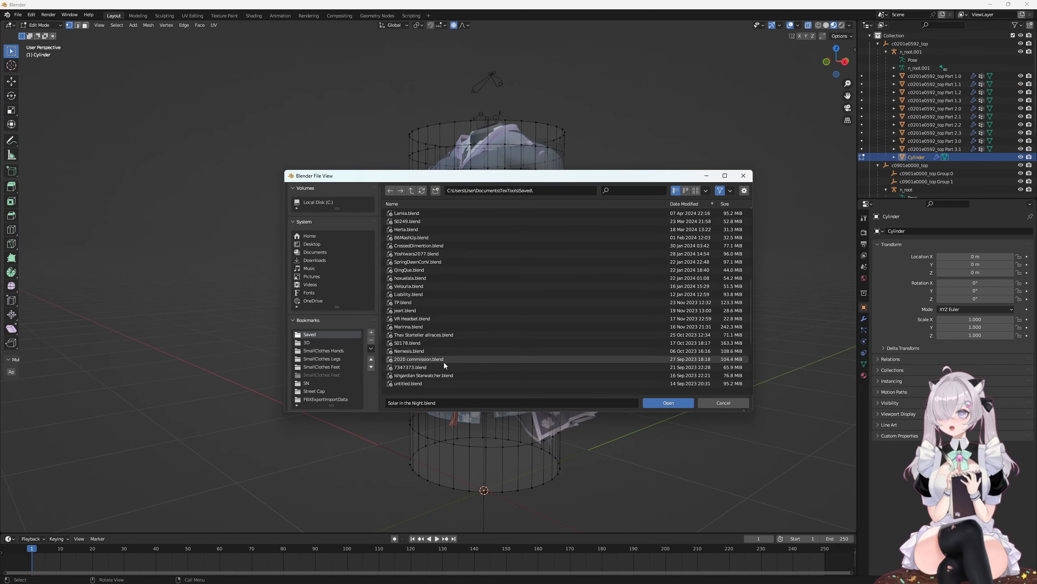
{"action": "double_click", "coordinate": [428, 288]}
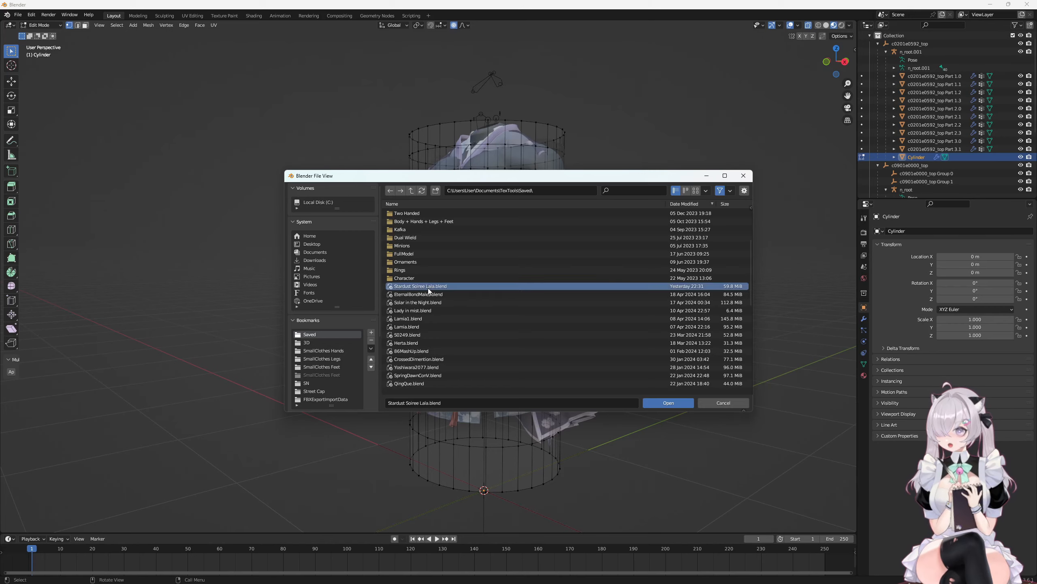
{"action": "scroll", "coordinate": [582, 267], "scroll_direction": "down", "scroll_amount": 2}
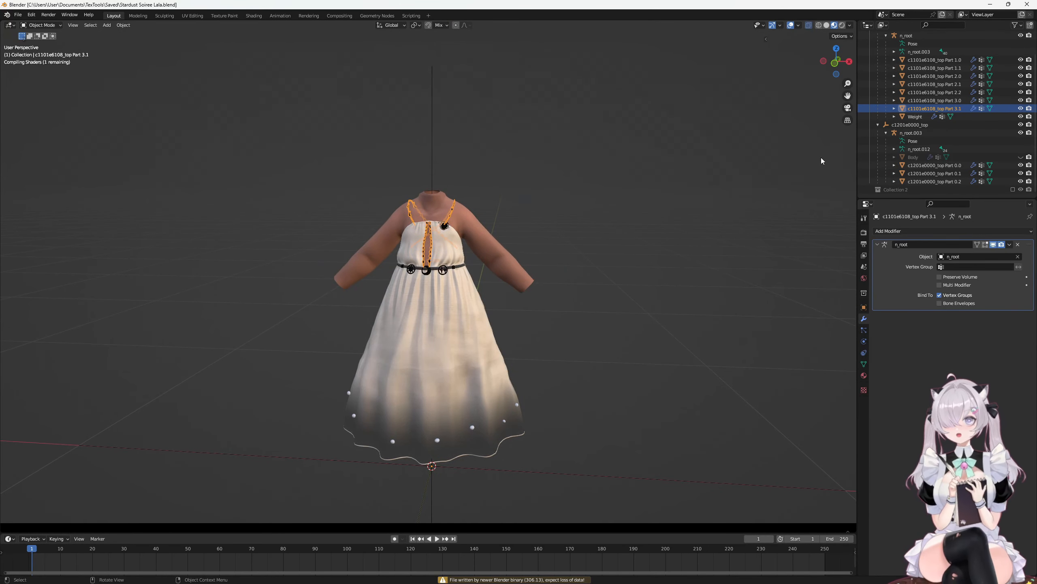
{"action": "middle_click_drag", "start_coordinate": [737, 185], "coordinate": [605, 221]}
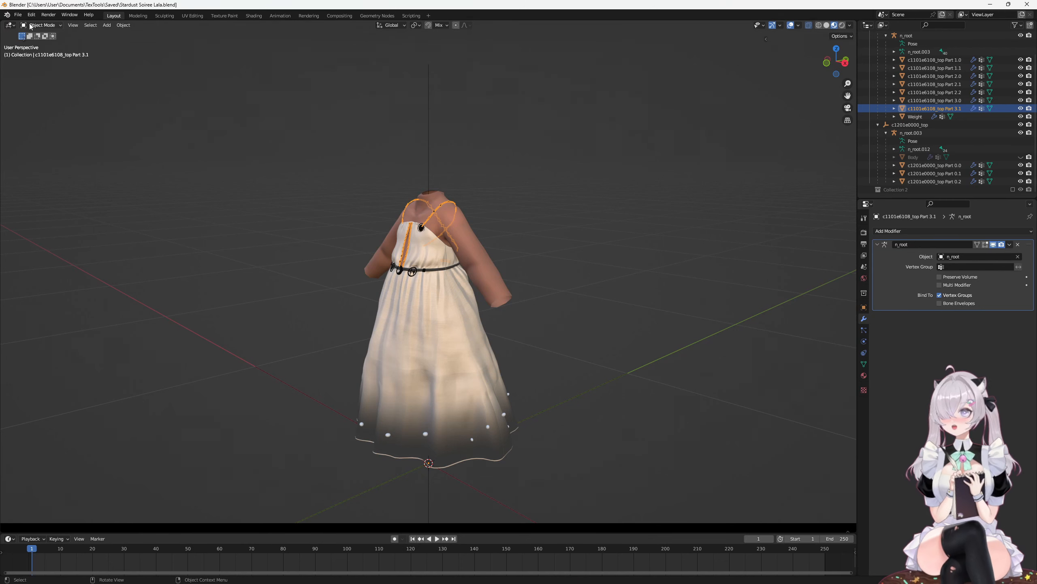
Step: Recover the auto save Stardust Soiree Lala_39328_autosave.blend and select c1101e0000_top Part 0.004
{"action": "left_click", "coordinate": [18, 14]}
{"action": "mouse_move", "coordinate": [43, 56]}
{"action": "left_click", "coordinate": [118, 64]}
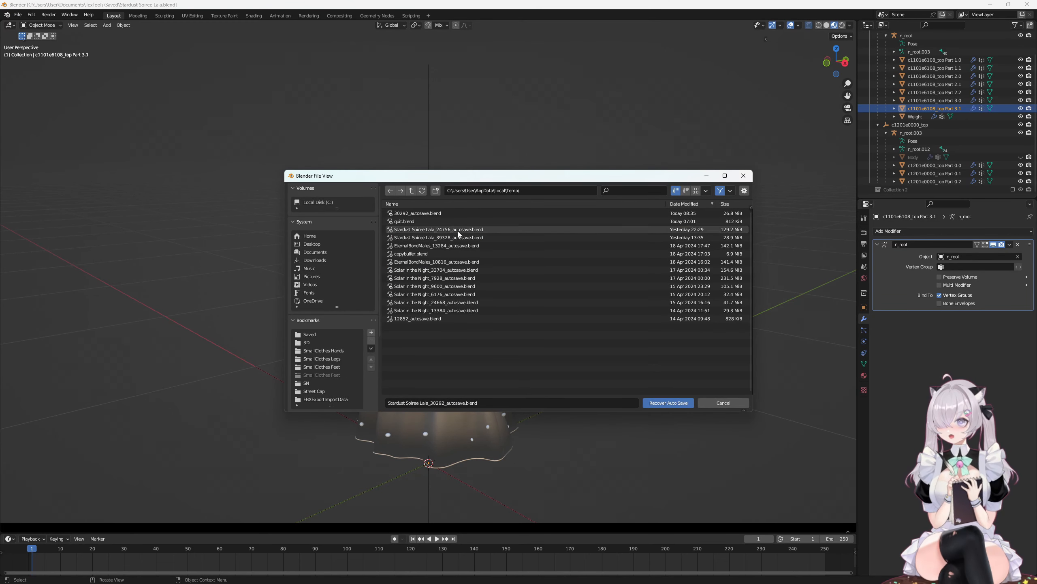
{"action": "double_click", "coordinate": [461, 237]}
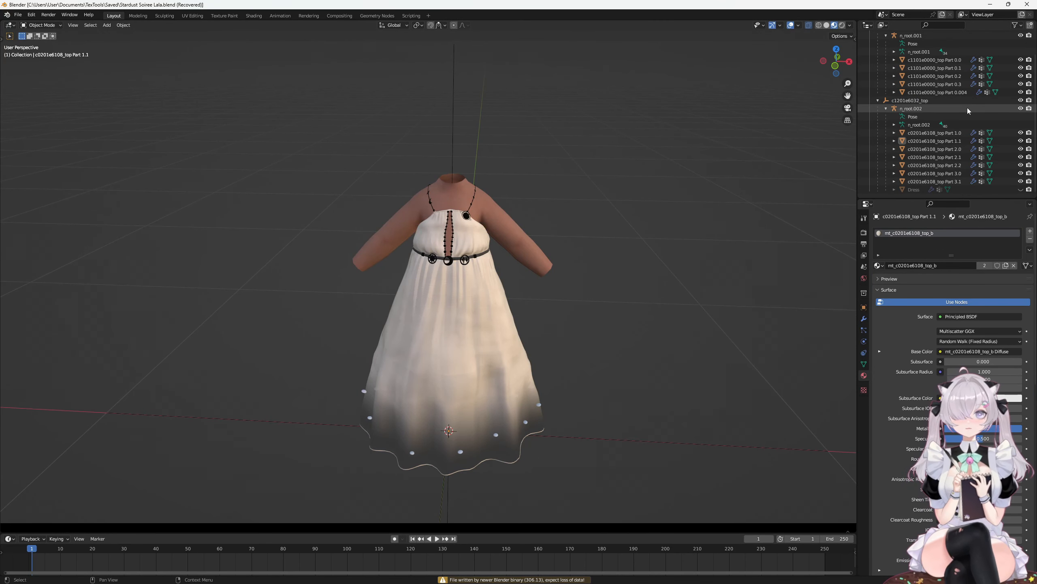
{"action": "left_click", "coordinate": [956, 93]}
Step: Recover the auto save EternalBondMales_13284_autosave.blend, and close the program after viewing the shoes
{"action": "left_click", "coordinate": [18, 14]}
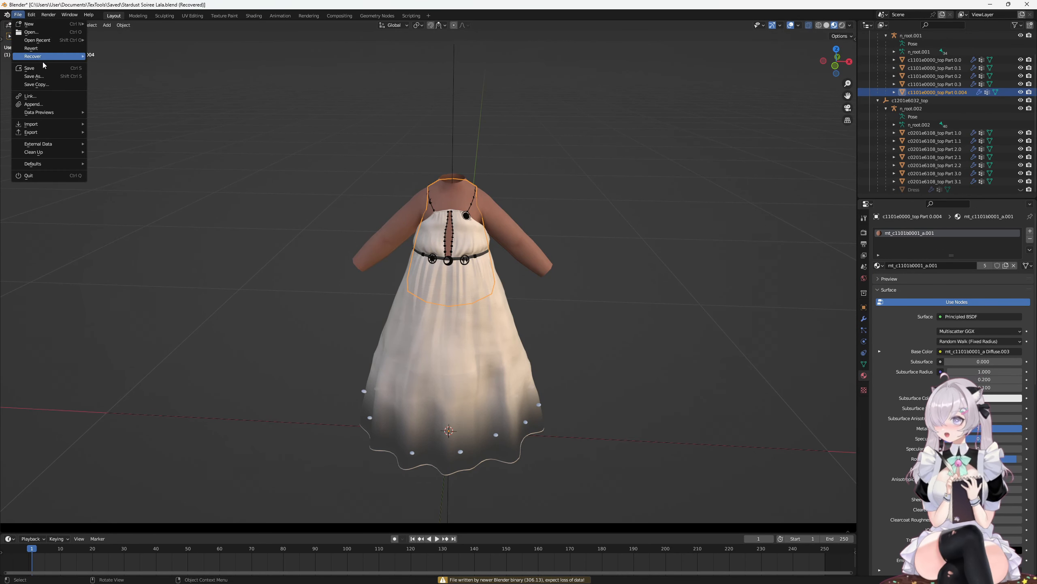
{"action": "mouse_move", "coordinate": [68, 62]}
{"action": "left_click", "coordinate": [115, 65]}
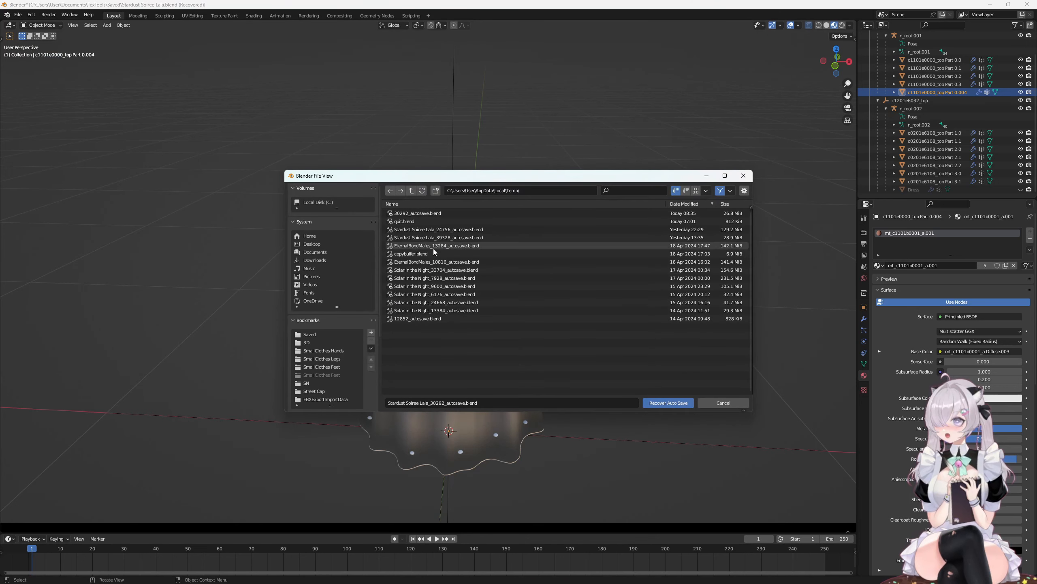
{"action": "left_click", "coordinate": [454, 253]}
{"action": "left_click", "coordinate": [457, 246]}
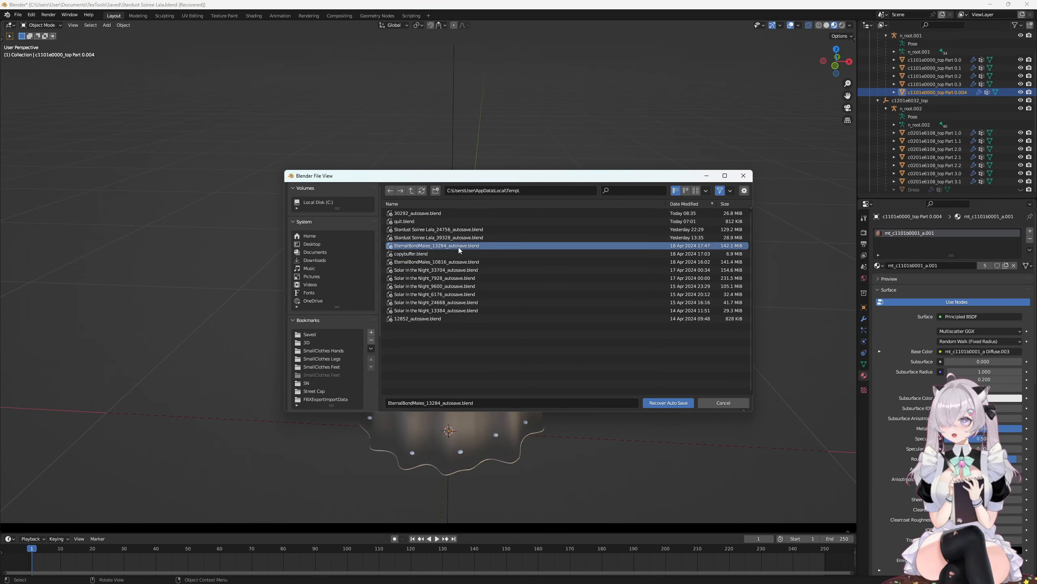
{"action": "double_click", "coordinate": [464, 247]}
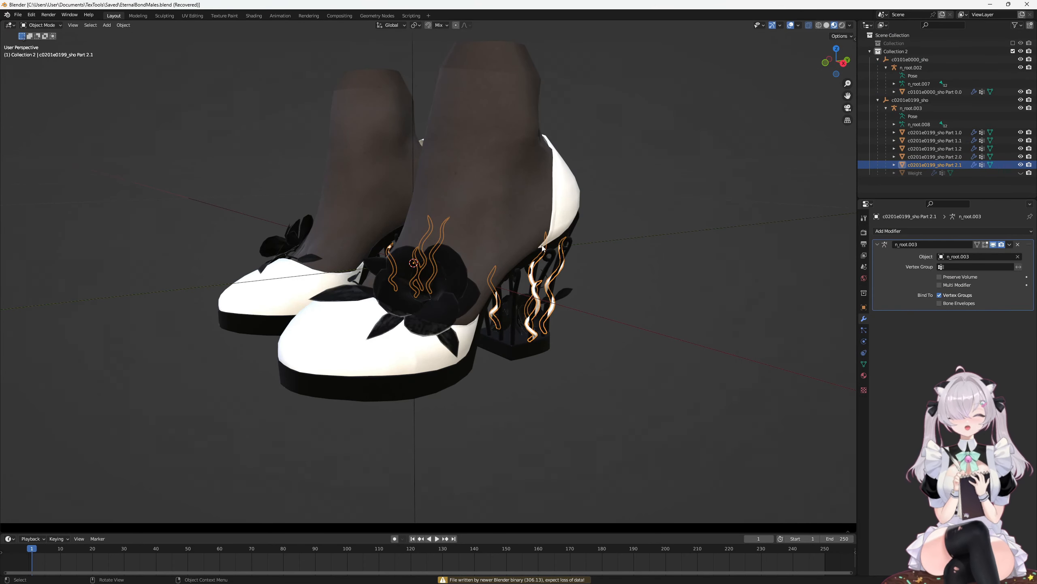
{"action": "left_click", "coordinate": [1027, 4]}
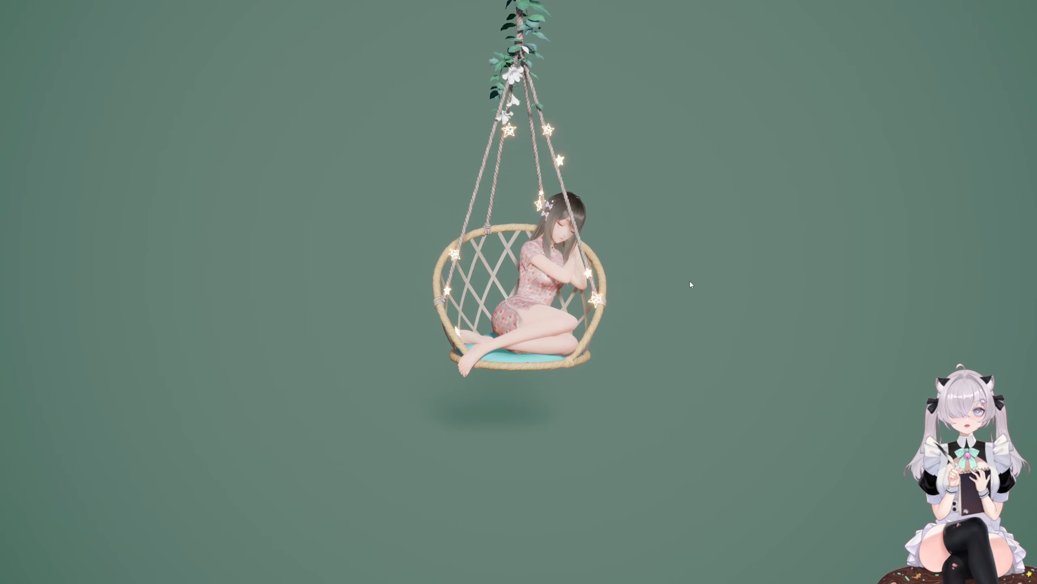